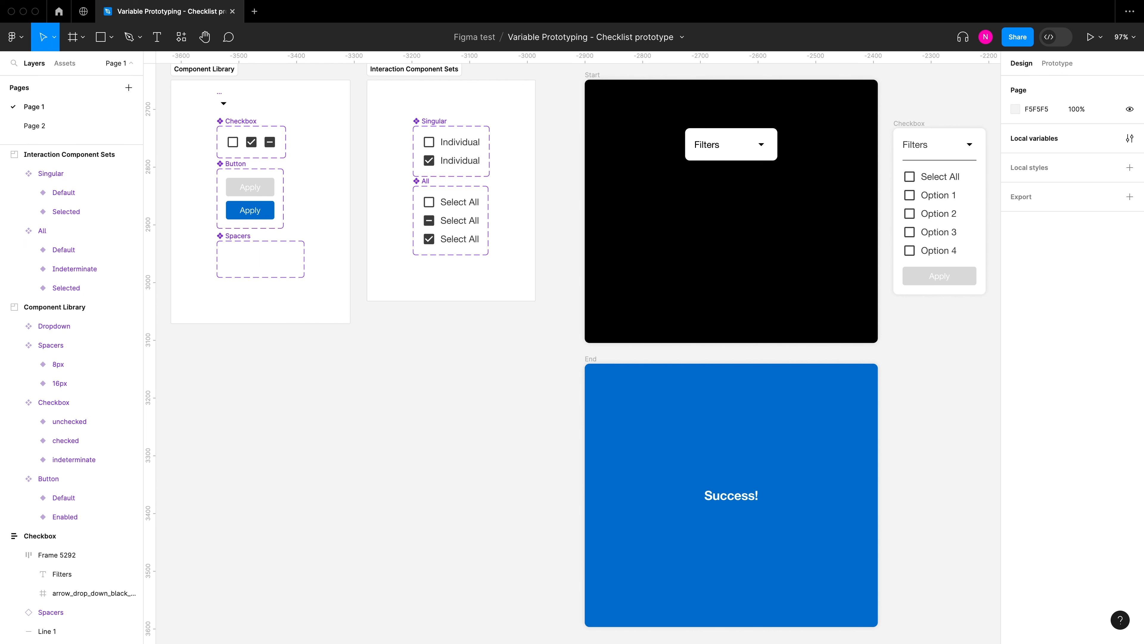
Reveal both variants in the Spacers component set at 100% opacity and return them to 0%
key("h")
scroll(73, 347, "down", 4)
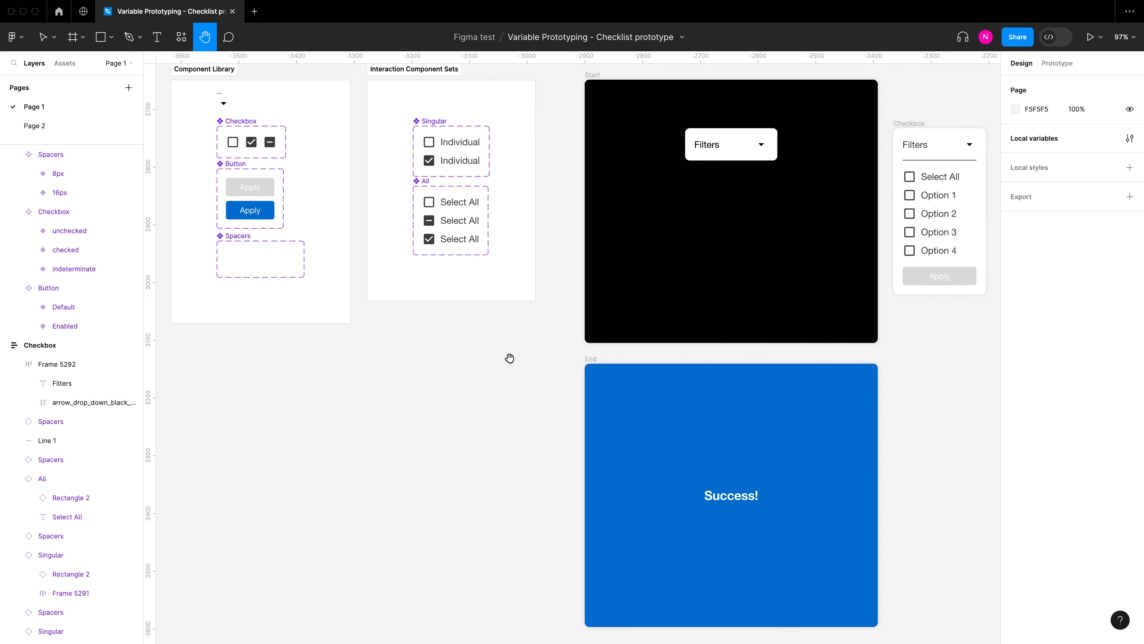
scroll(506, 355, "up", 5)
scroll(293, 188, "up", 5)
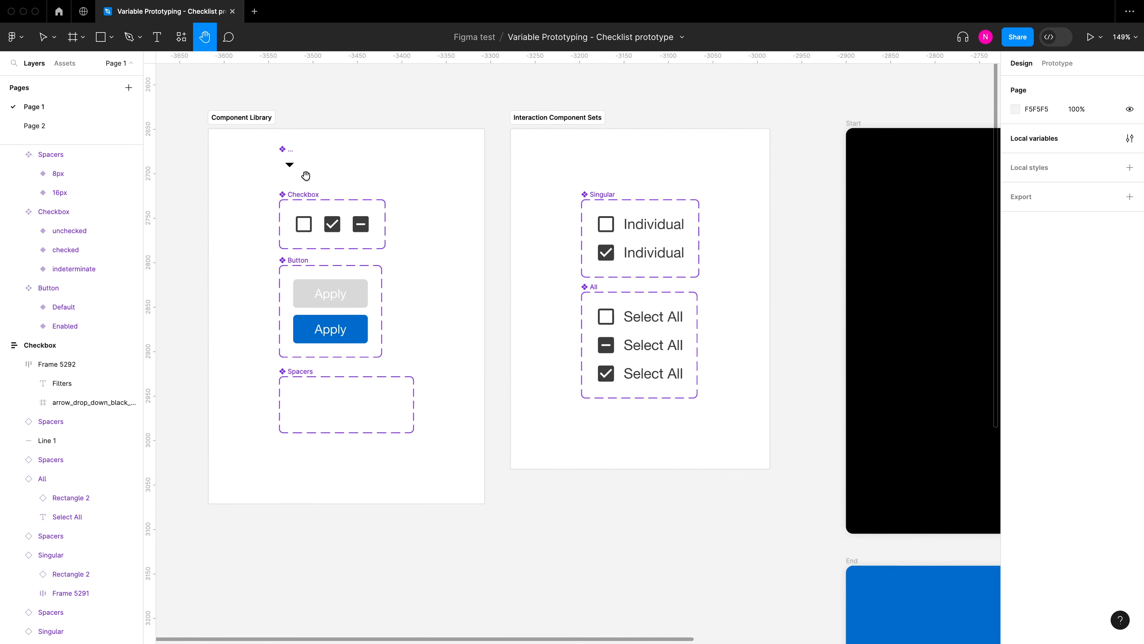
scroll(349, 162, "up", 1)
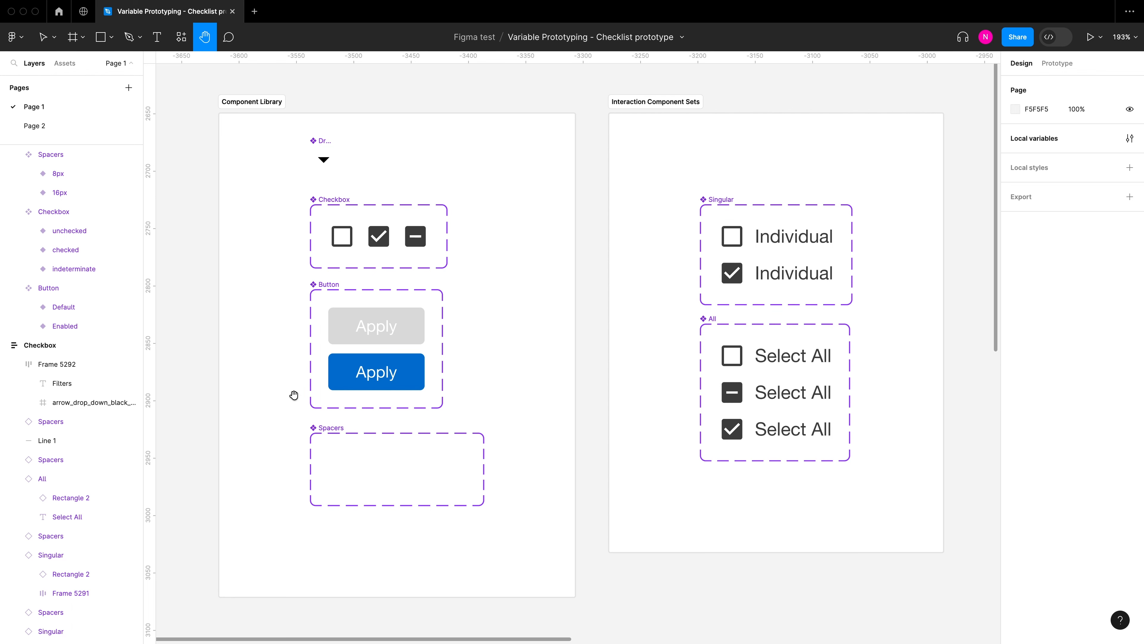
key("v")
left_click(330, 430)
key("Return")
key("0")
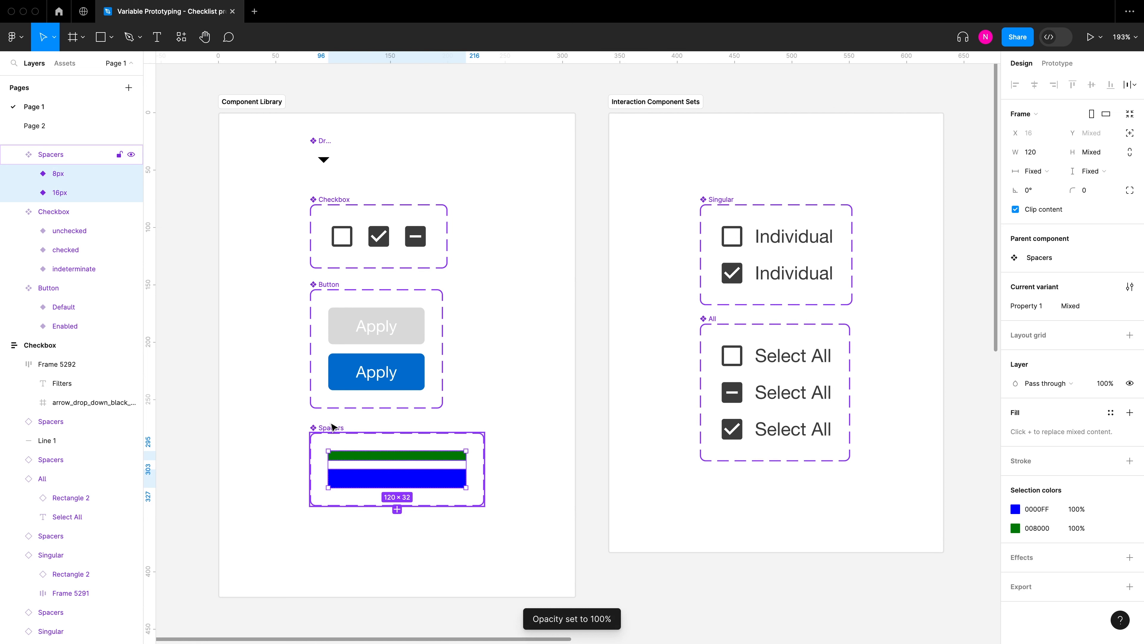
key("0")
key("0")
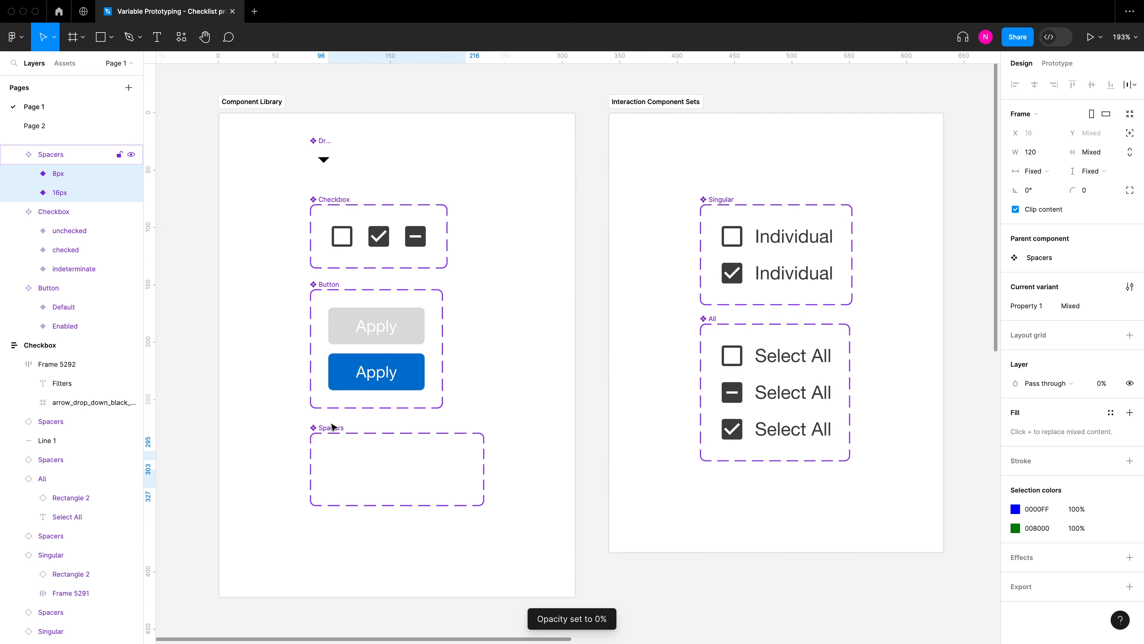
Examine the Singular and All interaction component sets, the Start frame and the Checkbox filter panel
left_click(647, 283)
key("h")
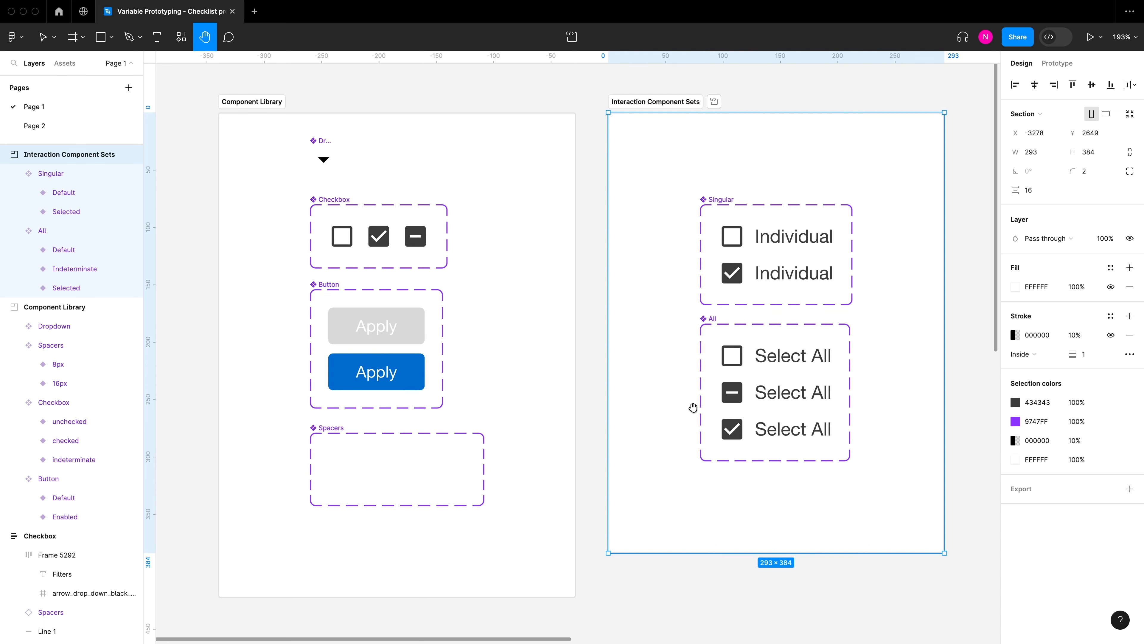
left_click_drag(713, 386, 642, 370)
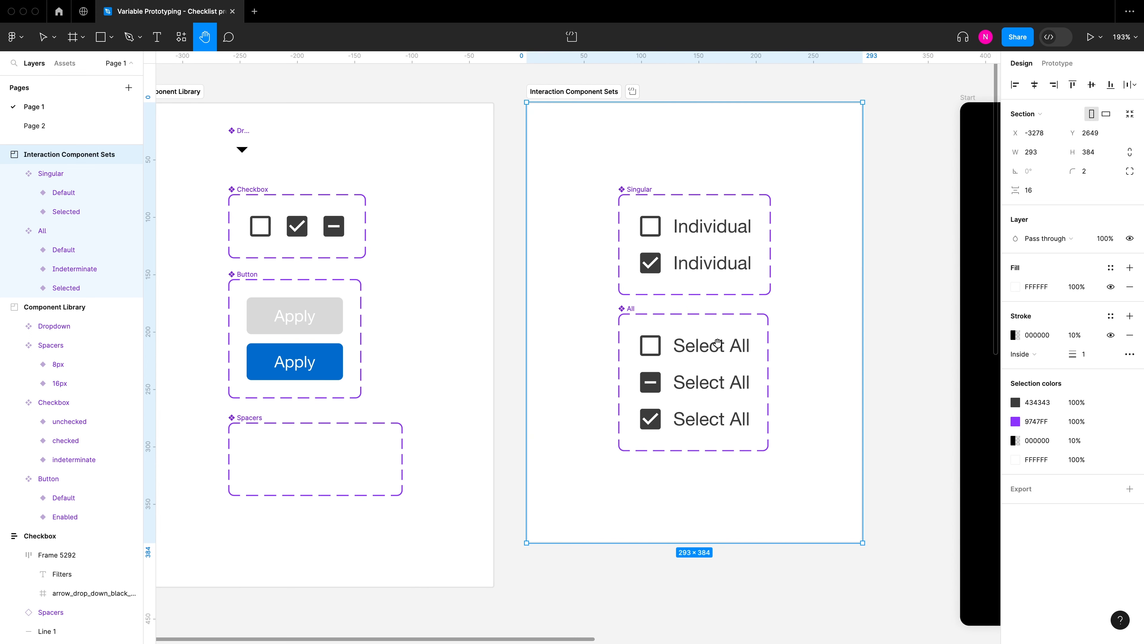
scroll(716, 343, "up", 3)
scroll(726, 326, "up", 1)
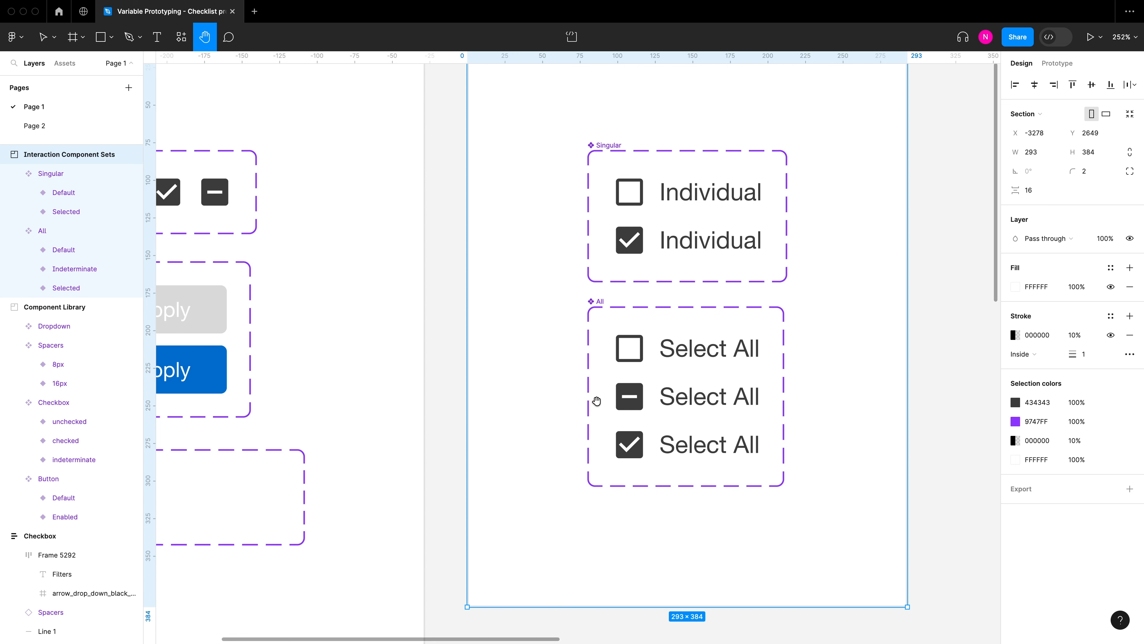
scroll(401, 329, "down", 5)
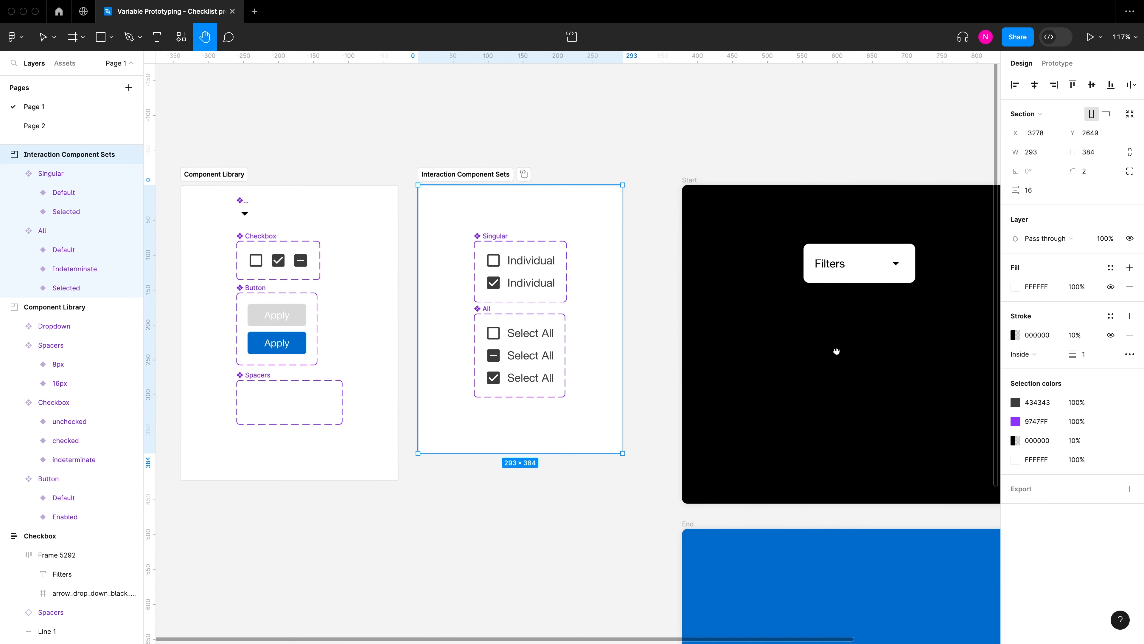
left_click_drag(836, 350, 521, 297)
scroll(814, 174, "up", 1)
scroll(814, 174, "up", 4)
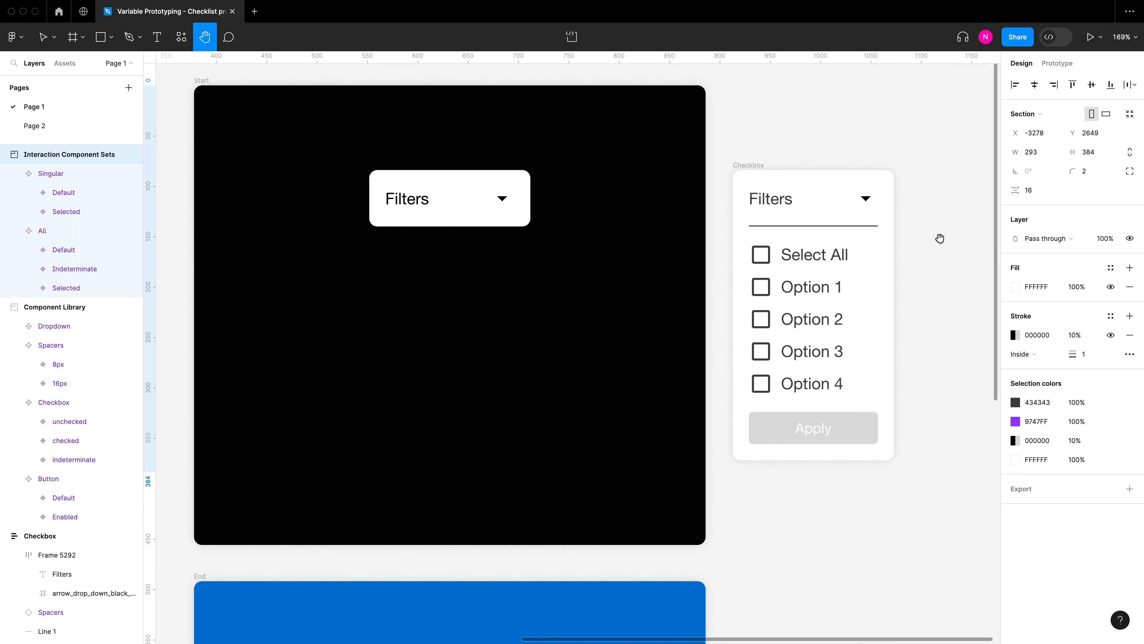
key("v")
left_click(943, 245)
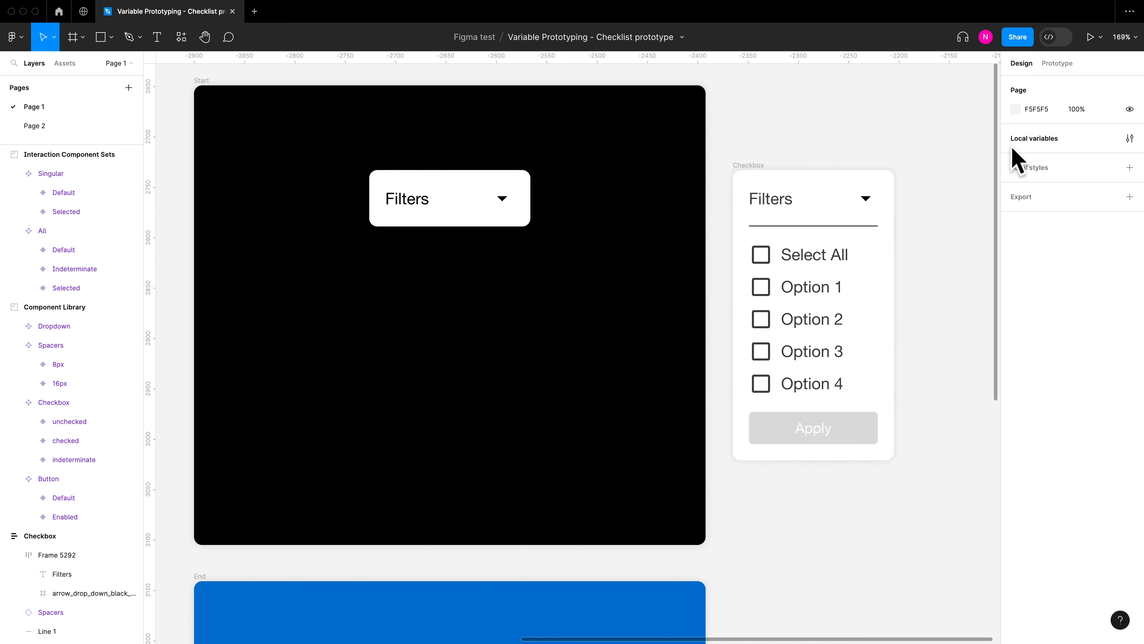
Review the file's local variables and the variable types available for creation
left_click(1130, 140)
left_click_drag(915, 77, 641, 184)
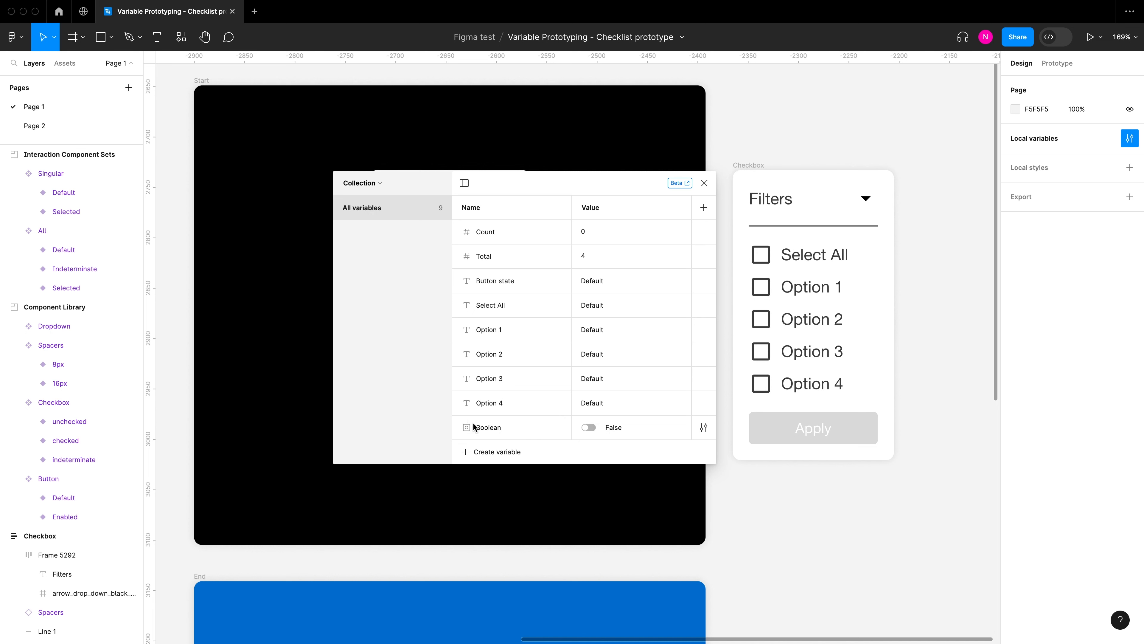
left_click(516, 457)
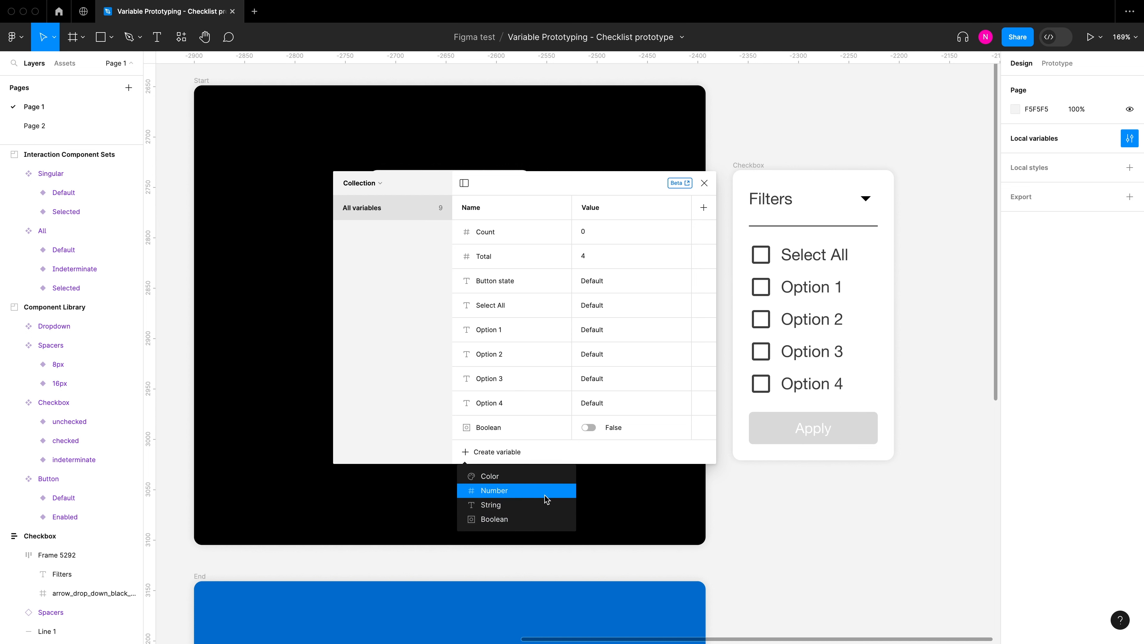
left_click(553, 240)
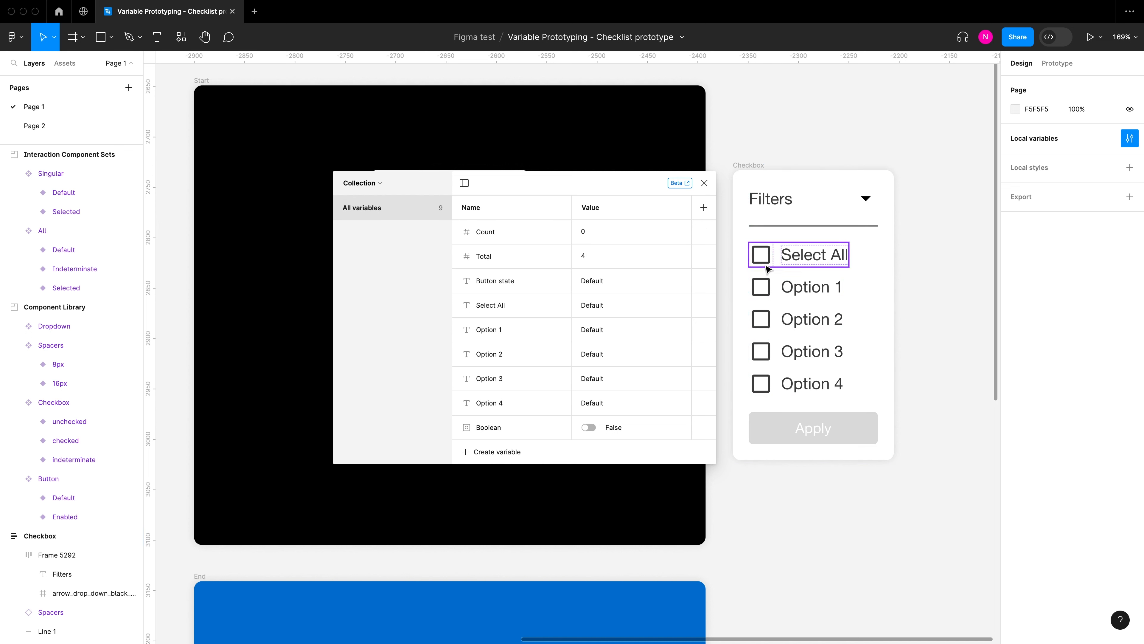
left_click(777, 259)
key("Escape")
left_click(746, 268)
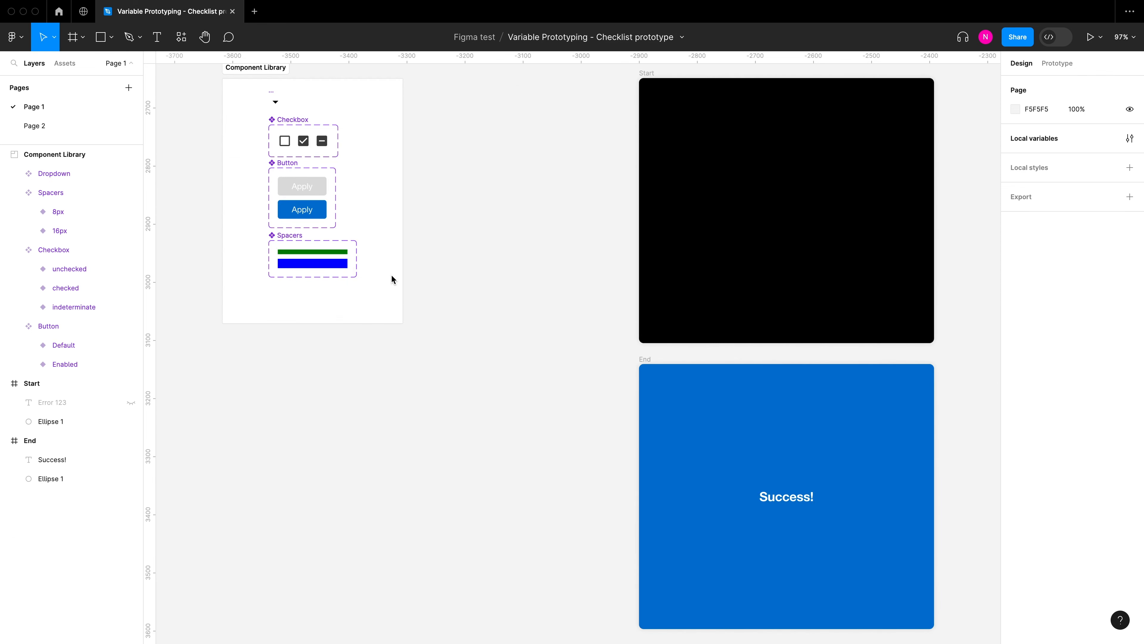
Place a copy of the unchecked checkbox variant on the empty canvas between the Component Library and the Start frame
key("super")
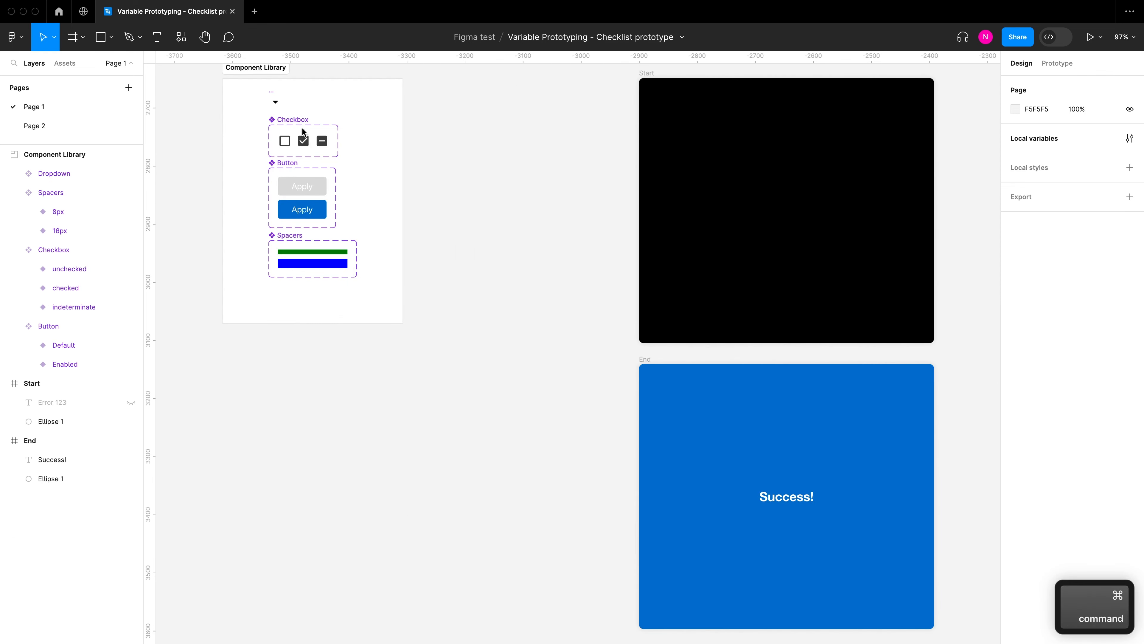
scroll(278, 86, "up", 5)
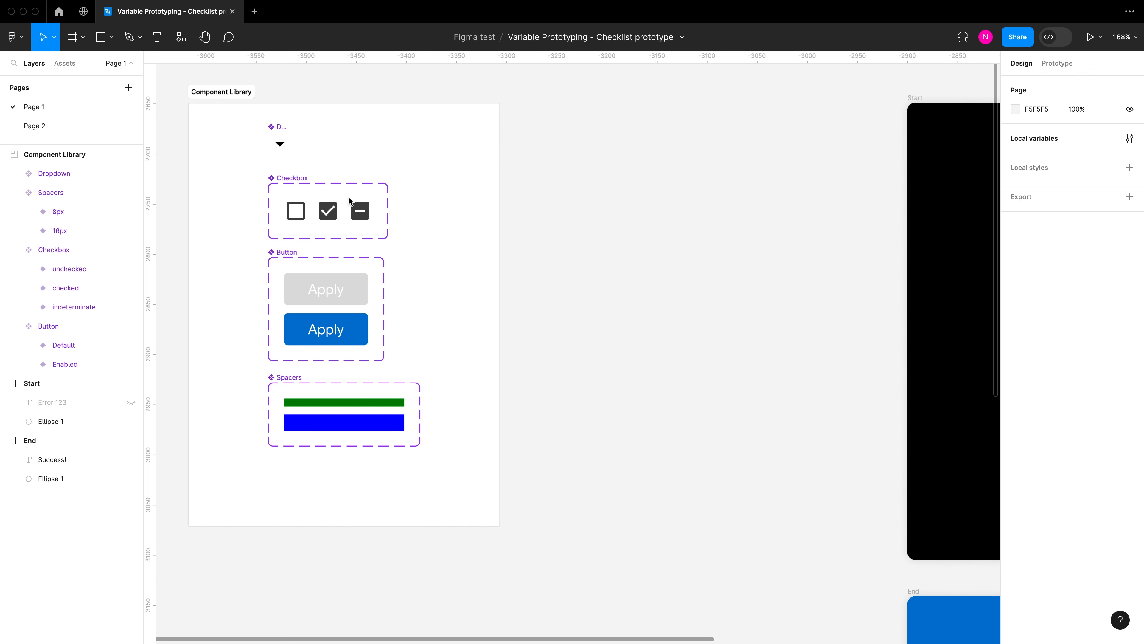
left_click(298, 216)
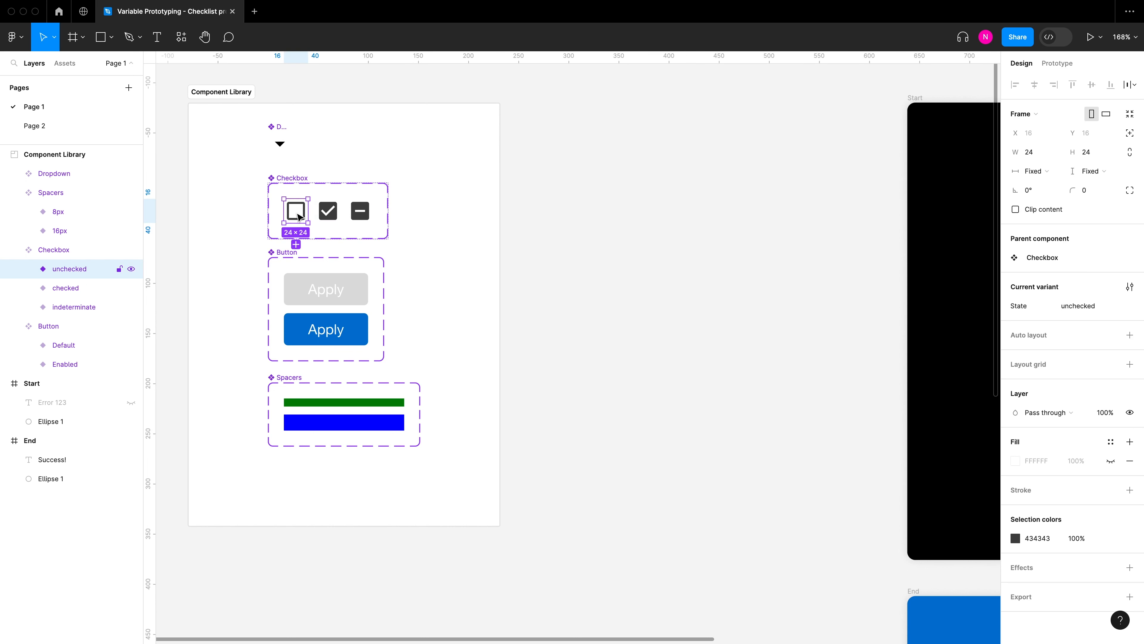
key("alt")
left_click_drag(298, 215, 584, 146)
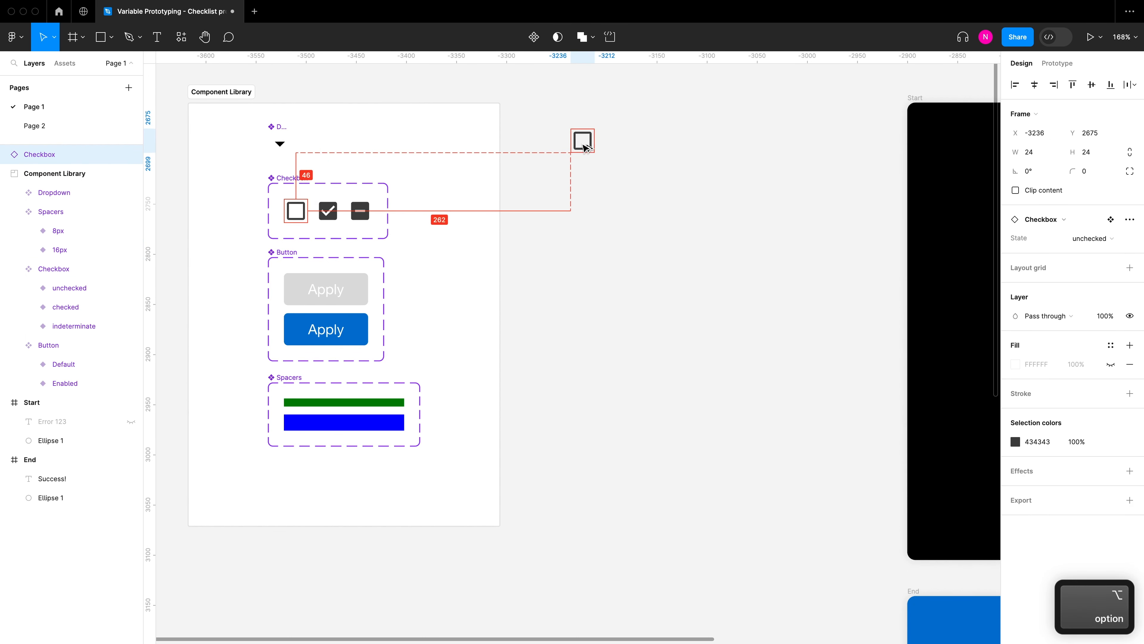
left_click(649, 166)
Add the text "Select all" beside the copied checkbox and line it up vertically with the box
scroll(607, 143, "up", 5)
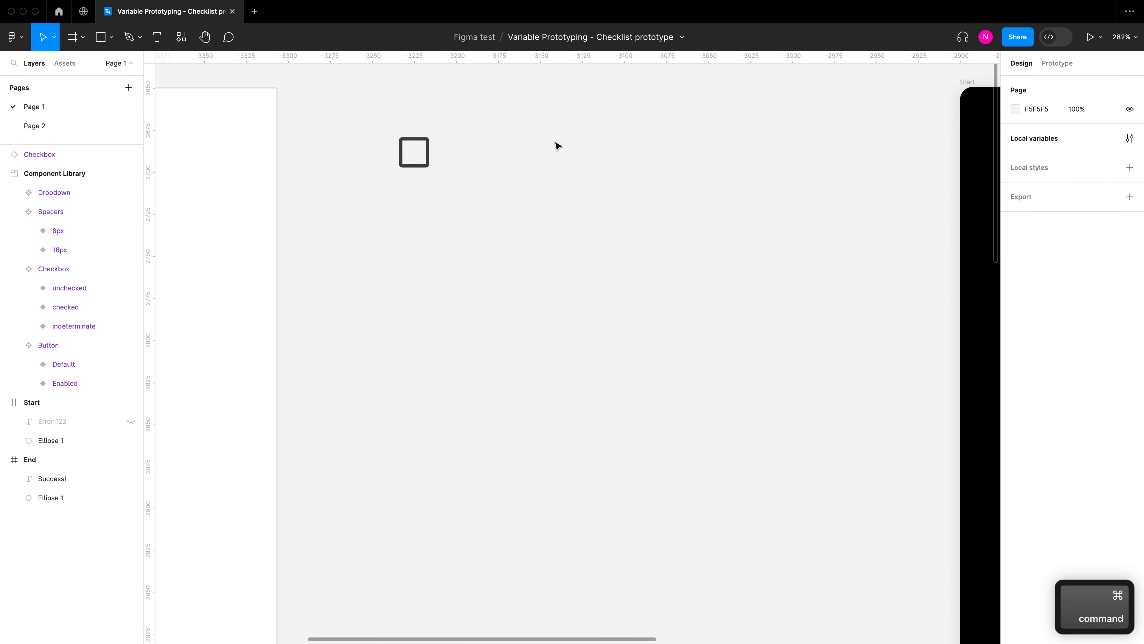
key("t")
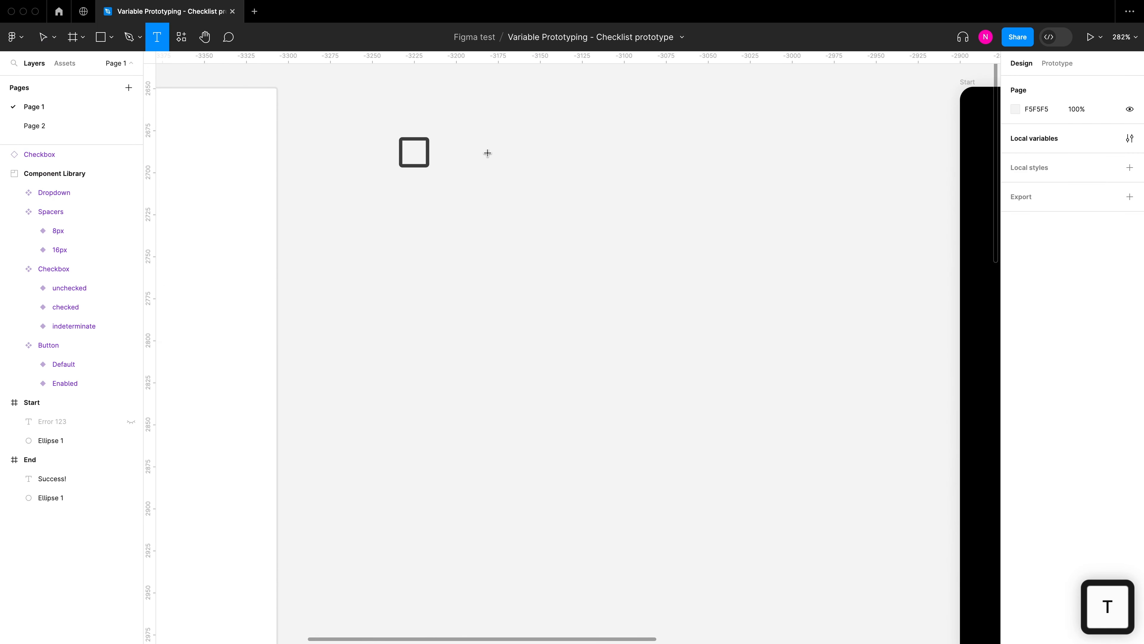
left_click(449, 148)
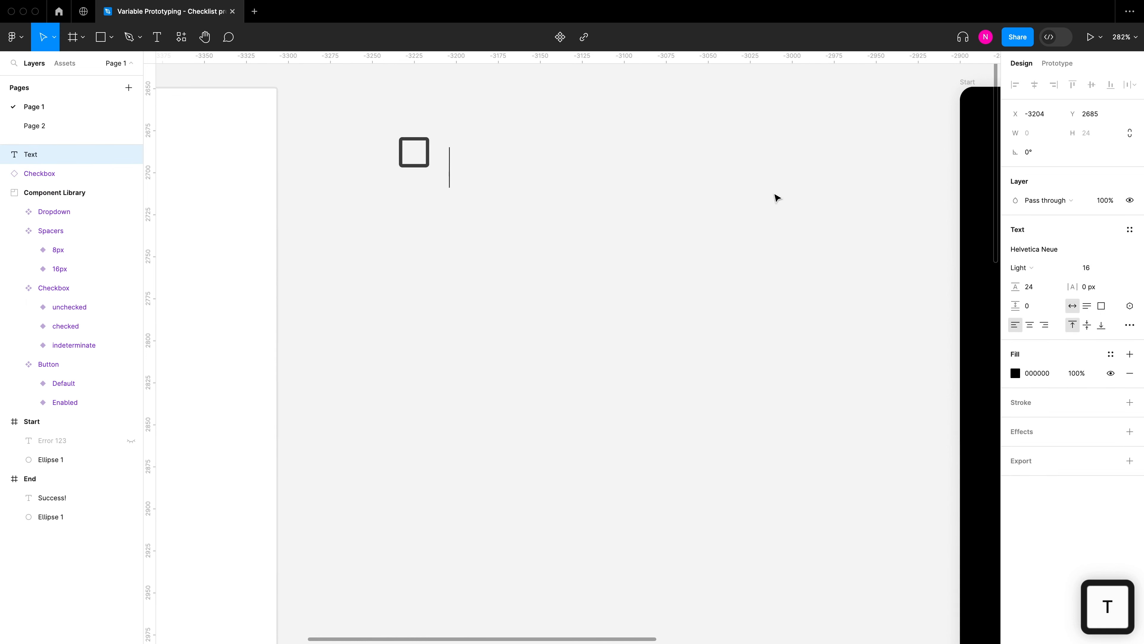
key("shift")
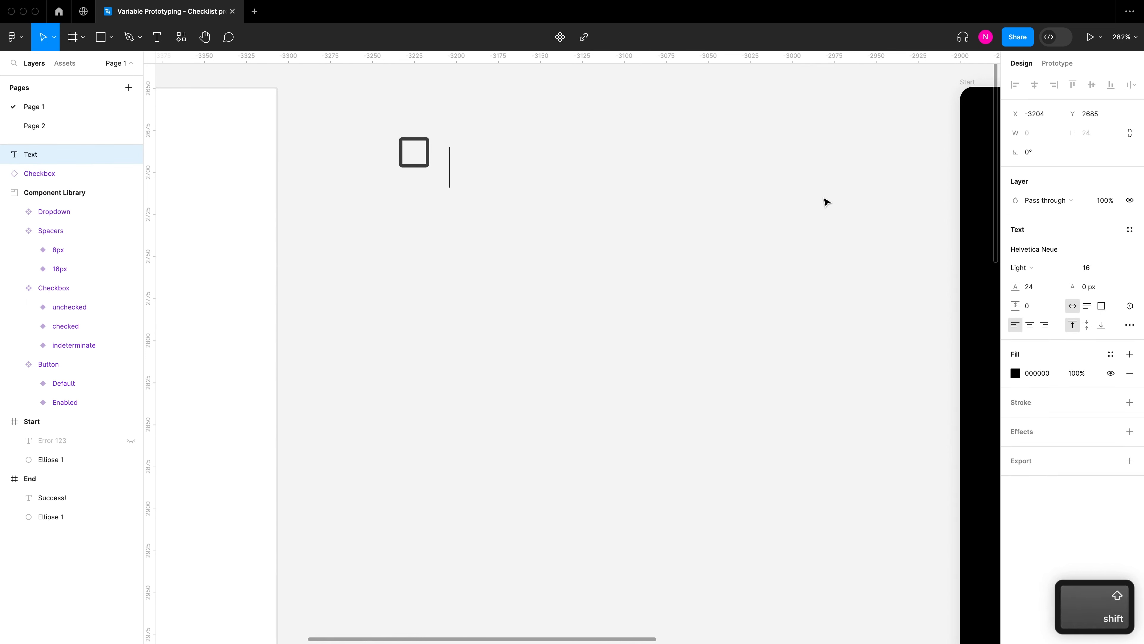
type("Select ")
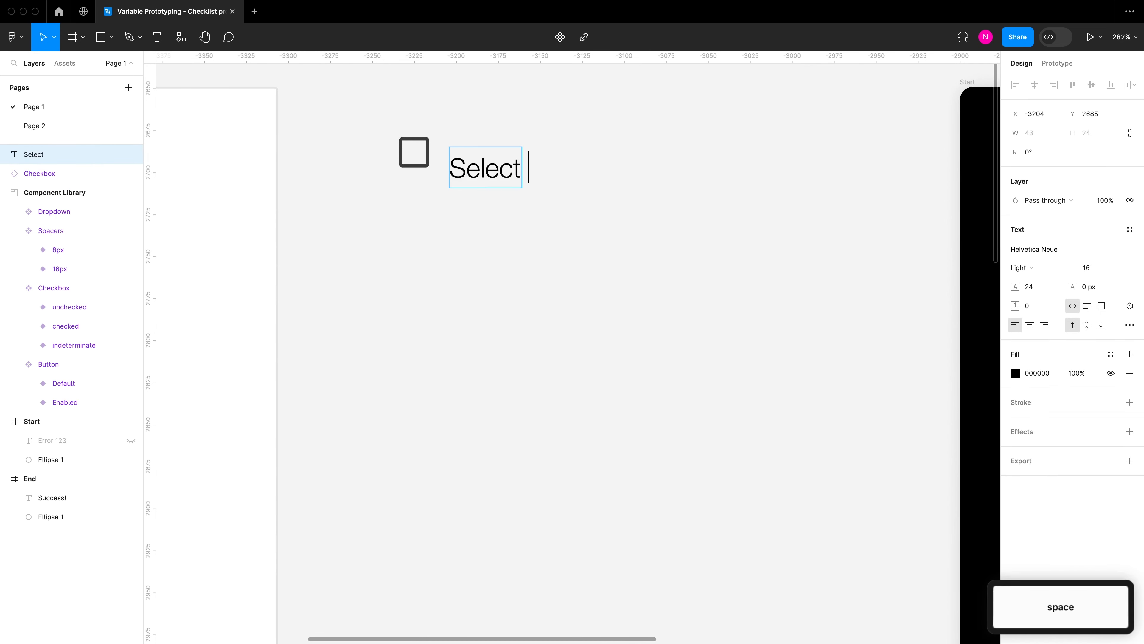
type("all")
key("Escape")
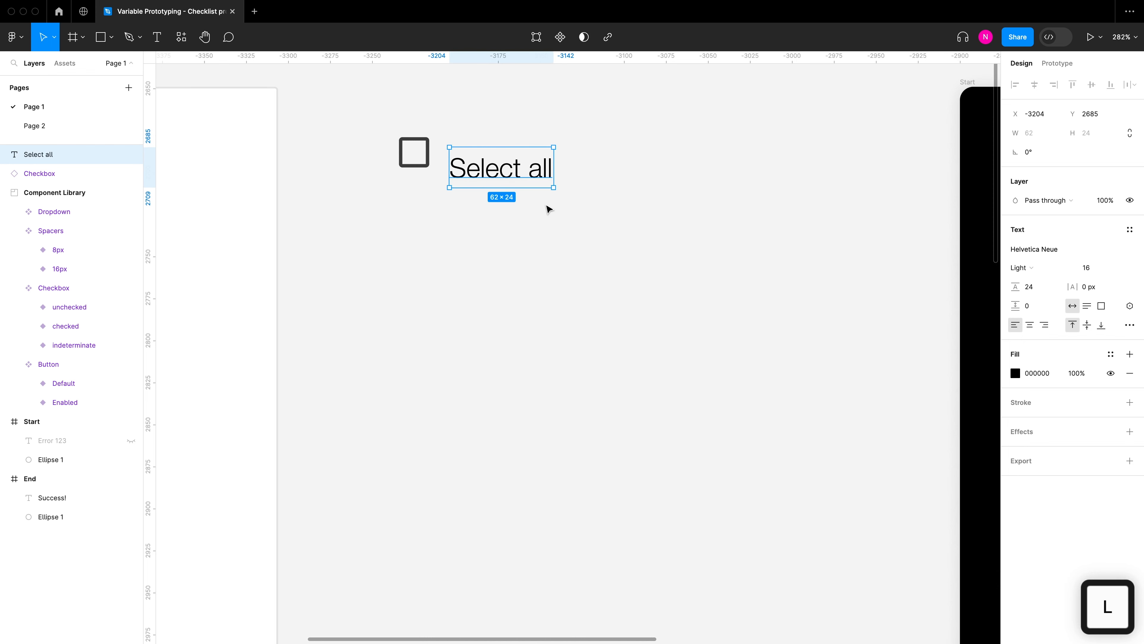
left_click_drag(511, 171, 508, 156)
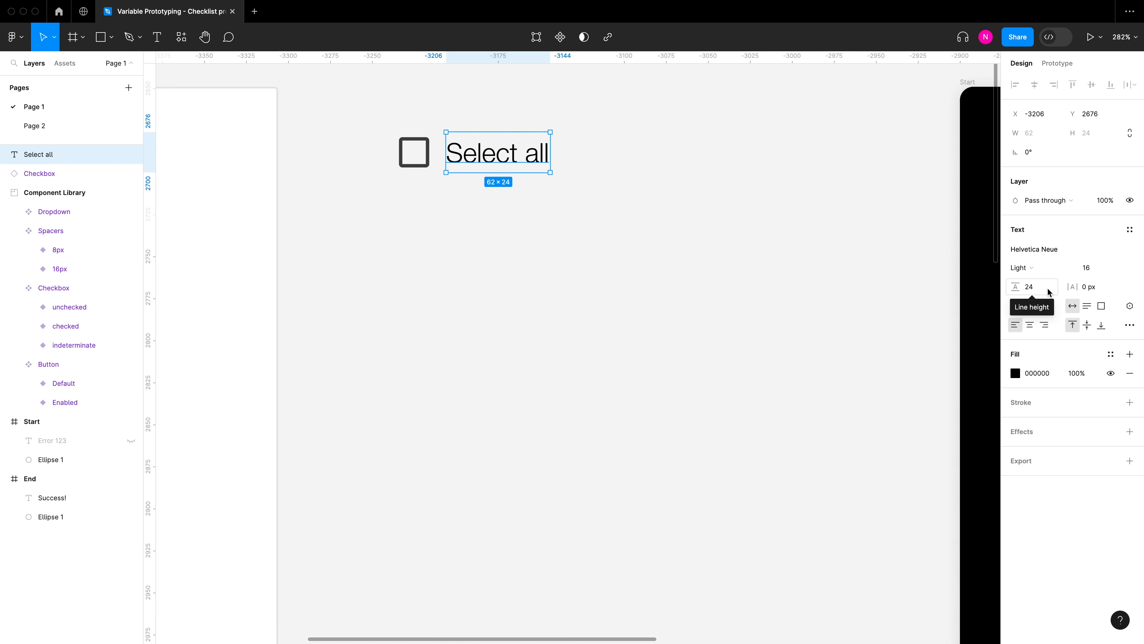
Group the checkbox and its "Select all" label in an auto layout frame with a gap of 8
left_click_drag(613, 219, 364, 106)
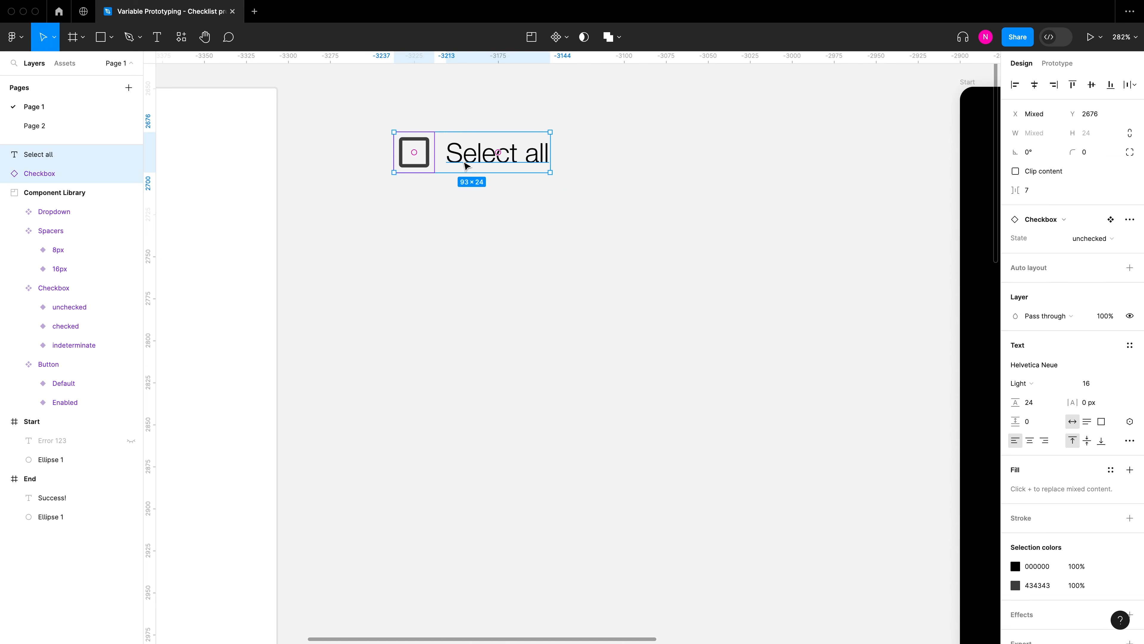
key("shift+a")
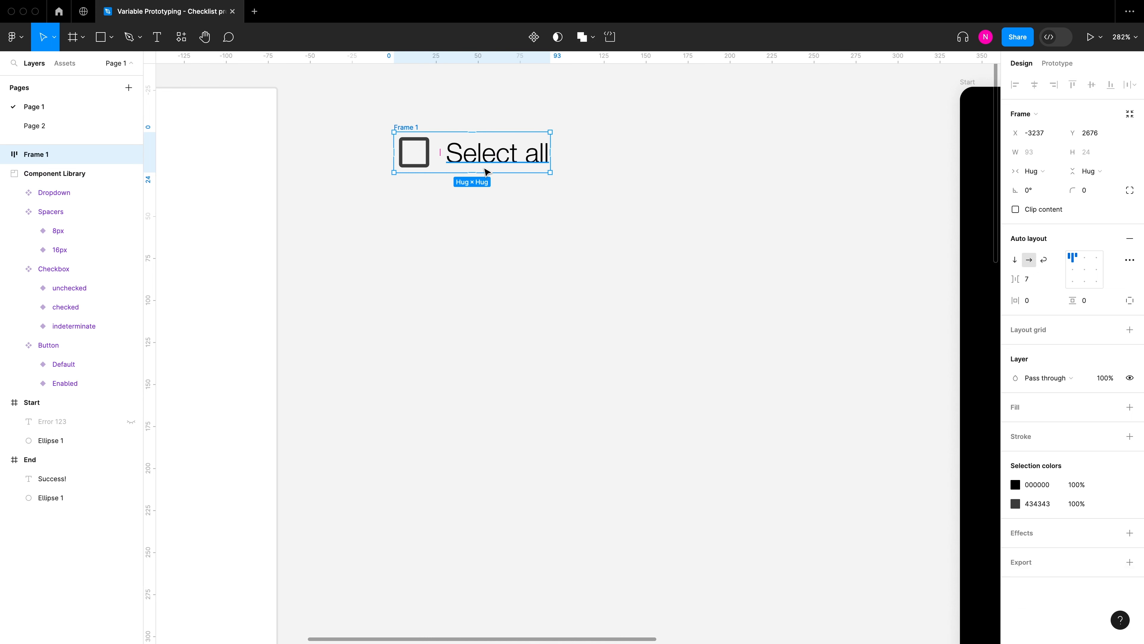
left_click(1035, 283)
type("8")
key("Return")
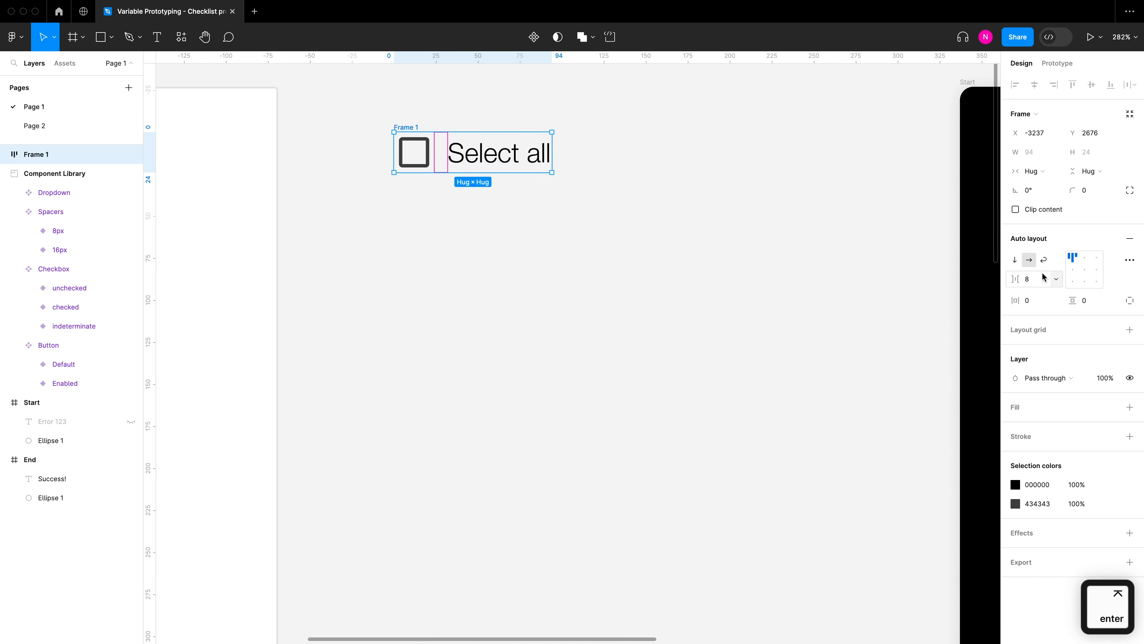
left_click(561, 224)
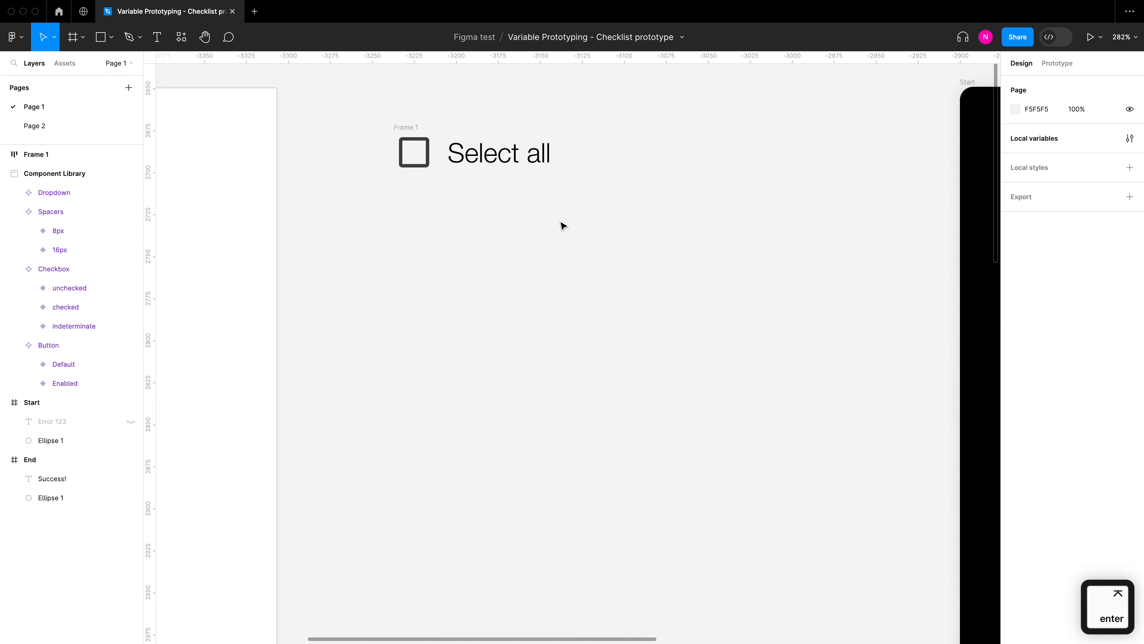
Duplicate the "Select all" row twice, stacking the copies evenly below the original
left_click(413, 126)
left_click_drag(413, 126, 415, 184, "alt")
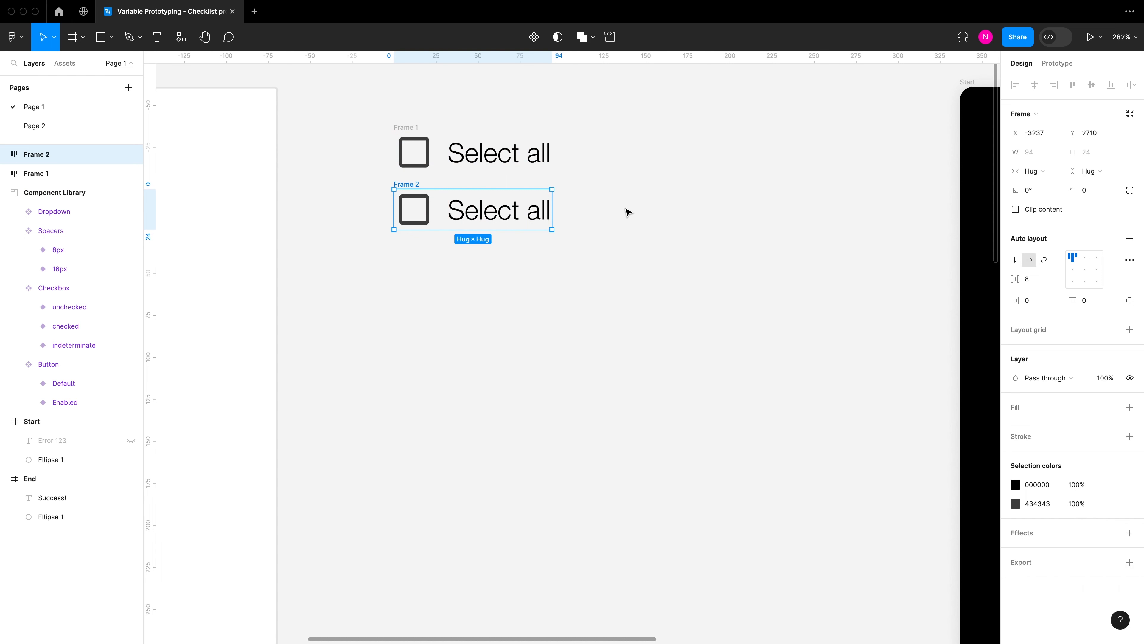
key("super")
key("super+d")
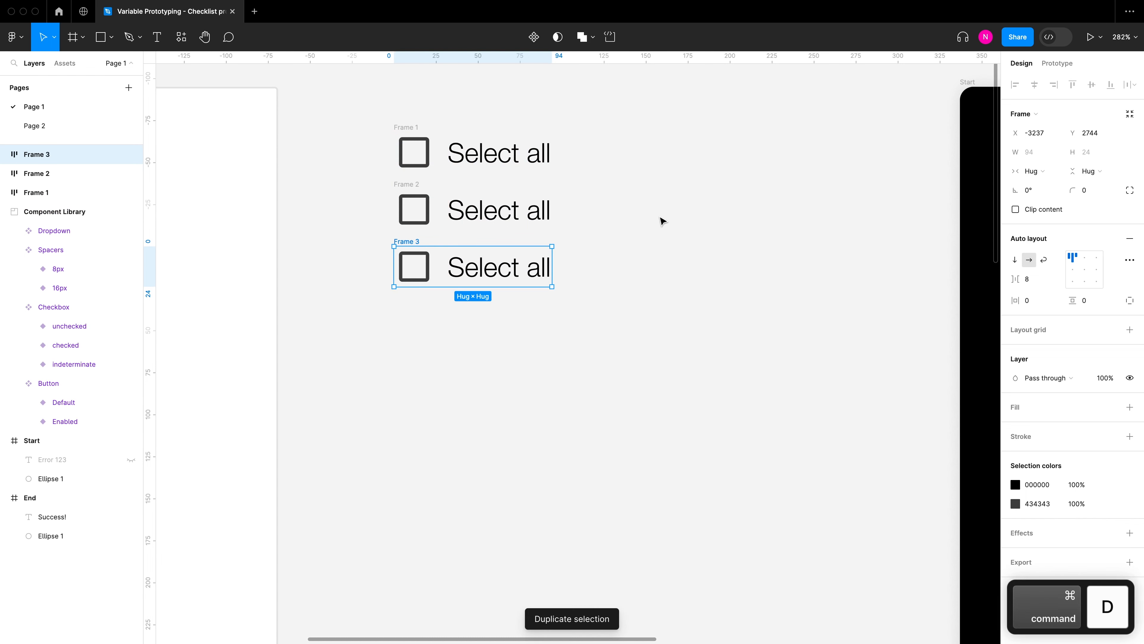
Set the State of the checkbox in the second "Select all" row to checked
left_click(559, 212)
left_click(414, 208)
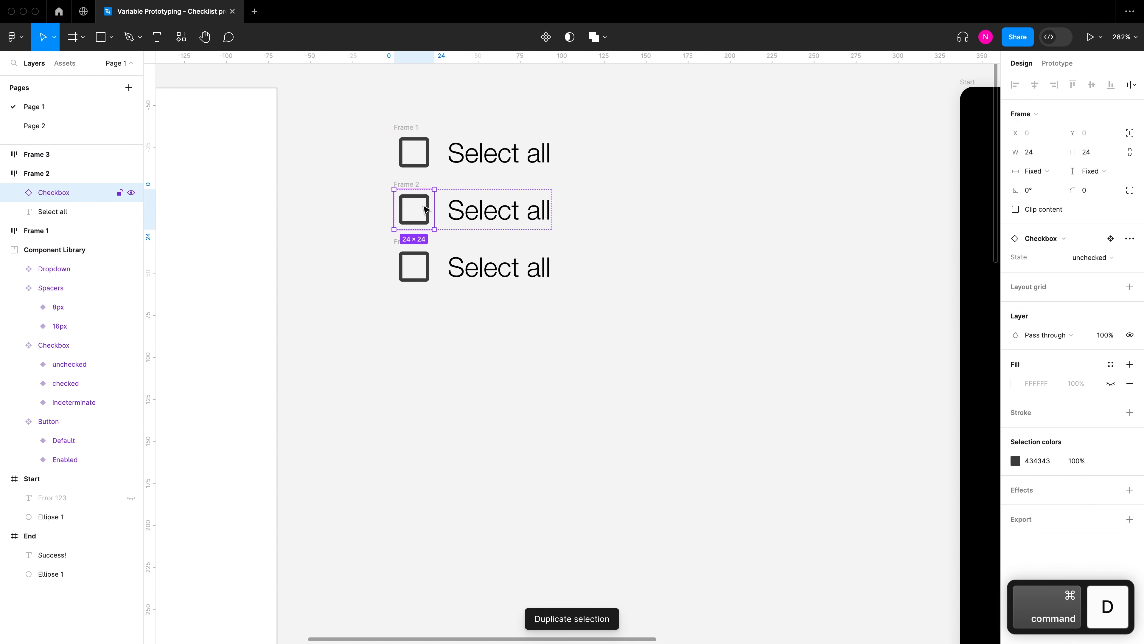
left_click(1090, 257)
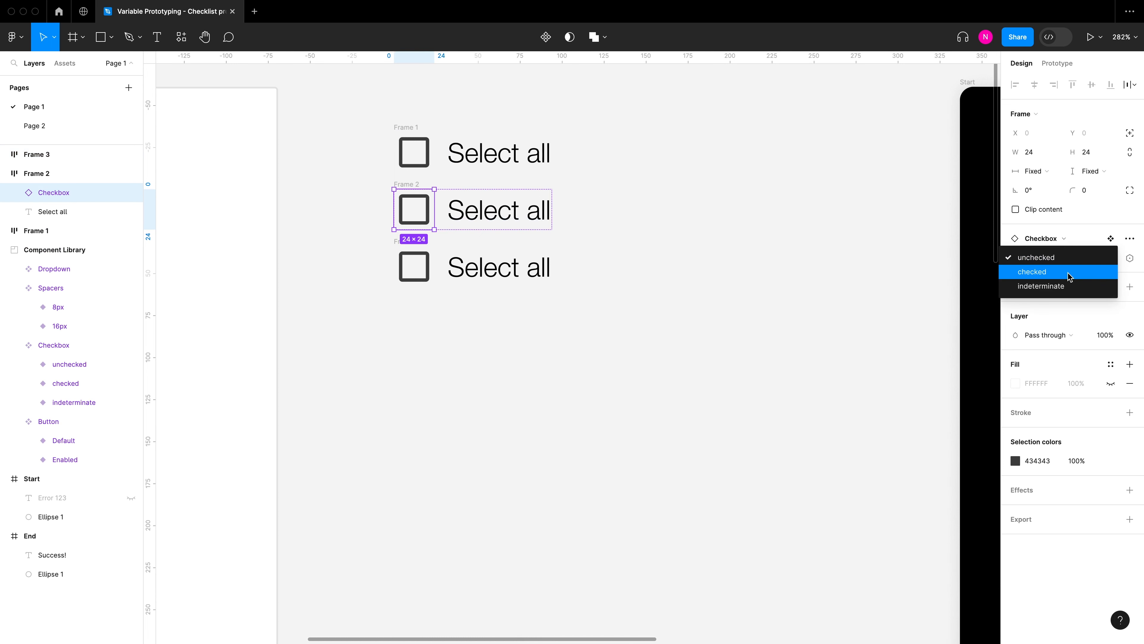
left_click(1085, 271)
Set the State of the checkbox in the third "Select all" row to indeterminate
left_click(398, 282)
left_click(1088, 257)
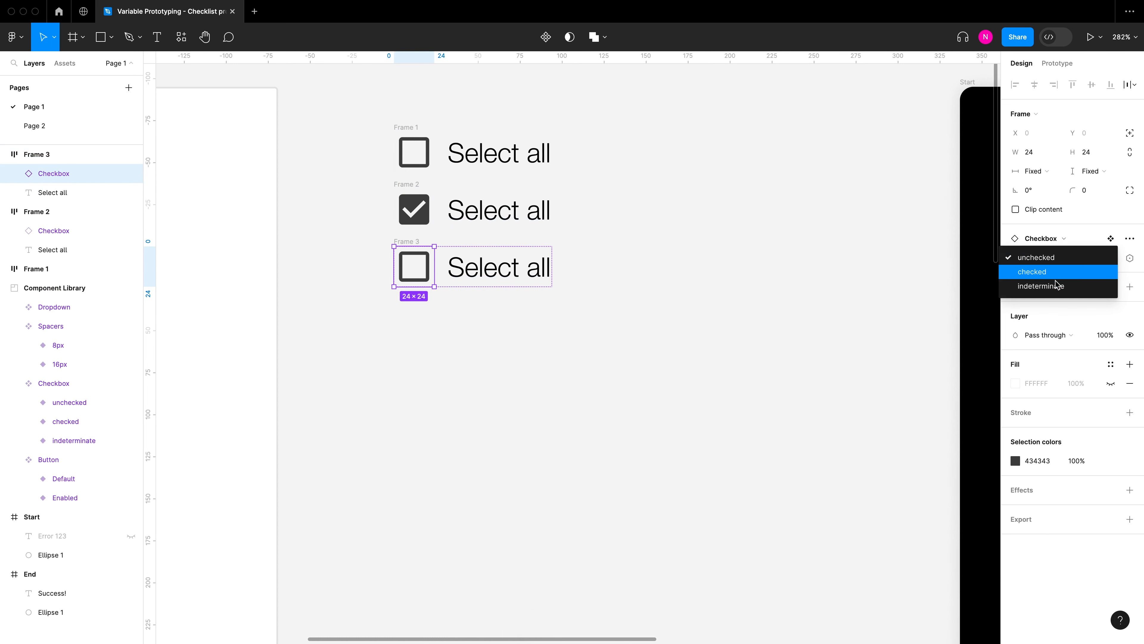
left_click(1071, 287)
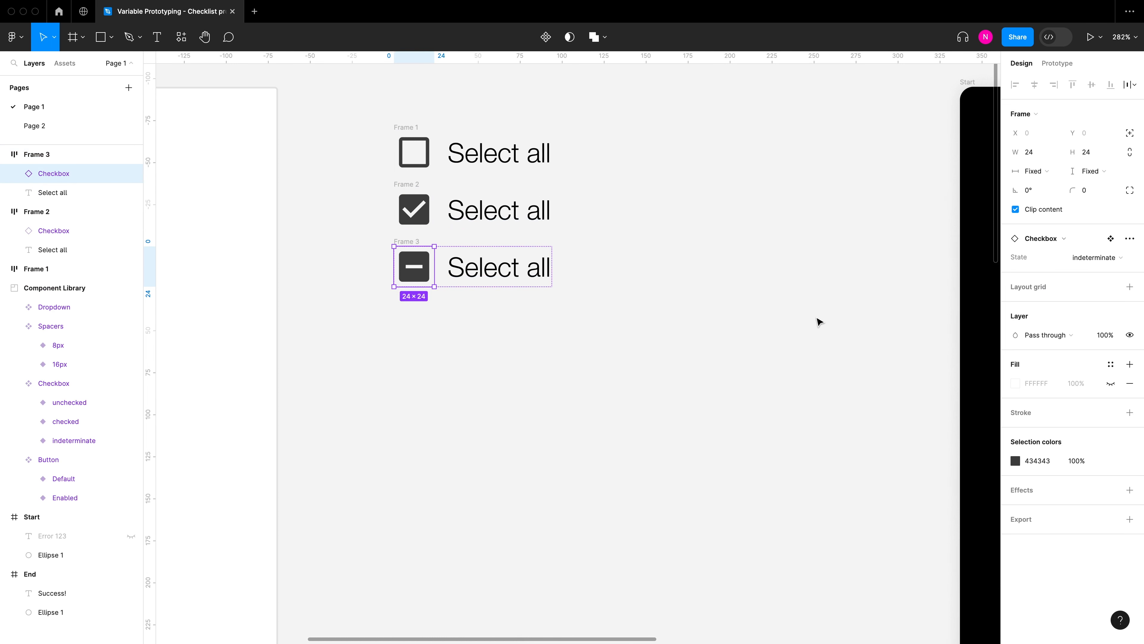
left_click(817, 319)
Duplicate the unchecked and checked "Select all" rows to the right of the originals, keeping them level
scroll(590, 223, "up", 1)
left_click_drag(609, 125, 374, 257)
key("alt")
left_click_drag(439, 242, 717, 233)
left_click(711, 328)
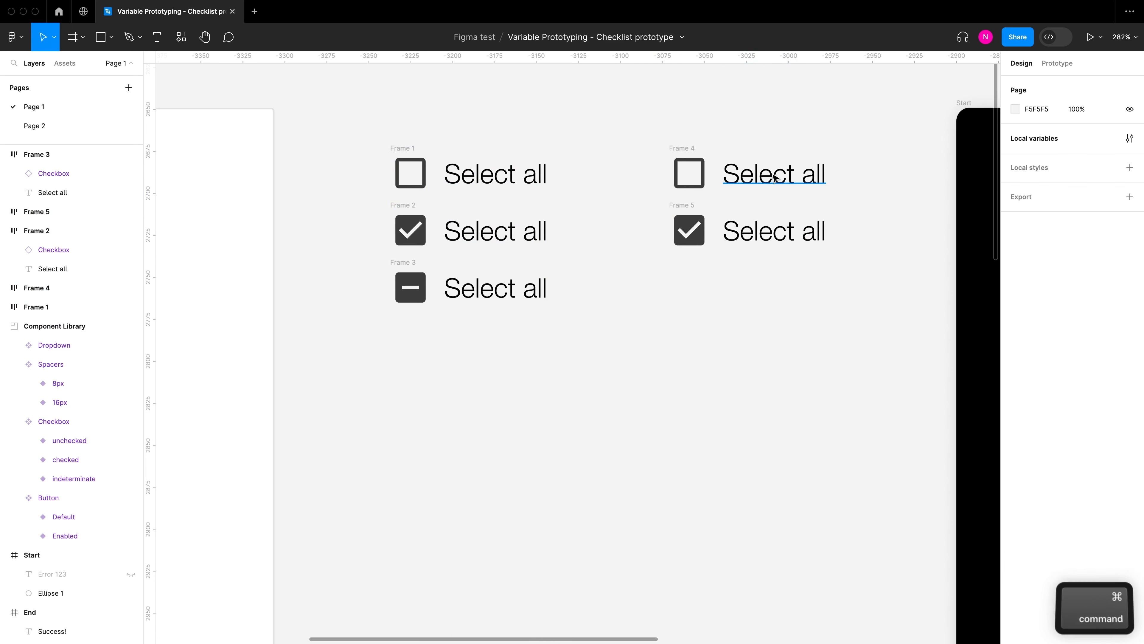
Change the label text of both duplicated rows to "Individual"
double_click(772, 178, "super")
type("Ind")
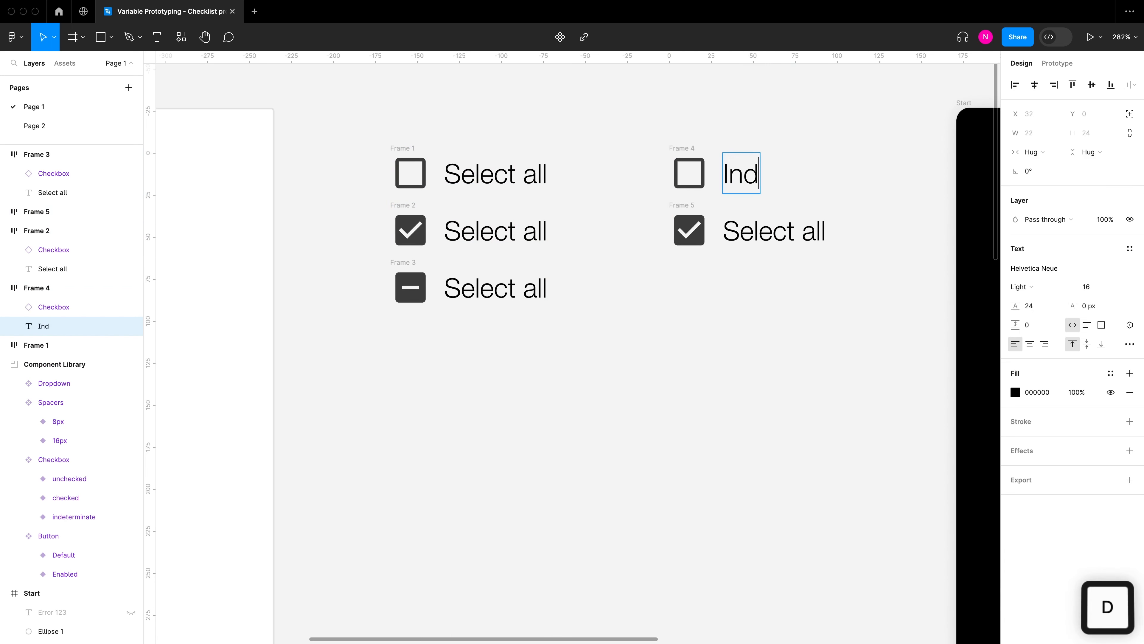
type("ividual")
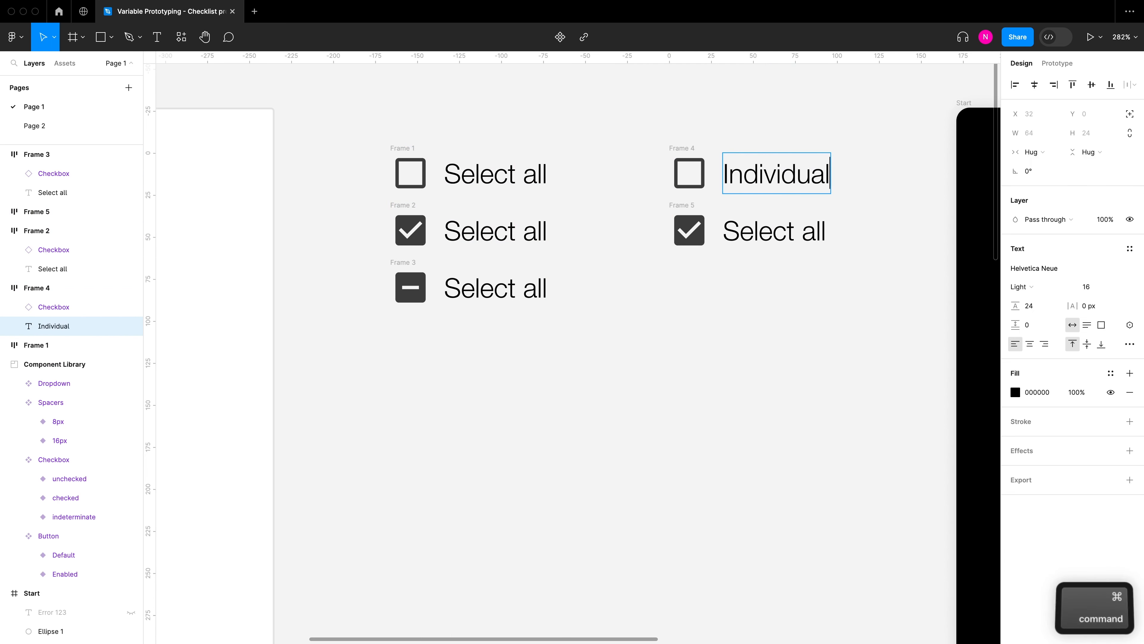
key("super+a")
key("super+c")
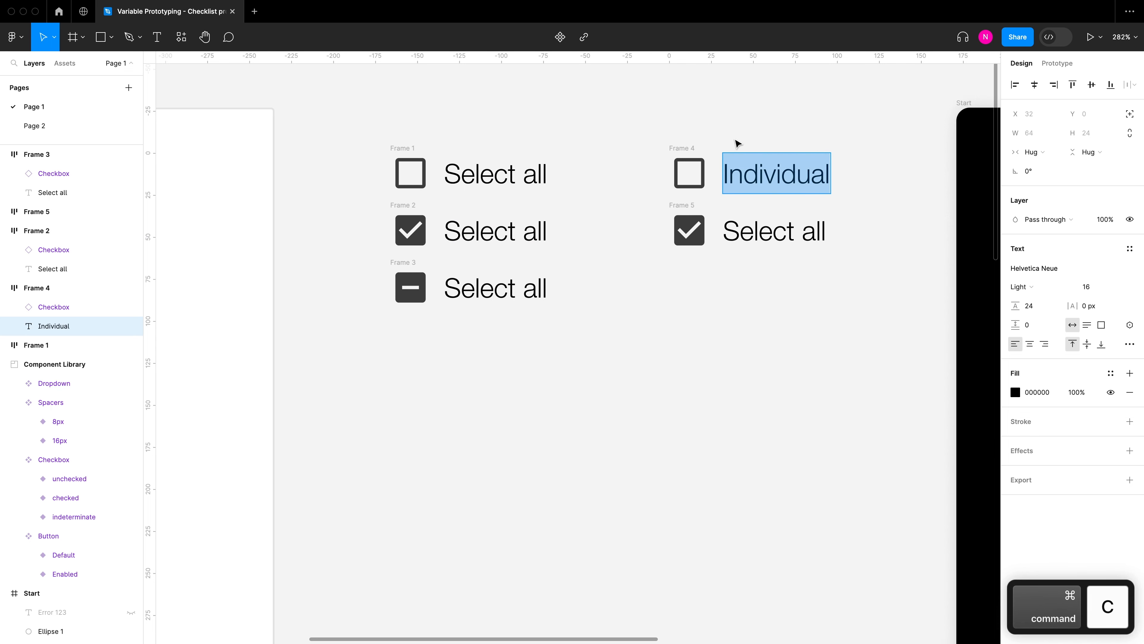
double_click(785, 238)
key("super+a")
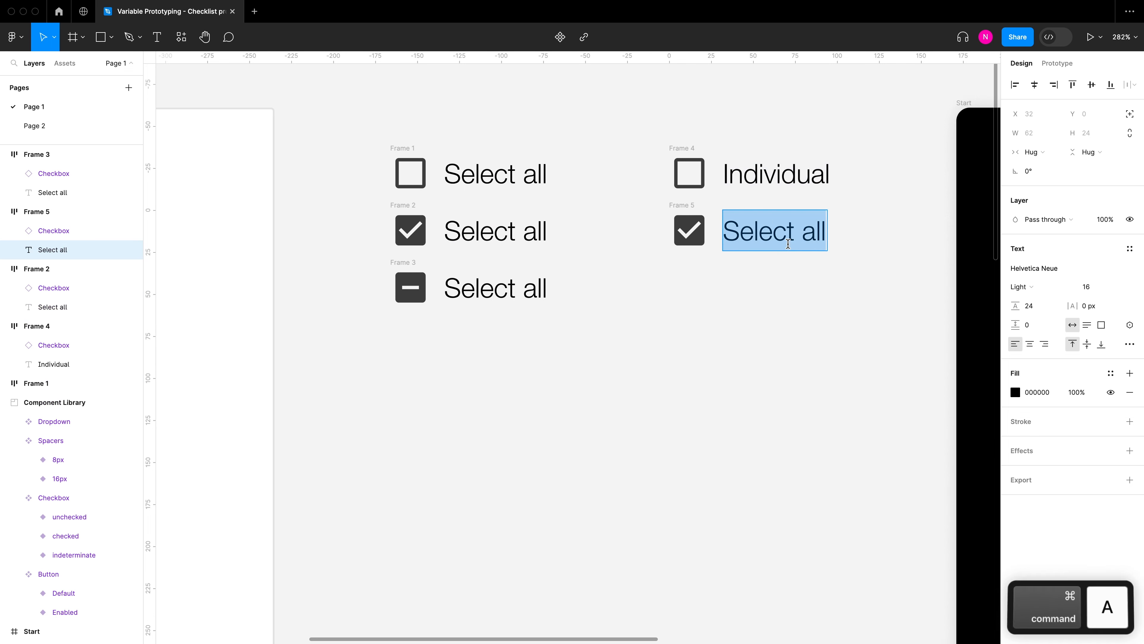
key("super+v")
left_click(770, 288)
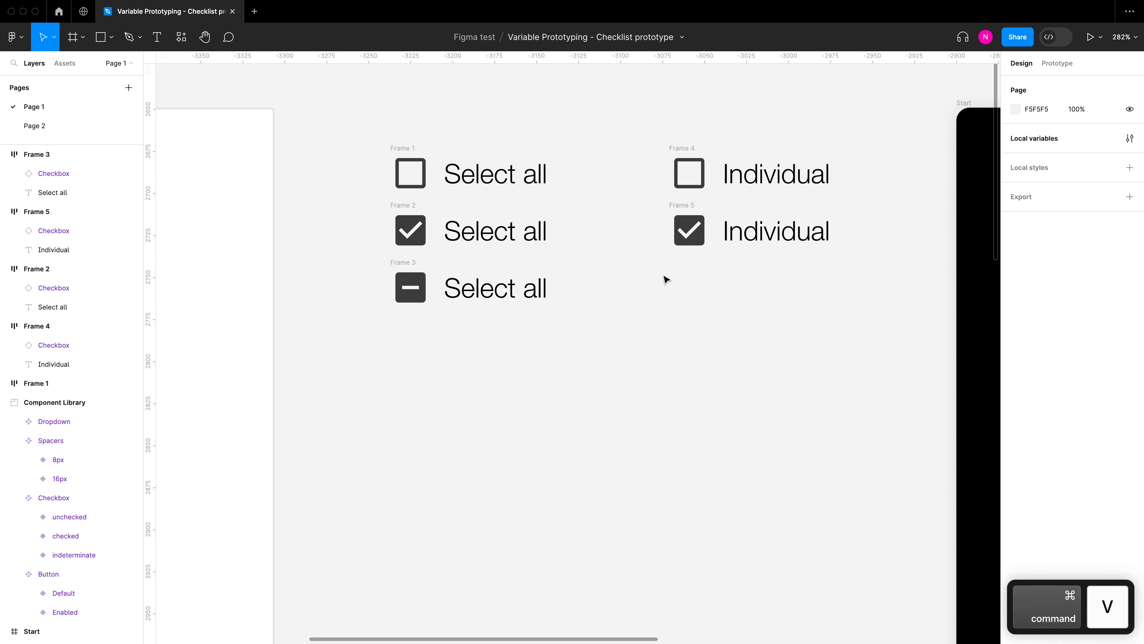
Combine the three "Select all" rows into a component set
left_click_drag(588, 121, 361, 420)
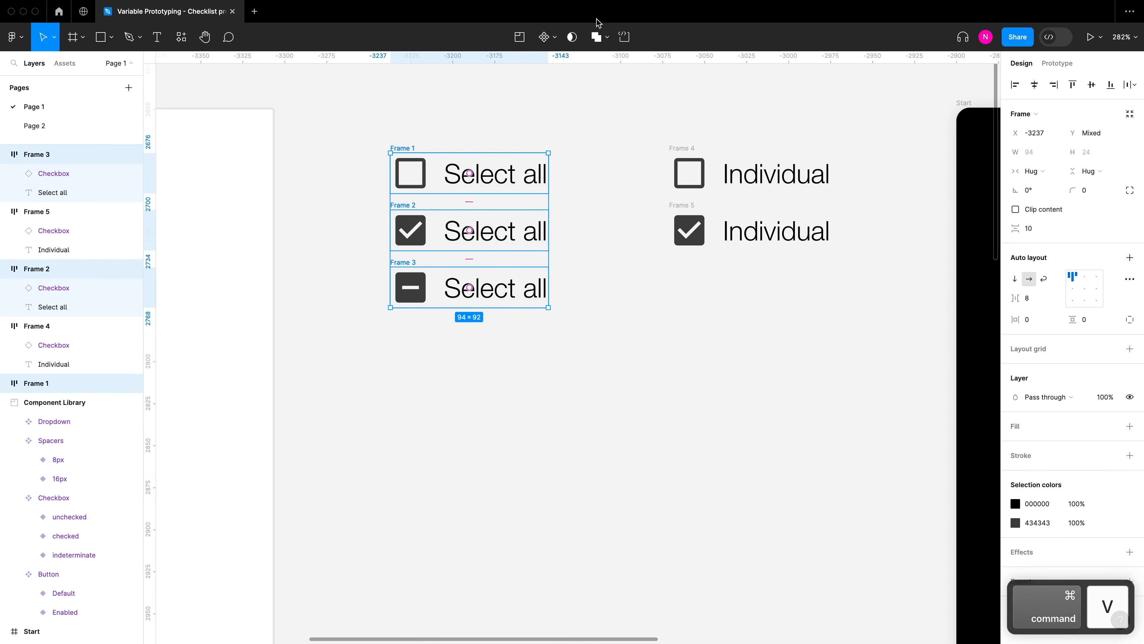
left_click(557, 41)
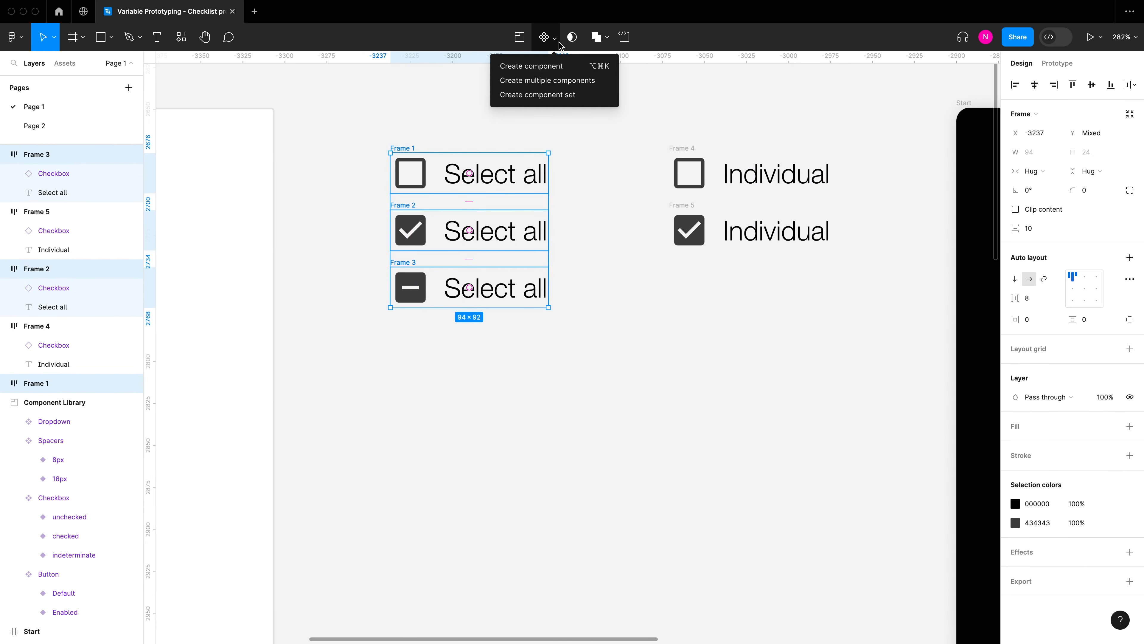
left_click(587, 97)
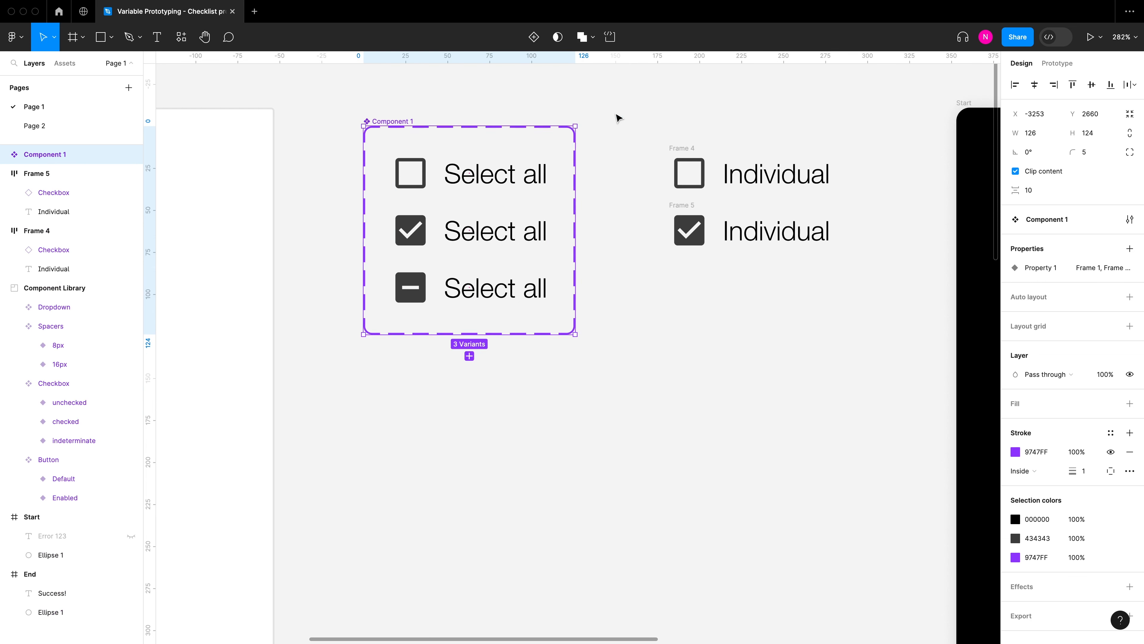
Combine the two "Individual" rows into a component set and move it closer to the "Select all" set
left_click_drag(625, 118, 877, 289)
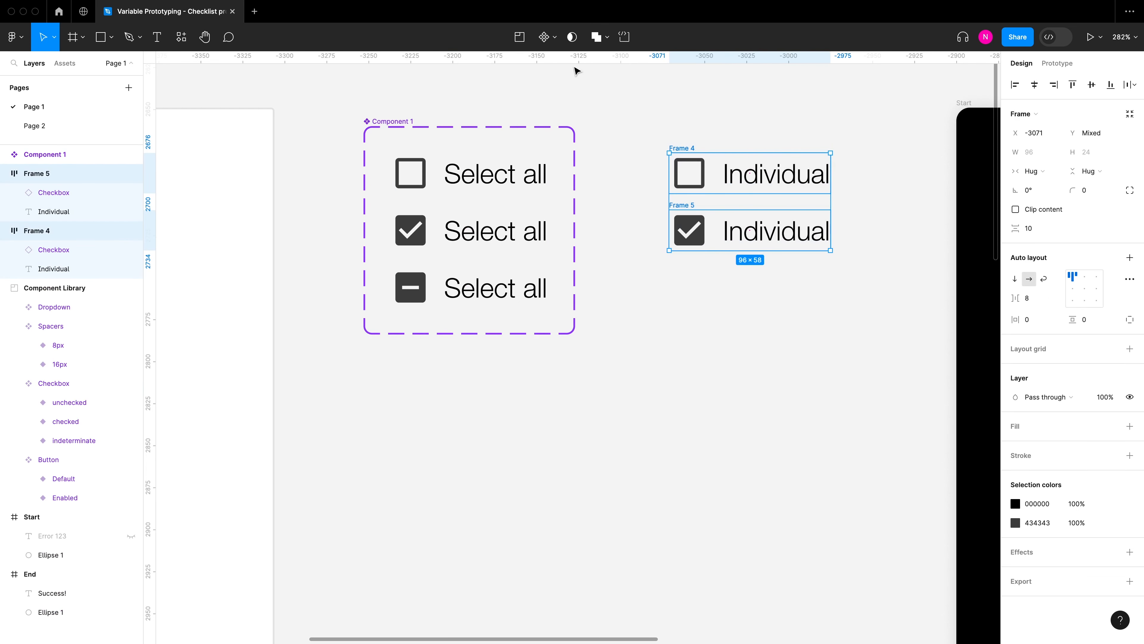
left_click(554, 37)
left_click(546, 95)
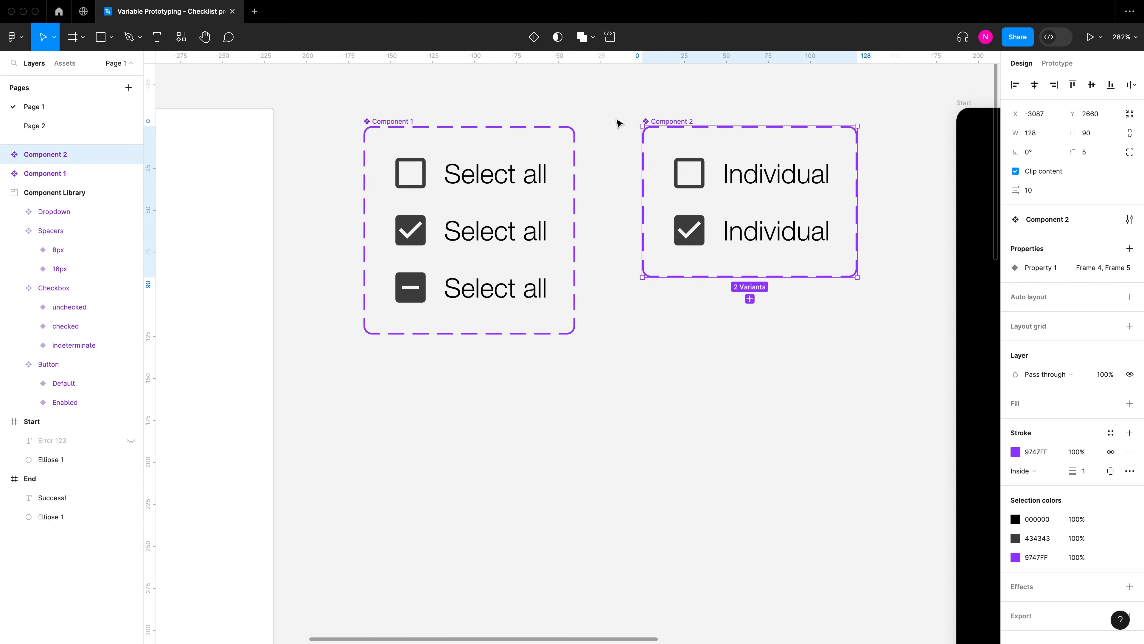
left_click_drag(658, 123, 620, 123)
left_click(626, 102)
Rename the component set of "Individual" rows as Individual and the one of "Select all" rows as All
double_click(633, 123)
type("Individual")
left_click(429, 115)
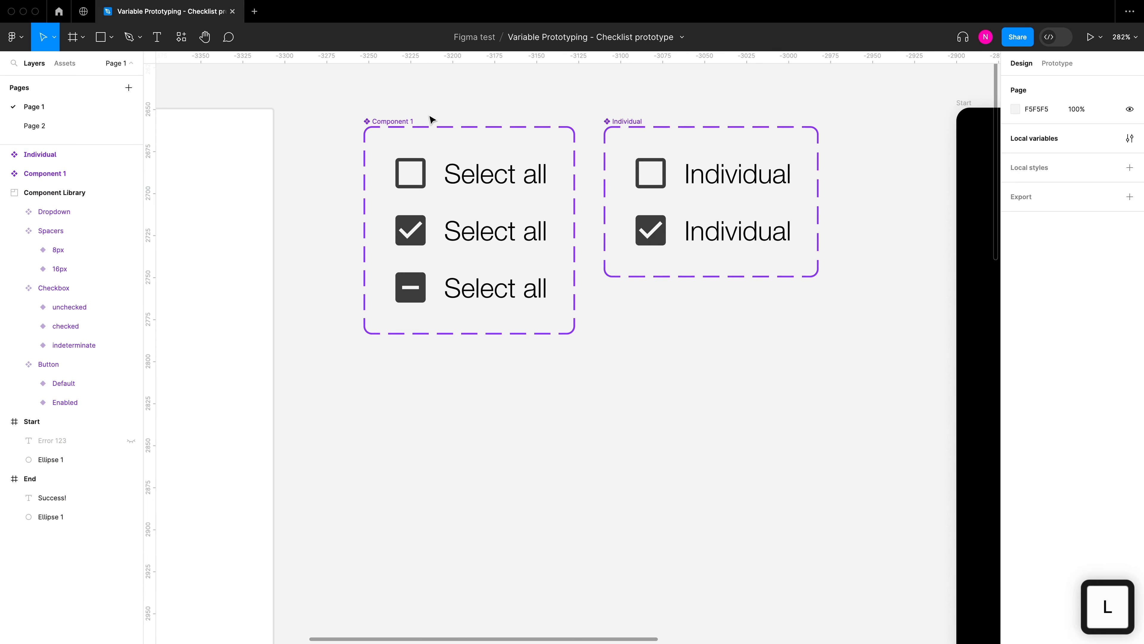
left_click(390, 121)
double_click(390, 121)
type("All")
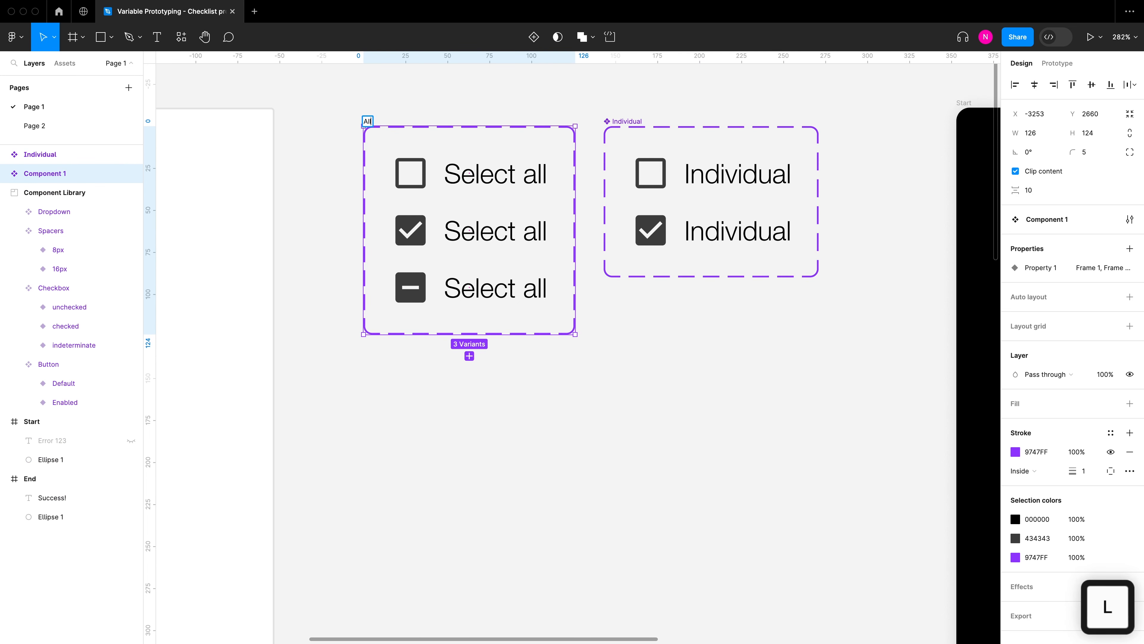
left_click(444, 110)
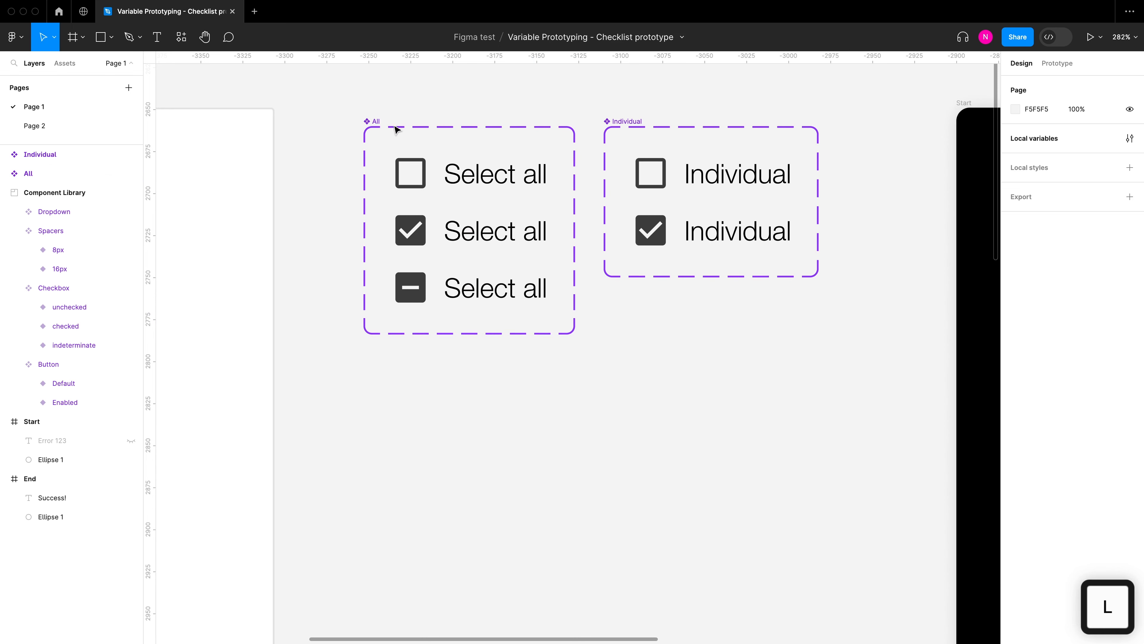
Tidy the layer list so the All and Individual sets are expanded while each of their variants is collapsed
scroll(519, 108, "up", 5)
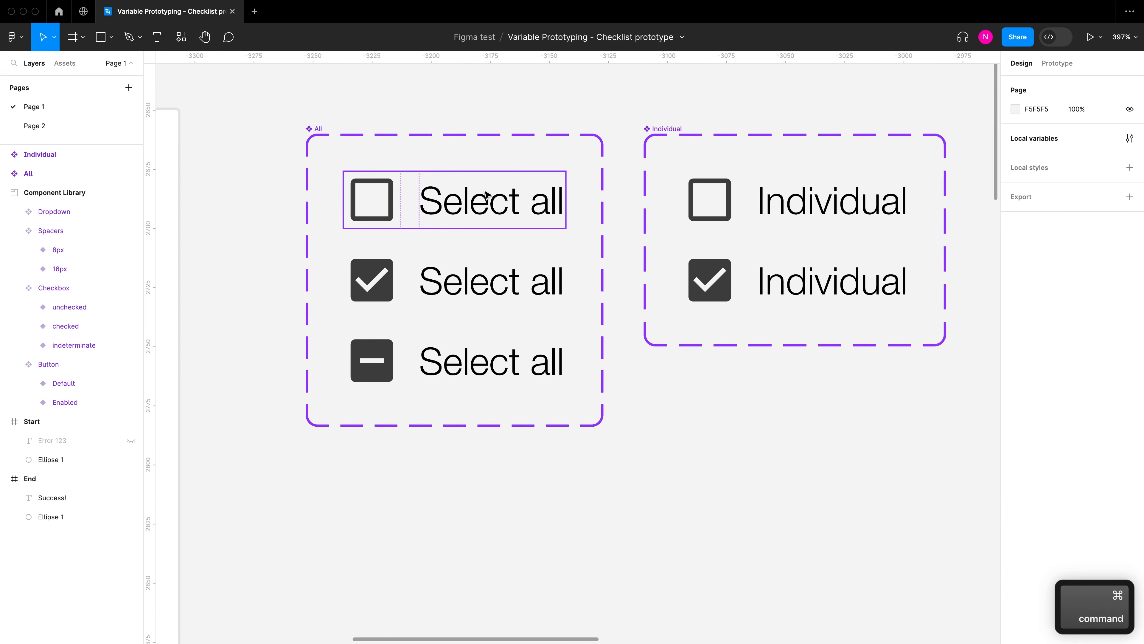
left_click(485, 200, "super")
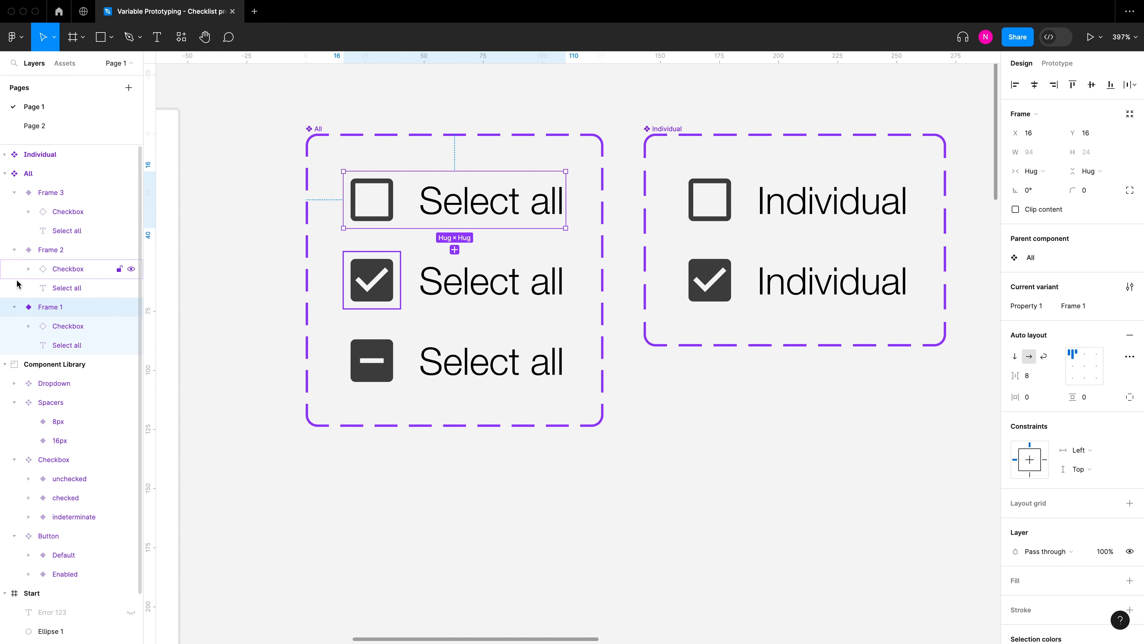
left_click(14, 249)
left_click(14, 193)
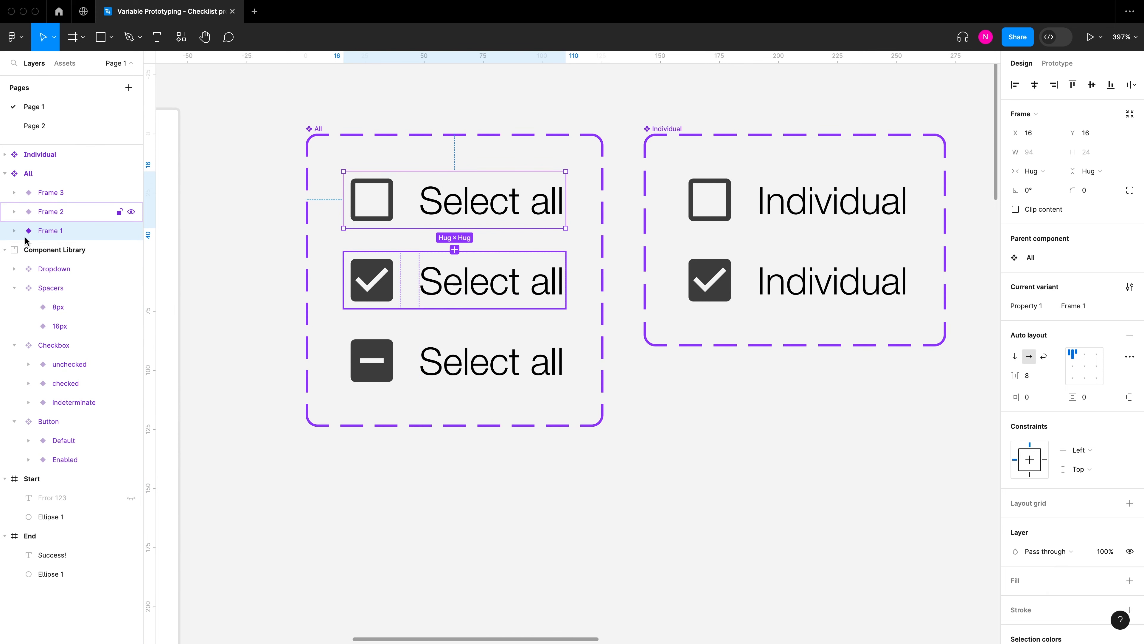
left_click(665, 131)
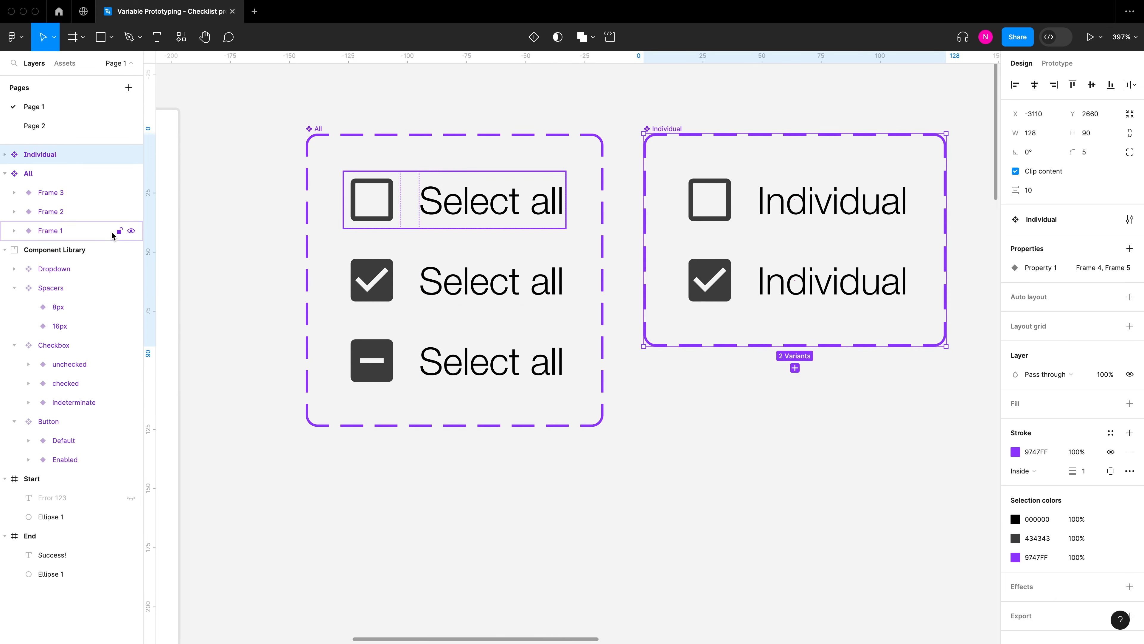
left_click(4, 154)
left_click(14, 174)
left_click(14, 192)
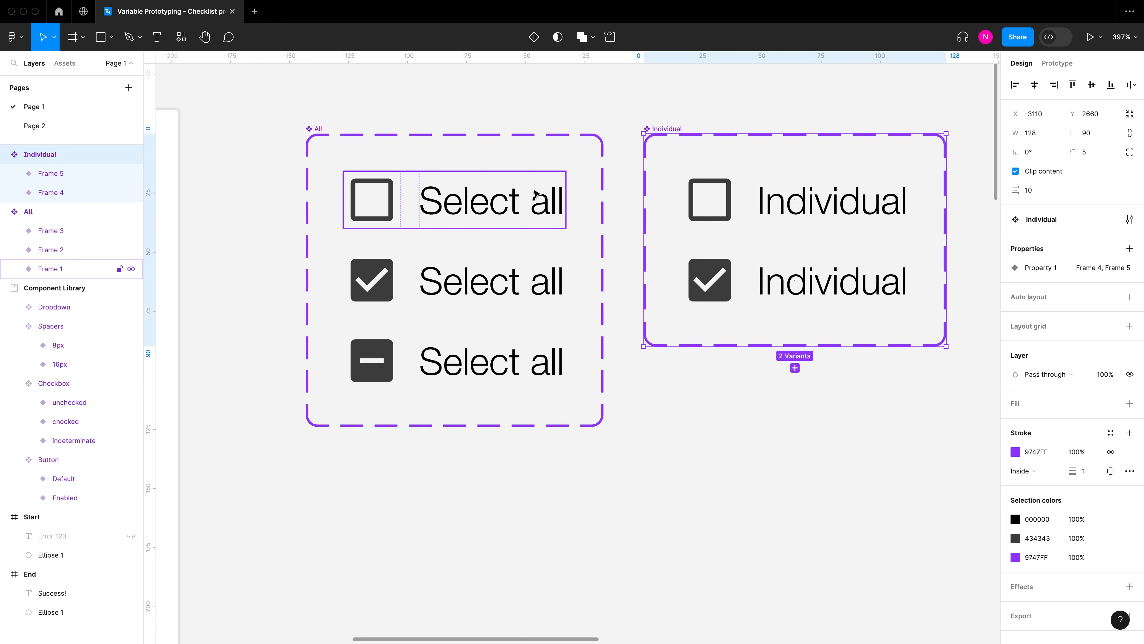
Rename the unchecked variant in the All component set as "State=Default"
left_click(508, 209)
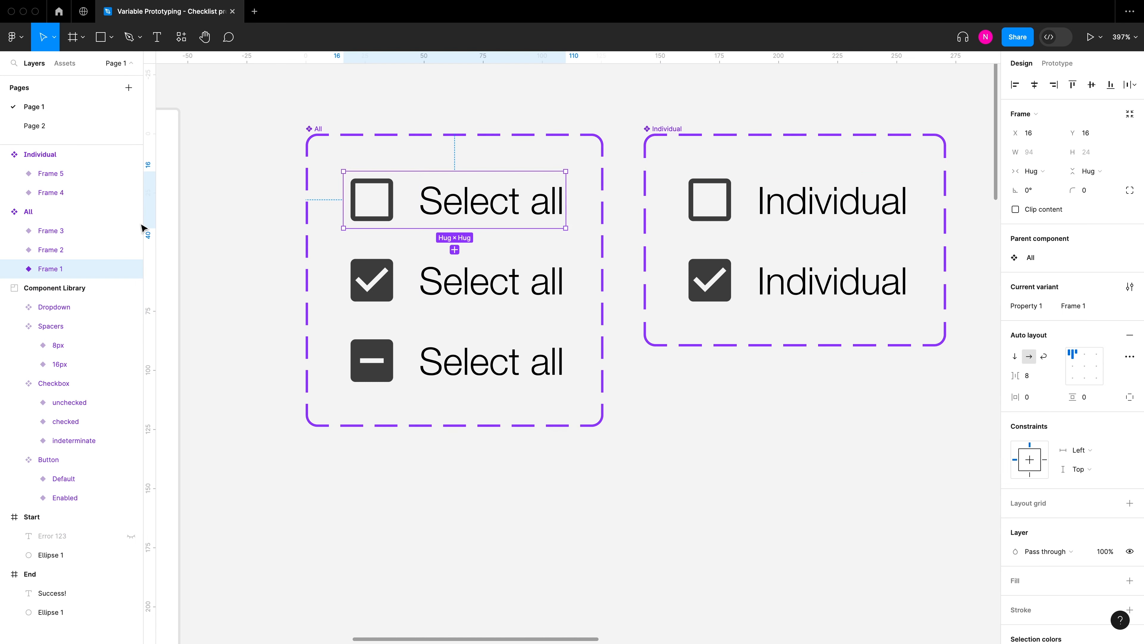
double_click(57, 271)
left_click_drag(75, 269, 117, 272)
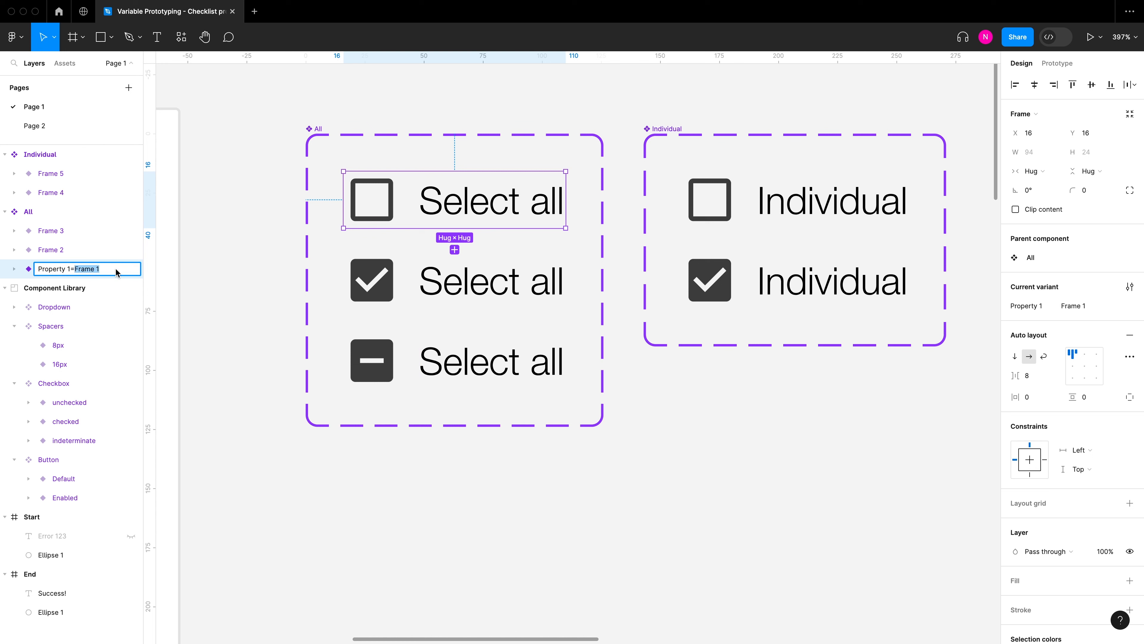
key("super+a")
type("State")
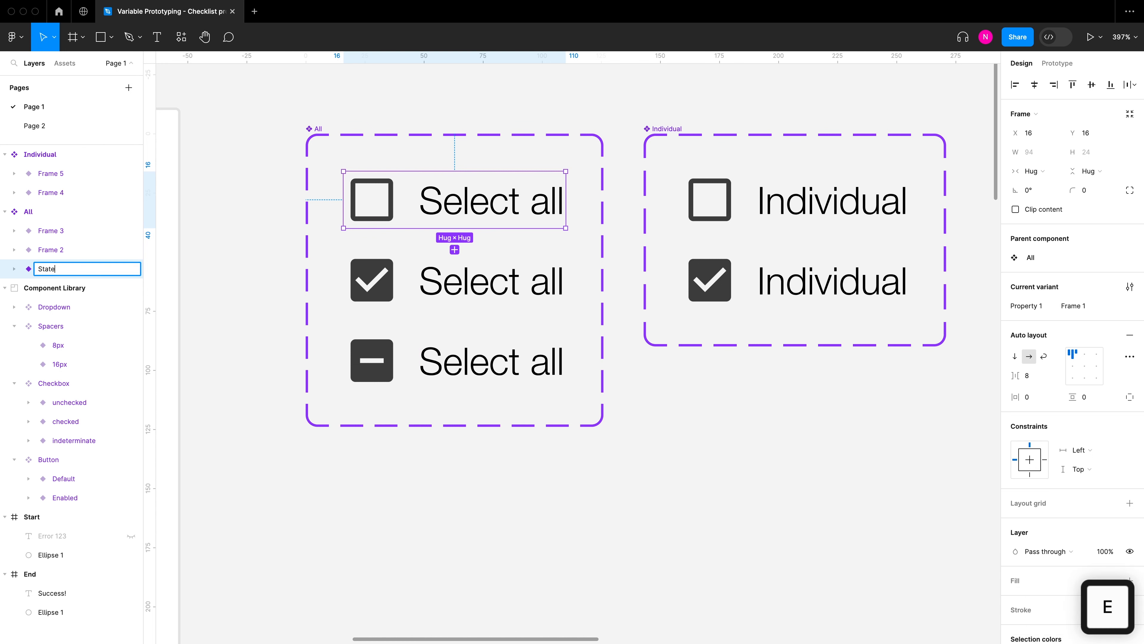
type("=Default")
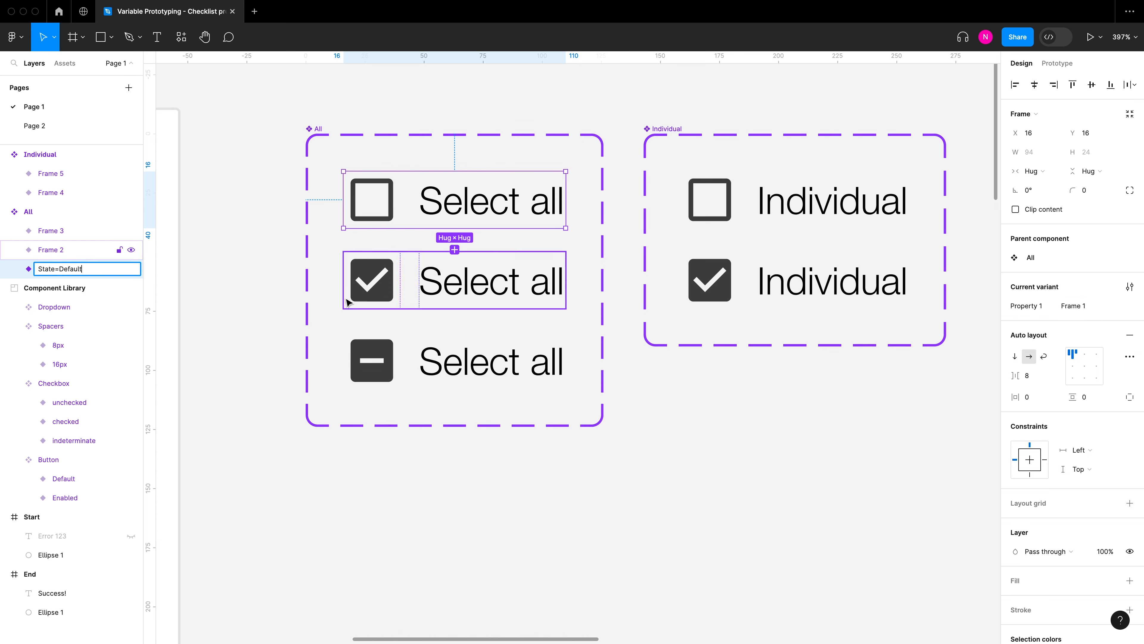
left_click(251, 277)
Rename the checked variant in the All component set as "State=Checked"
left_click(60, 250)
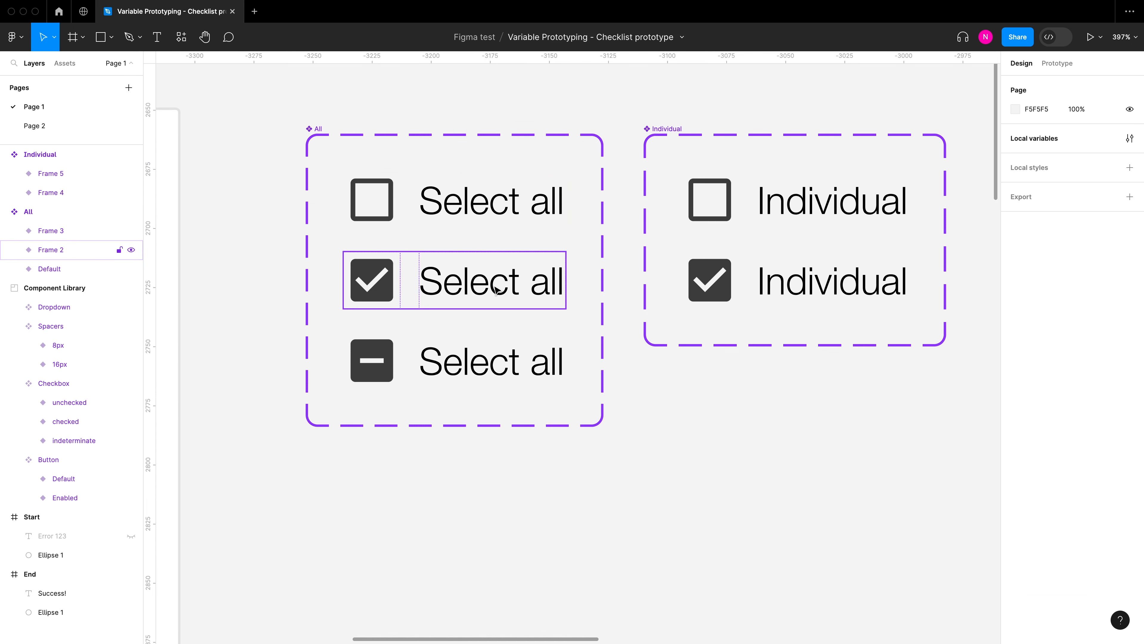
double_click(61, 252)
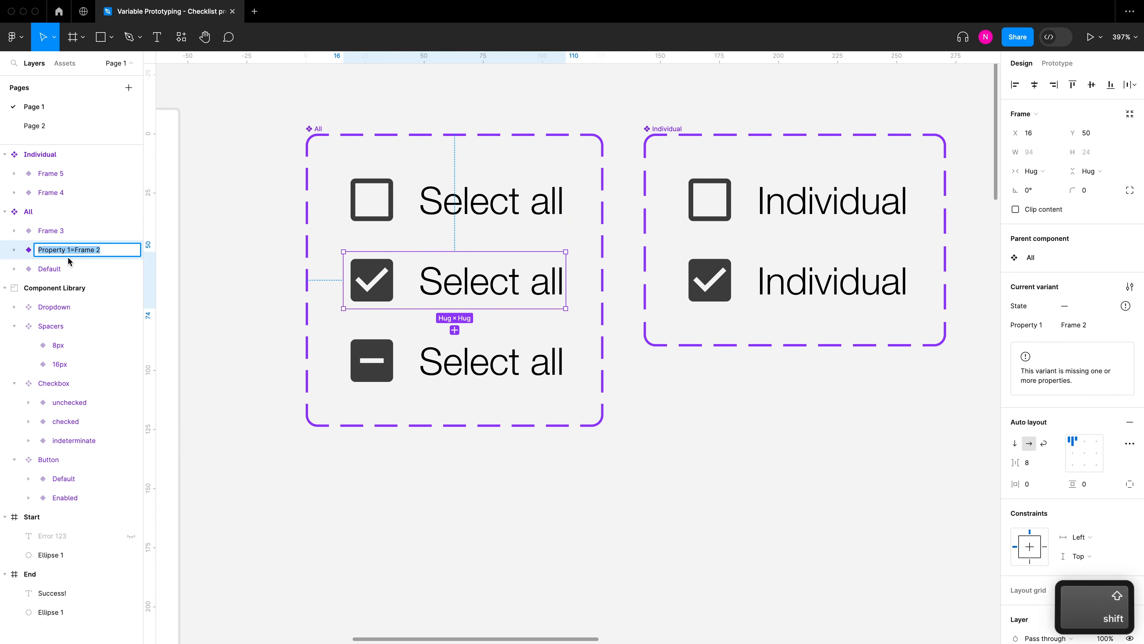
type("State=Checked")
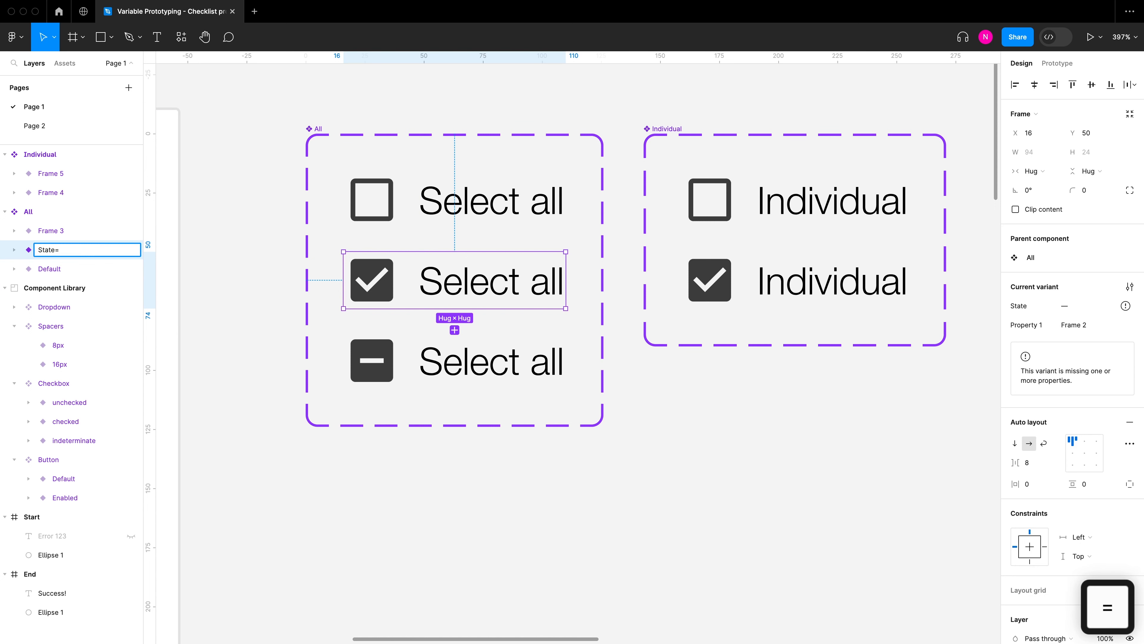
left_click(390, 359)
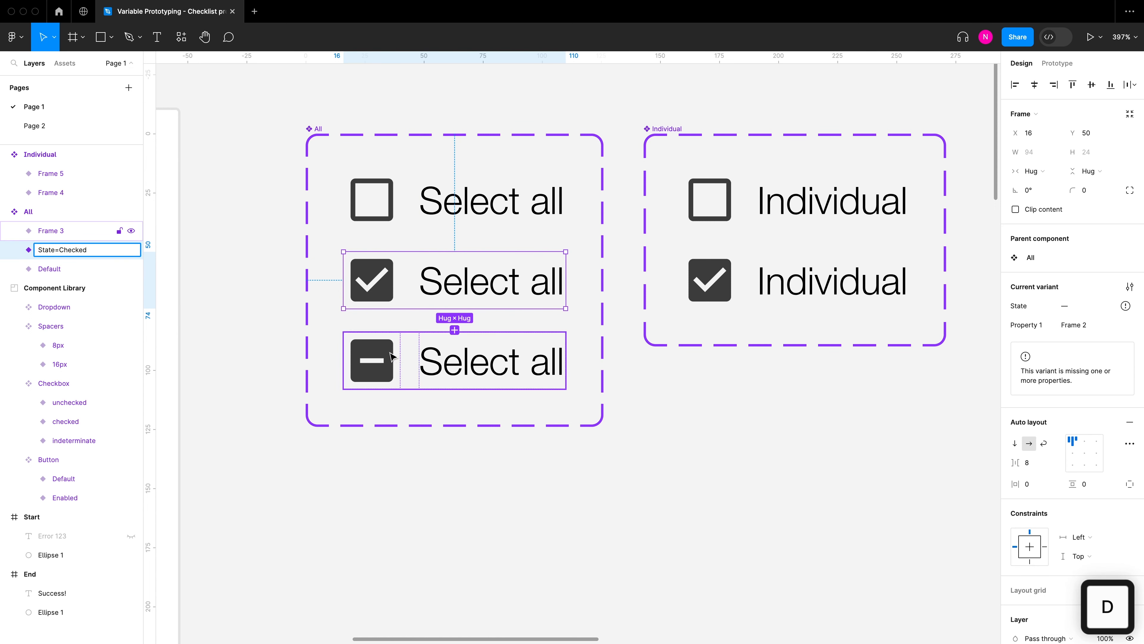
Rename the indeterminate variant in the All component set as "State=Indeterminate"
double_click(60, 233)
type("State=Indeterminate")
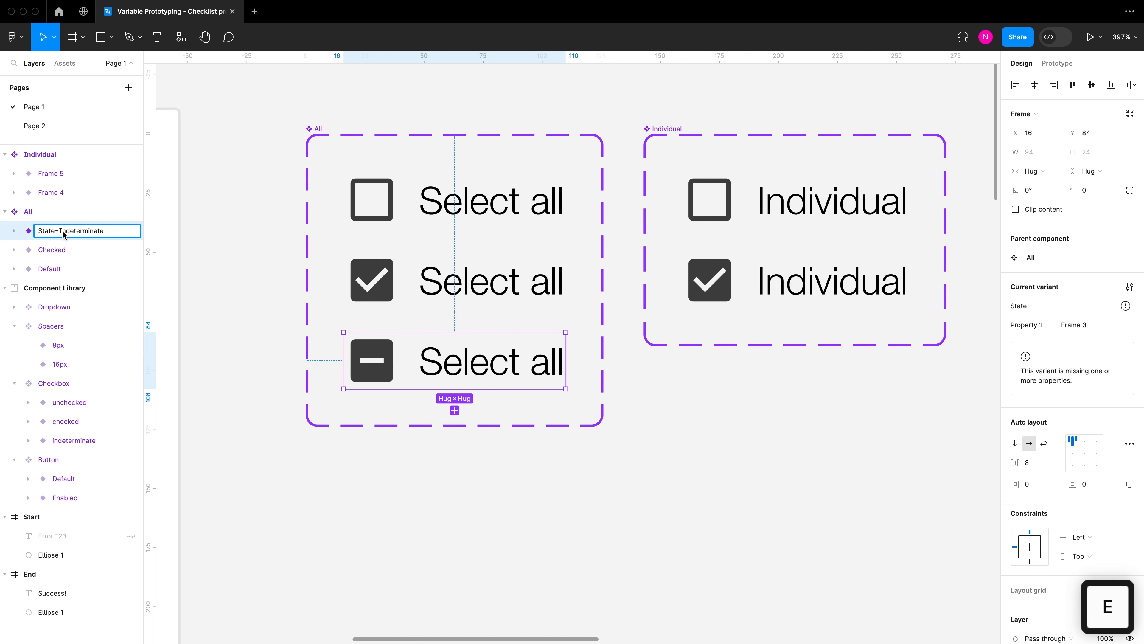
left_click(252, 265)
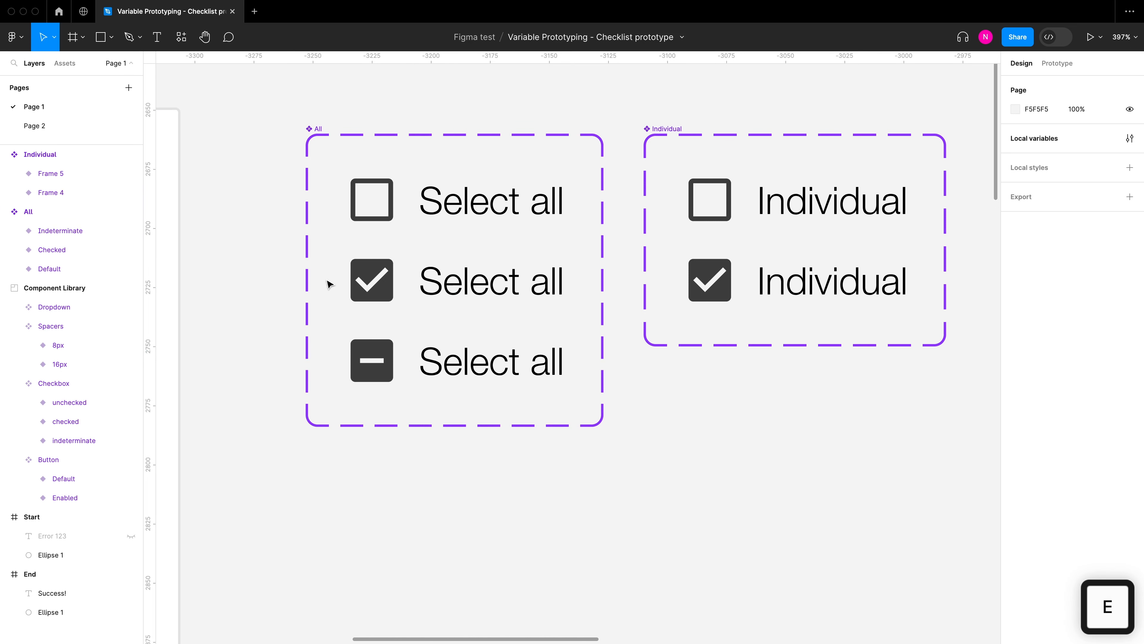
Review the values of the State variant property on the All component set
left_click(320, 134)
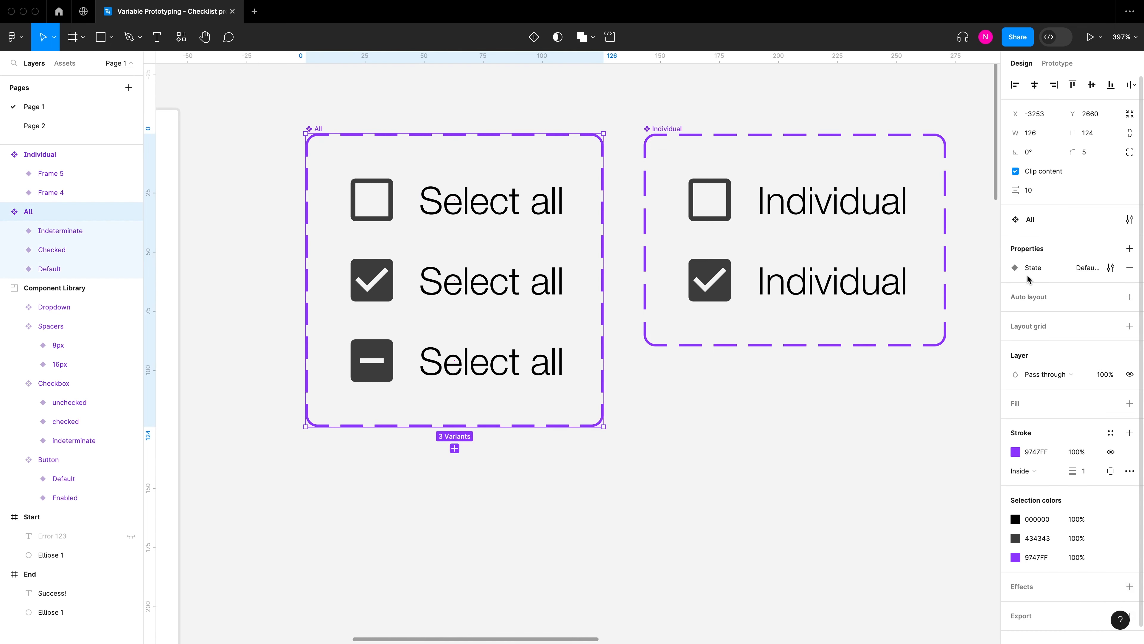
left_click(1111, 268)
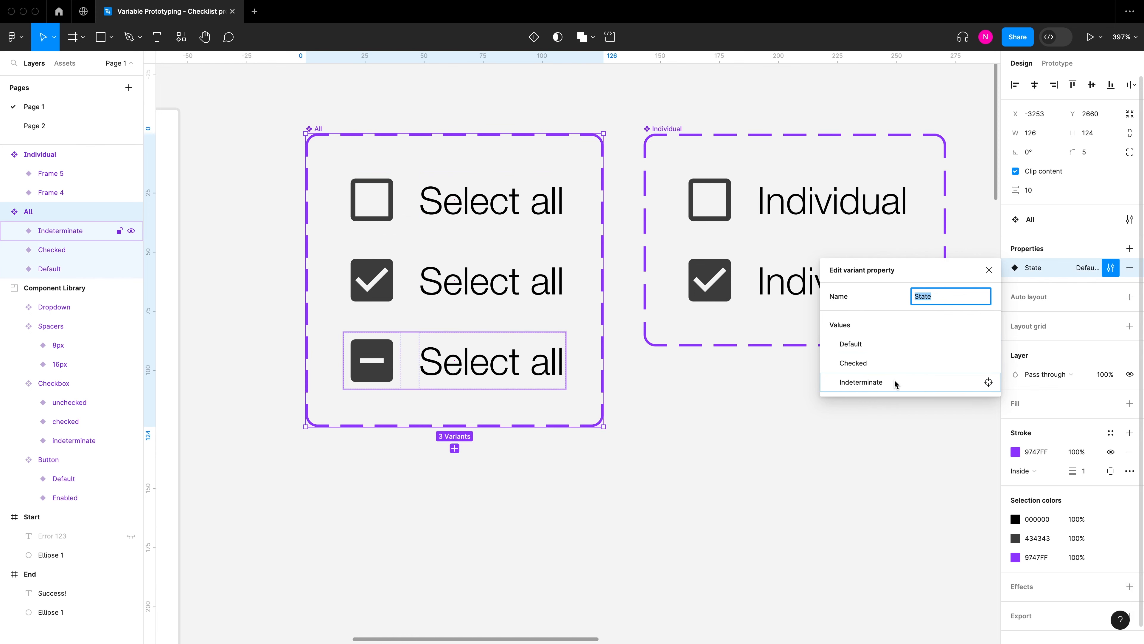
left_click(794, 405)
Rename the unchecked variant in the Individual component set as "Property 1=Default"
scroll(605, 378, "right", 5)
left_click(602, 220)
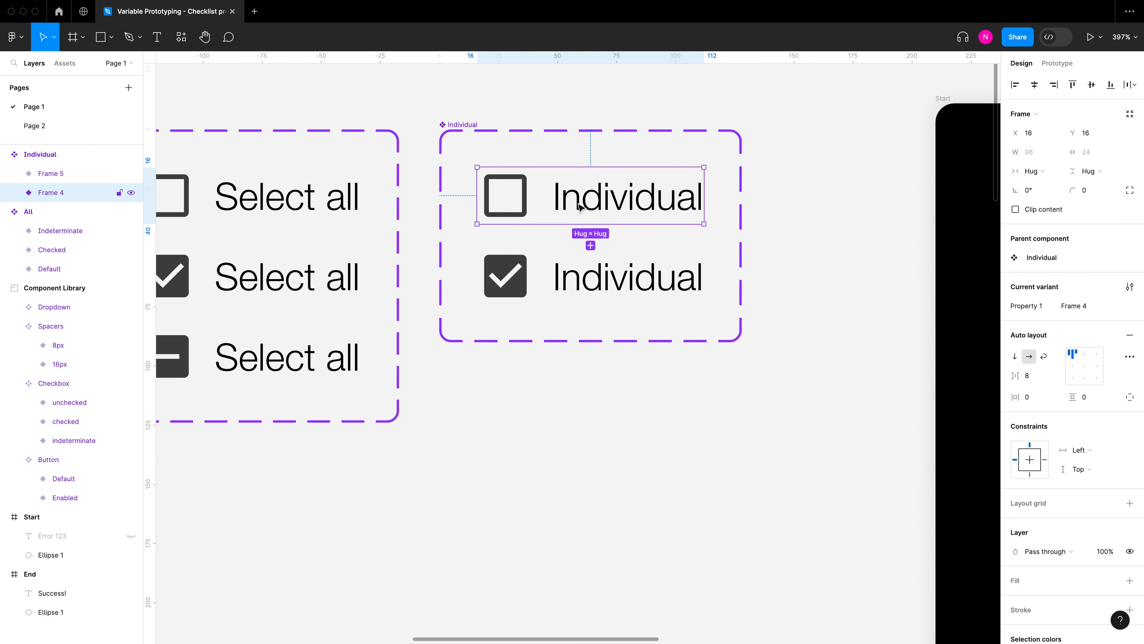
double_click(78, 195)
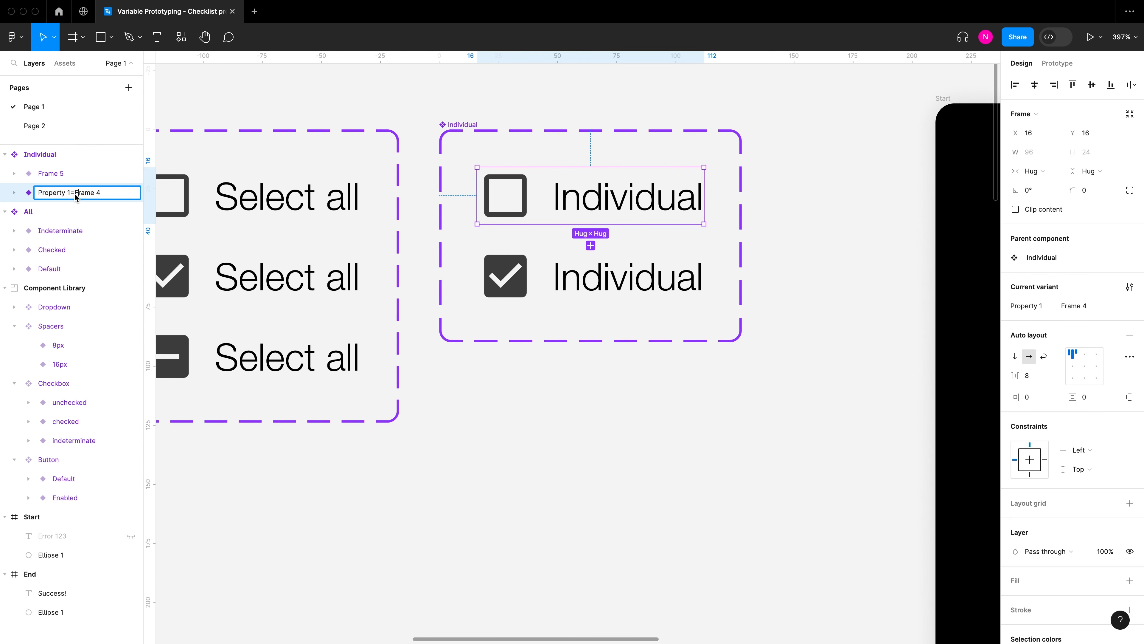
type("Default")
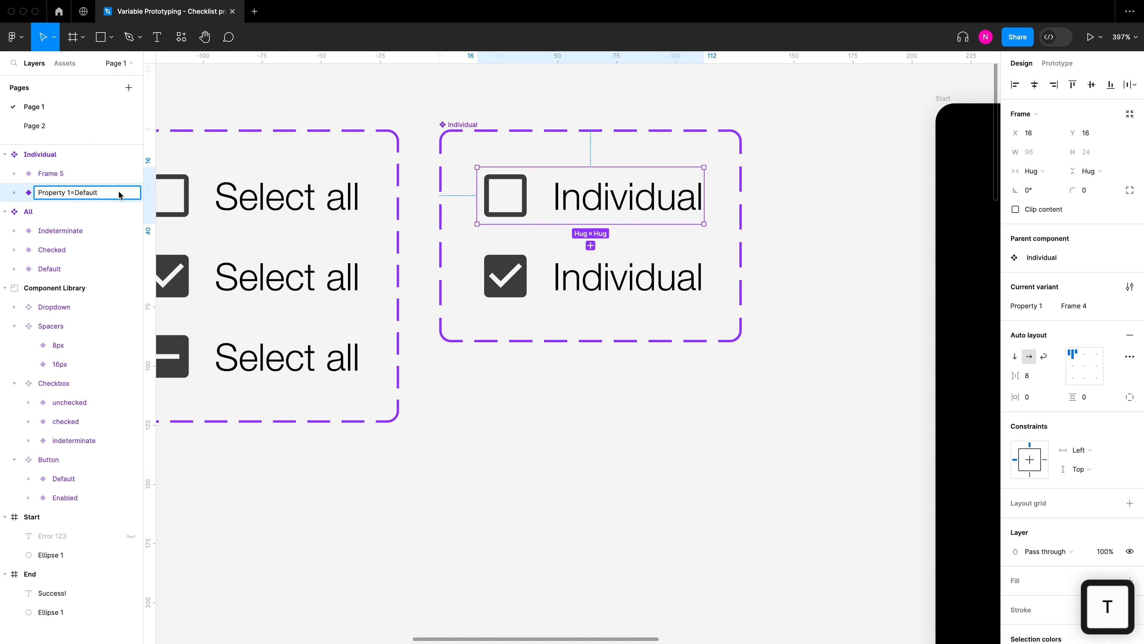
Rename the checked variant in the Individual component set as "Property 1=Checked"
left_click(65, 173)
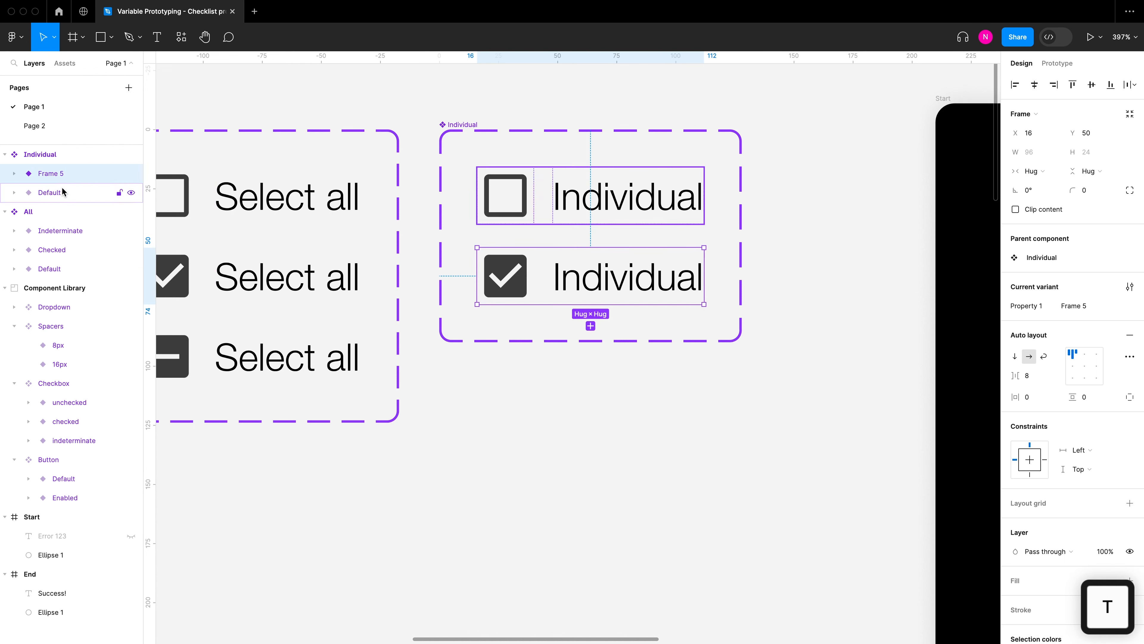
double_click(65, 173)
left_click_drag(74, 173, 110, 175)
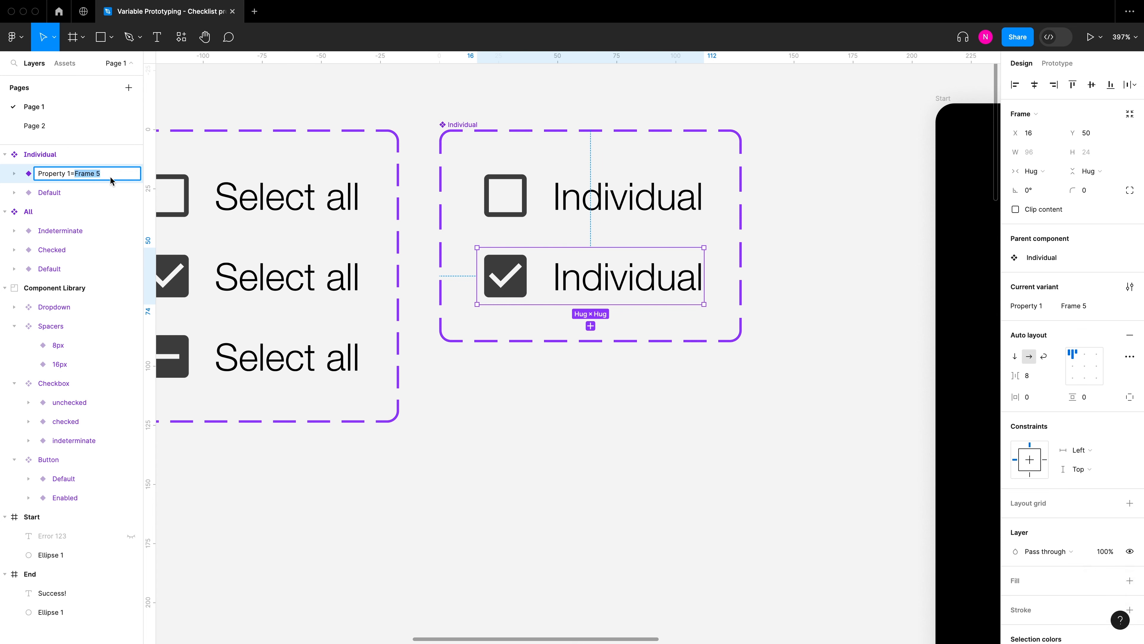
type("Chc")
key("BackSpace")
type("ecked")
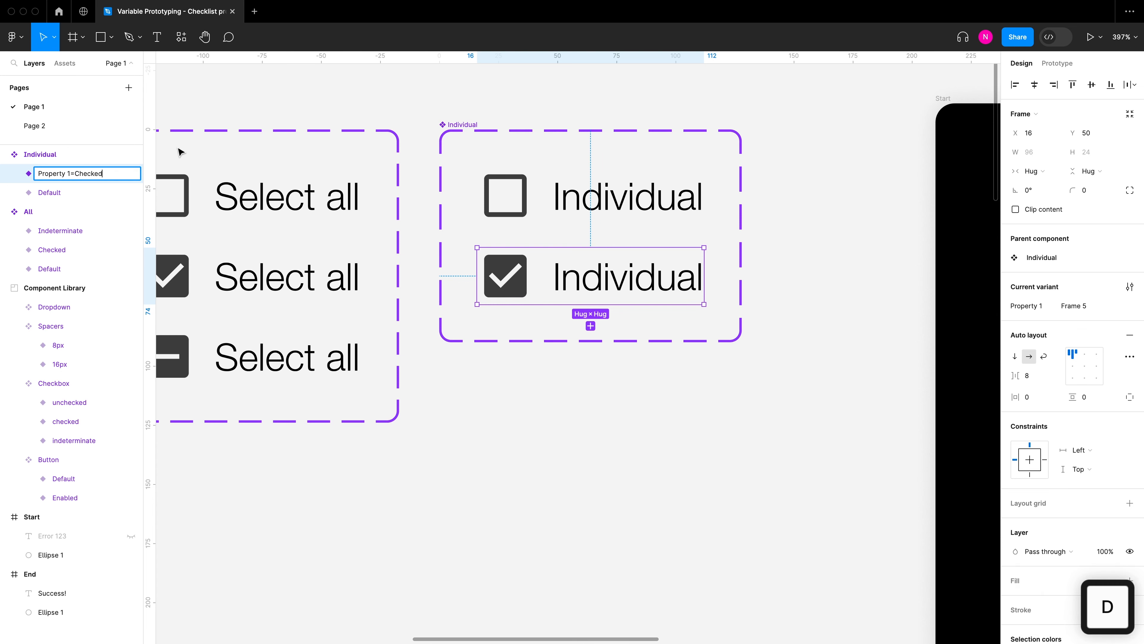
left_click(395, 121)
Rename the variant property of the Individual component set as "State"
left_click(454, 123)
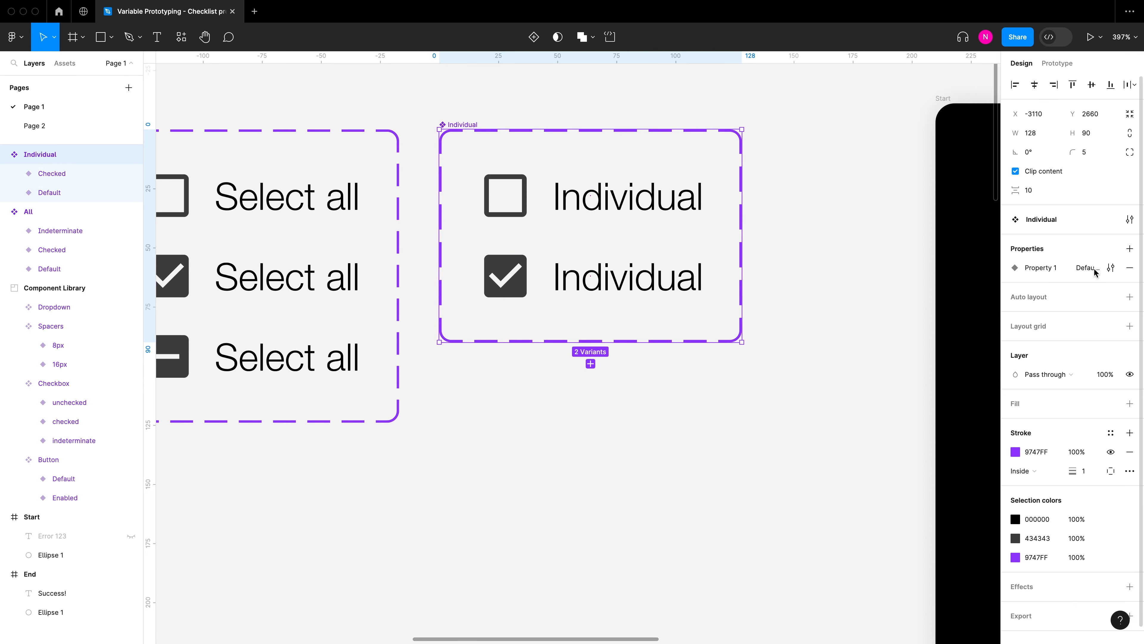
left_click(1110, 268)
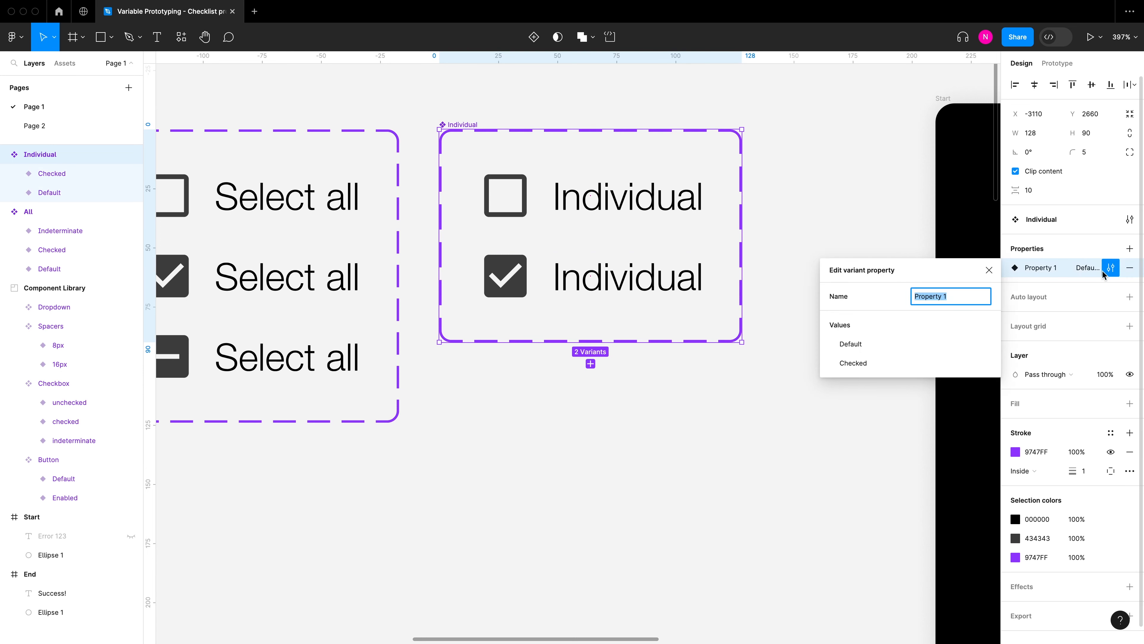
type("State")
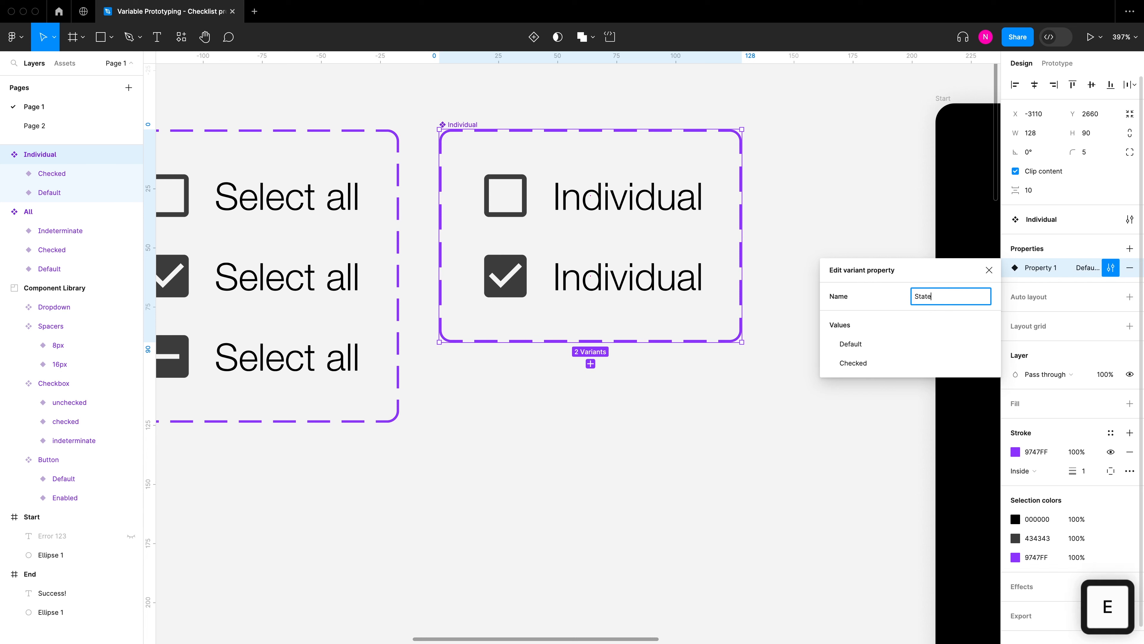
key("Return")
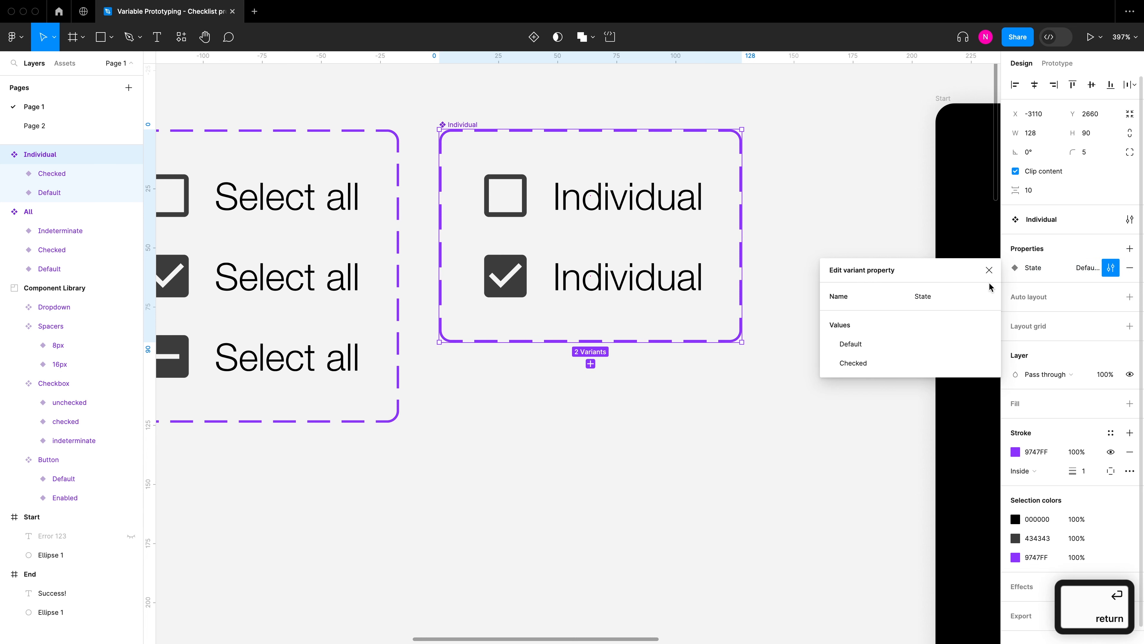
left_click(989, 271)
left_click(835, 256)
Check the full layer name of the Default variant in the Individual component set
left_click(50, 193)
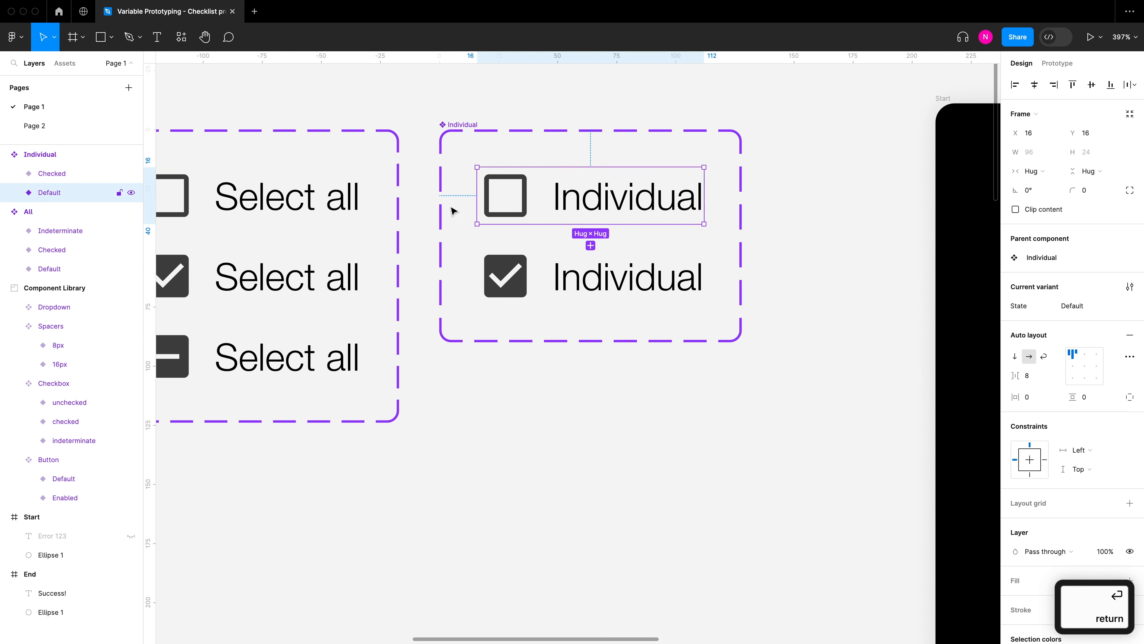
double_click(56, 195)
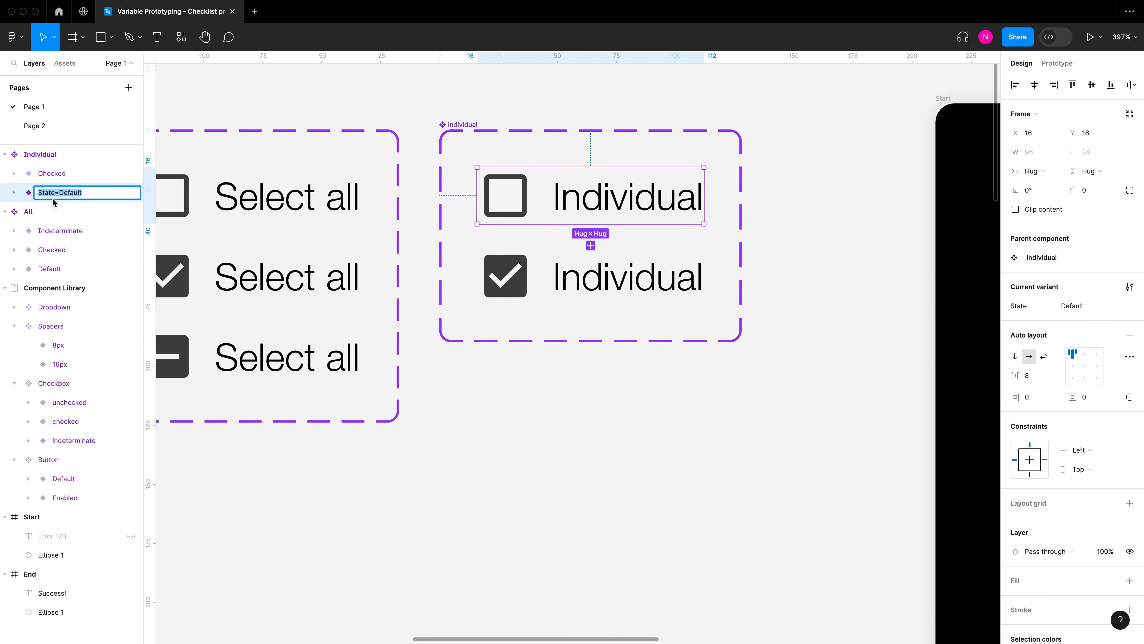
left_click(547, 122)
Place an instance of the Dropdown arrow component from the library in the empty canvas area below the Individual component set
scroll(582, 104, "down", 5)
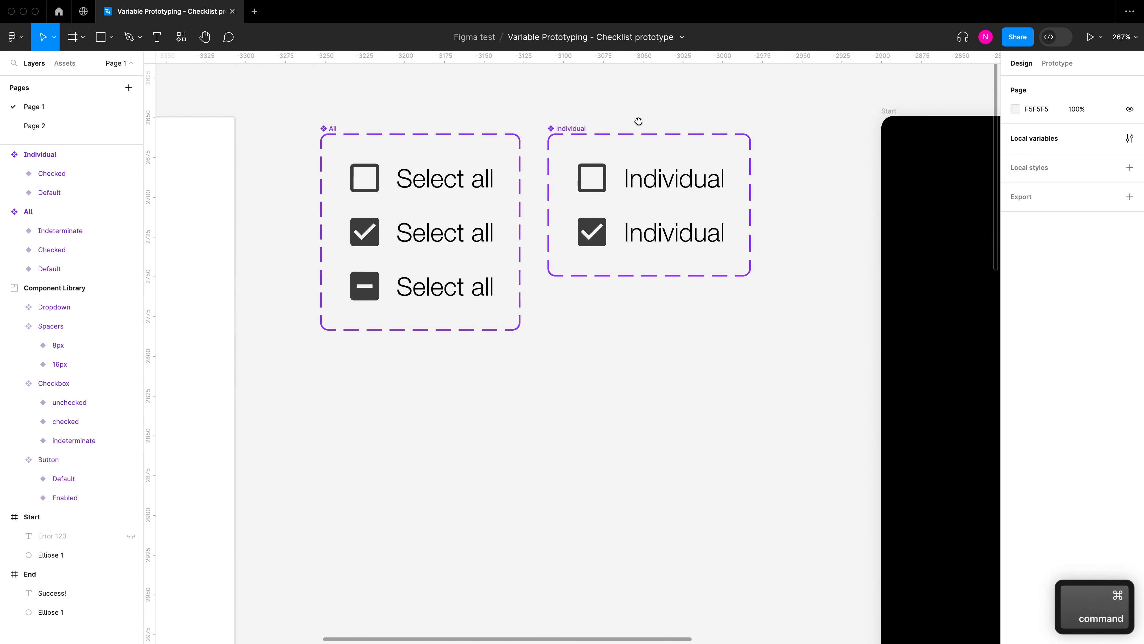
left_click_drag(639, 121, 680, 116)
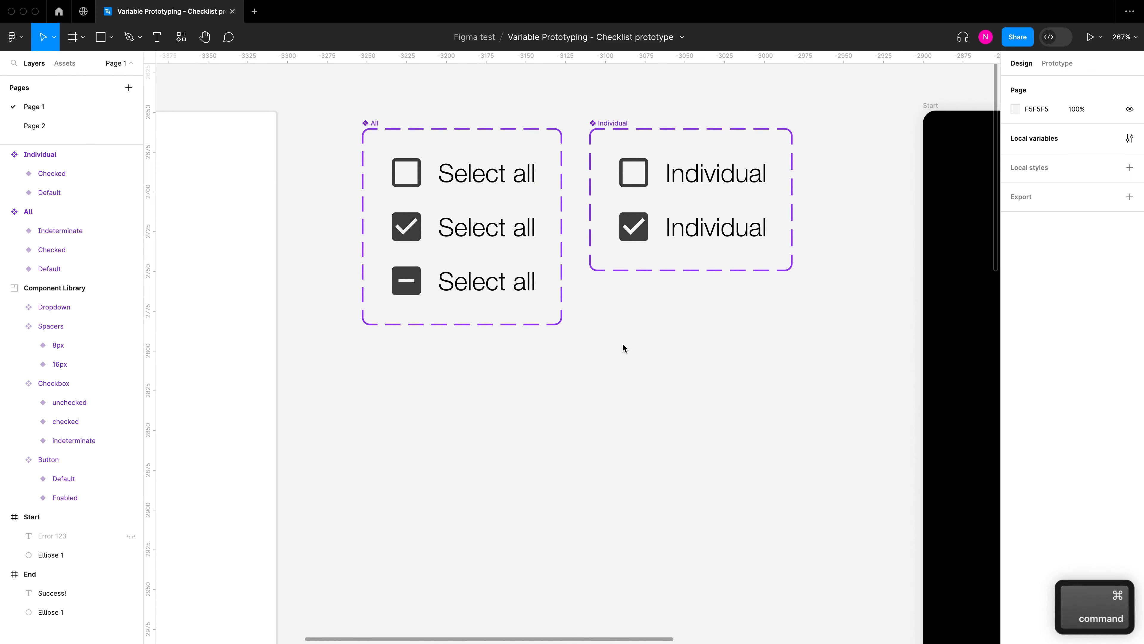
scroll(622, 343, "down", 4)
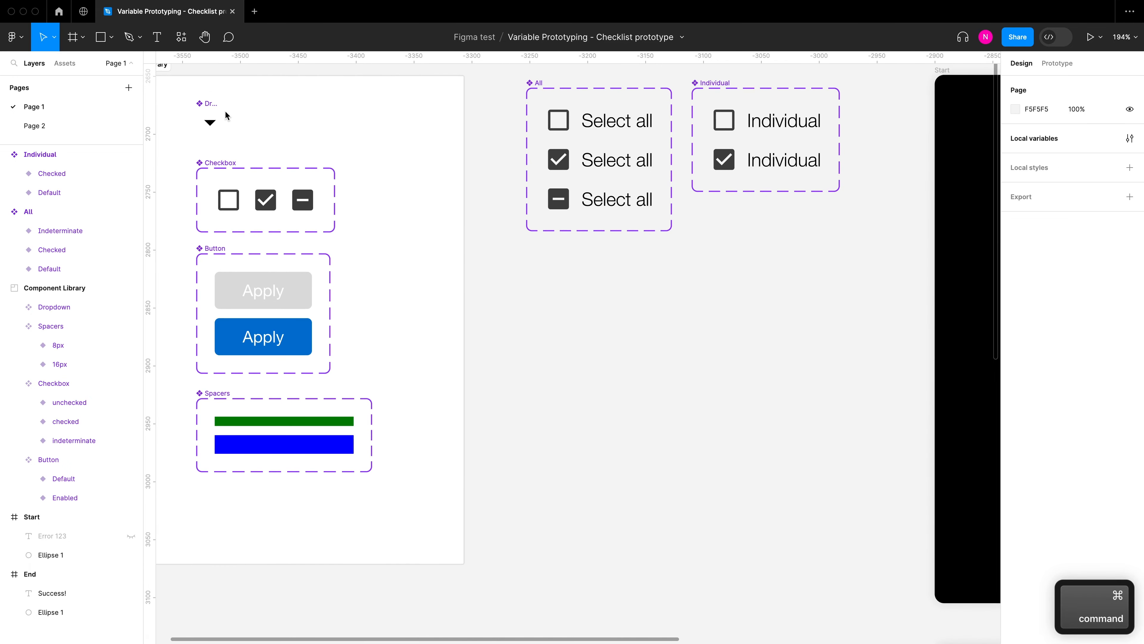
left_click(227, 115)
left_click_drag(226, 116, 719, 321)
left_click(616, 323)
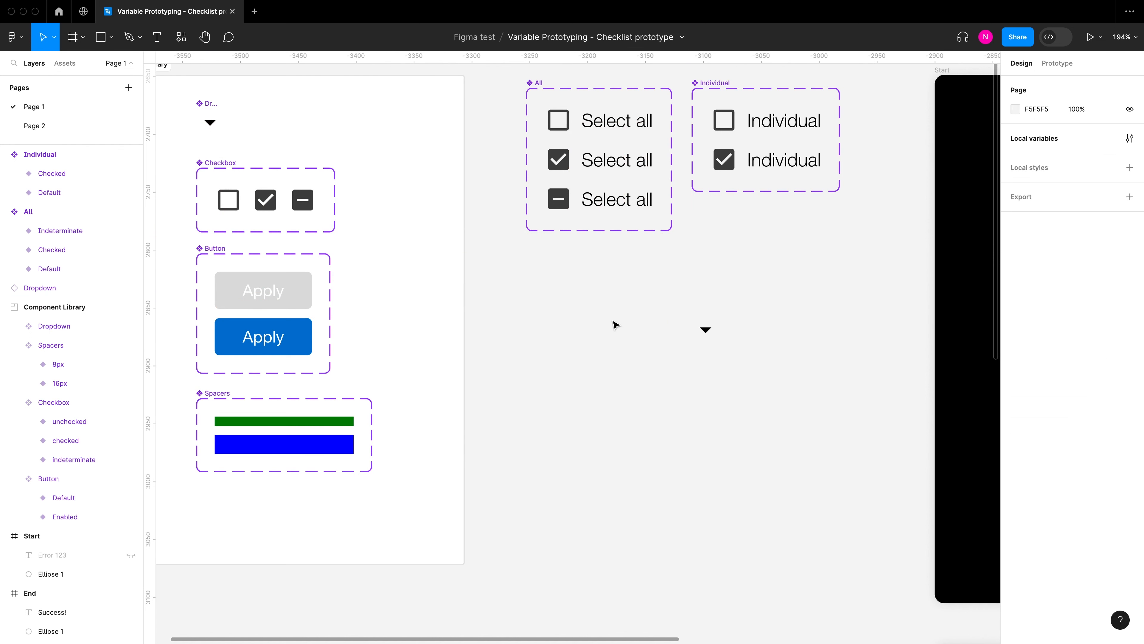
Add a text layer reading "Filter" on the canvas beside the Dropdown arrow instance
key("t")
left_click(537, 323)
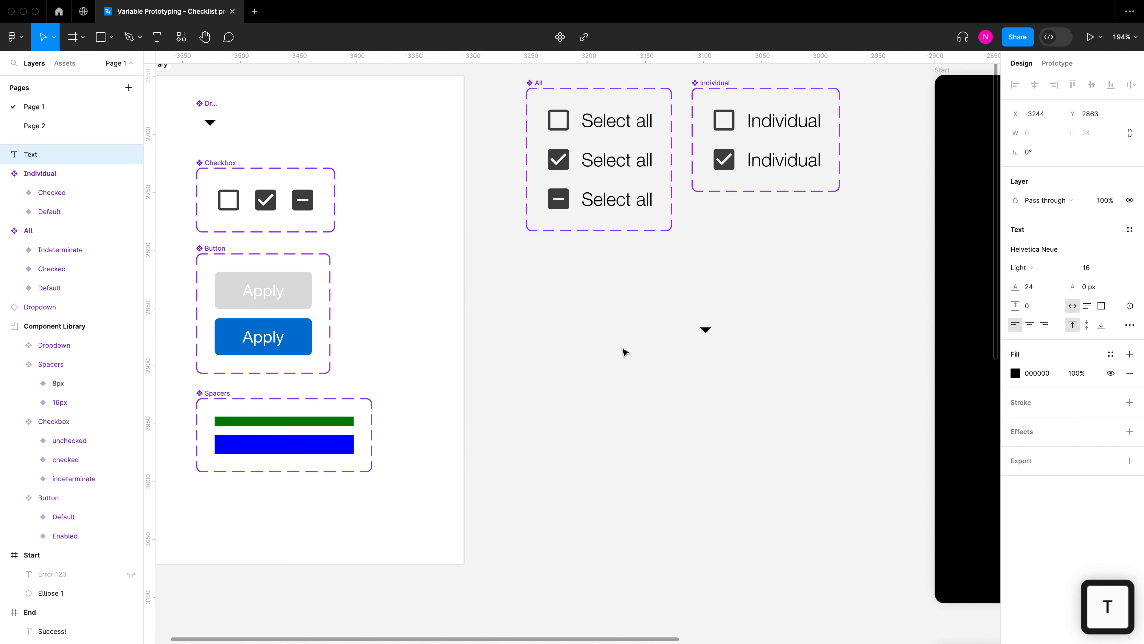
type("Filter")
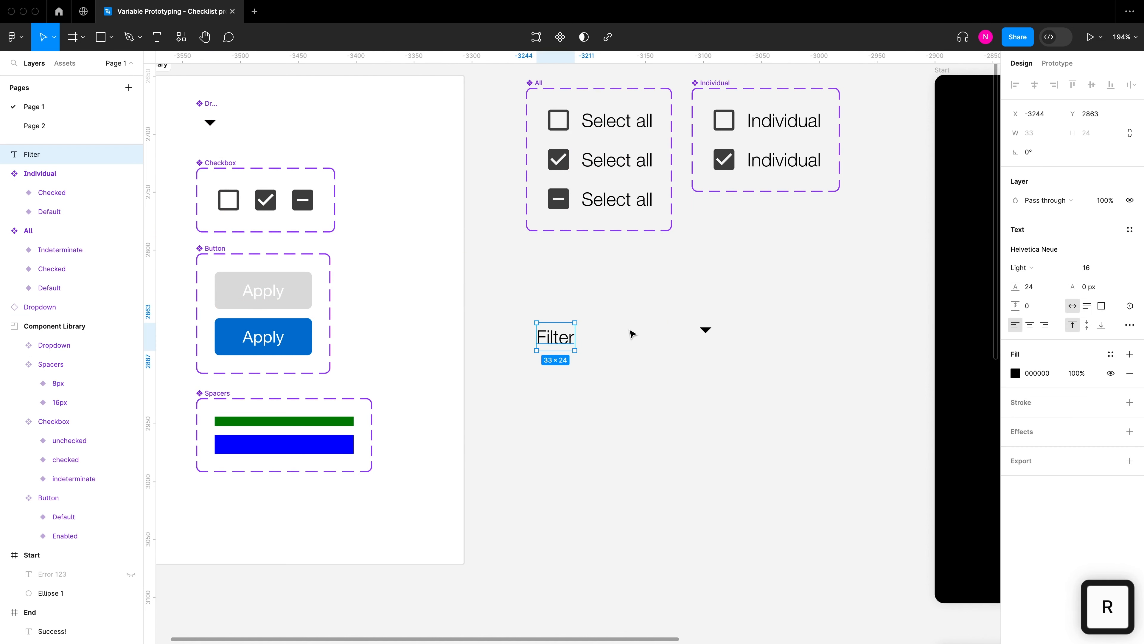
Wrap the Filter text and Dropdown arrow in a horizontal auto layout frame with a gap of 0 between items
left_click_drag(734, 302, 527, 378)
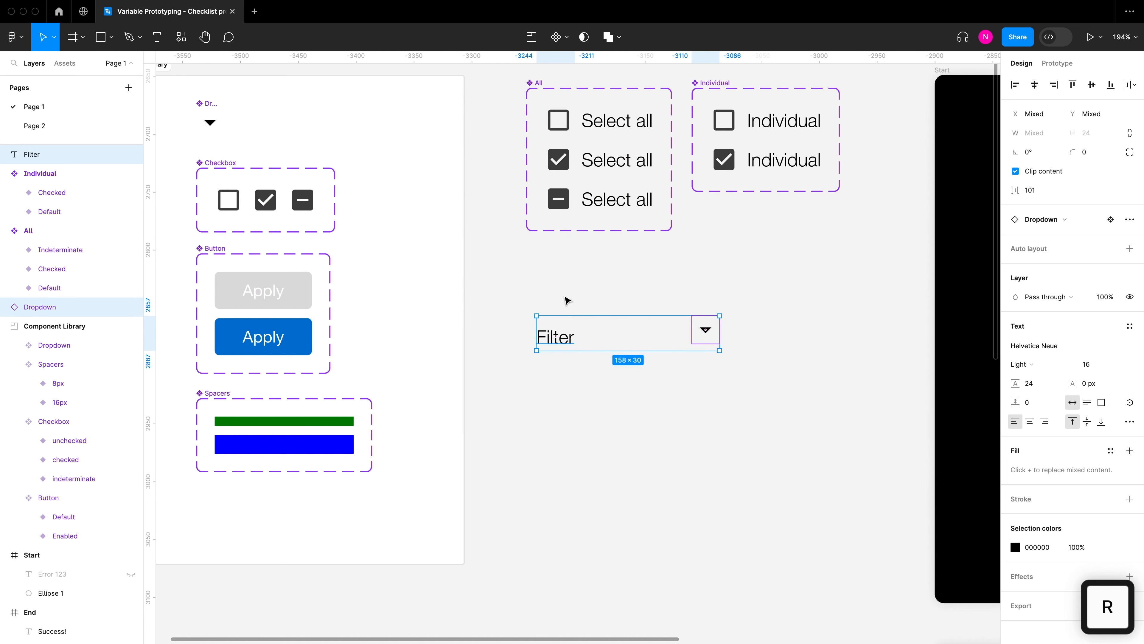
key("shift")
key("shift+a")
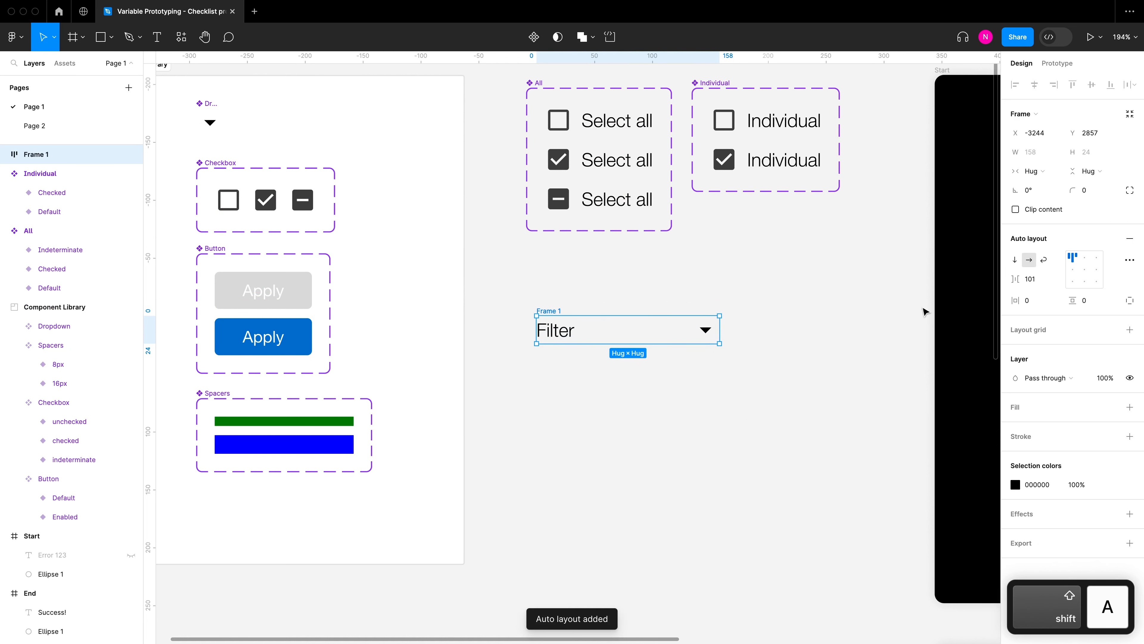
left_click(1021, 279)
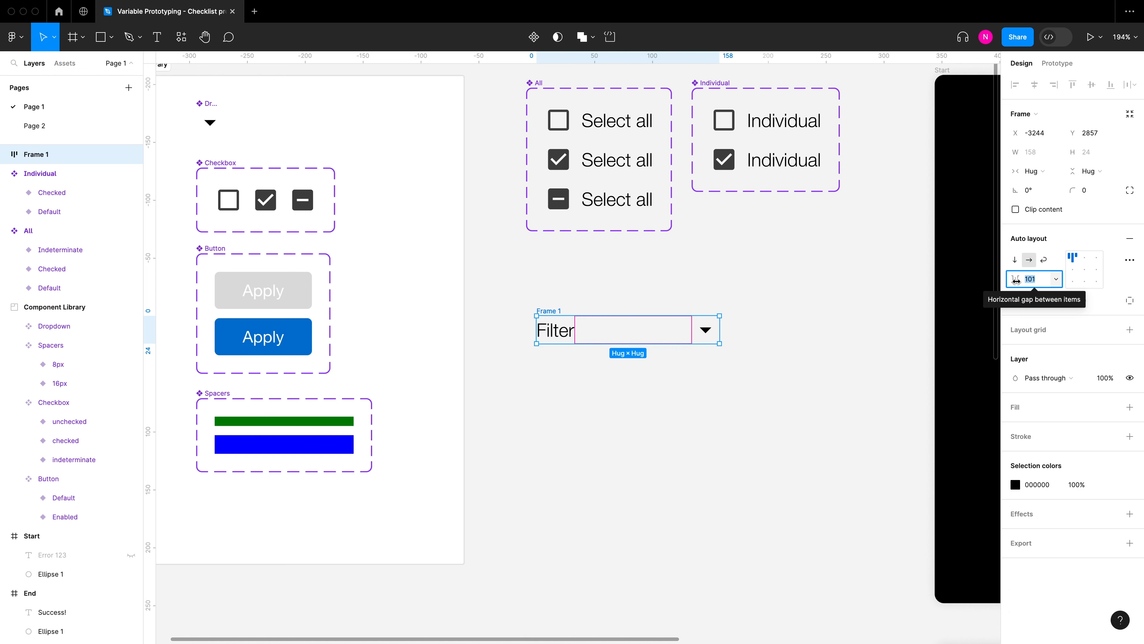
type("0")
key("Return")
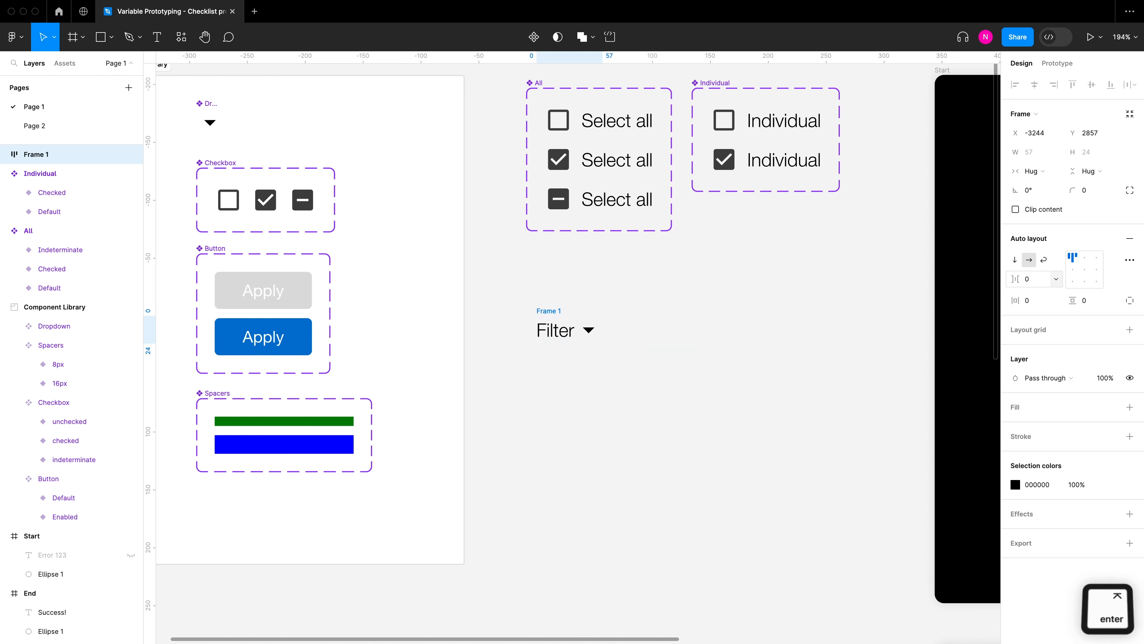
Add a white FFFFFF fill to the Filter frame and move it up closer to the All component set
scroll(594, 309, "up", 3)
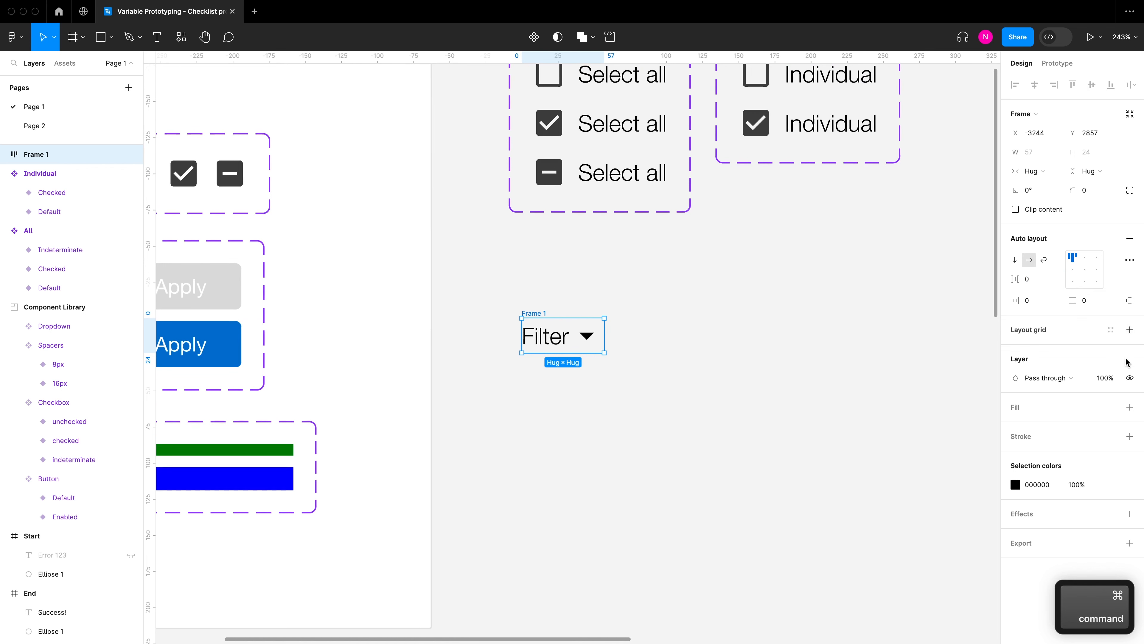
left_click(1130, 407)
left_click(564, 284)
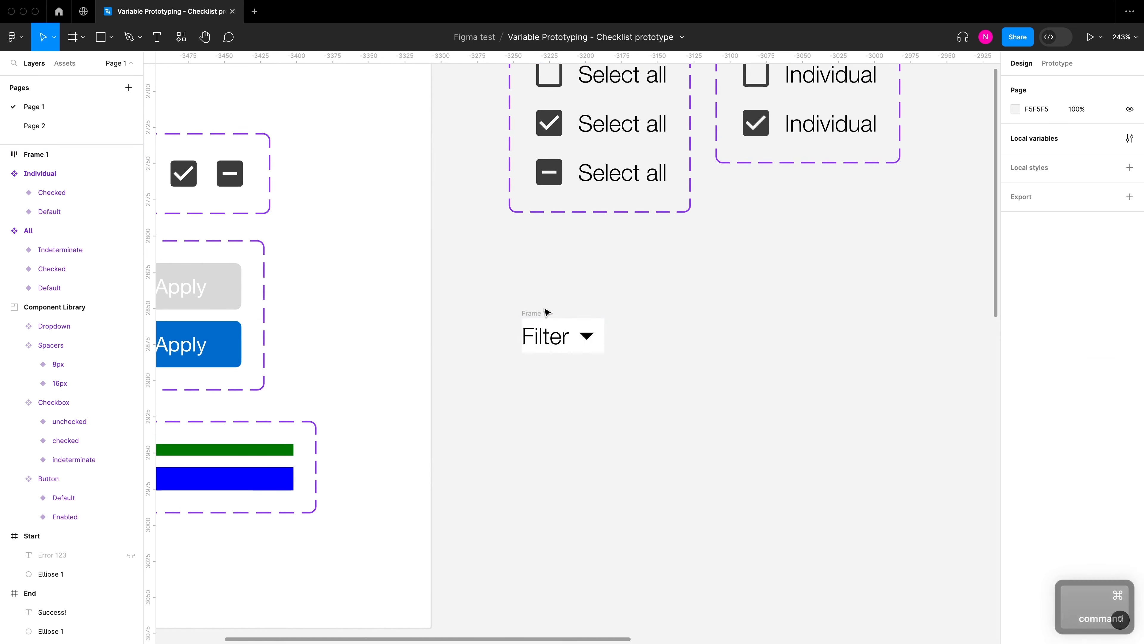
left_click_drag(540, 312, 536, 270)
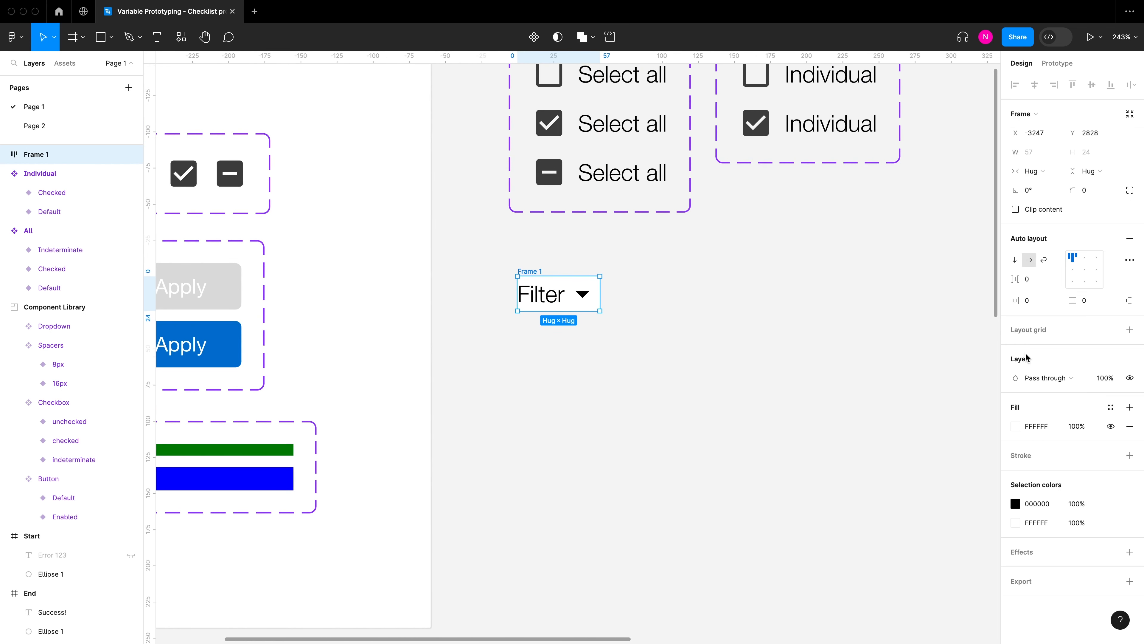
left_click(575, 350)
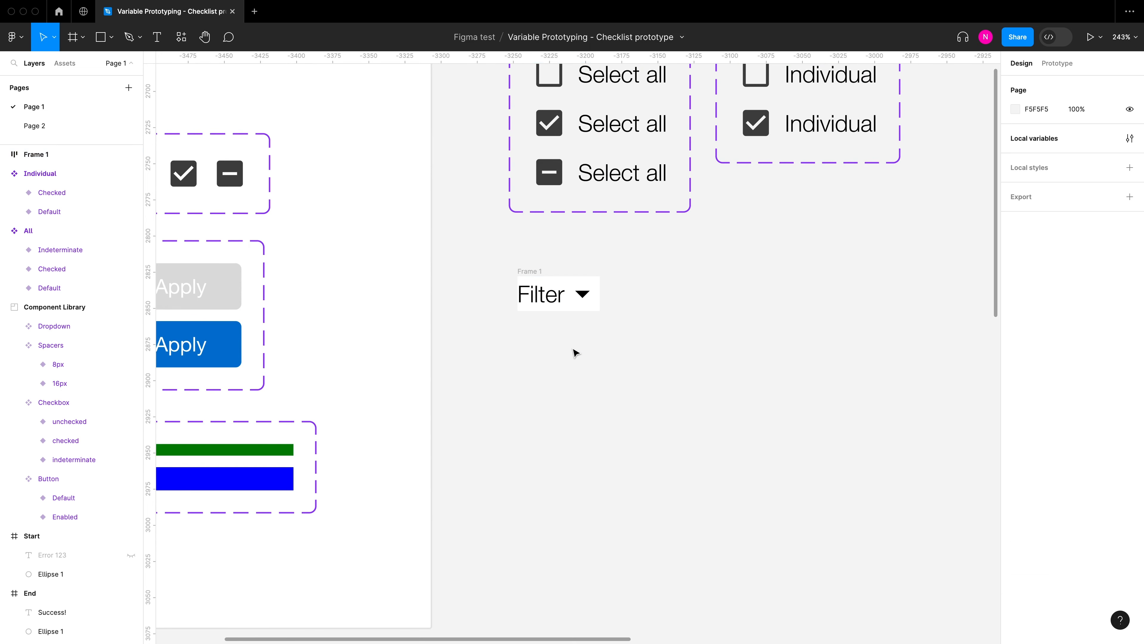
Set both the horizontal and vertical padding of the Filter frame to 16
scroll(568, 356, "down", 3)
left_click(512, 285)
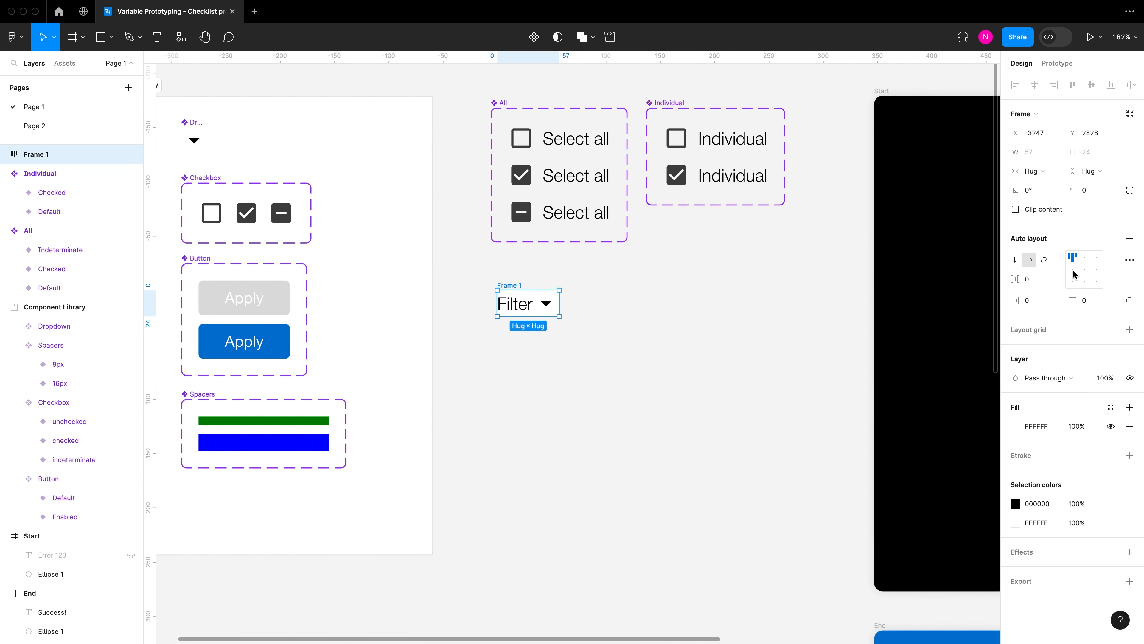
left_click(1033, 303)
type("16")
key("Tab")
type("16")
key("Return")
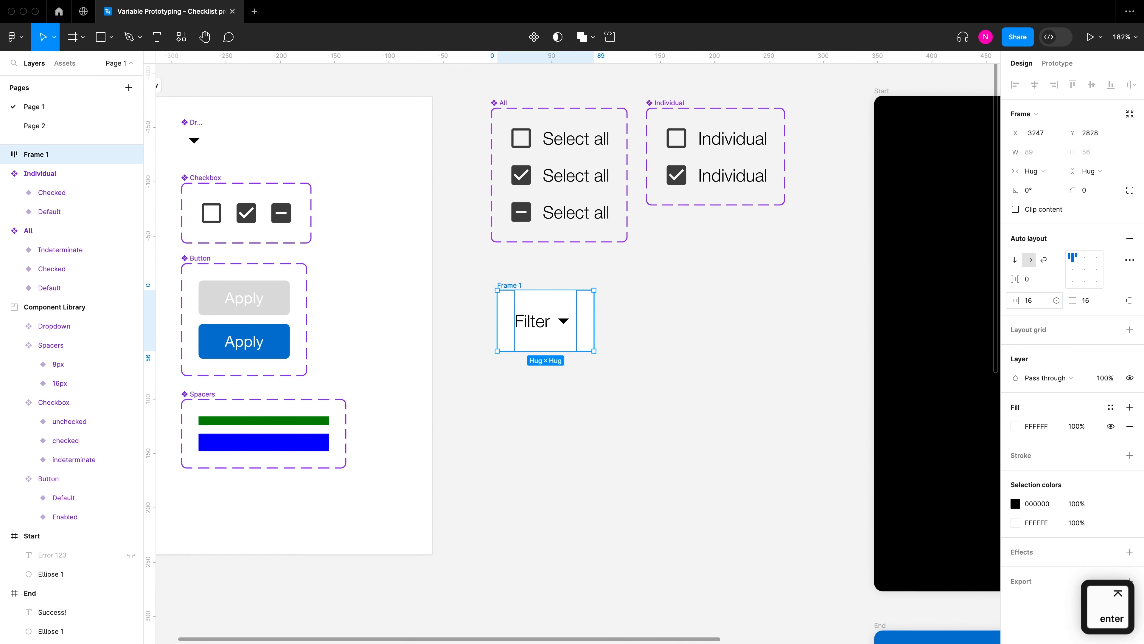
Set the vertical padding of the Filter frame to 12
left_click(1089, 302)
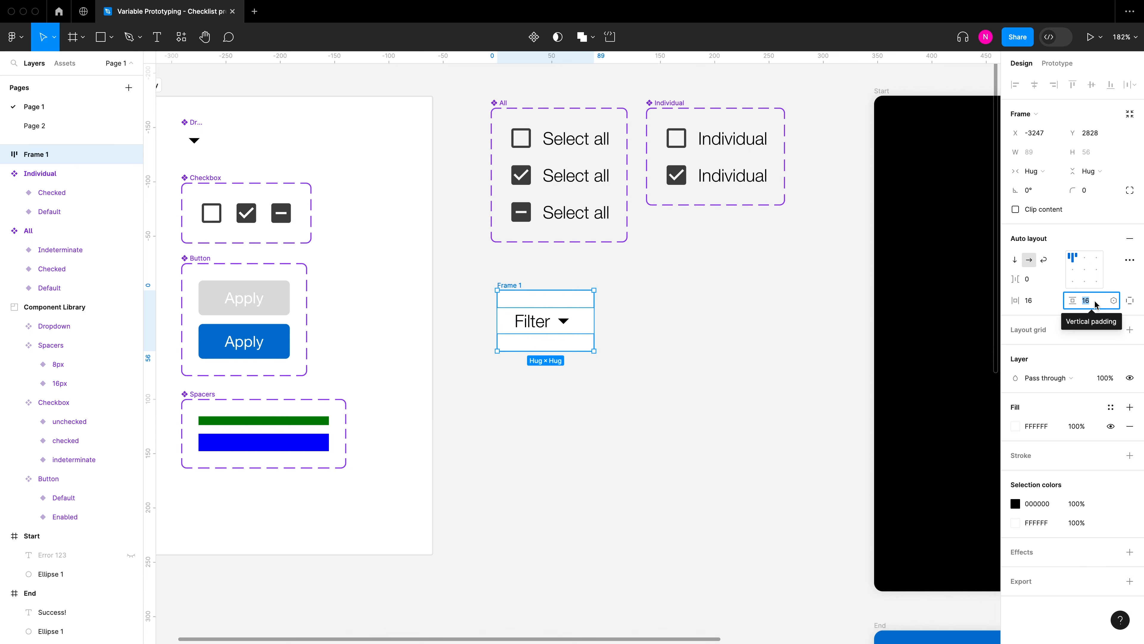
type("12")
key("Return")
left_click(608, 386)
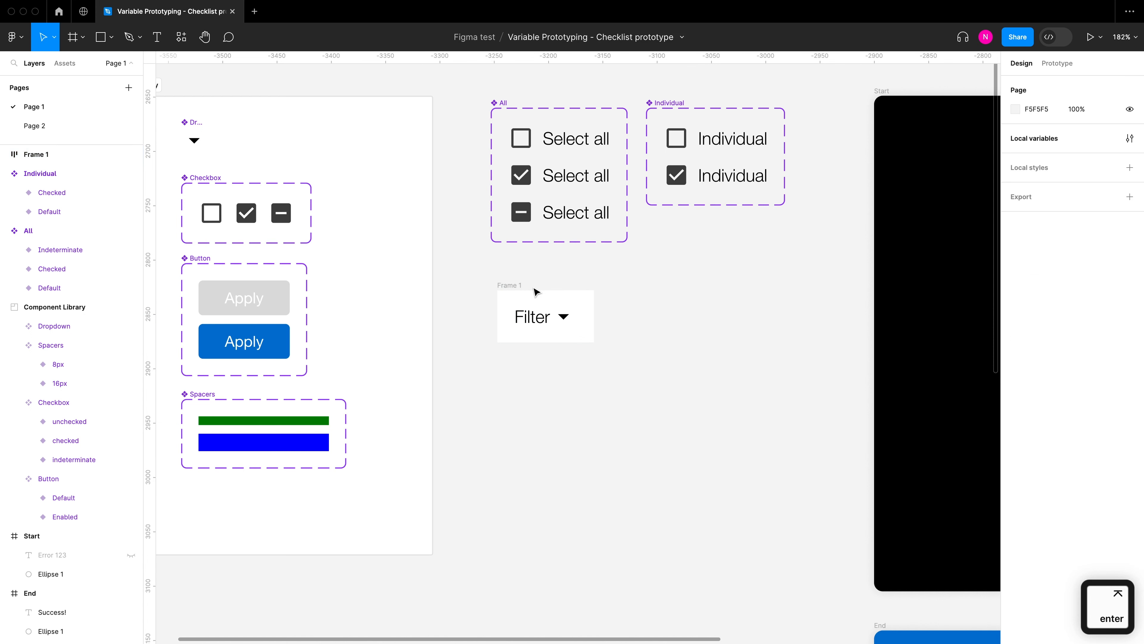
Move the Filter frame slightly down and to the left beneath the All component set
left_click_drag(542, 291, 517, 300)
left_click(572, 291)
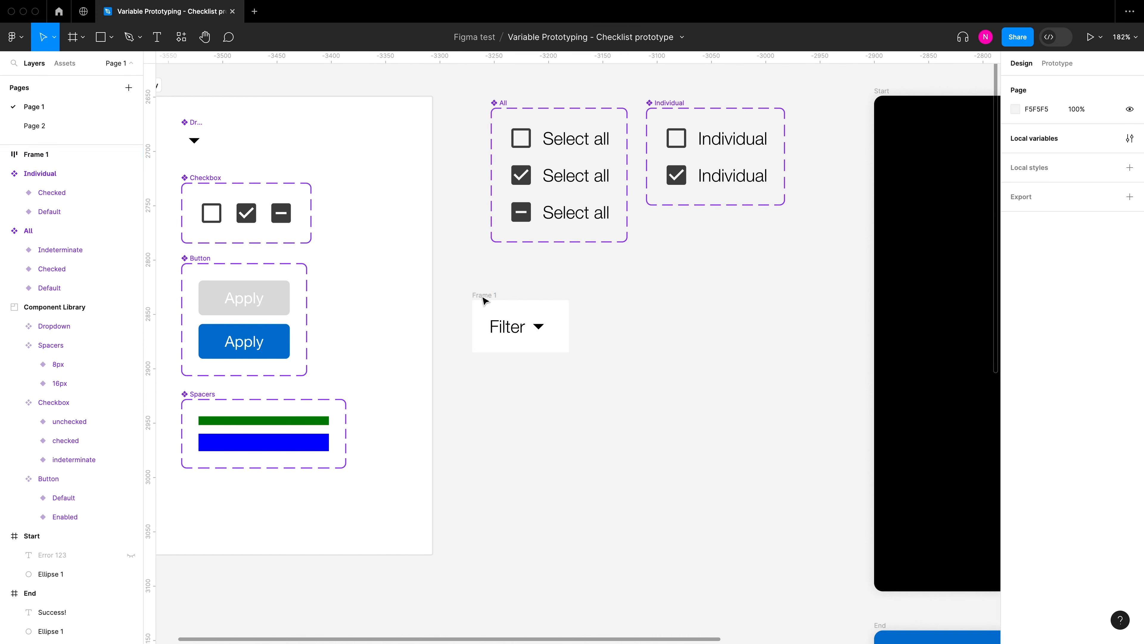
left_click(539, 336)
left_click(706, 335)
Duplicate the Filter frame and place the copy level with it, aligned beneath the Individual component set
scroll(667, 368, "right", 2)
scroll(648, 361, "down", 1)
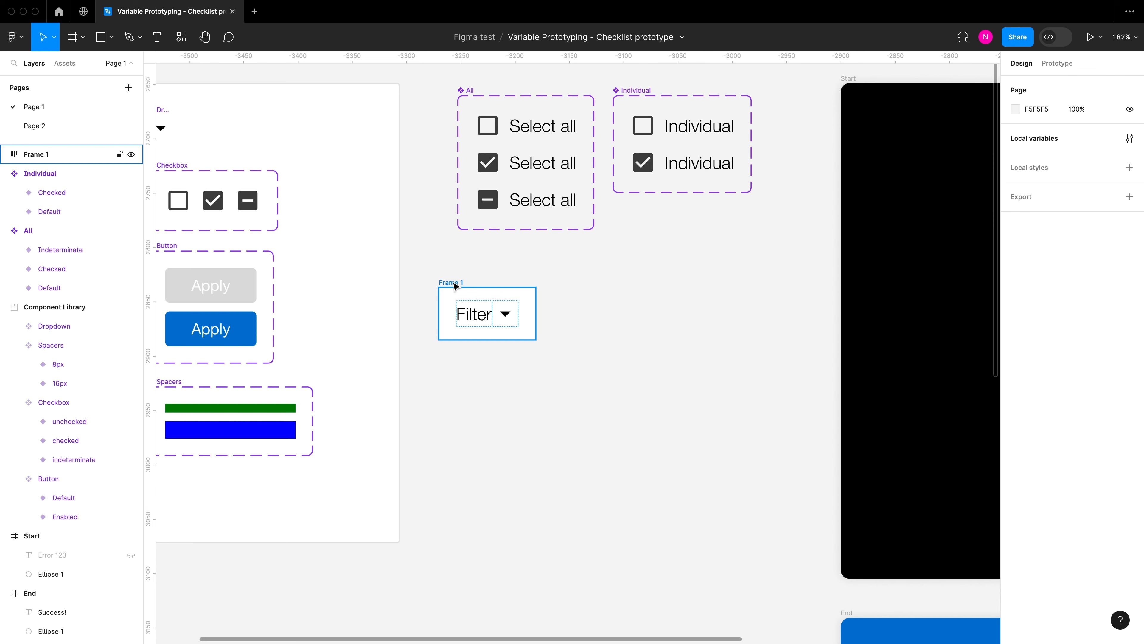
left_click_drag(456, 285, 629, 286)
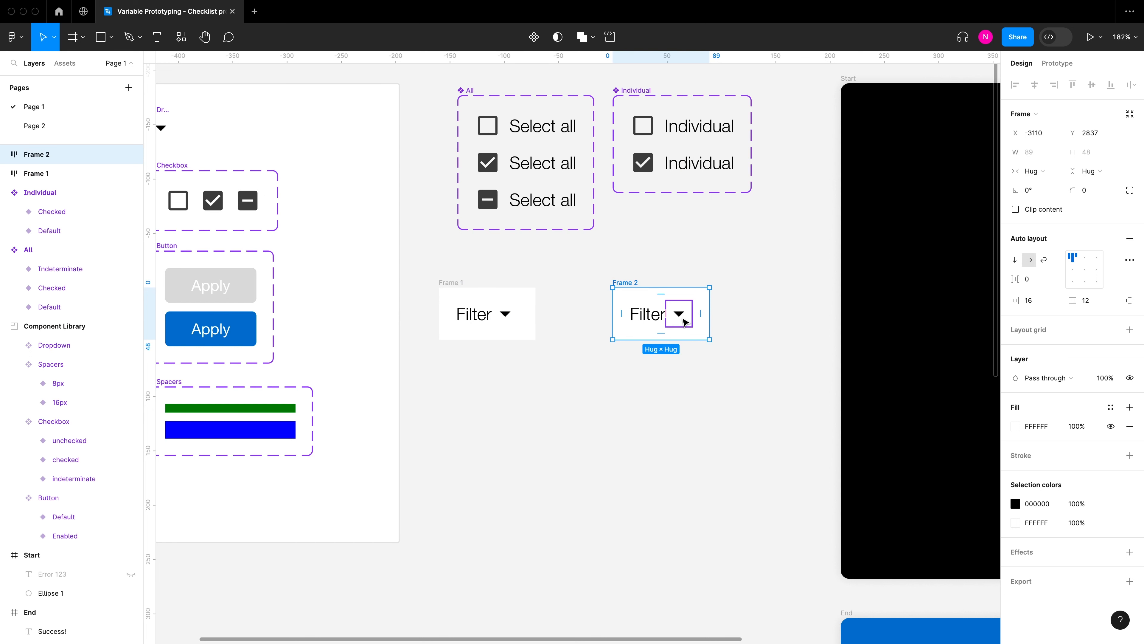
Wrap the Filter text and Dropdown arrow inside the duplicated frame in their own nested auto layout frame
left_click(649, 322)
left_click(680, 321, "shift")
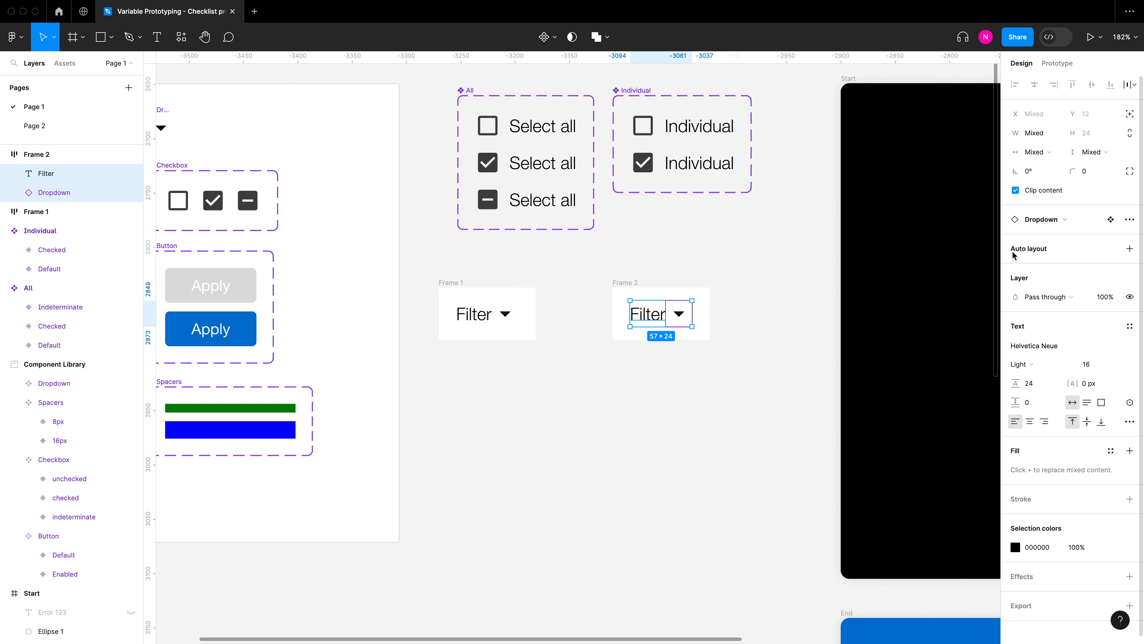
left_click(1130, 248)
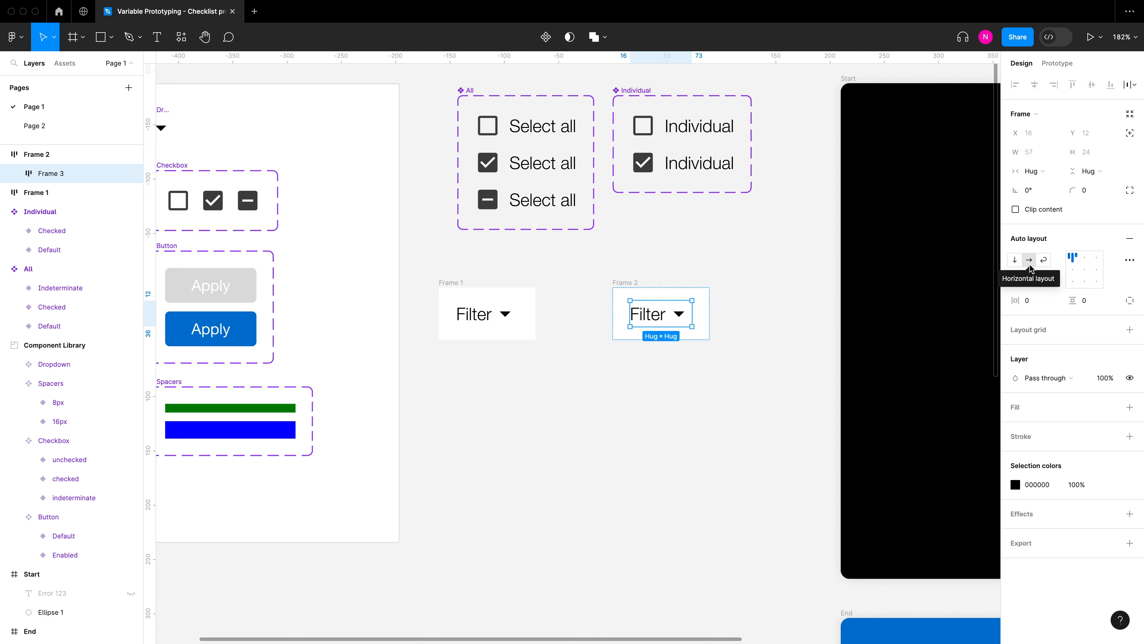
Switch Frame 2's auto layout to vertical, shift the frame a little to the left, and enlarge it to about 194 × 242
left_click(635, 286)
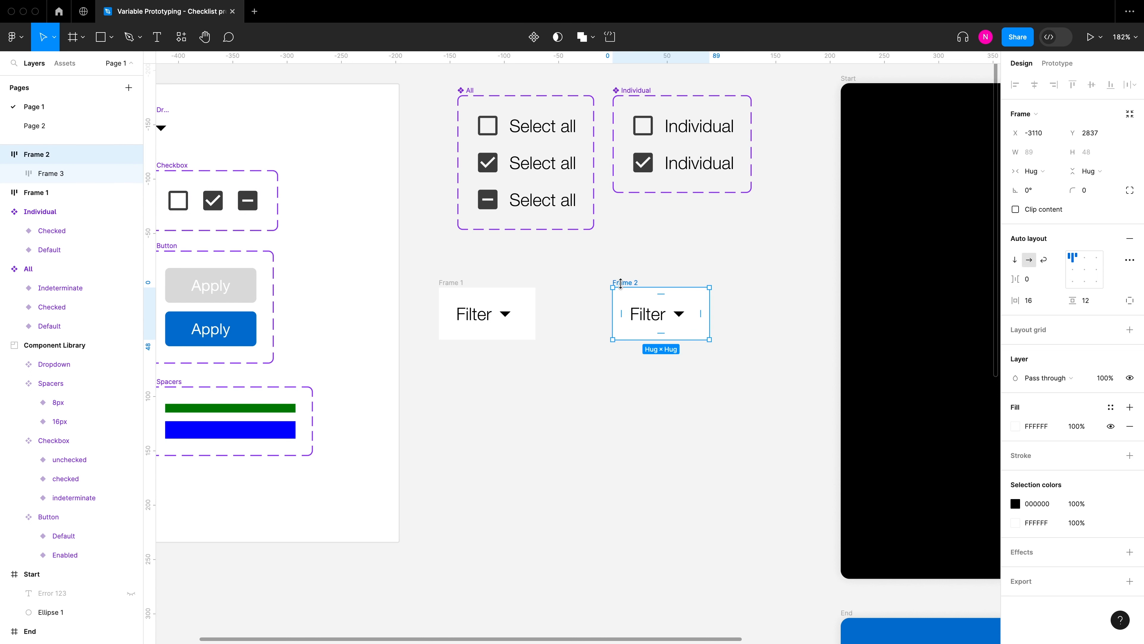
left_click(1014, 260)
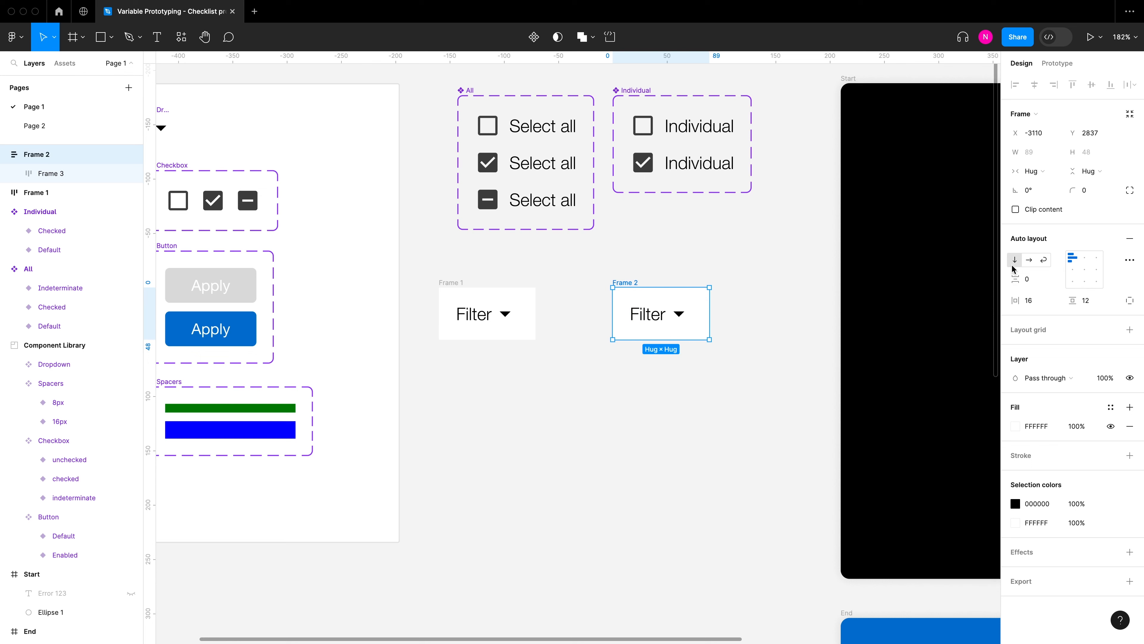
left_click_drag(629, 281, 594, 272)
left_click_drag(676, 331, 789, 543)
left_click_drag(586, 278, 621, 246)
left_click(622, 279)
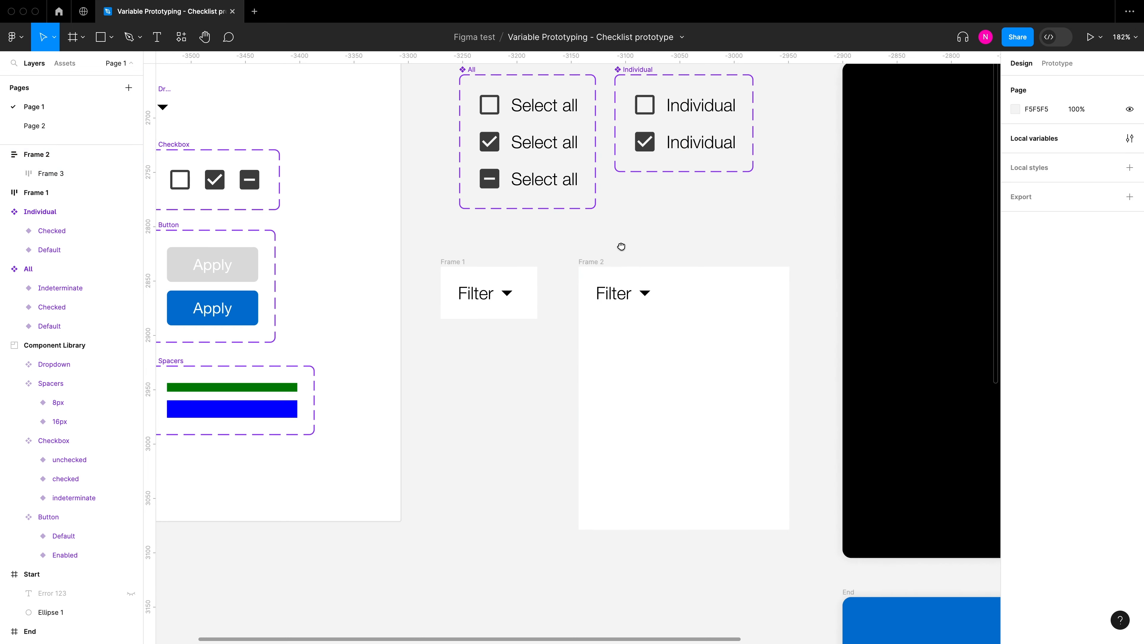
Draw a horizontal line about 89 px wide inside Frame 2, directly beneath the Filter text and arrow
scroll(622, 246, "down", 2)
key("l")
mouse_move(459, 337)
left_mouse_down()
mouse_move(555, 338)
mouse_move(746, 289)
mouse_move(735, 289)
left_mouse_up()
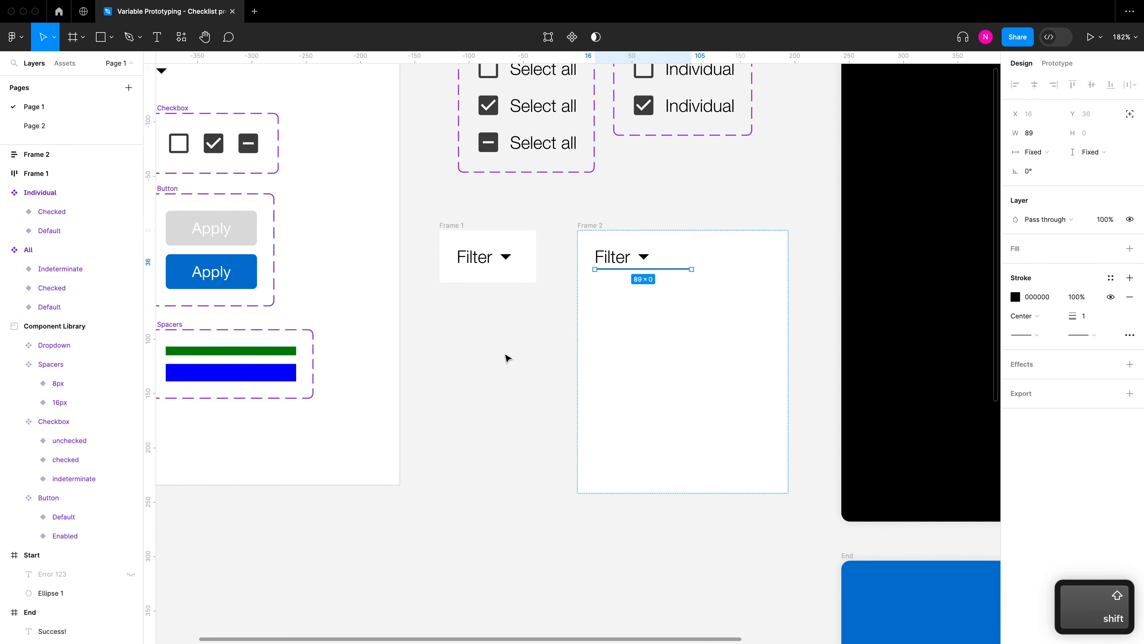
left_click(507, 359)
Place an instance of the default Select all checkbox beneath the line in Frame 2
scroll(574, 314, "up", 3)
scroll(575, 313, "right", 2)
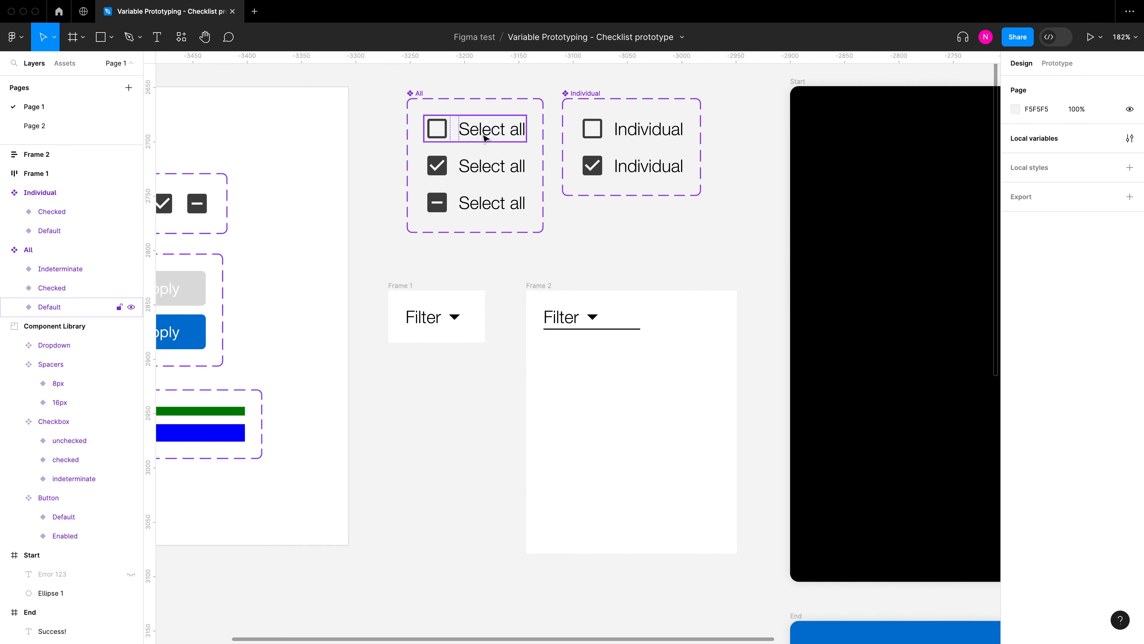
left_click_drag(492, 139, 606, 353)
Add a default Individual checkbox instance beneath Select all in Frame 2 and duplicate it three times
left_click(644, 131, "alt")
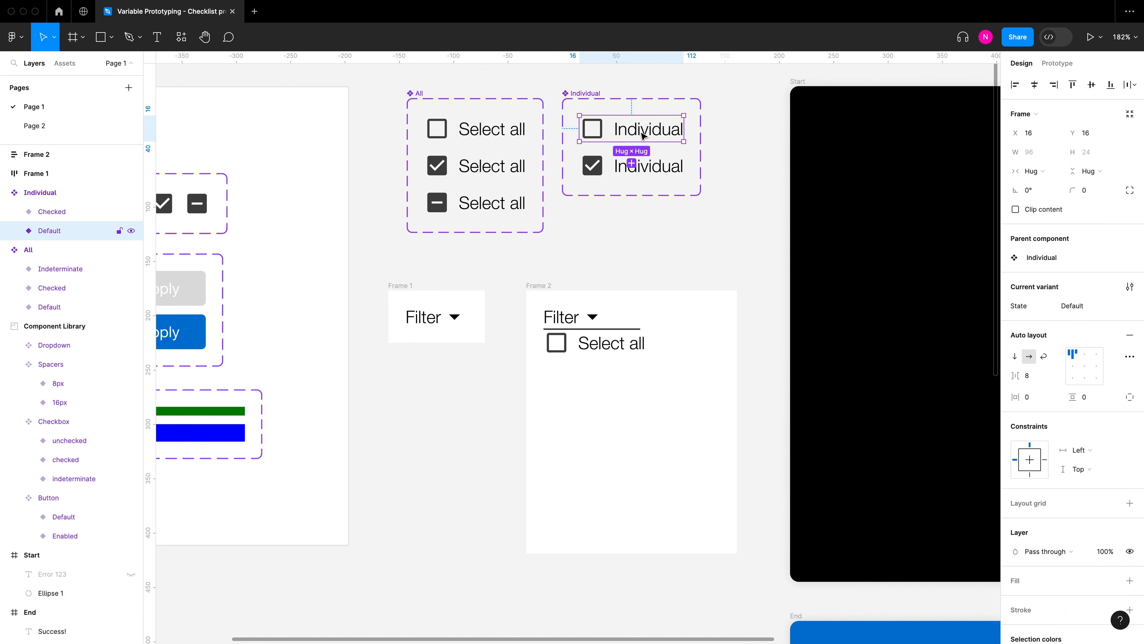
left_click_drag(644, 135, 646, 373)
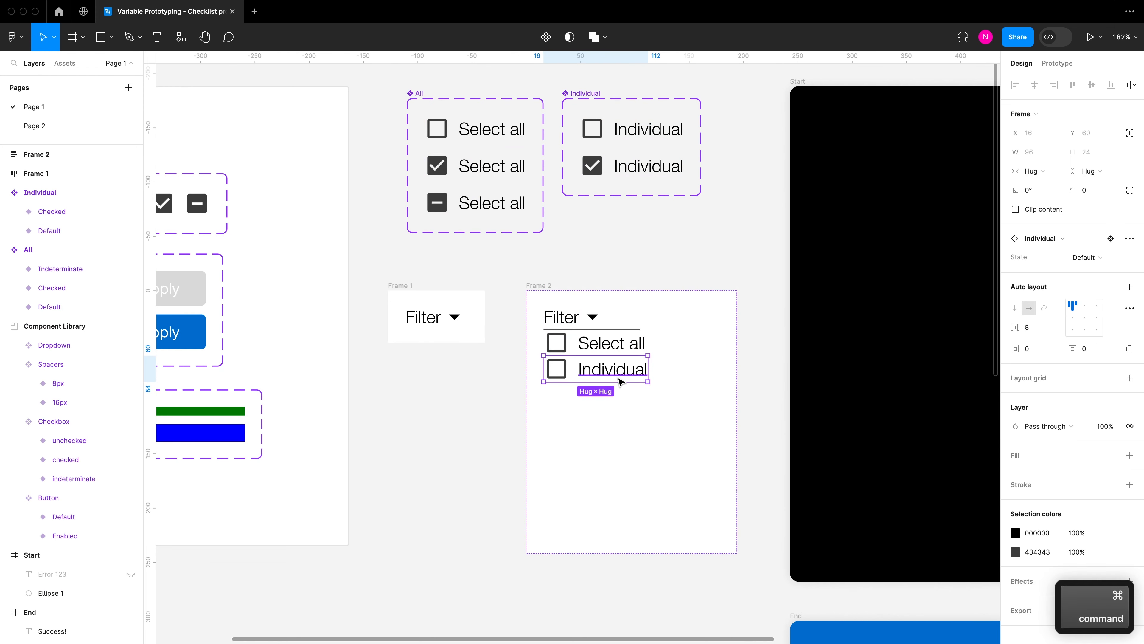
key("super+d")
key("super+d")
key("super+d")
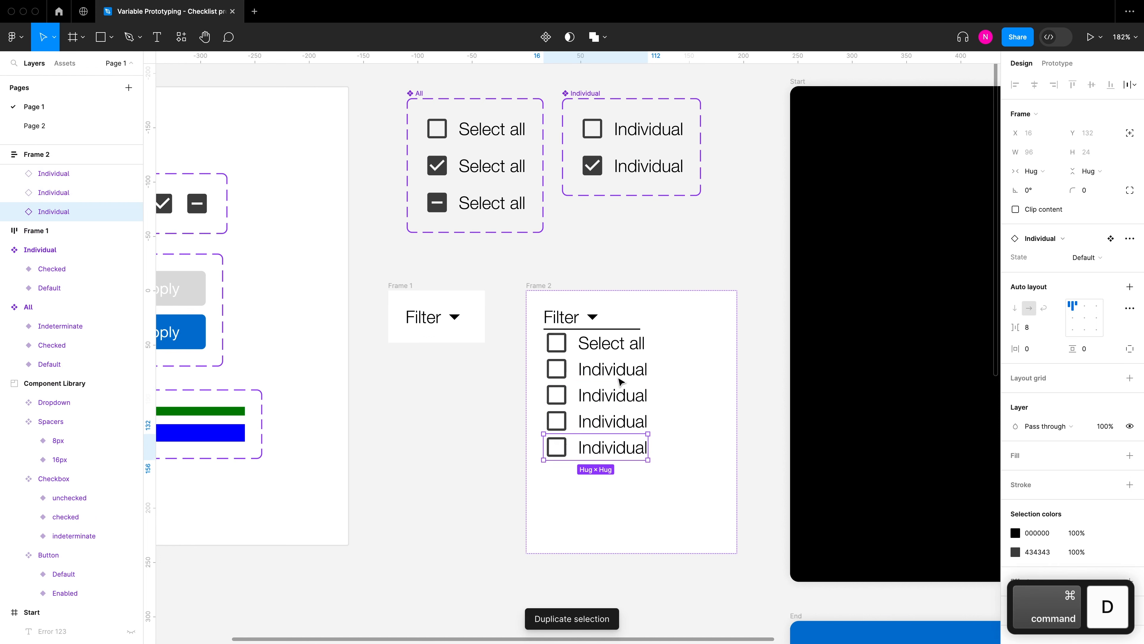
Place an instance of the default grey Apply button beneath the last Individual checkbox in Frame 2
scroll(620, 382, "left", 5)
scroll(620, 382, "down", 3)
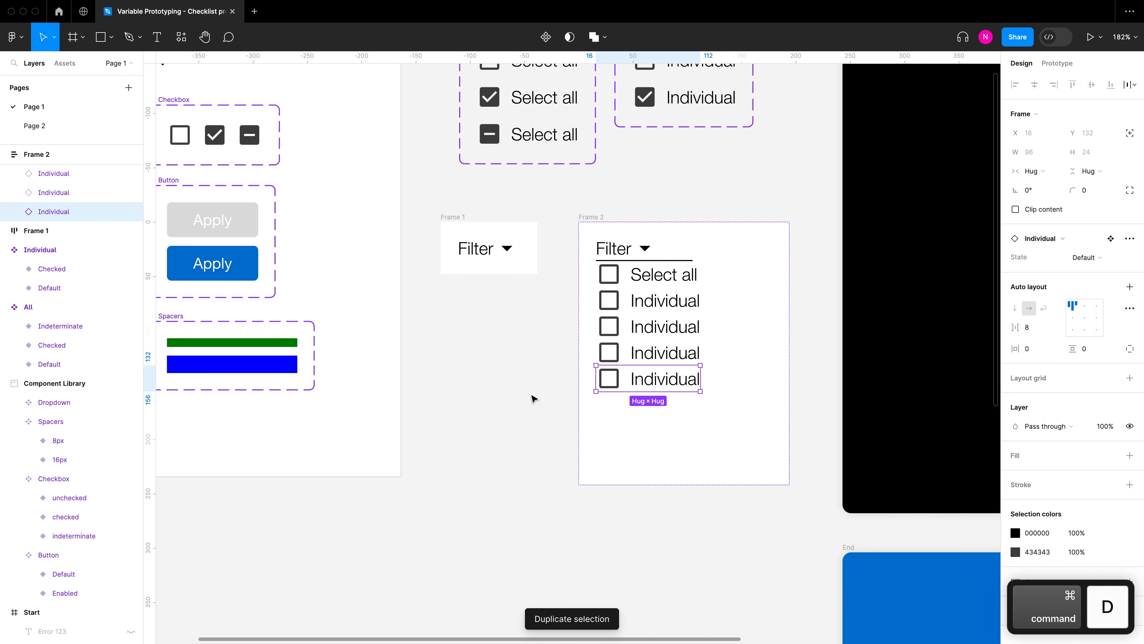
left_click(319, 220)
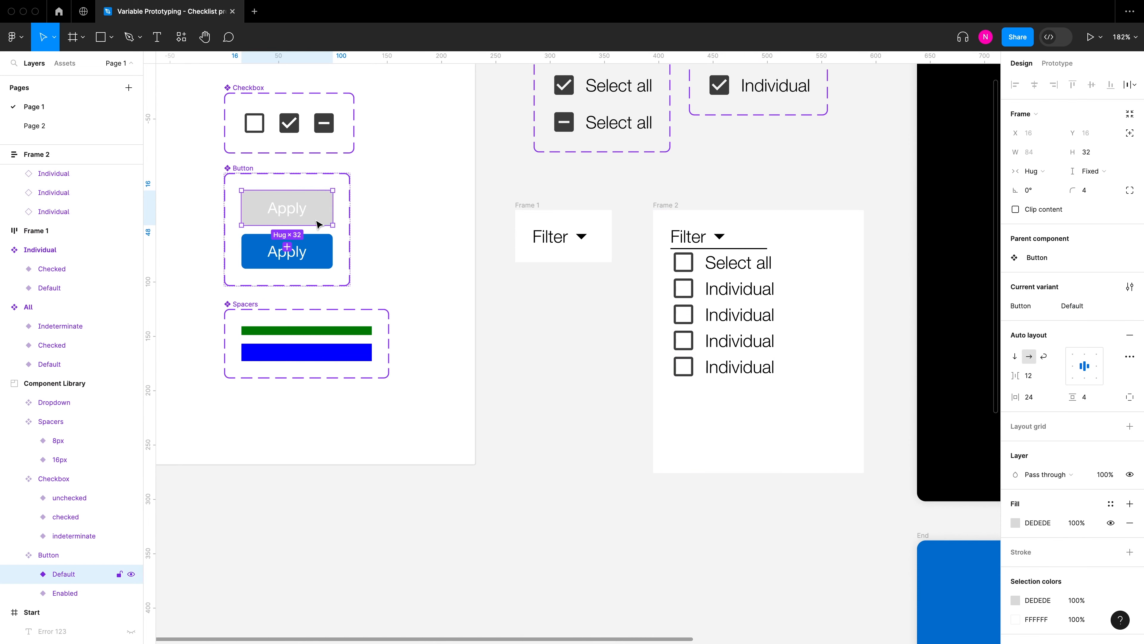
left_click_drag(304, 215, 714, 412)
scroll(695, 387, "right", 3)
scroll(695, 386, "down", 1)
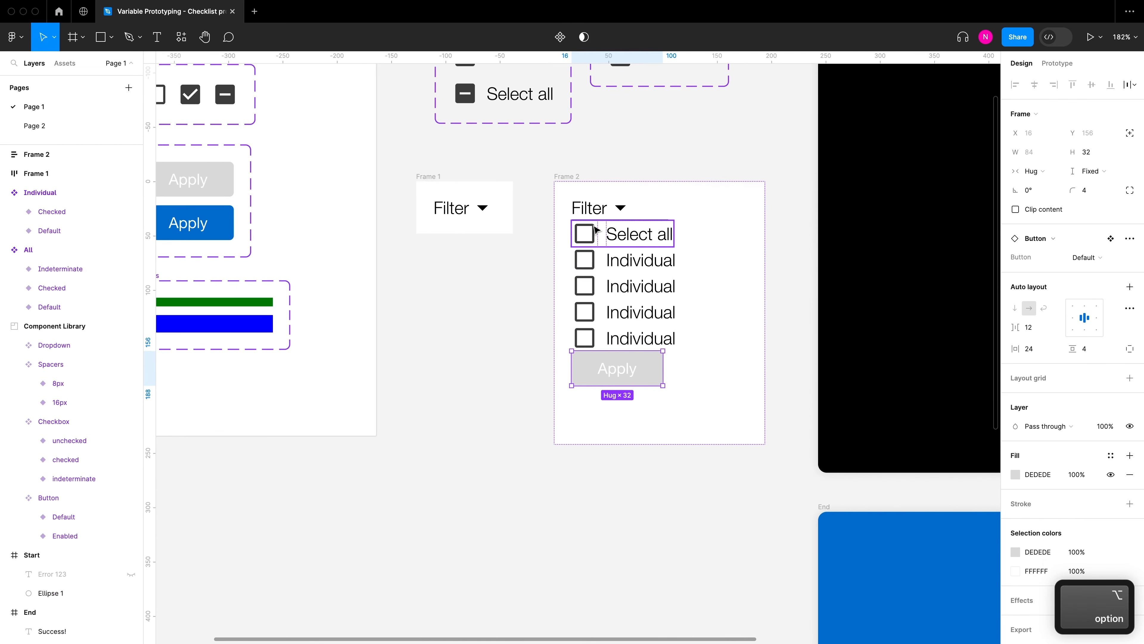
scroll(584, 236, "up", 1)
scroll(604, 271, "left", 1)
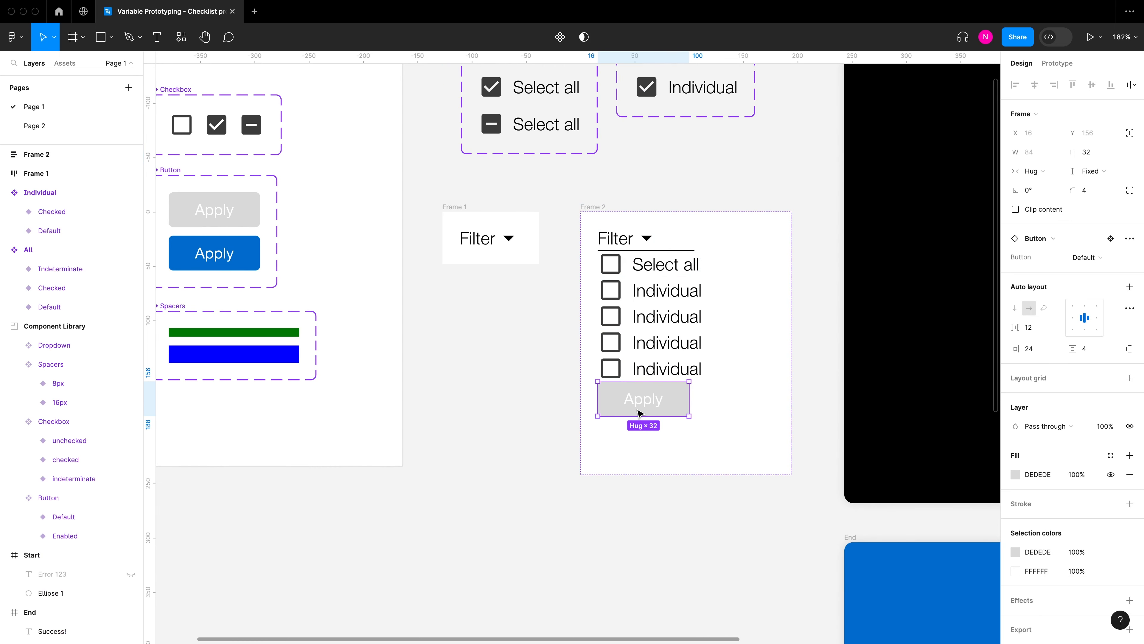
scroll(658, 410, "left", 1)
left_click(564, 425)
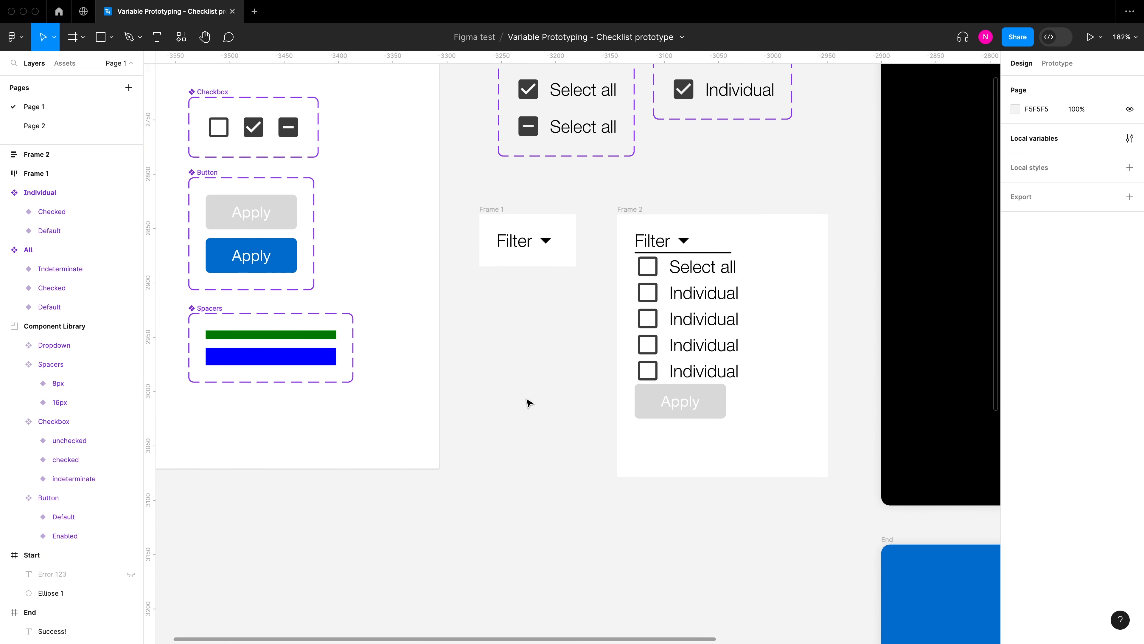
Insert a 16px Spacers instance between the Filter row and the line in Frame 2, and check Frame 1's padding
left_click(314, 339)
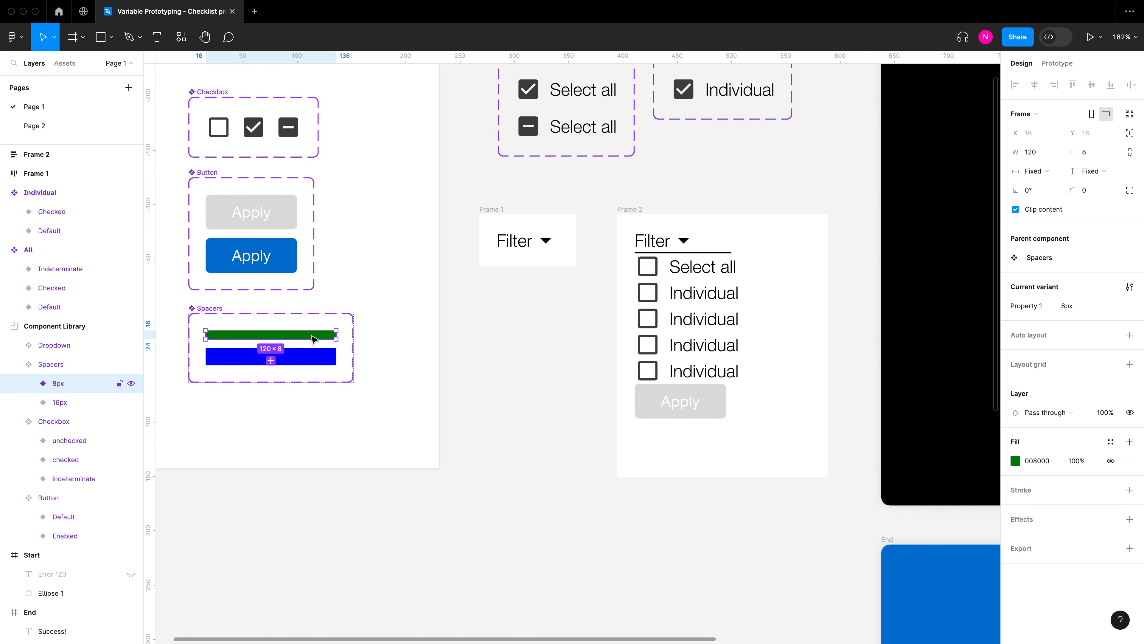
left_click(300, 362)
left_click_drag(301, 362, 733, 251)
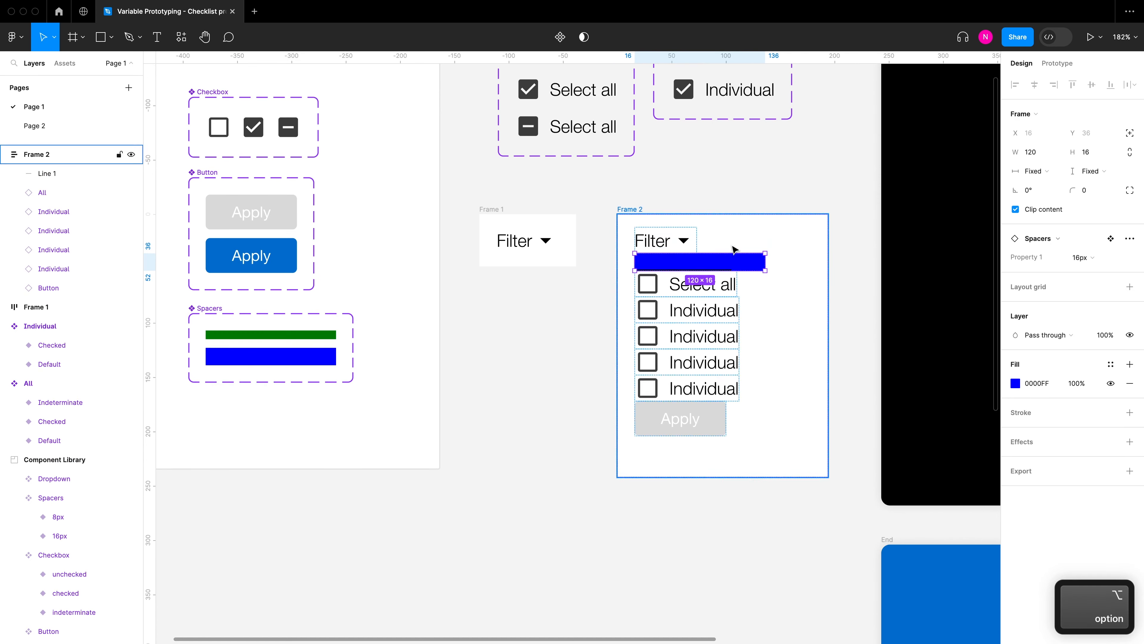
scroll(723, 264, "up", 10)
scroll(713, 295, "down", 6)
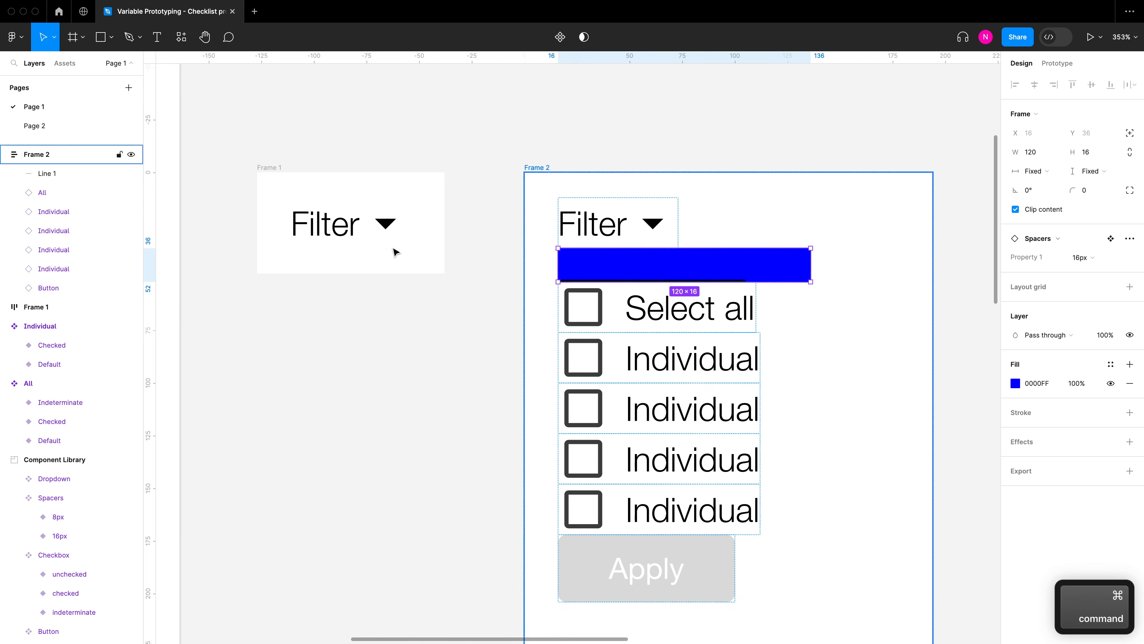
left_click(296, 198)
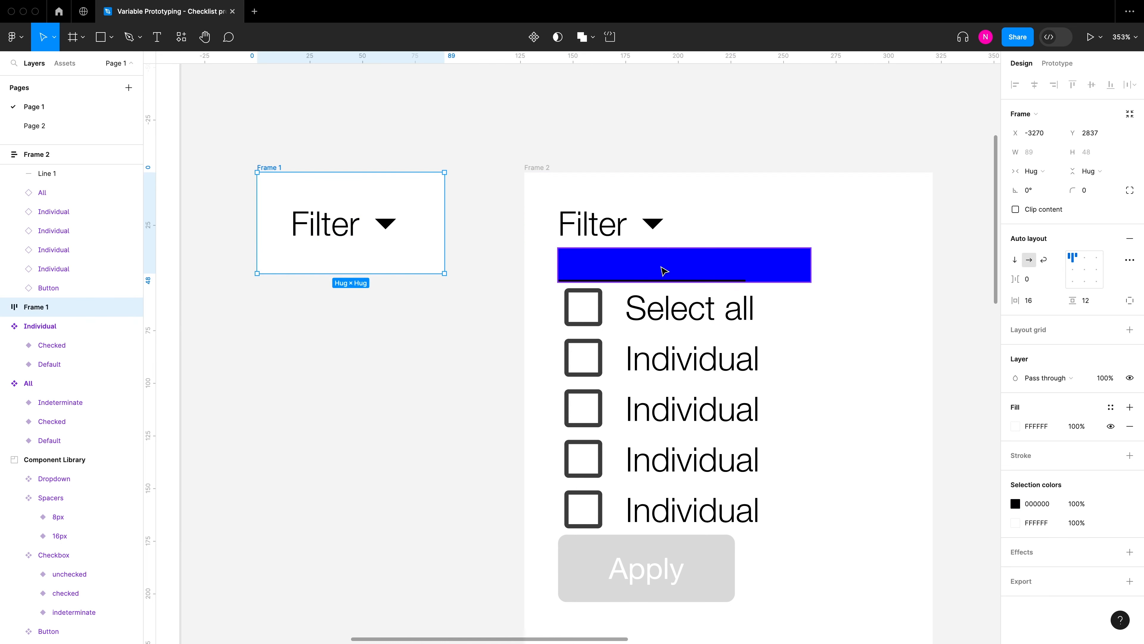
Duplicate the blue 16px variant within the Spacers component set
scroll(664, 271, "down", 5)
scroll(315, 343, "left", 3)
left_click(243, 357)
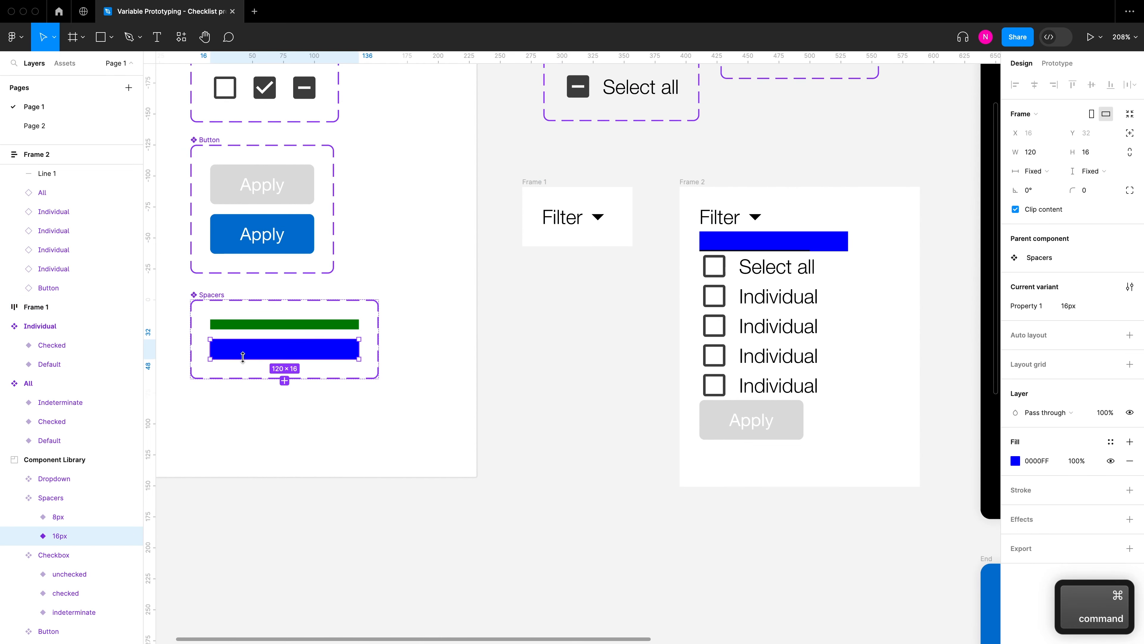
scroll(243, 357, "left", 3)
key("ctrl+c")
key("ctrl+v")
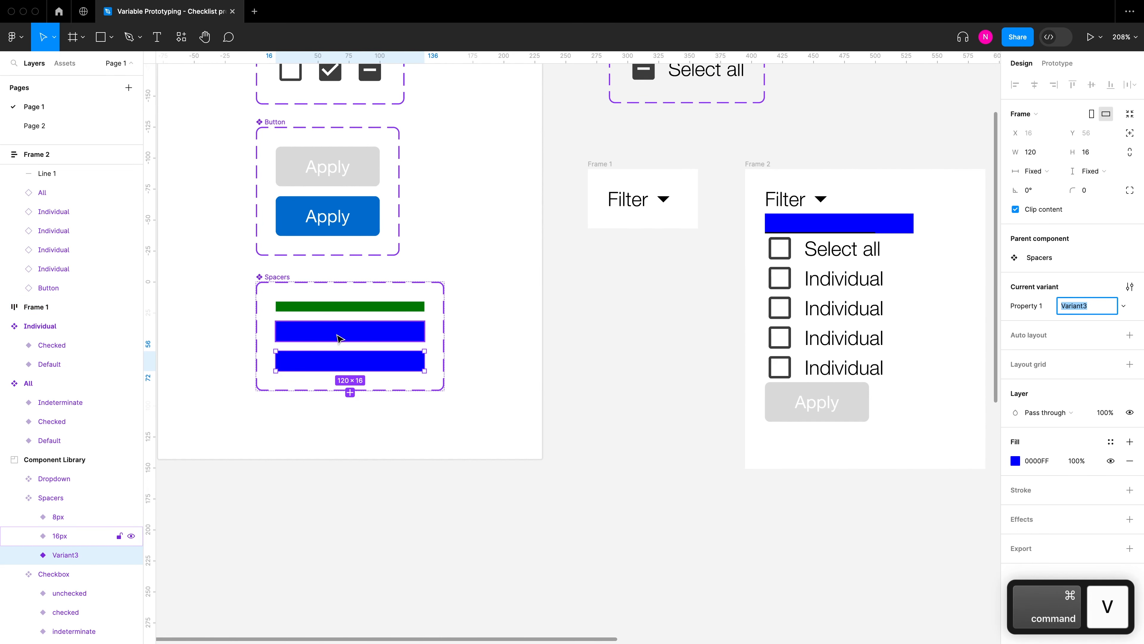
Reorder the Spacers set so the copied variant sits between the 8px and 16px variants
left_click(350, 308)
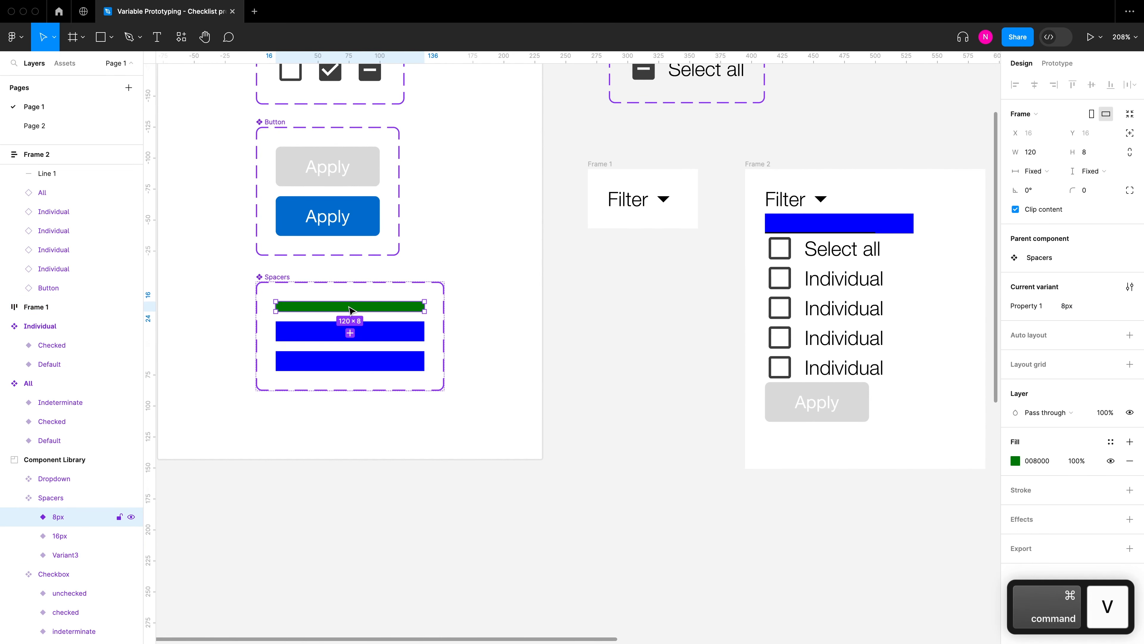
left_click(346, 361)
left_click(362, 332)
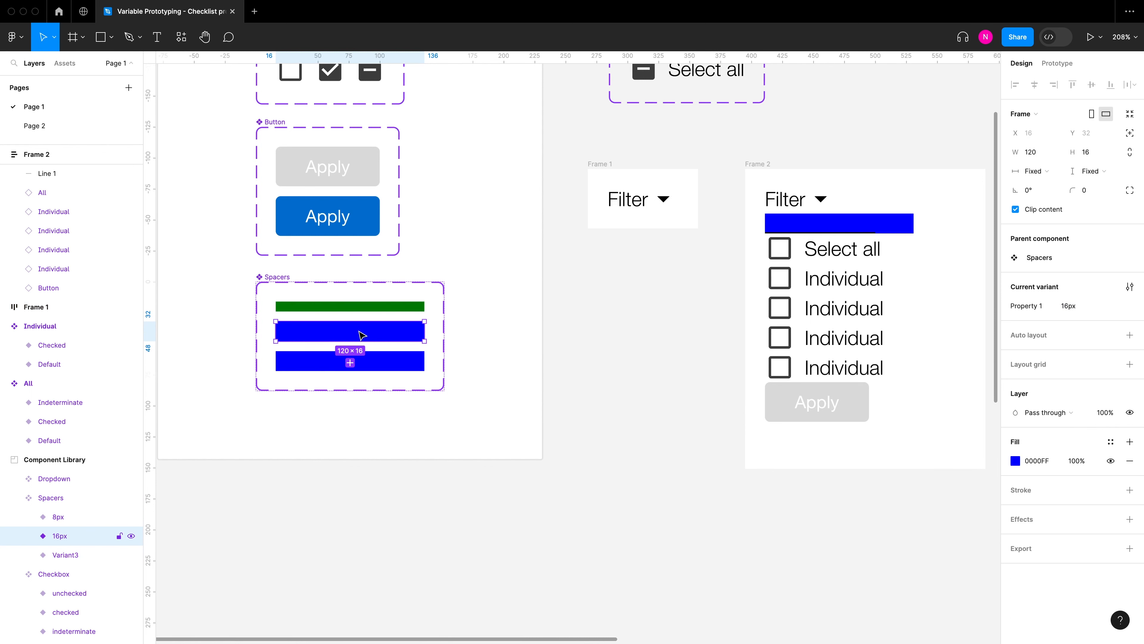
left_click(350, 363)
key("ctrl+z")
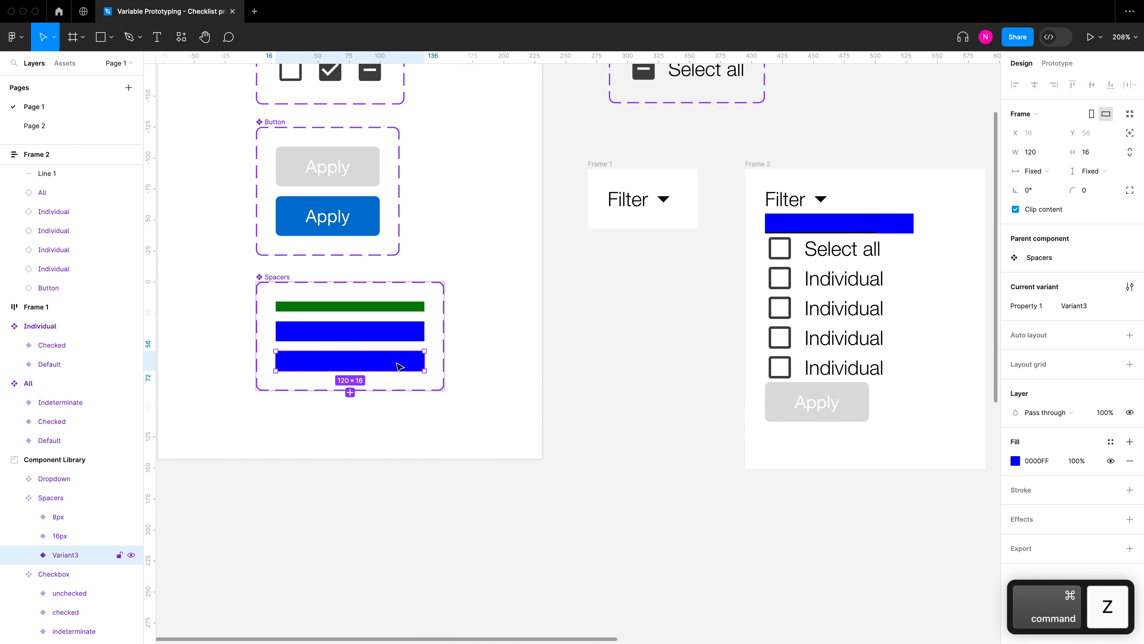
left_click_drag(399, 366, 407, 323)
Set the copied spacer variant's Property 1 value to 12px
left_click(1078, 308)
double_click(1078, 307)
type("12")
key("Return")
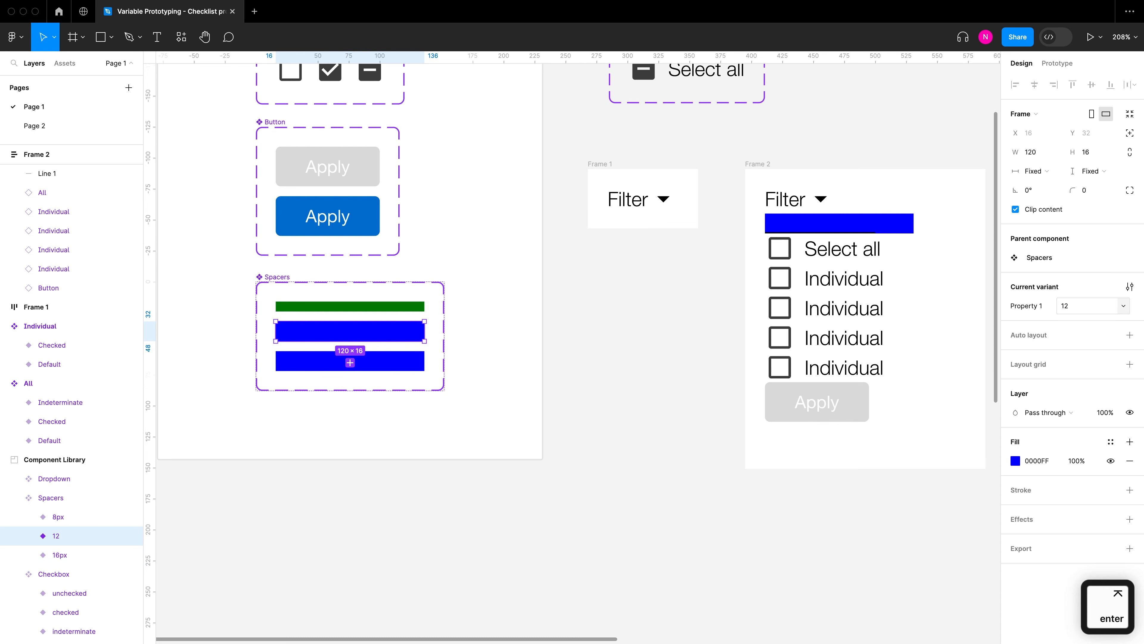
left_click(1095, 310)
type("px")
key("Return")
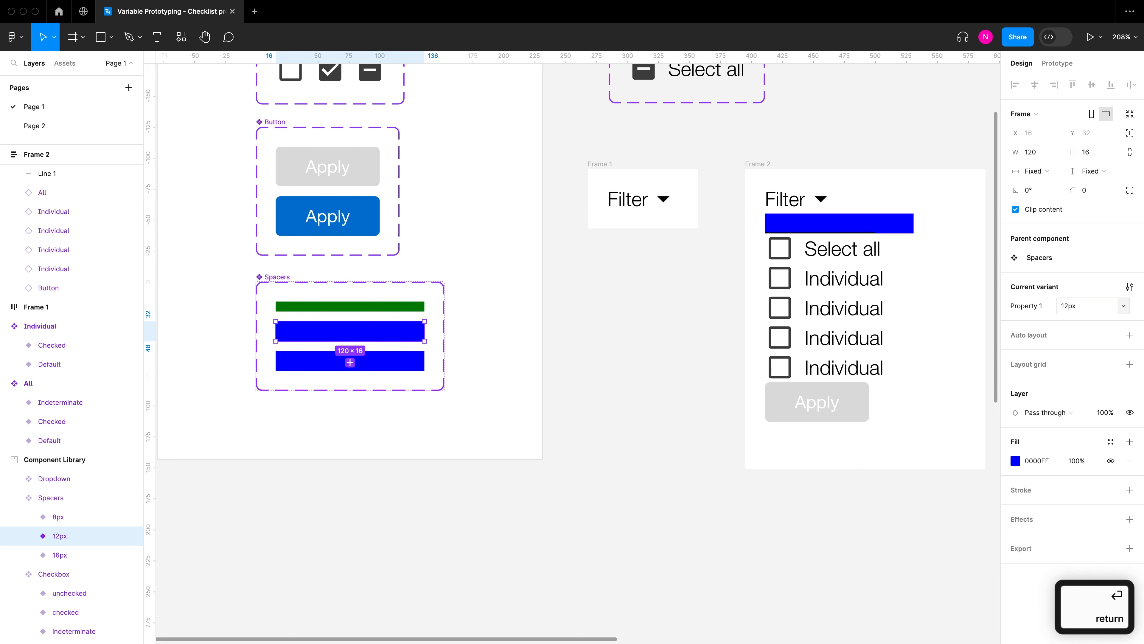
Give the 12px spacer variant a FF0000 fill and a height of 12
left_click(1042, 462)
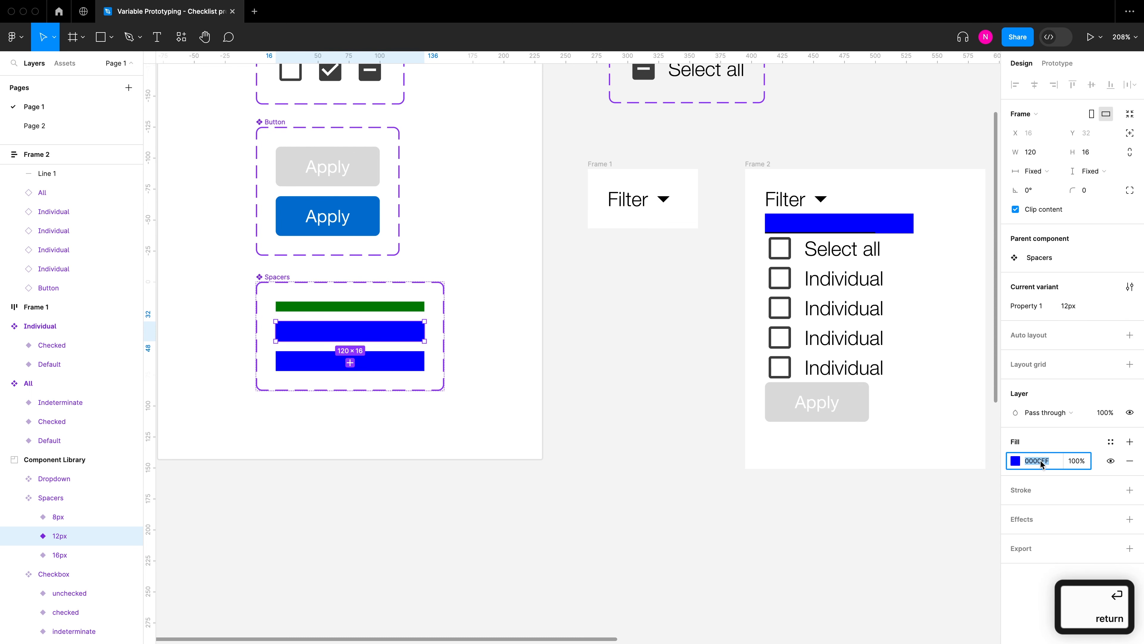
type("FF0000")
key("Return")
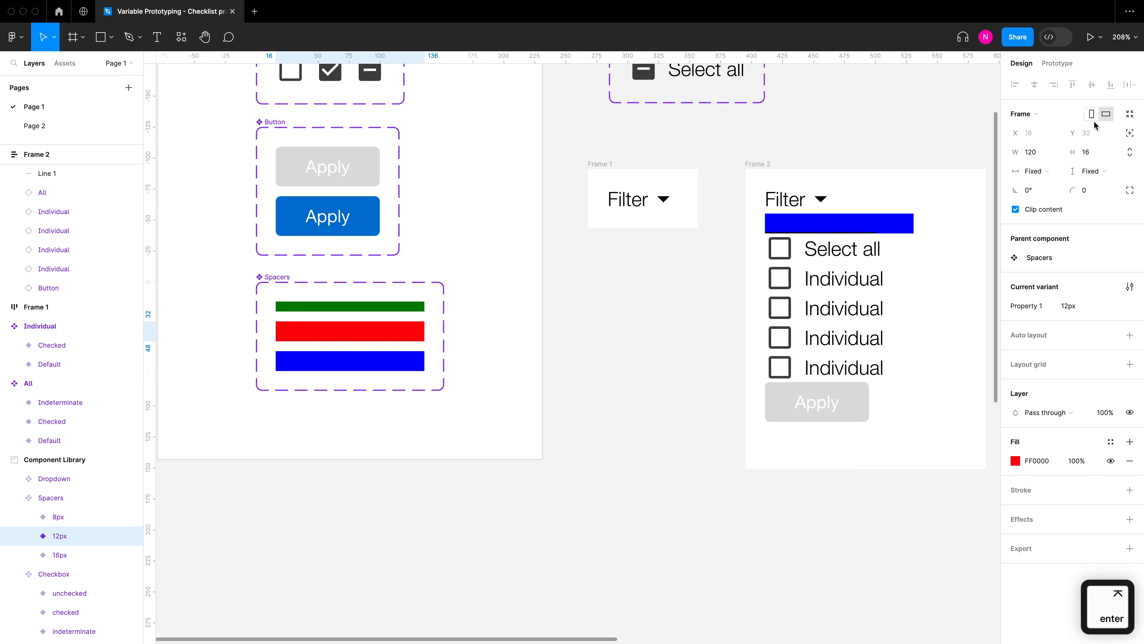
left_click(1087, 152)
type("12")
key("Return")
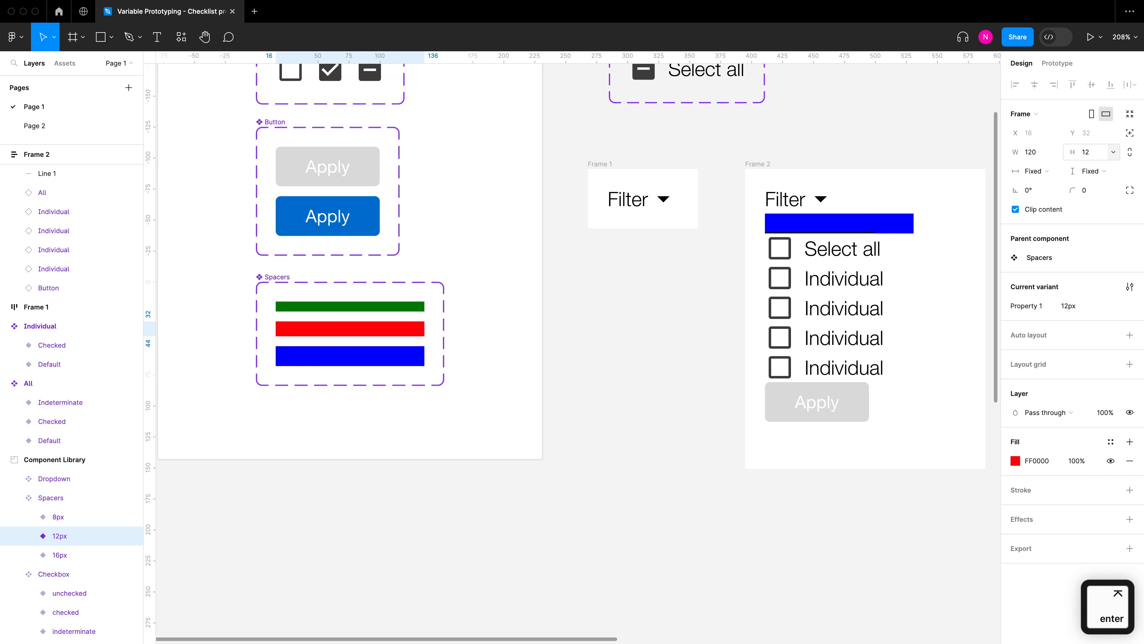
Switch the spacer instance beneath the Filter row in Frame 2 to the 12px variant
left_click(587, 343)
left_click(831, 225)
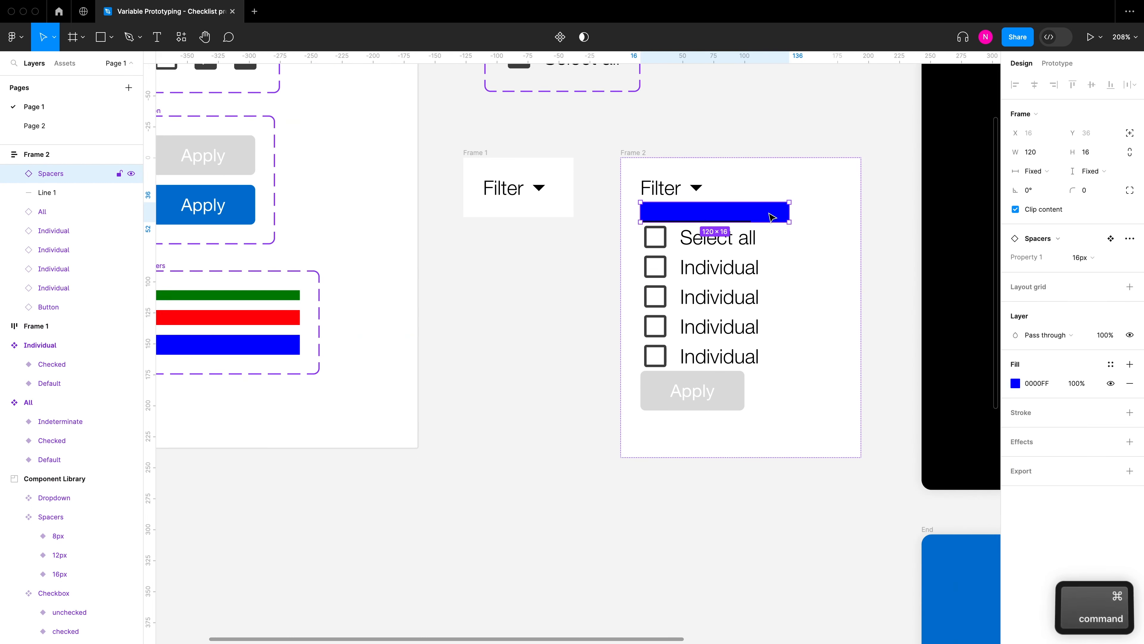
scroll(978, 243, "up", 5)
left_click(1083, 258)
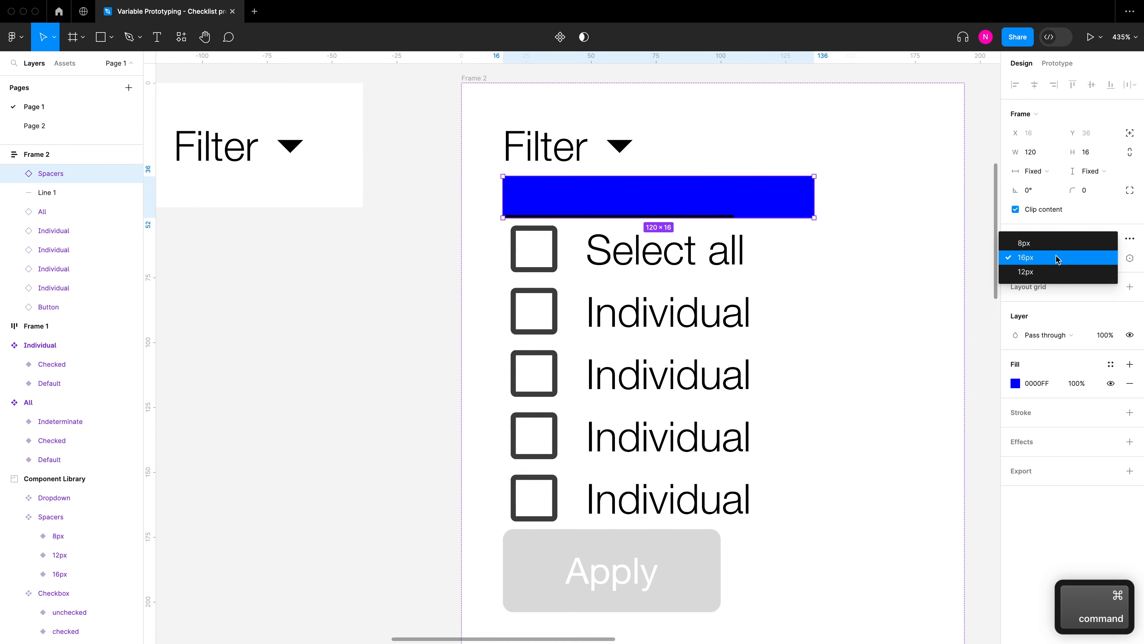
left_click(1041, 272)
scroll(582, 211, "down", 1)
scroll(583, 211, "down", 3)
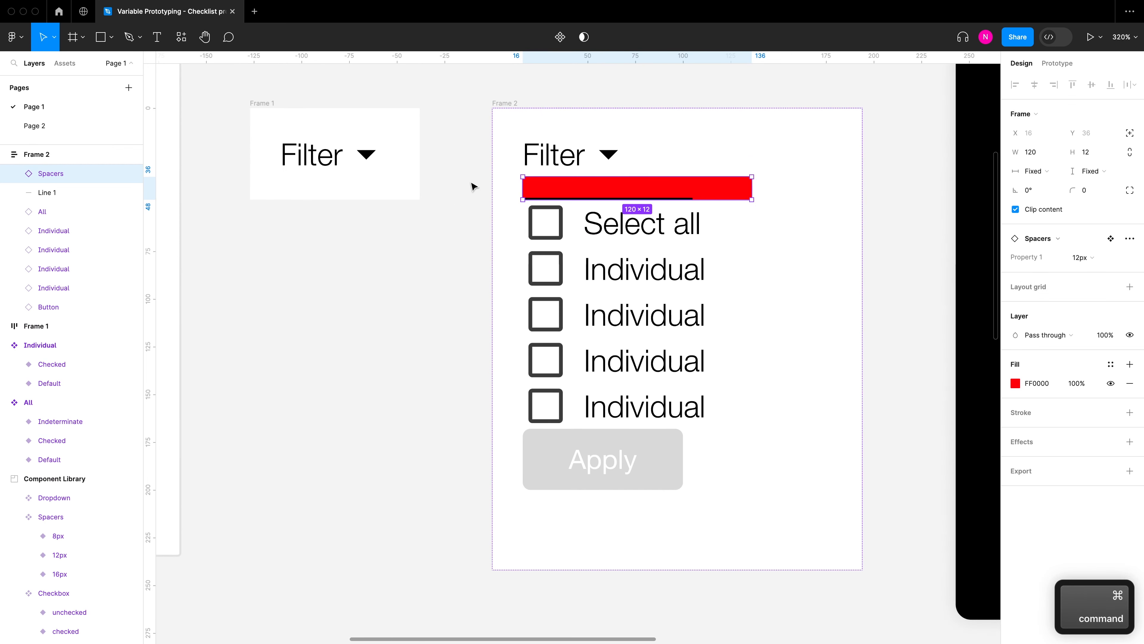
Set the vertical gap between items in Frame 2's auto layout to 4
left_click(506, 103)
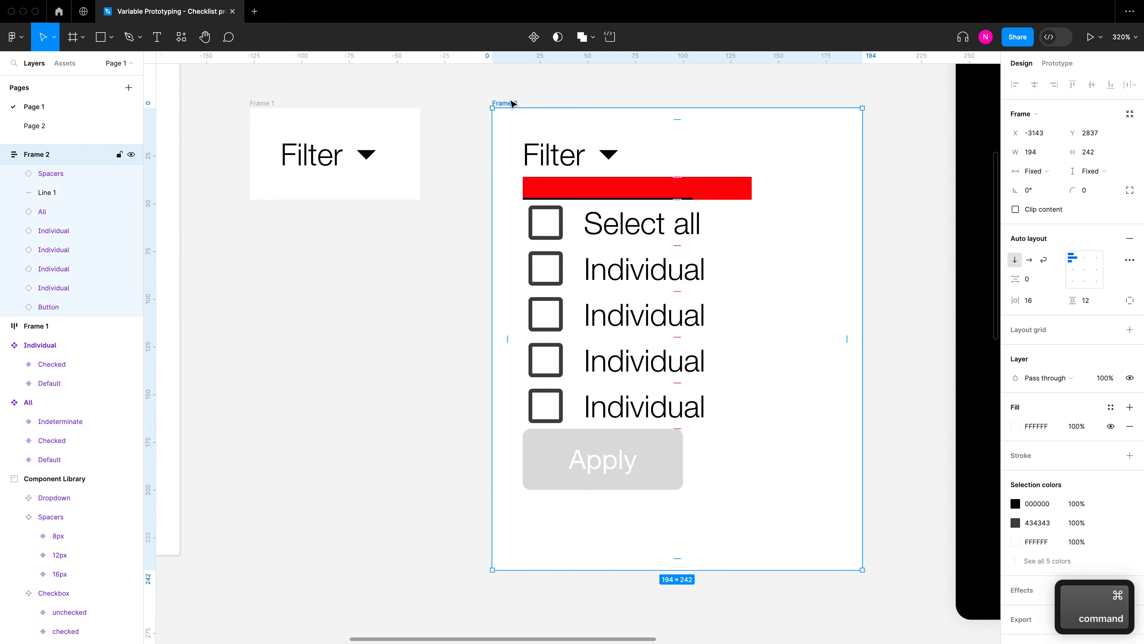
left_click(1034, 283)
type("4")
key("Return")
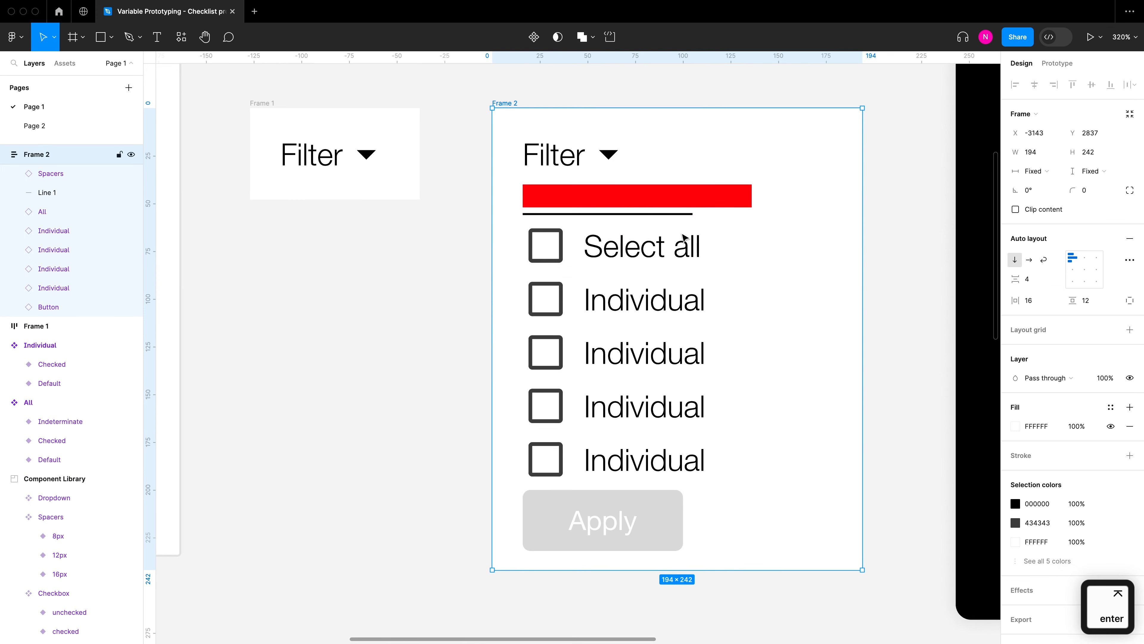
left_click(467, 310)
Copy the 12px spacer in Frame 2 to just below the line and between the last Individual checkbox and the Apply button
scroll(602, 174, "down", 2)
scroll(603, 174, "right", 2)
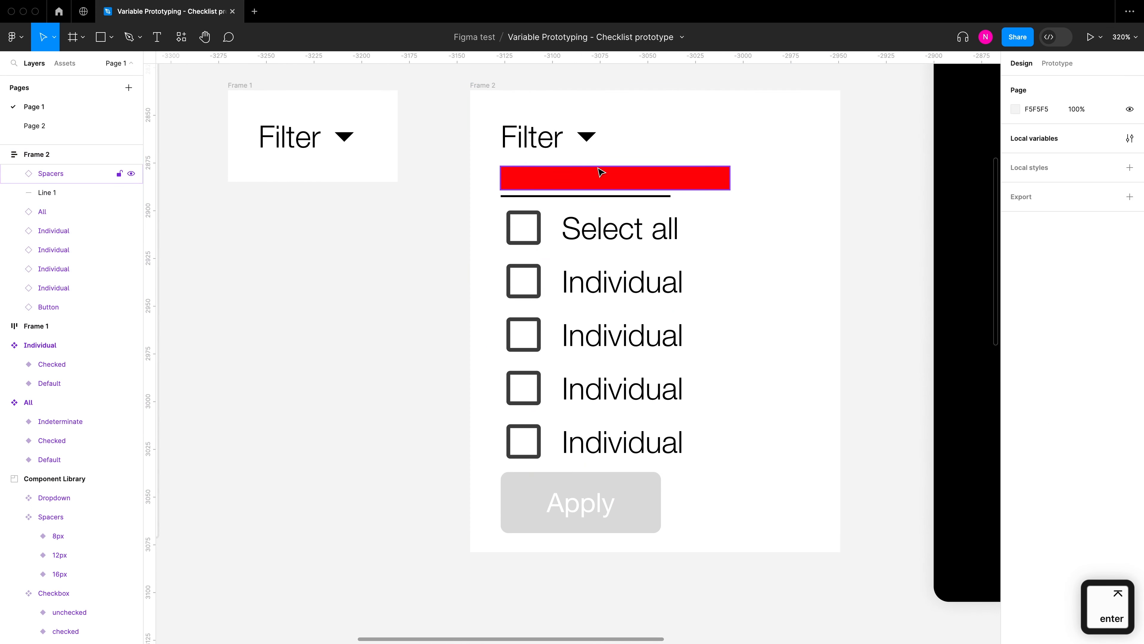
left_click(602, 176)
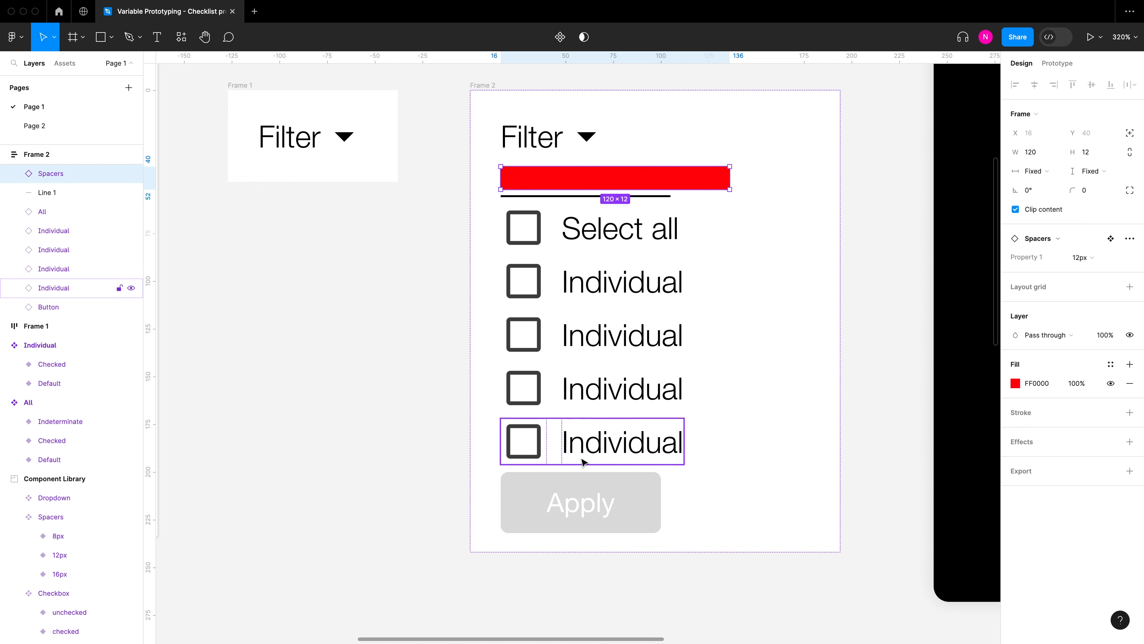
left_click_drag(625, 174, 637, 446)
scroll(632, 179, "down", 2)
scroll(632, 179, "right", 1)
scroll(636, 451, "down", 3)
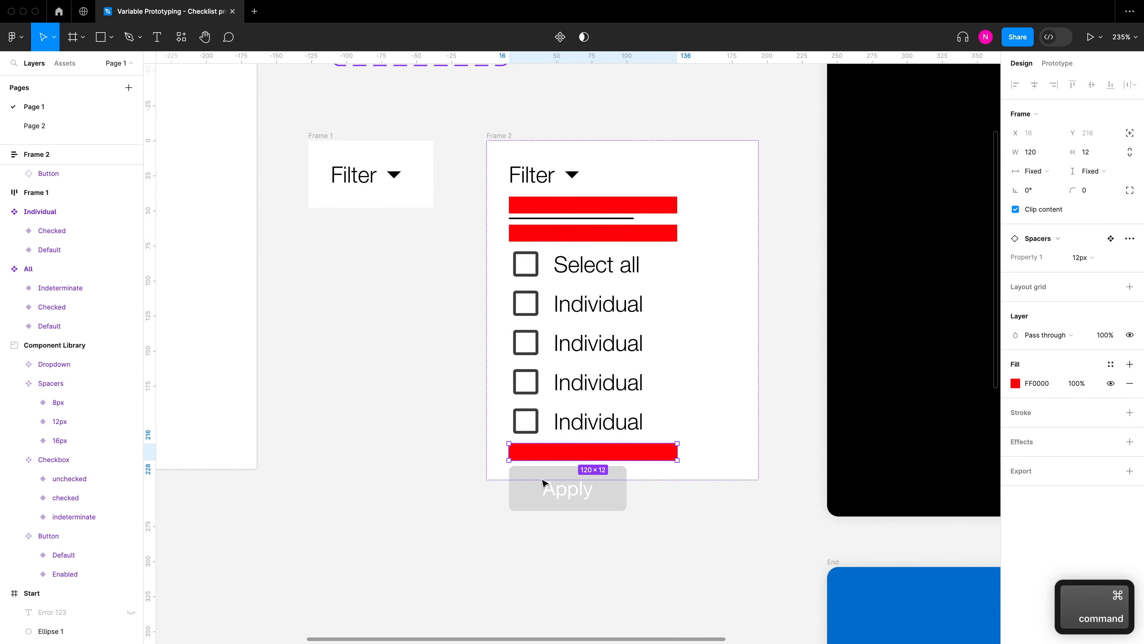
Set Frame 2's vertical sizing to hug its contents
left_click(499, 134)
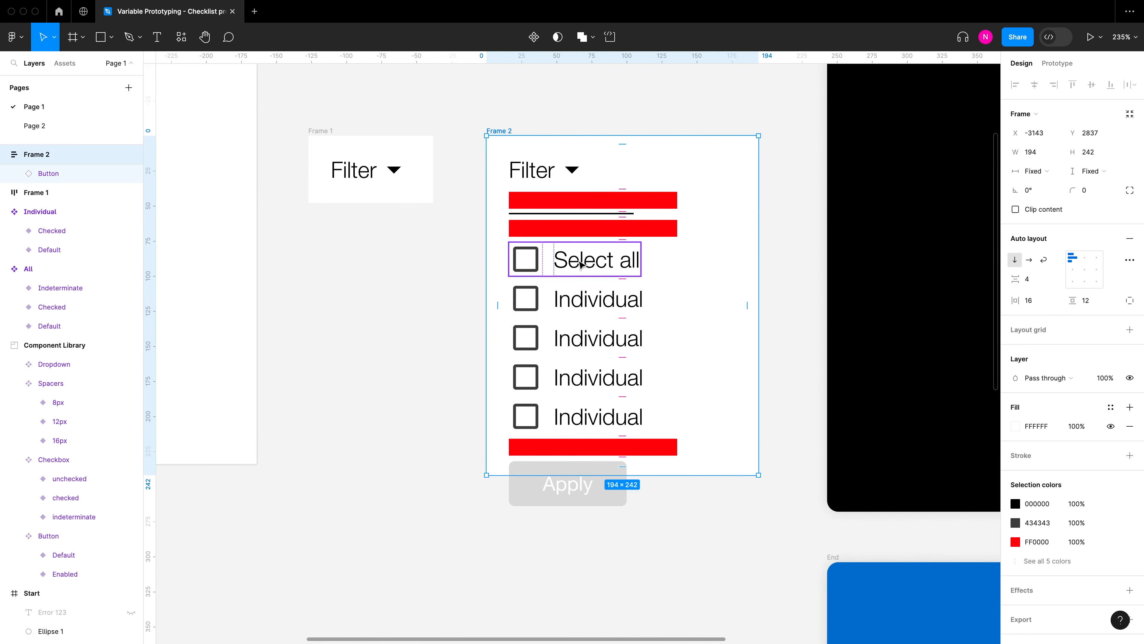
left_click(1090, 170)
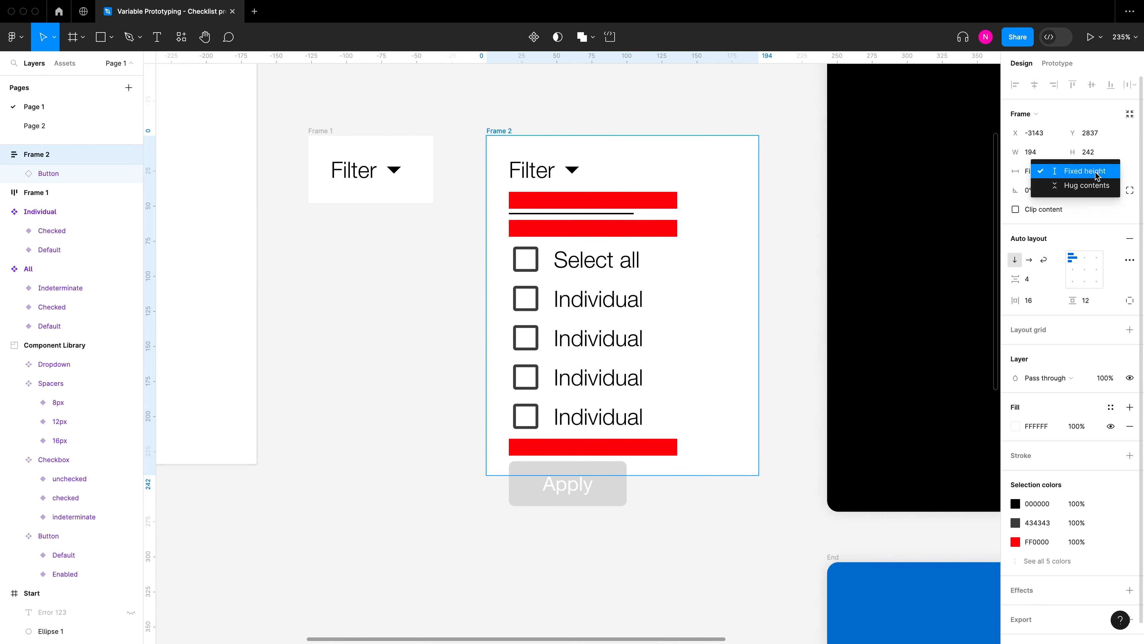
left_click(1086, 185)
left_click(410, 431)
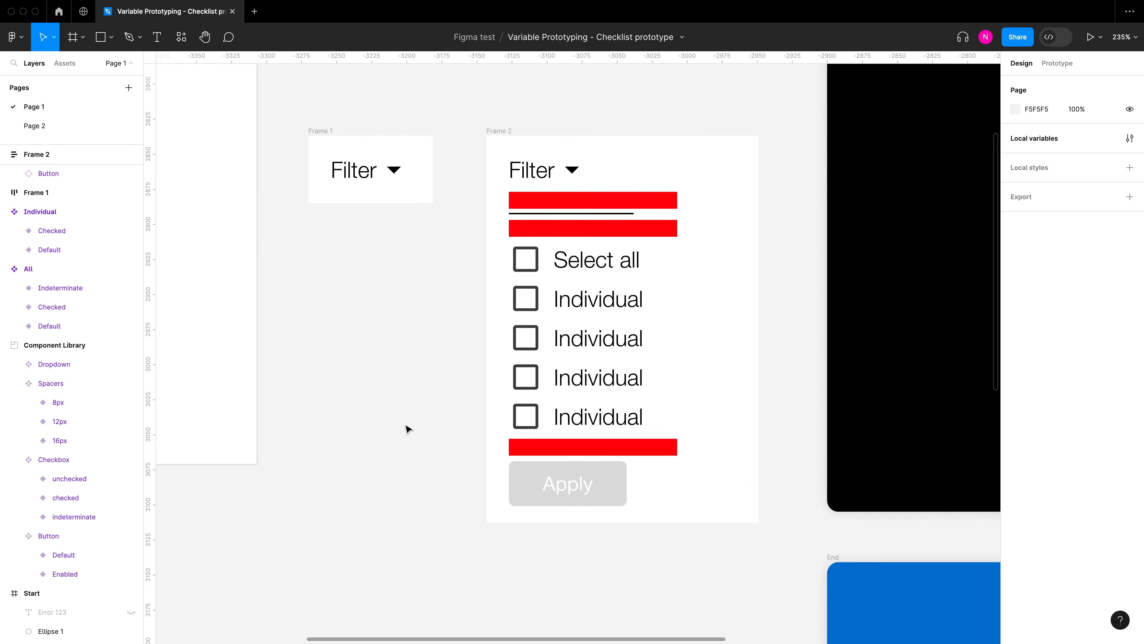
Copy the 12px spacer between all checkboxes in Frame 2, and switch the spacers above Select all and above Apply to the 16px variant
left_click(589, 448)
left_click_drag(589, 448, 636, 229)
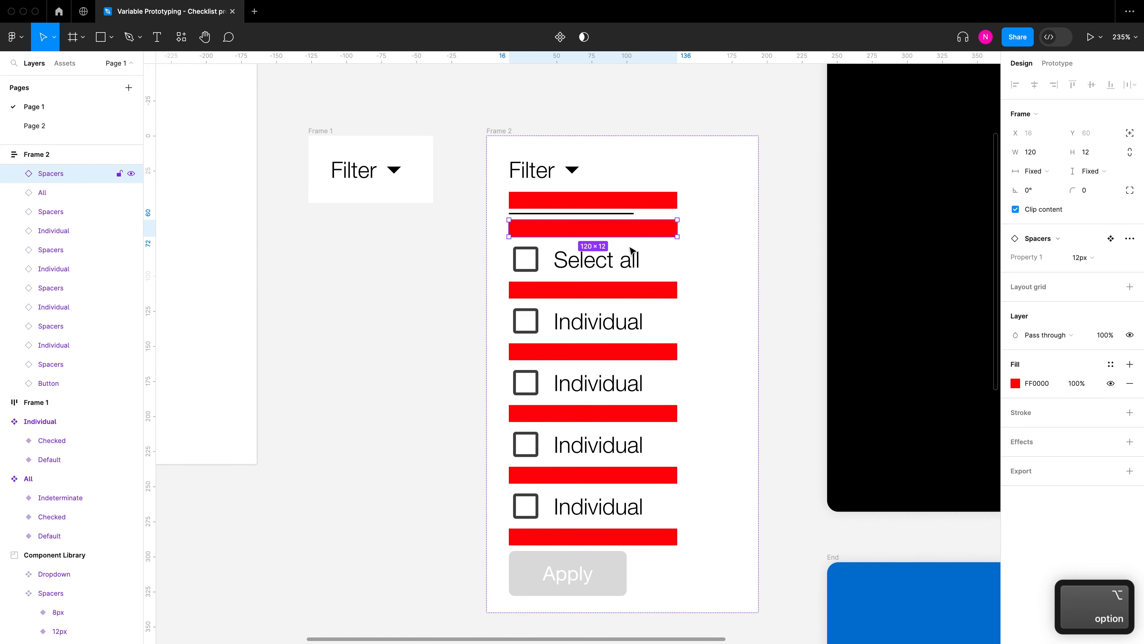
left_click(634, 540, "shift")
left_click(1084, 264)
left_click(1081, 268)
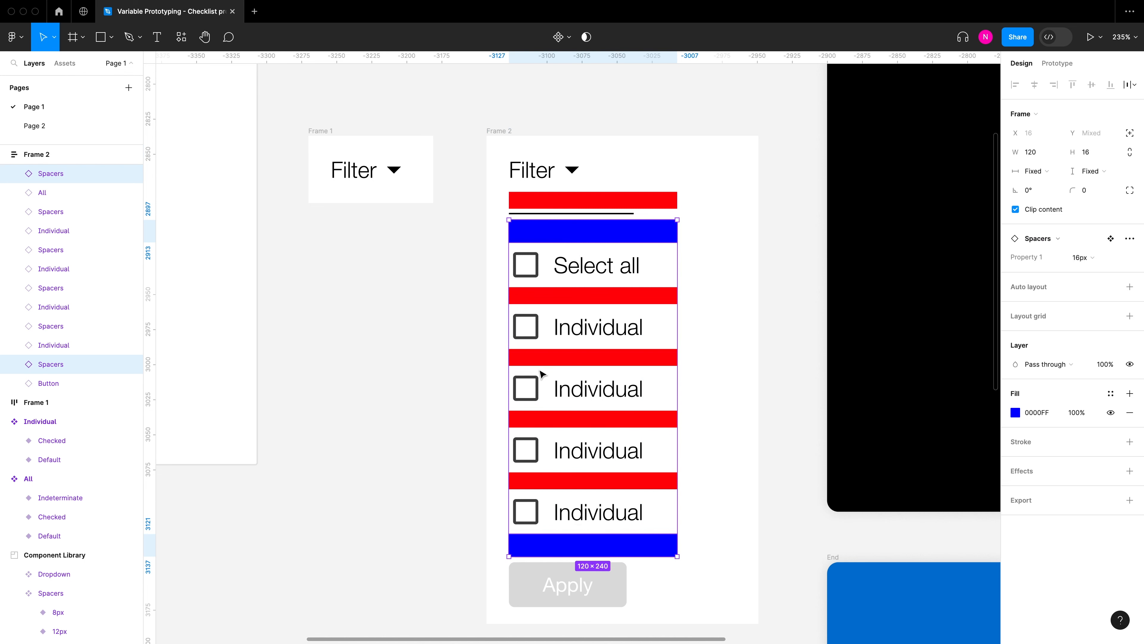
Switch the four spacers between the checkboxes in Frame 2 to the 8px variant
left_click(611, 301)
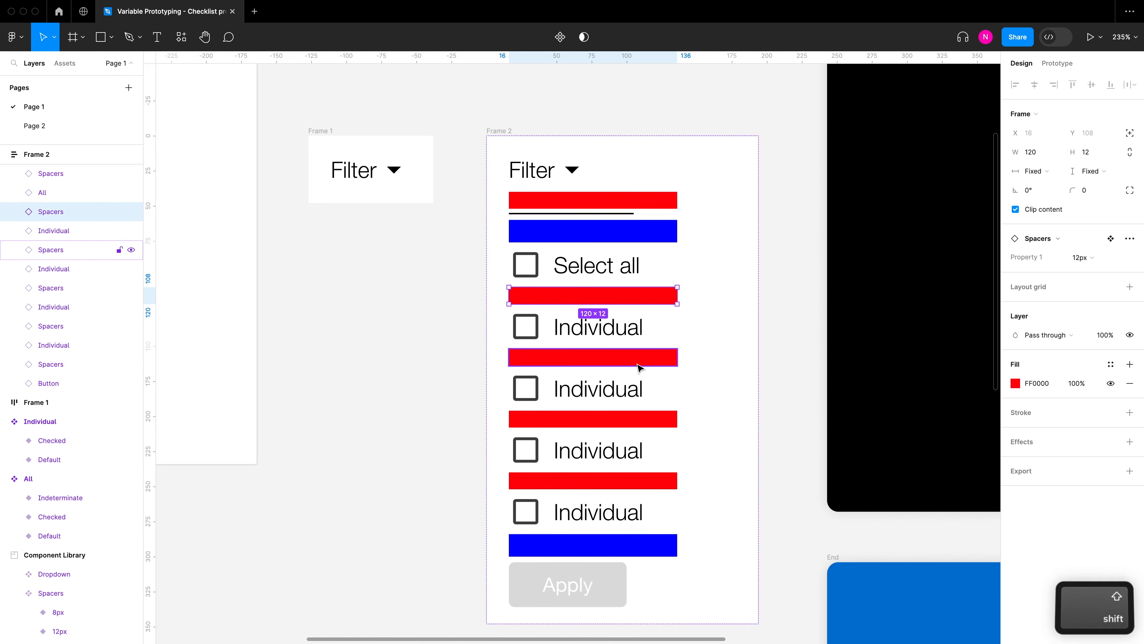
left_click(640, 357, "shift")
left_click(664, 417, "shift")
left_click(669, 480, "shift")
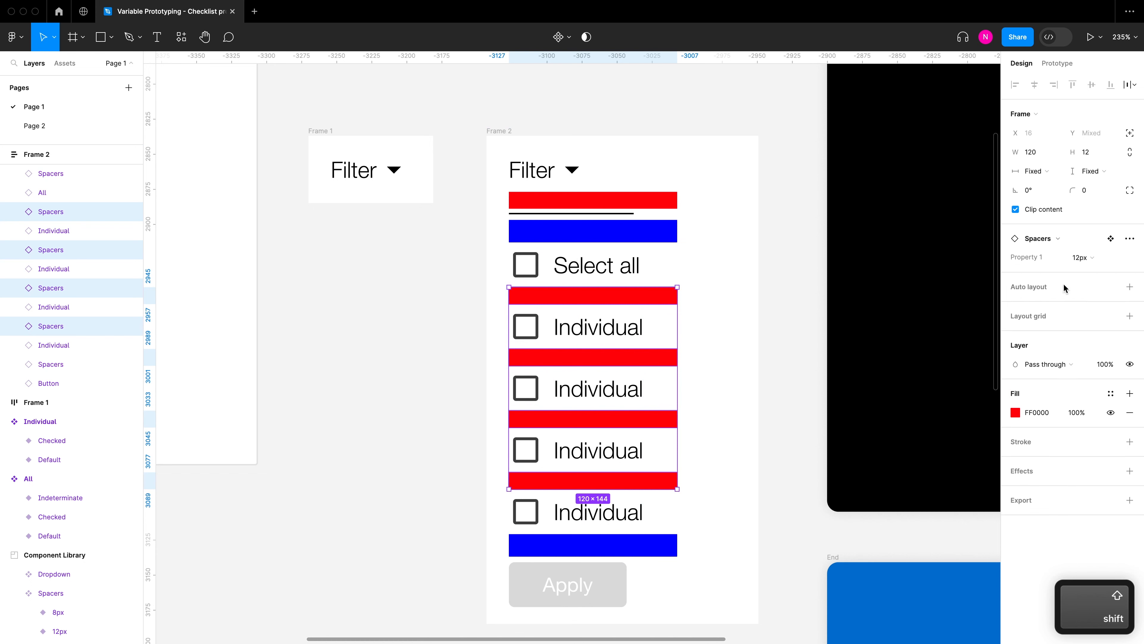
left_click(1090, 258)
left_click(1085, 229)
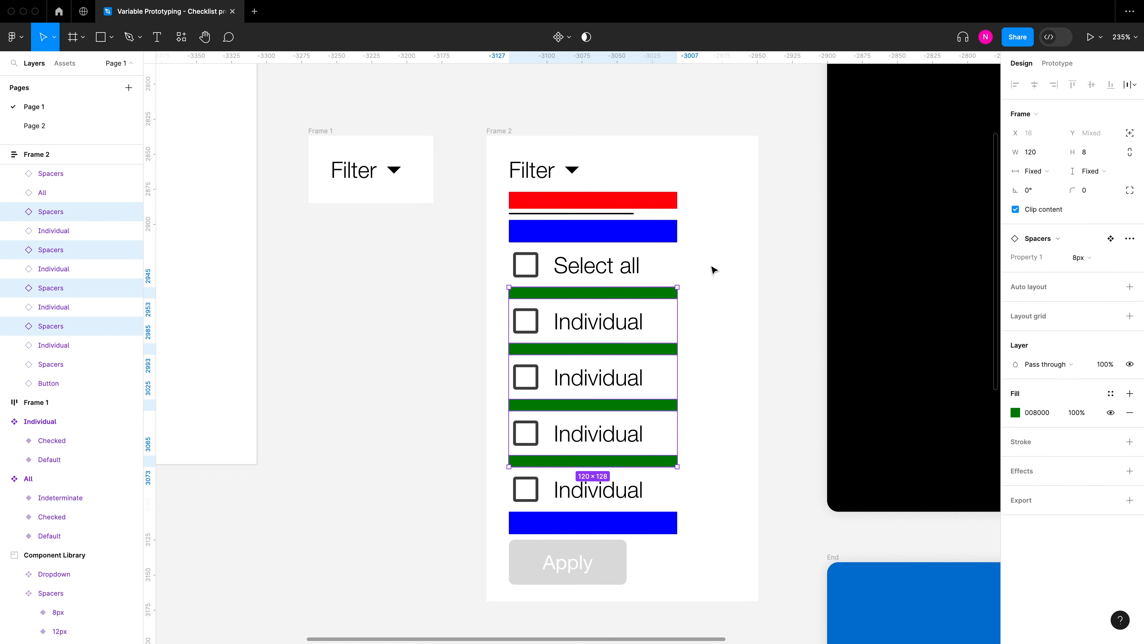
Set the opacity of all three variants in the Spacers component set to 0%
scroll(699, 257, "down", 2)
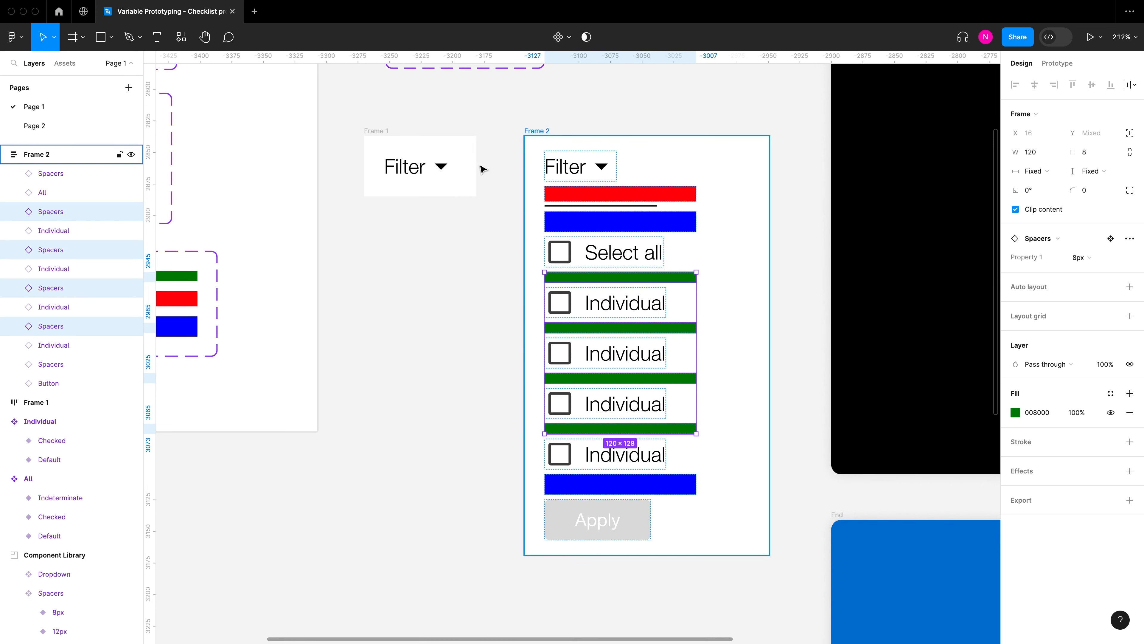
scroll(559, 176, "left", 5)
left_click(253, 239)
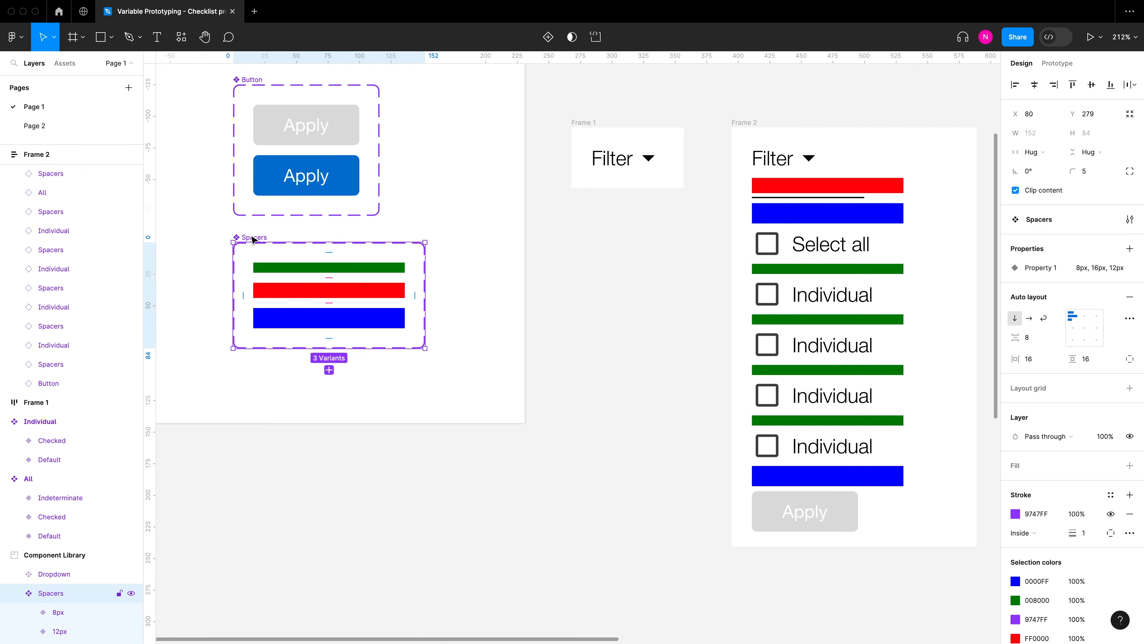
key("Return")
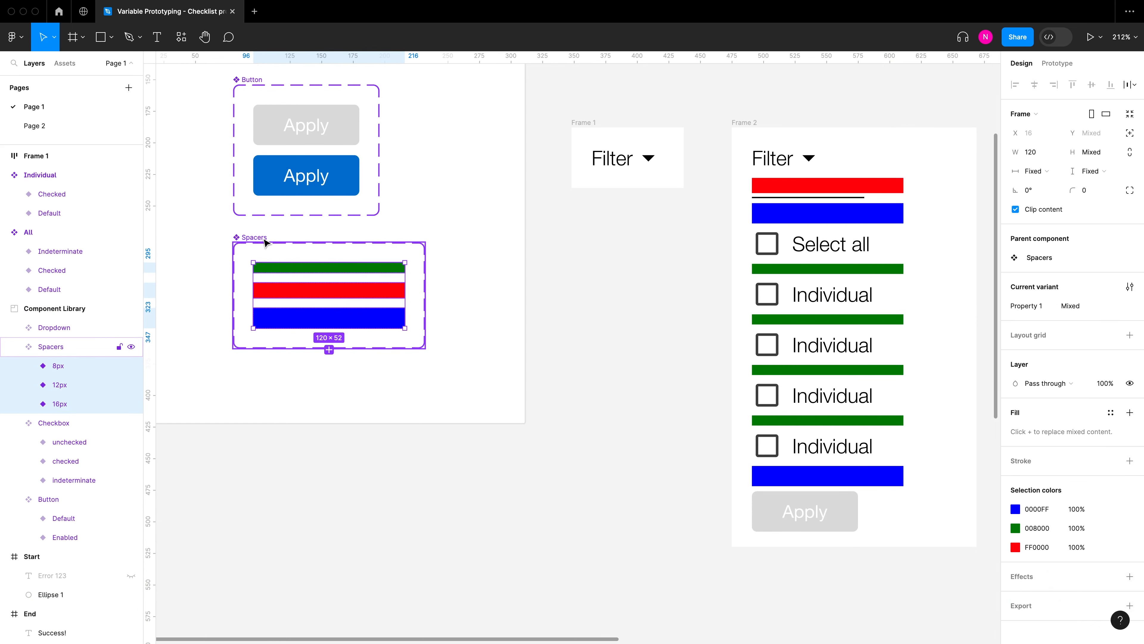
key("0")
scroll(550, 434, "right", 3)
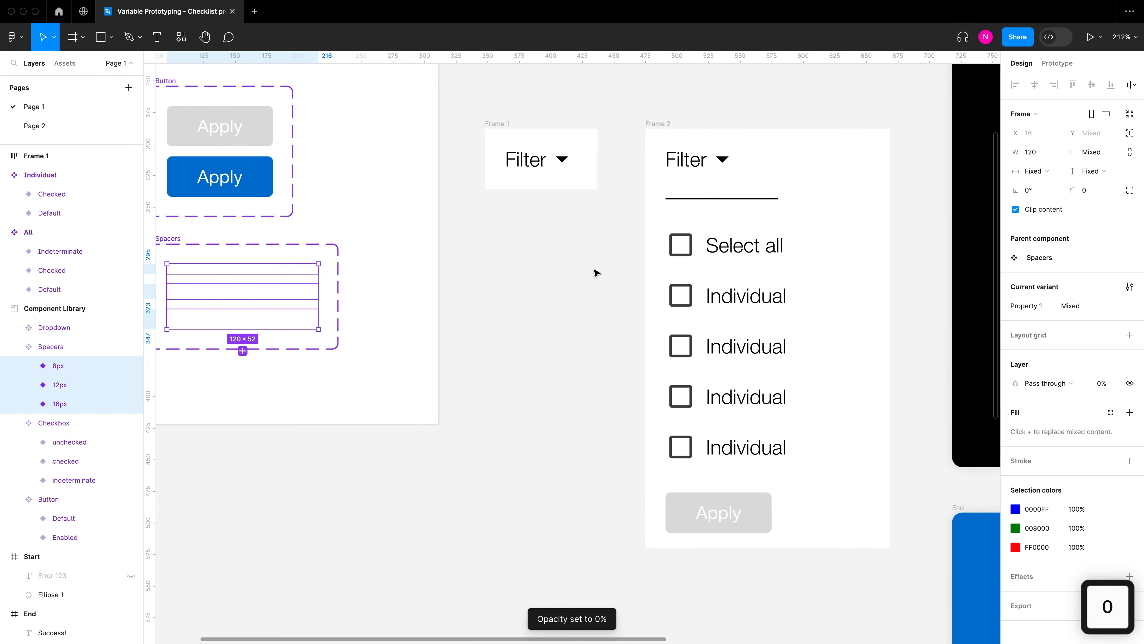
Set the vertical gap between items in Frame 2's auto layout to 0
scroll(646, 118, "right", 2)
left_click(596, 115)
left_click(587, 121)
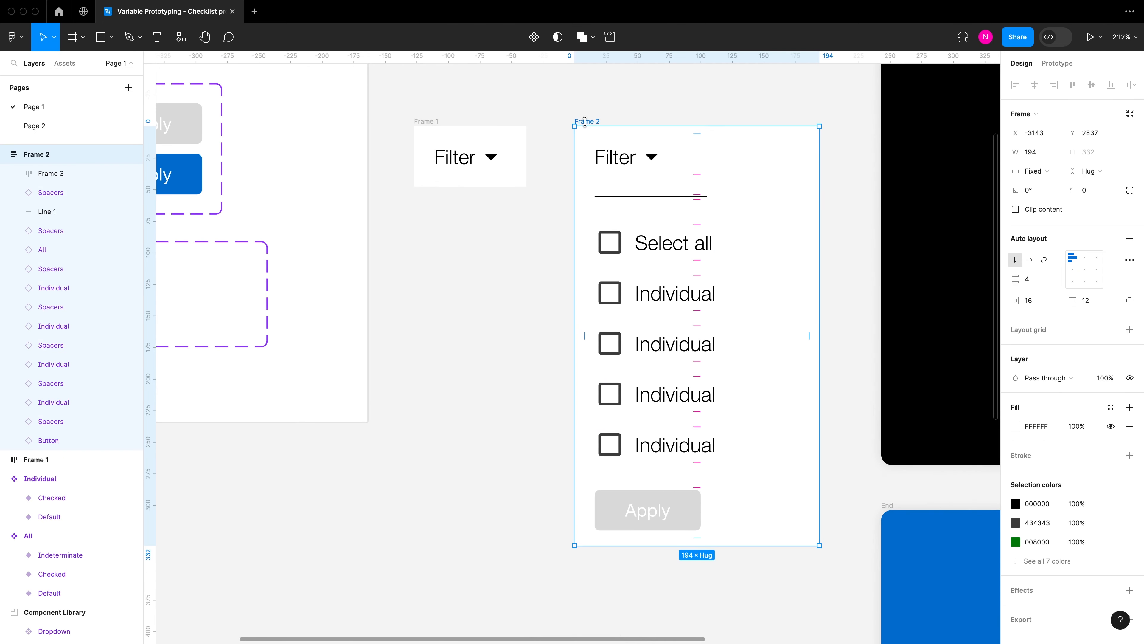
left_click(1029, 282)
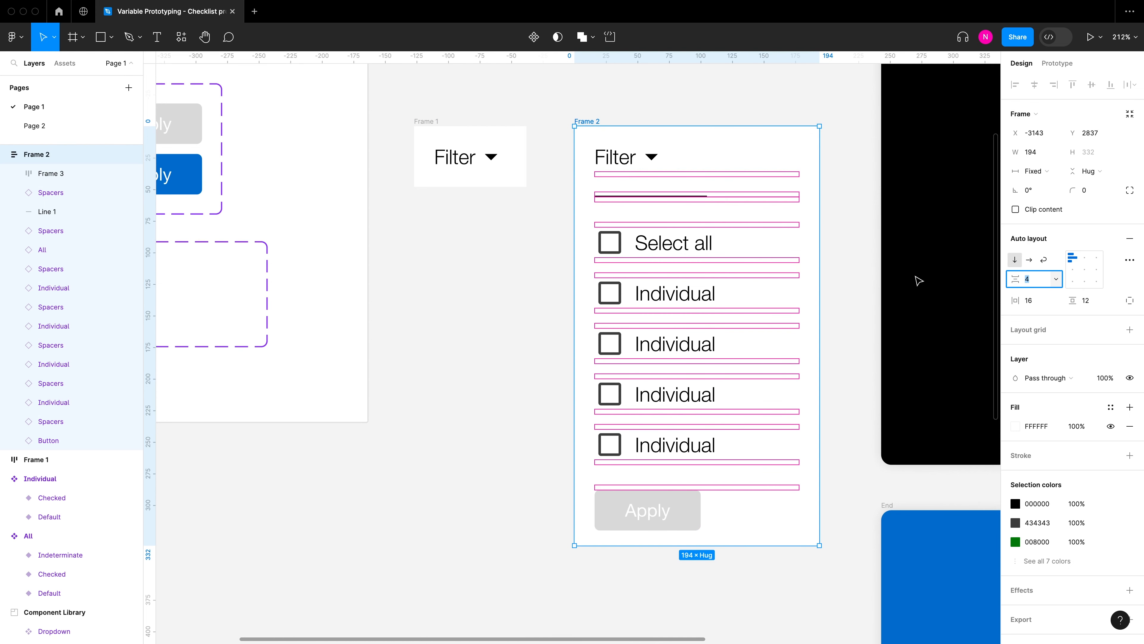
type("0")
key("Return")
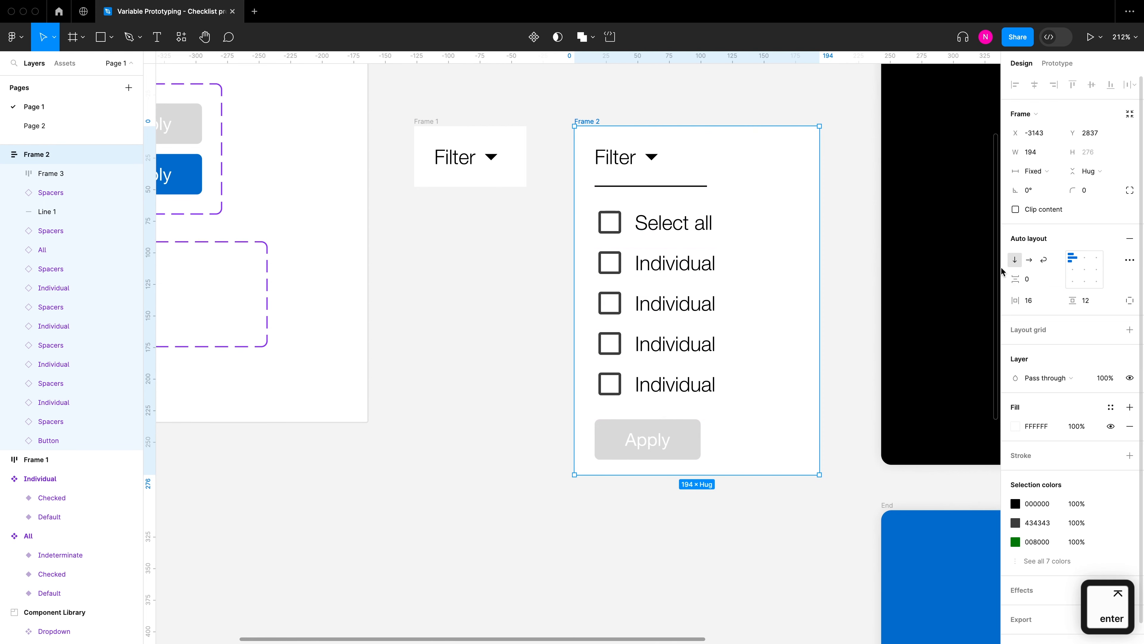
left_click(878, 256)
Set Frame 2's width to 180 and its corner radius to 8
scroll(887, 255, "right", 3)
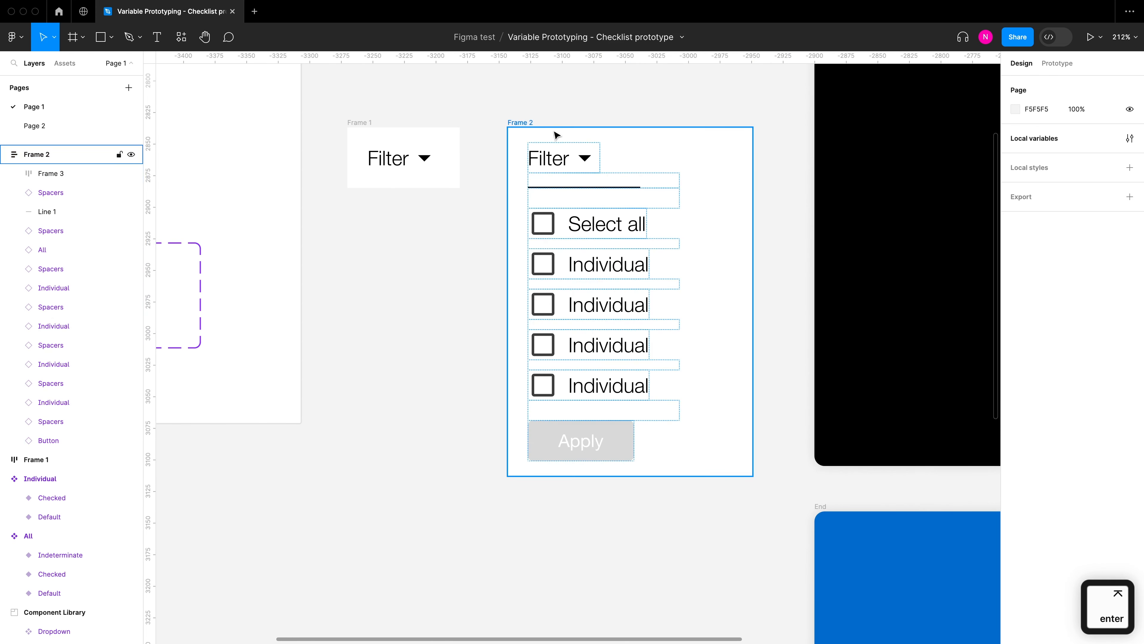
left_click(525, 124)
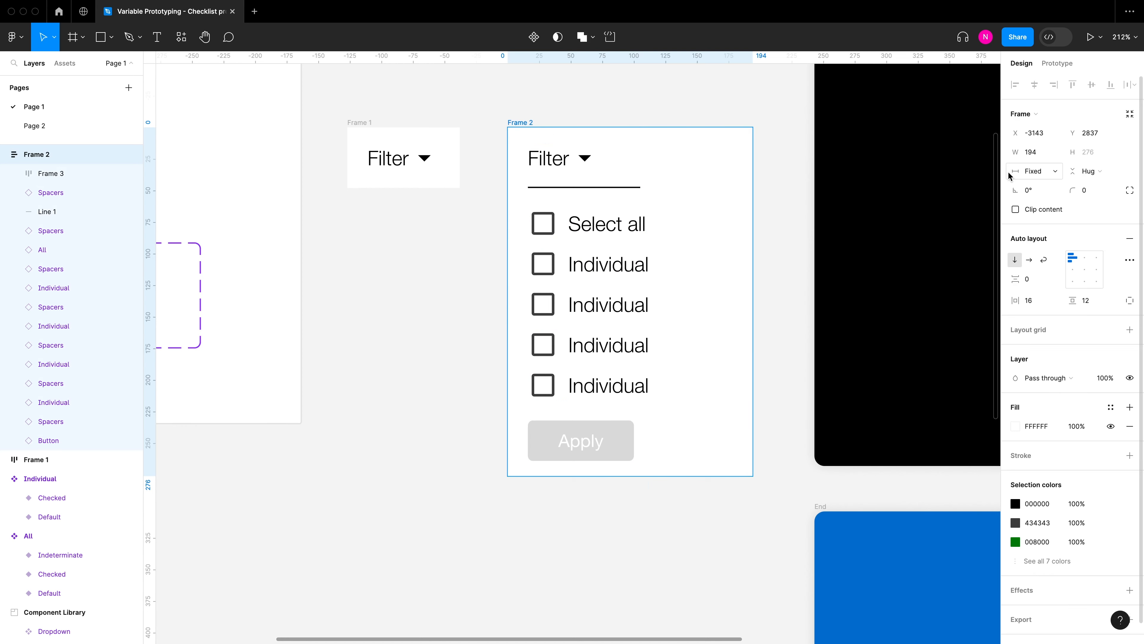
left_click(1040, 153)
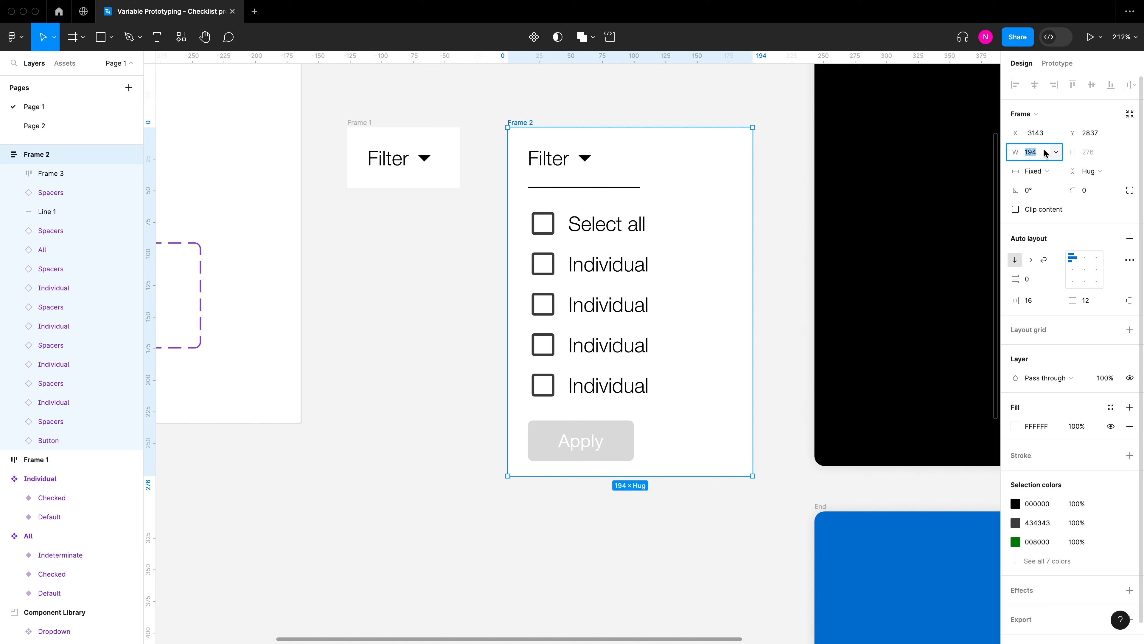
type("180")
key("Return")
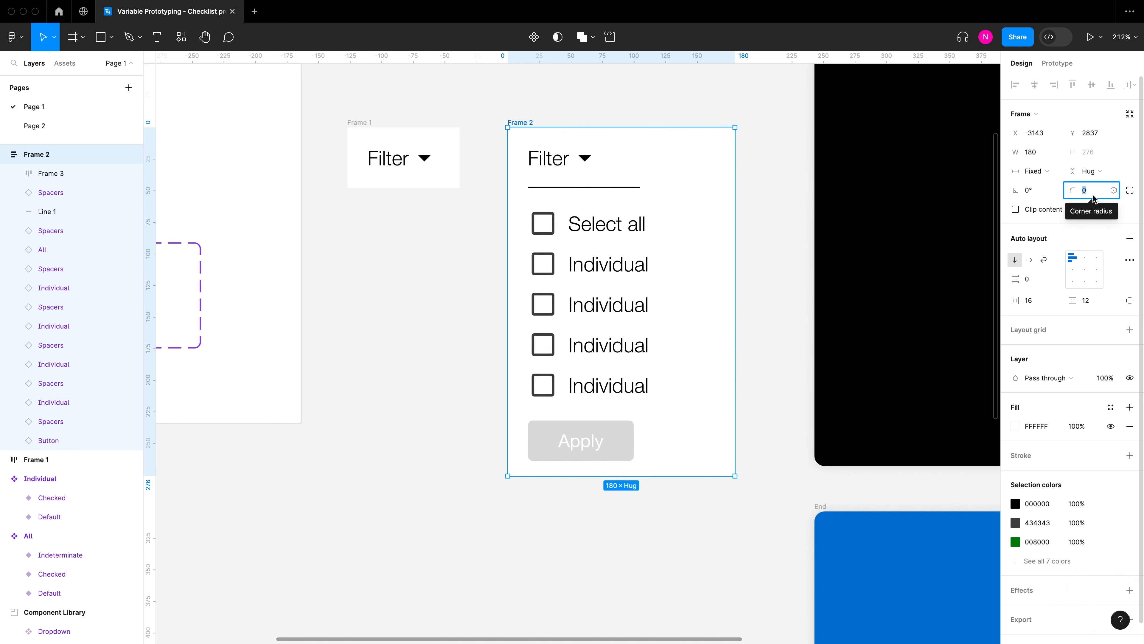
type("16")
key("Return")
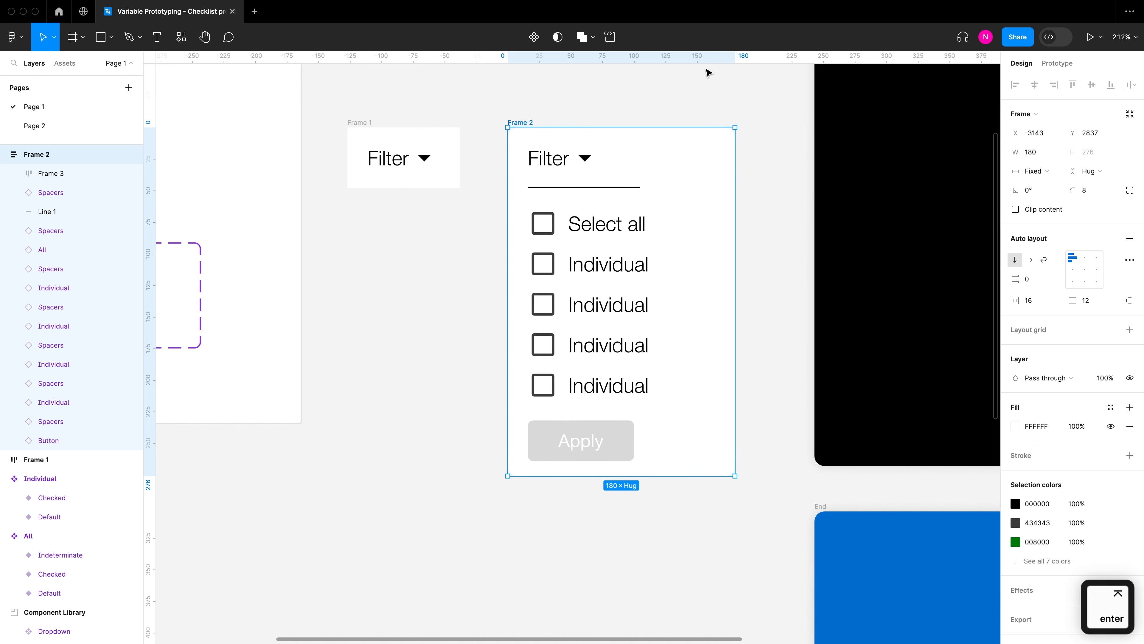
left_click(694, 92)
Set the Apply button's horizontal sizing in Frame 2 to fill container
scroll(631, 131, "right", 2)
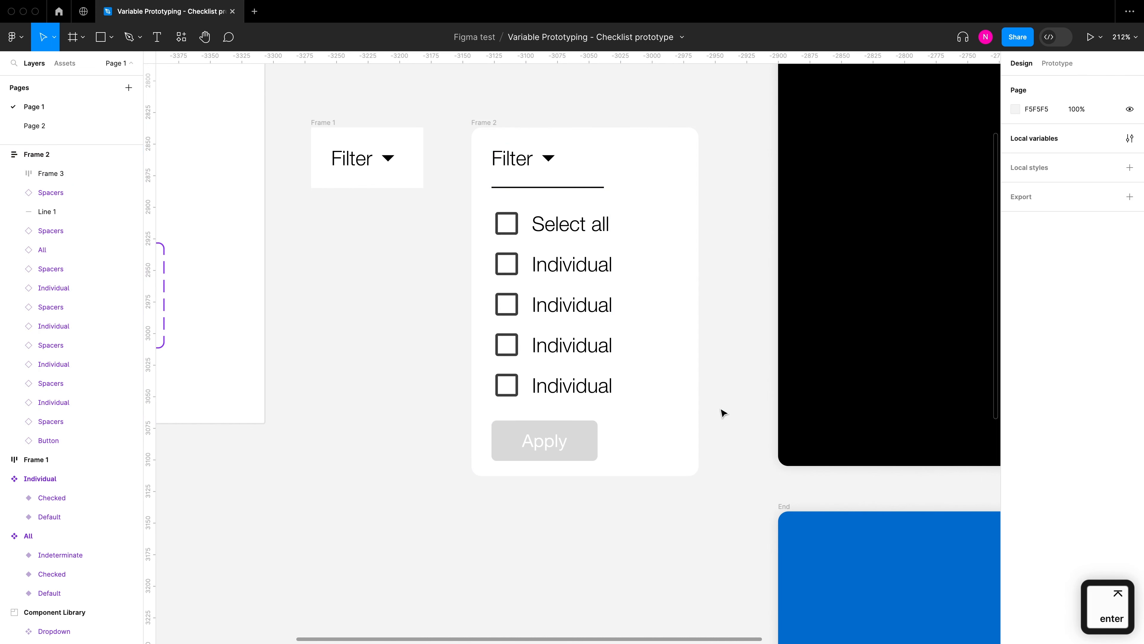
left_click(577, 452)
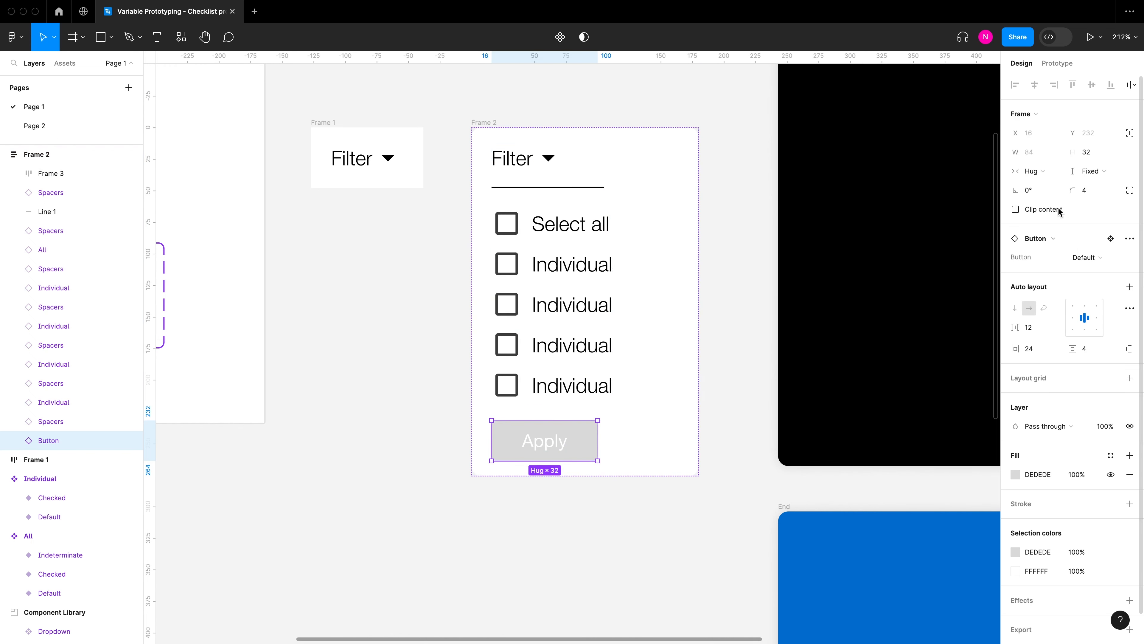
left_click(1041, 172)
left_click(1050, 184)
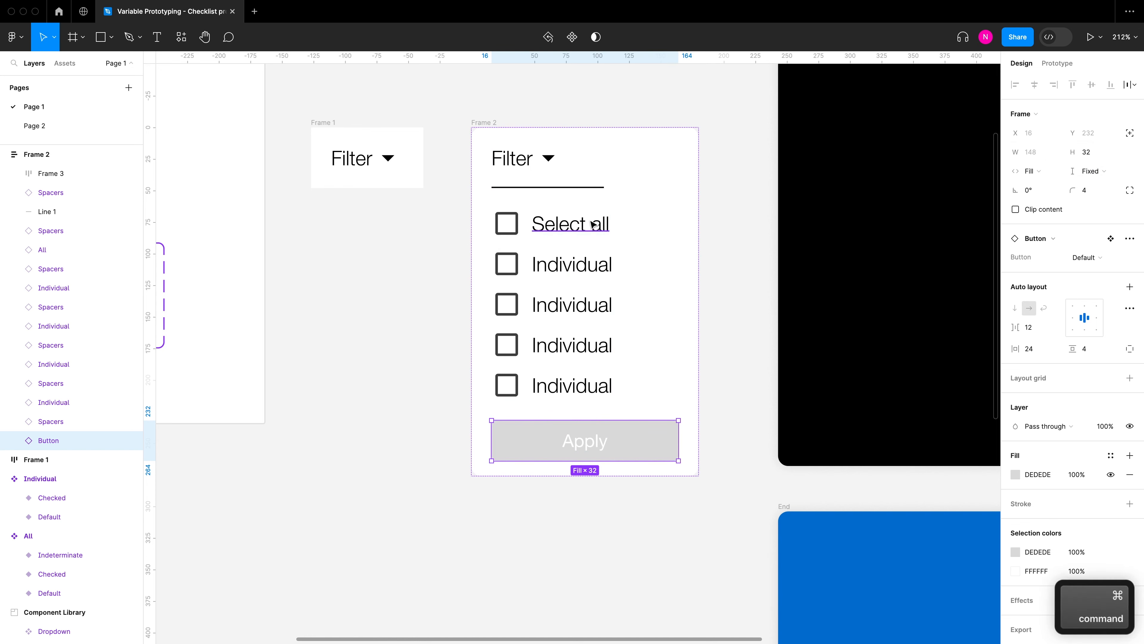
Make the divider line beneath the Filter row fill the container width
scroll(594, 186, "up", 3)
left_click(604, 188, "super")
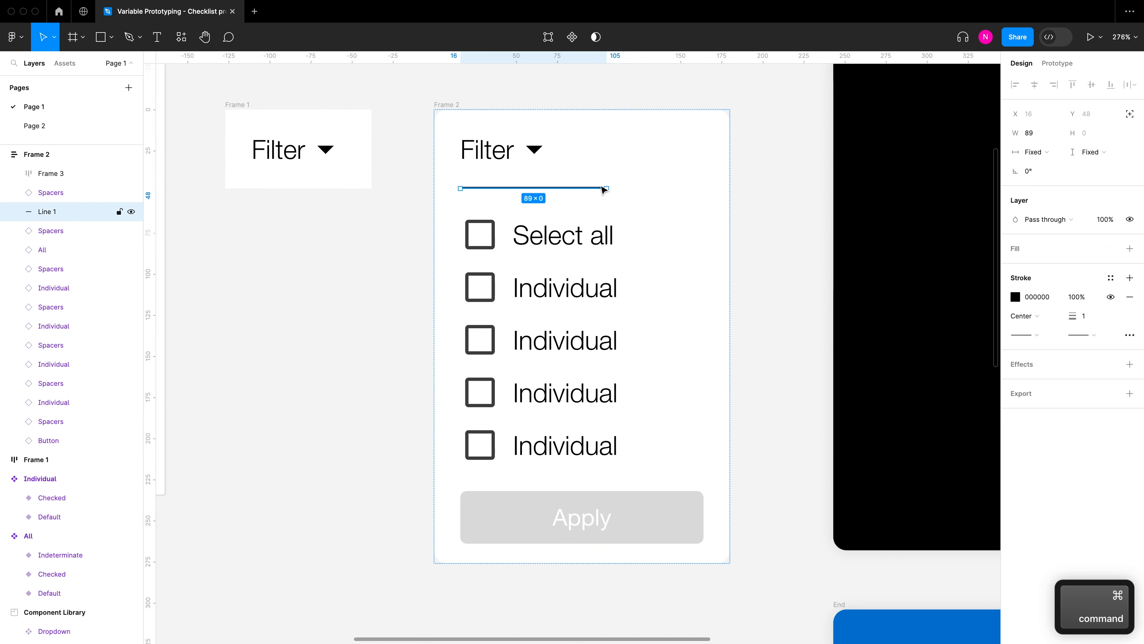
left_click(1021, 151)
left_click(1031, 169)
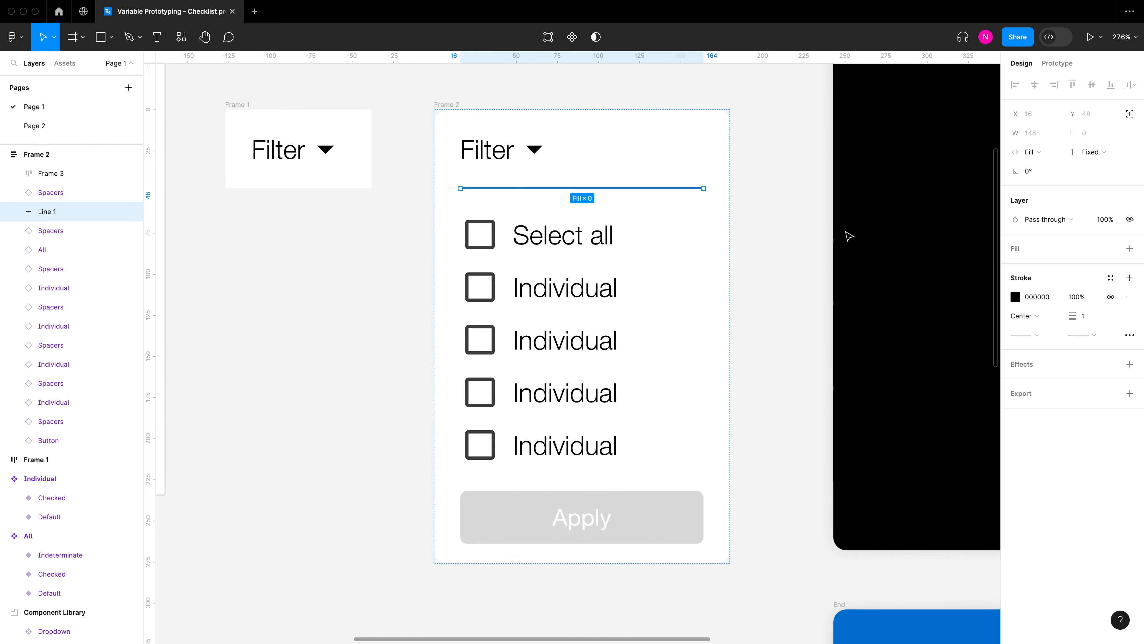
Set the Filter row in Frame 2 and its Filter text to fill container width, so the arrow sits at the row's far end
left_click(528, 153)
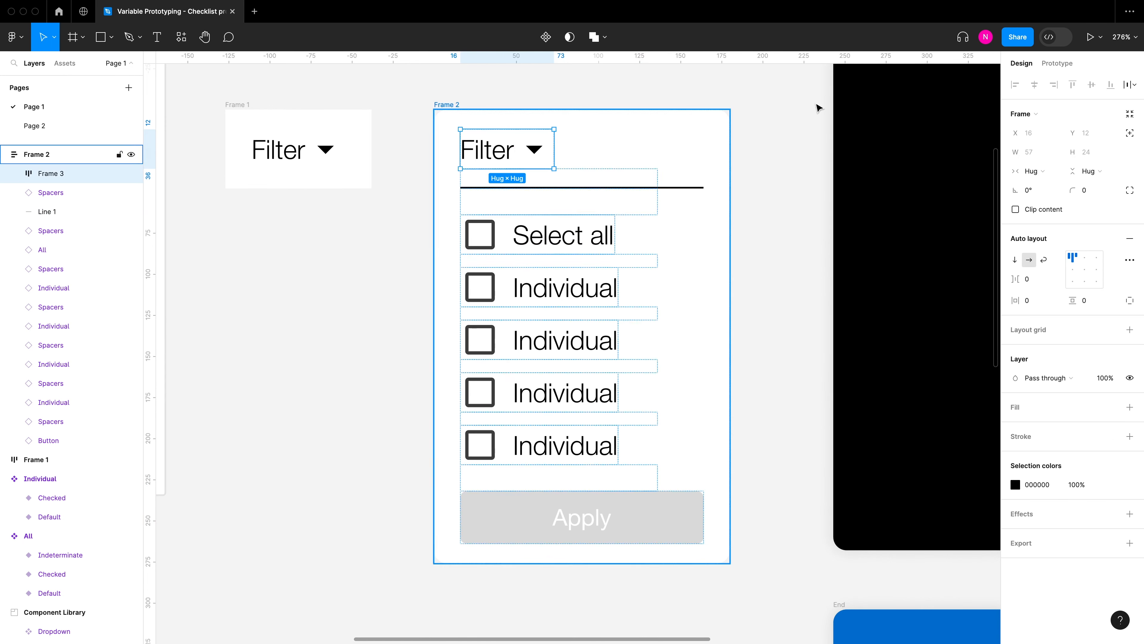
left_click(1049, 178)
left_click(1047, 185)
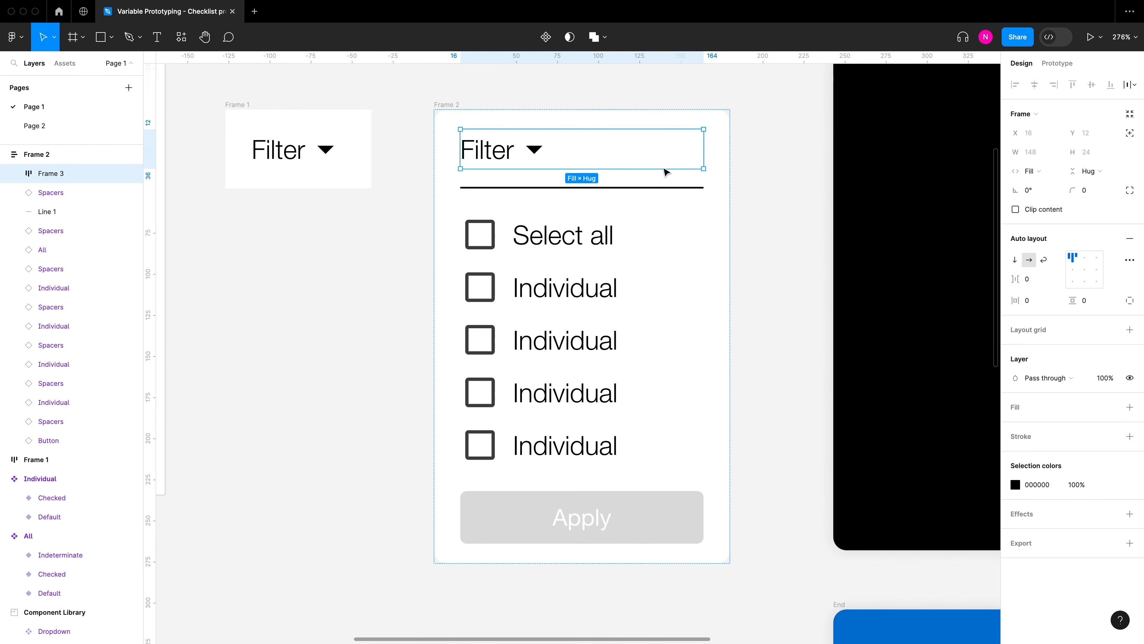
left_click(496, 154)
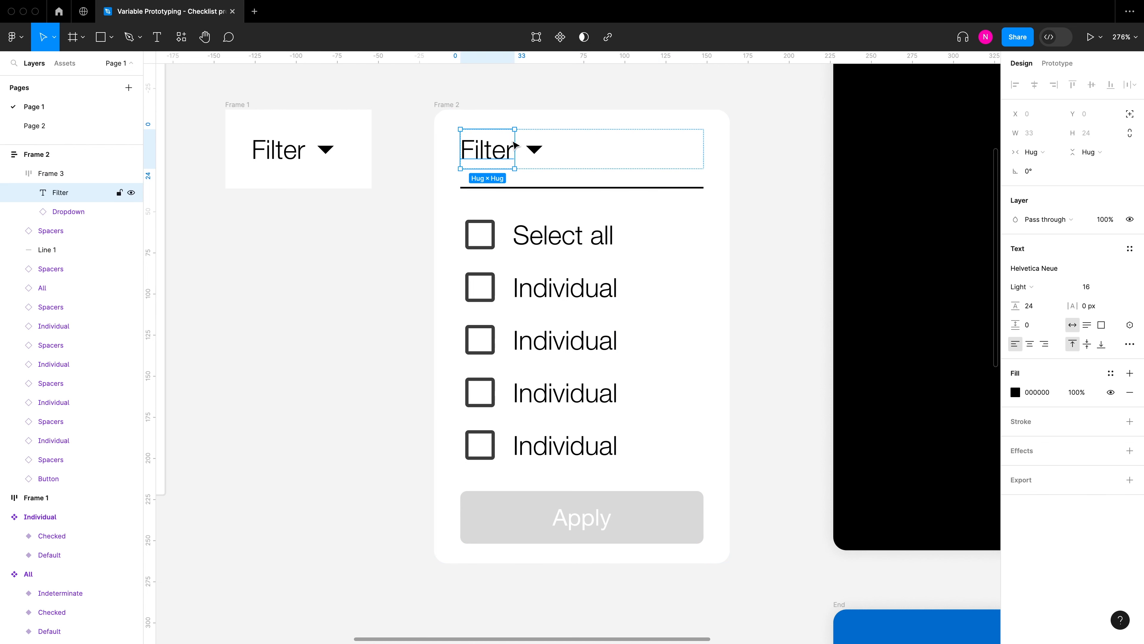
left_click(1032, 152)
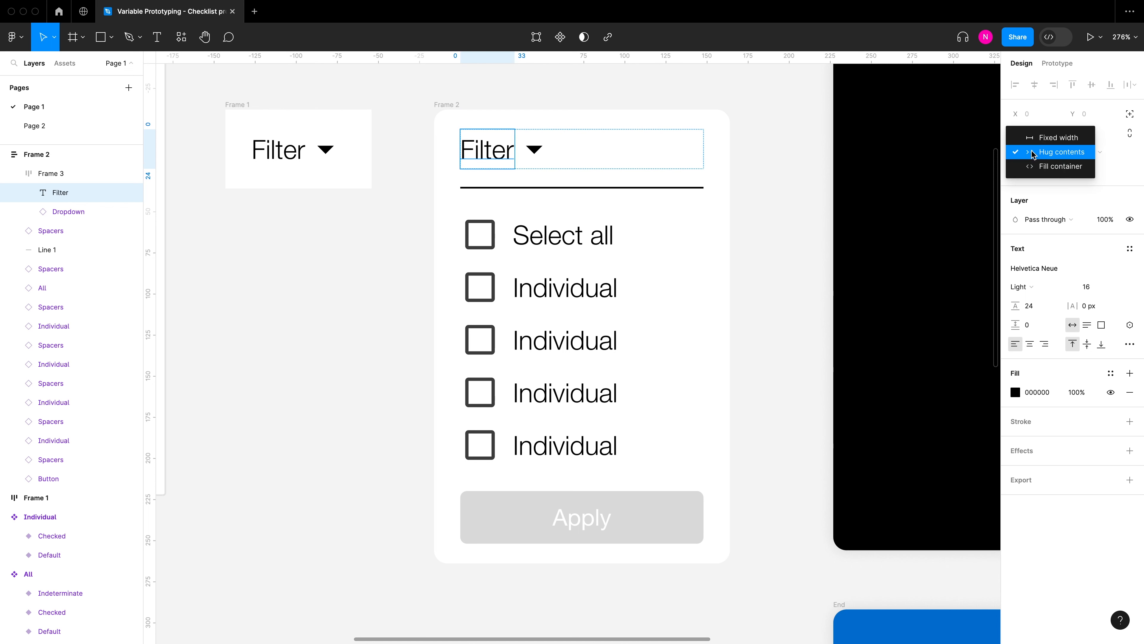
left_click(1060, 166)
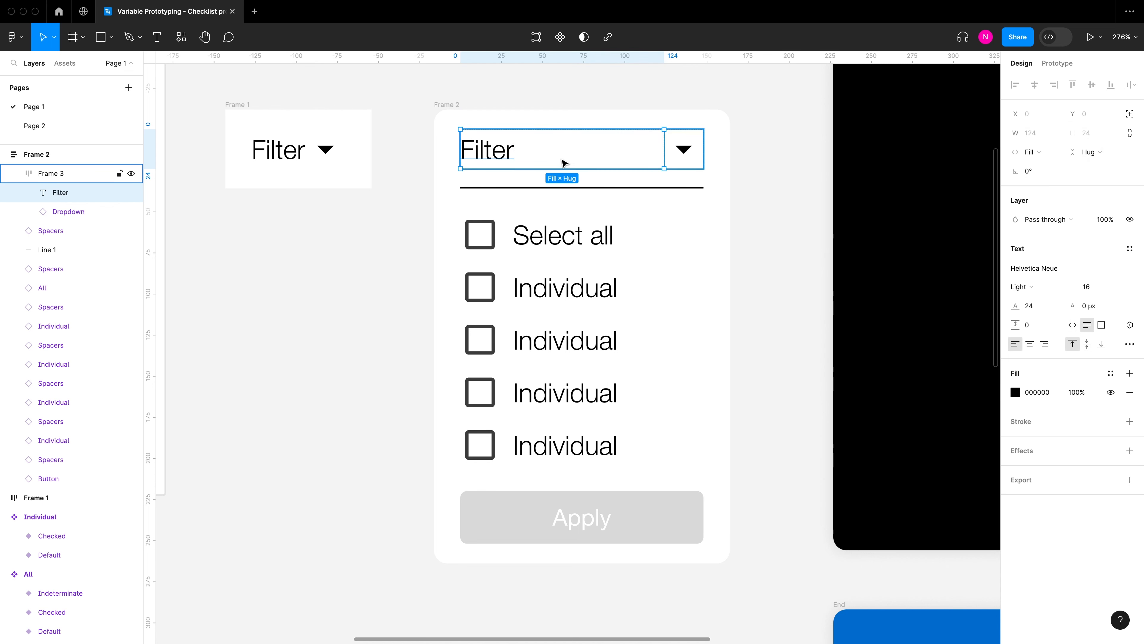
left_click(770, 151)
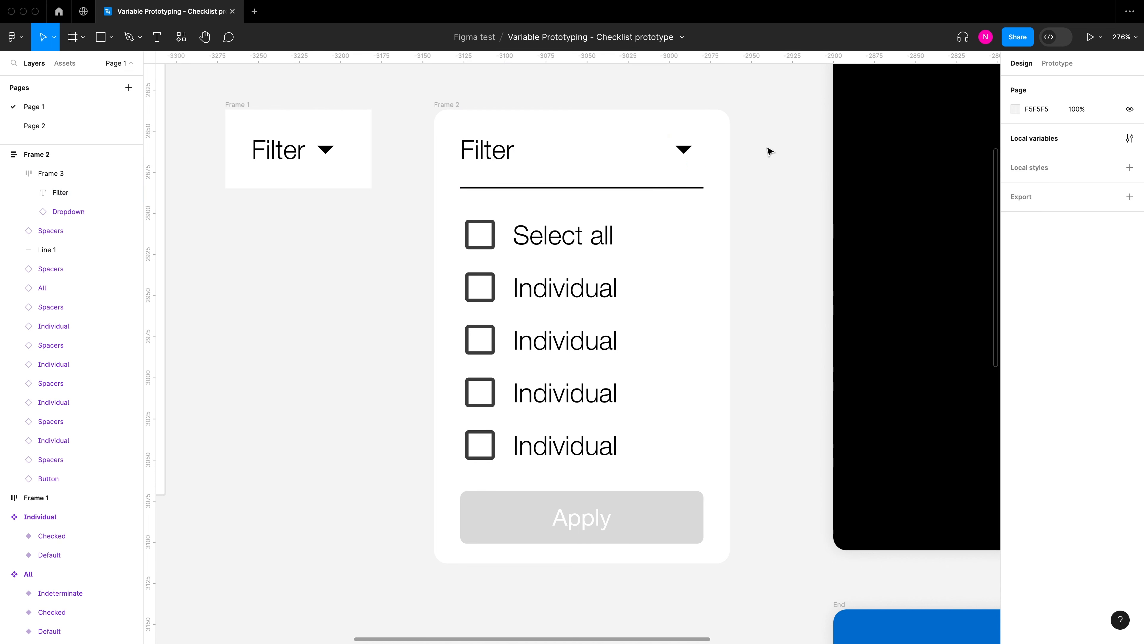
Move Frame 1 and Frame 2 together onto the empty canvas beyond the black Start and blue End frames
left_click_drag(732, 141, 776, 145)
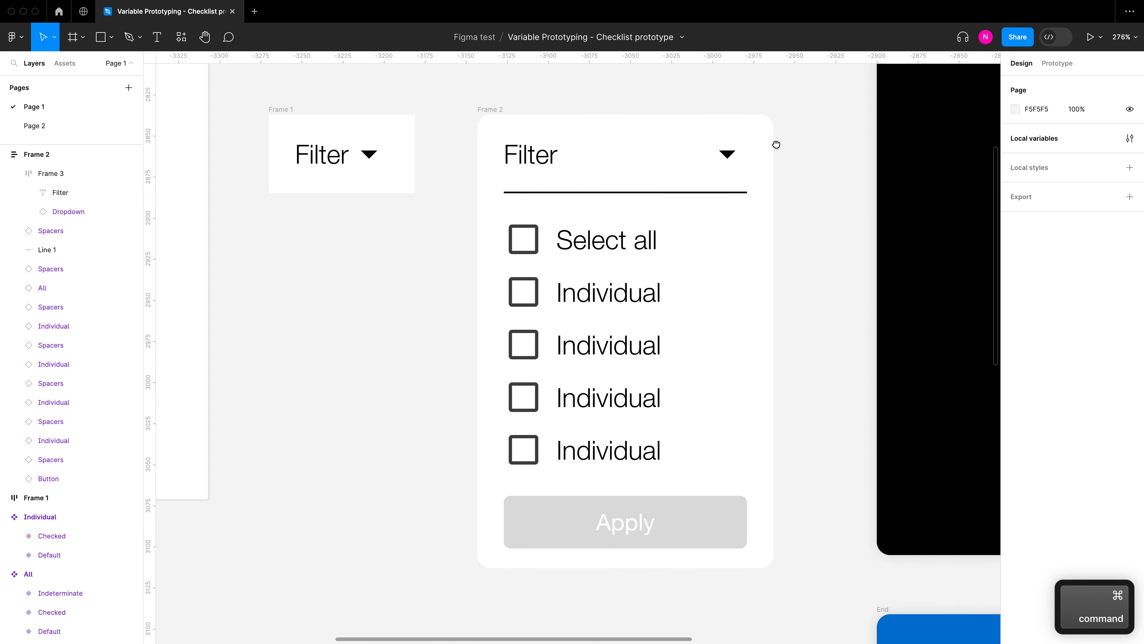
left_click(275, 113)
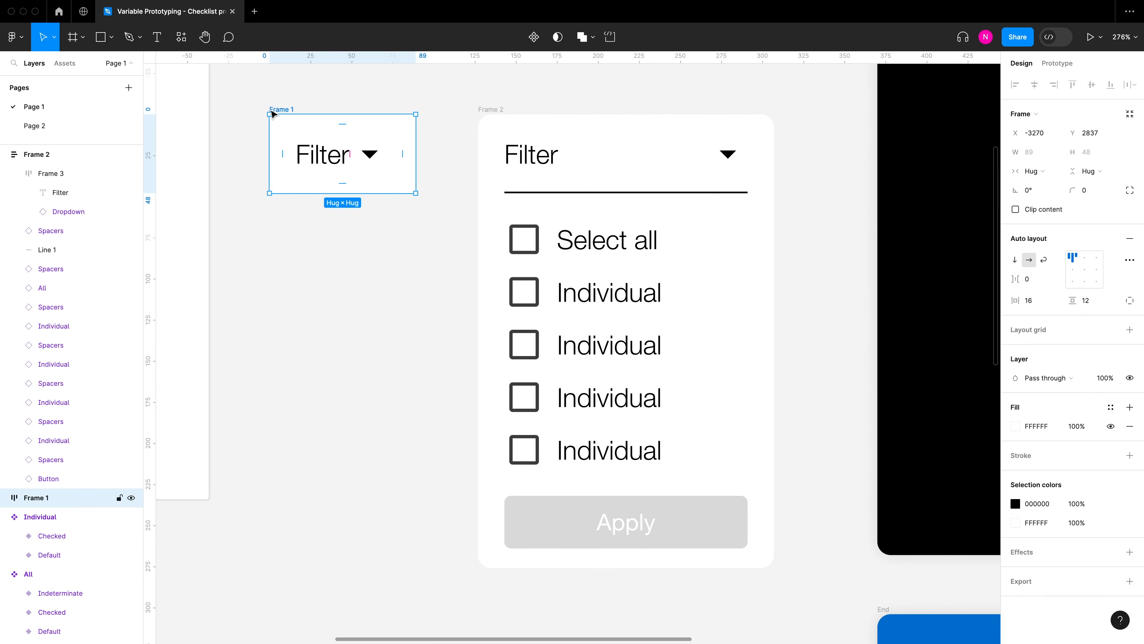
scroll(493, 108, "down", 10)
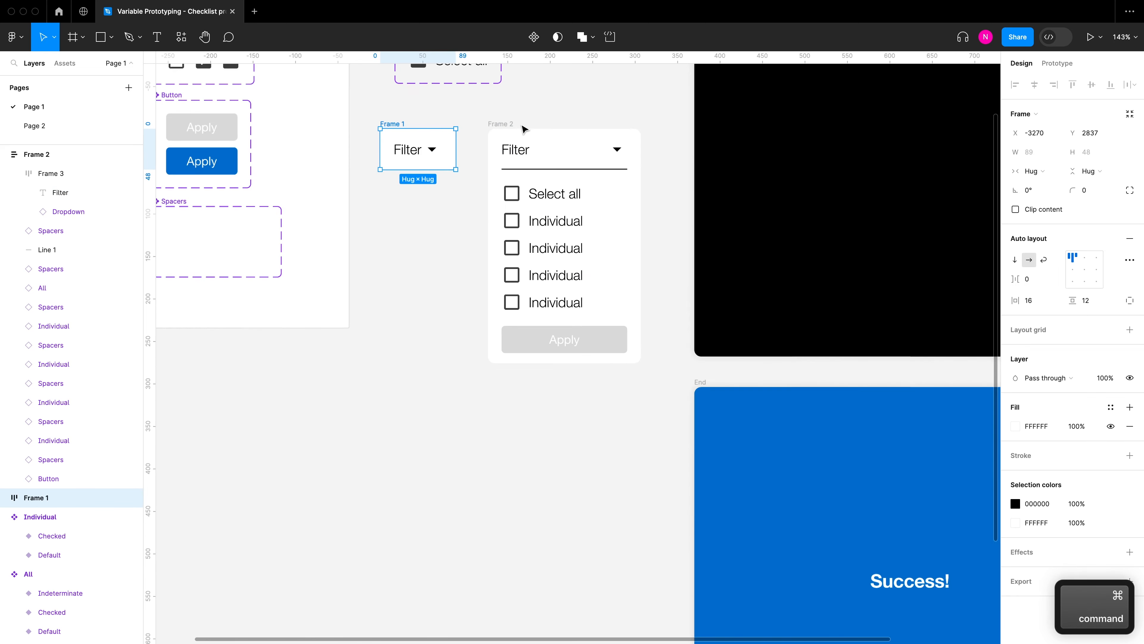
left_click_drag(521, 127, 896, 149)
scroll(346, 242, "down", 1)
left_click(342, 240, "shift")
left_click_drag(836, 151, 550, 153)
left_click(661, 144)
scroll(661, 144, "up", 1)
scroll(661, 144, "up", 5)
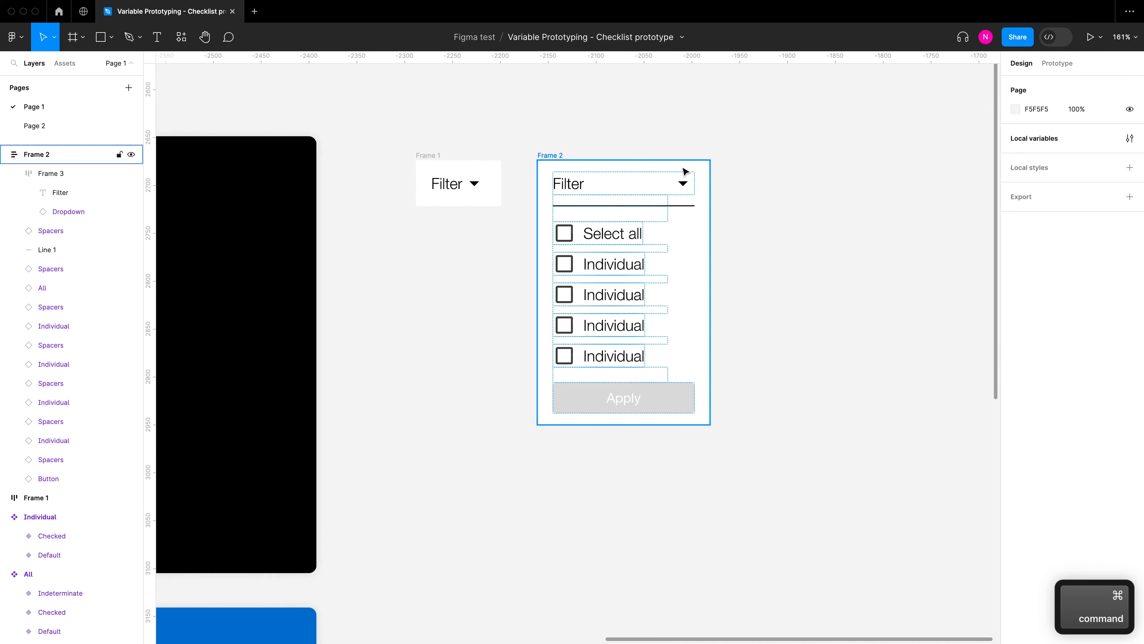
Move Frame 2 horizontally away from Frame 1, and set Frame 1's width to a fixed 180
left_click(267, 155)
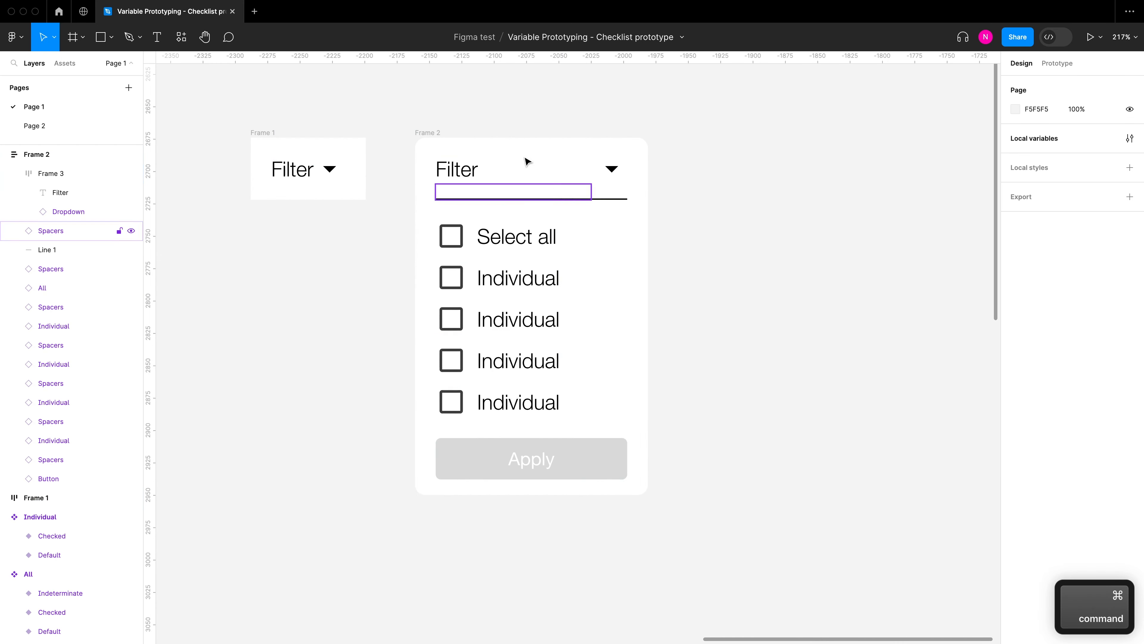
left_click_drag(429, 133, 645, 137)
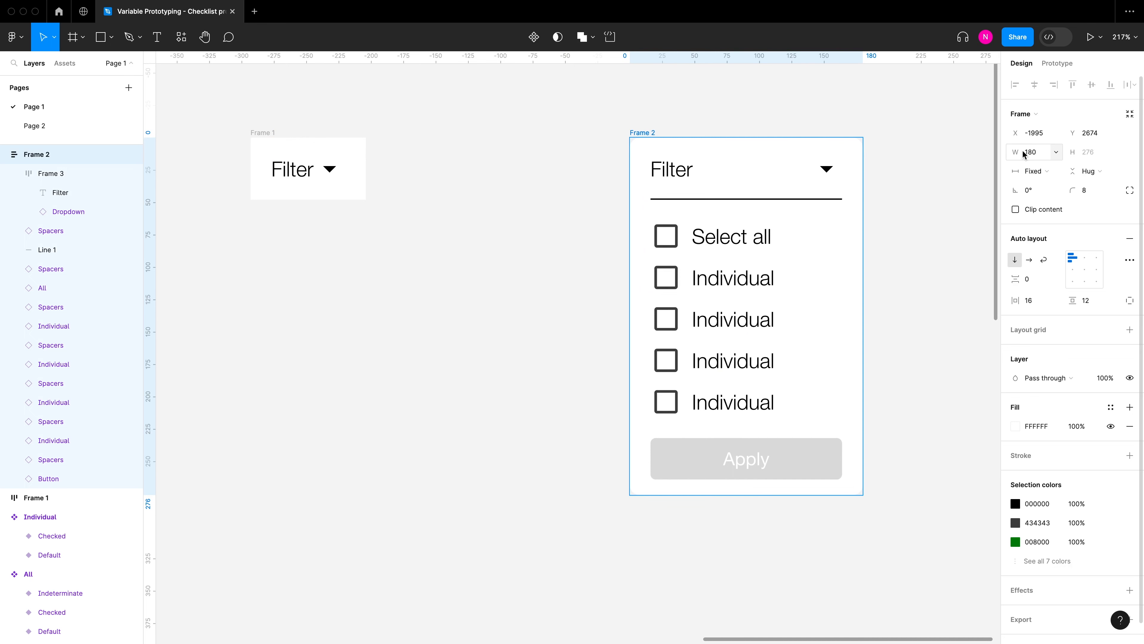
left_click(264, 135)
left_click(1044, 171)
left_click(1048, 159)
left_click(1034, 155)
type("180")
key("Return")
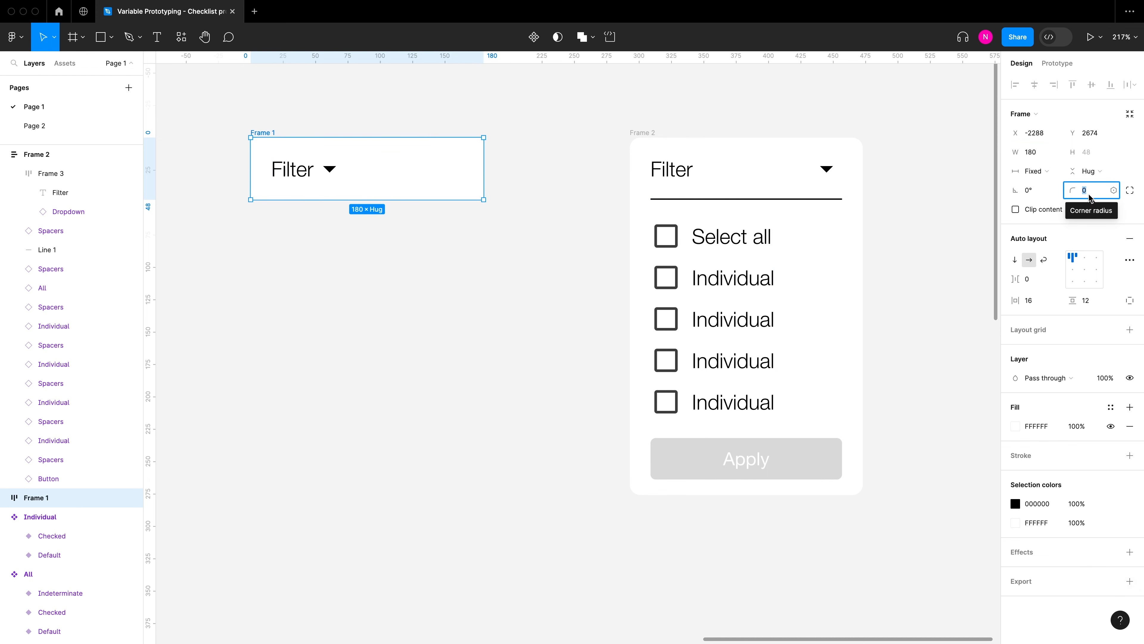
Set Frame 1's corner radius to 8
type("8")
key("Return")
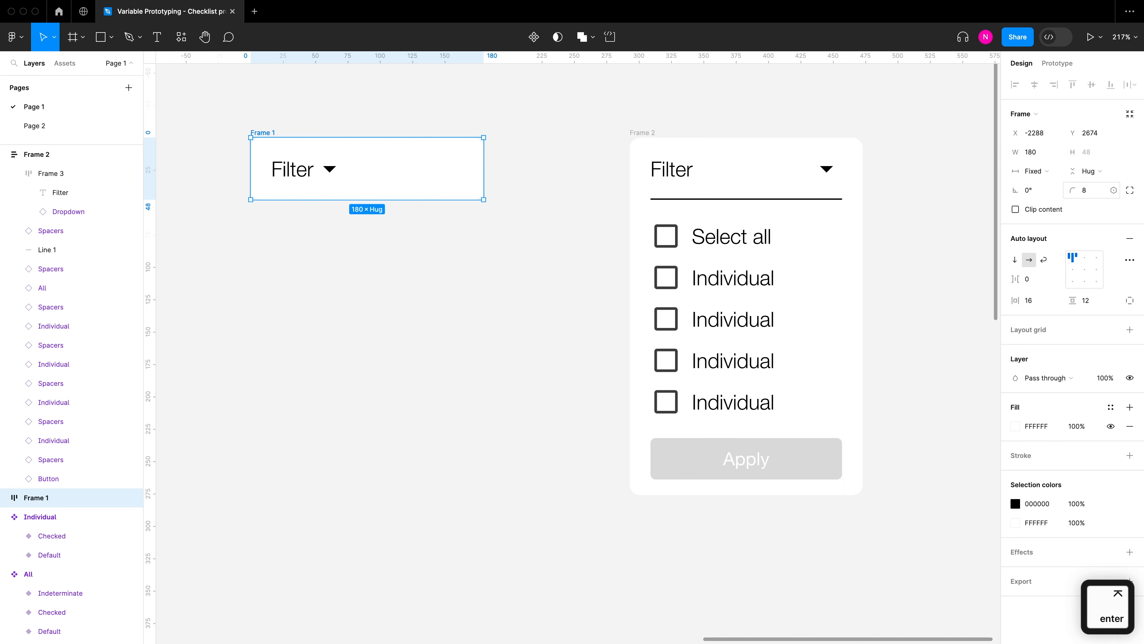
left_click(482, 231)
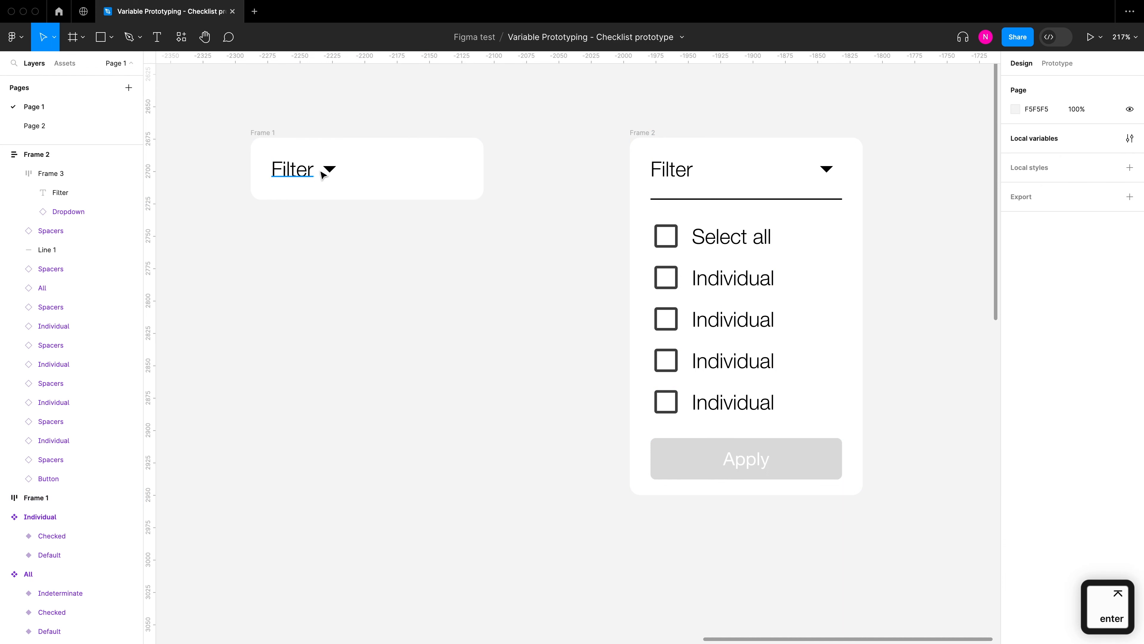
Set the Filter text in Frame 1 to fill the container width, so the arrow sits at the row's far end
left_click(295, 174)
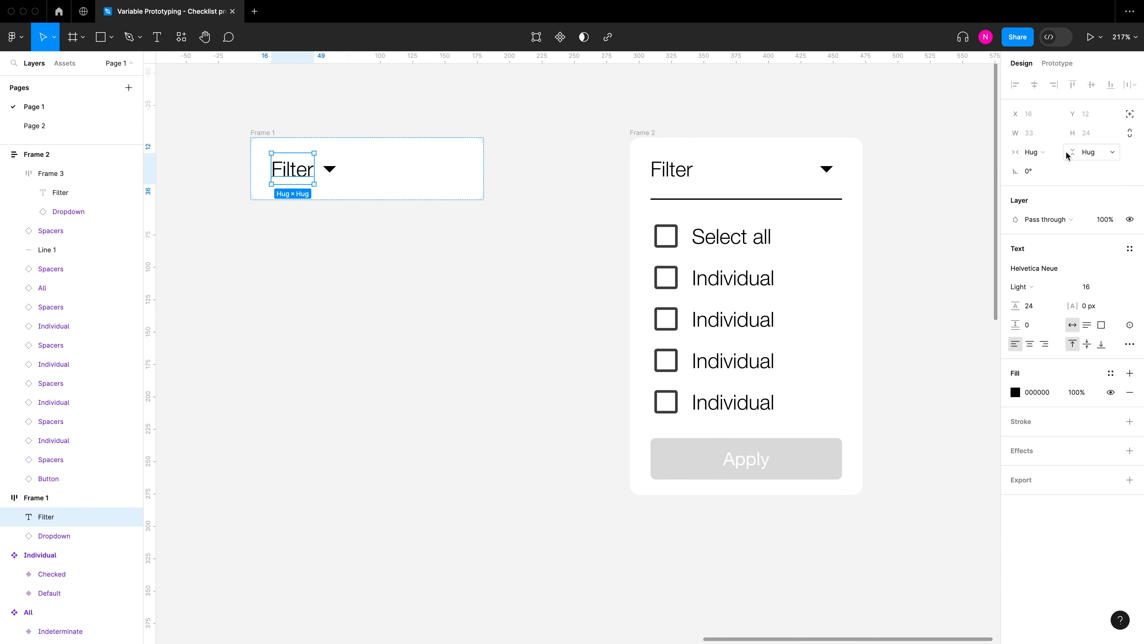
left_click(1052, 158)
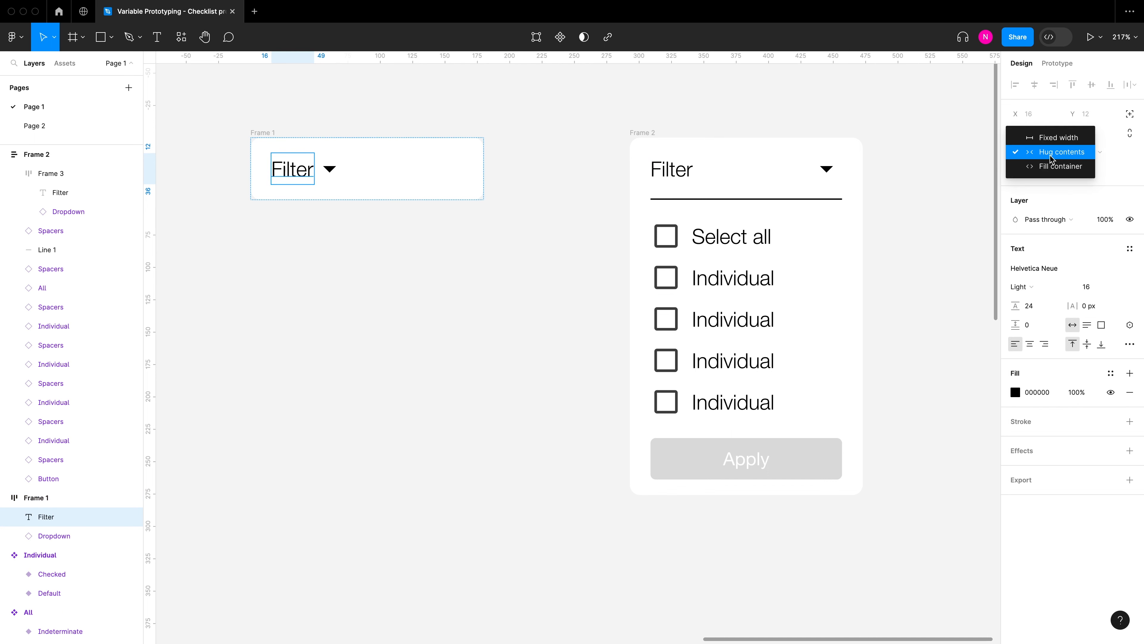
left_click(1054, 170)
left_click(553, 267)
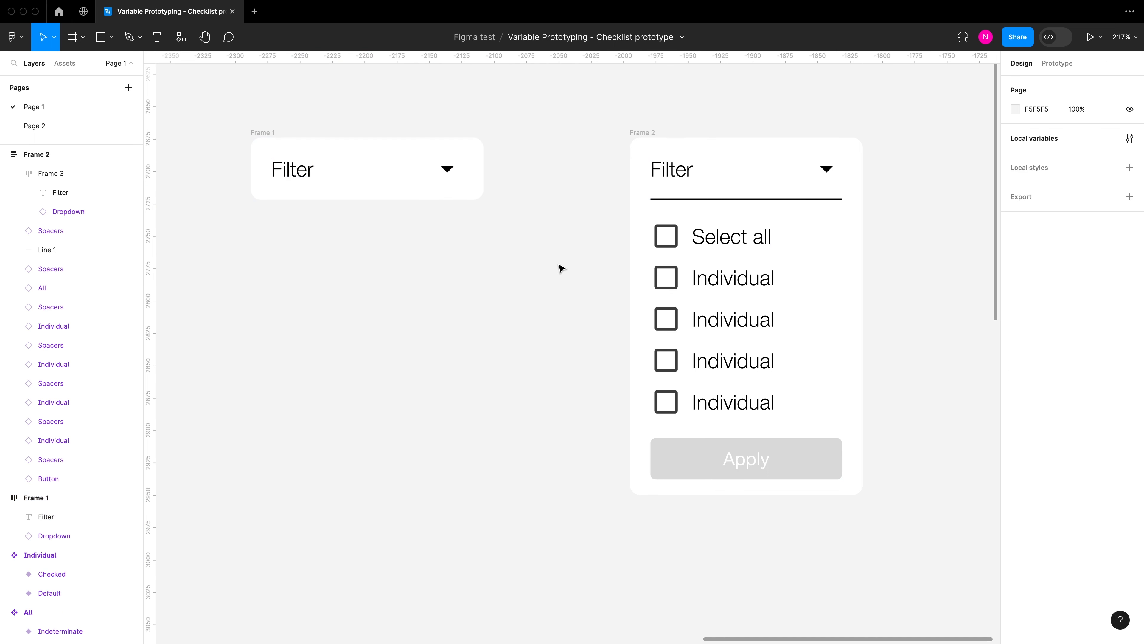
Wrap Frame 1's Filter text and Dropdown arrow in a nested auto layout frame, matching the header structure of Frame 2
left_click(644, 140)
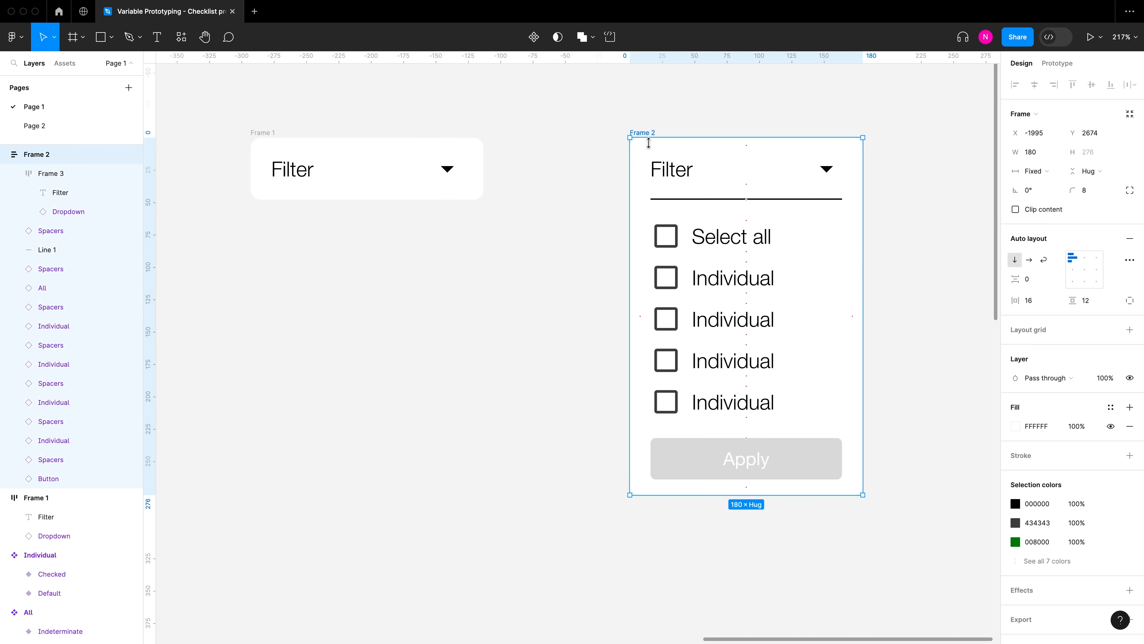
left_click(685, 173)
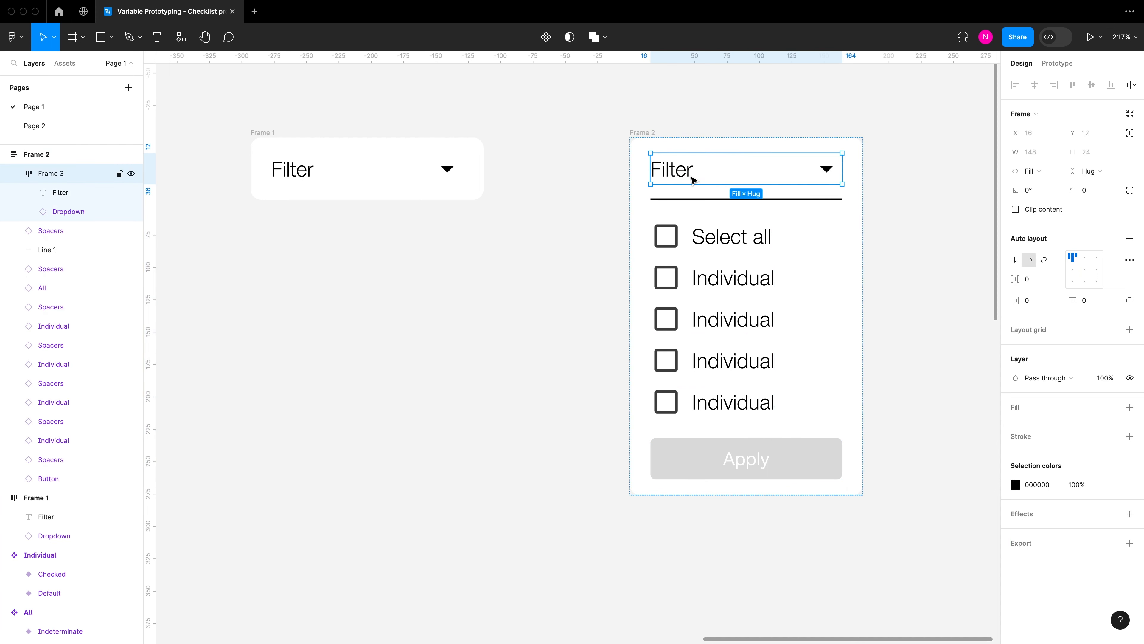
left_click(647, 138)
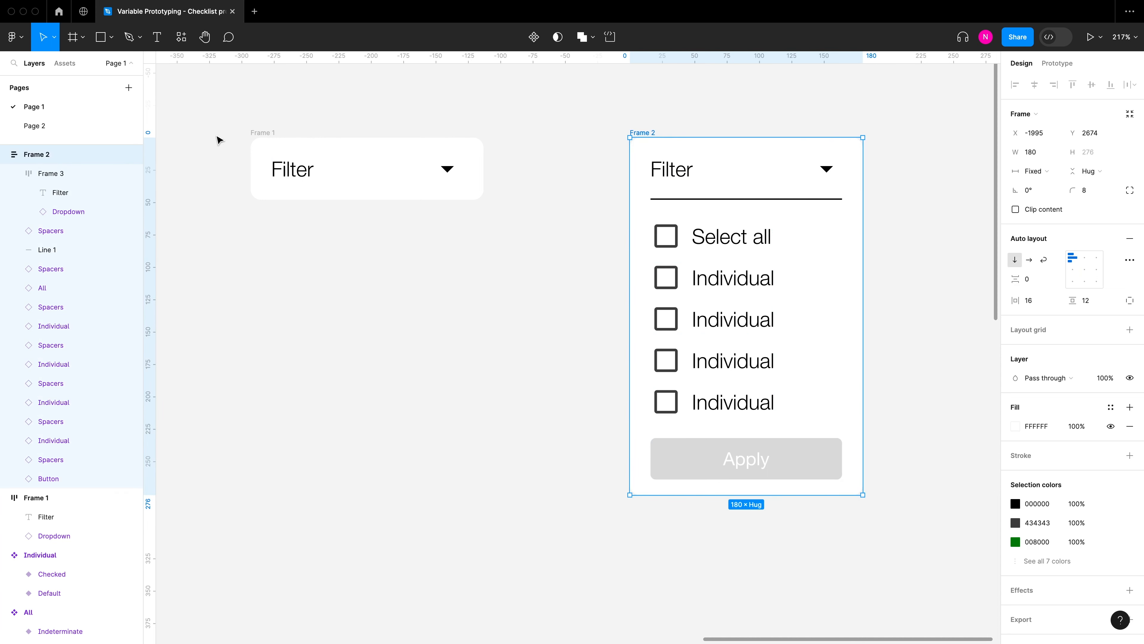
left_click(262, 137)
scroll(263, 163, "left", 1)
left_click(326, 175)
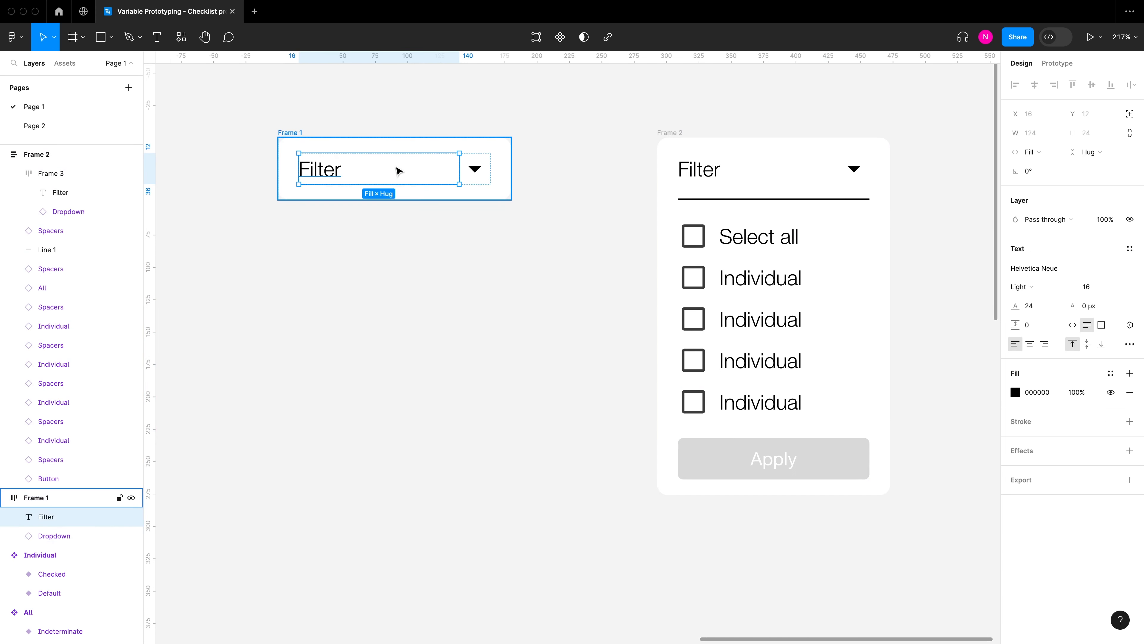
left_click(492, 166, "shift")
right_click(473, 167)
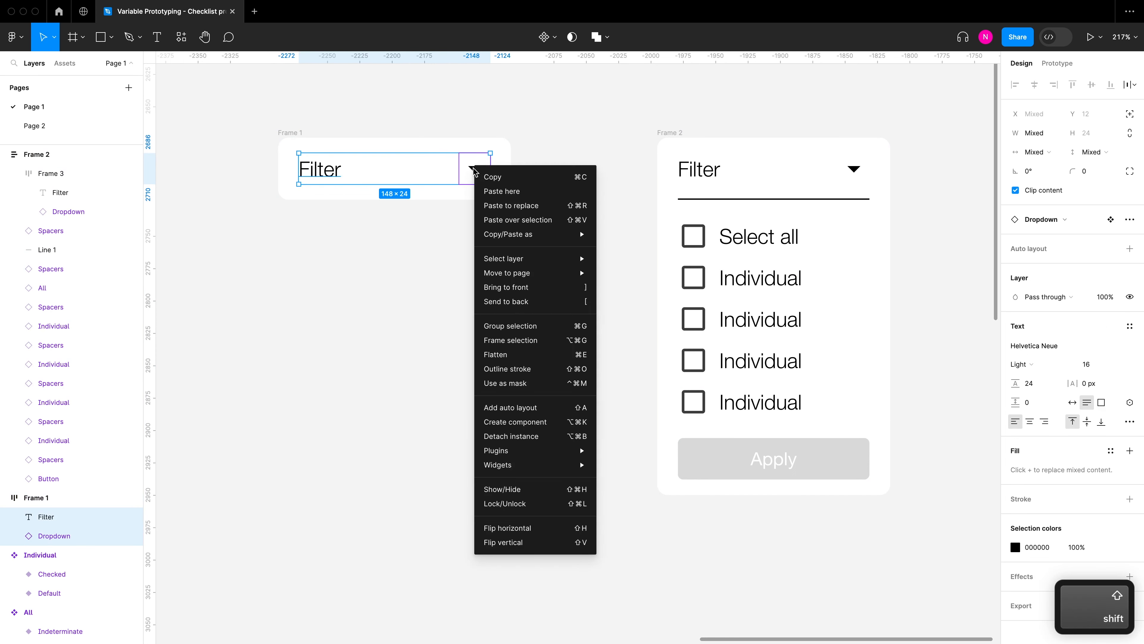
left_click(547, 408)
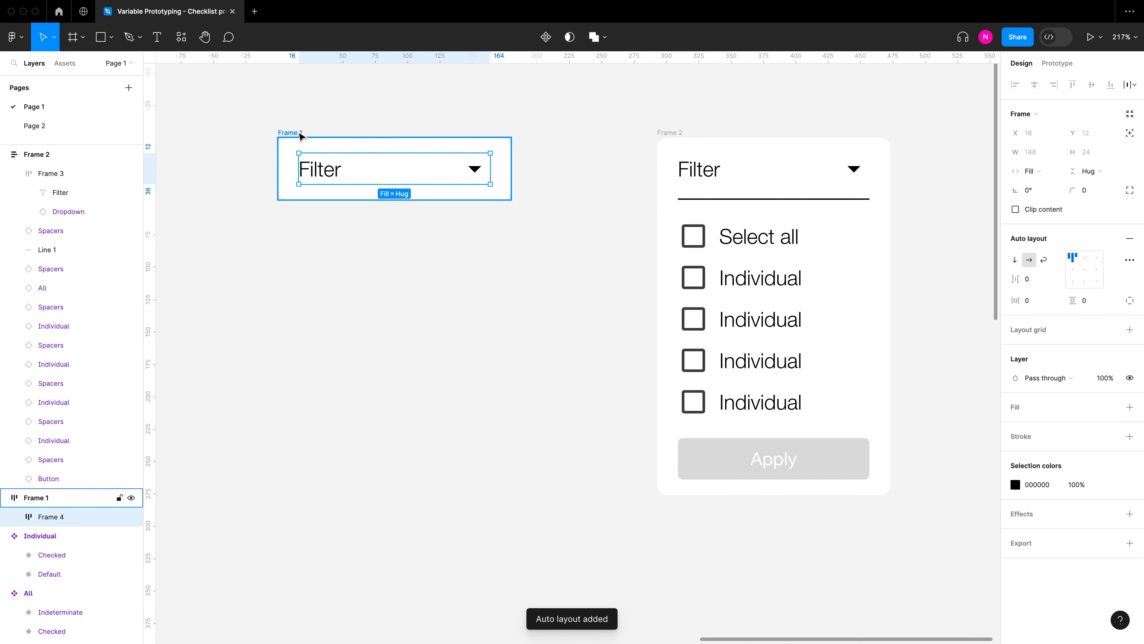
Change Frame 1's auto layout direction to vertical, matching Frame 2
left_click(717, 172)
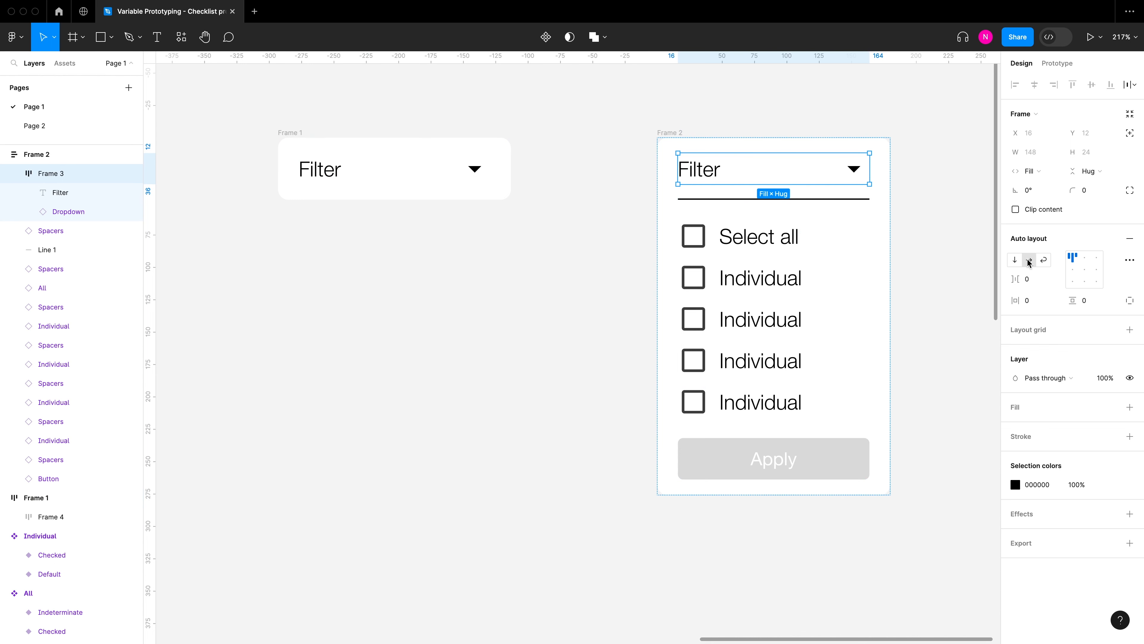
left_click(670, 132)
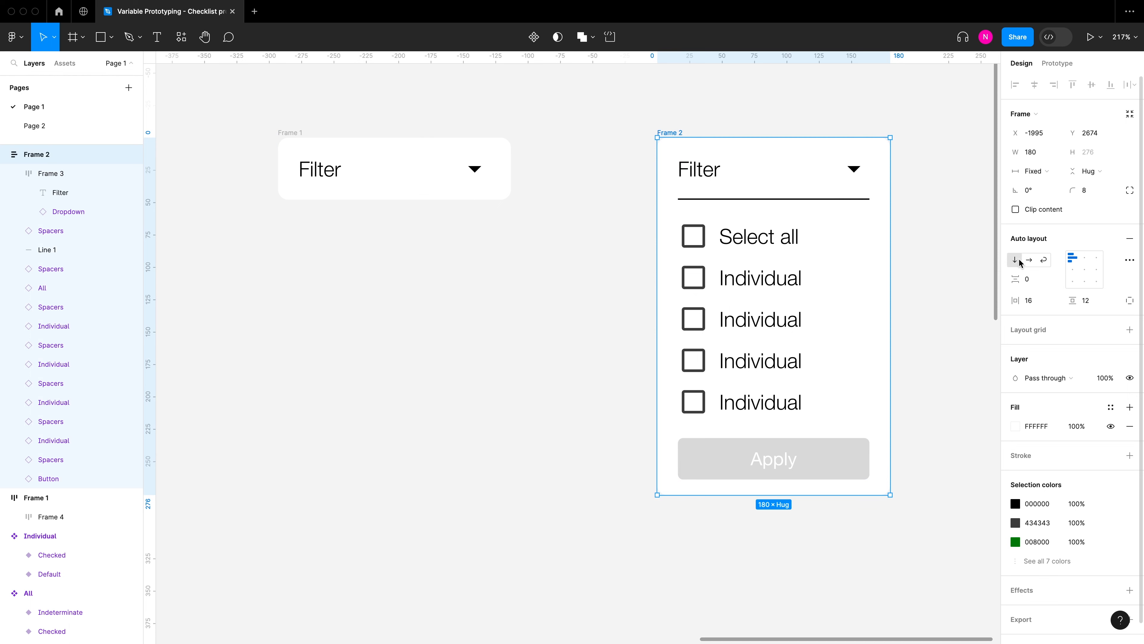
left_click(335, 172)
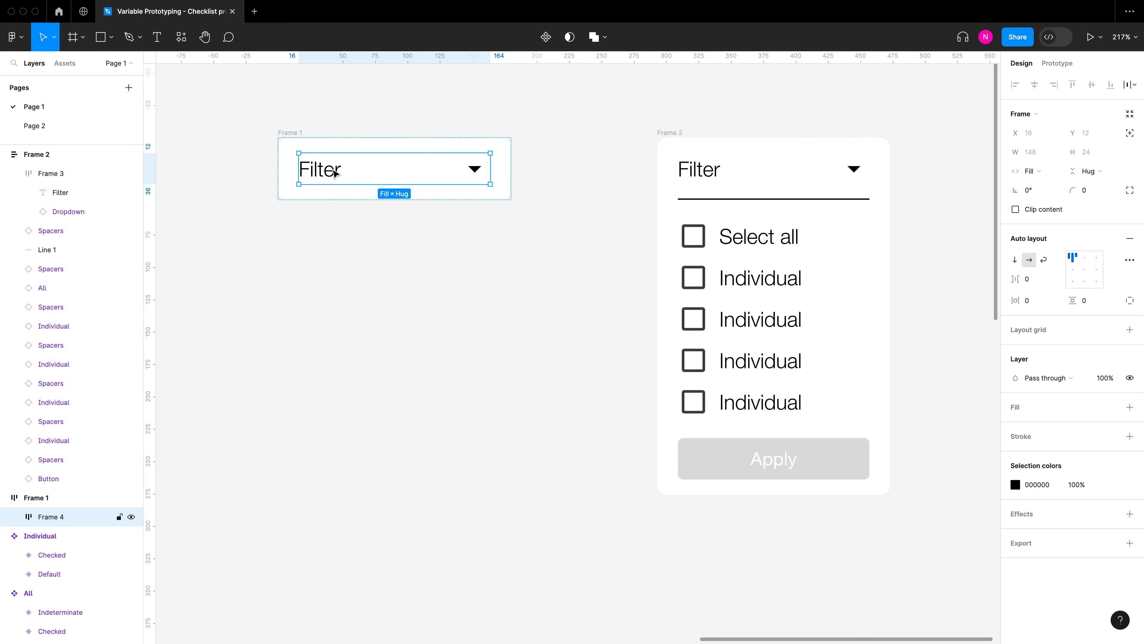
left_click(313, 141)
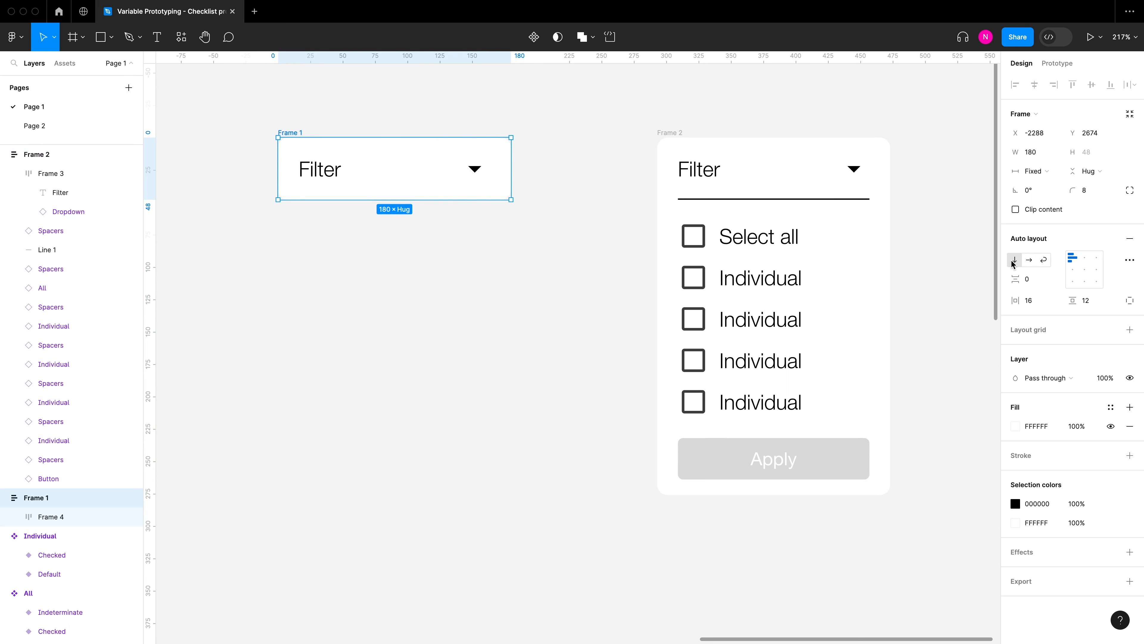
Rename the nested header frame inside Frame 1 as "Frame 3", the same layer name used in Frame 2
left_click(748, 169)
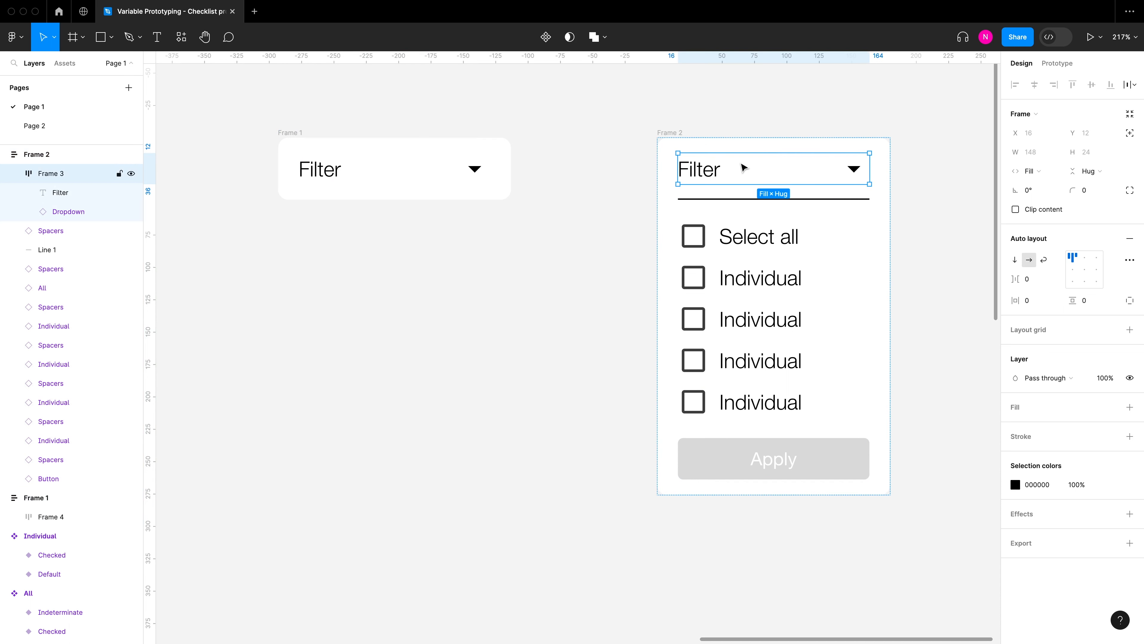
left_click(318, 168)
double_click(65, 518)
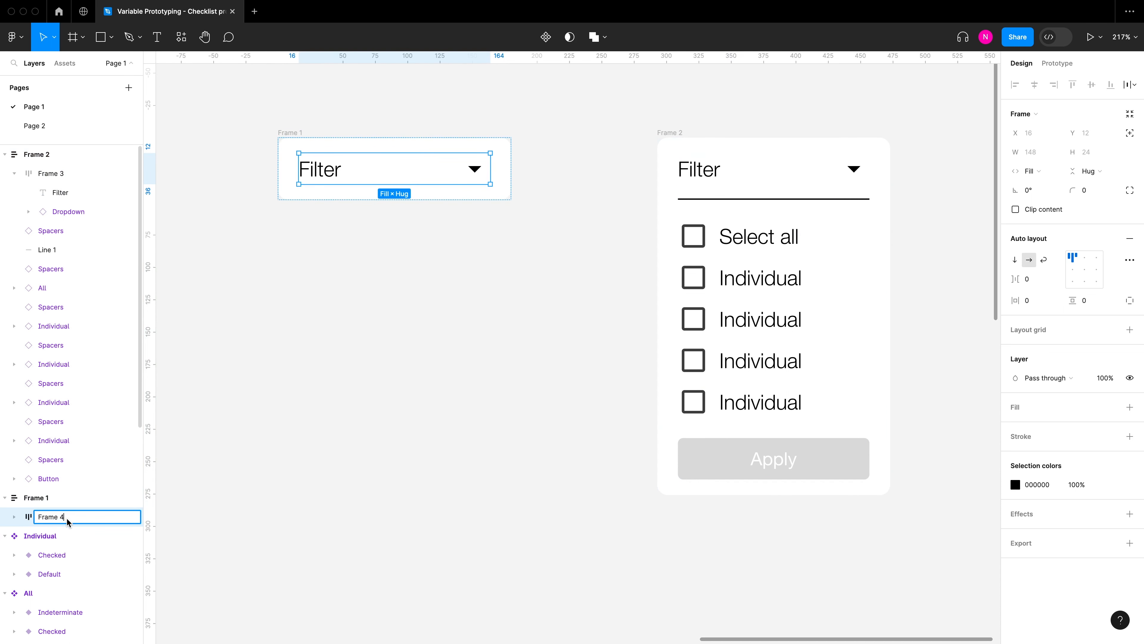
key("BackSpace")
type("3")
left_click(242, 474)
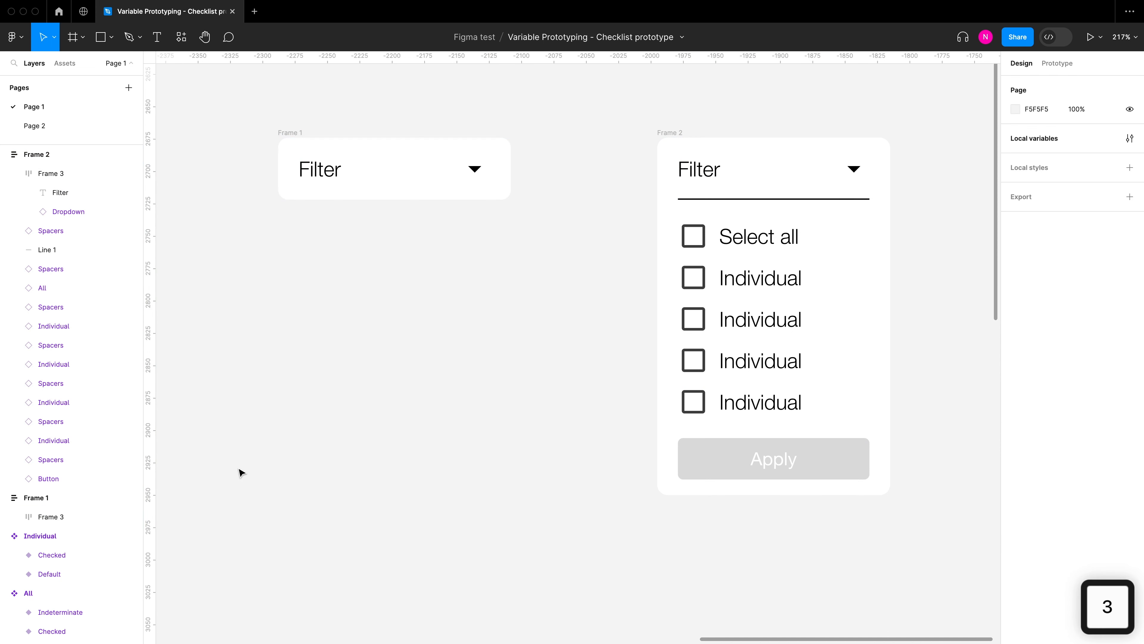
Move Frame 2 closer to Frame 1, keeping their upper edges level
left_click(676, 137)
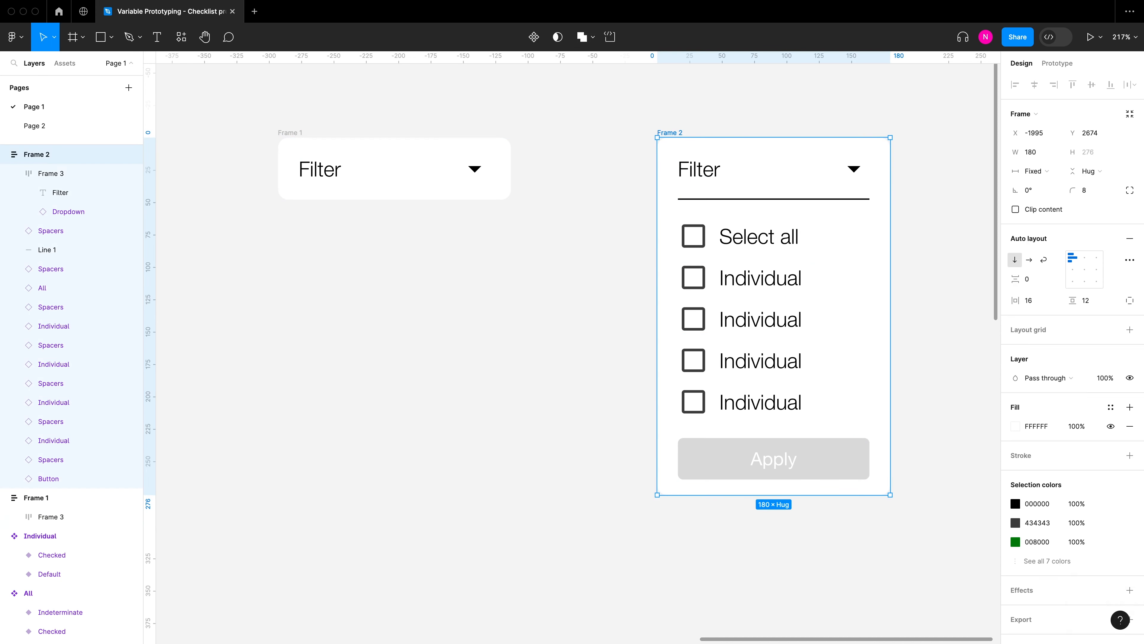
left_click(302, 132)
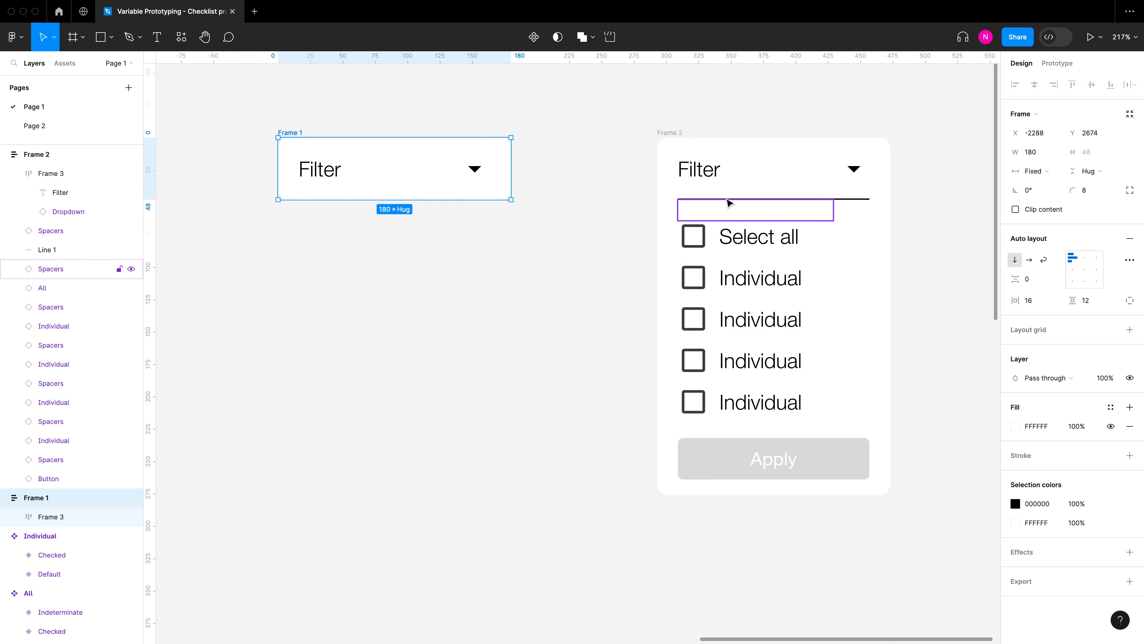
left_click_drag(672, 137, 552, 130)
left_click(594, 123)
Rename Frame 1 as "Filter component/closed" and copy that name
double_click(289, 132)
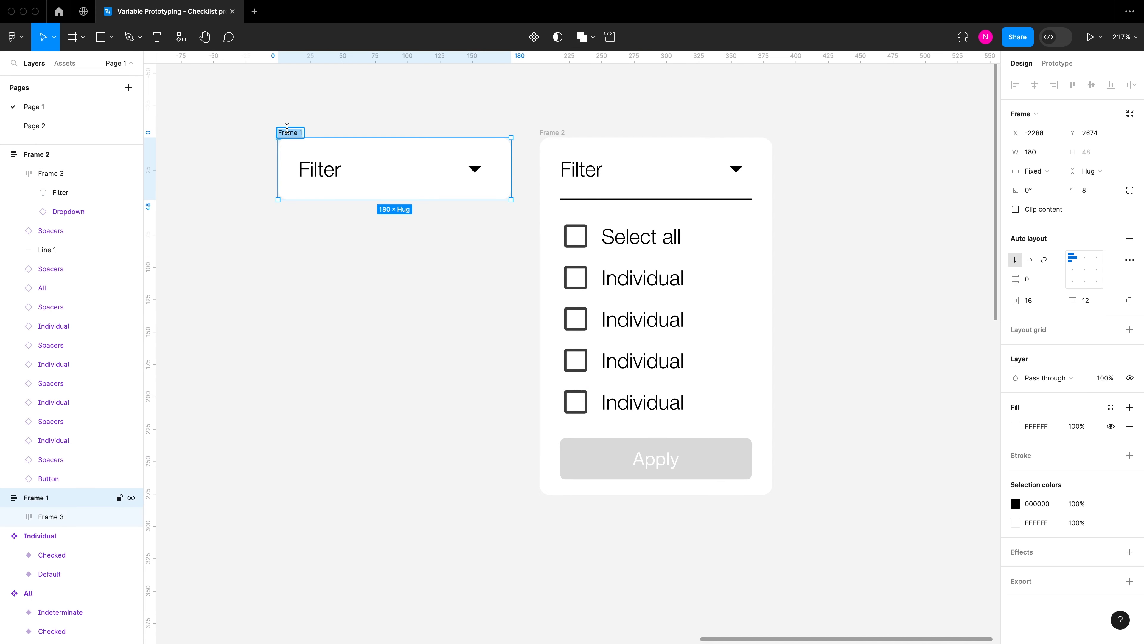
type("Filter ")
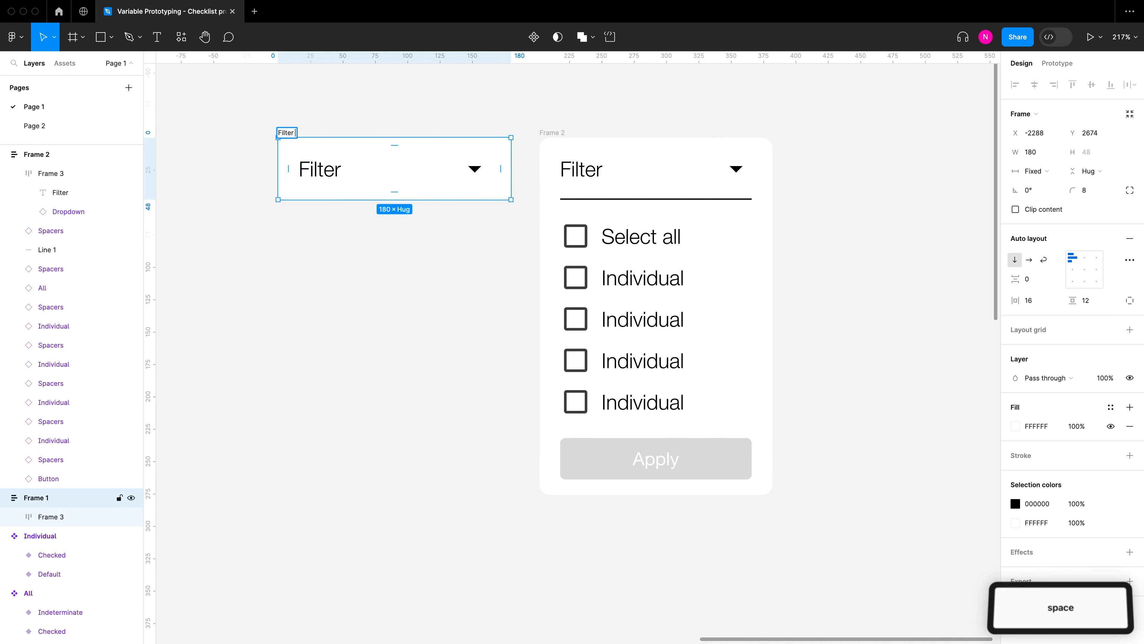
type("com")
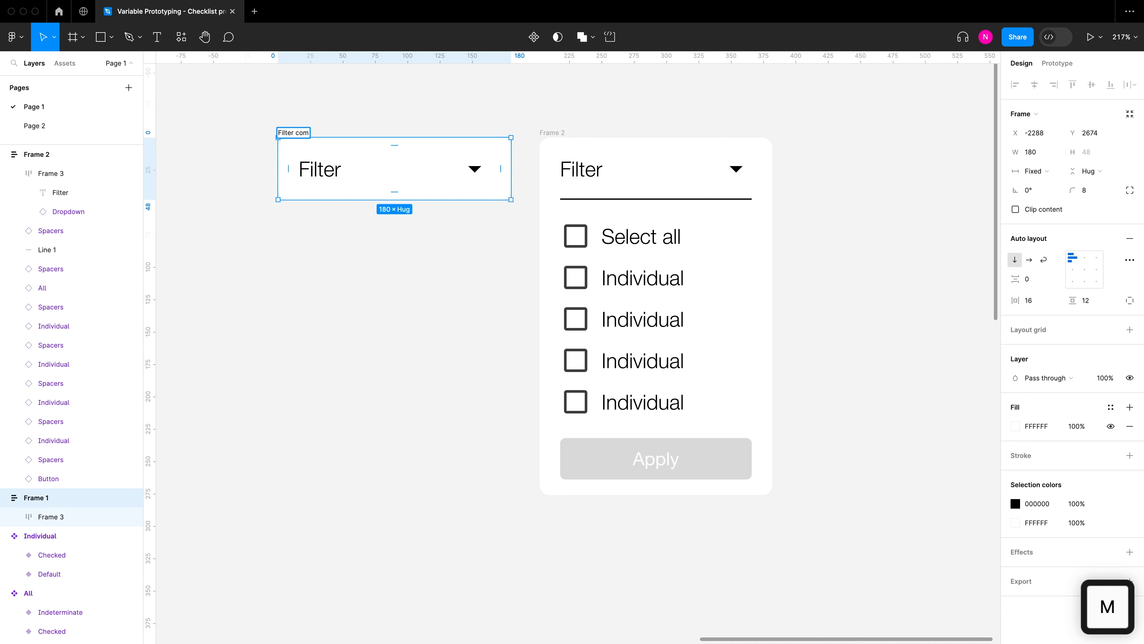
type("ponent/c")
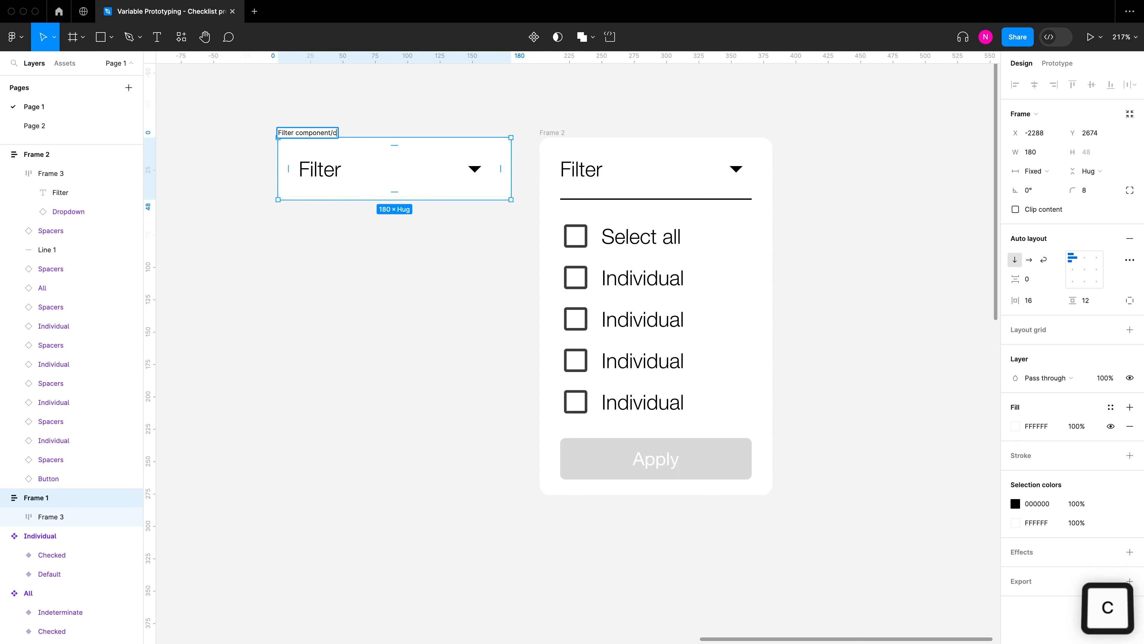
type("losed")
key("super+a")
key("super+c")
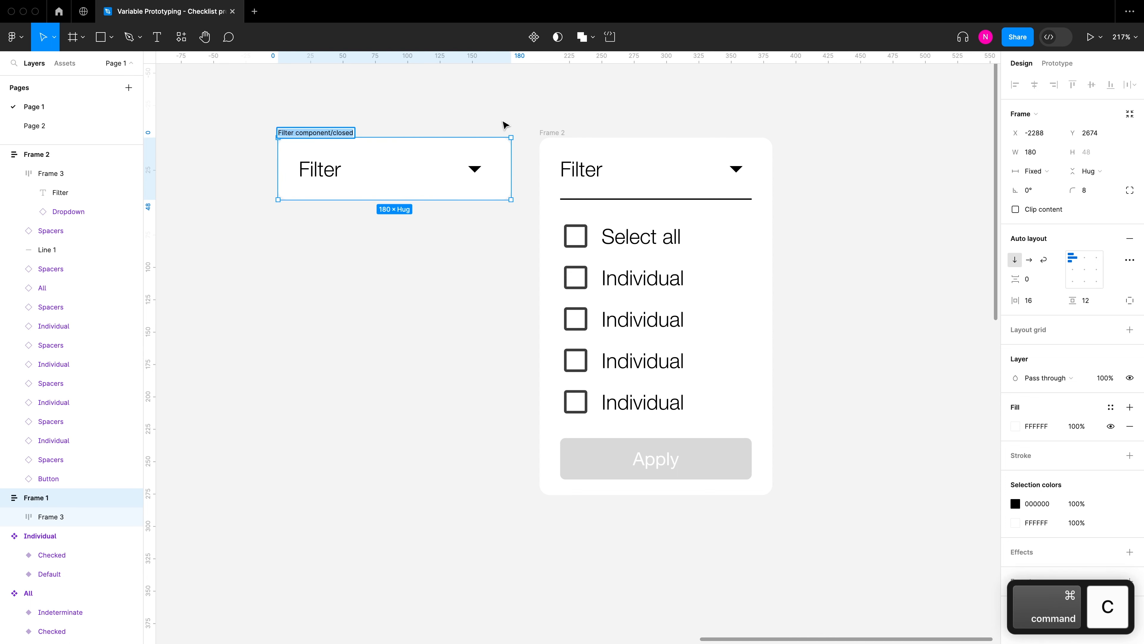
Rename Frame 2 as "Filter component/open", reusing the copied name
left_click(557, 132)
double_click(557, 133)
key("super+v")
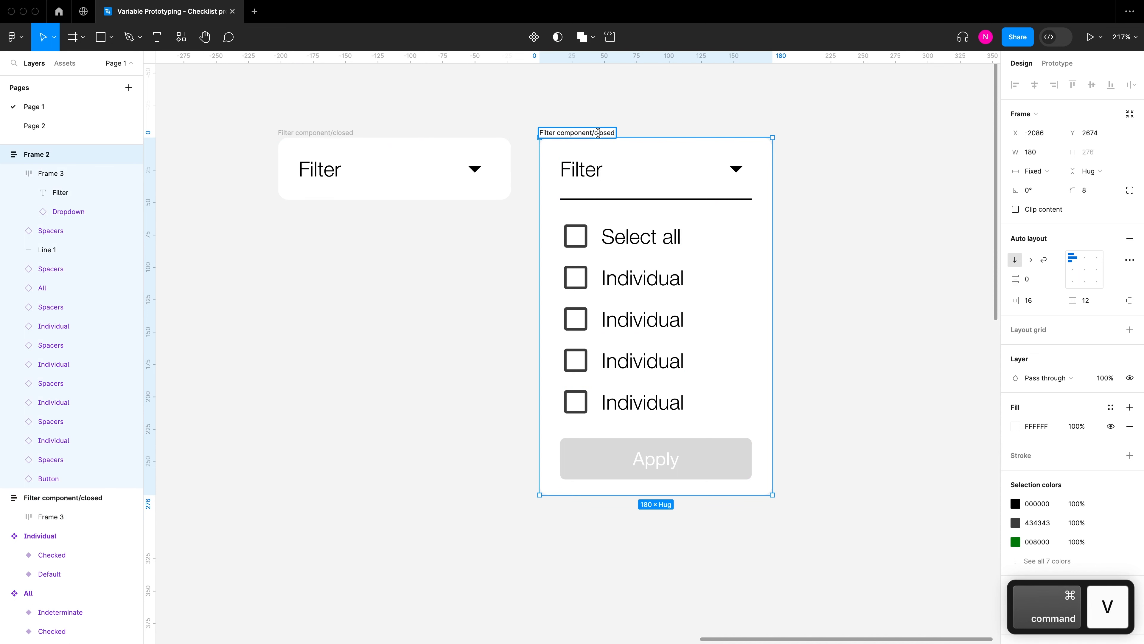
key("BackSpace")
key("BackSpace")
type("open")
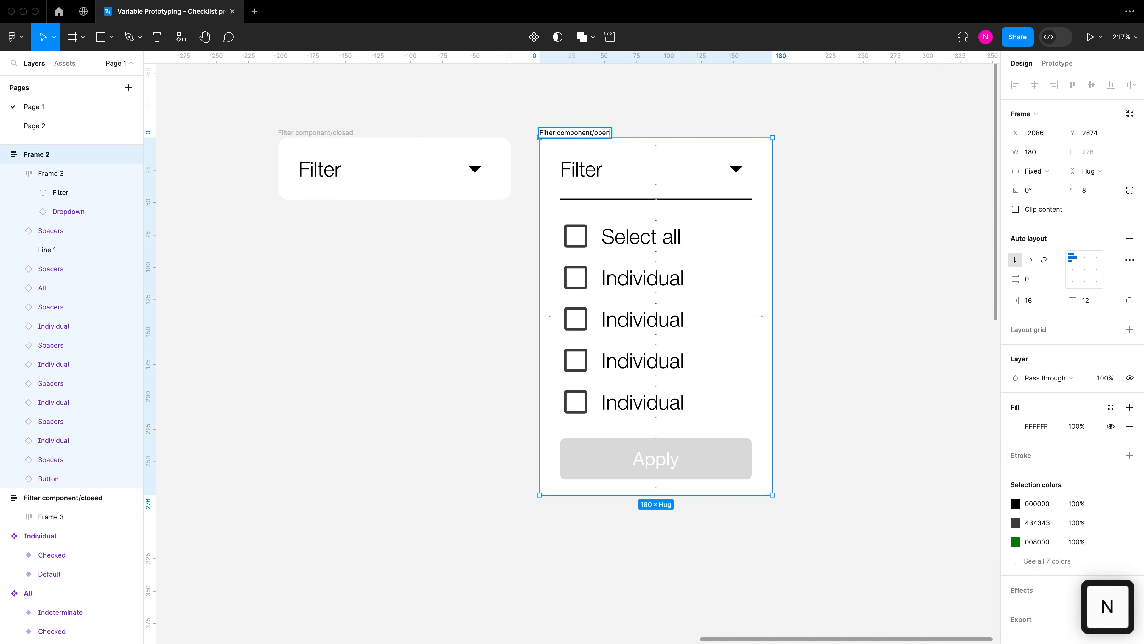
left_click(657, 121)
Move the Filter component/open frame into the middle of the black Start frame, at X 164, Y 90
scroll(659, 121, "down", 5)
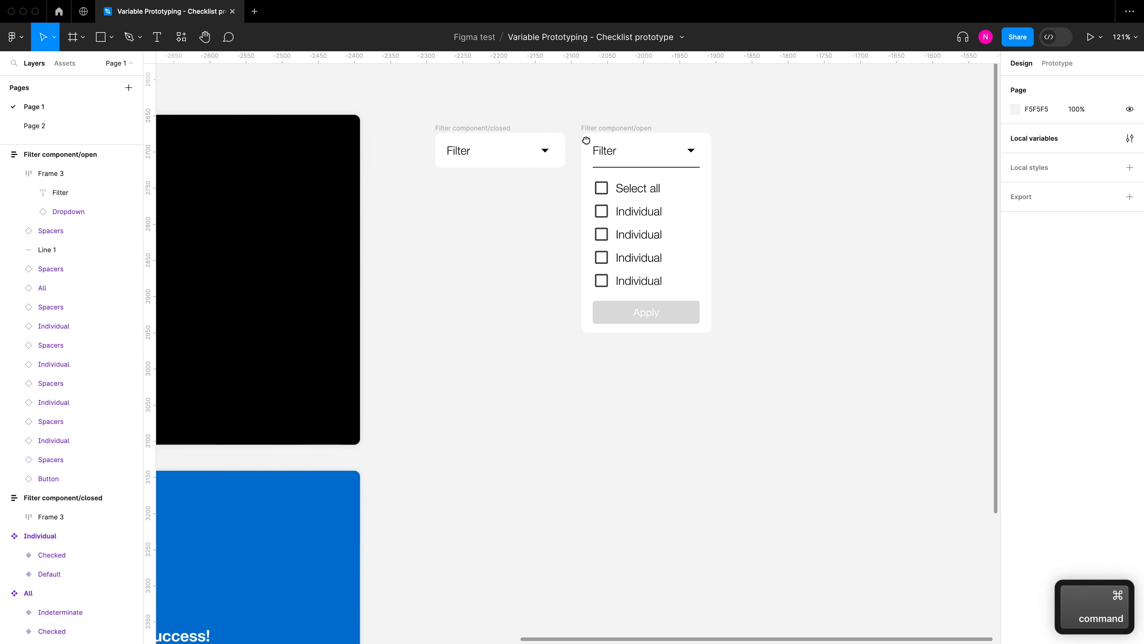
left_click_drag(585, 141, 779, 116)
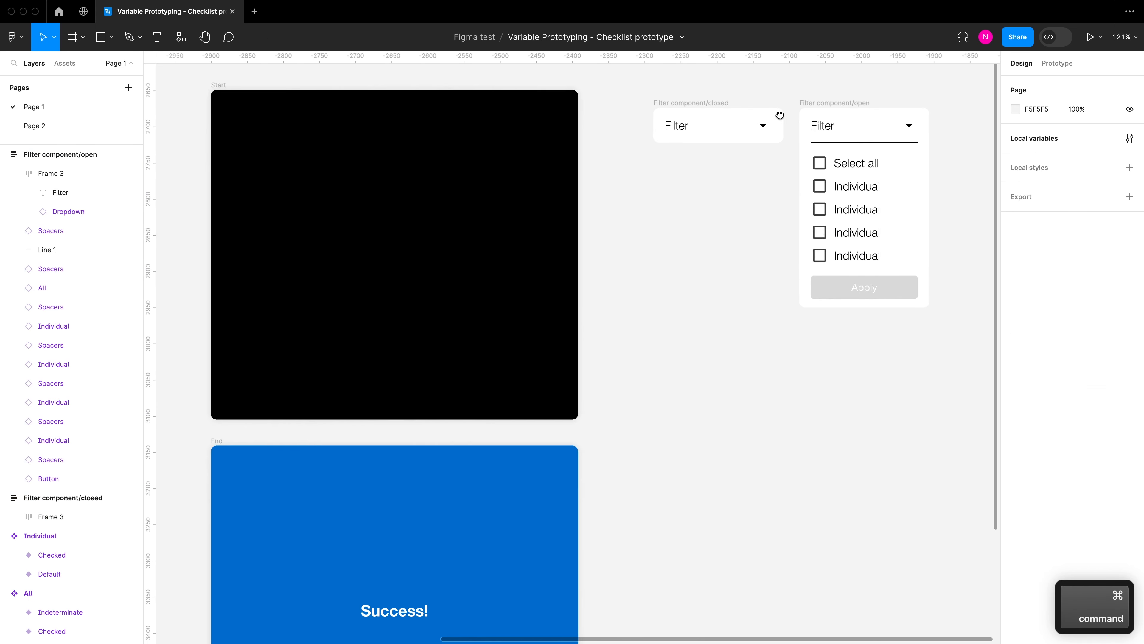
left_click(836, 114)
left_click_drag(827, 165, 669, 219)
left_click_drag(309, 166, 367, 155)
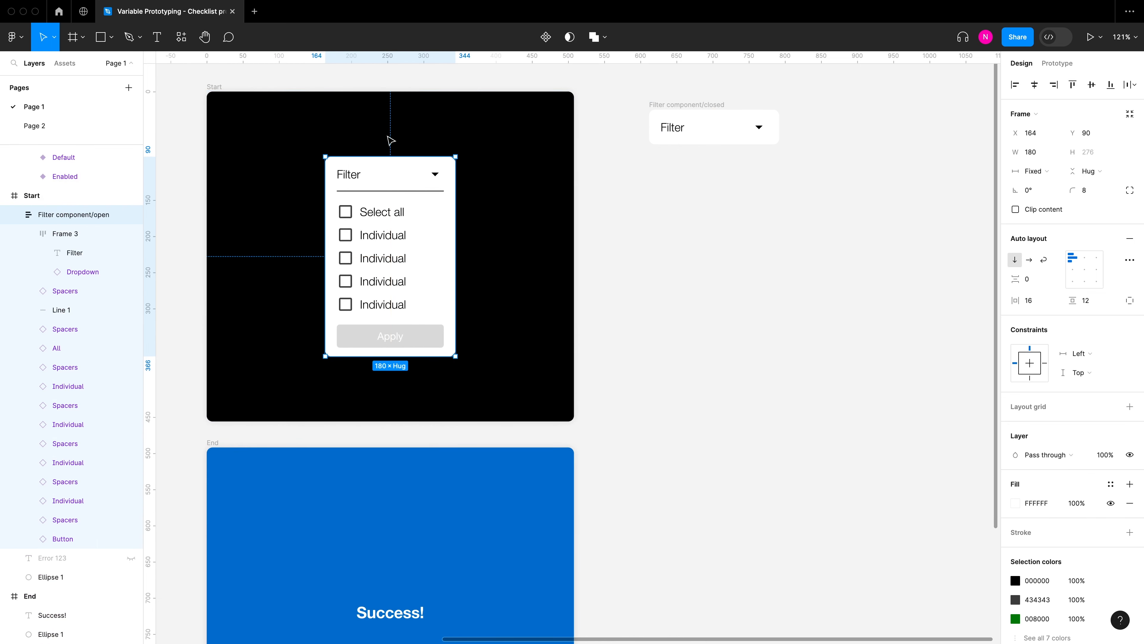
Center the Filter component/open frame horizontally and vertically within the Start frame
scroll(271, 146, "up", 3, "super")
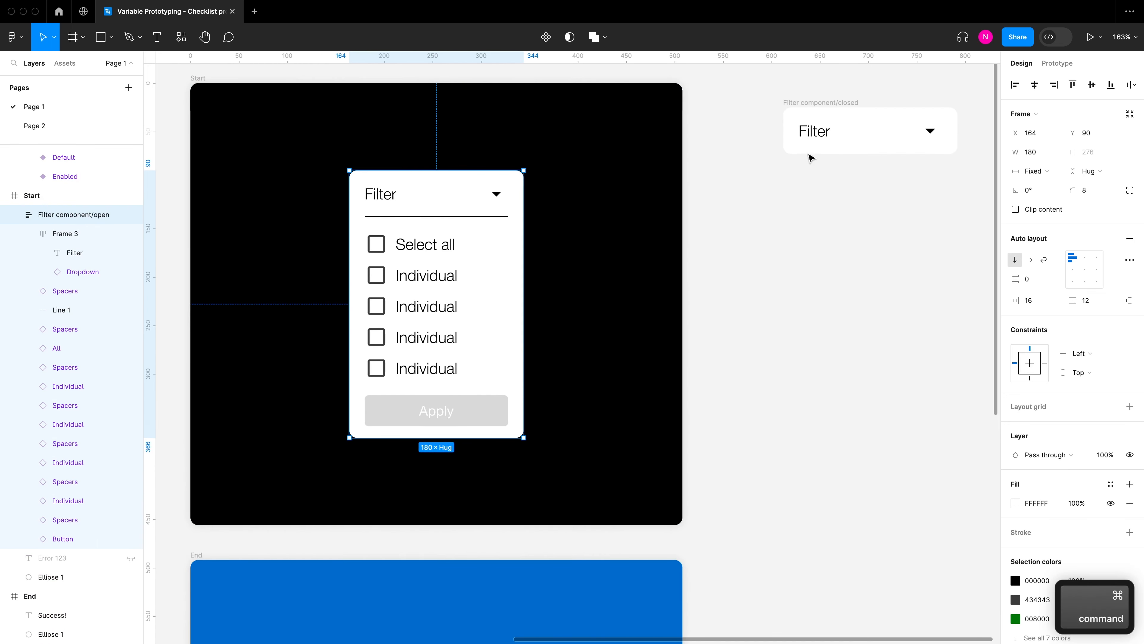
left_click(1035, 85)
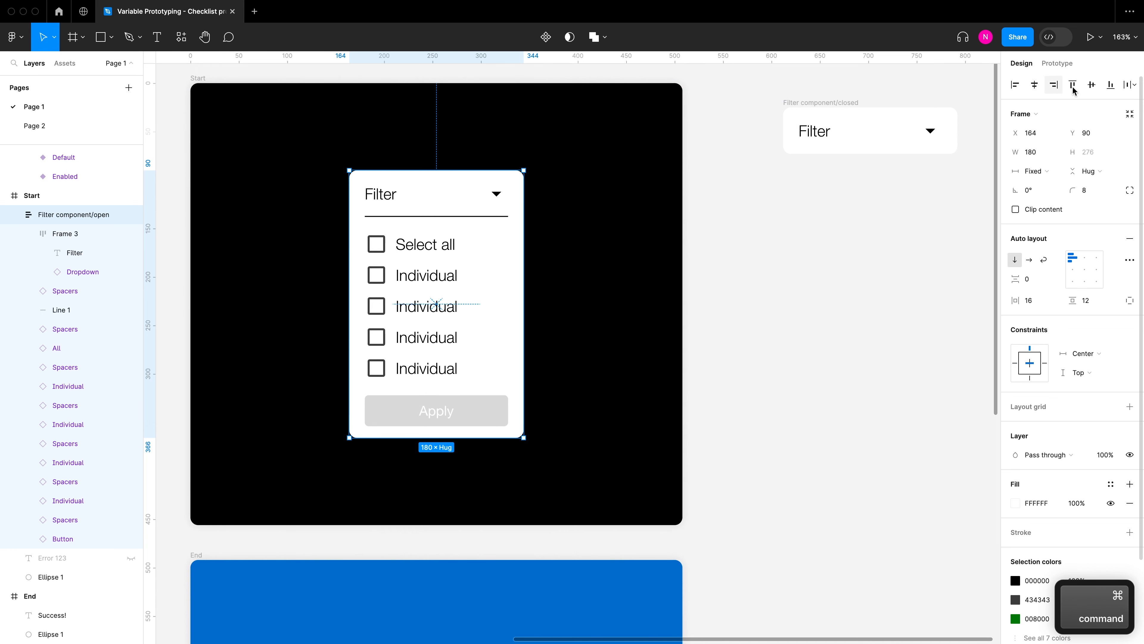
left_click(1090, 85)
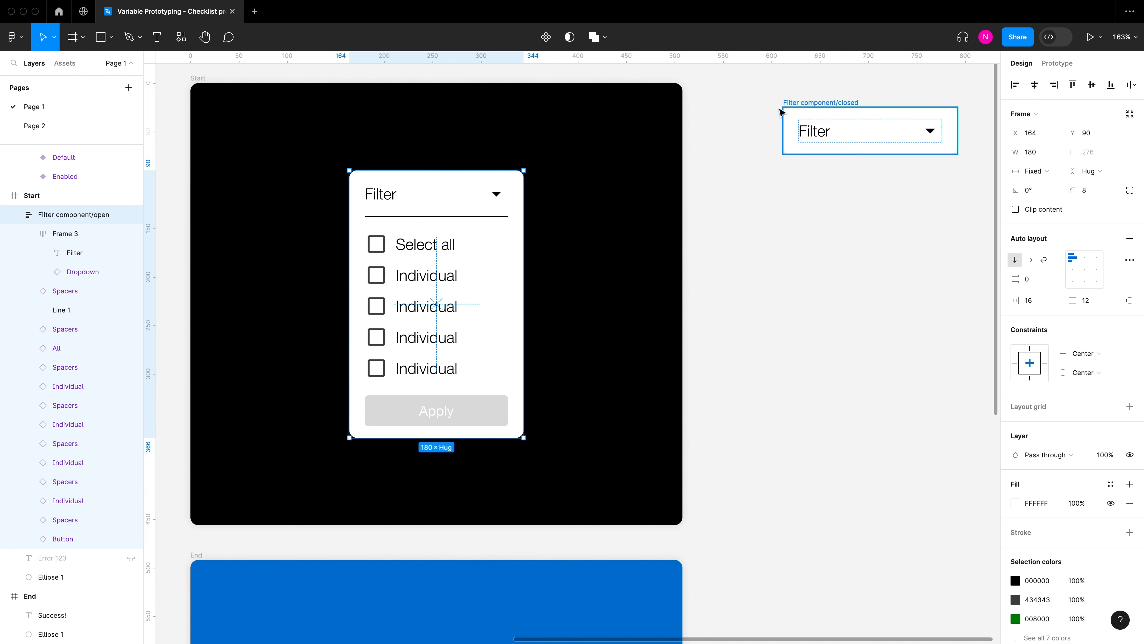
Move the Filter component/closed frame into the Start frame at Y 90 and take Filter component/open out, beside Start
left_click_drag(800, 104, 608, 186)
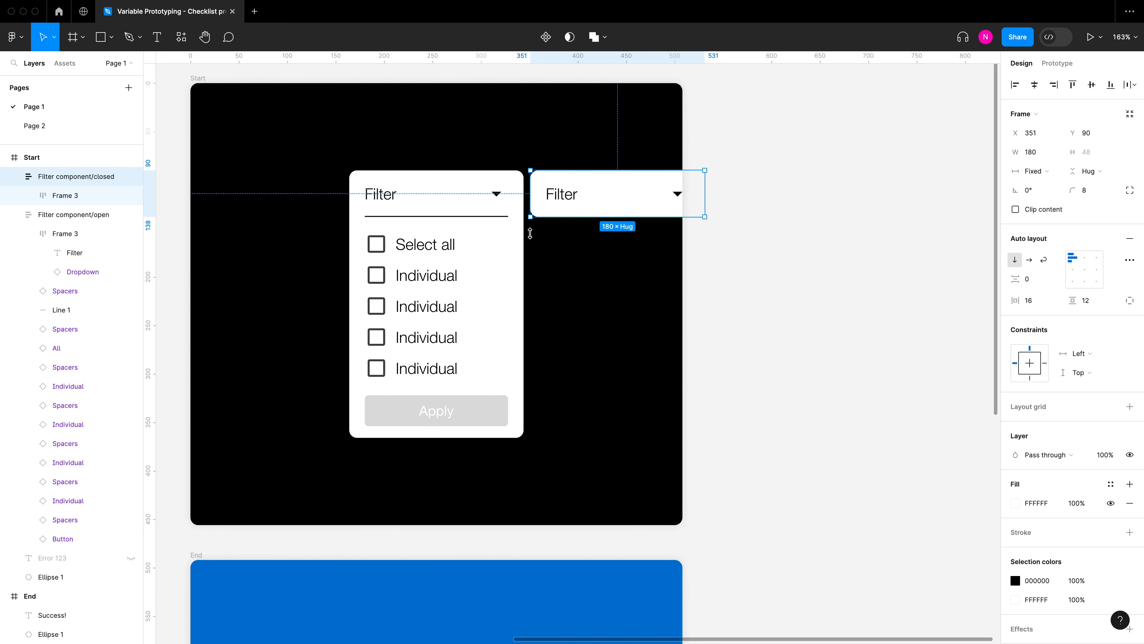
left_click_drag(508, 265, 909, 261)
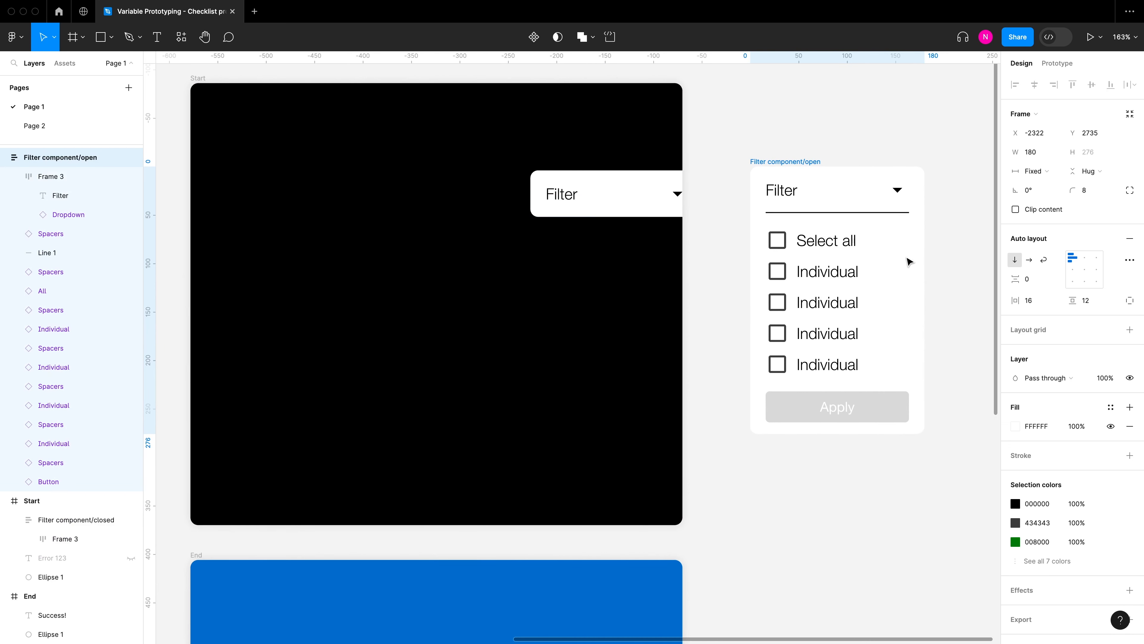
Center the closed filter frame horizontally in Start and level the upper edge of the open filter frame with it
left_click(613, 192)
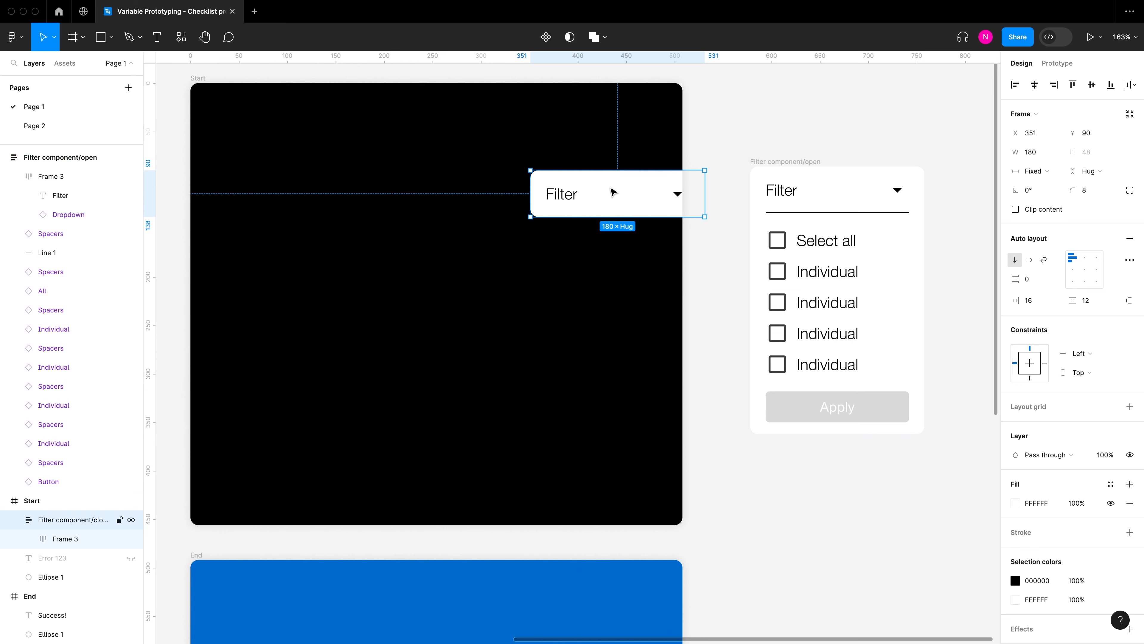
left_click(1036, 87)
left_click_drag(781, 163, 785, 169)
left_click(779, 141)
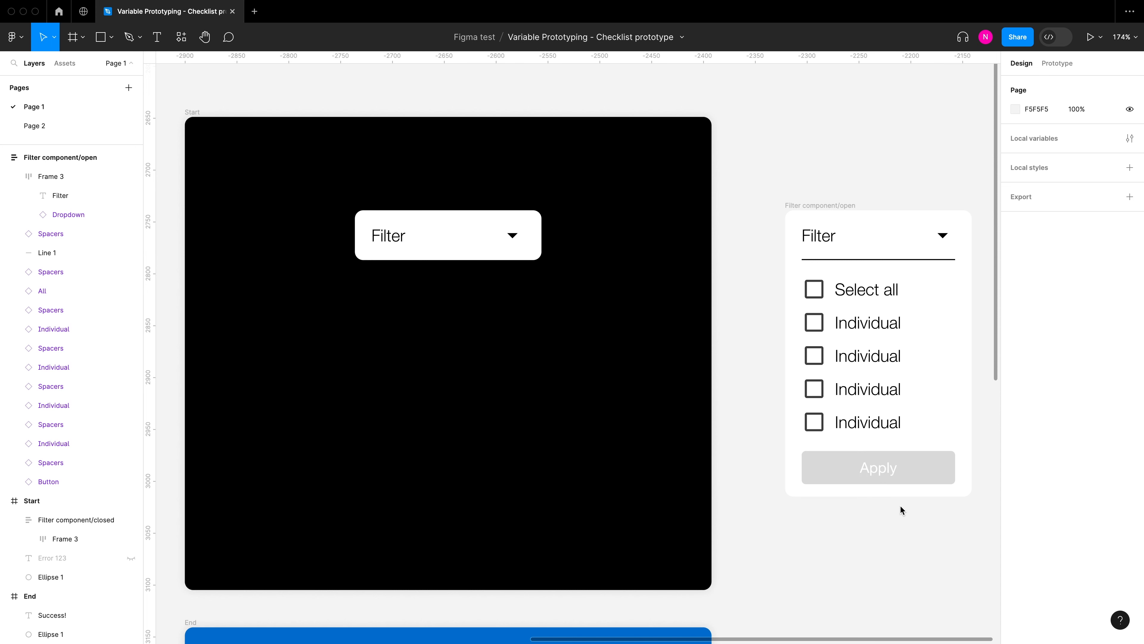
Relabel the first Individual checkbox in the open filter frame as "Option 1" and copy that text
scroll(901, 494, "right", 5)
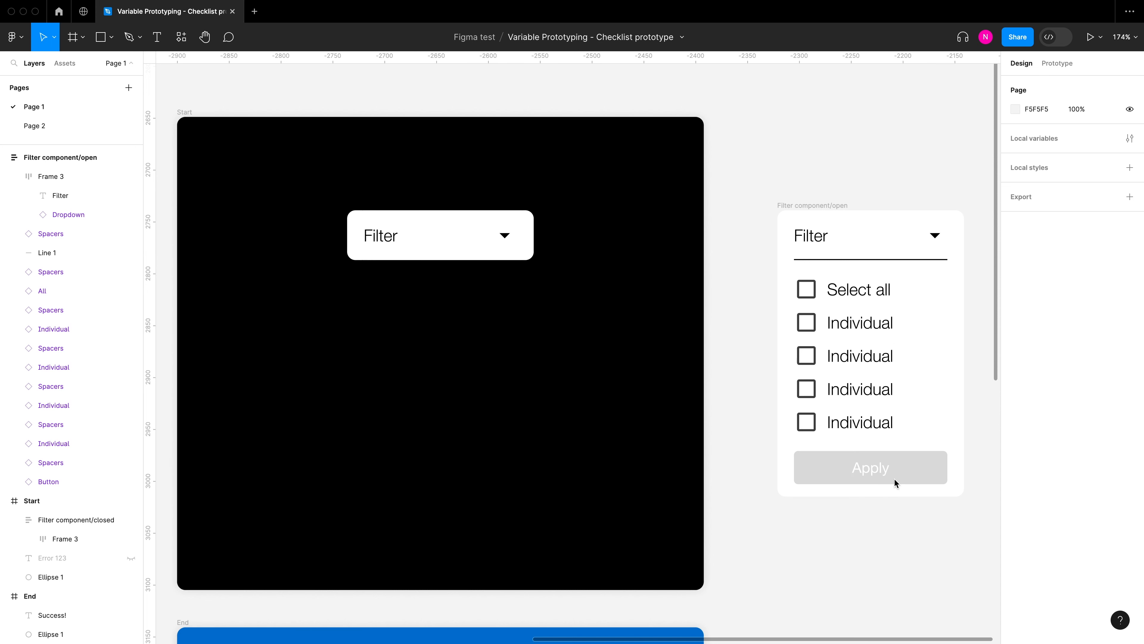
scroll(860, 319, "up", 5)
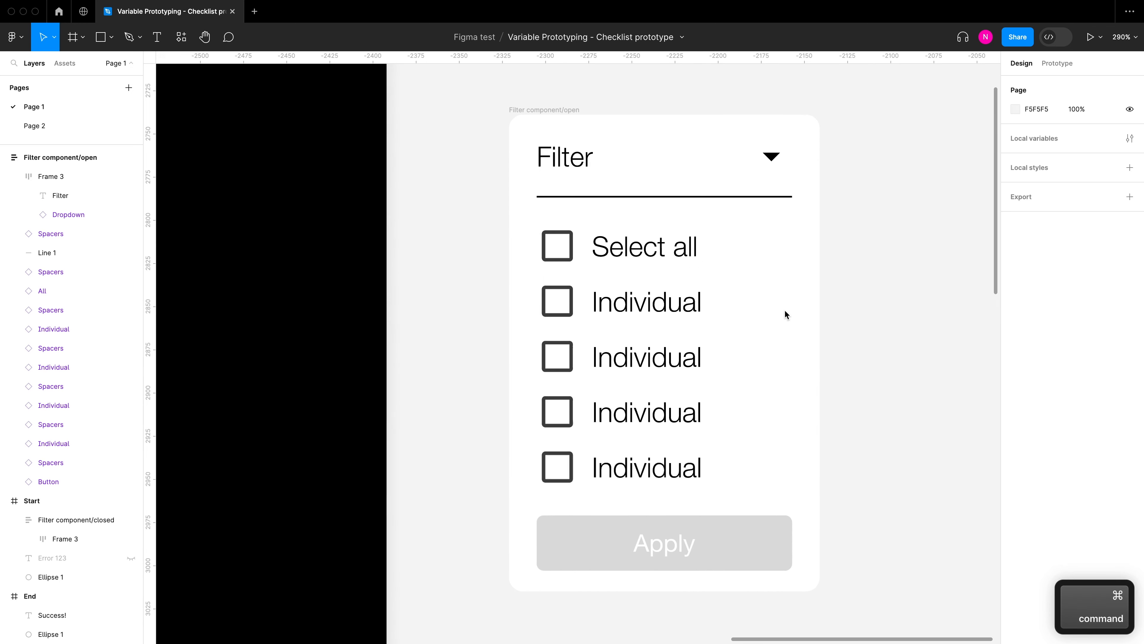
double_click(651, 306)
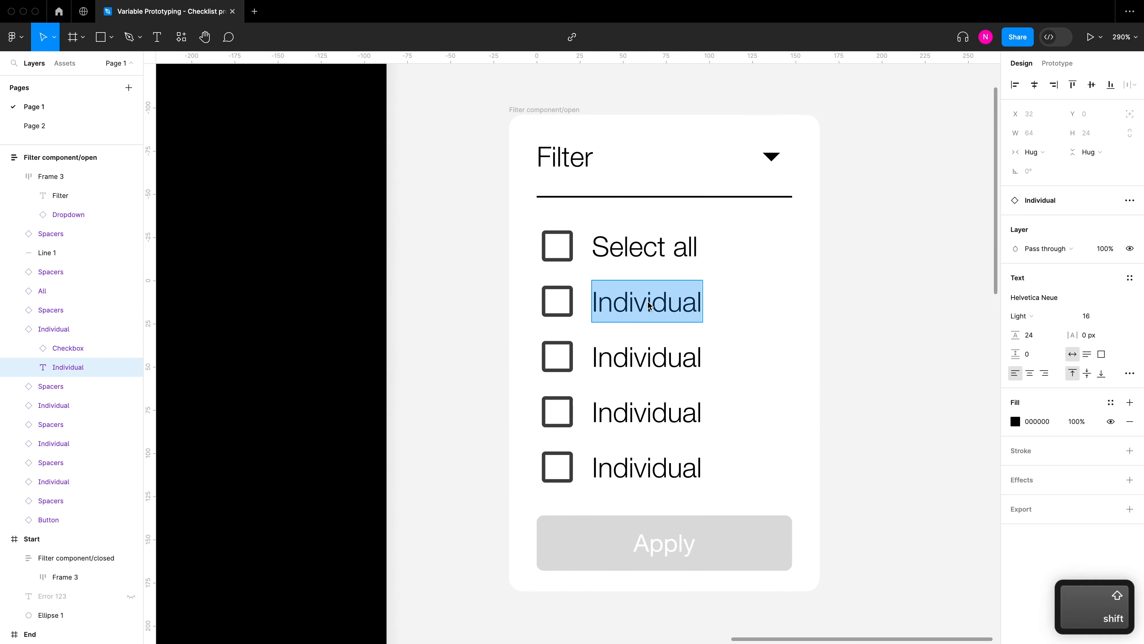
type("P")
left_click(645, 302)
key("super+a")
type("Option")
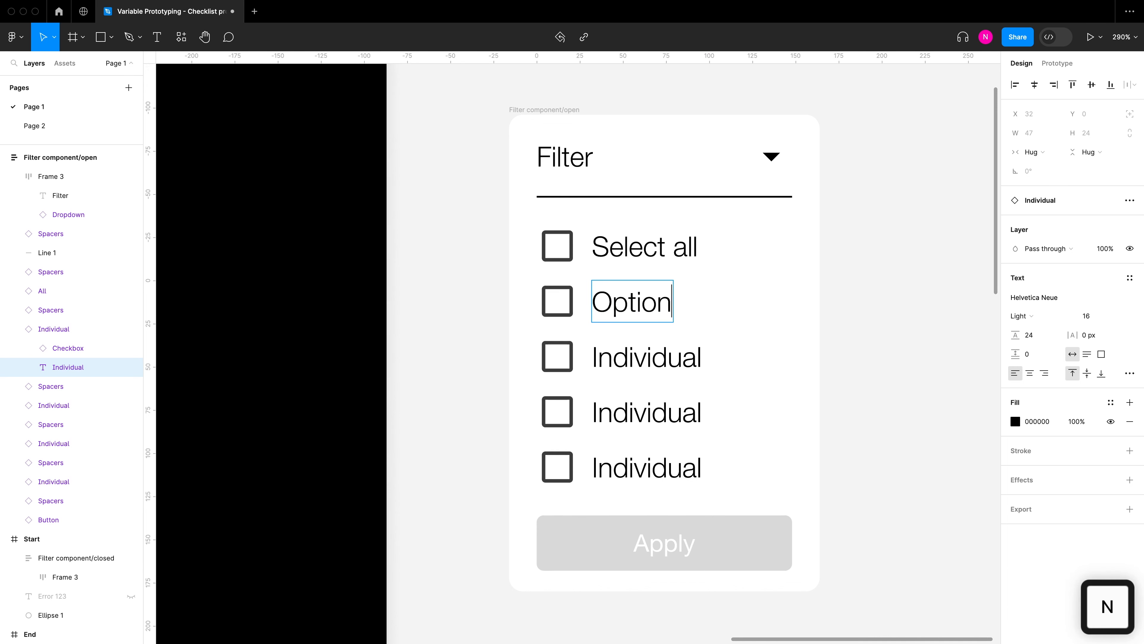
type(" 1")
key("super+a")
key("super+c")
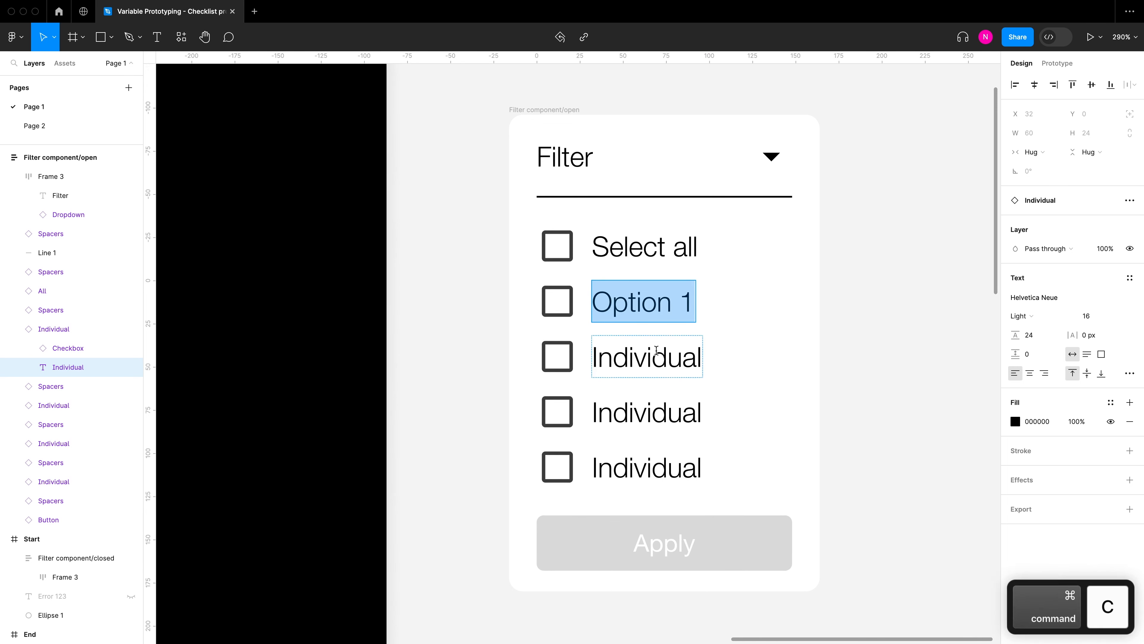
Relabel the second Individual checkbox as "Option 2", reusing the copied text
double_click(656, 350)
key("super+a")
key("super+v")
key("BackSpace")
key("BackSpace")
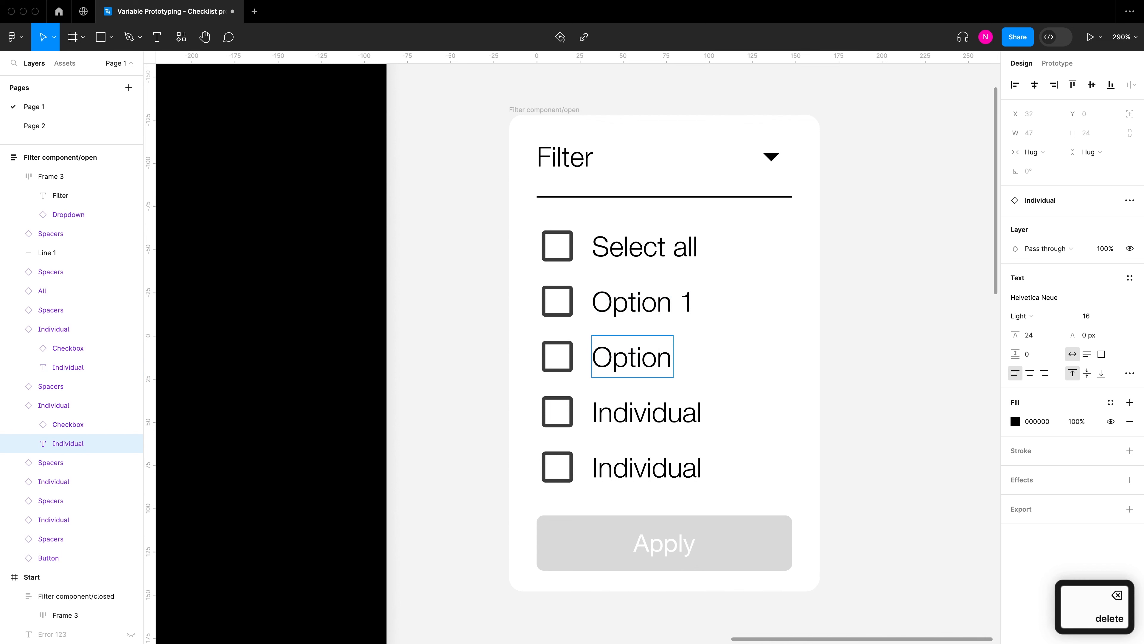
type("2")
Relabel the third Individual checkbox as "Option 3", reusing the copied text
double_click(656, 410)
key("super+a")
key("super+v")
key("BackSpace")
key("BackSpace")
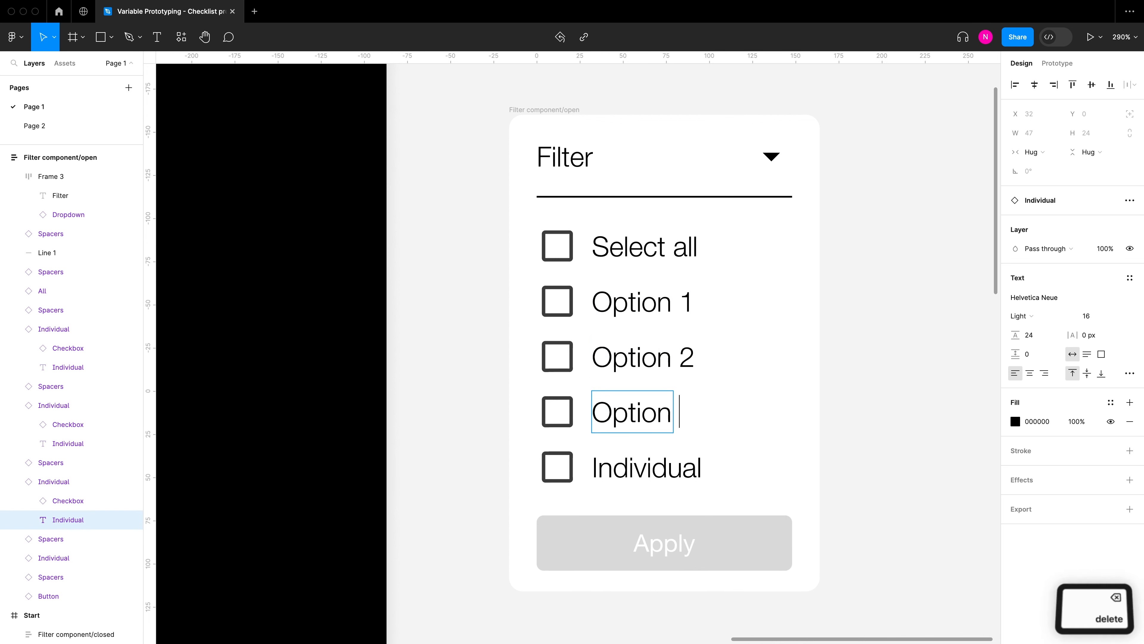
type("3")
Relabel the fourth Individual checkbox as "Option 4", reusing the copied text, and clear the selection
double_click(638, 458)
key("super+a")
key("super+v")
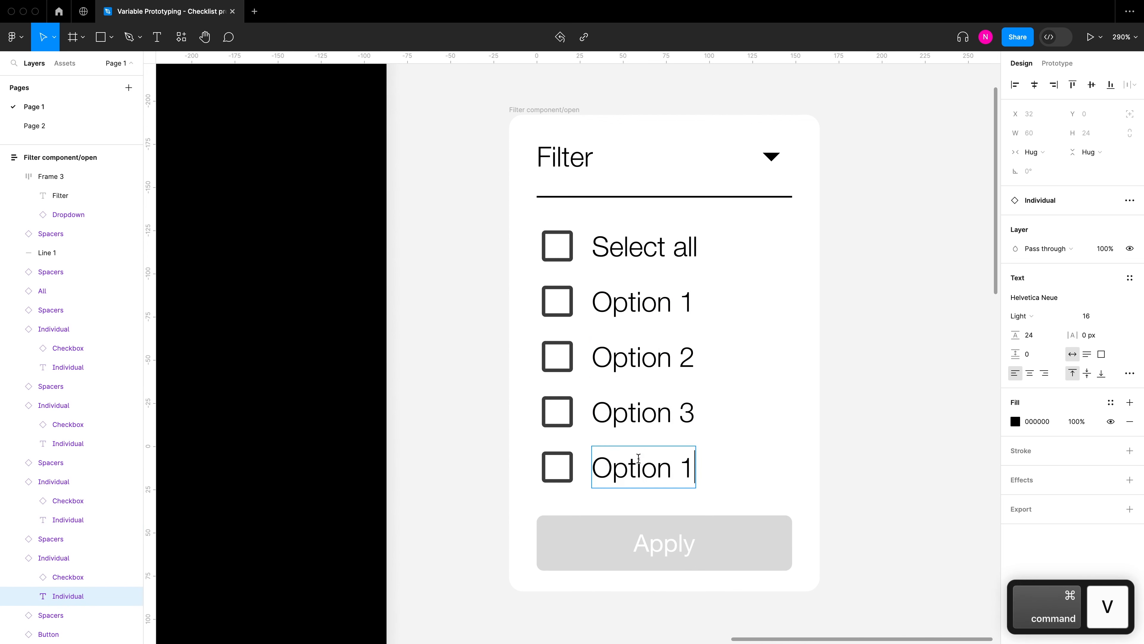
key("BackSpace")
key("BackSpace")
type("4")
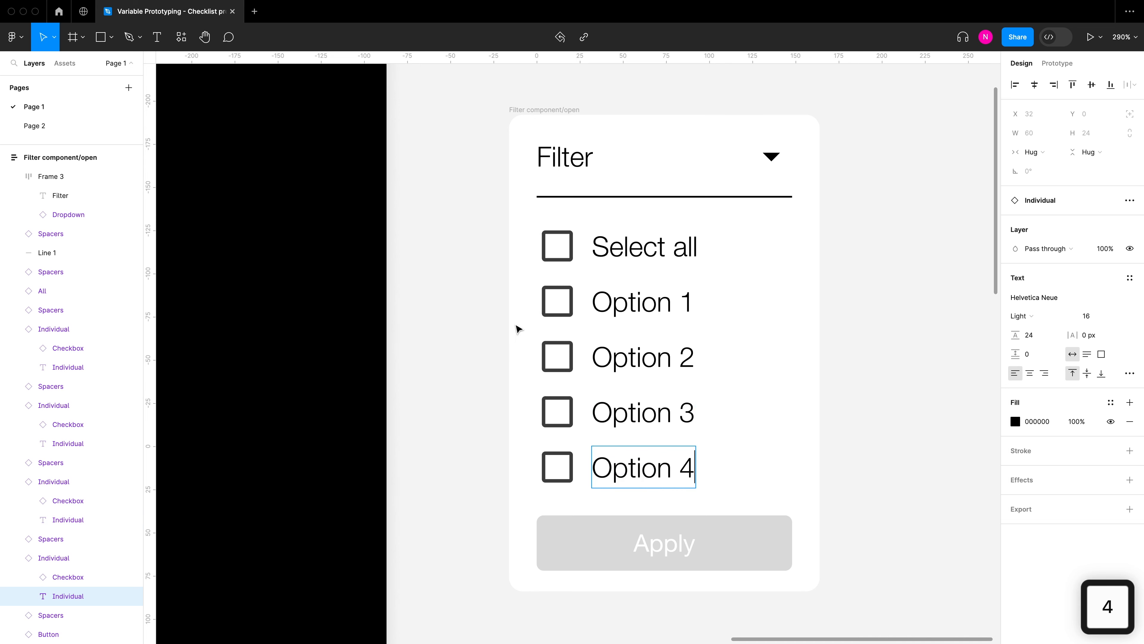
key("Escape")
scroll(731, 340, "down", 1)
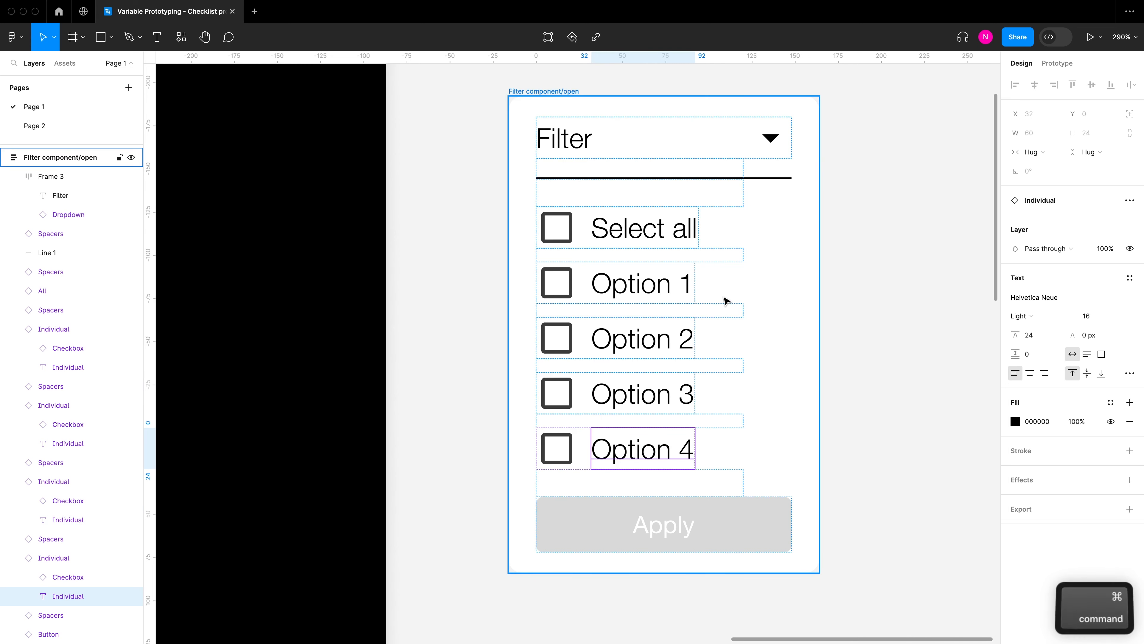
scroll(723, 303, "up", 2)
left_click(870, 326)
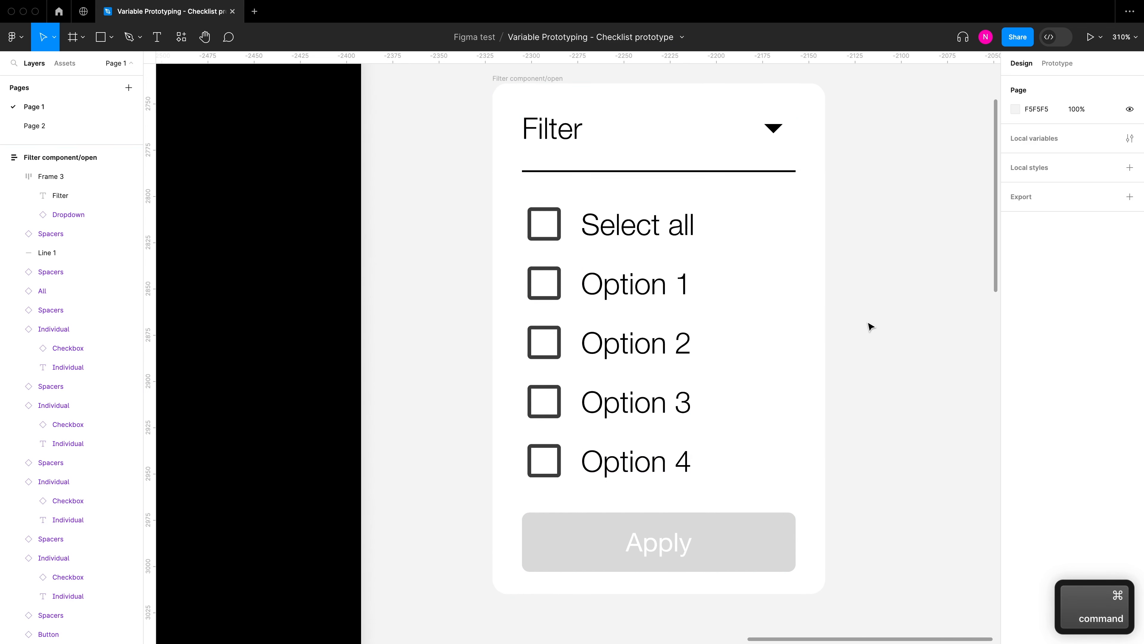
key("Escape")
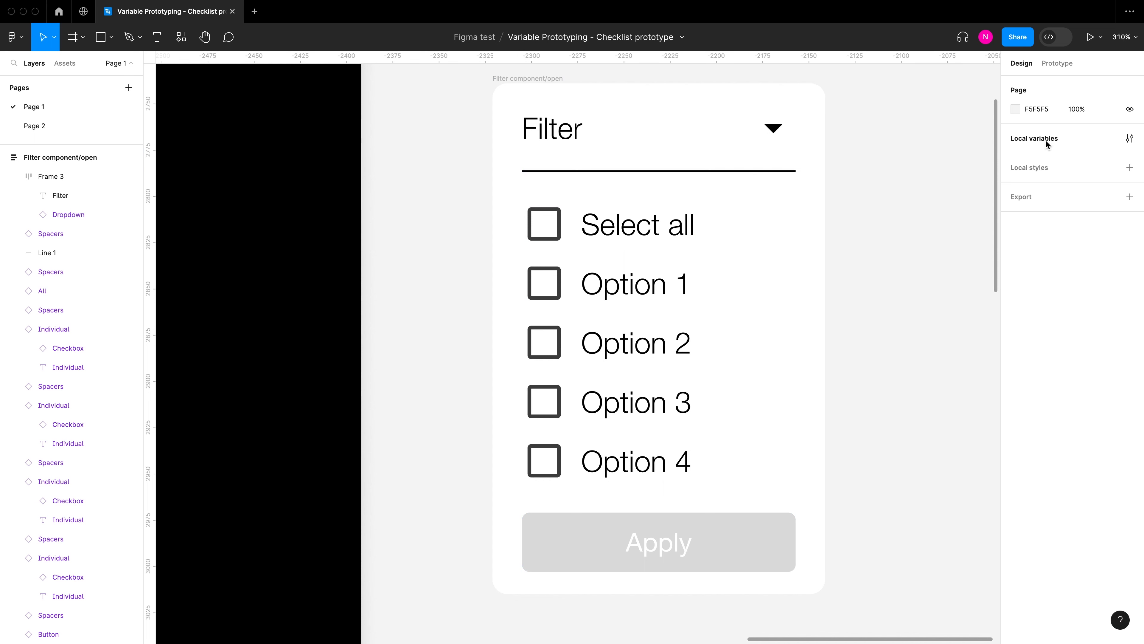
Open the local variables, move their window clear of the filter frame and create two number variables
left_click(1130, 140)
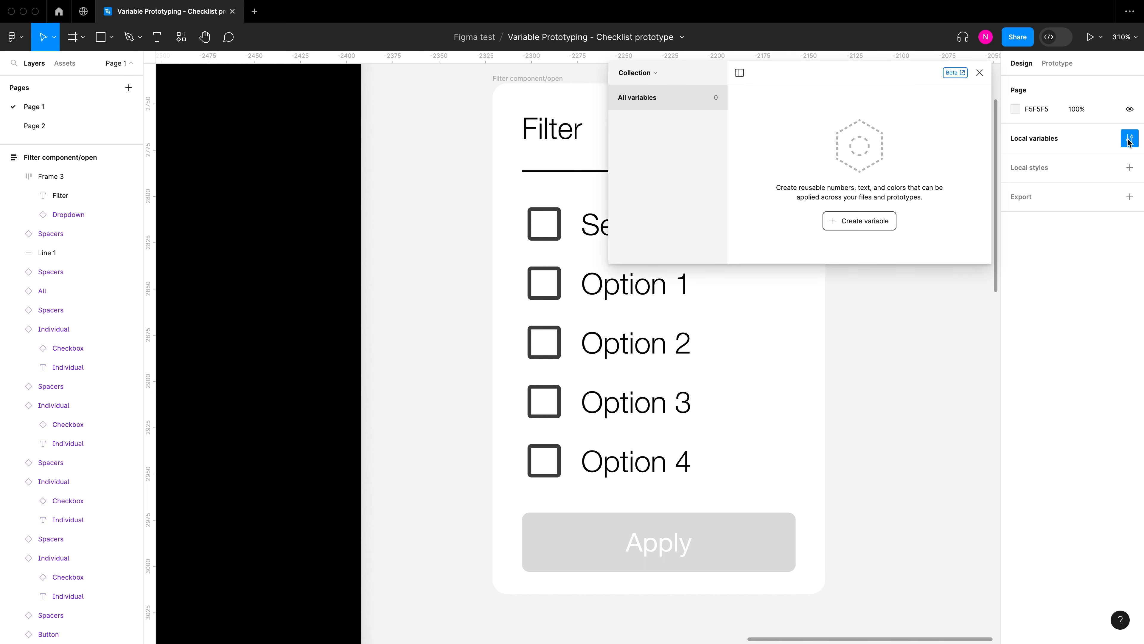
left_click_drag(877, 84, 391, 215)
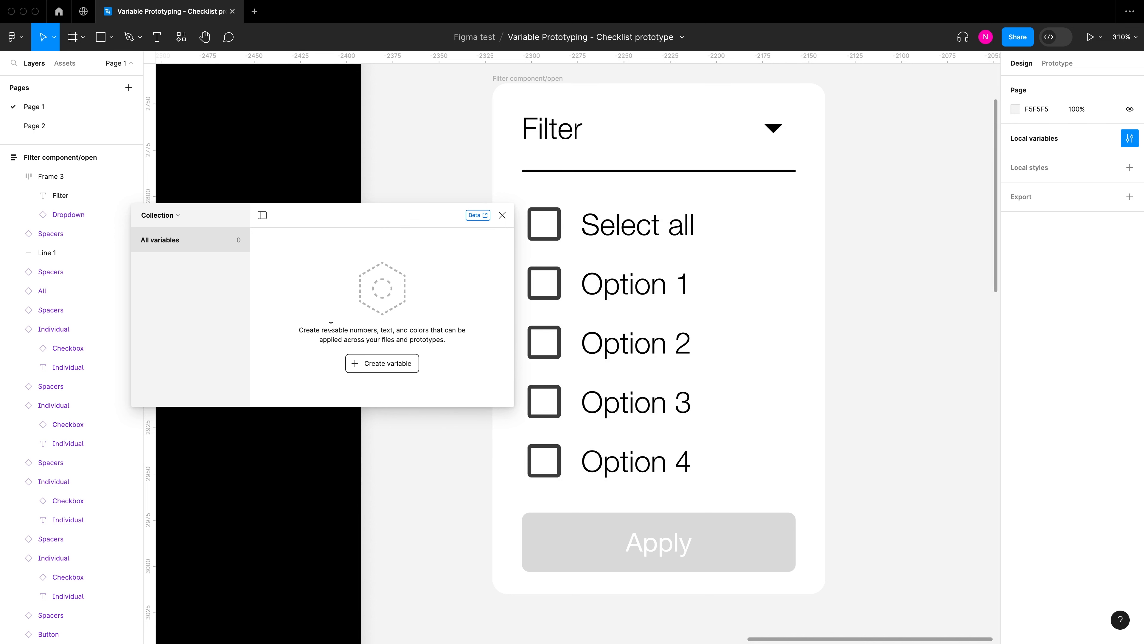
left_click(410, 364)
left_click(384, 399)
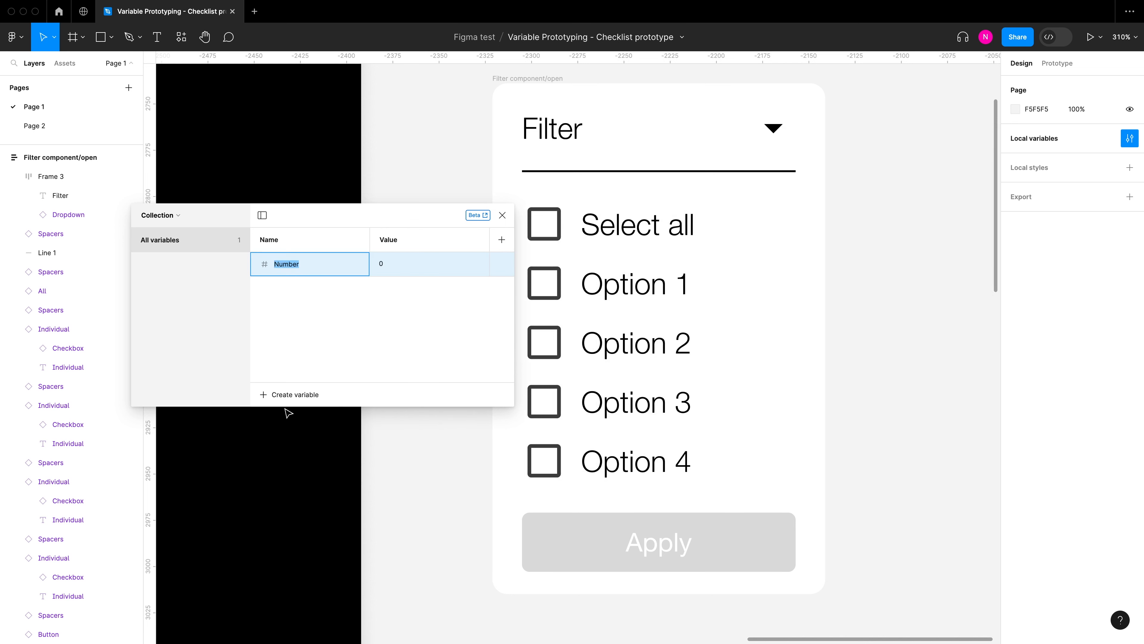
left_click(288, 396)
left_click(307, 435)
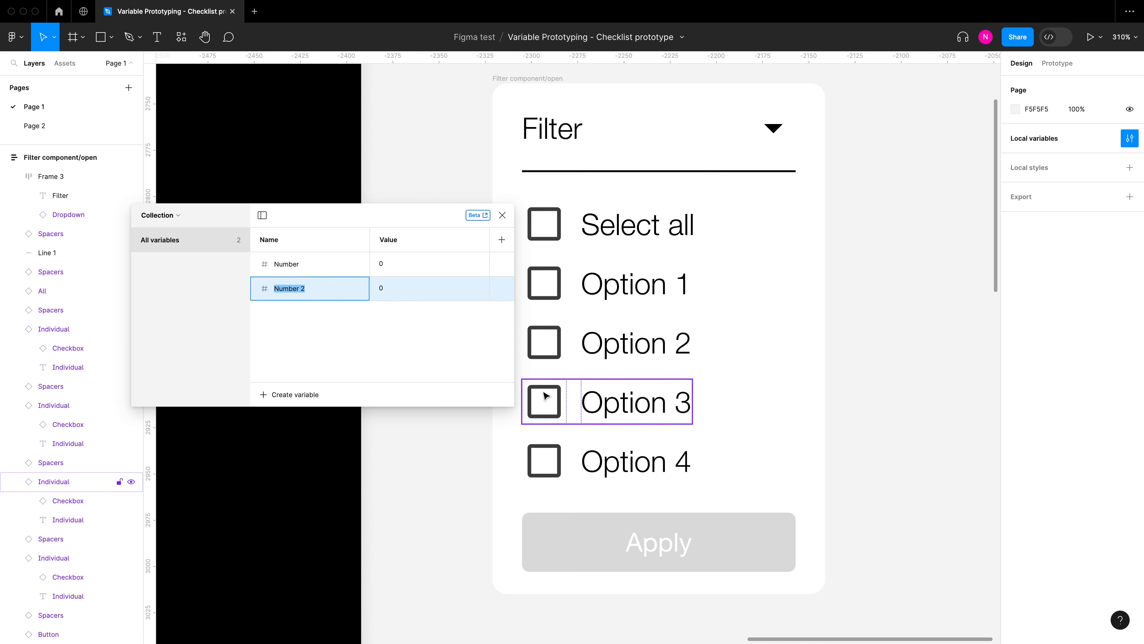
Create six string variables below the two number variables, keeping their default values
left_click(300, 395)
left_click(294, 444)
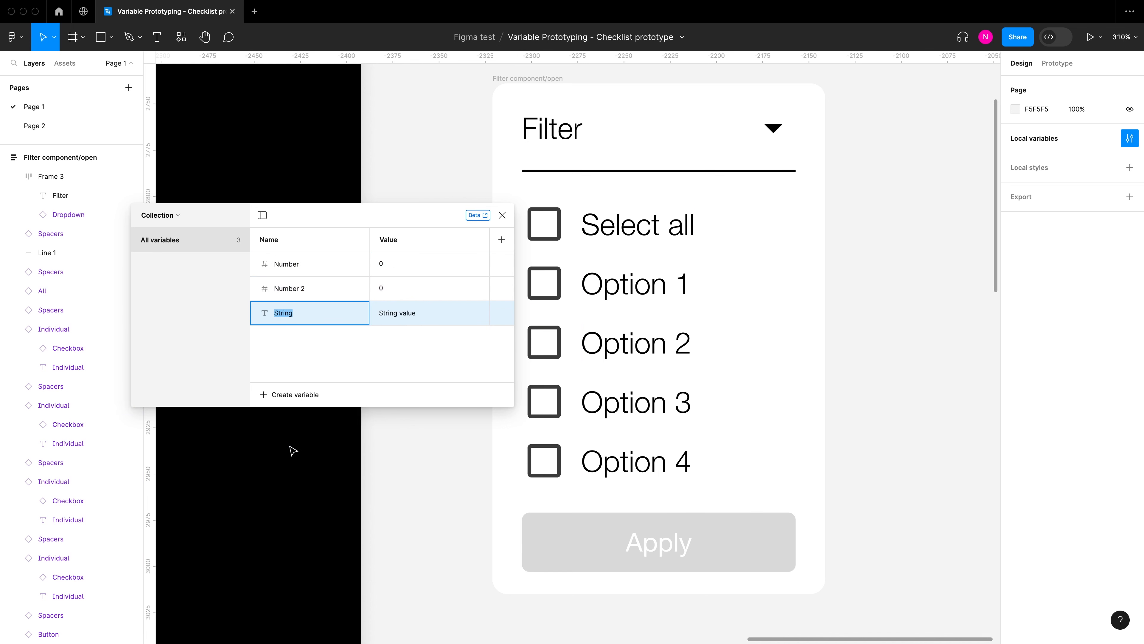
left_click(301, 396)
left_click(294, 444)
left_click(303, 396)
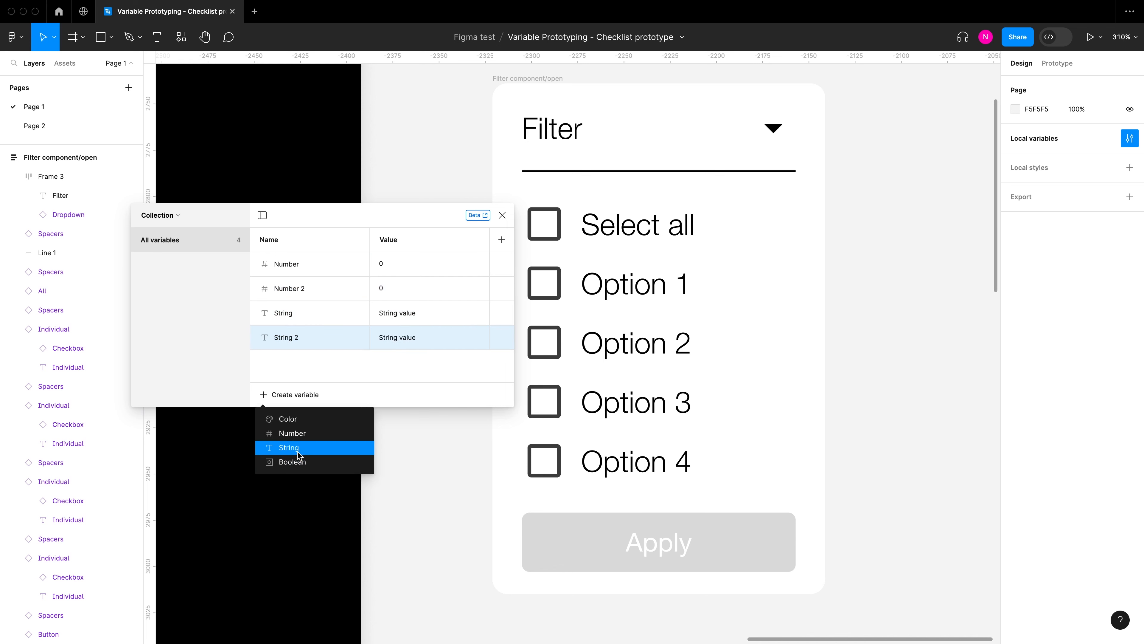
left_click(298, 452)
left_click(298, 396)
left_click(295, 448)
left_click(300, 420)
left_click(294, 466)
left_click(299, 434)
left_click(297, 488)
Rename the last string variable as "Buttonstate" and the one above it as "Option4"
key("super+a")
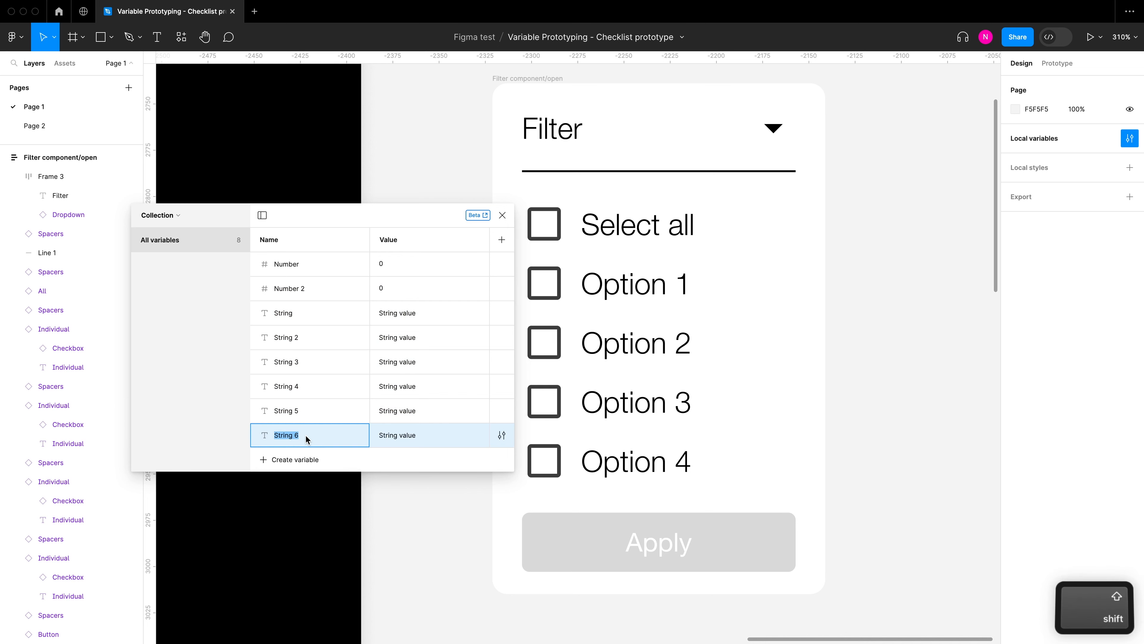
type("Buttonstate")
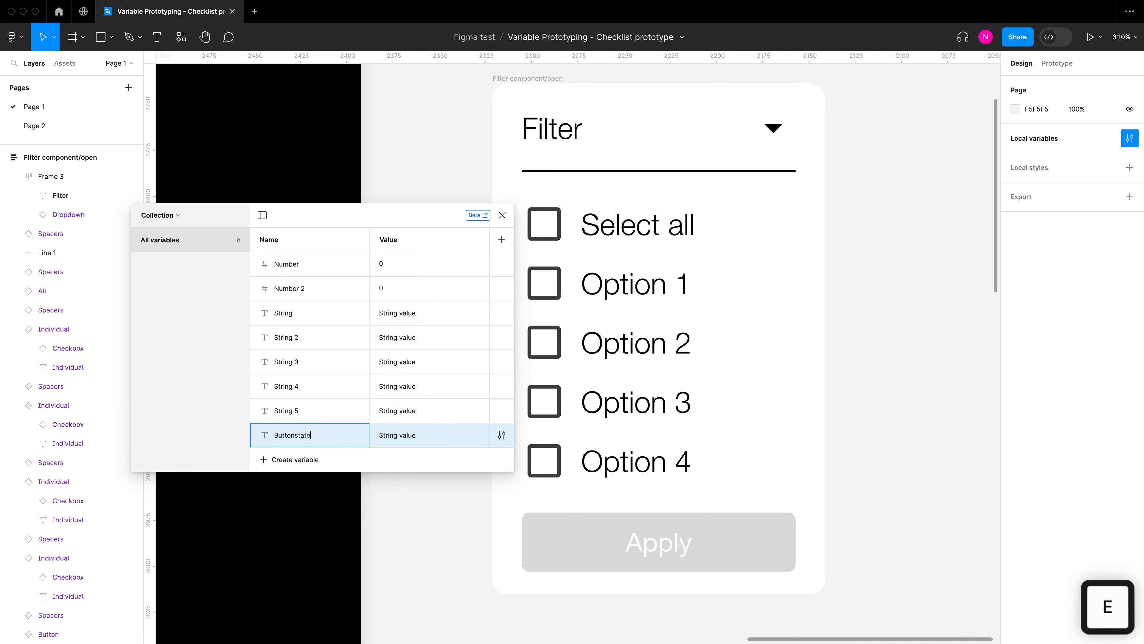
left_click(299, 411)
double_click(298, 411)
type("Option")
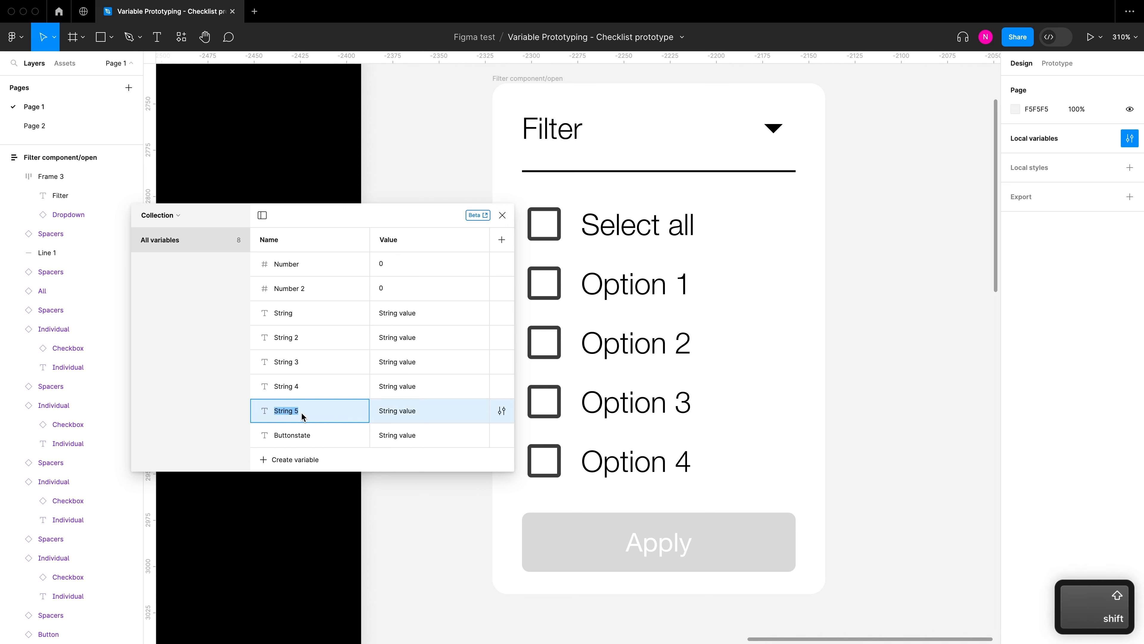
type("4")
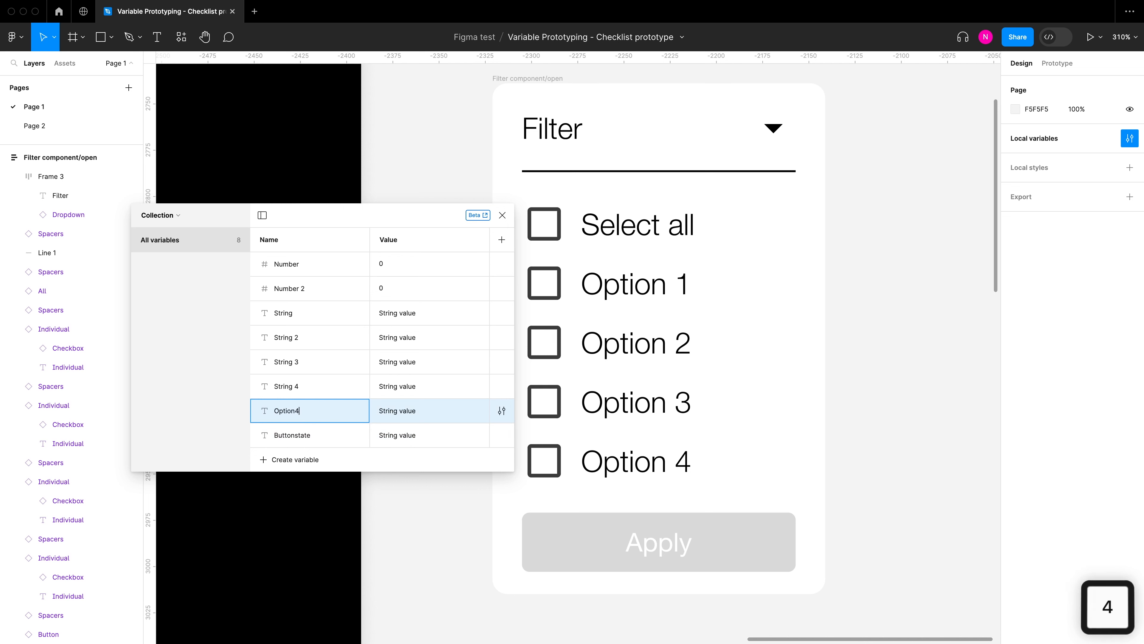
Copy the Option4 name and reuse it to rename the String 4 variable as "Option3"
left_click(311, 391)
double_click(301, 410)
key("super+c")
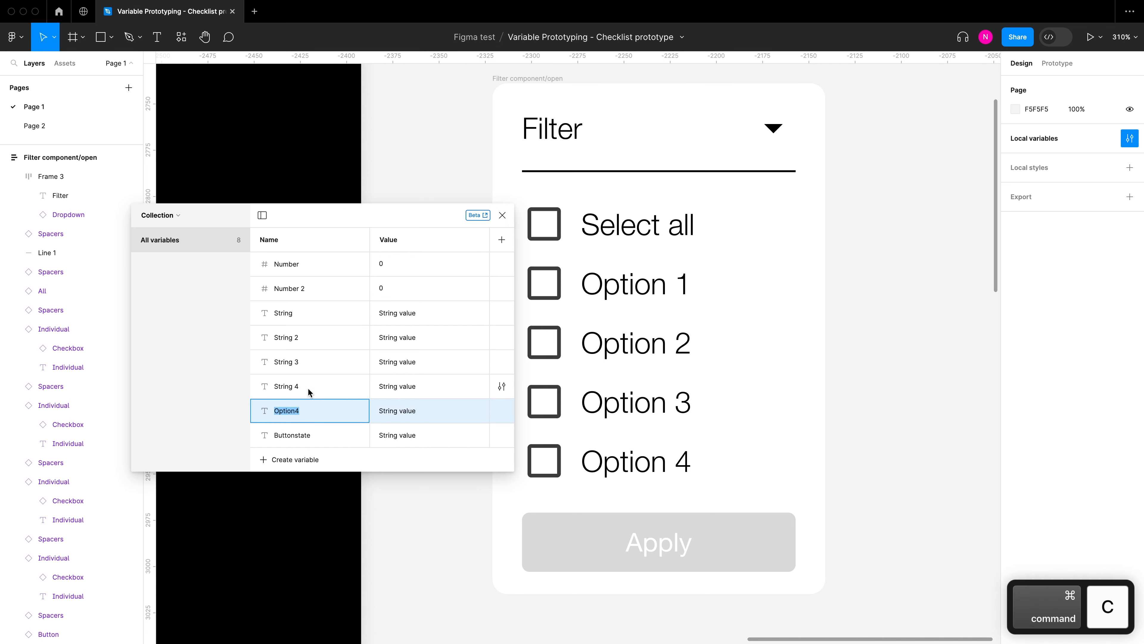
double_click(308, 388)
key("super+v")
key("BackSpace")
type("3")
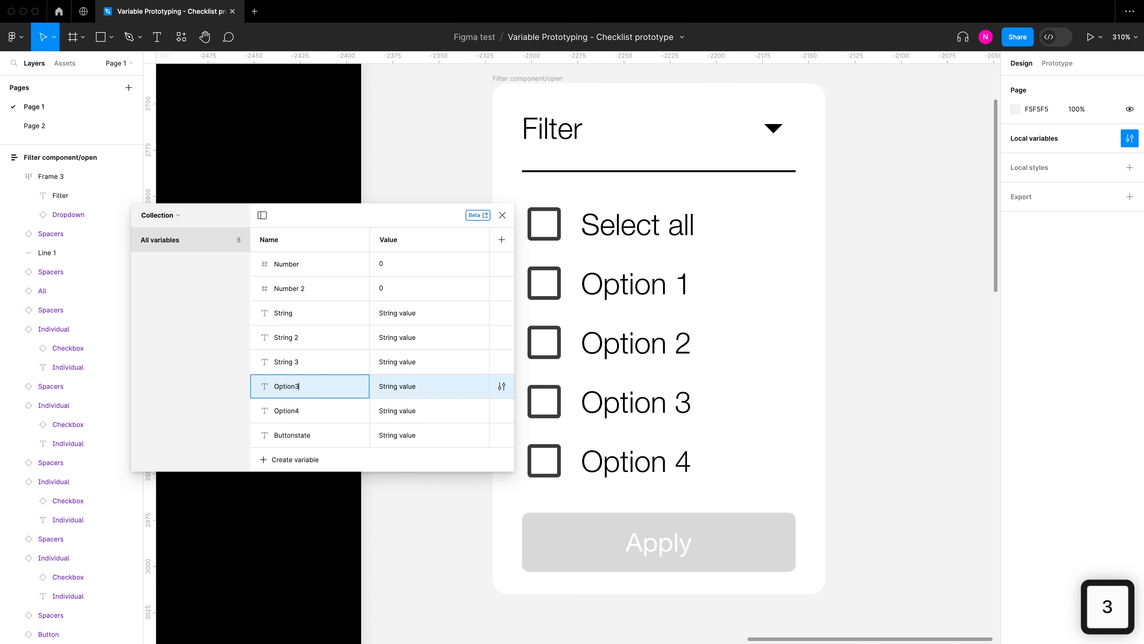
Rename the String 3 variable as "Option2" and String 2 as "Option1", reusing the copied name
double_click(313, 363)
key("super+v")
key("BackSpace")
type("2")
double_click(313, 338)
key("super+v")
key("BackSpace")
type("1")
Rename the first string variable as "Selectall"
double_click(307, 313)
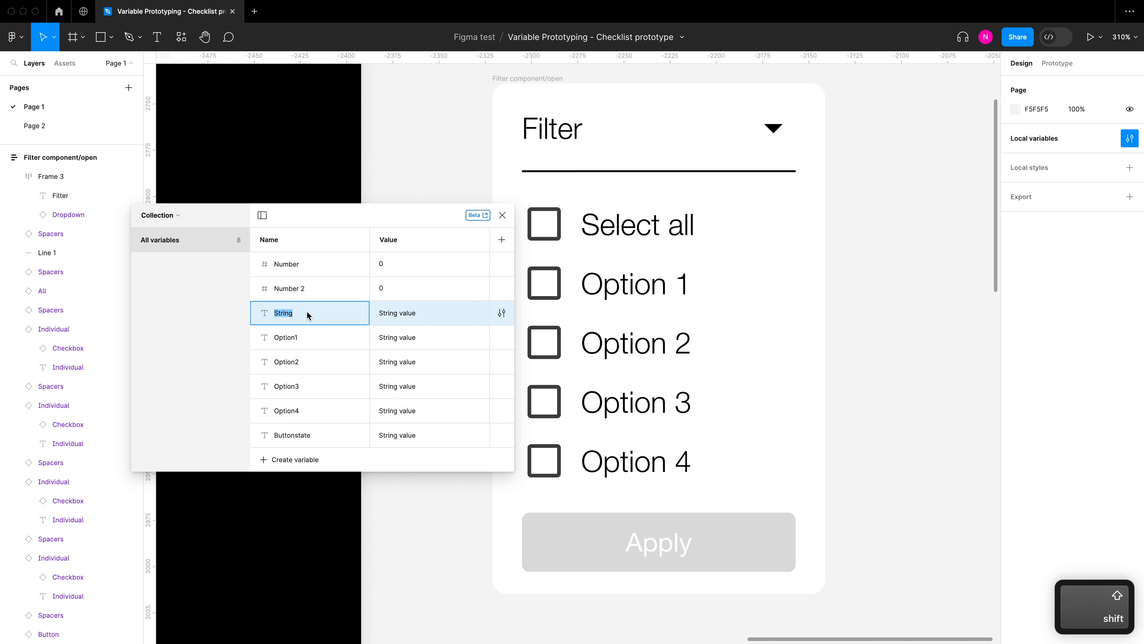
type("Select ")
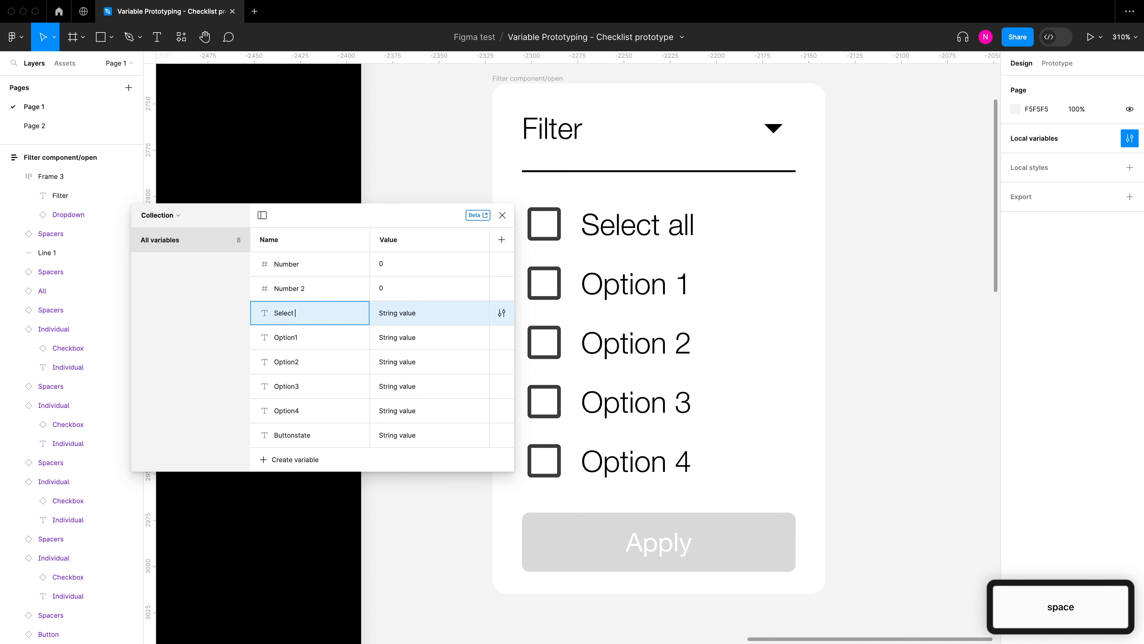
type("all")
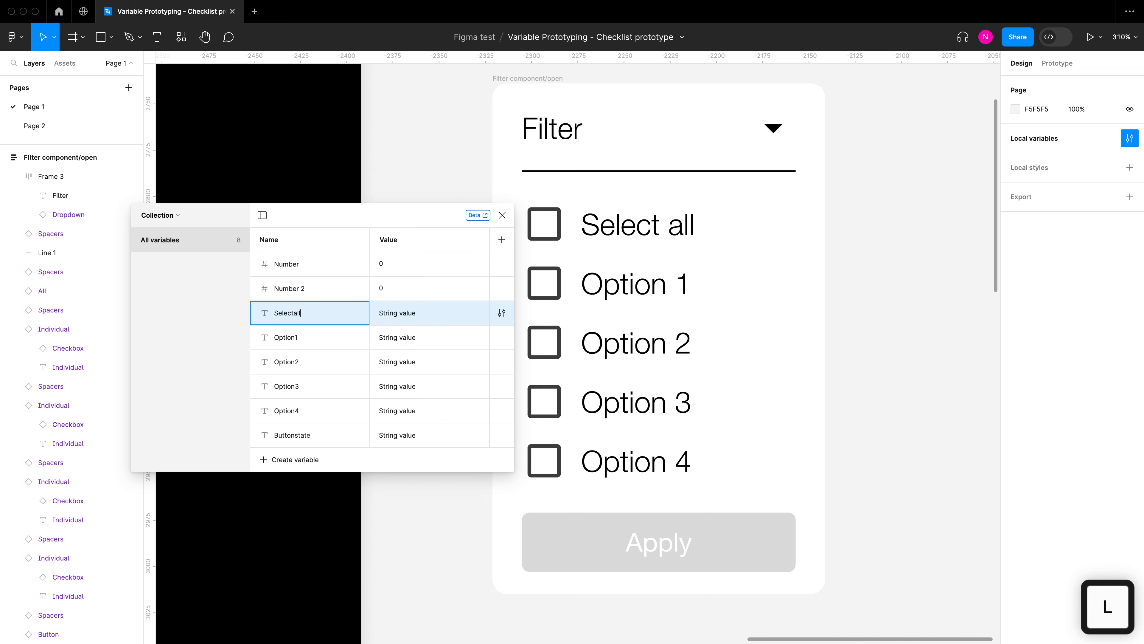
Rename the Number 2 variable as "Total" and the Number variable as "Count", and close the variables window
double_click(305, 292)
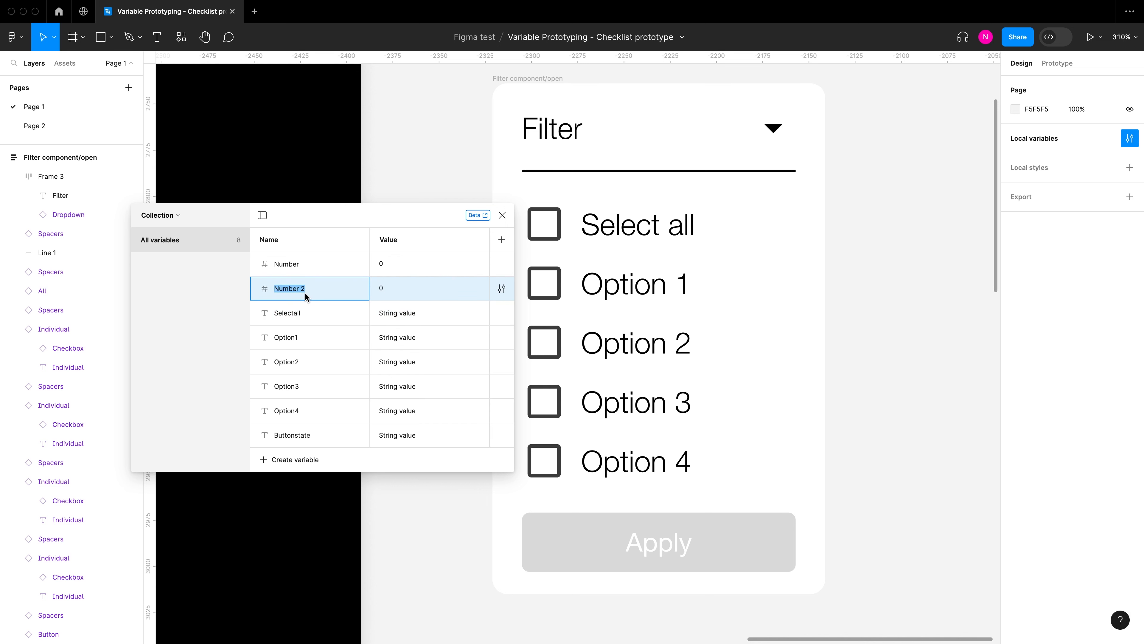
type("Total")
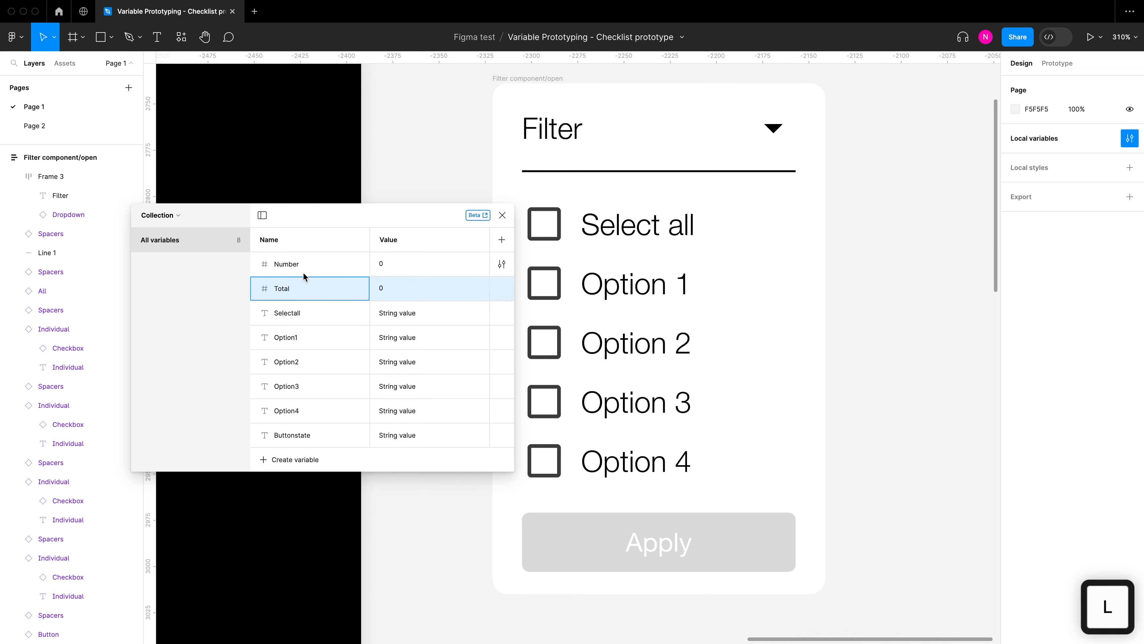
double_click(299, 262)
type("Count")
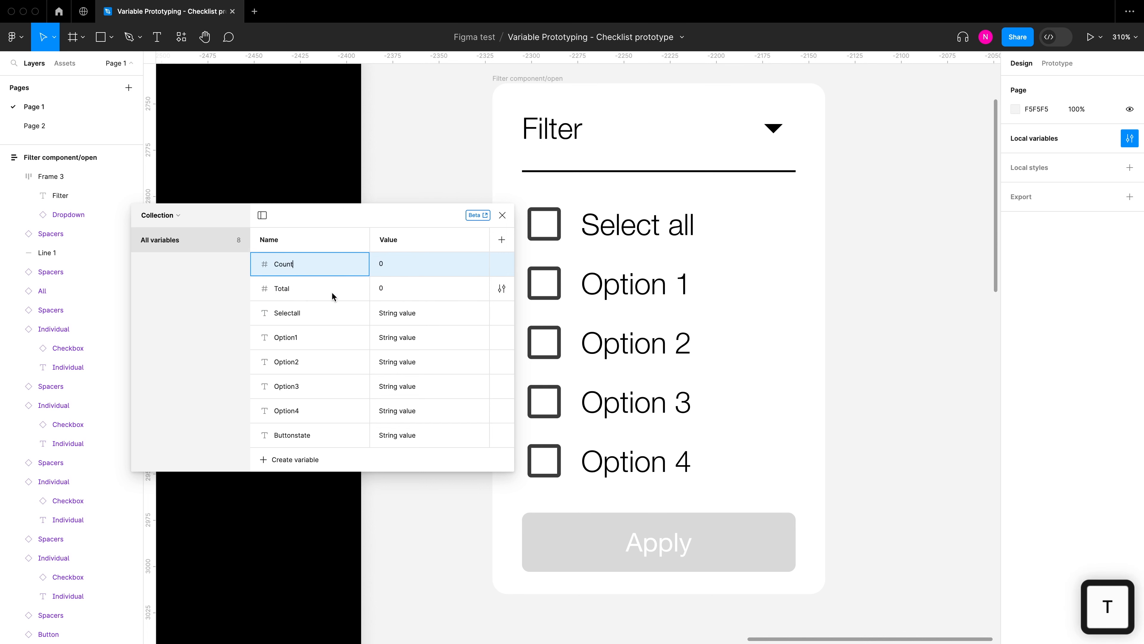
left_click(502, 215)
Try the Checked state on the Select all row, restore Default, and bind its State property to the Selectall variable
left_click(571, 227)
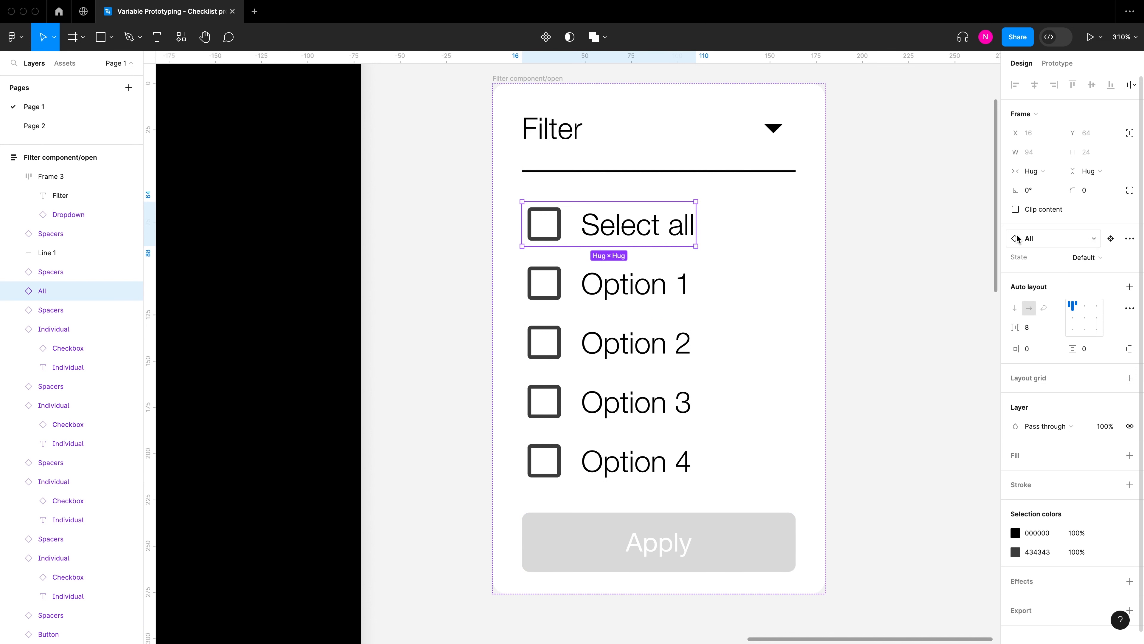
left_click(1100, 259)
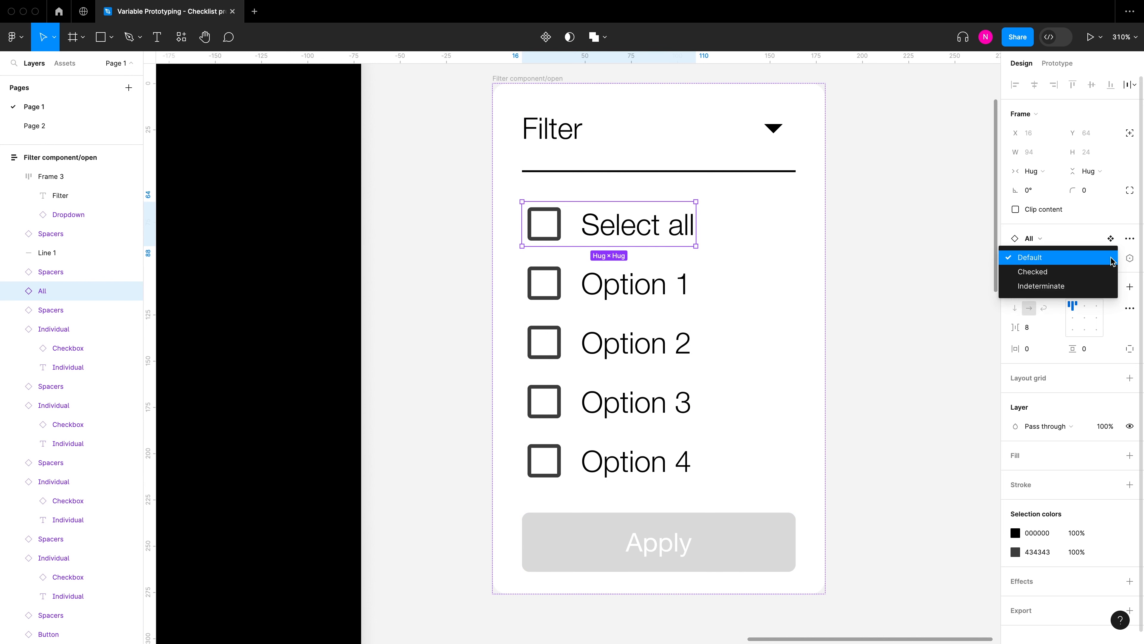
left_click(1081, 270)
left_click(1090, 258)
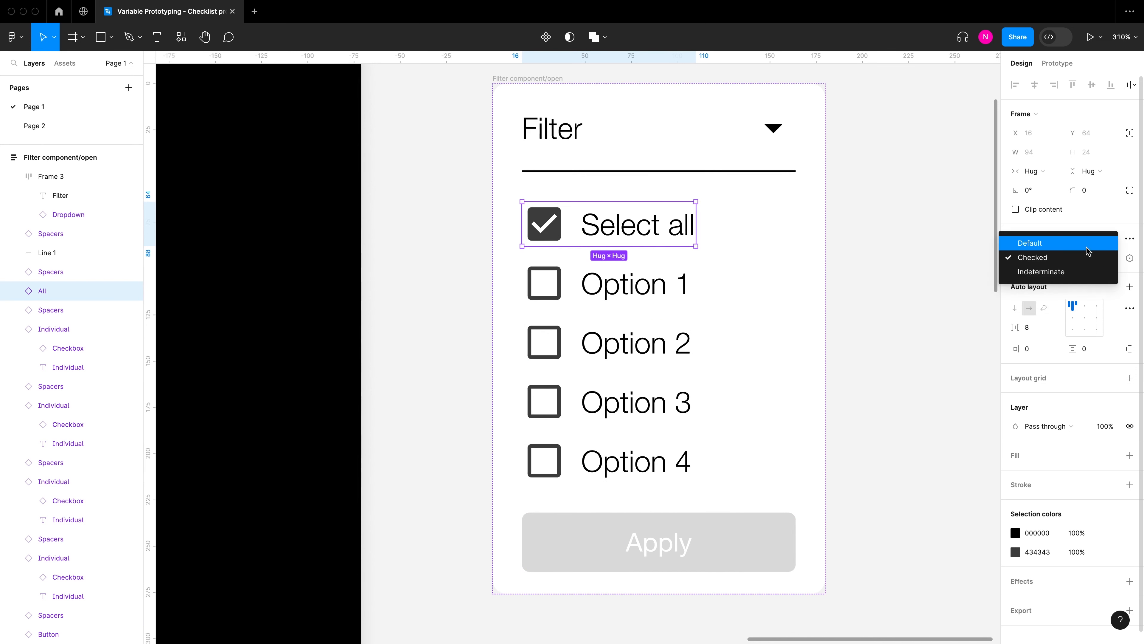
left_click(1073, 243)
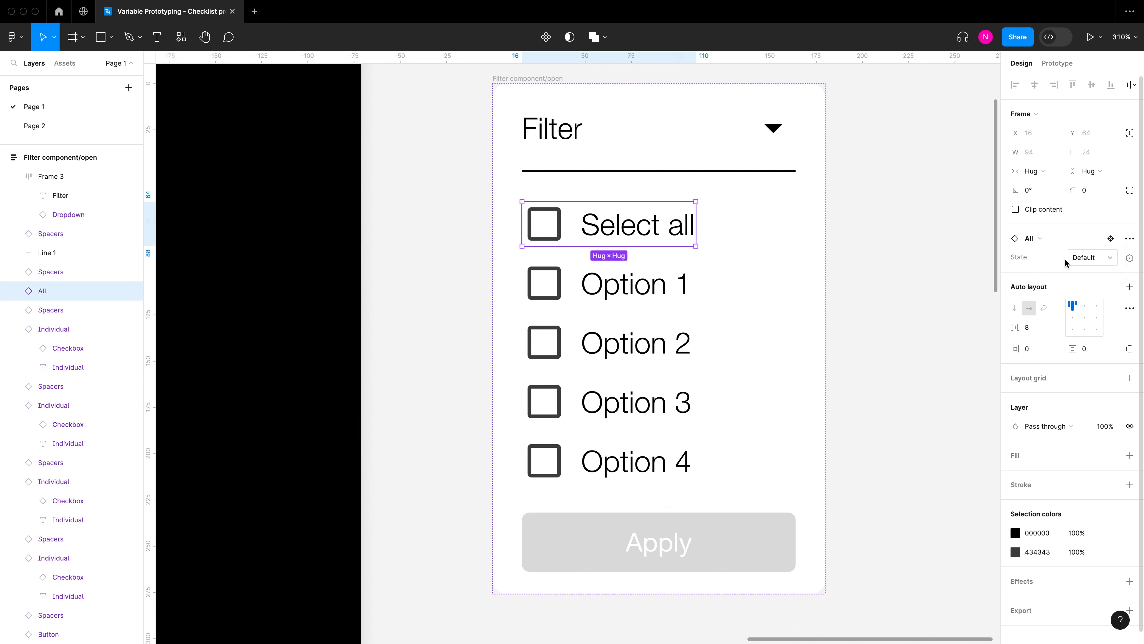
left_click(1130, 258)
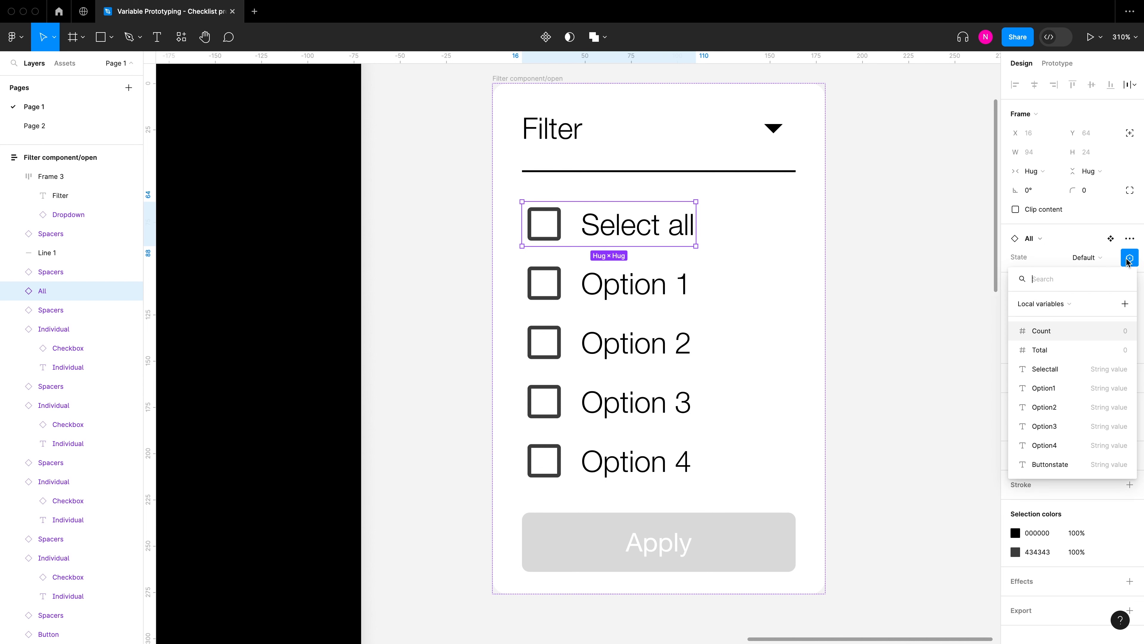
left_click(1045, 370)
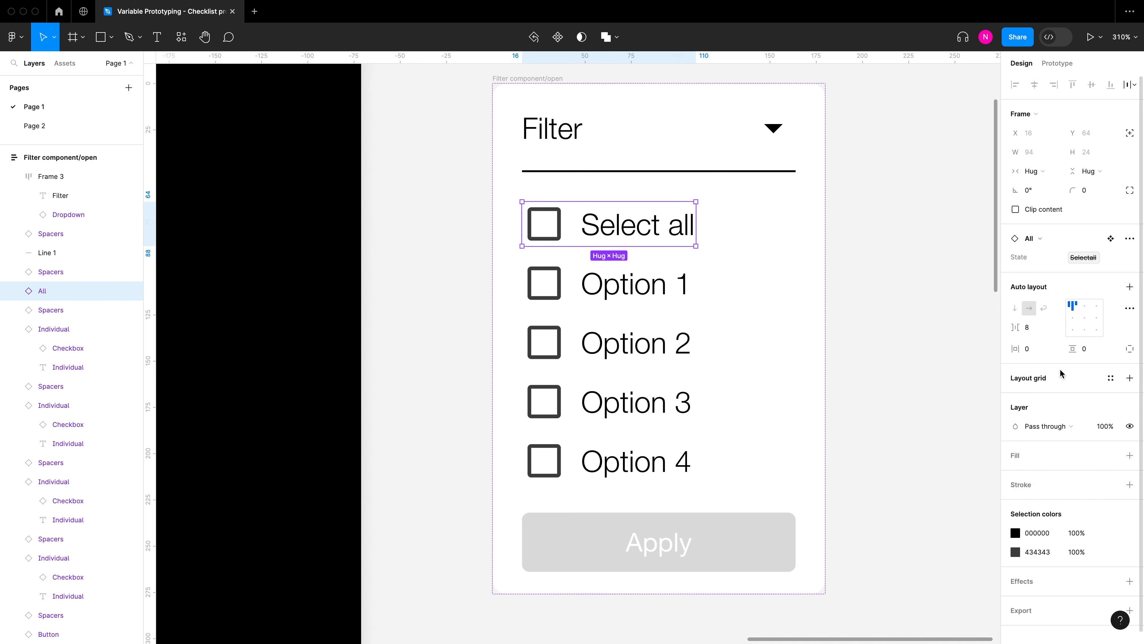
Bind the State of the Option 1 row to the Option1 variable and that of the Option 2 row to Option2
left_click(630, 280)
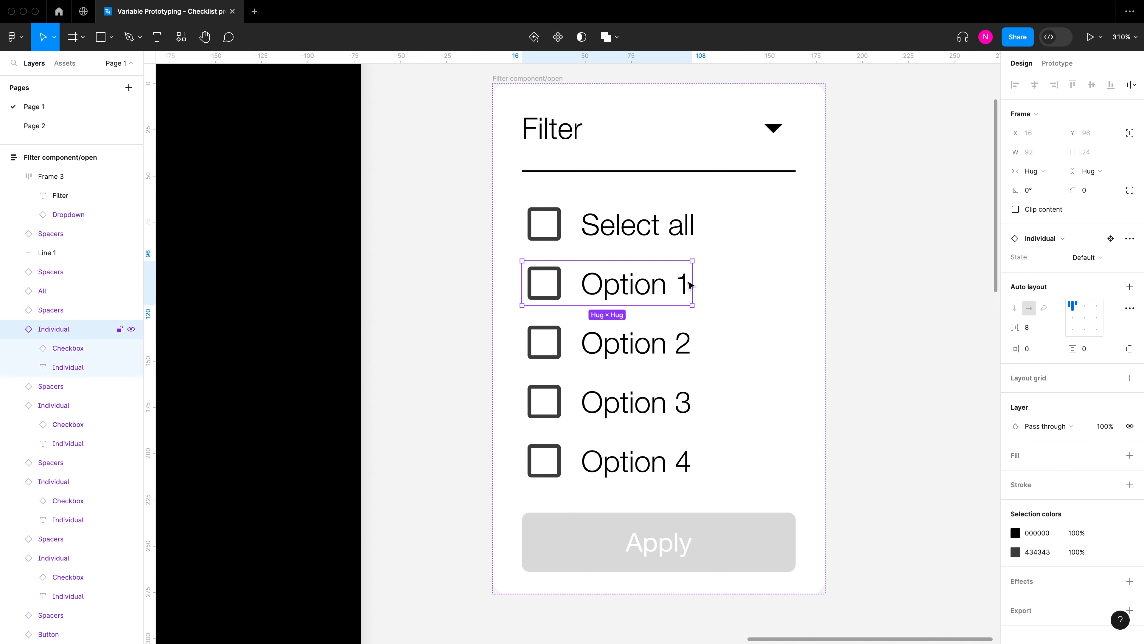
left_click(1129, 257)
left_click(1064, 395)
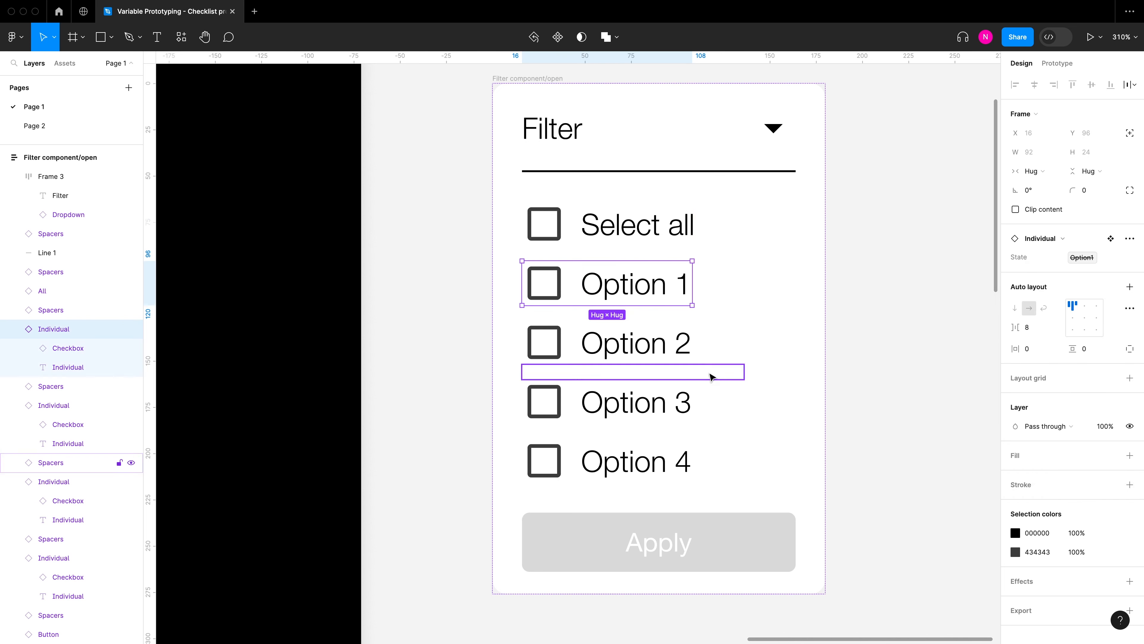
left_click(631, 343)
left_click(1129, 258)
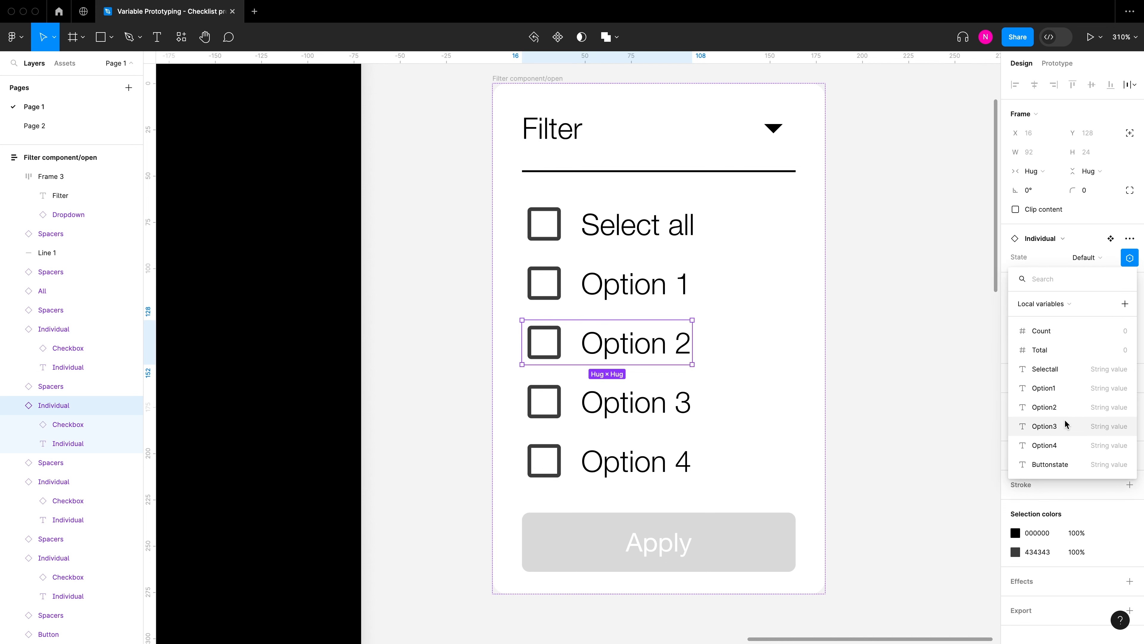
left_click(1063, 407)
Bind the State of the Option 3 row to the Option3 variable and that of the Option 4 row to Option4
left_click(631, 401)
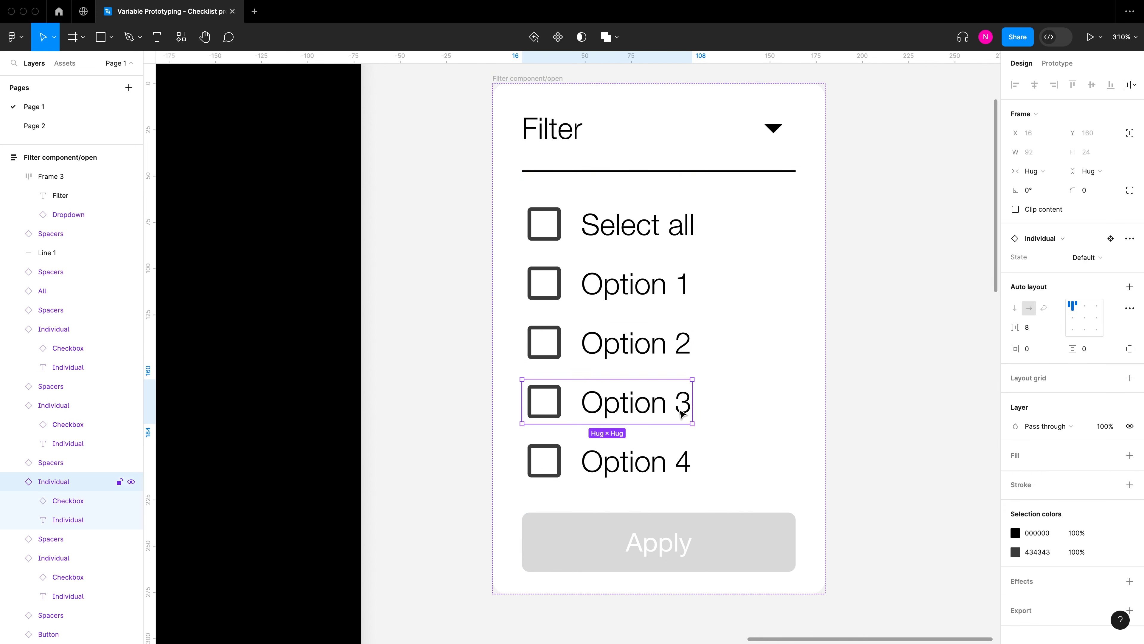
left_click(1129, 258)
left_click(1066, 427)
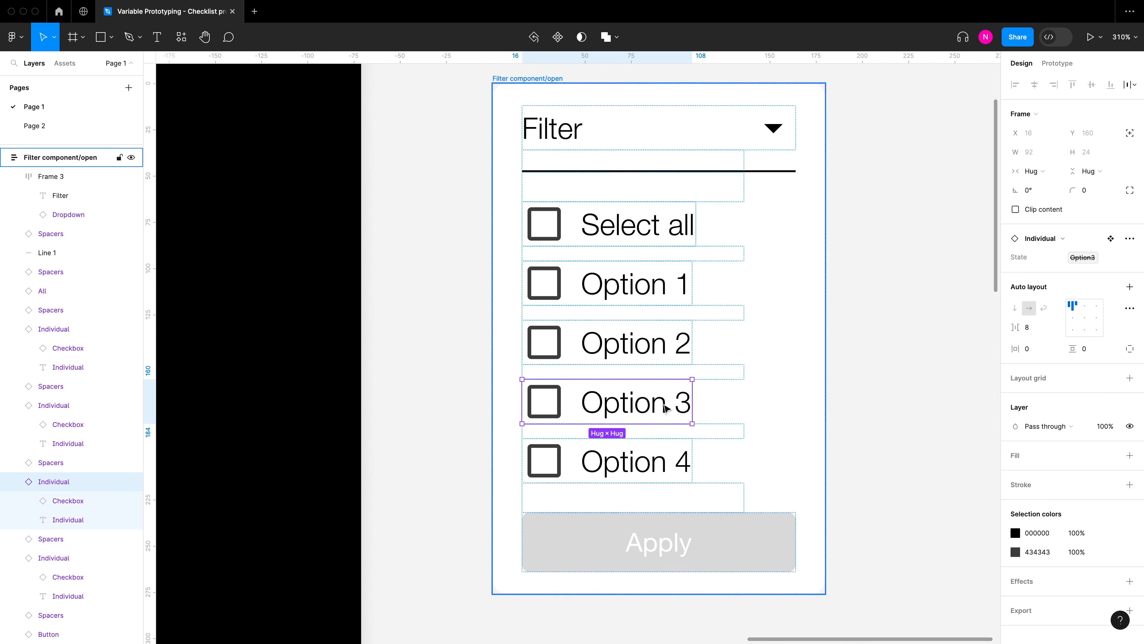
left_click(649, 460)
left_click(1129, 258)
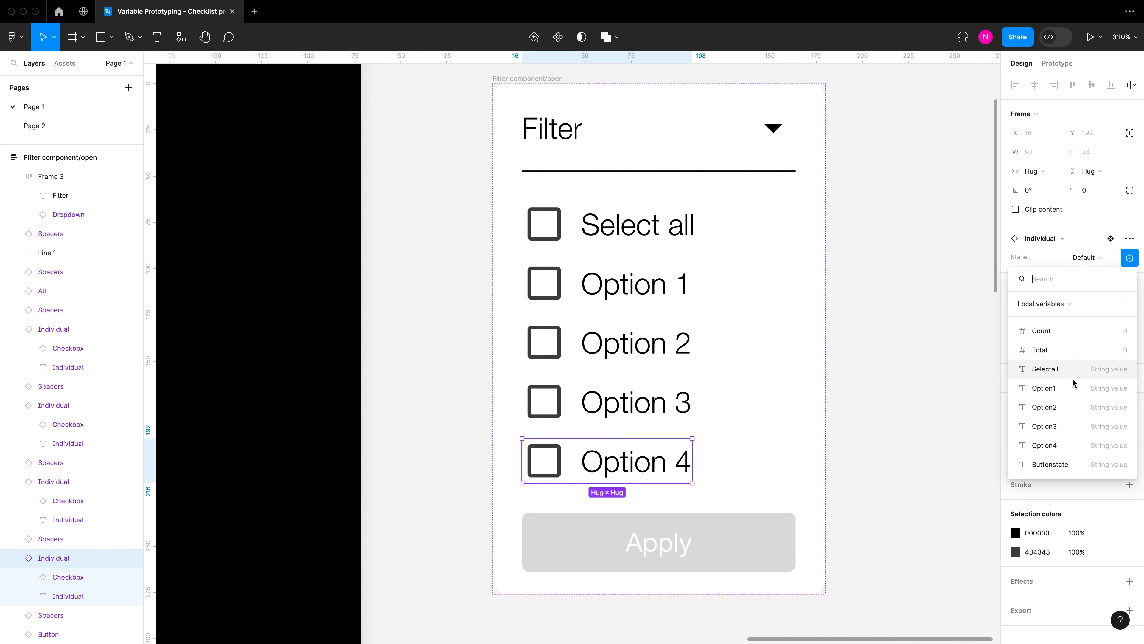
left_click(1066, 445)
Bind the Apply button's Button property to the Buttonstate variable and check the assignment
left_click(758, 557)
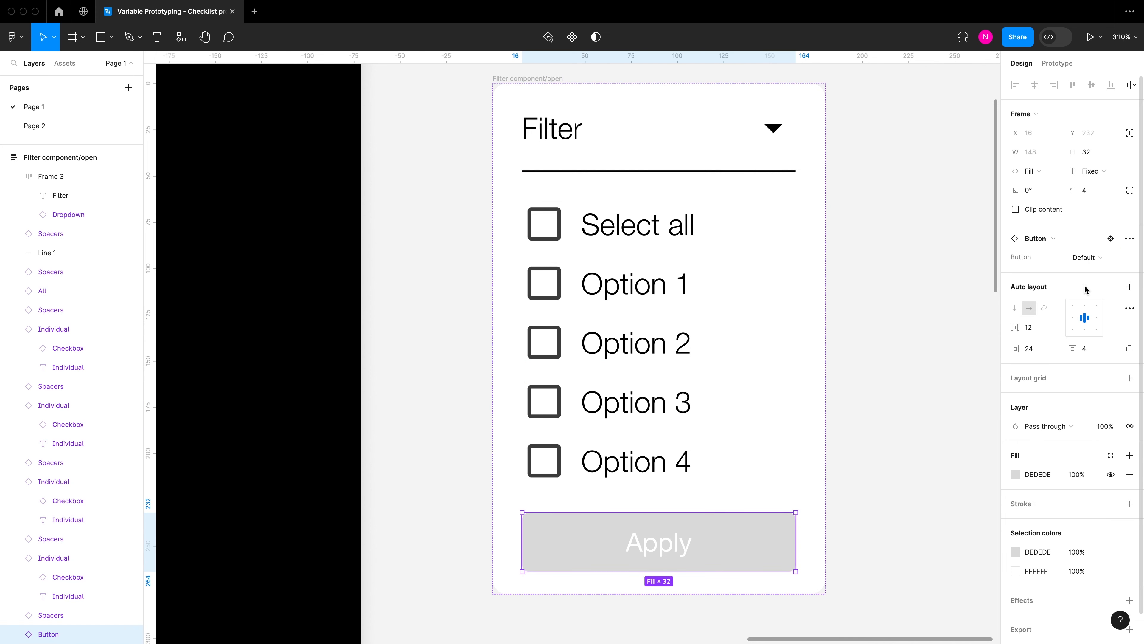
left_click(1129, 258)
left_click(1050, 465)
mouse_move(1086, 259)
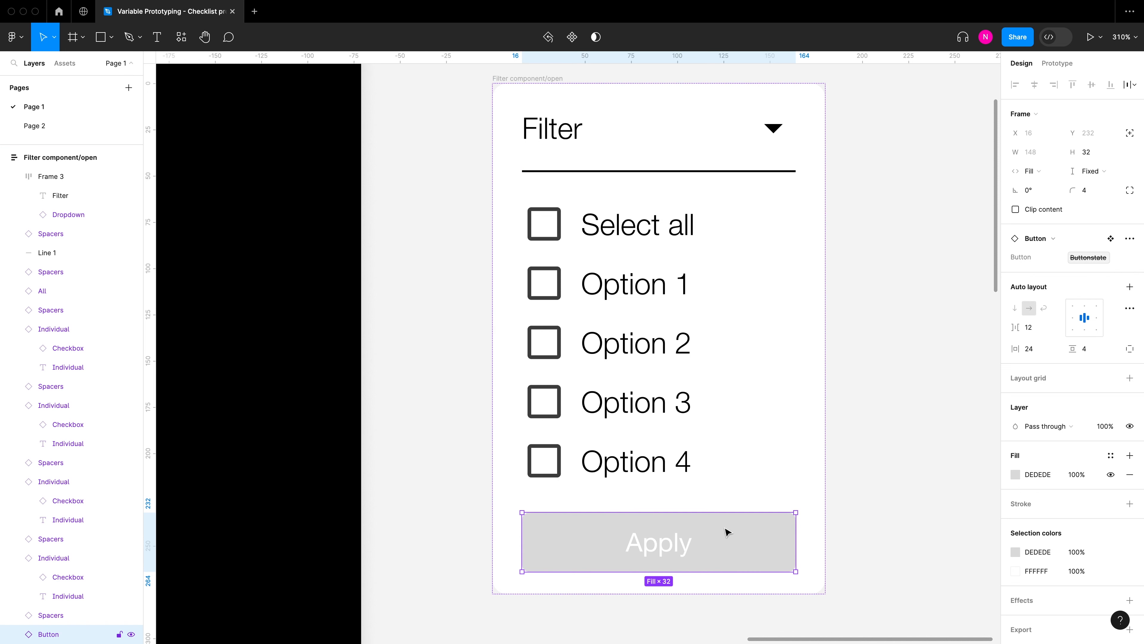
mouse_move(1079, 260)
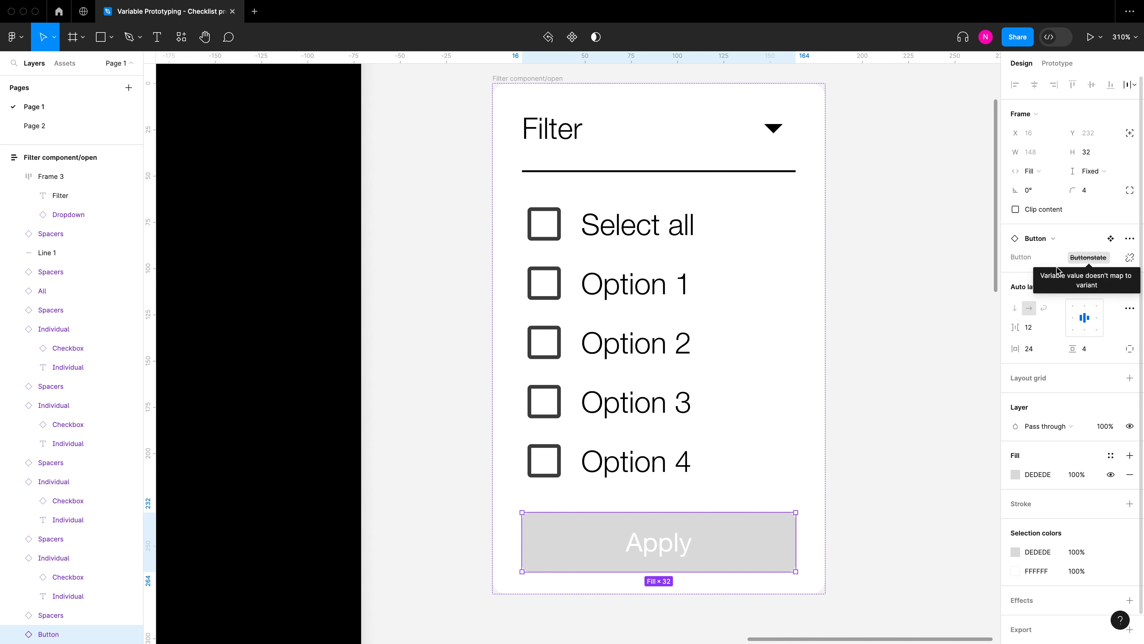
Examine the variant names of the first variants in the Individual, All and Button component sets
scroll(912, 265, "down", 10)
scroll(675, 256, "down", 1)
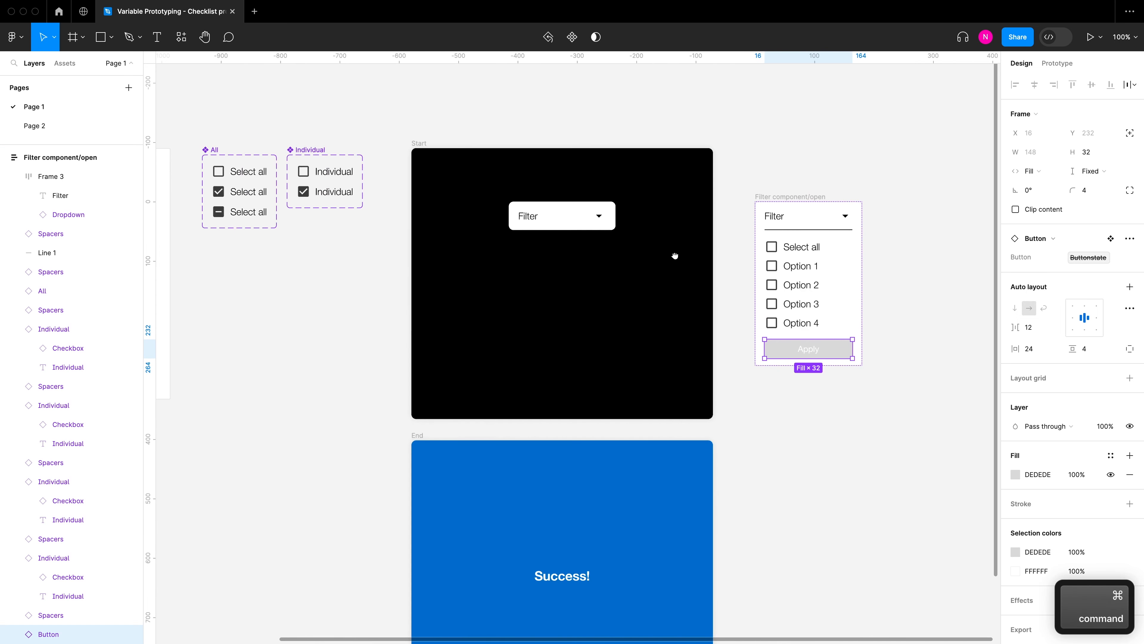
left_click_drag(674, 256, 903, 274)
left_click_drag(552, 286, 592, 294)
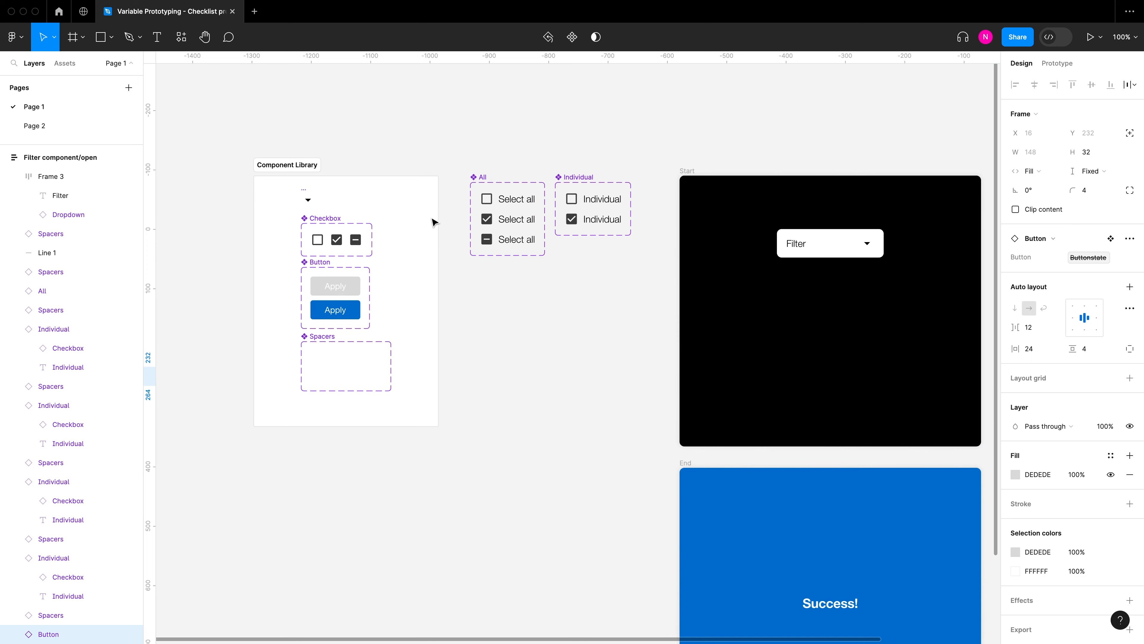
scroll(434, 220, "up", 5)
scroll(306, 192, "up", 2)
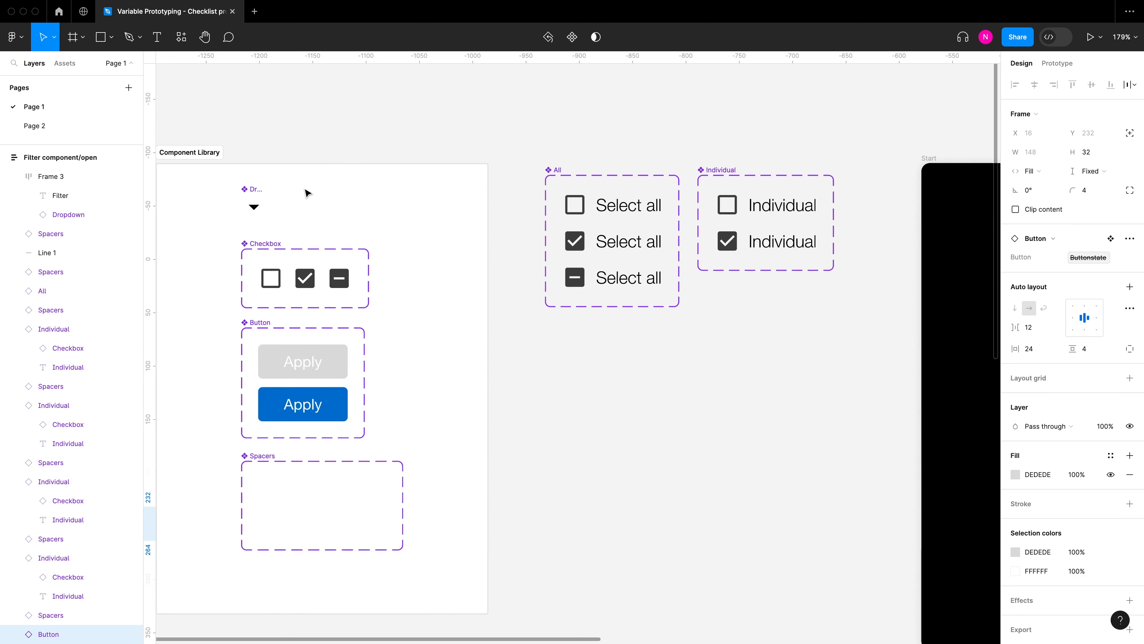
left_click(753, 169)
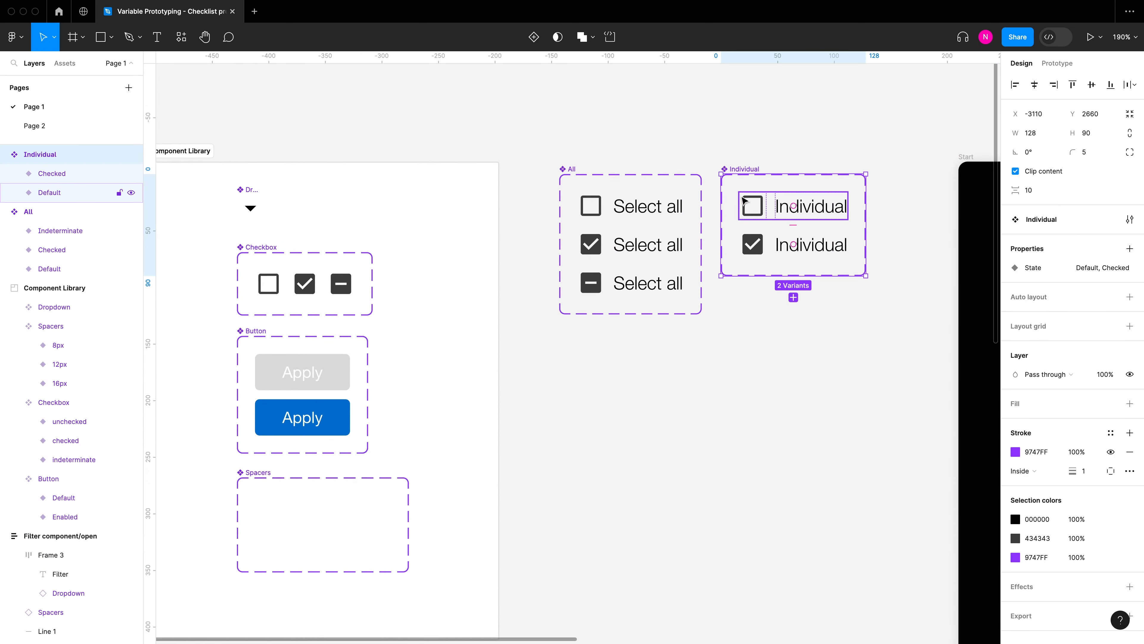
left_click(767, 211)
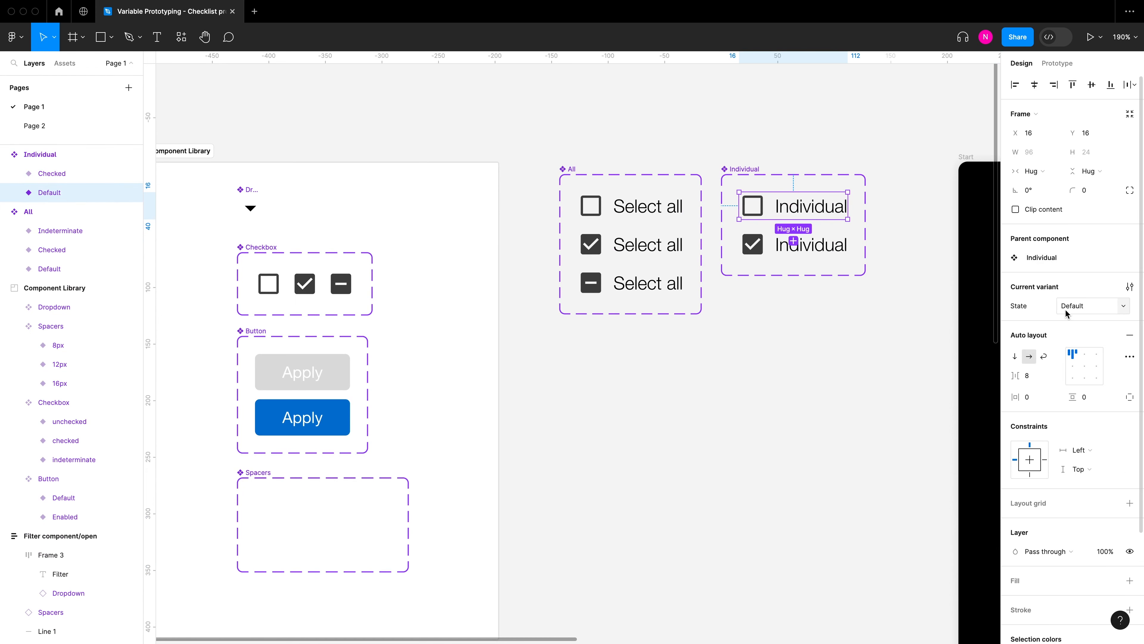
left_click(576, 173)
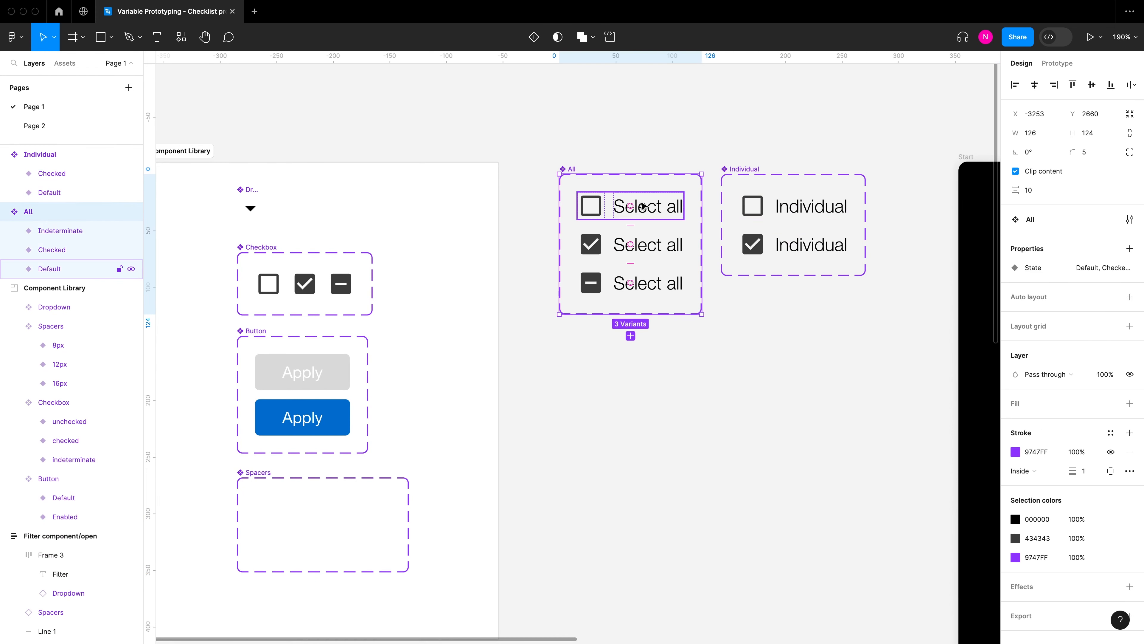
left_click(671, 206)
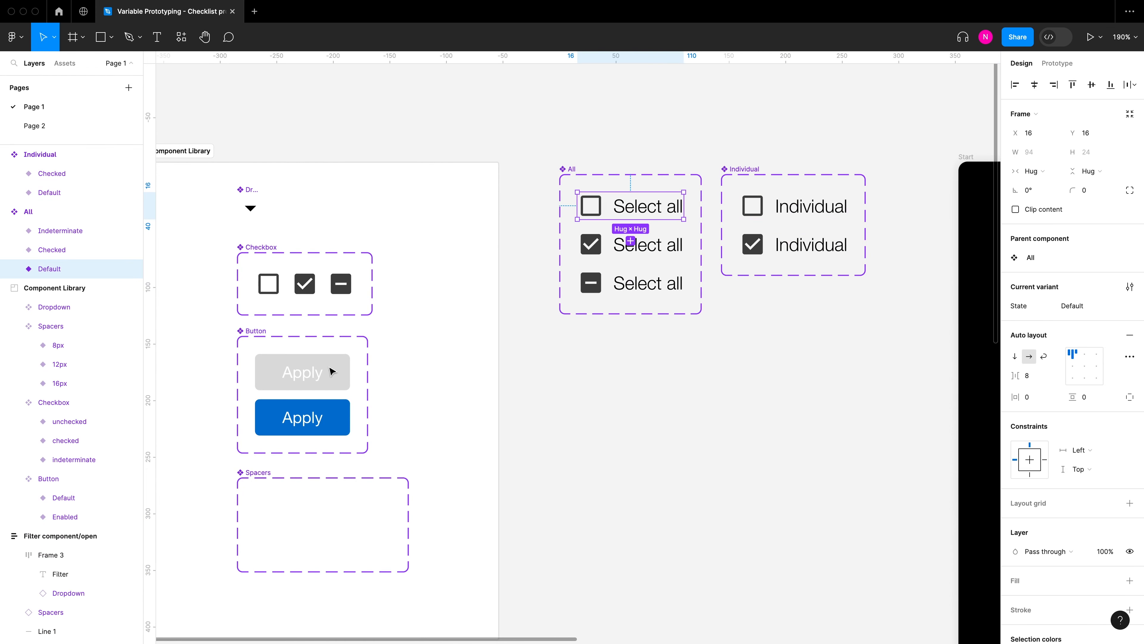
left_click(258, 332)
left_click(325, 370)
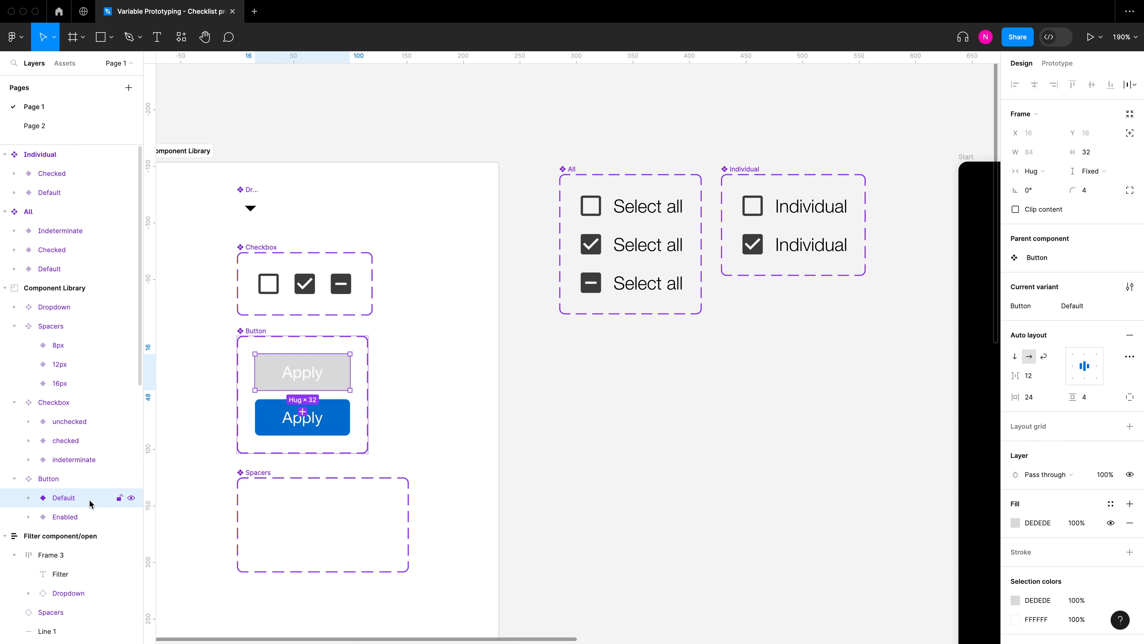
Open the local variables and set the Buttonstate variable's value to "Default", matching the Button component's variant name
left_click(612, 417)
scroll(862, 337, "right", 2)
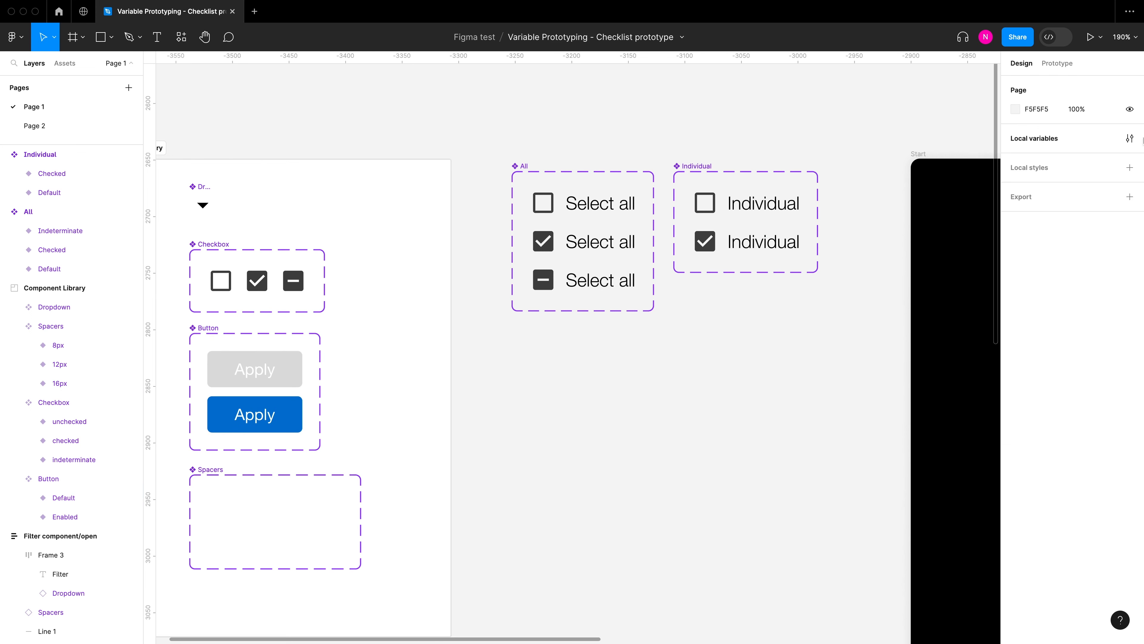
left_click(1130, 138)
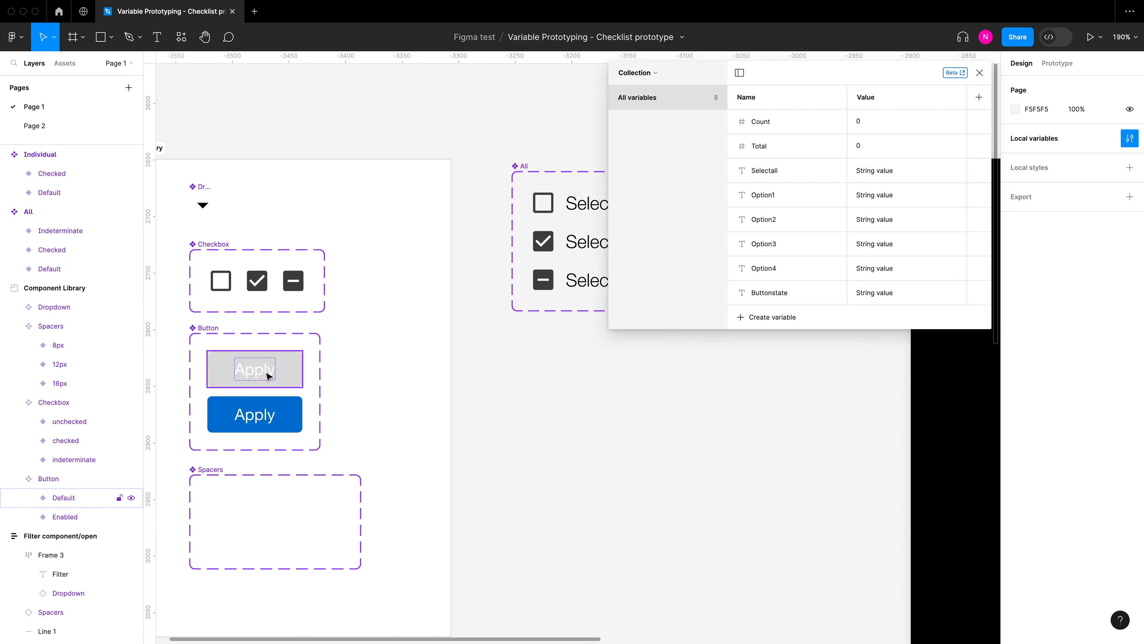
left_click(214, 334)
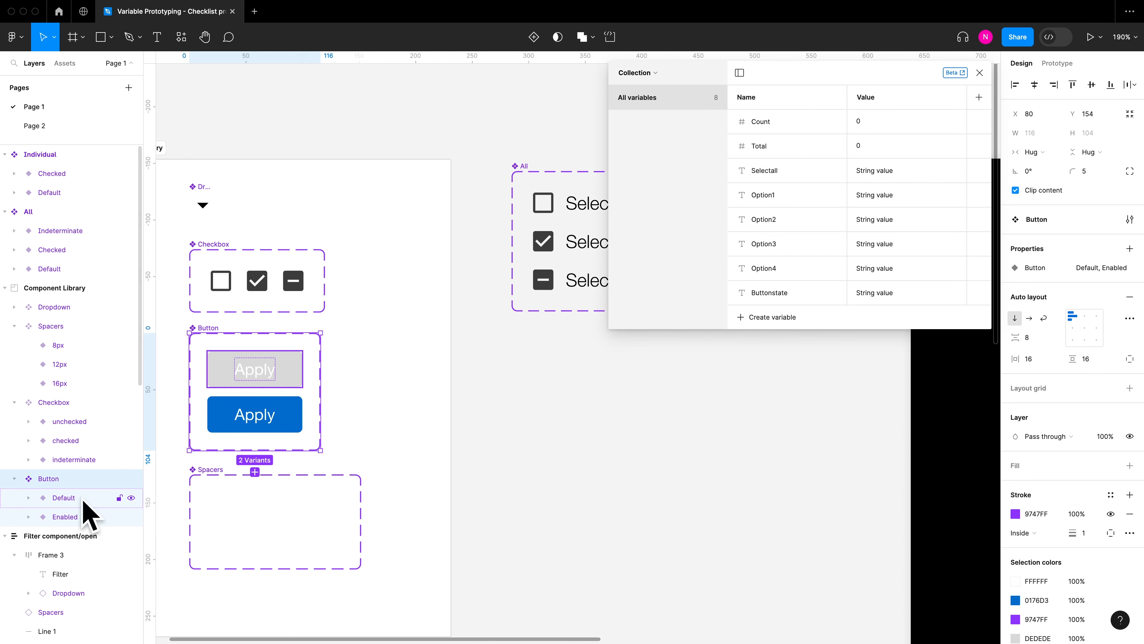
left_click(930, 287)
double_click(918, 296)
key("super+a")
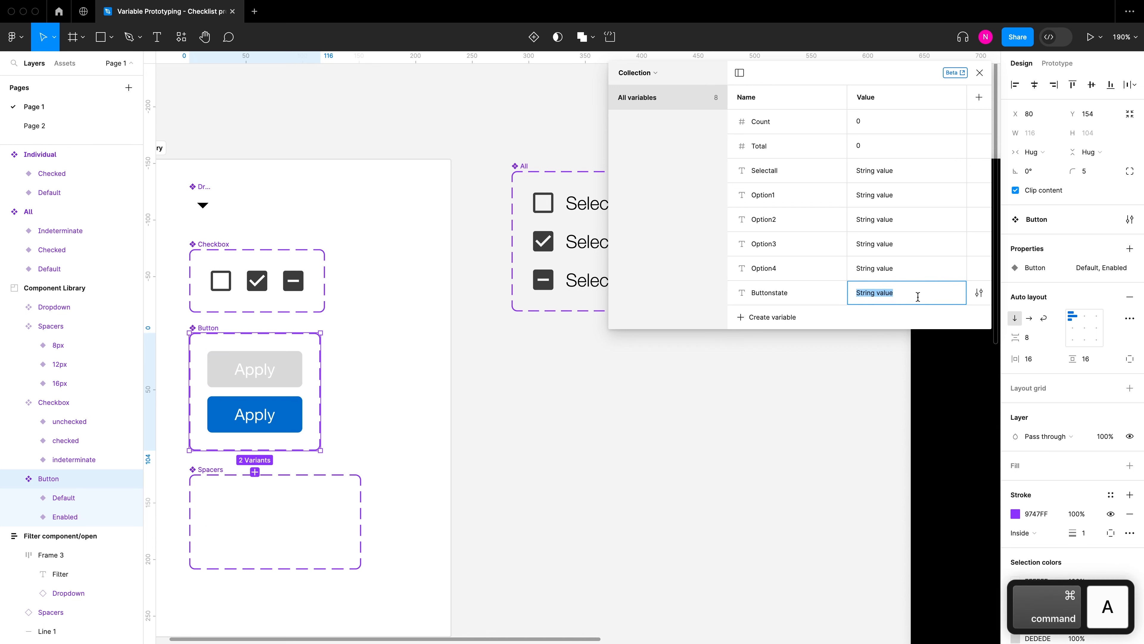
type("Default")
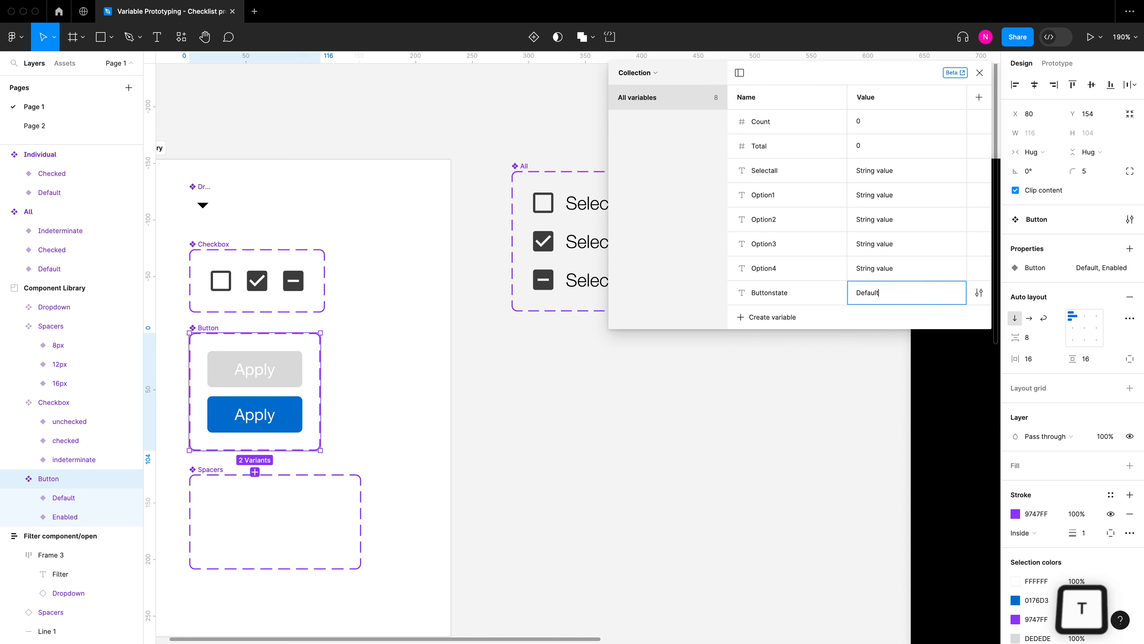
Copy the Default value from Buttonstate and reuse it as the value of Option4 and Option3
key("super+a")
key("super+c")
left_click(912, 269)
key("super+a")
key("super+v")
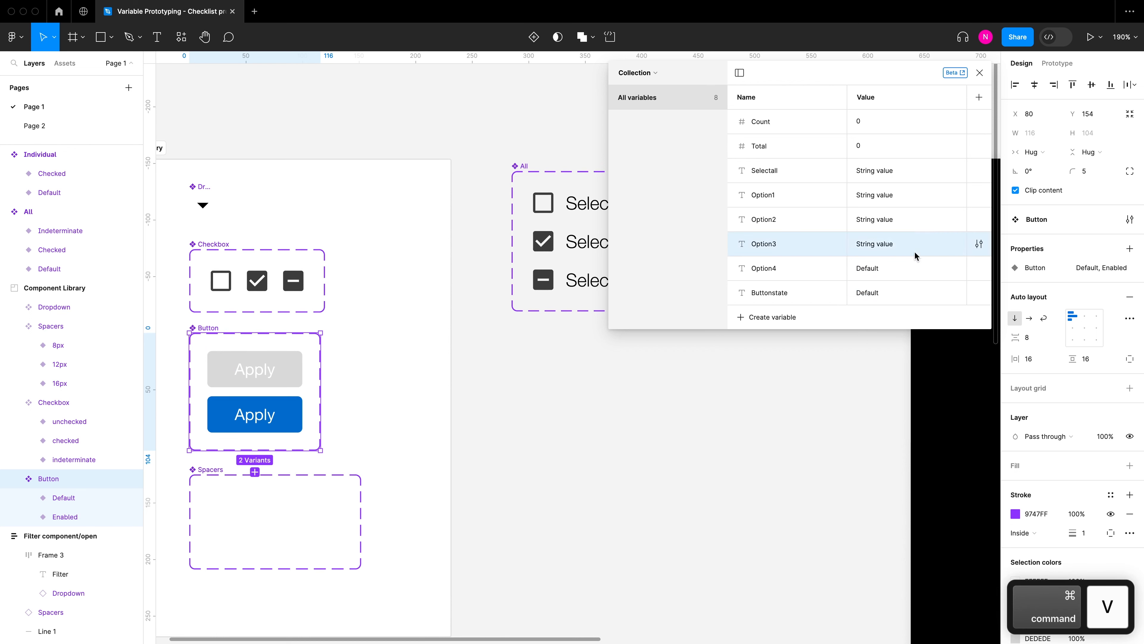
left_click(913, 244)
key("super+v")
Set the values of Option2, Option1 and Selectall to the copied "Default" and close the variables window
left_click(913, 217)
key("super+a")
key("super+v")
left_click(911, 191)
key("super+a")
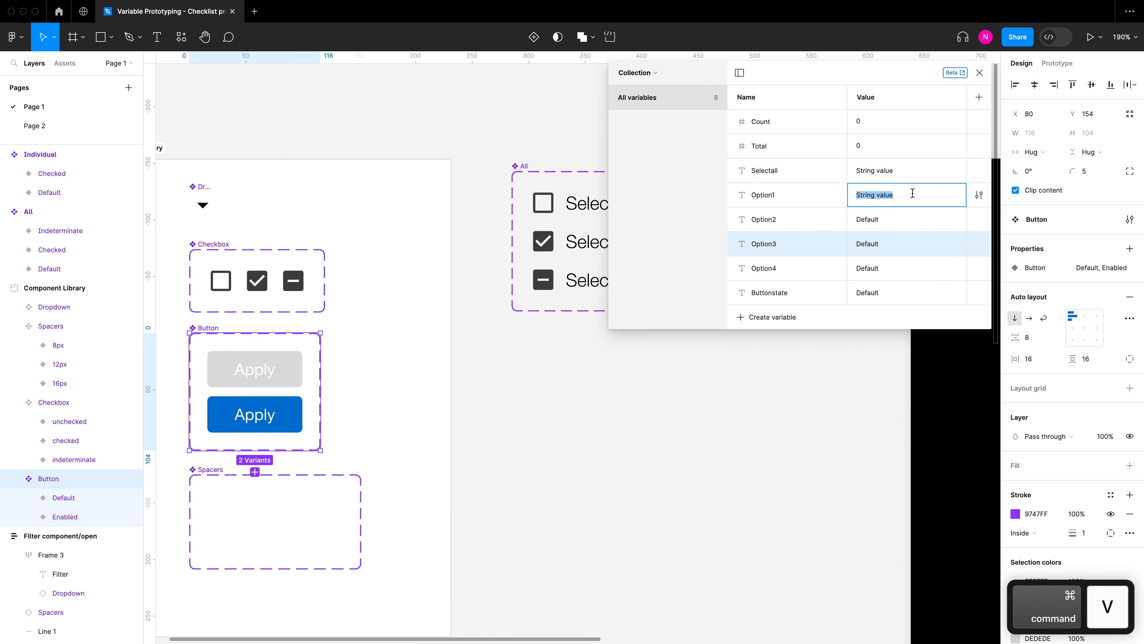
key("super+v")
left_click(915, 170)
key("super+a")
key("super+v")
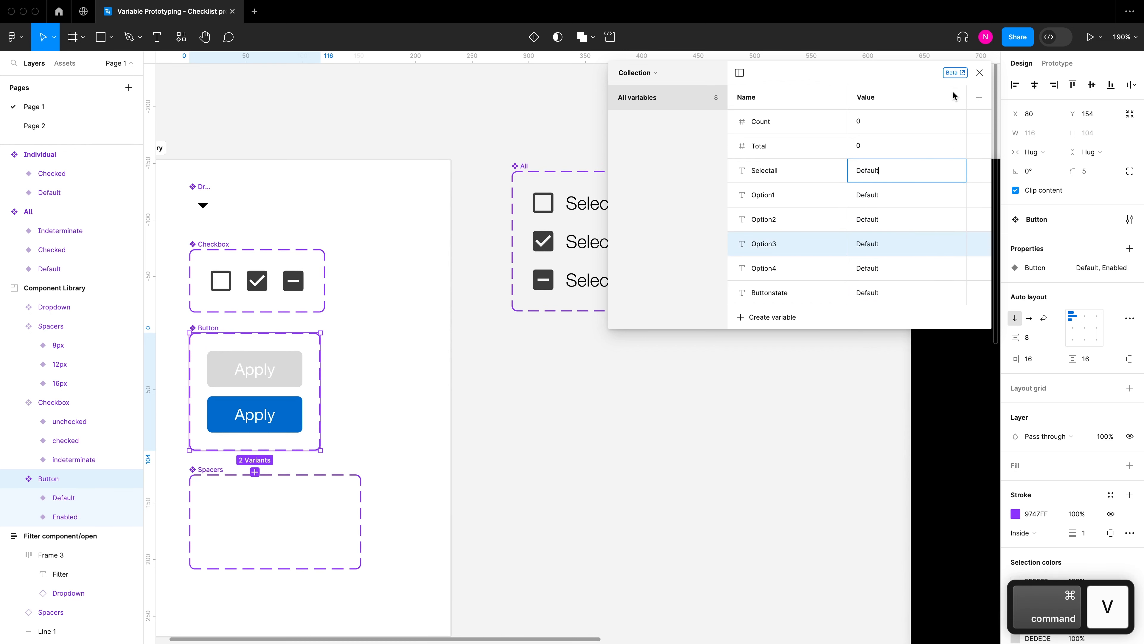
left_click(980, 72)
Return to the open filter frame and check the Apply button's variable binding
left_click(828, 312)
left_click_drag(830, 315, 525, 322)
left_click_drag(940, 299, 416, 280)
left_click_drag(795, 294, 572, 235)
scroll(589, 472, "up", 3)
left_click(702, 462)
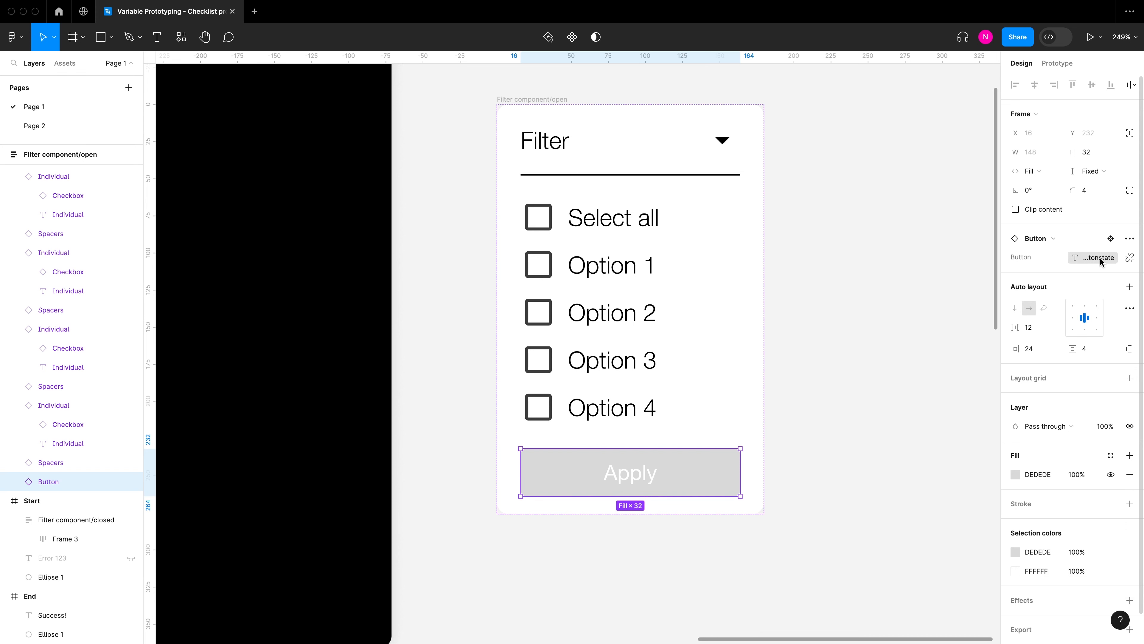
Examine the Default and Checked variants of the Individual component set in prototype mode
left_click(857, 279)
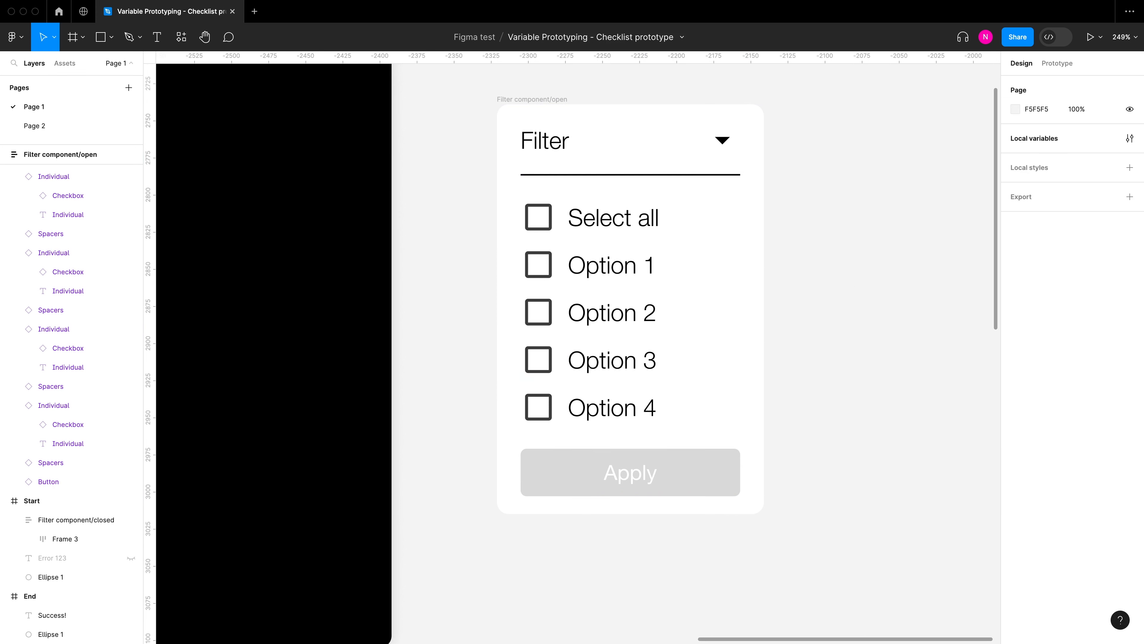
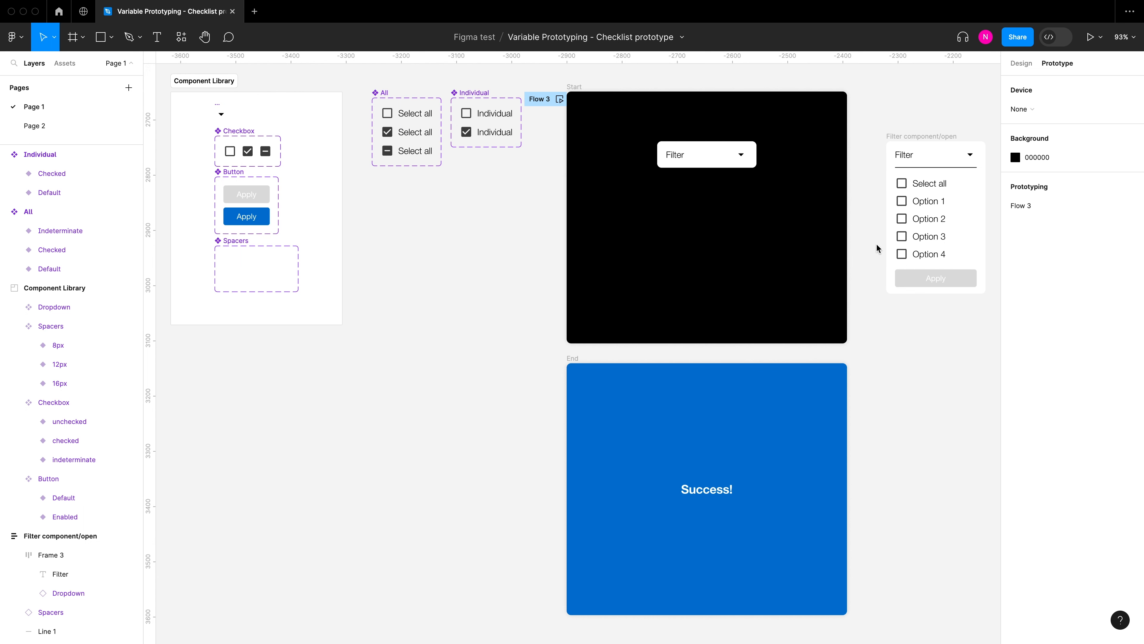
scroll(491, 81, "up", 5, "super")
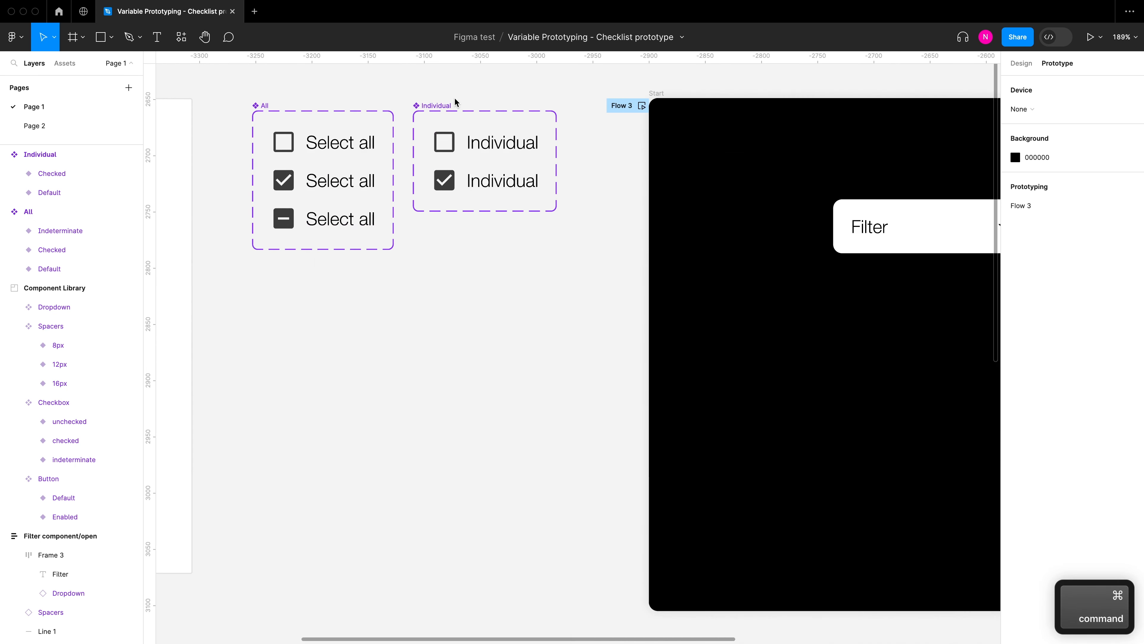
left_click(441, 107)
key("shift+2")
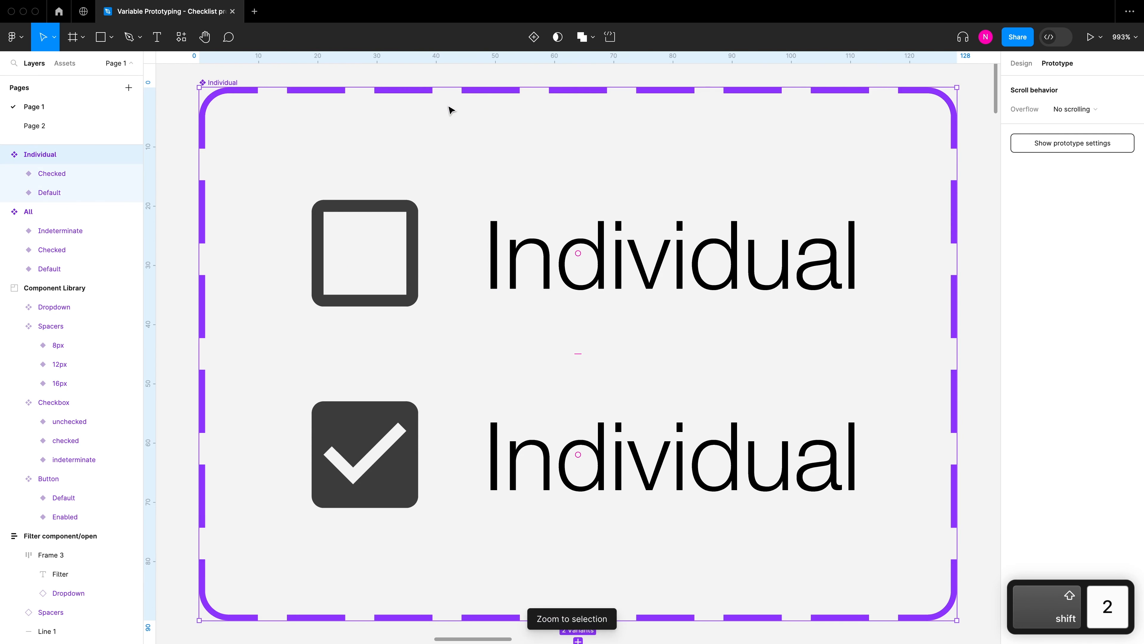
left_click(981, 212)
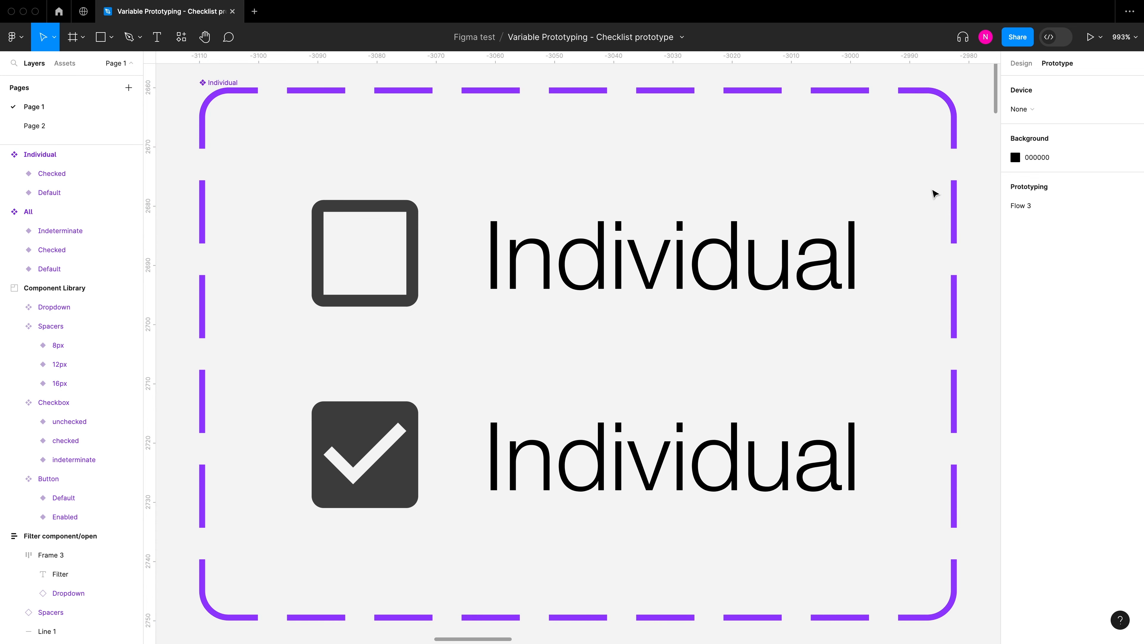
left_click(574, 224)
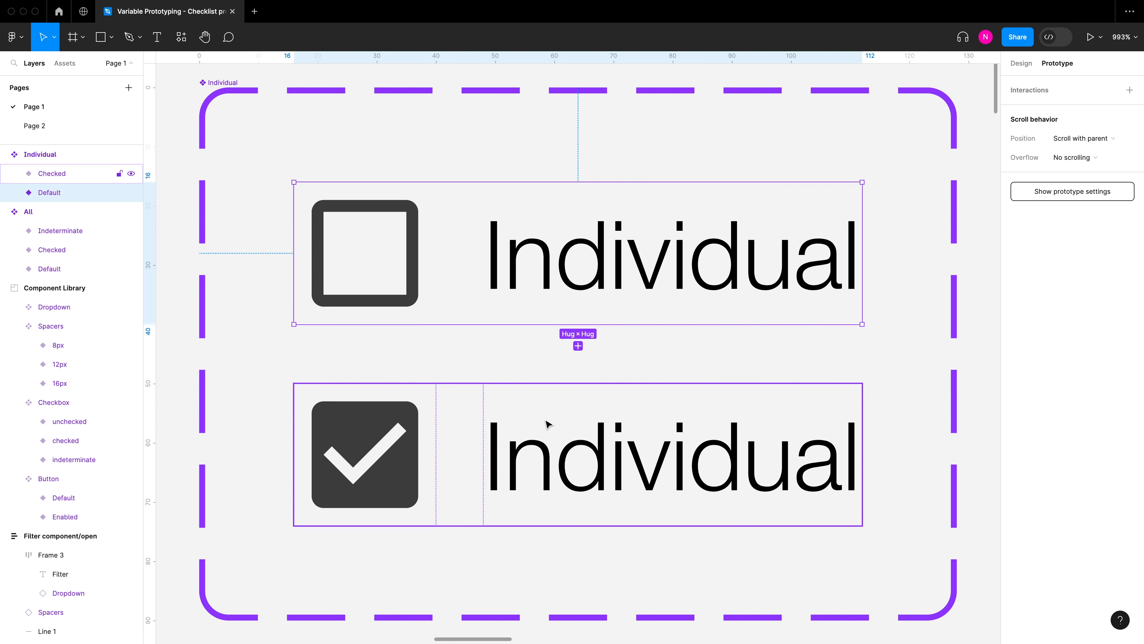
left_click(528, 415)
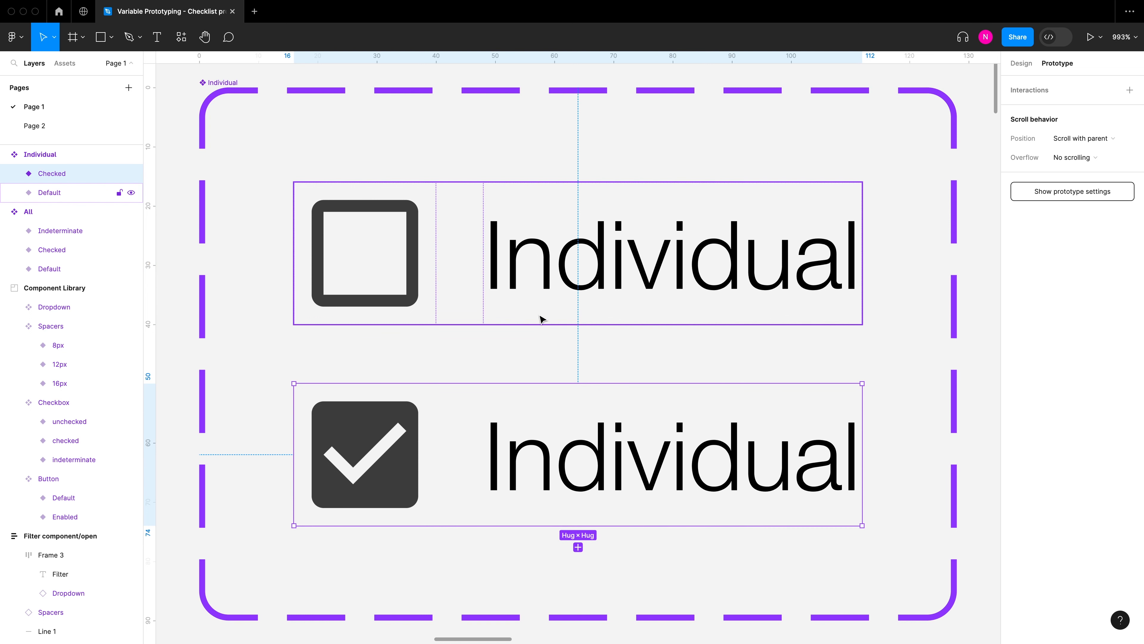
left_click(483, 314)
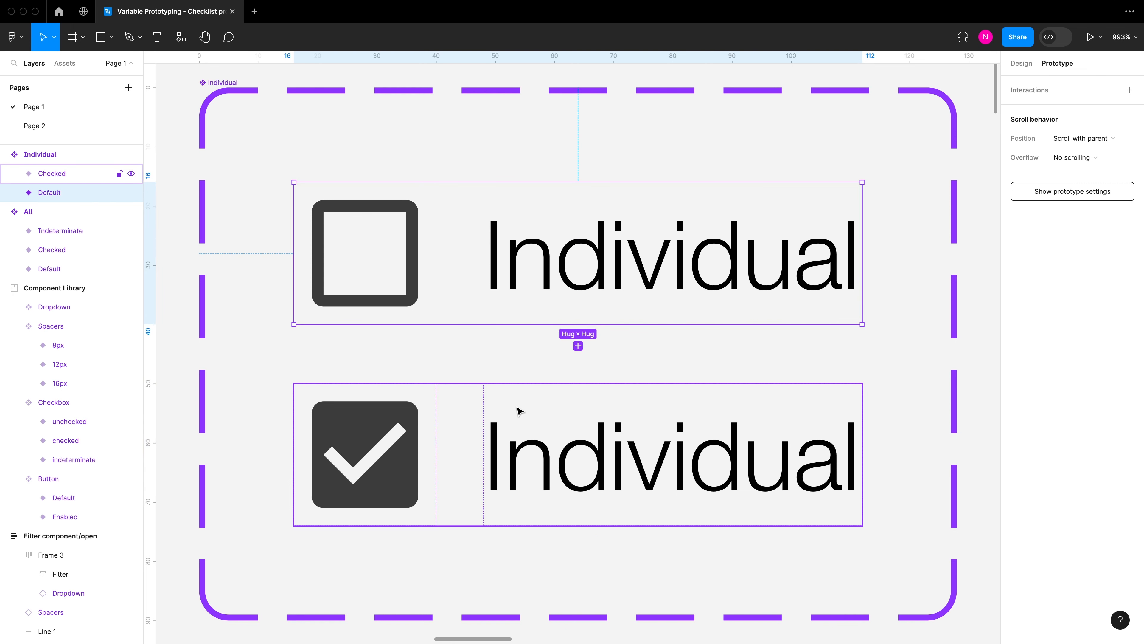
left_click(508, 410)
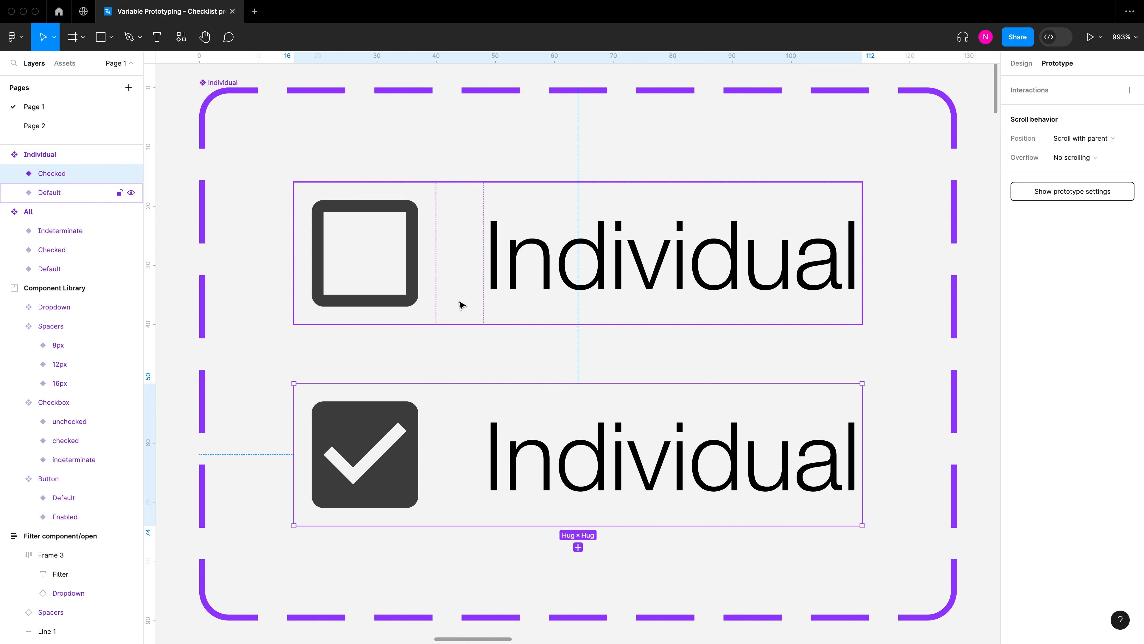
Compare the All component set's variants with the Individual ones, inspecting its Checked and Indeterminate variants
scroll(493, 276, "down", 5)
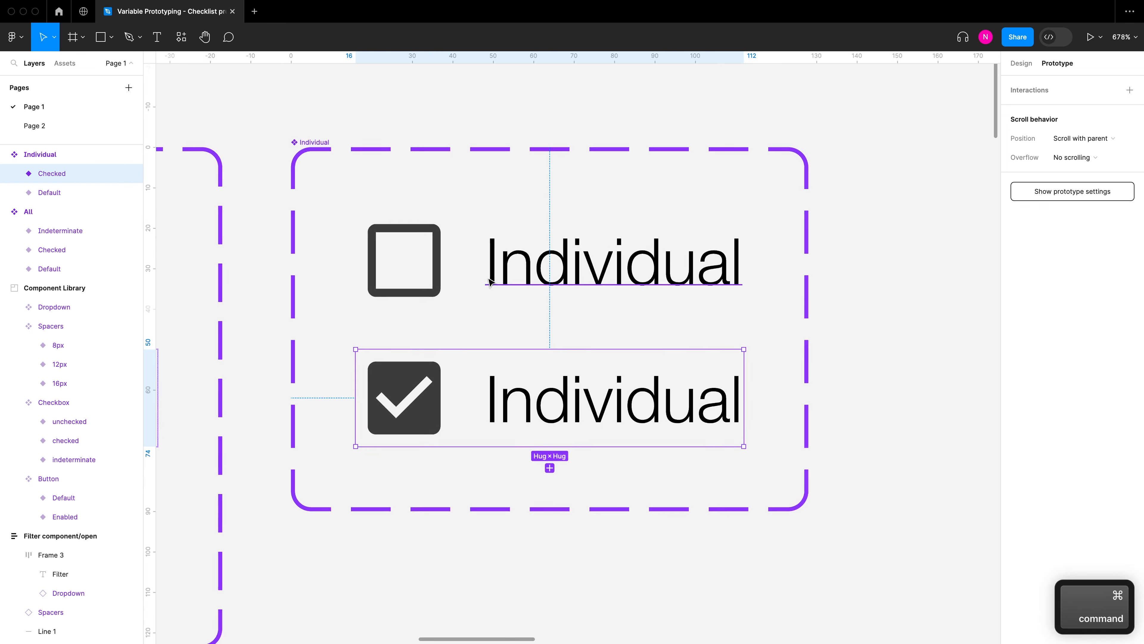
left_click_drag(476, 289, 738, 287)
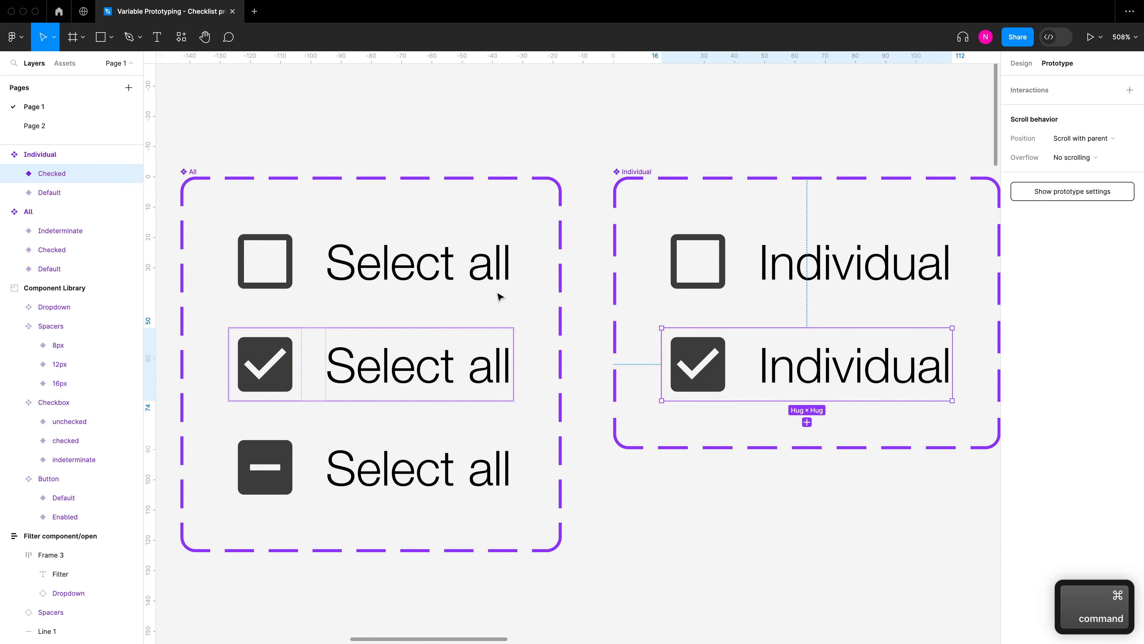
left_click(473, 129)
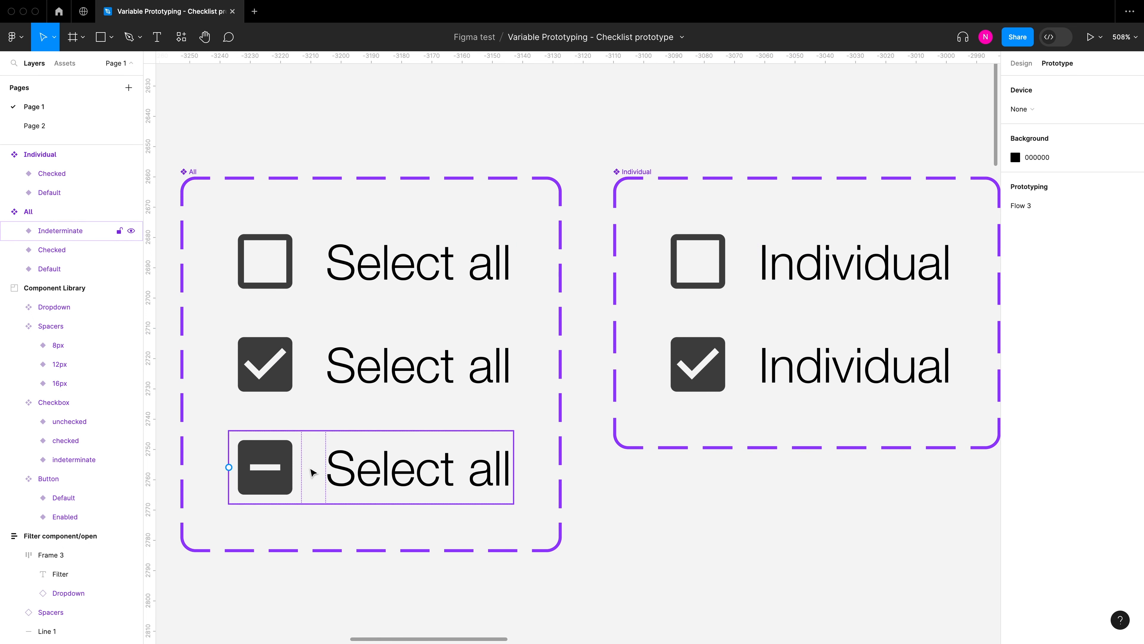
left_click(316, 382)
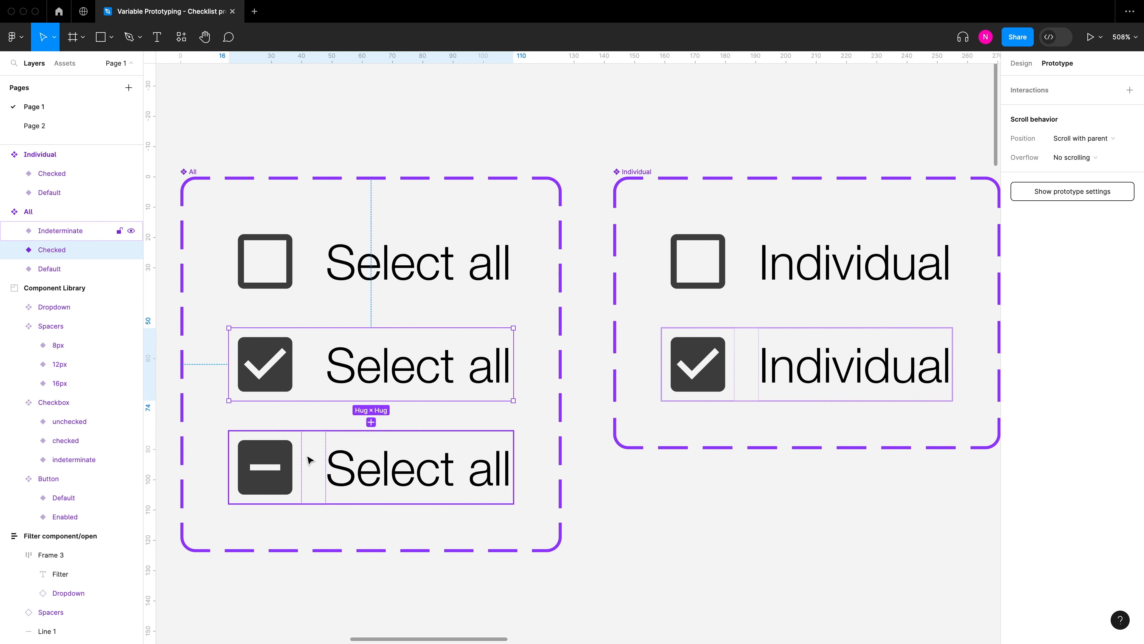
left_click(309, 465)
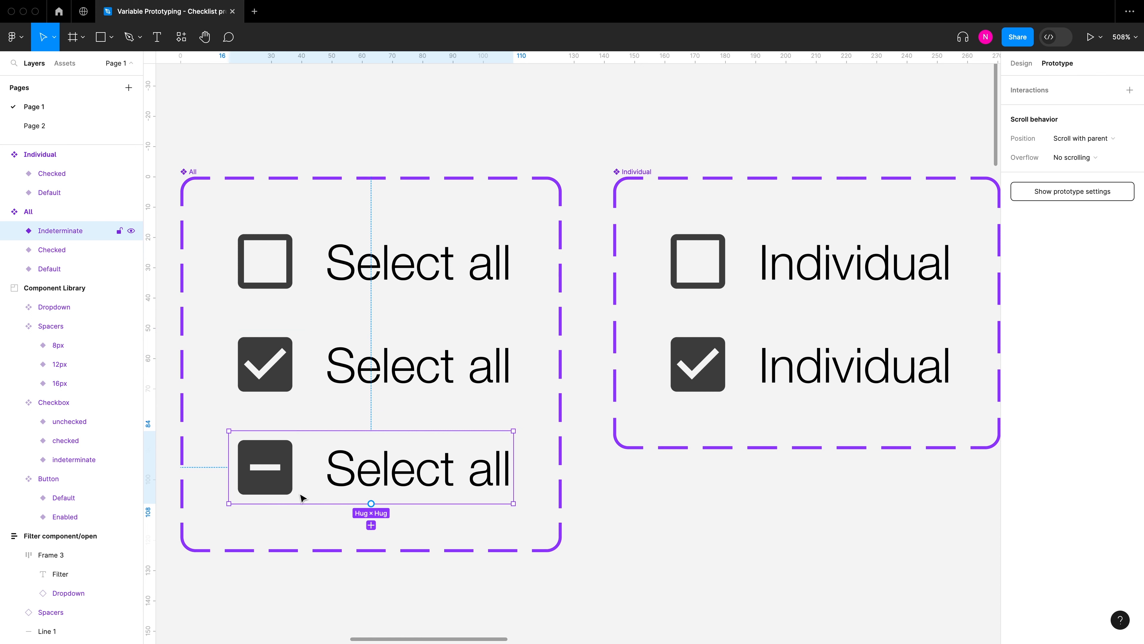
Connect the Individual set's Default variant to Checked with an on-click Change to interaction using the Instant animation
scroll(532, 384, "right", 8)
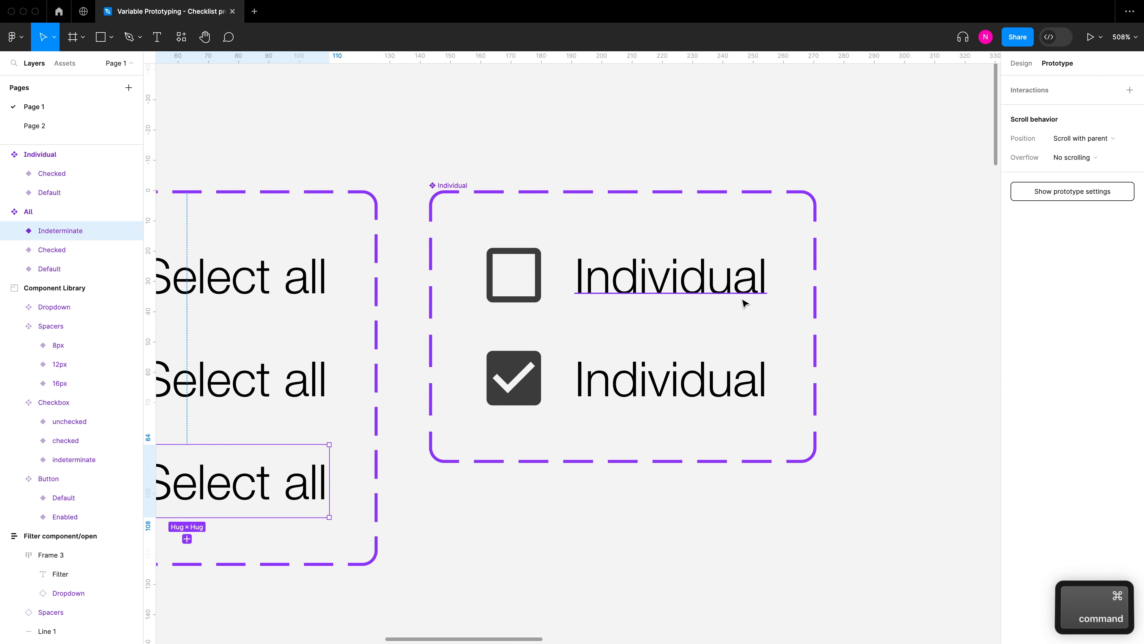
scroll(741, 303, "up", 2)
scroll(737, 304, "up", 4)
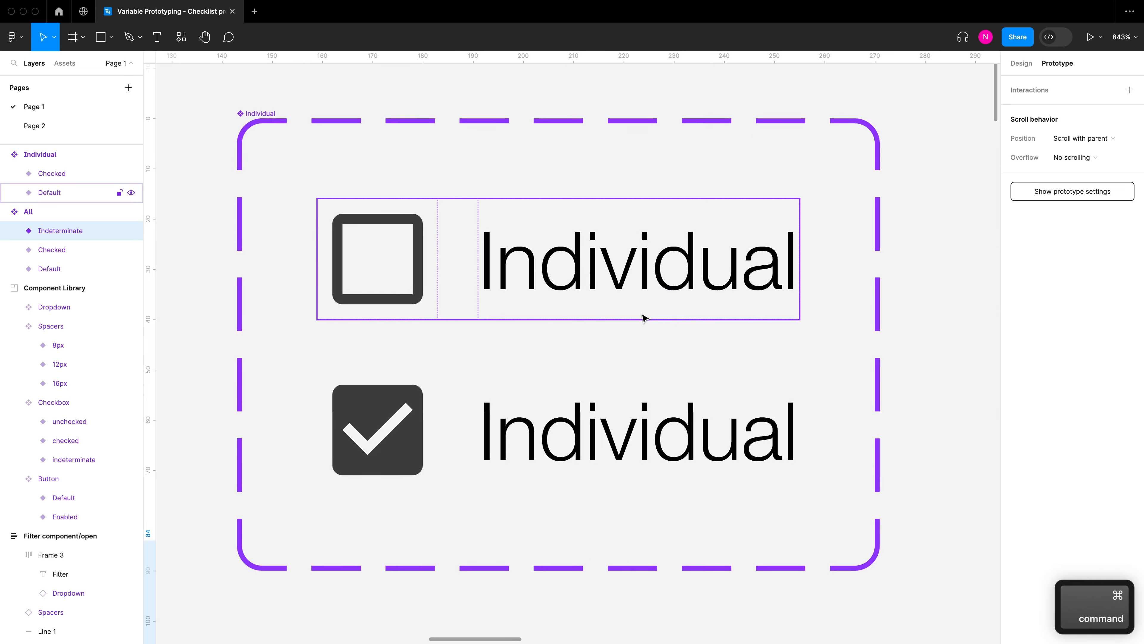
left_click(464, 303)
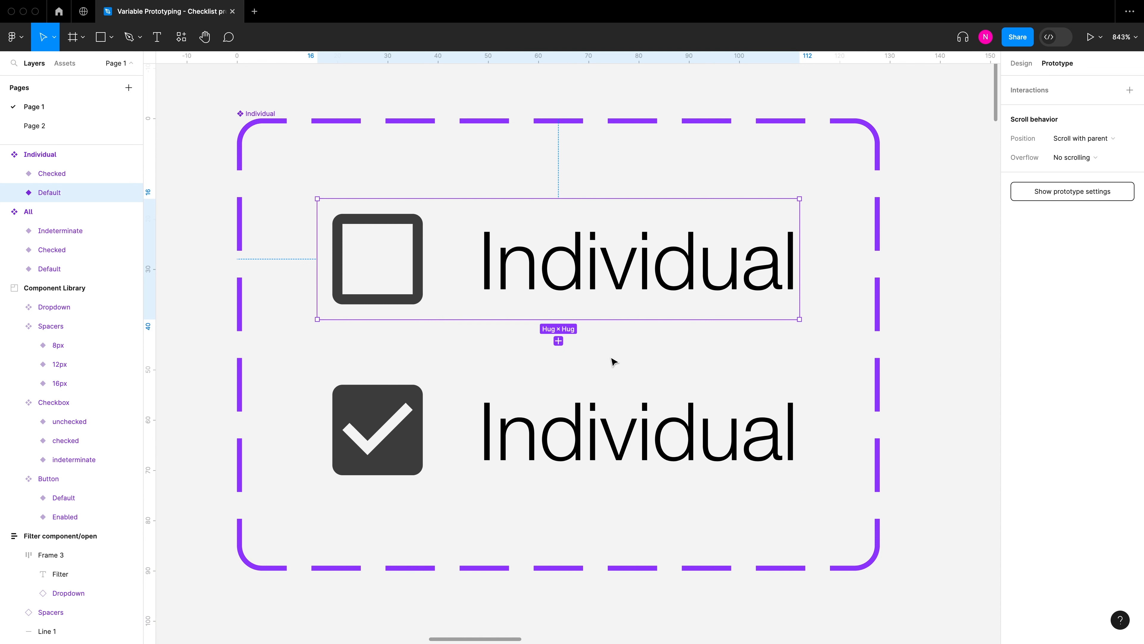
mouse_move(805, 264)
left_click_drag(800, 260, 683, 415)
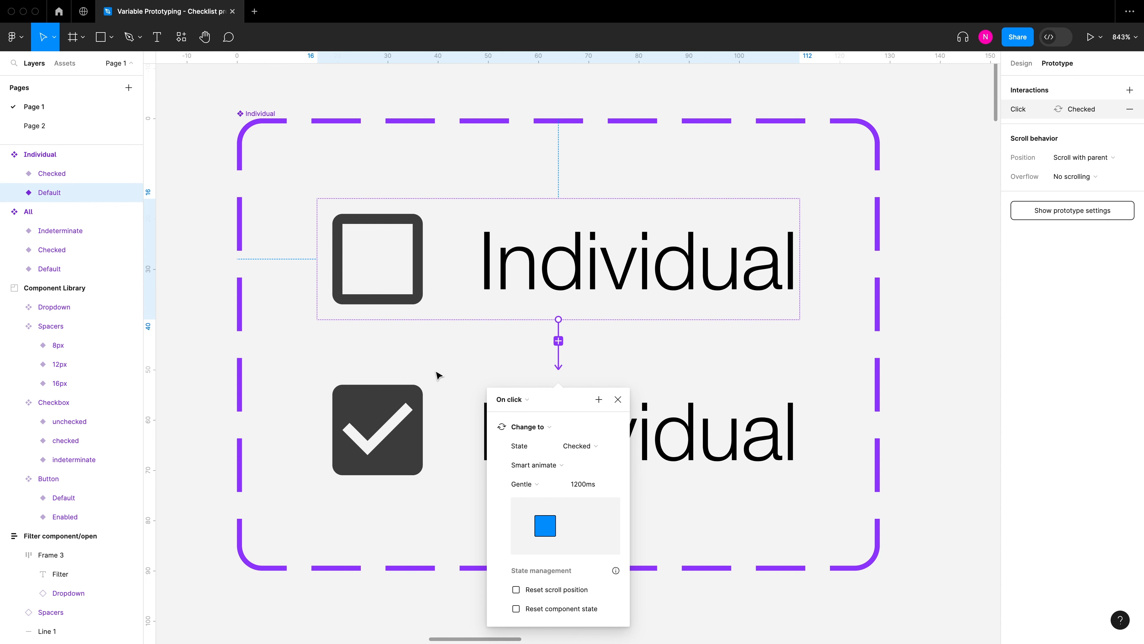
left_click(516, 466)
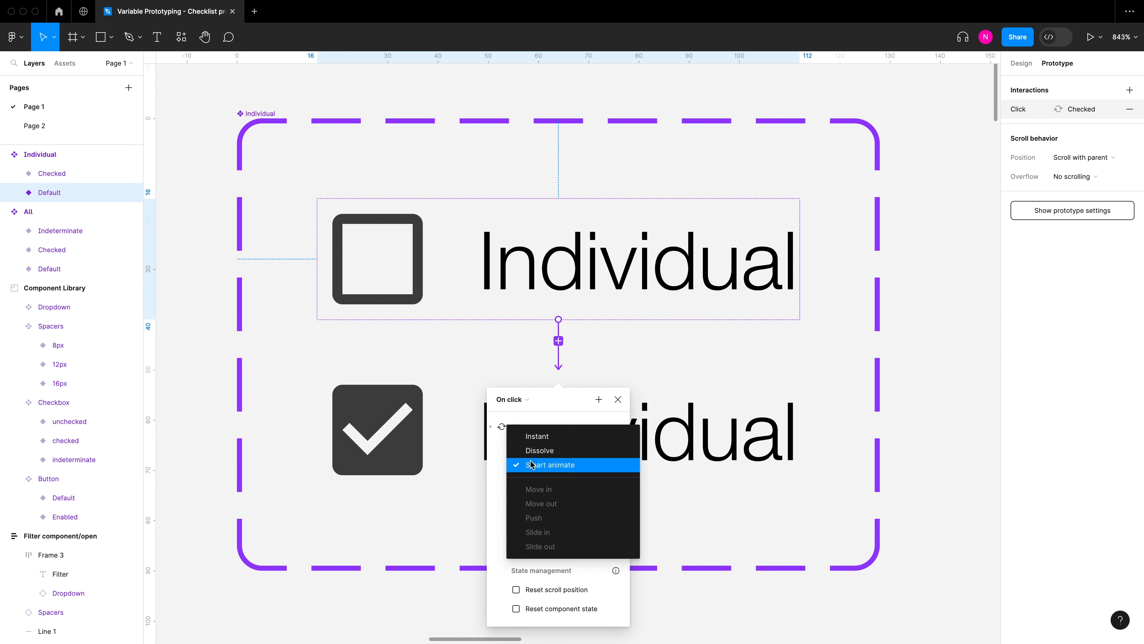
left_click(554, 436)
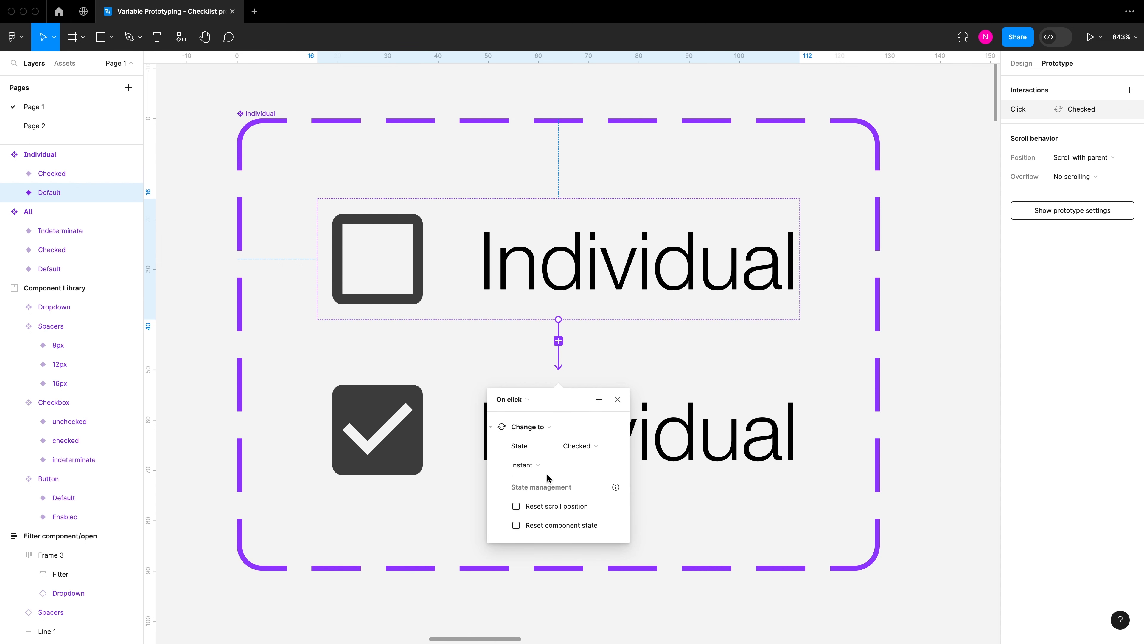
left_click(490, 426)
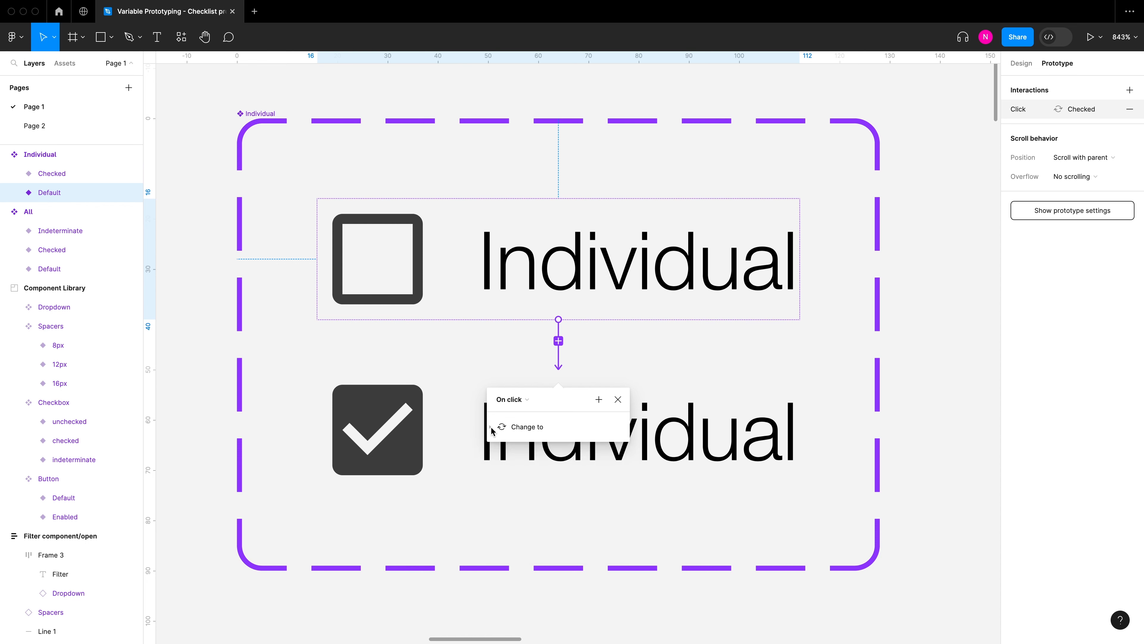
Add a Set variable action to the Default variant's click interaction that sets Count to Count + 1
left_click(598, 399)
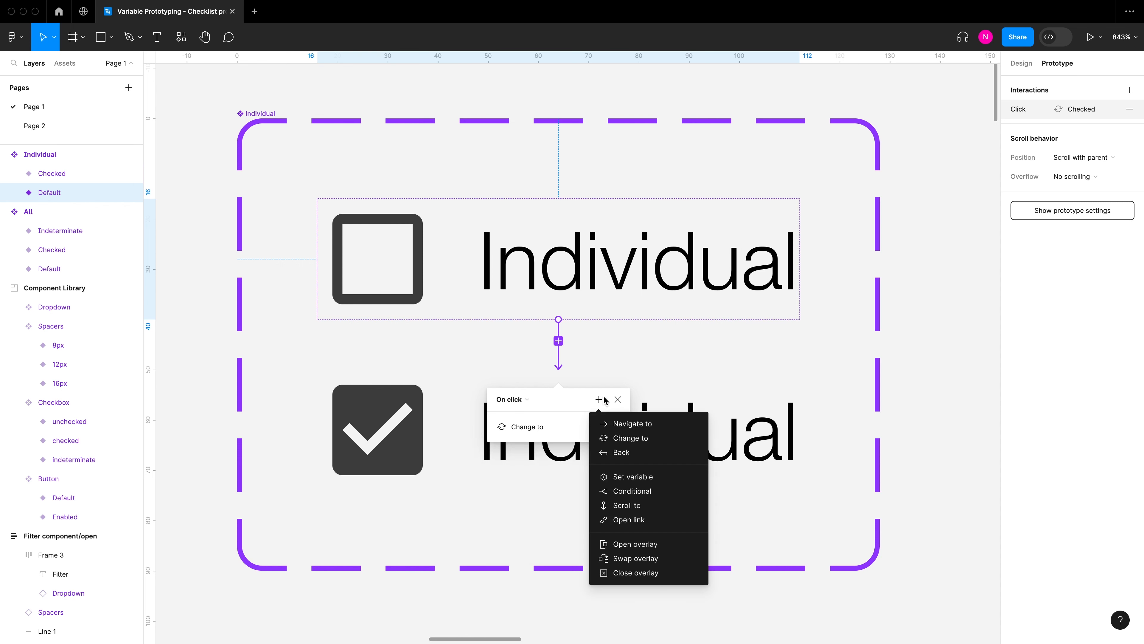
left_click(647, 477)
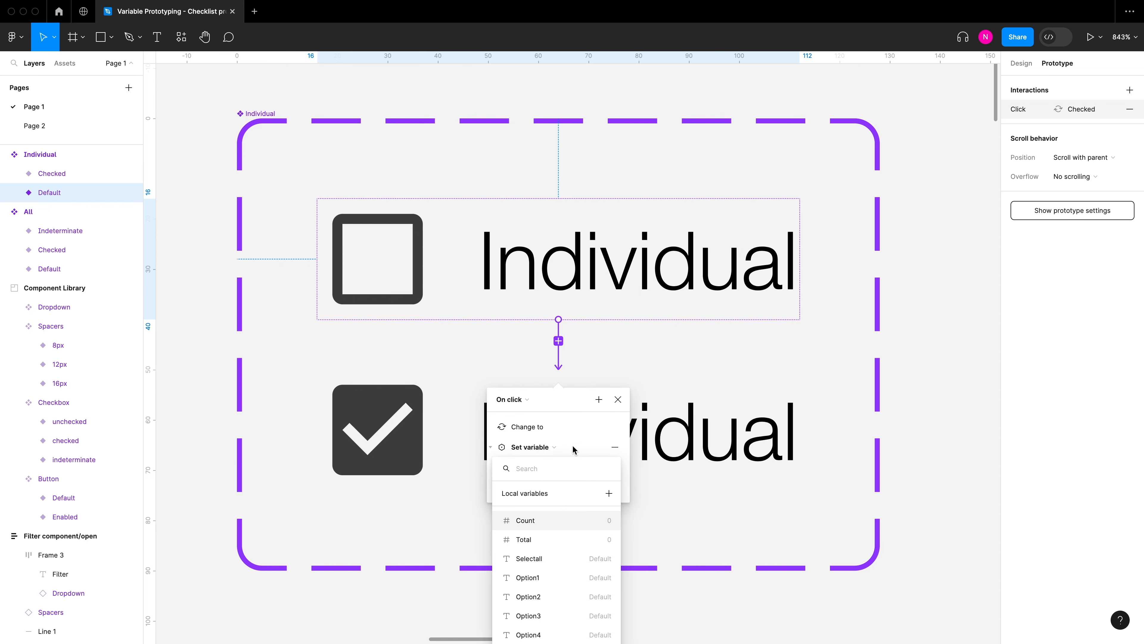
left_click(539, 522)
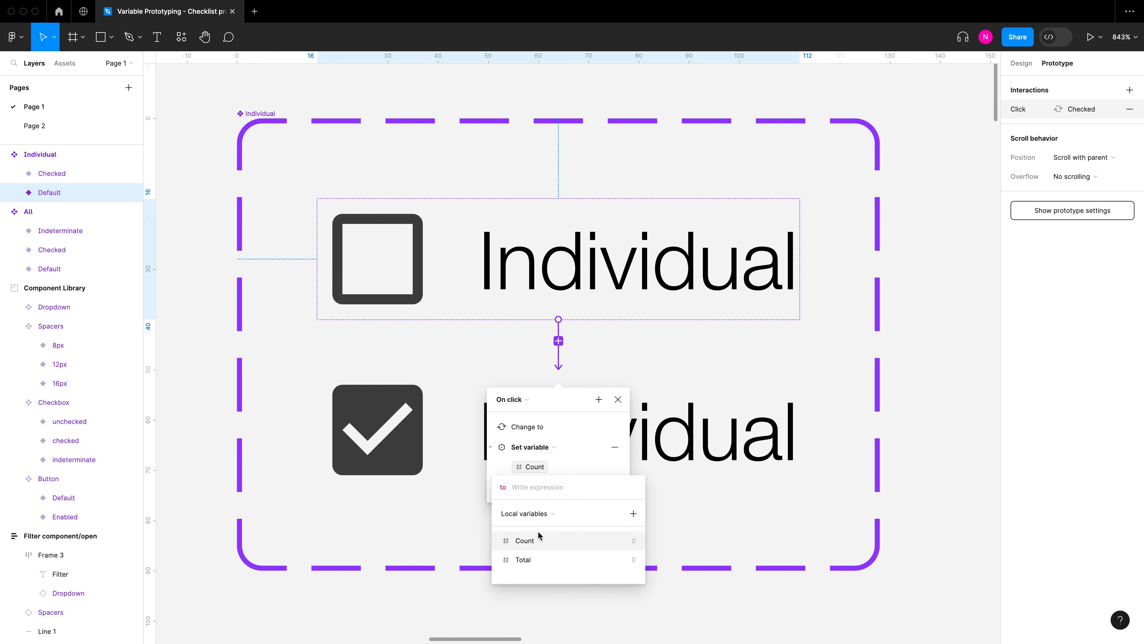
left_click(532, 543)
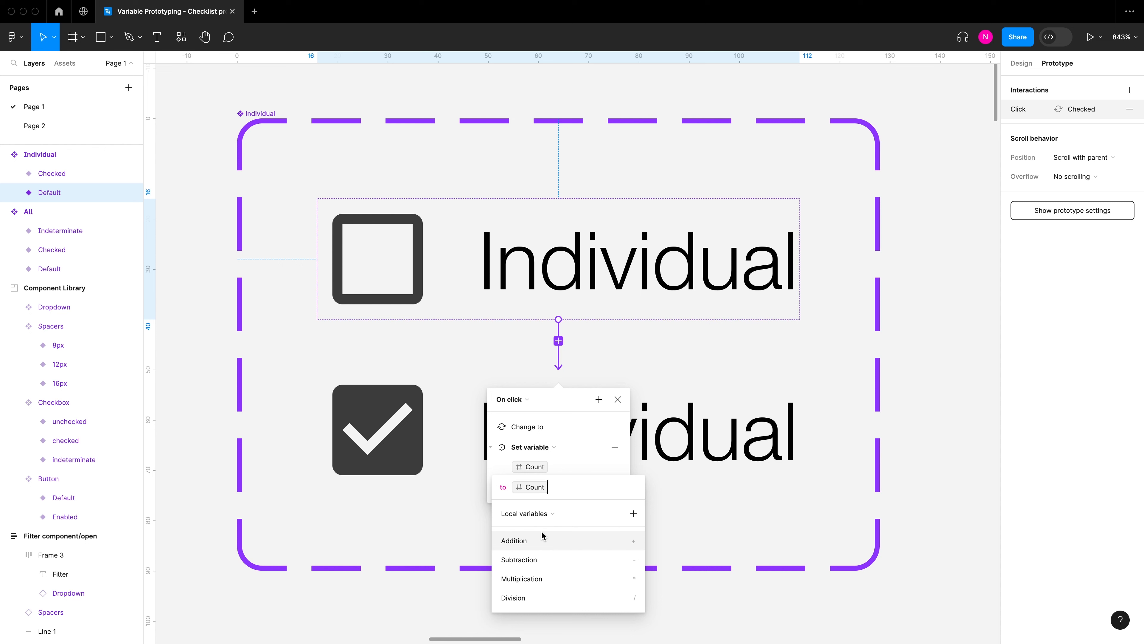
type("+ ")
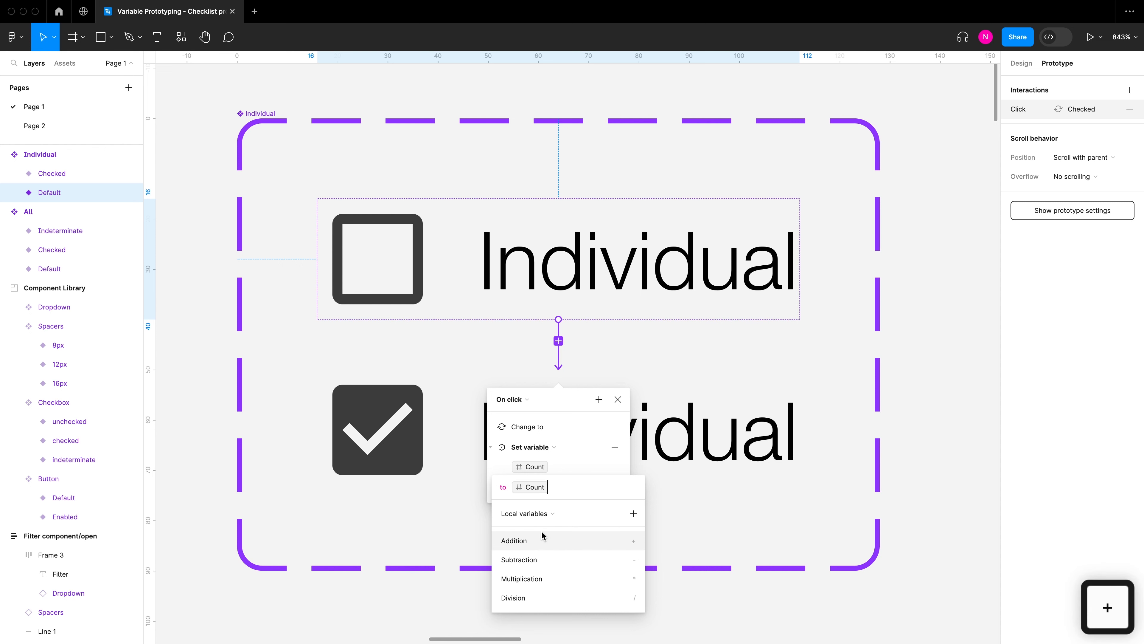
type("1")
key("Return")
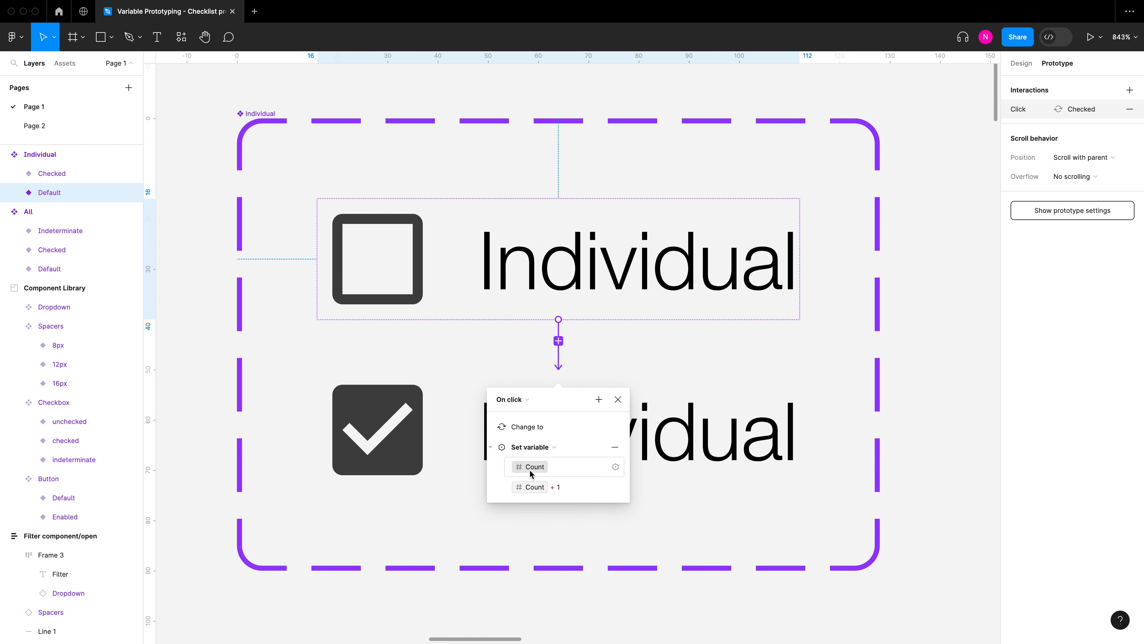
left_click(490, 448)
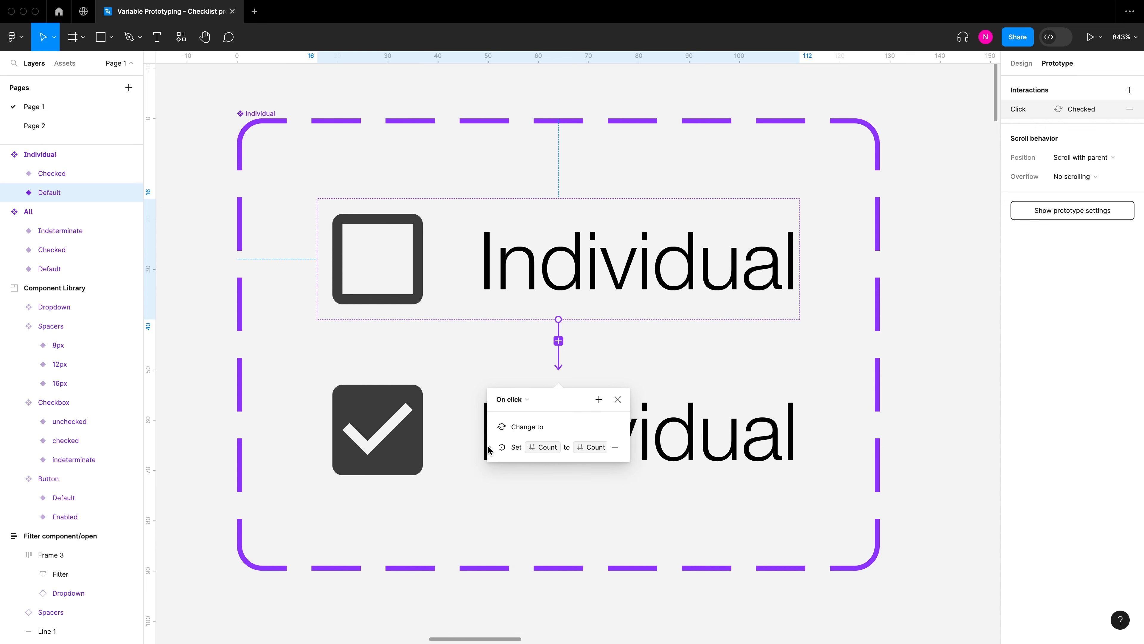
Add a Conditional action to the on-click interaction of the Individual component's Default variant
scroll(721, 377, "down", 3)
scroll(716, 378, "left", 4)
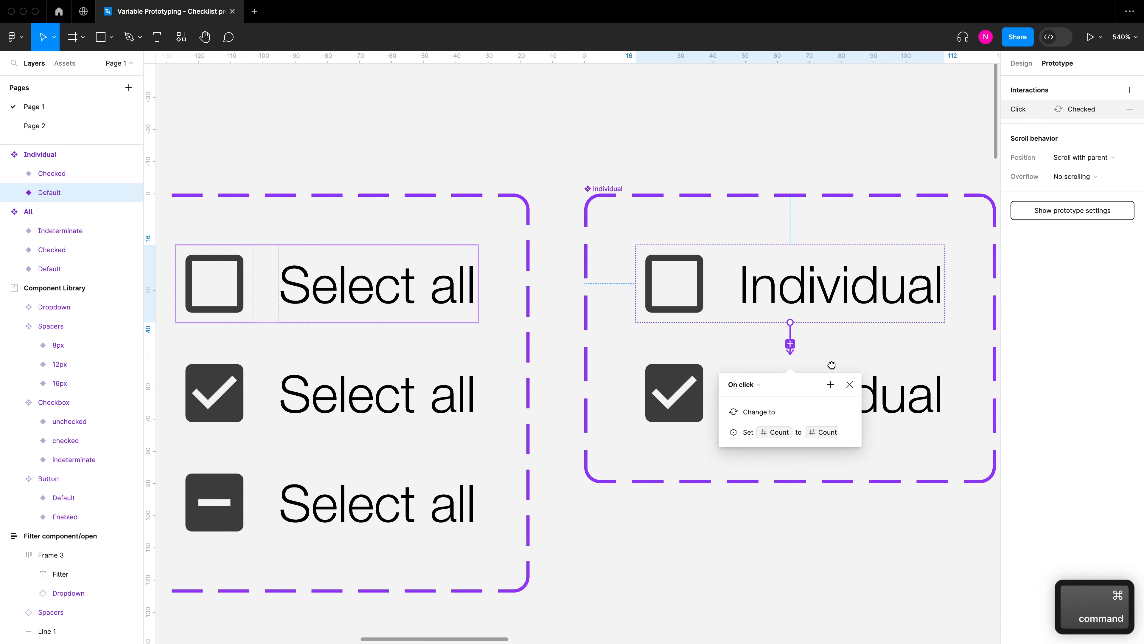
scroll(807, 334, "right", 3)
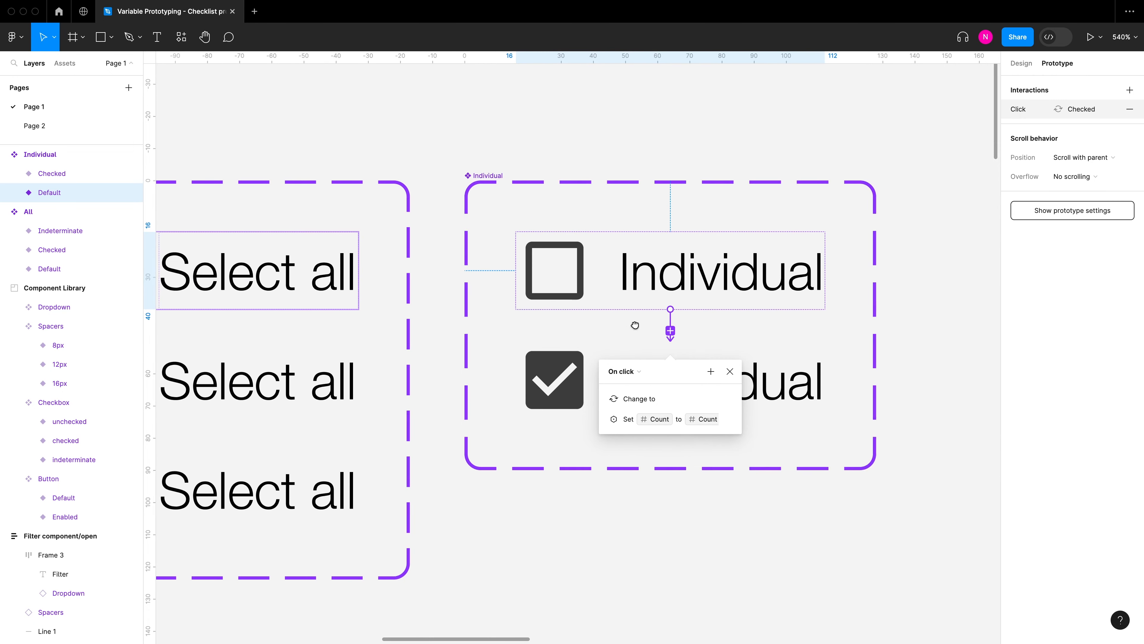
scroll(793, 334, "up", 3)
left_click(661, 372)
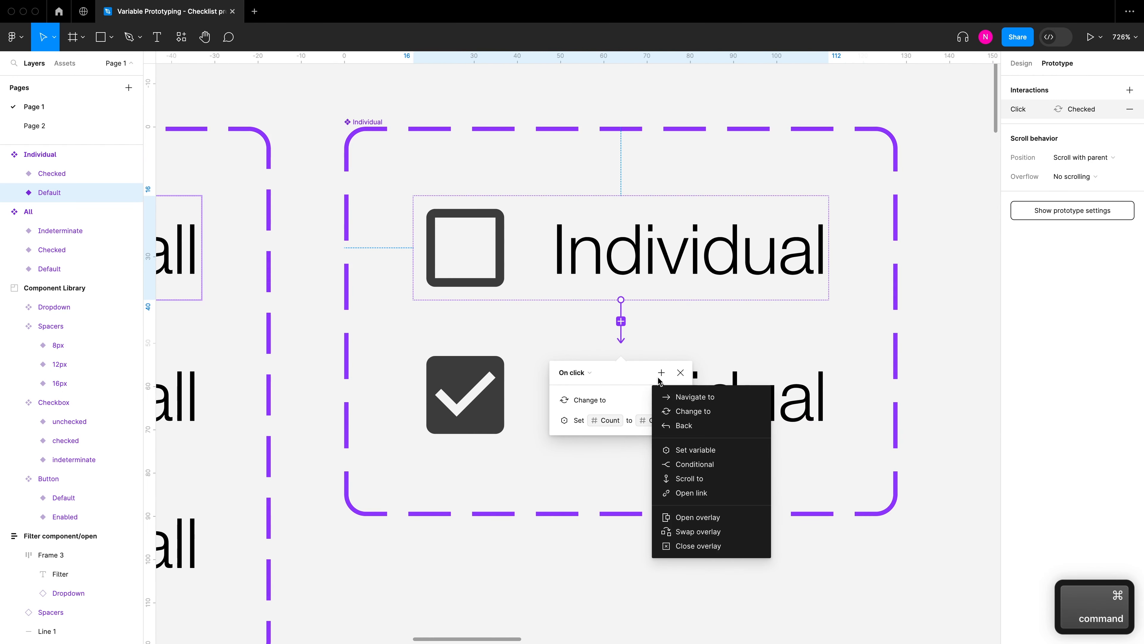
left_click(716, 466)
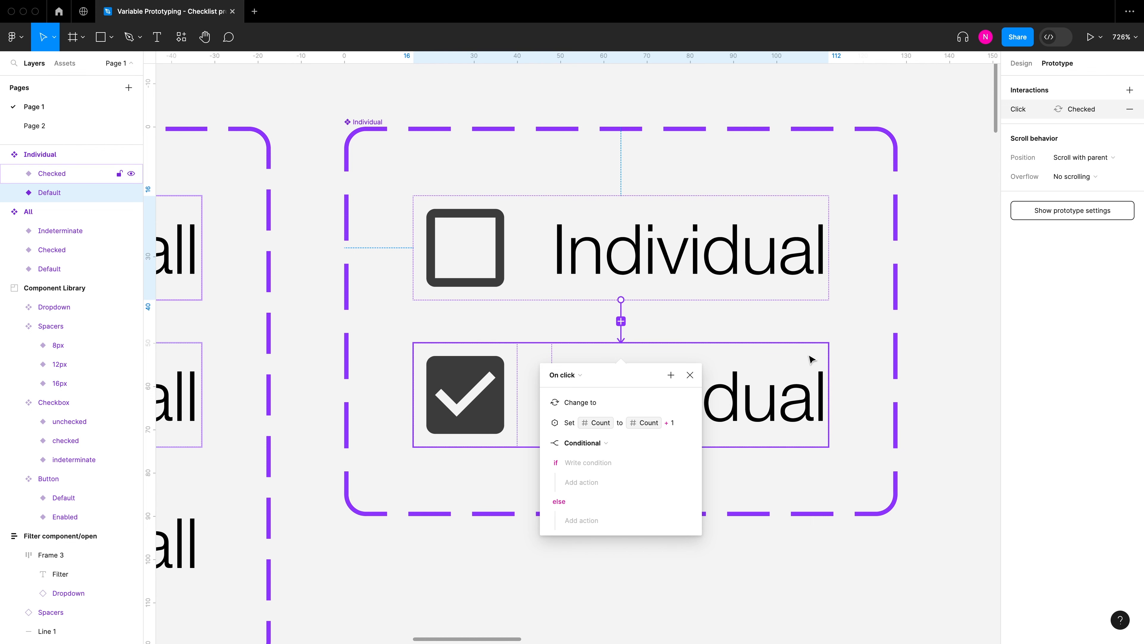
Write the new conditional's condition as Count == Total
key("super")
scroll(479, 362, "down", 5)
scroll(479, 362, "left", 10)
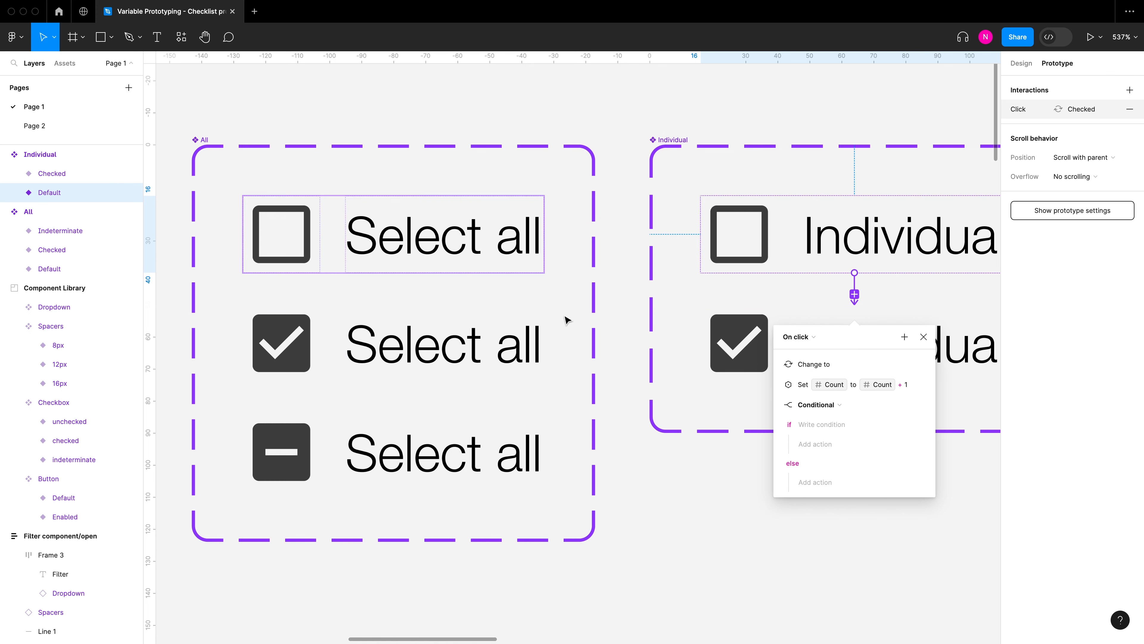
left_click_drag(640, 392, 622, 386)
scroll(623, 386, "right", 3)
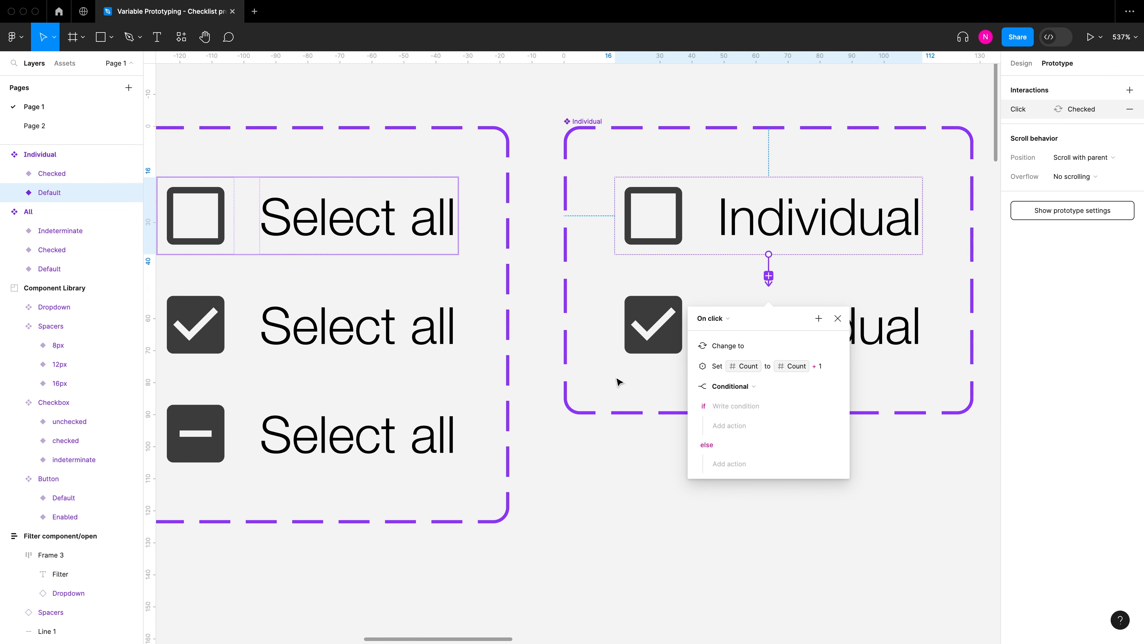
left_click(749, 404)
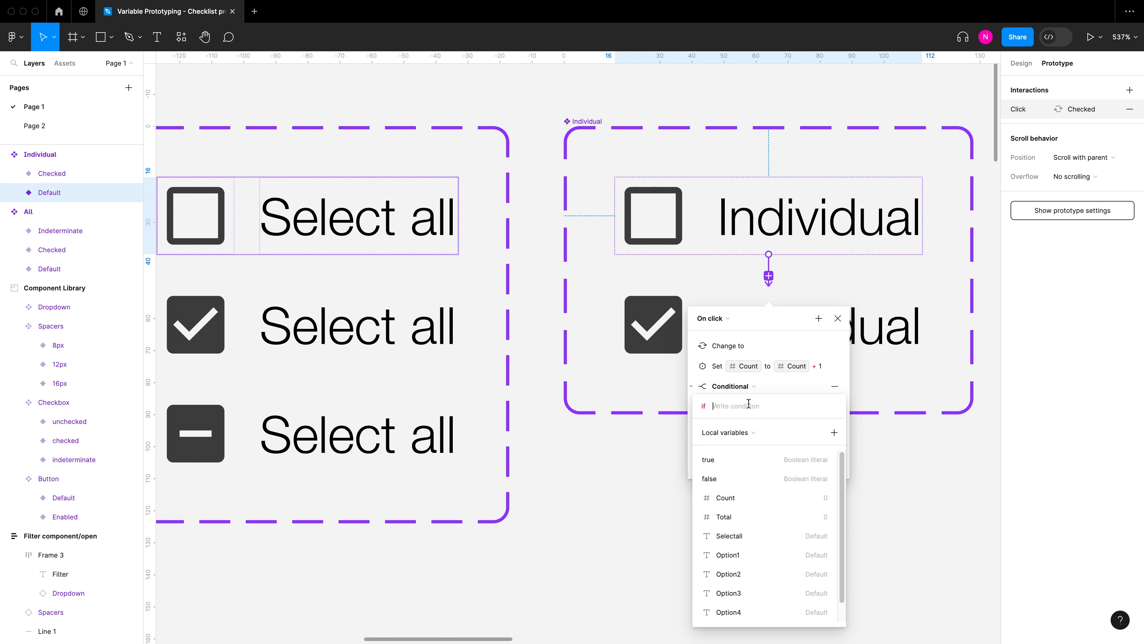
left_click(736, 498)
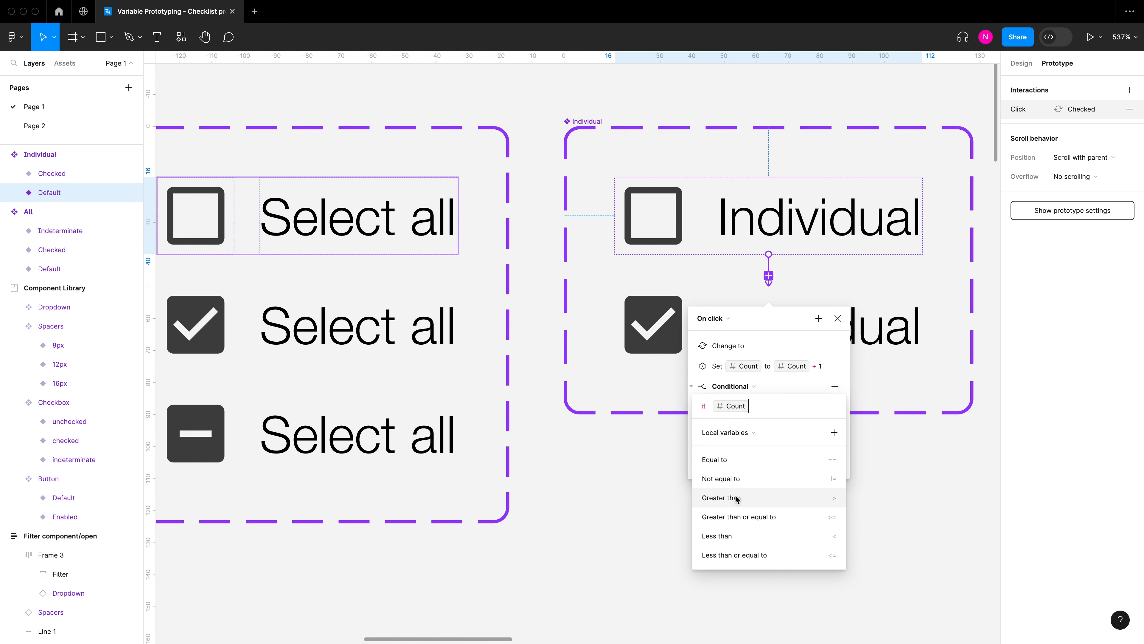
left_click(730, 460)
left_click(751, 479)
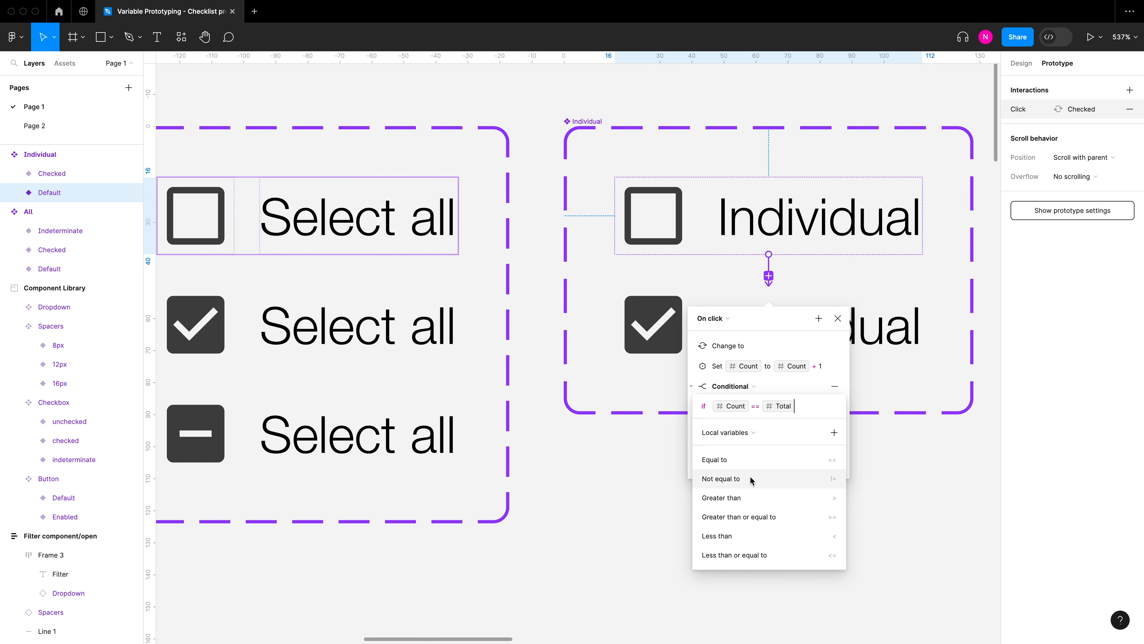
left_click(805, 390)
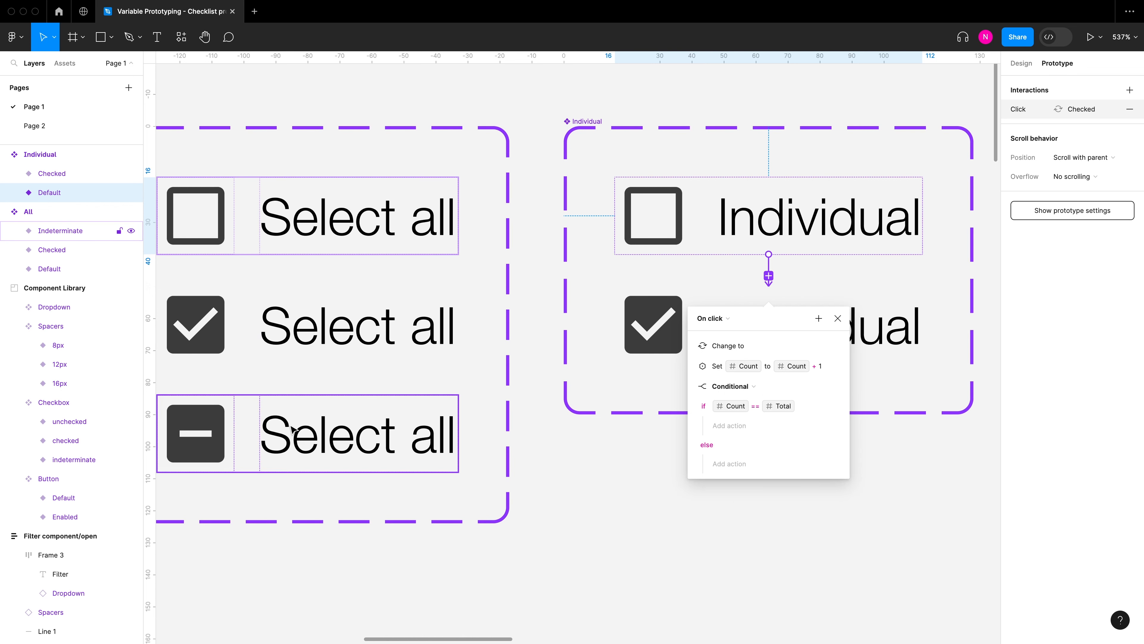
Under the Count == Total condition, add a Set variable action that sets Selectall to "Checked"
left_click(735, 426)
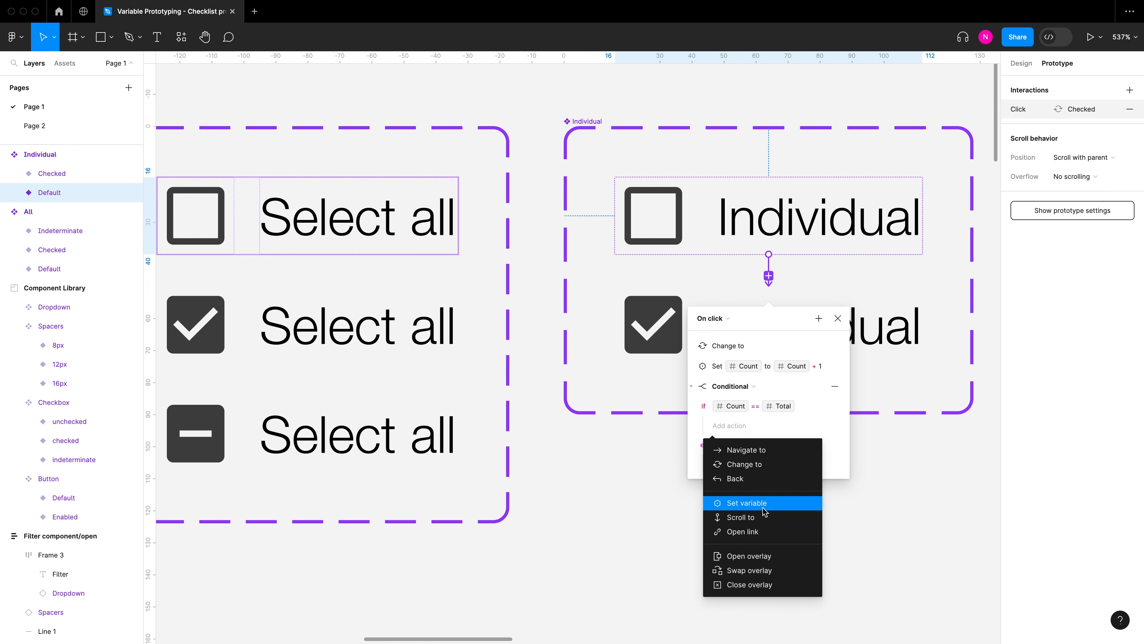
left_click(785, 508)
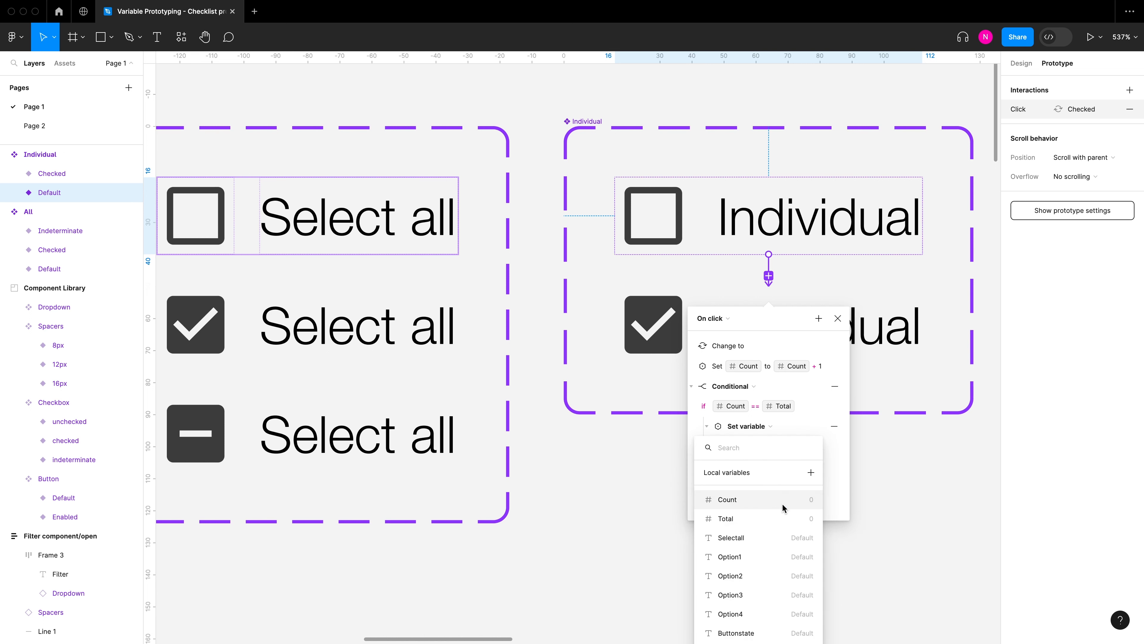
left_click(765, 538)
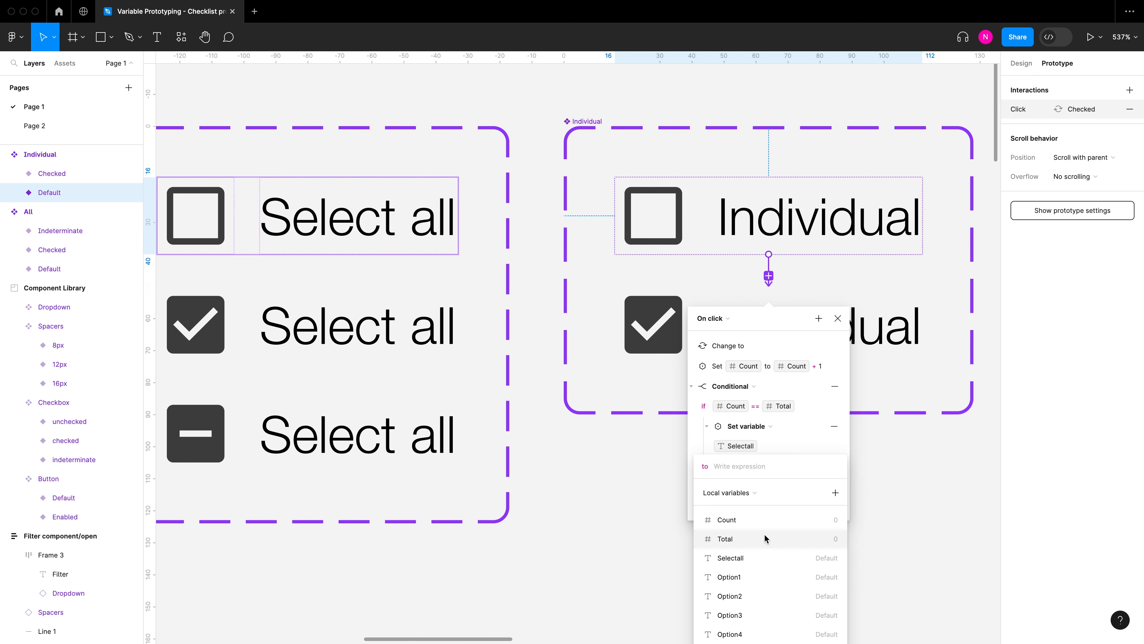
key("shift")
type("\"")
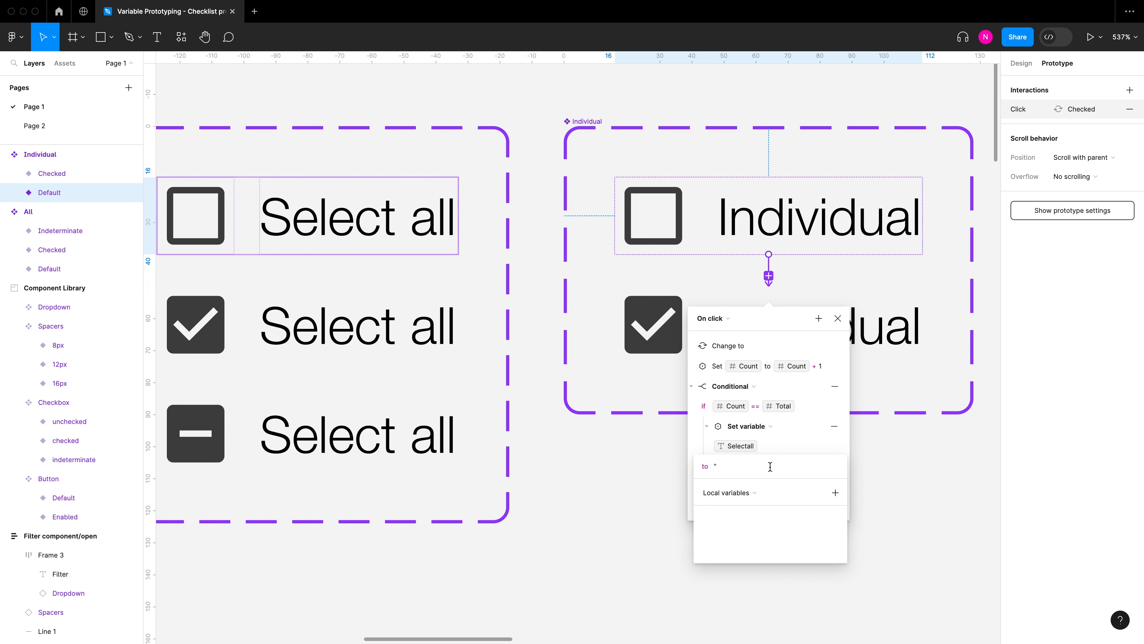
type("Checked")
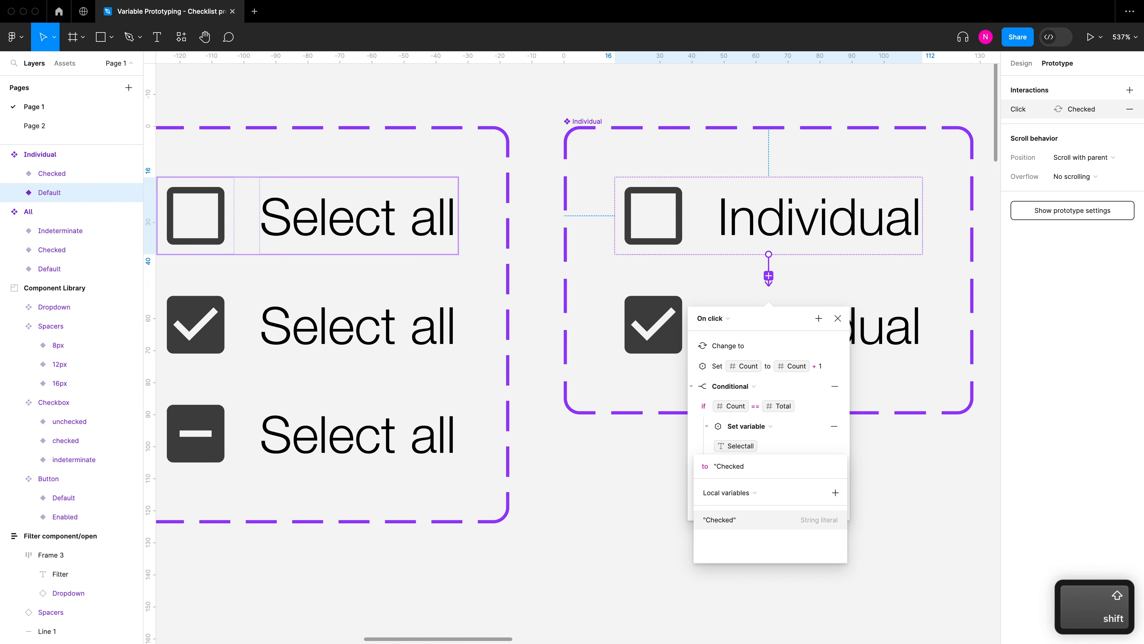
type("\"")
key("Return")
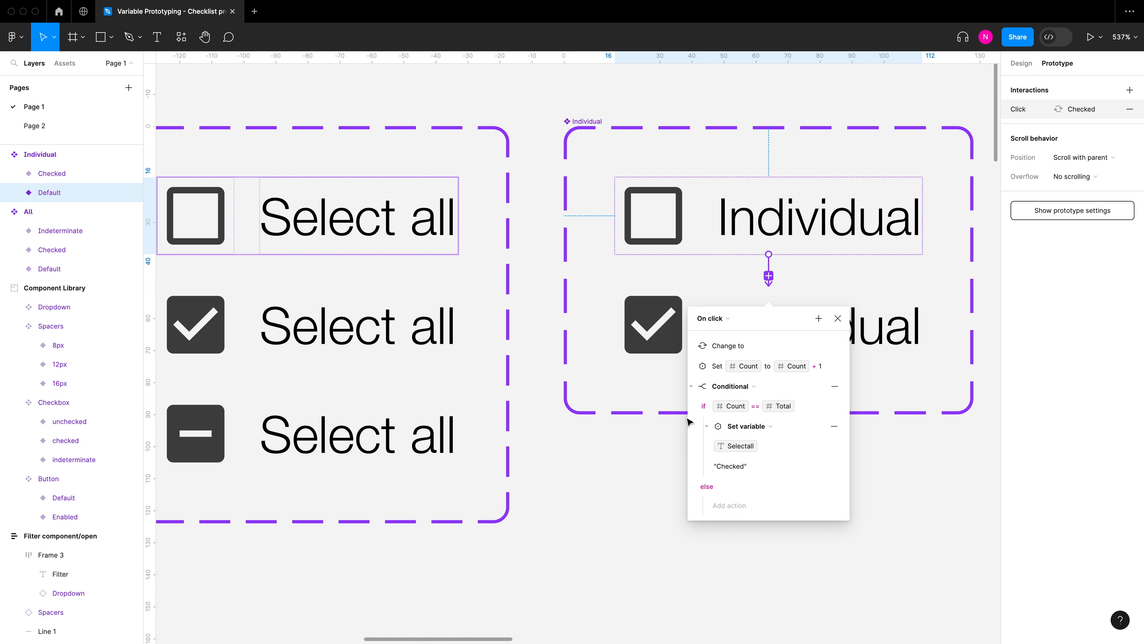
Collapse the first conditional and add a second one to the same interaction with the condition Count >= 1
left_click(692, 387)
left_click(819, 320)
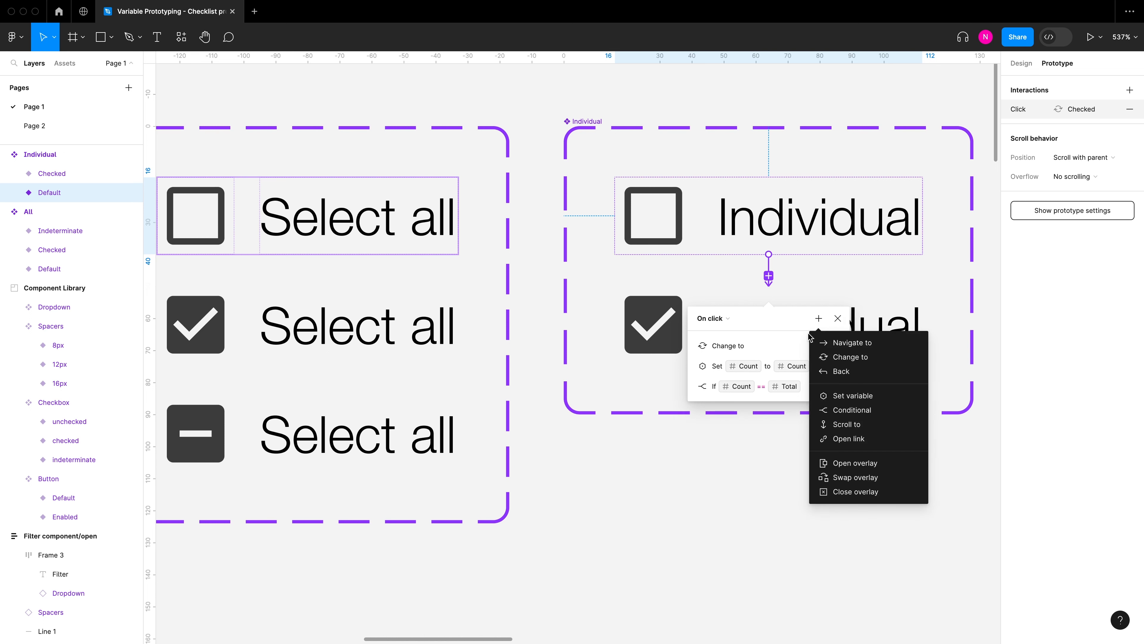
left_click(883, 412)
left_click(734, 421)
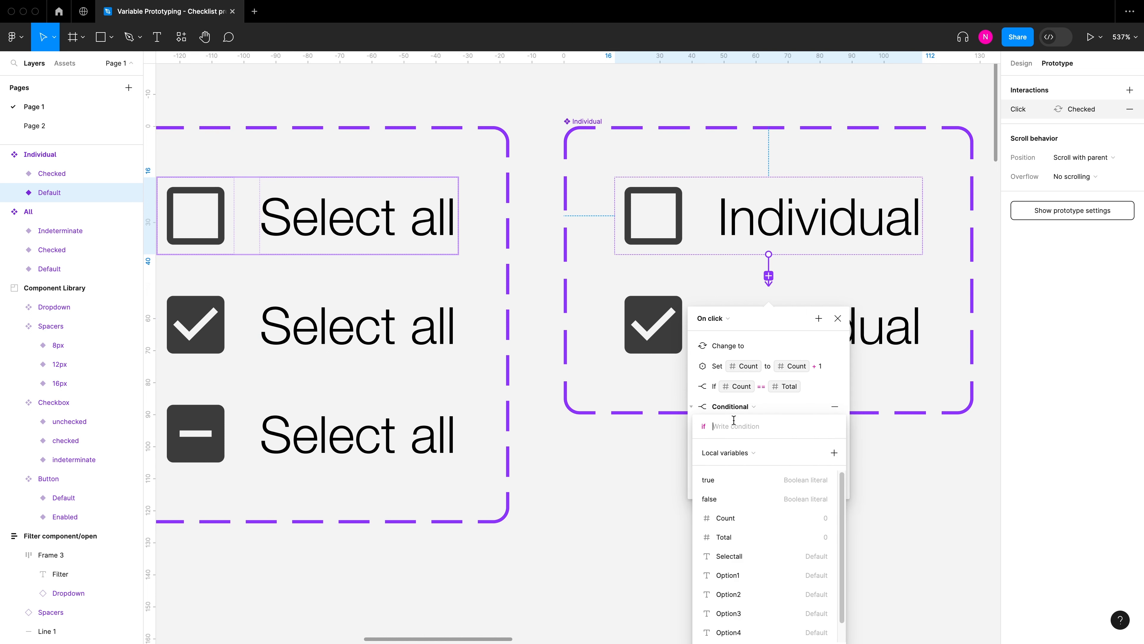
left_click(752, 514)
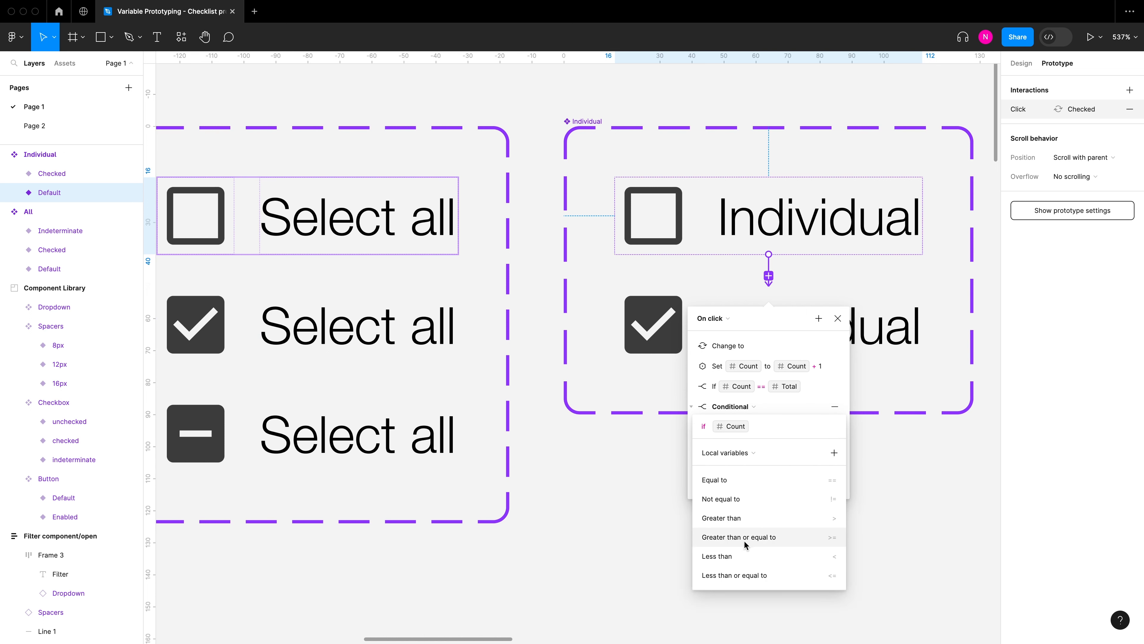
left_click(761, 539)
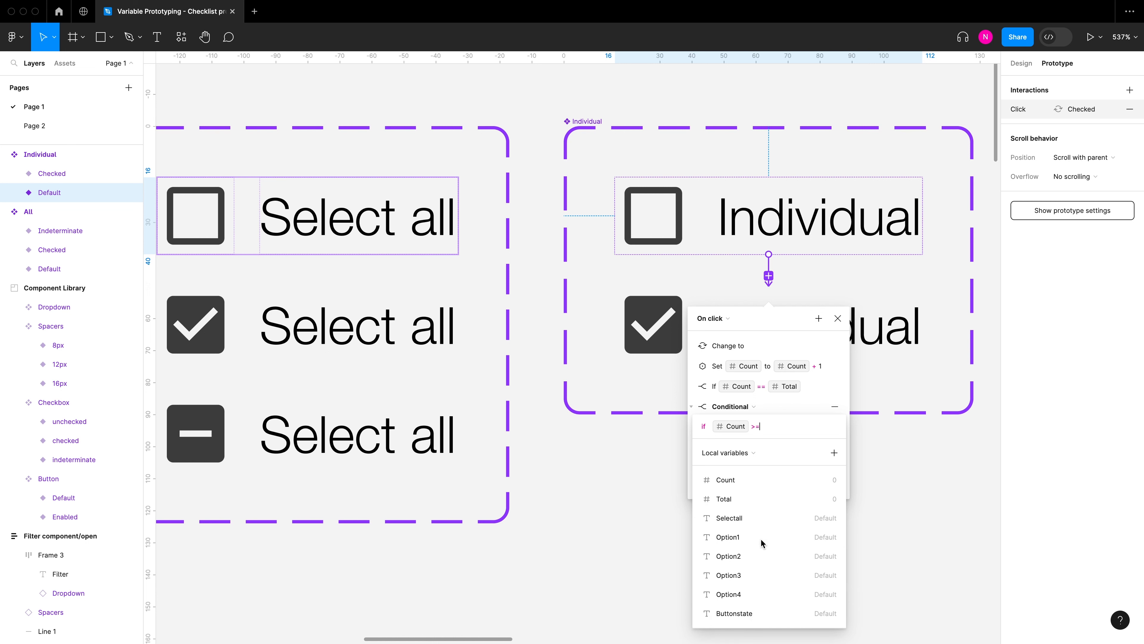
type("1")
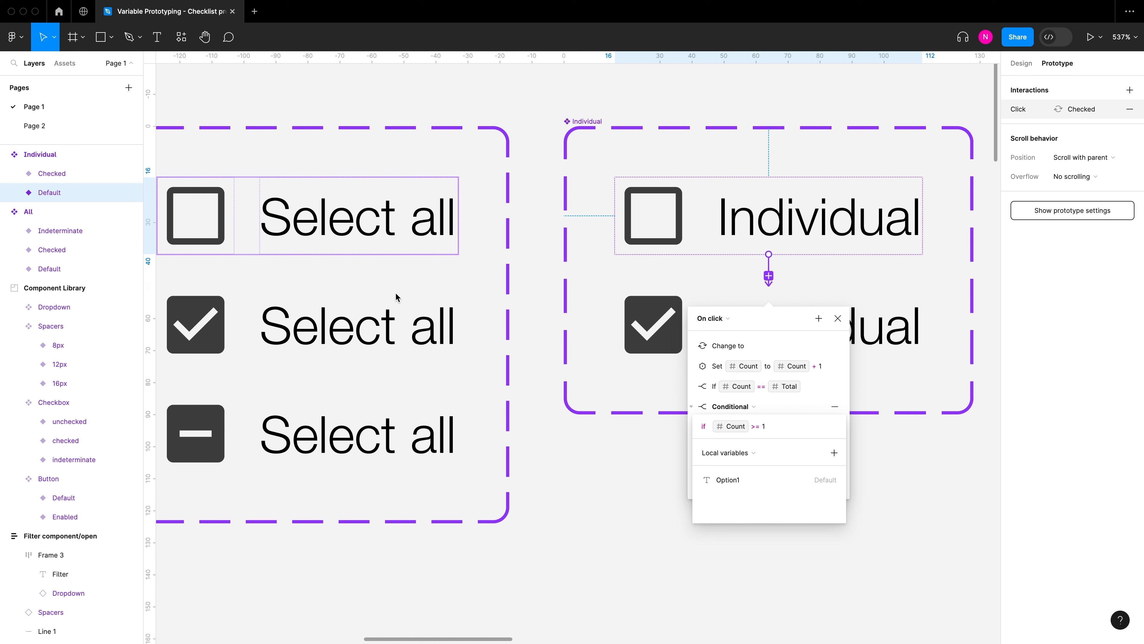
left_click(790, 408)
Under the Count >= 1 condition, add a Set variable action that sets Selectall to "Indeterminate"
left_click(741, 446)
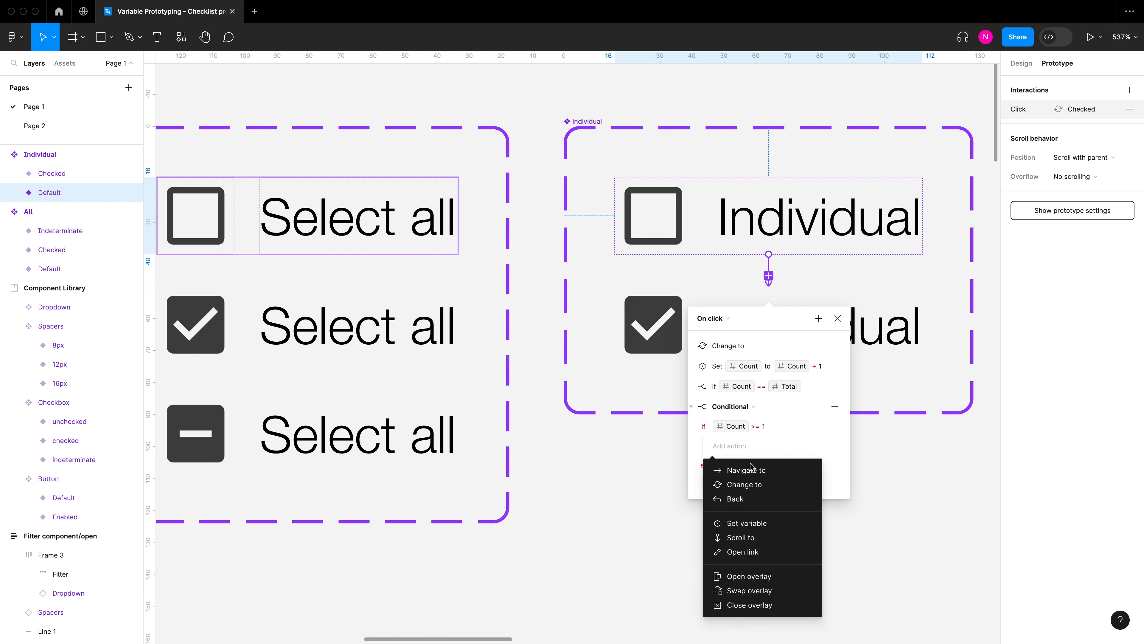
left_click(760, 524)
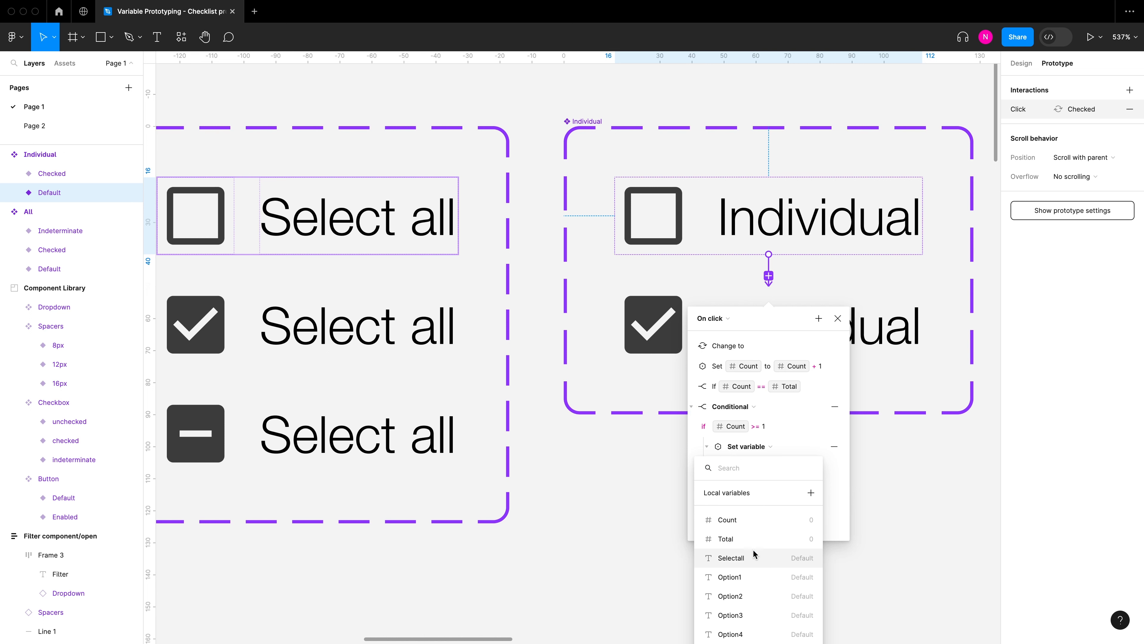
left_click(760, 555)
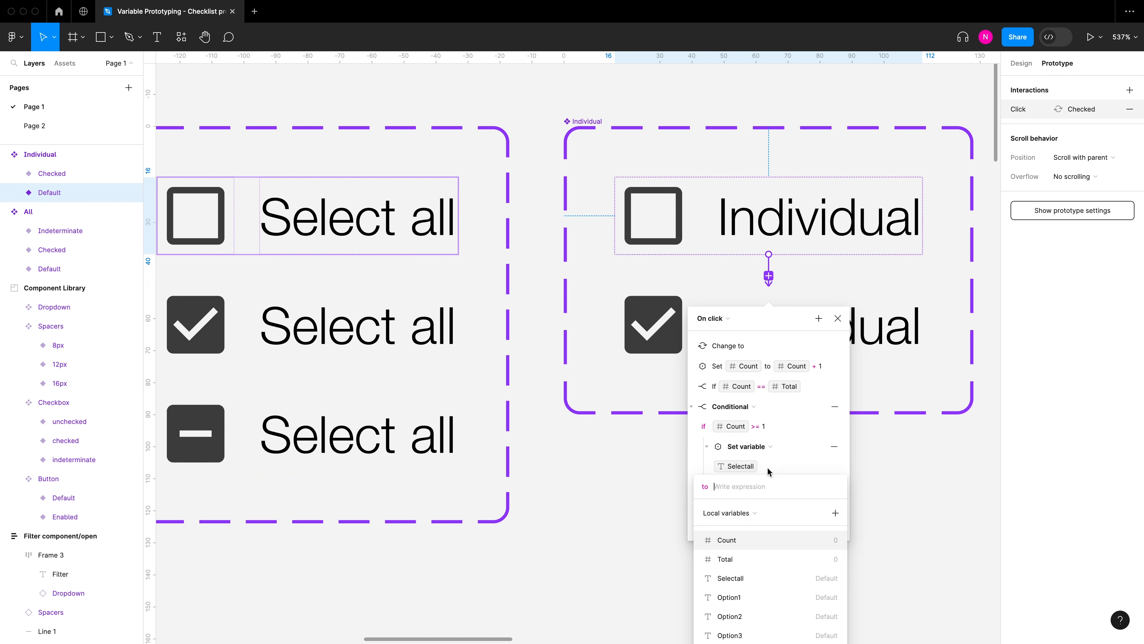
type("\"In")
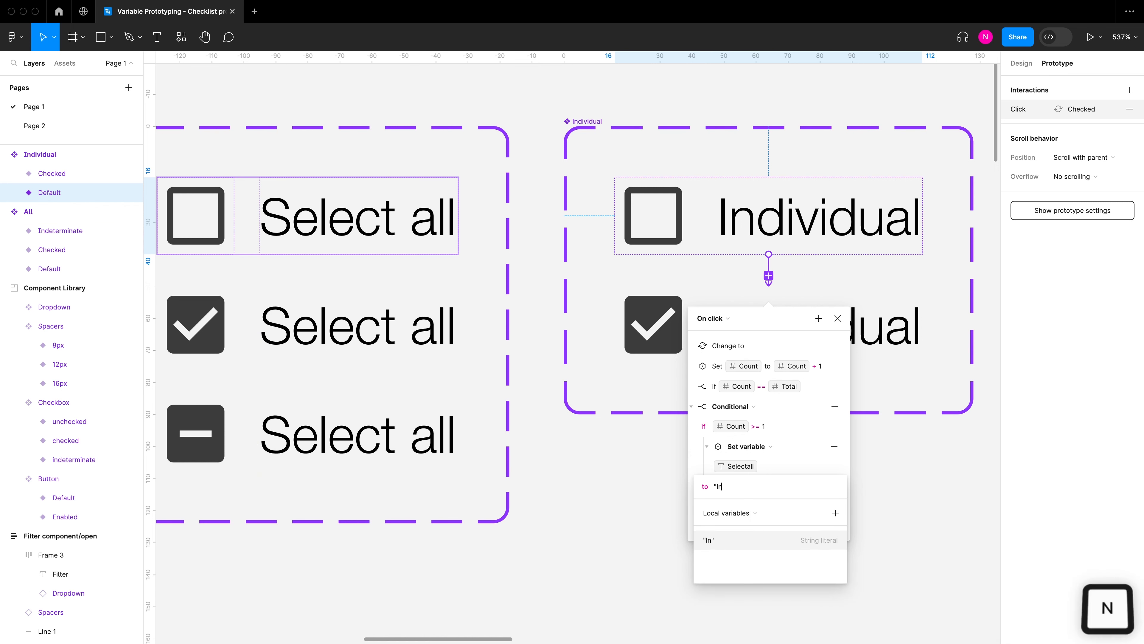
type("determi")
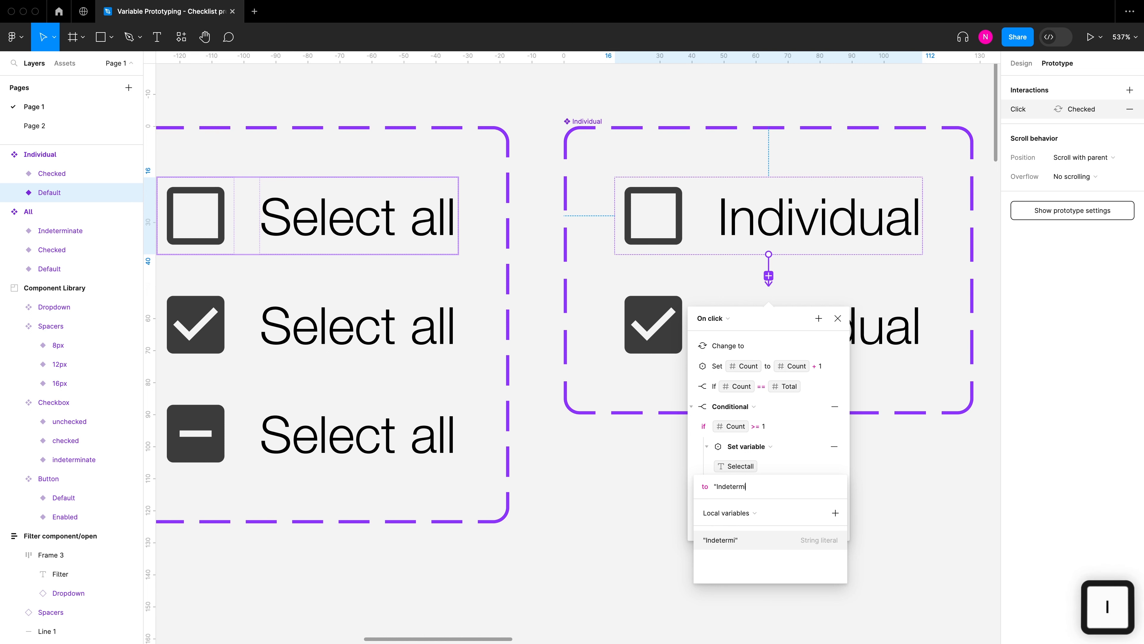
type("nate\"")
key("Return")
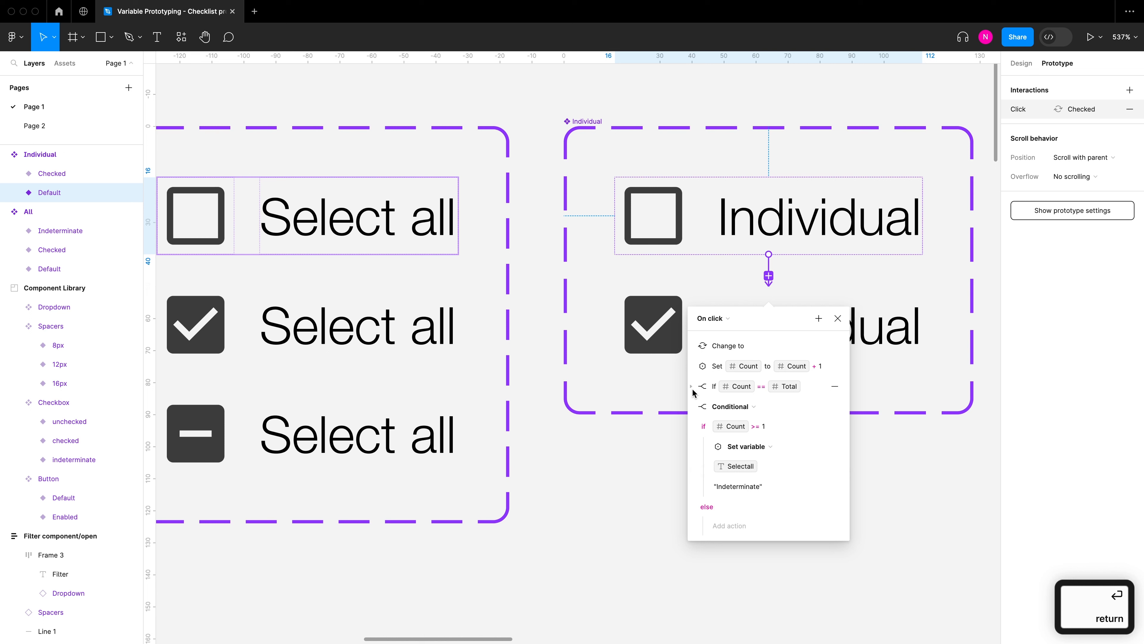
Expand the Count == Total conditional and review both conditionals alongside the checklist in the Filter component/open frame
left_click(692, 386)
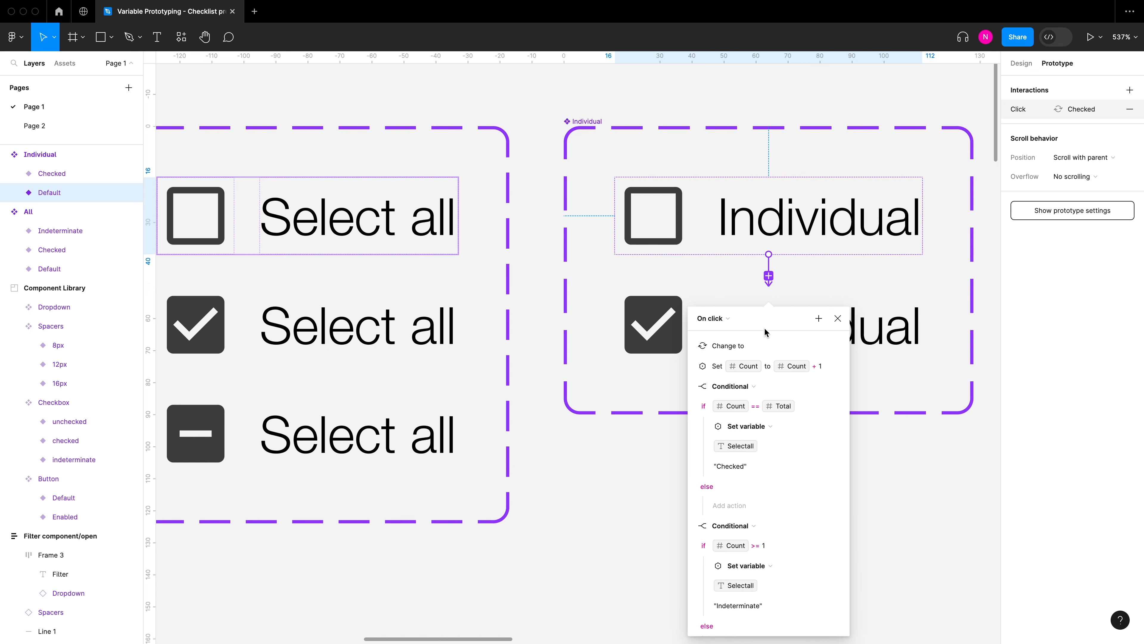
left_click_drag(765, 327, 780, 183)
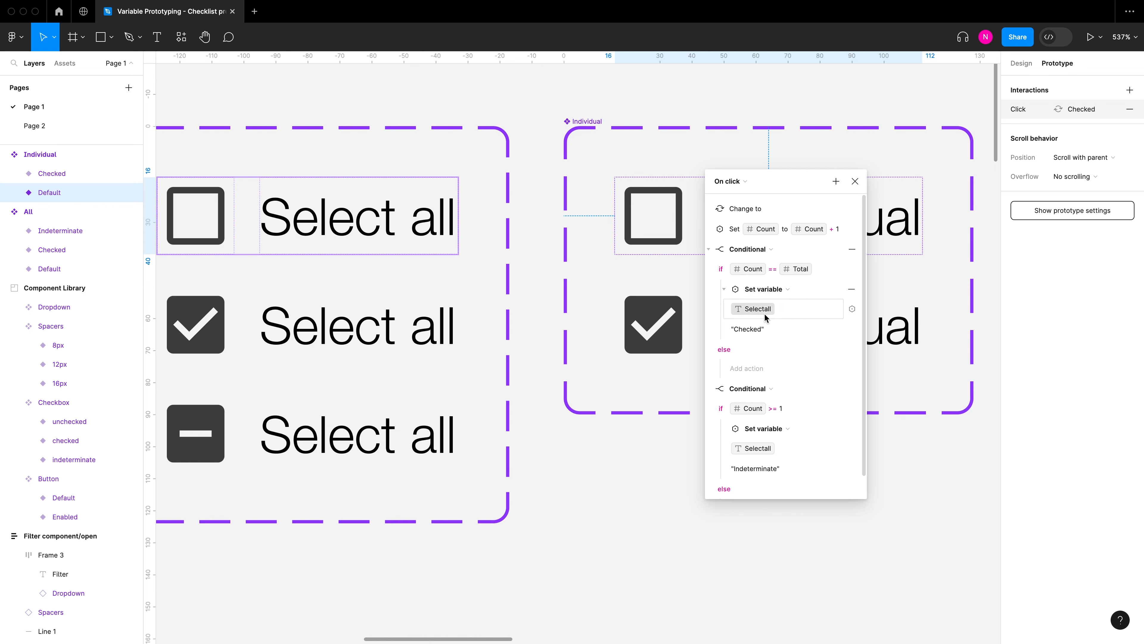
scroll(613, 299, "down", 5)
scroll(504, 284, "right", 15)
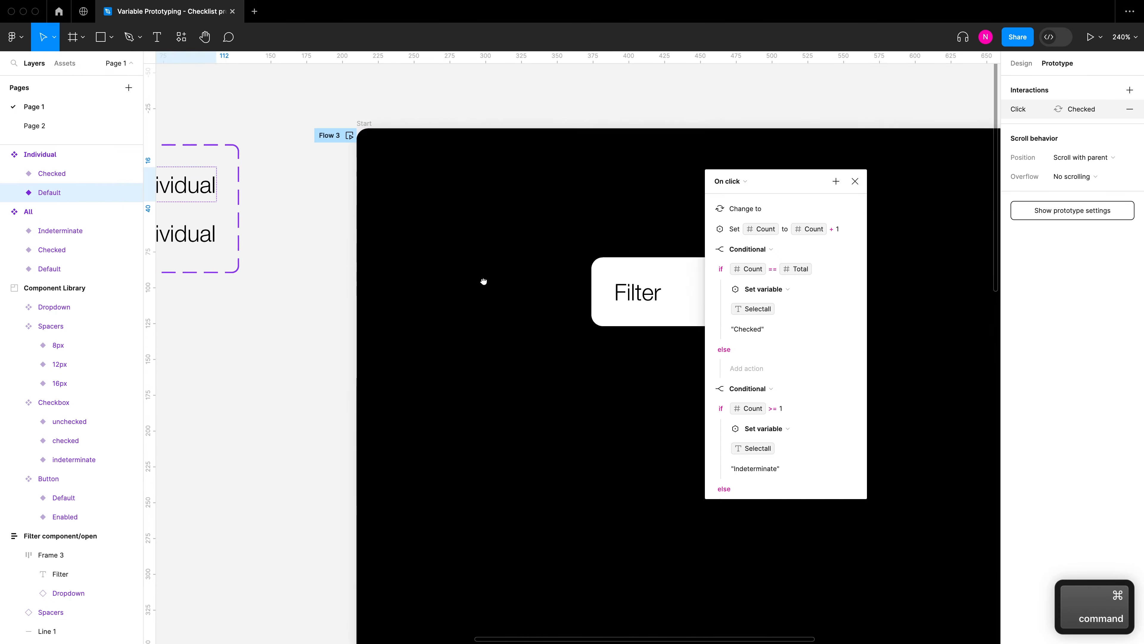
scroll(450, 338, "up", 3)
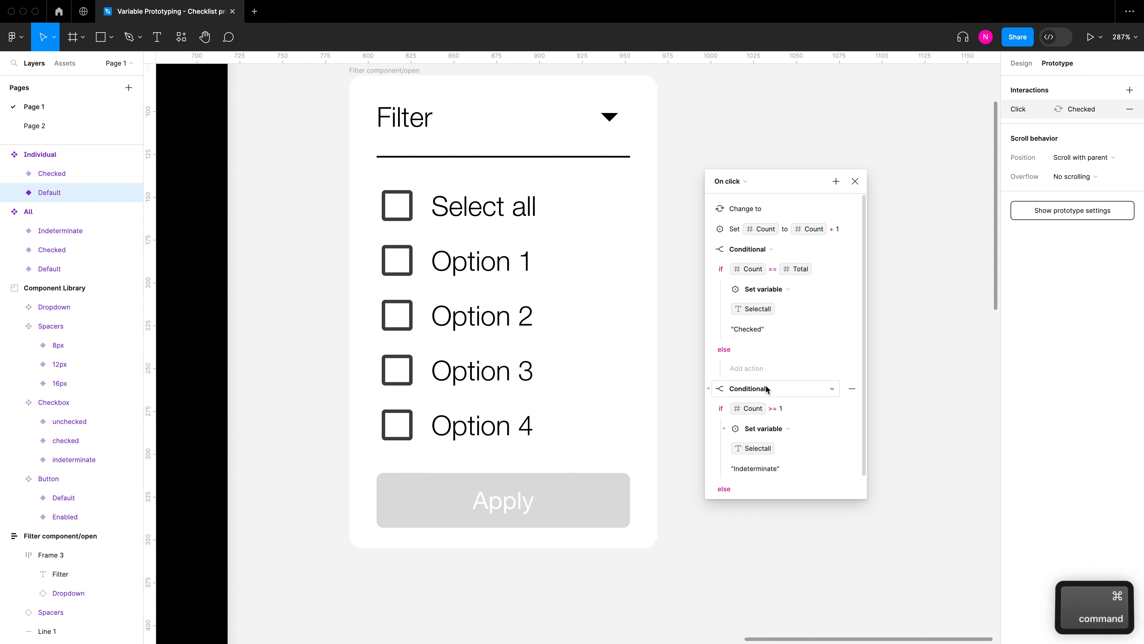
scroll(533, 291, "down", 3)
scroll(533, 291, "down", 4)
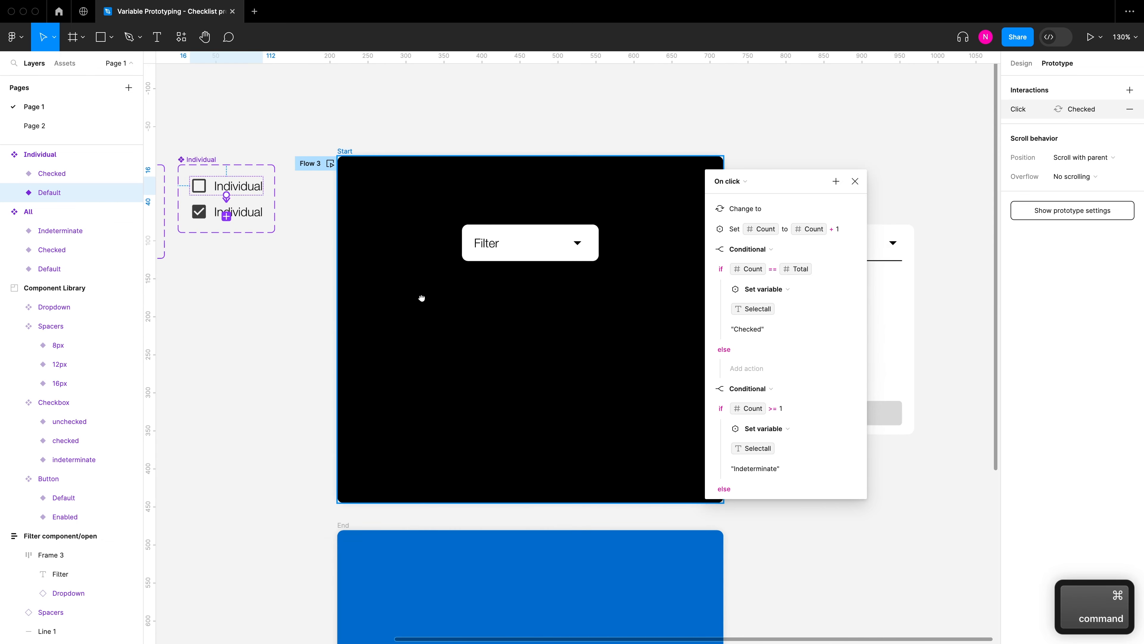
scroll(550, 224, "right", 3)
scroll(545, 190, "up", 3)
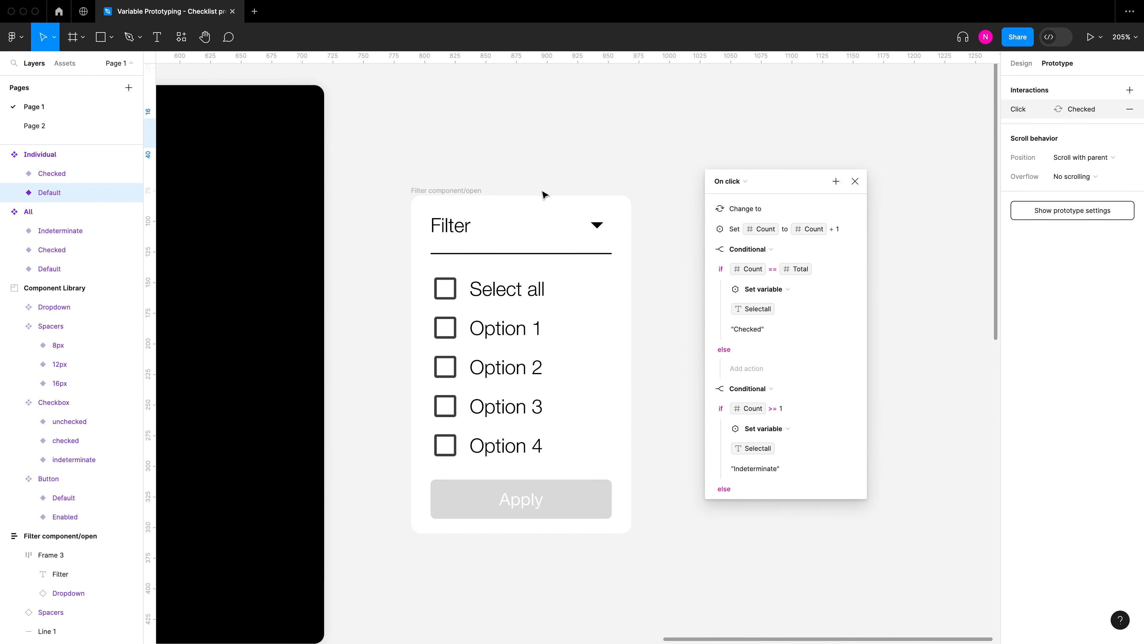
left_click(468, 194)
scroll(517, 195, "right", 2)
scroll(467, 179, "down", 1)
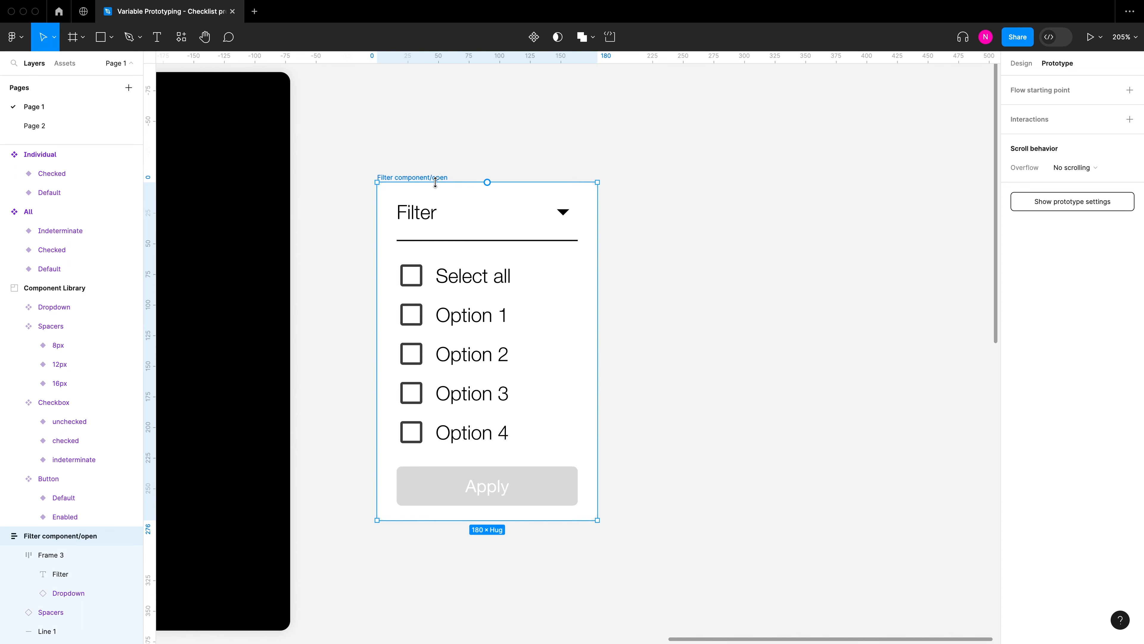
left_click(1101, 37)
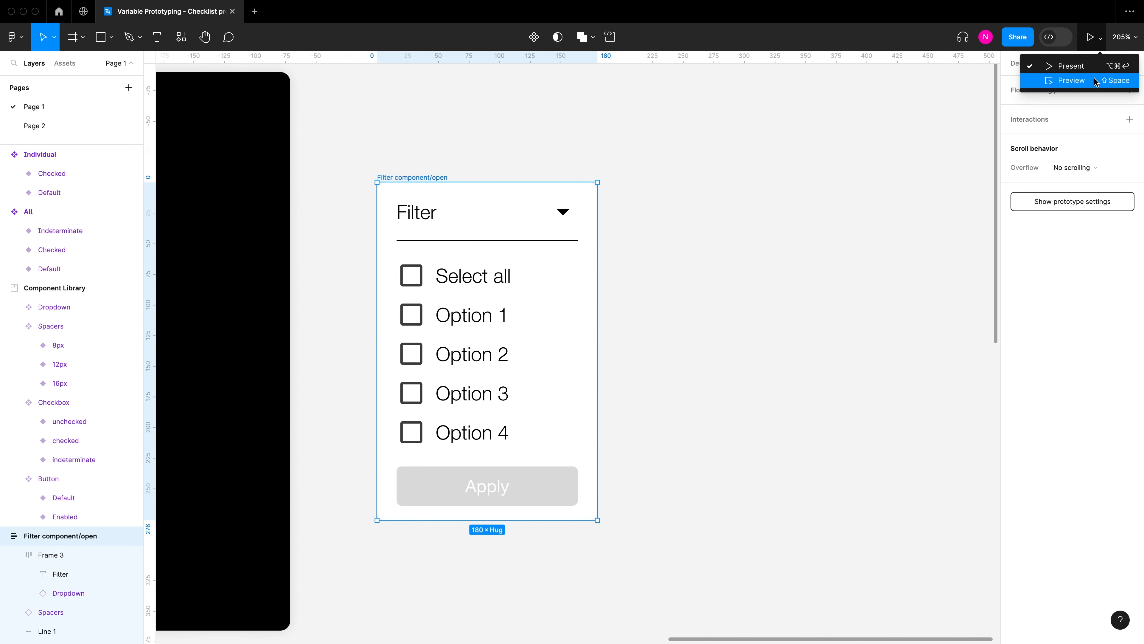
Set the local variable Total to 4
left_click(454, 164)
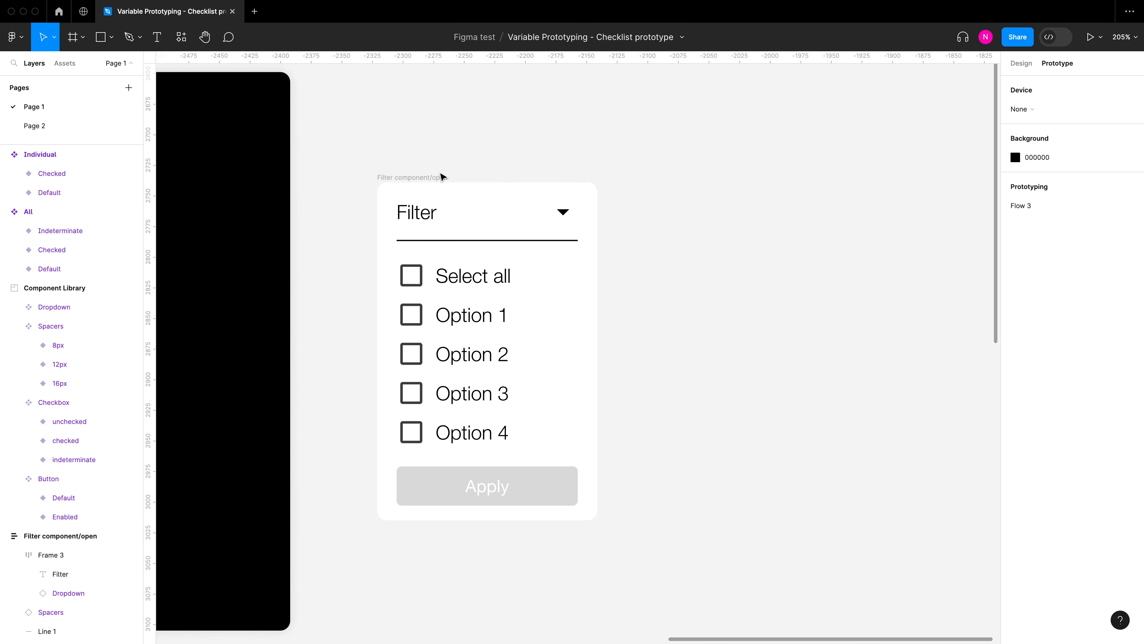
left_click(1021, 64)
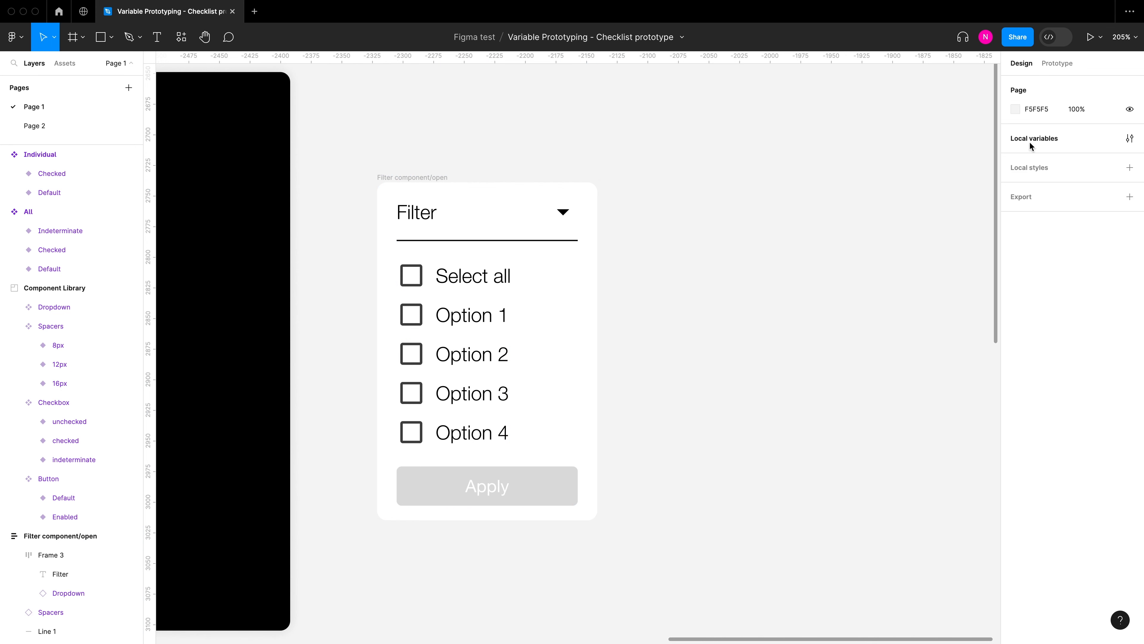
left_click(1130, 140)
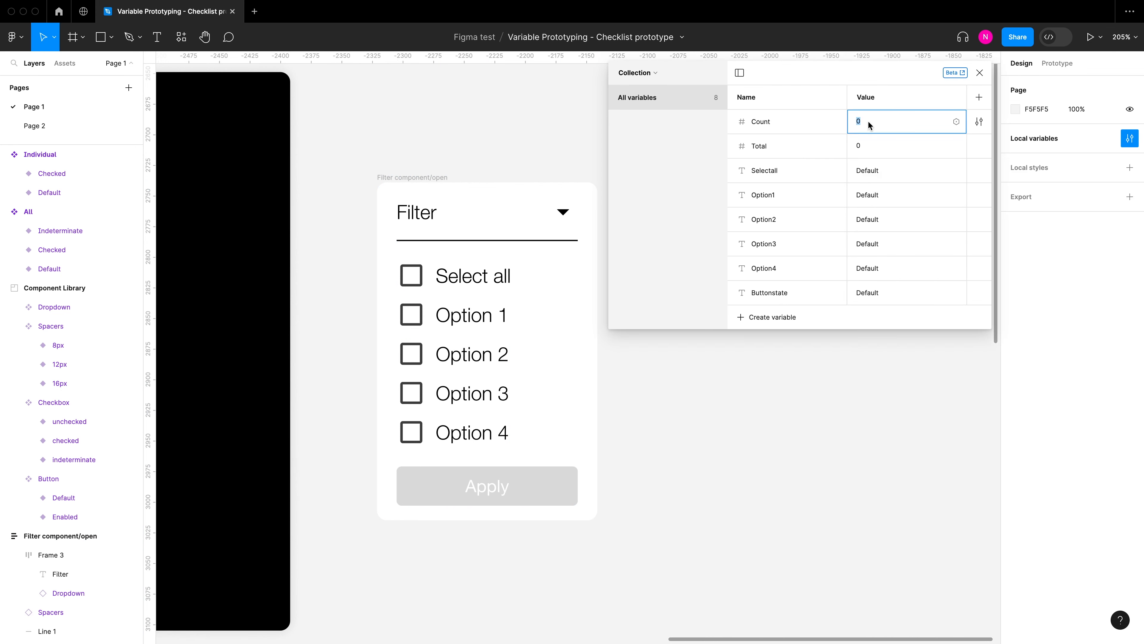
left_click(868, 146)
type("4")
key("Return")
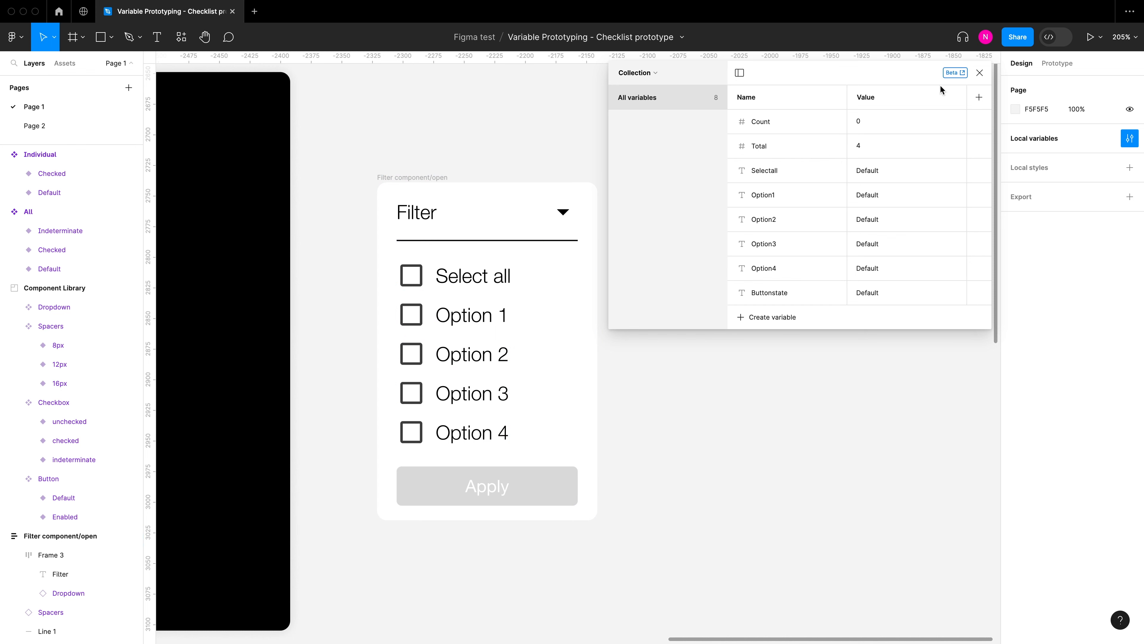
left_click(980, 73)
Preview the Filter component/open frame beside the design and check Options 1 to 4 to test the Select all checkbox
left_click(425, 176)
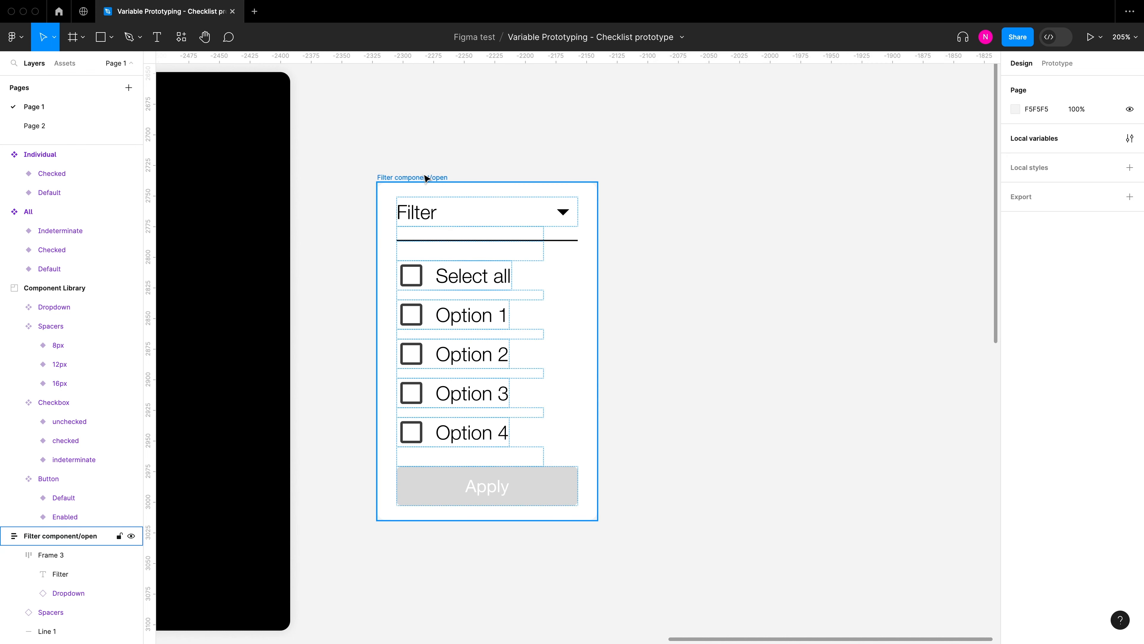
key("shift+space")
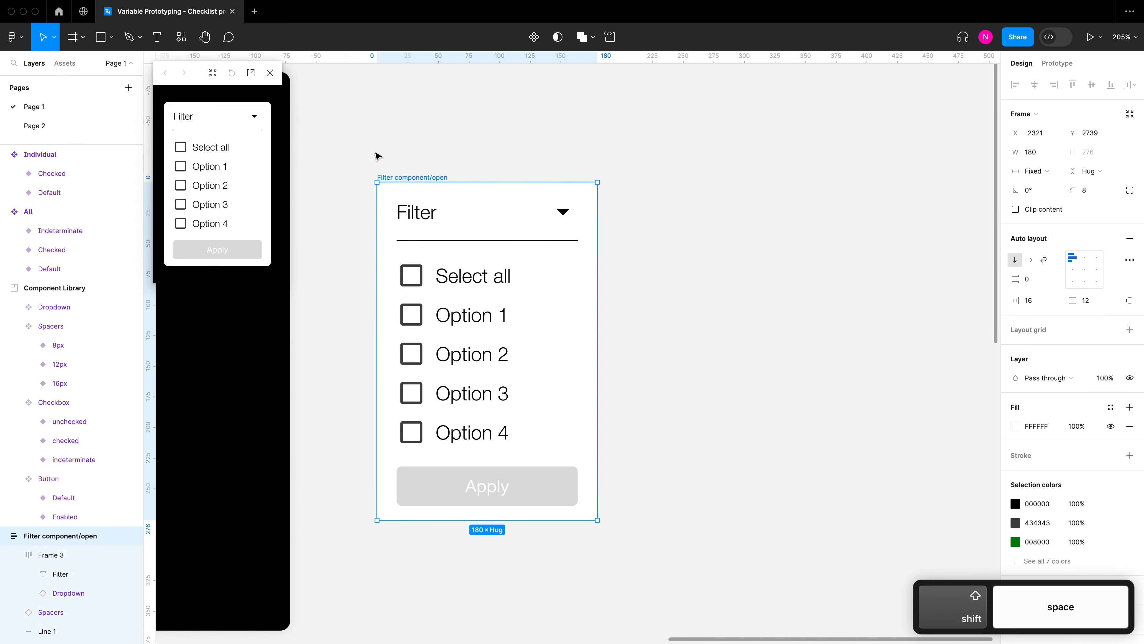
left_click_drag(201, 73, 721, 218)
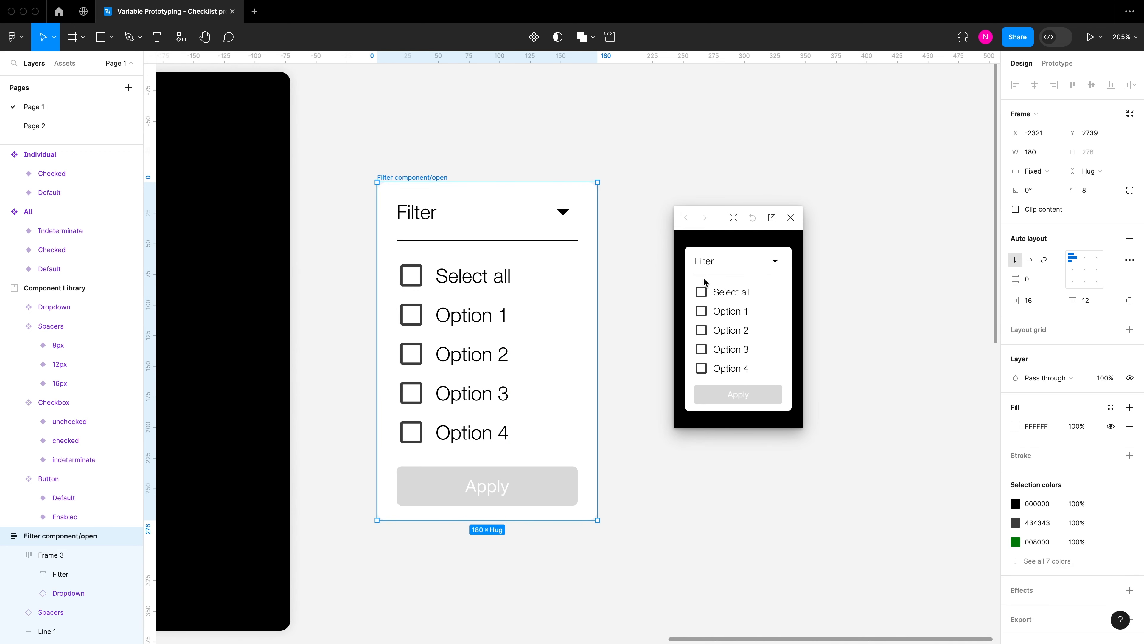
left_click(703, 312)
left_click(703, 371)
left_click_drag(724, 226, 675, 196)
left_click(795, 189)
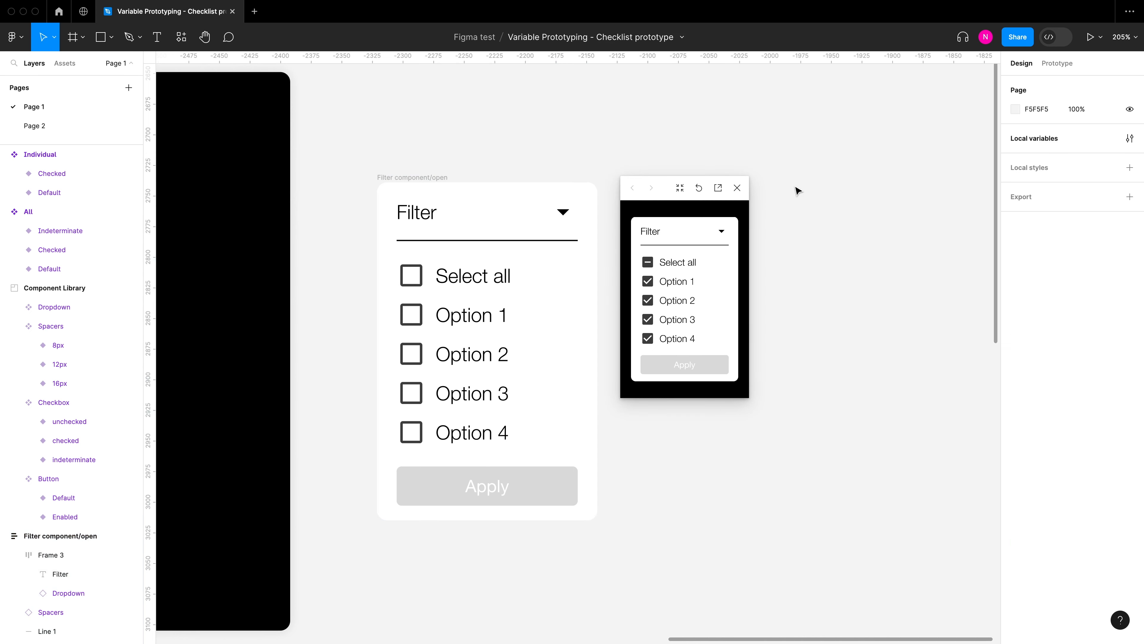
Open the click interaction of the Individual component's Default variant and examine the Set variable actions in both conditionals
scroll(485, 256, "down", 5)
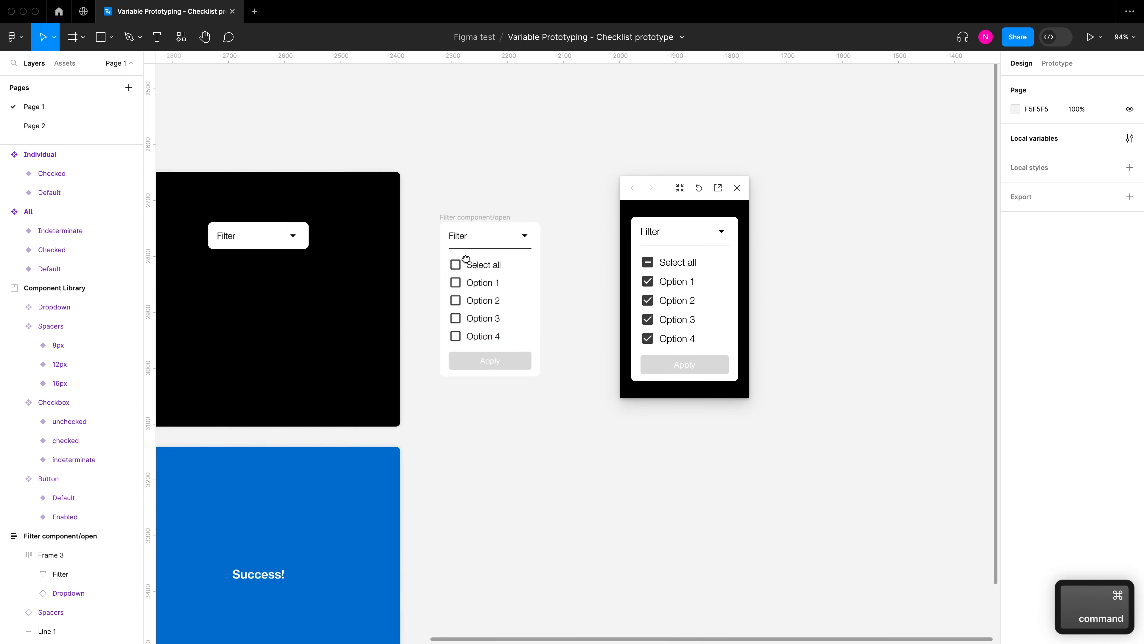
scroll(451, 263, "left", 7)
scroll(879, 257, "left", 2)
left_click(365, 203)
scroll(365, 203, "up", 5)
left_click(1055, 64)
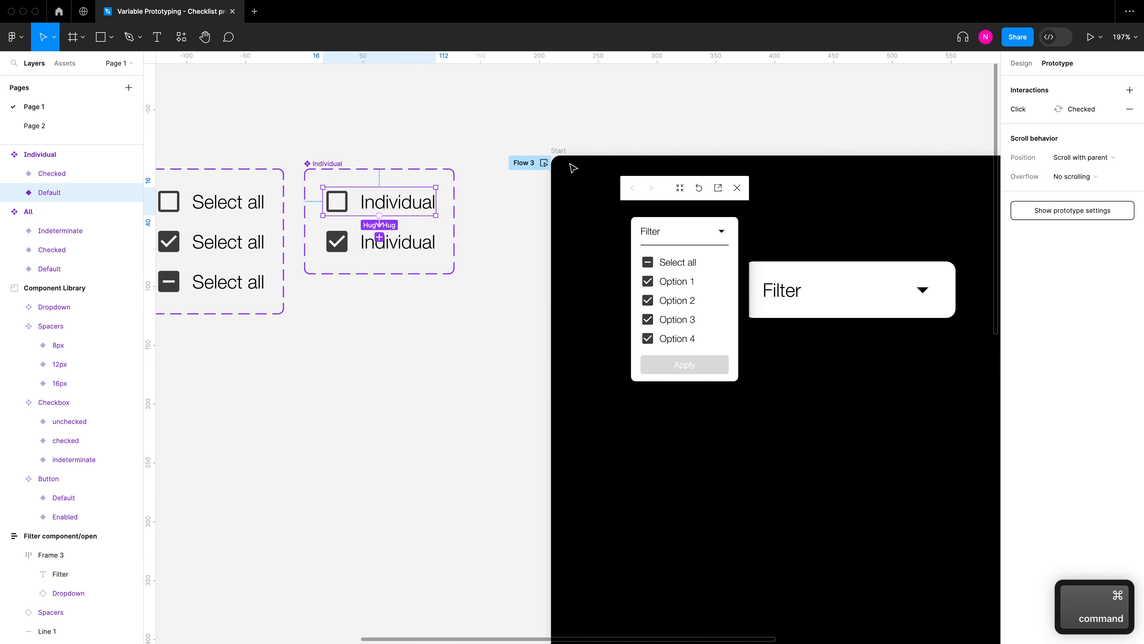
scroll(378, 232, "up", 5)
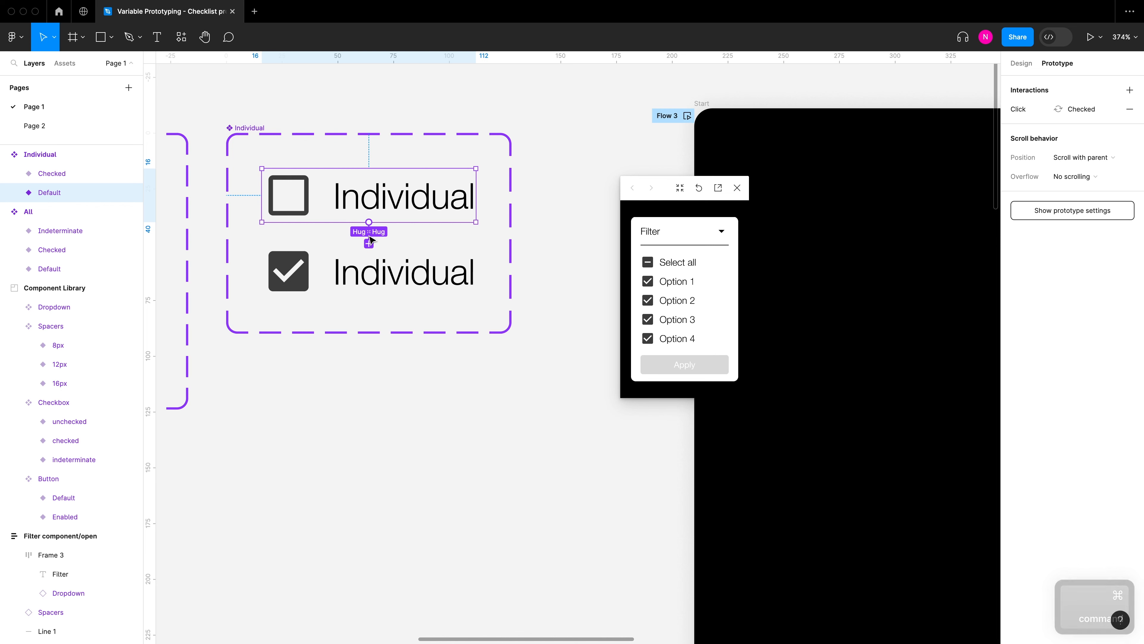
left_click(1040, 112)
left_click_drag(925, 112, 509, 192)
left_click(257, 350)
left_click(256, 329)
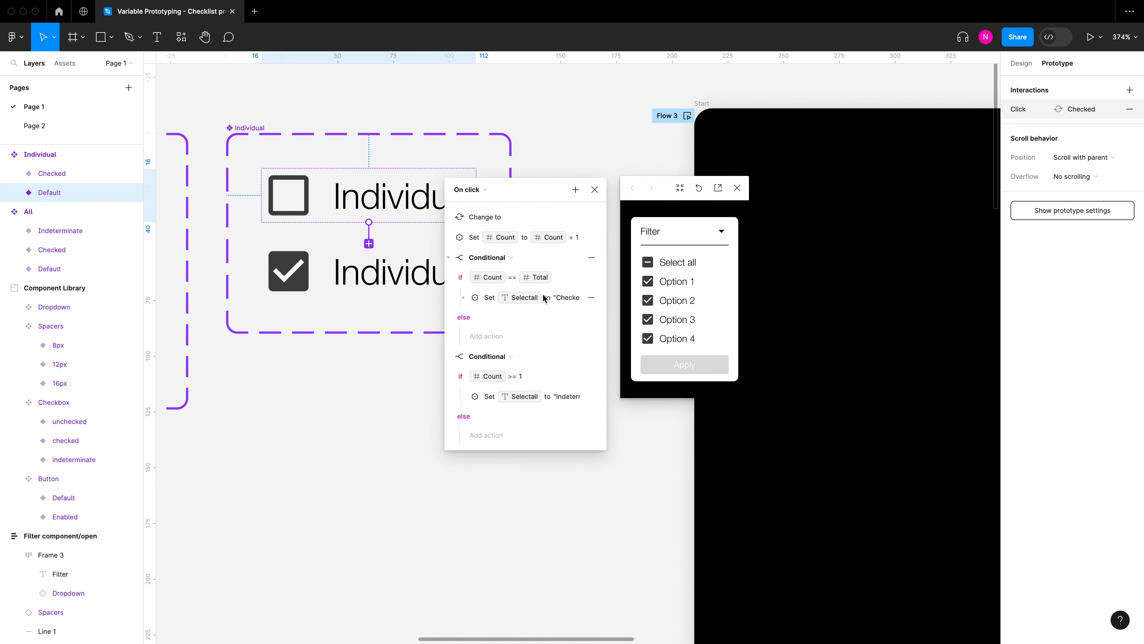
left_click(463, 298)
left_click(463, 437)
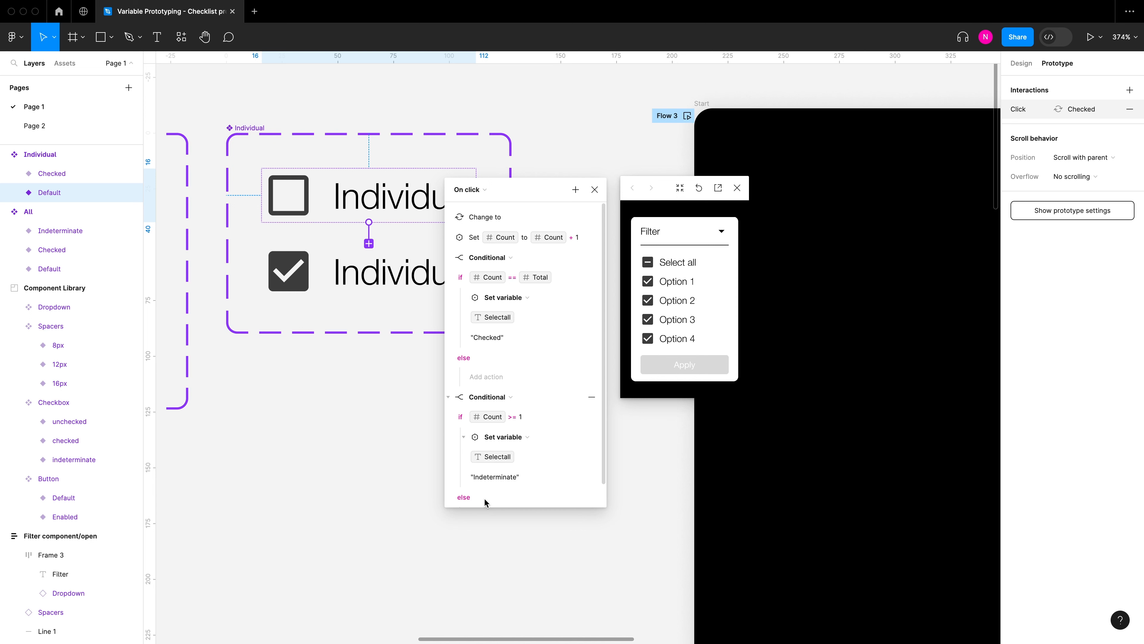
Reorder the conditionals so that Count >= 1 comes before Count == Total, and review the actions inside each
left_click(448, 397)
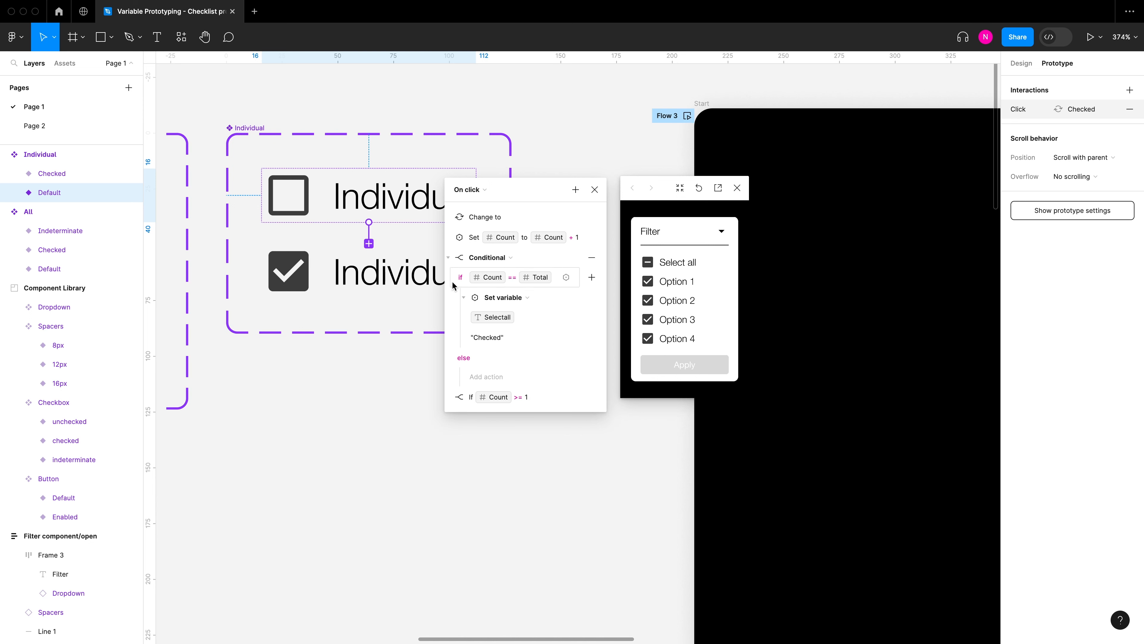
left_click(449, 259)
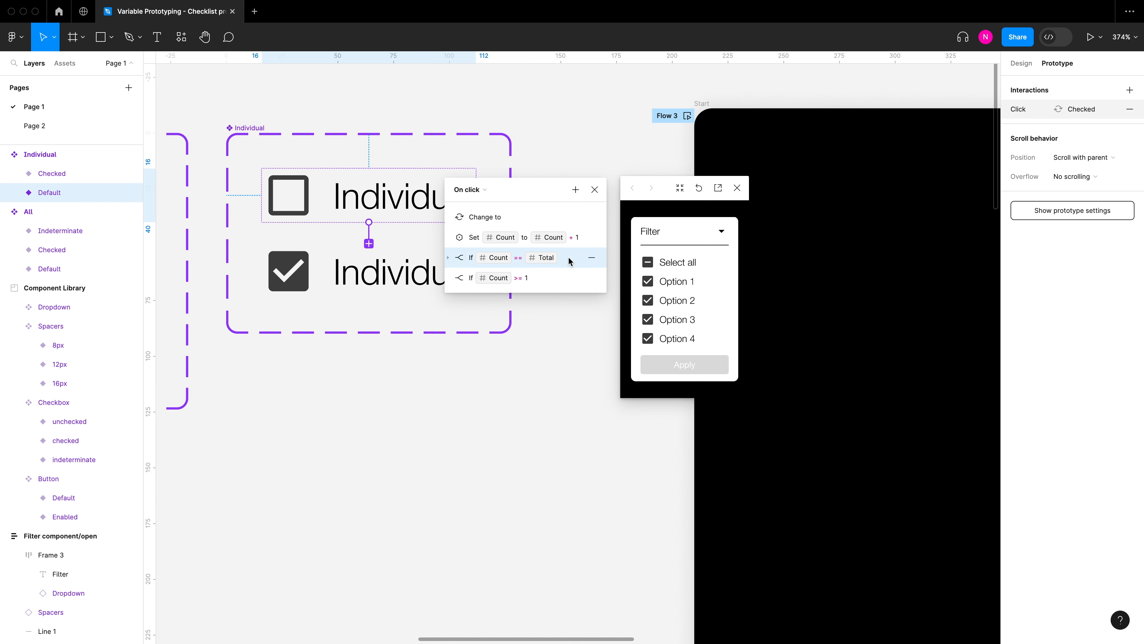
left_click_drag(573, 280, 573, 287)
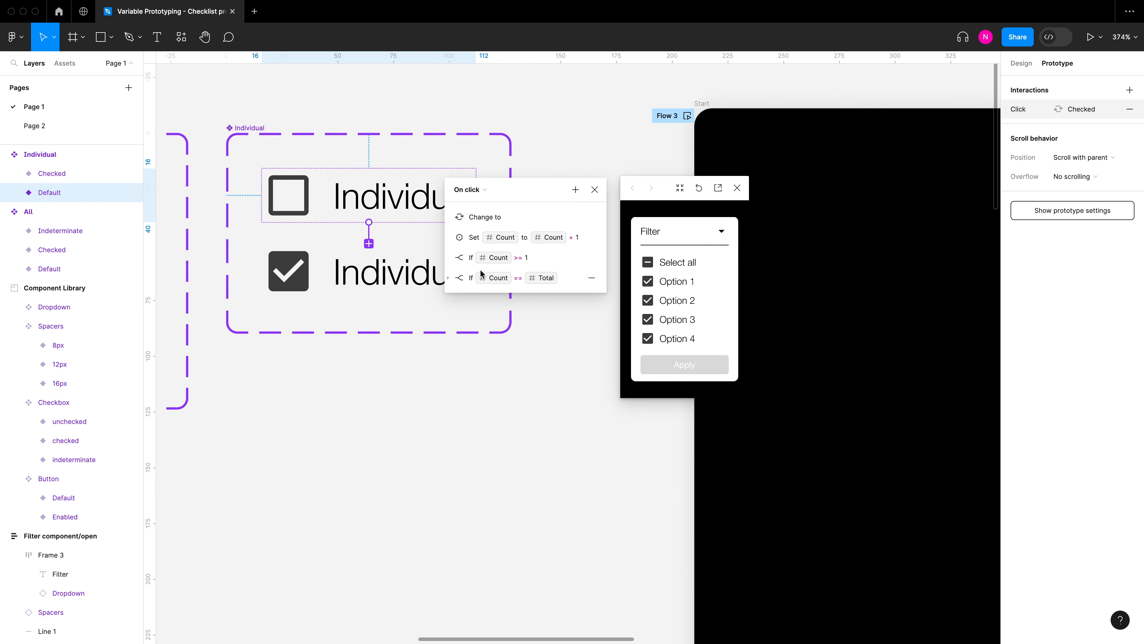
left_click(449, 258)
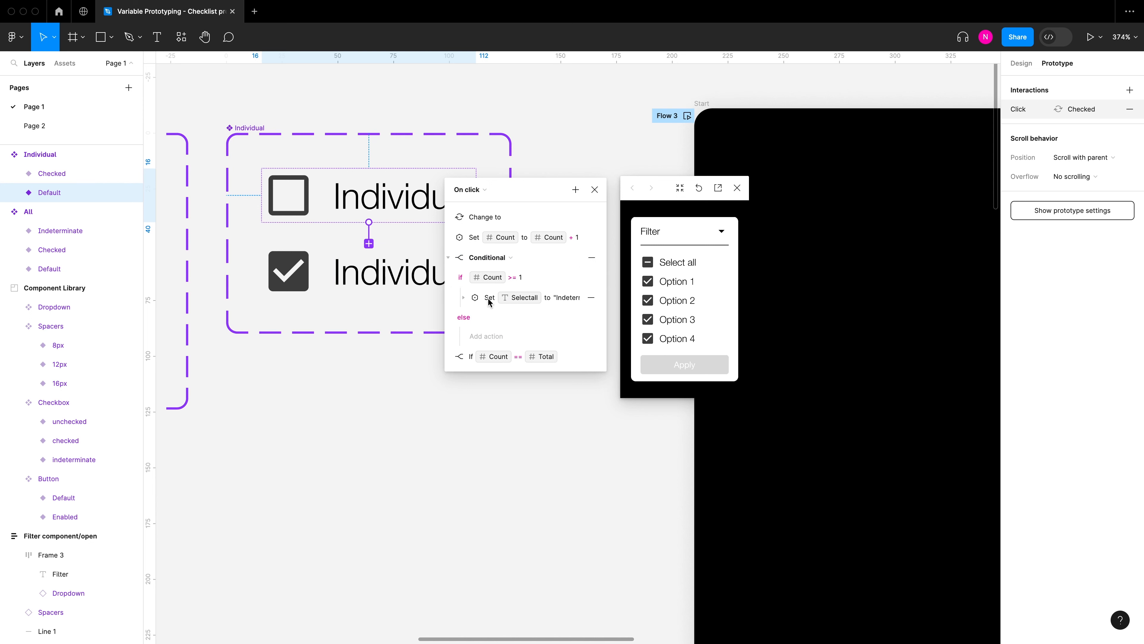
left_click(463, 297)
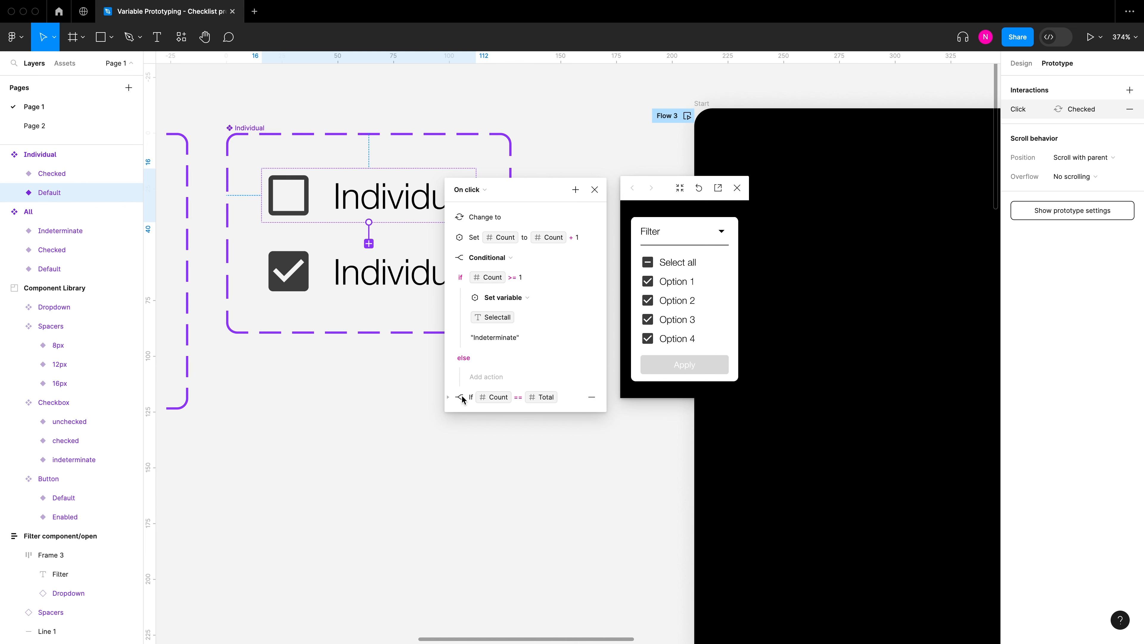
left_click(448, 397)
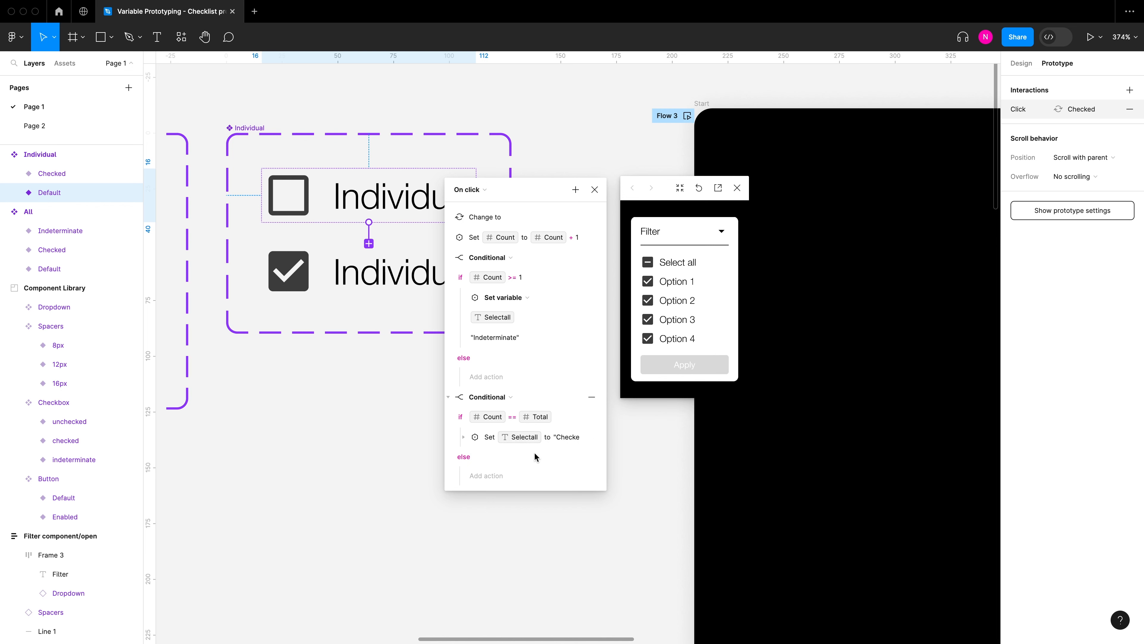
left_click(449, 396)
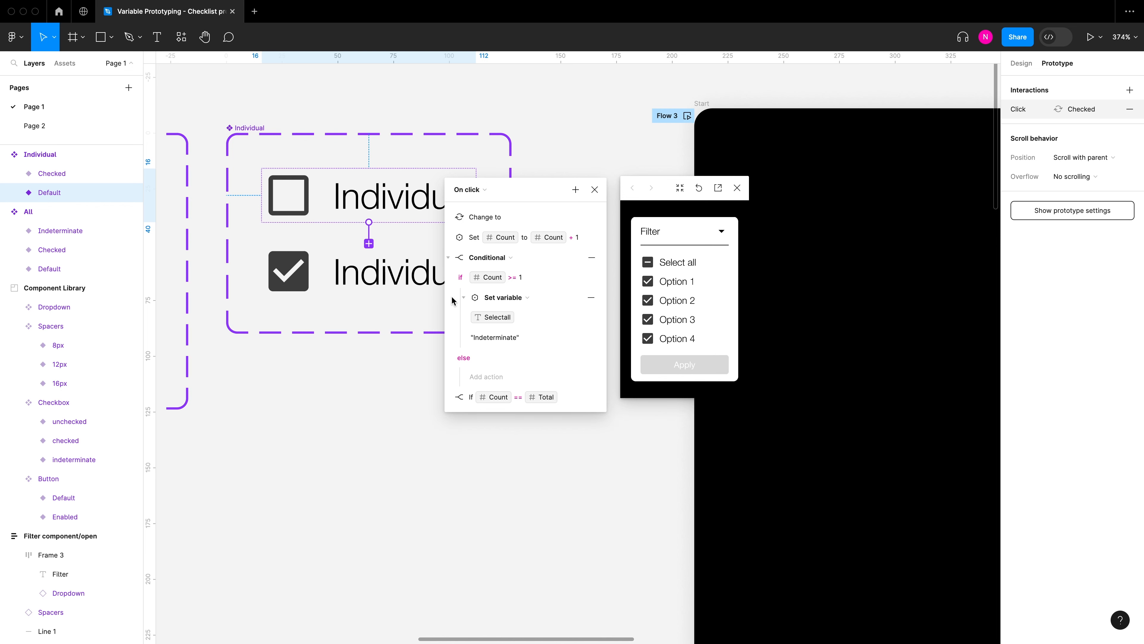
left_click(448, 258)
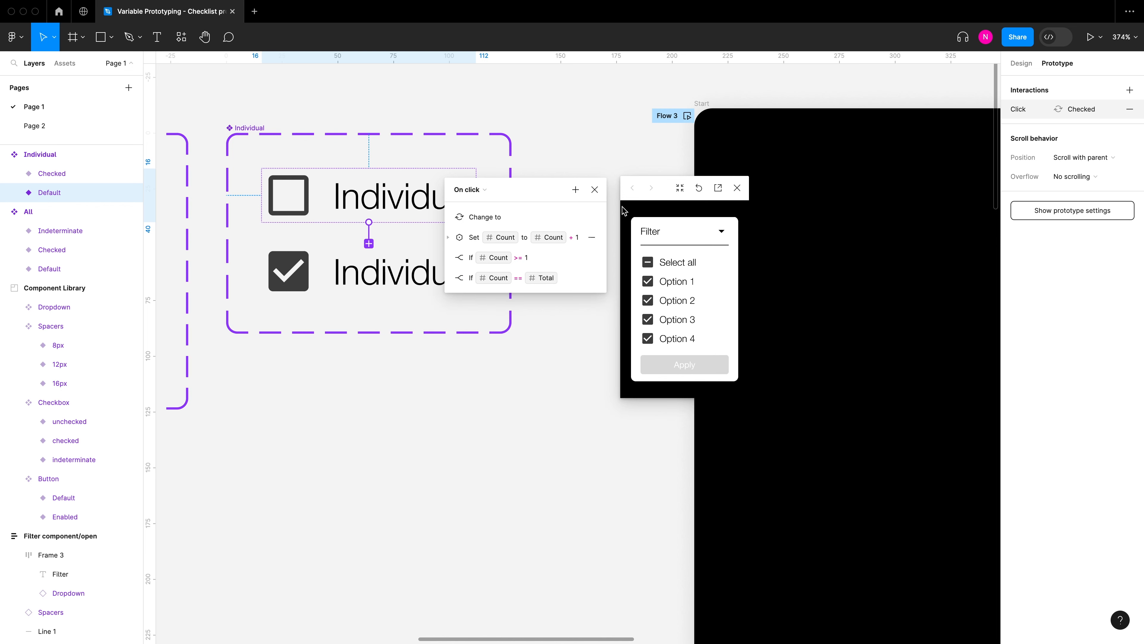
Restart the preview from the Filter component/open frame and retest Select all by checking Options 1 to 4, then close it
left_click(700, 189)
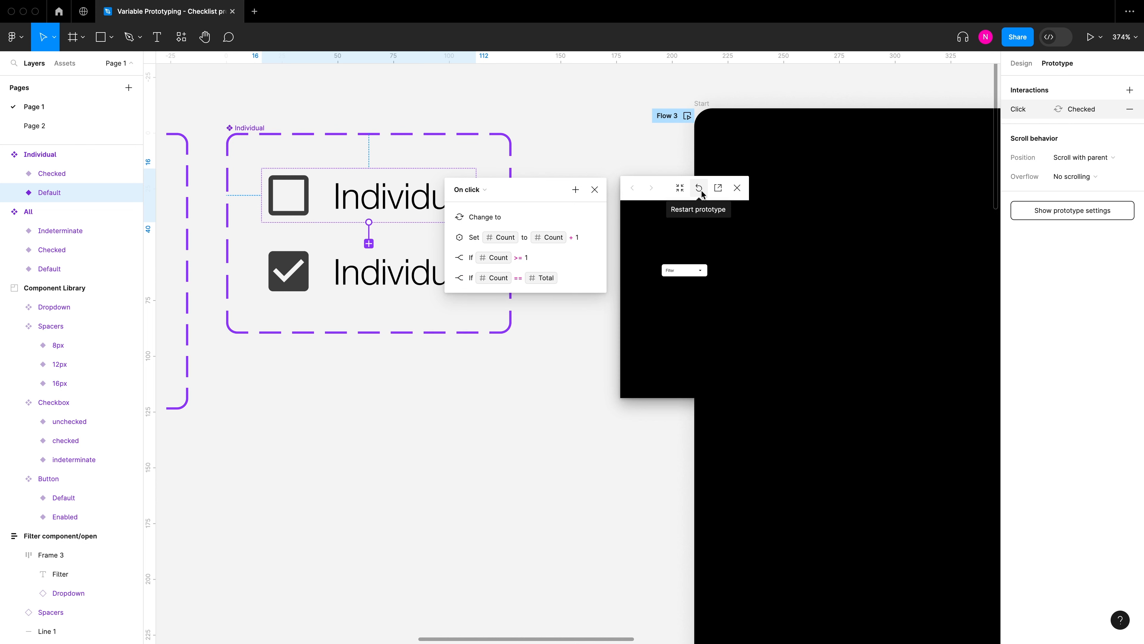
left_click(737, 188)
scroll(180, 274, "down", 5)
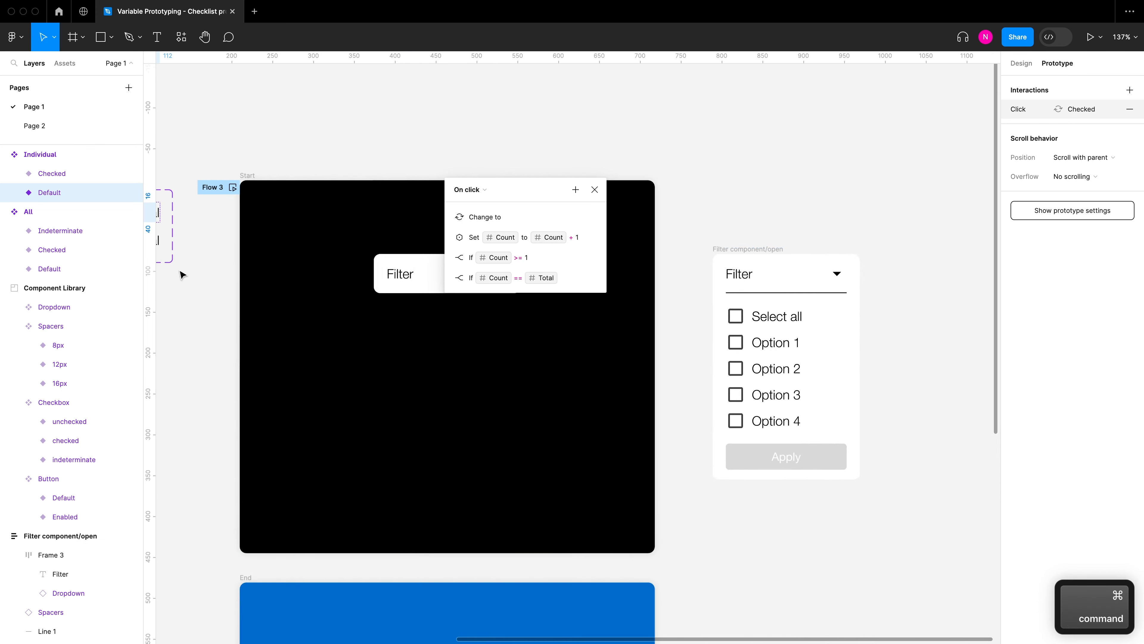
left_click(746, 249)
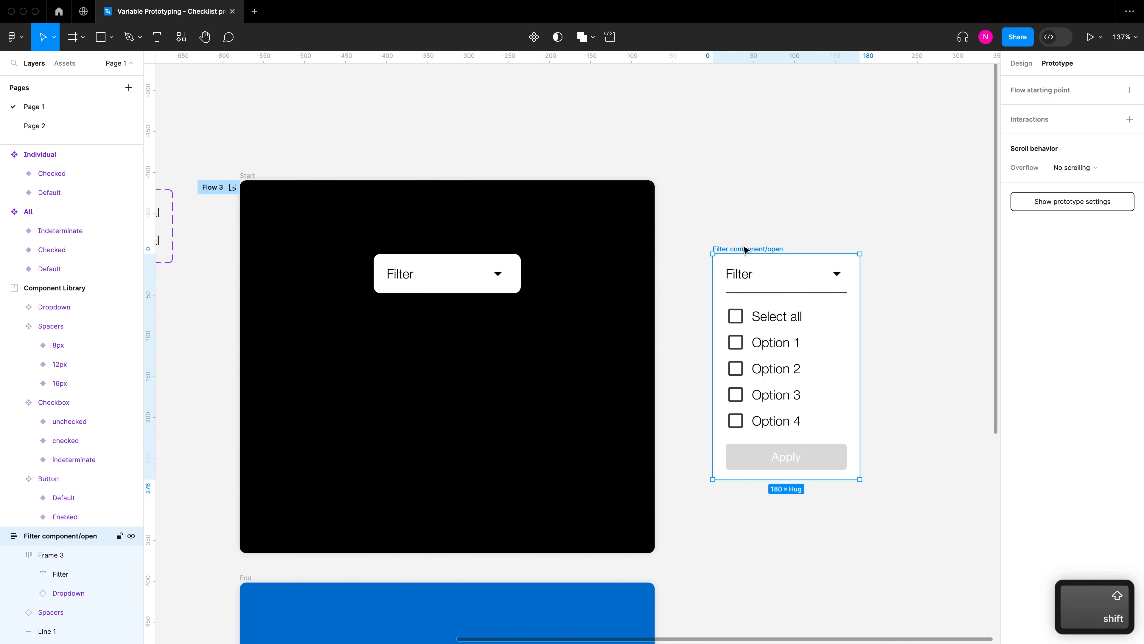
key("shift+space")
left_click(648, 284)
left_click(648, 301)
left_click(648, 320)
left_click(648, 340)
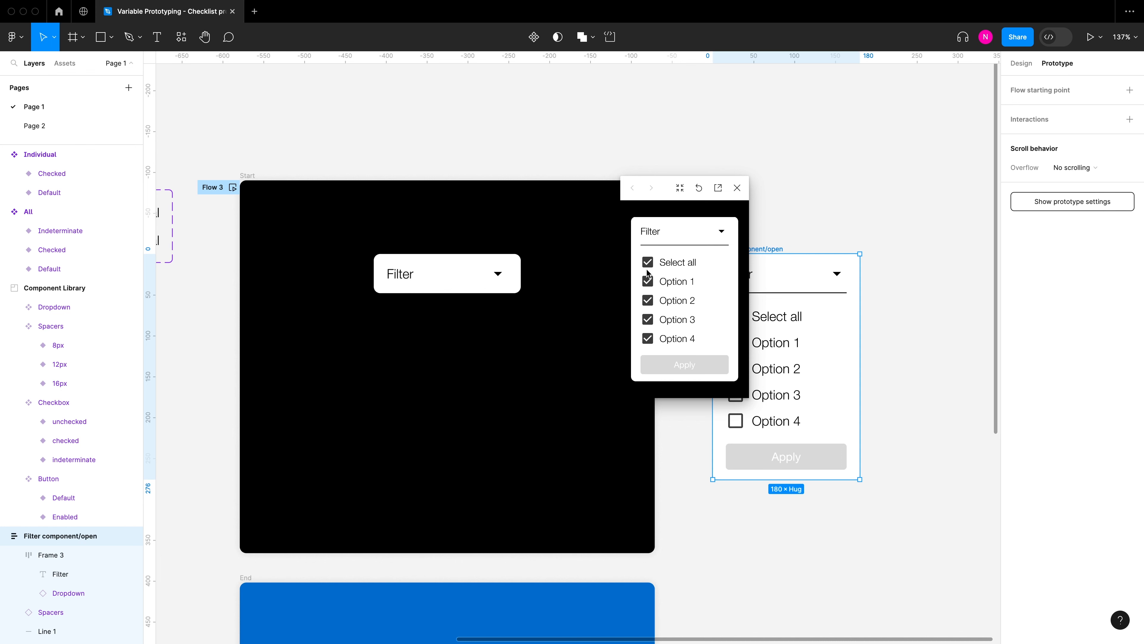
left_click(737, 188)
Add a Set variable action for Buttonstate to the Count >= 1 conditional in the Individual component's Default variant click interaction
scroll(748, 181, "down", 3)
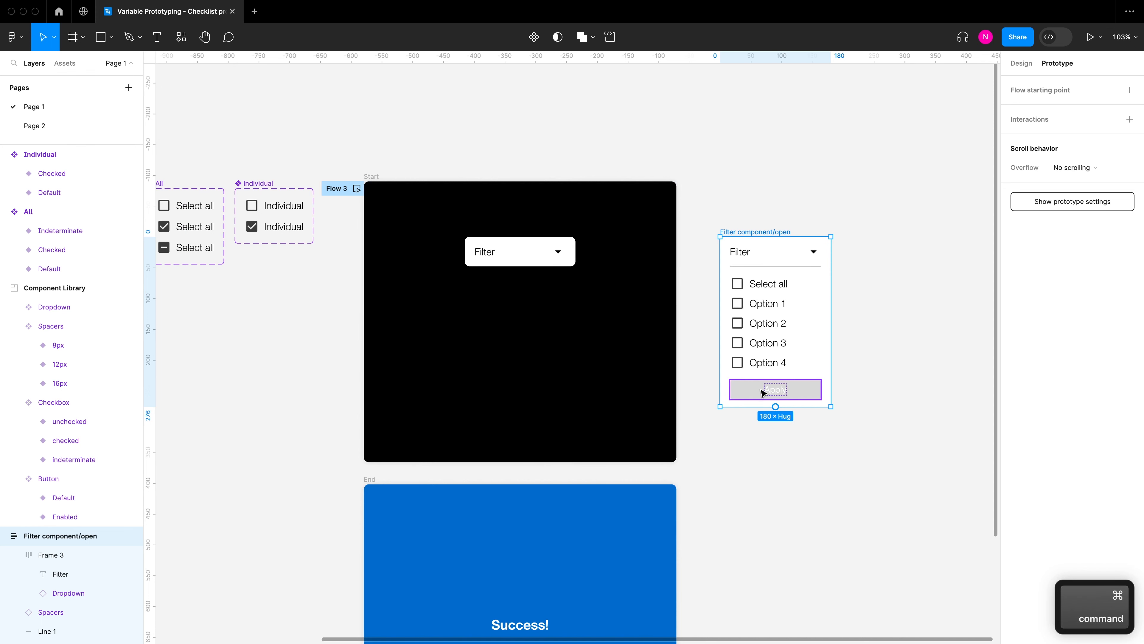
scroll(608, 329, "left", 5)
scroll(353, 168, "up", 3)
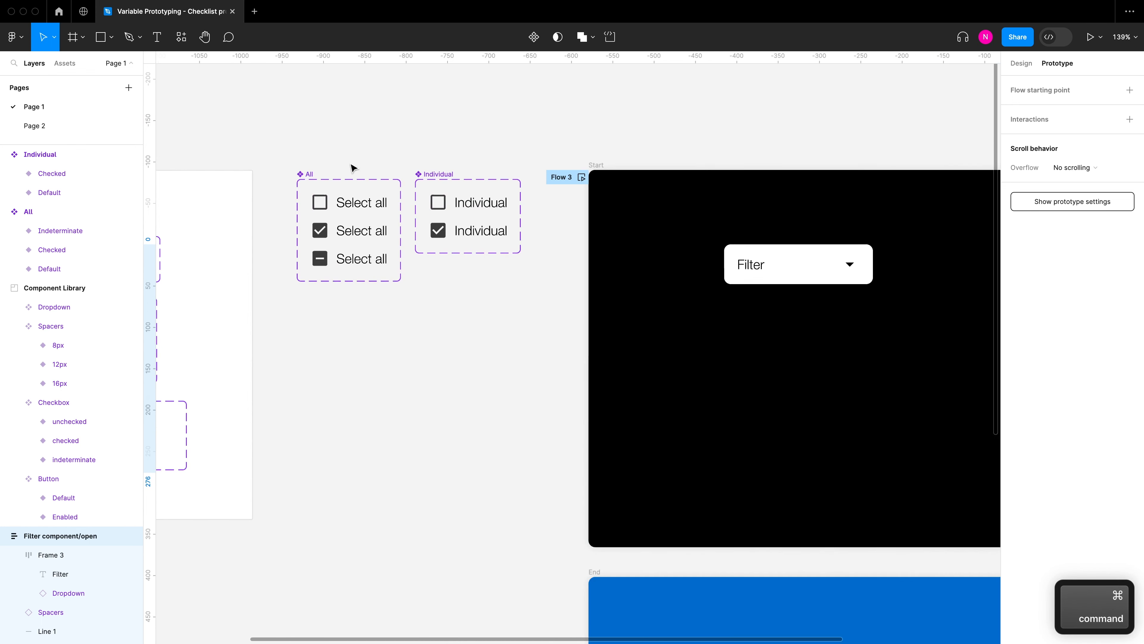
scroll(374, 176, "up", 5)
left_click(486, 182)
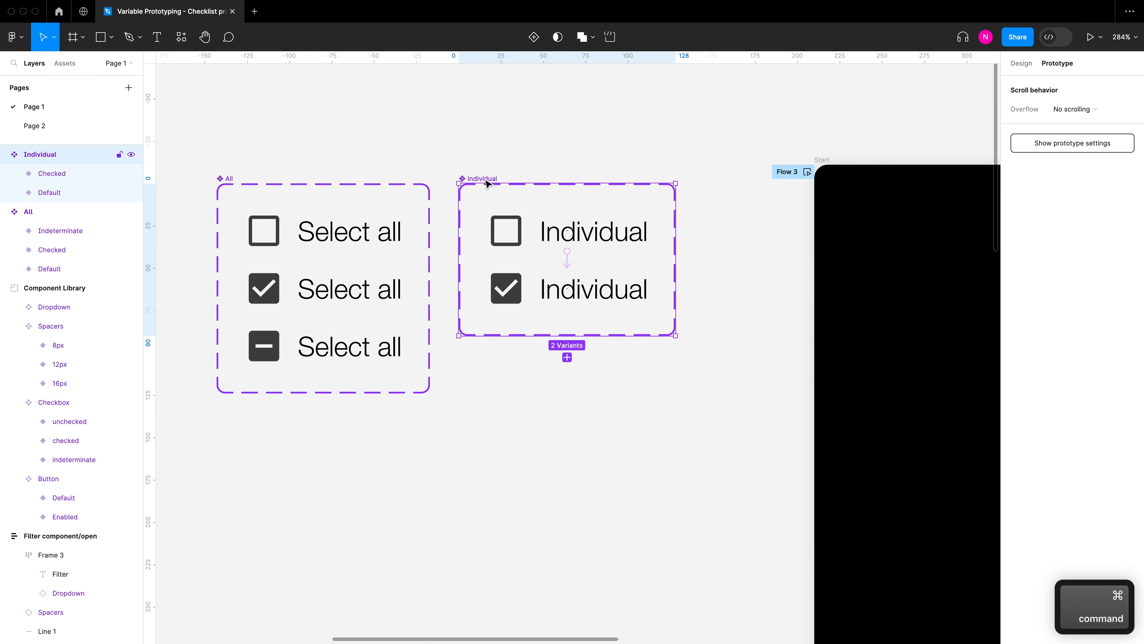
left_click(569, 269)
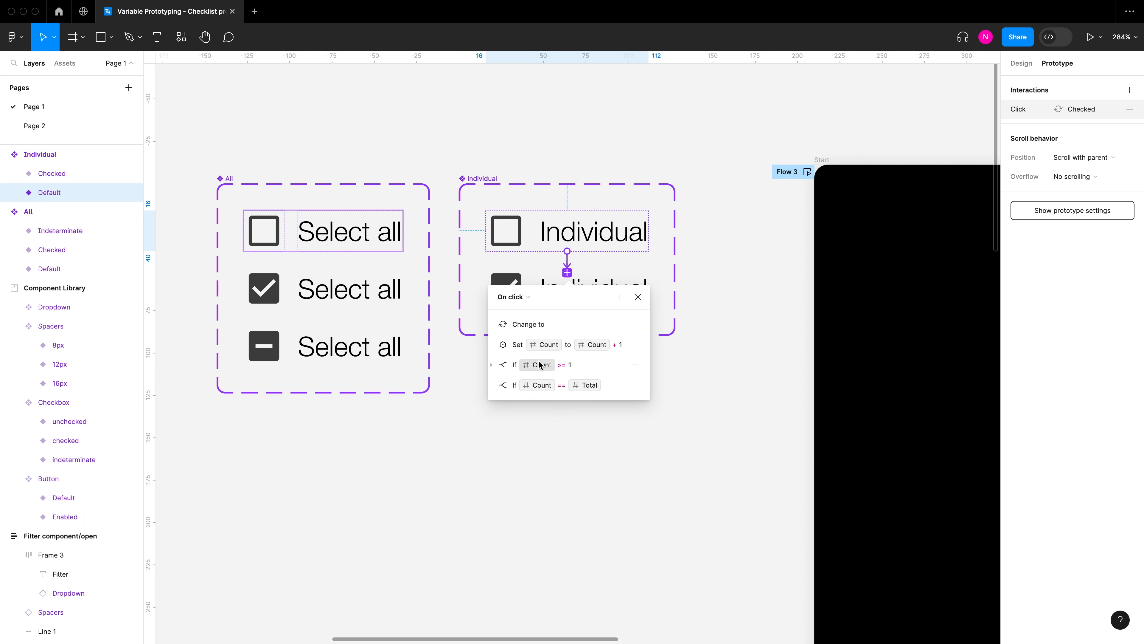
left_click(491, 365)
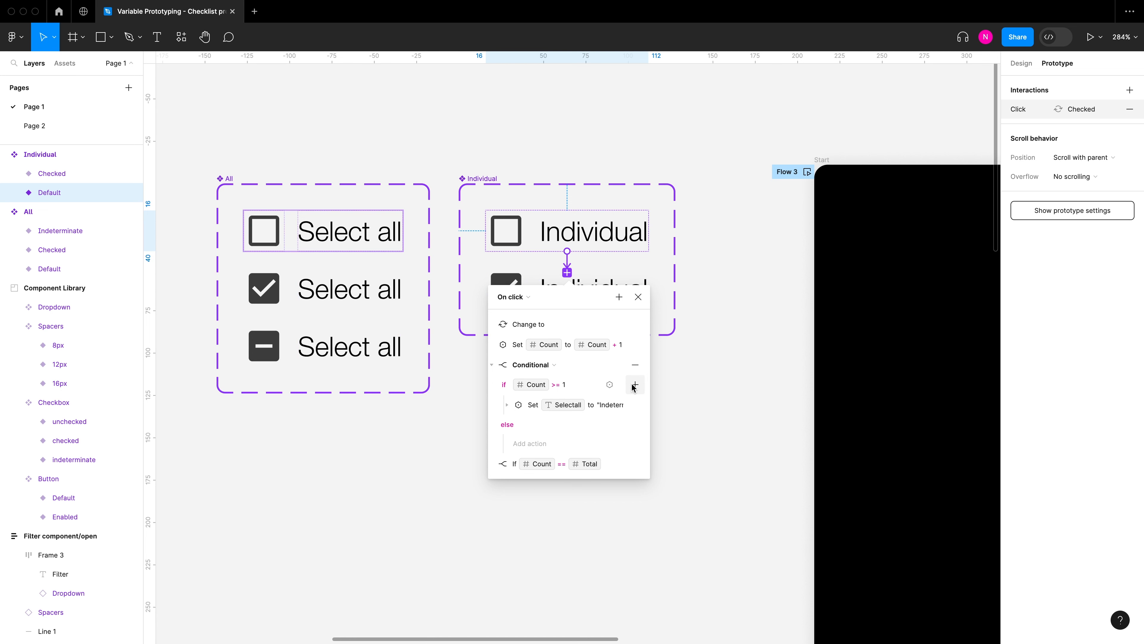
left_click(635, 385)
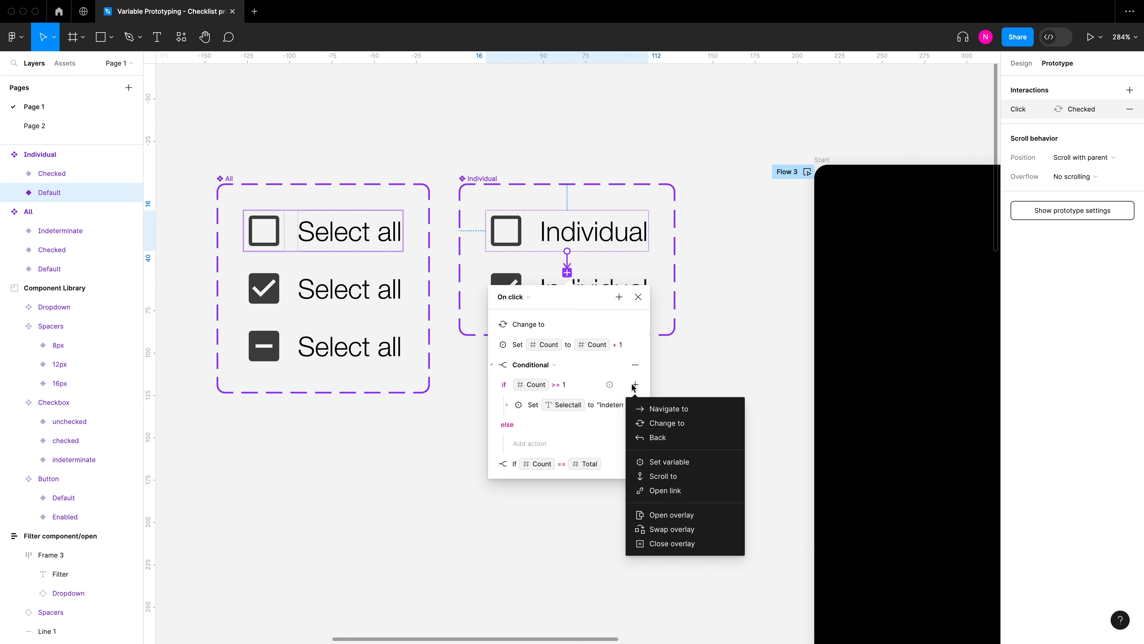
left_click(668, 462)
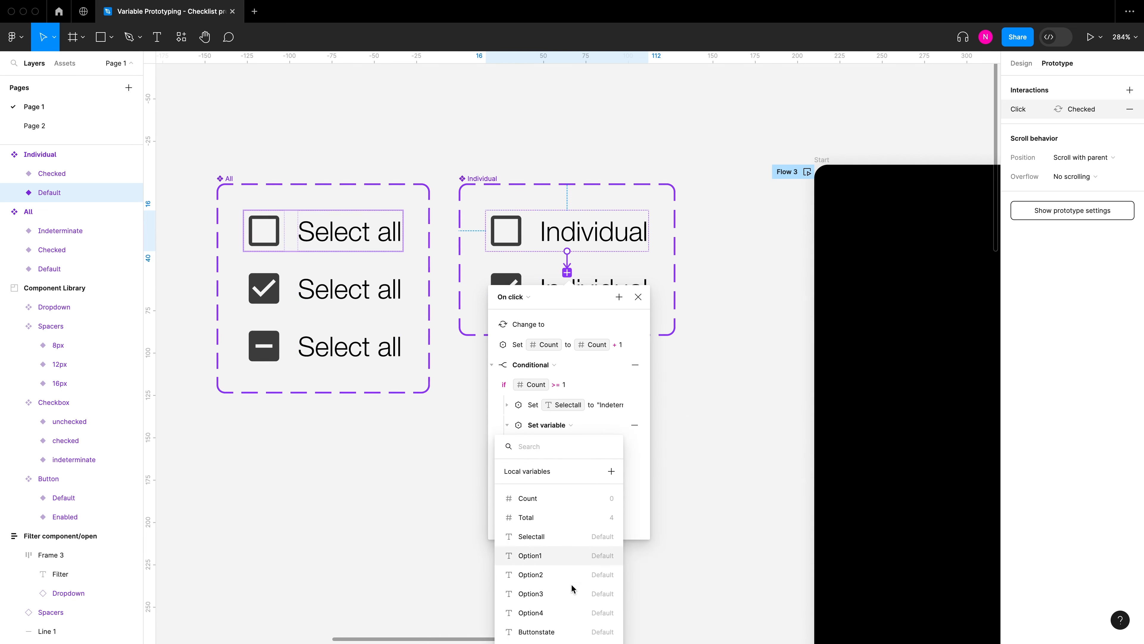
left_click(597, 630)
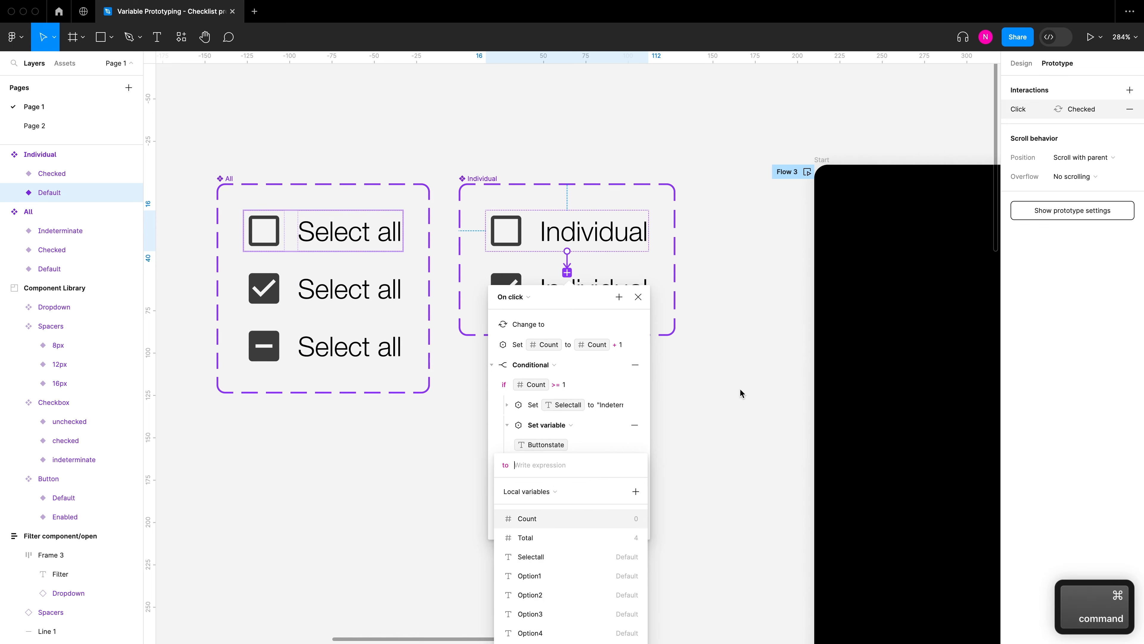
Select the blue Apply variant in the Button component and check its exact variant name
scroll(740, 393, "down", 3)
scroll(718, 417, "down", 1)
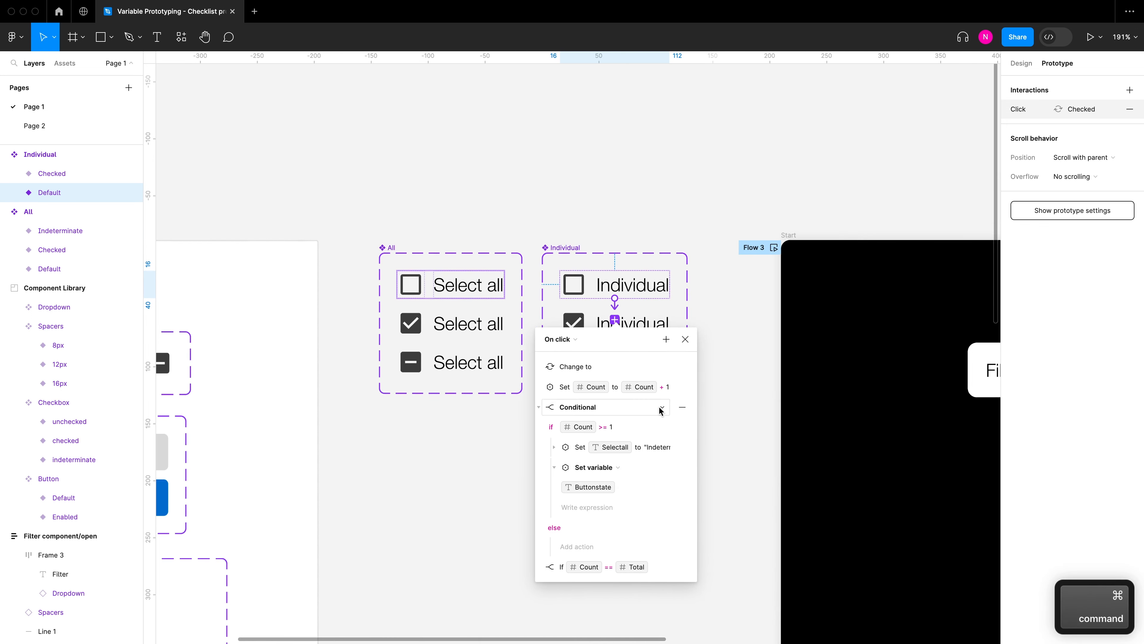
scroll(660, 424, "down", 5)
scroll(368, 488, "up", 5)
scroll(369, 491, "up", 3)
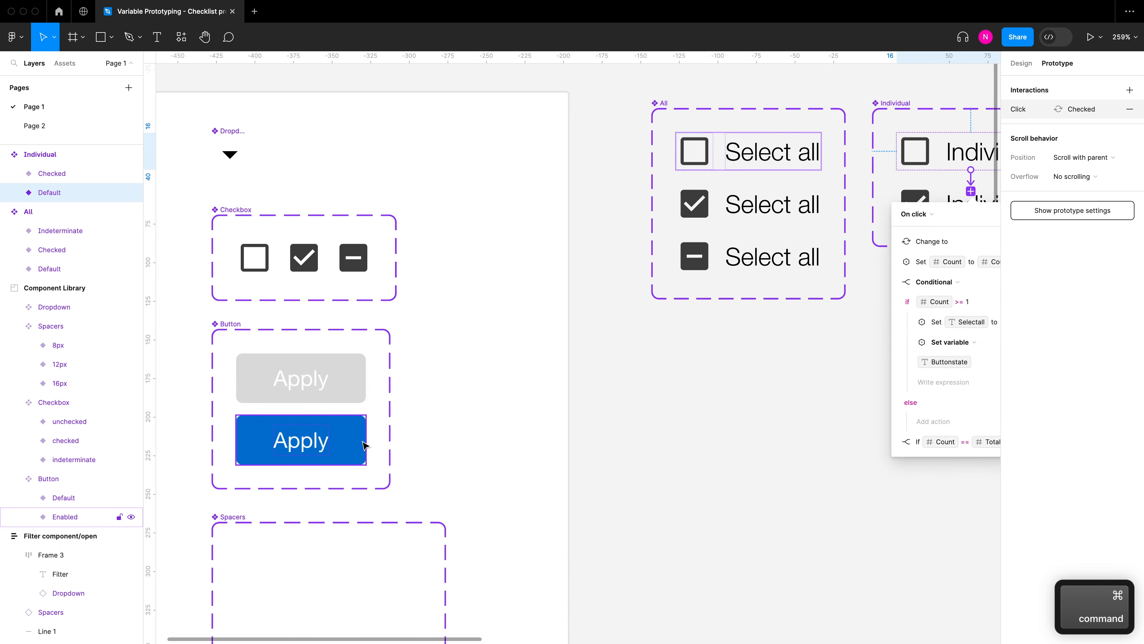
left_click(364, 452)
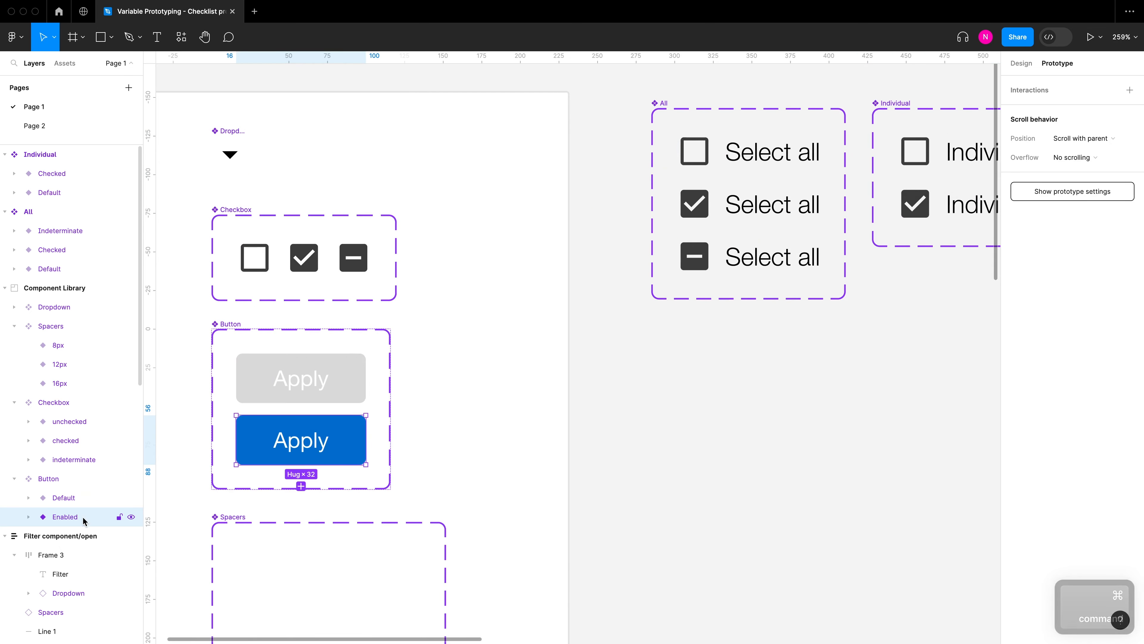
Set Buttonstate to "Enabled" in the Count >= 1 conditional of the Individual component's Default variant, and close the interaction details
scroll(707, 414, "right", 10)
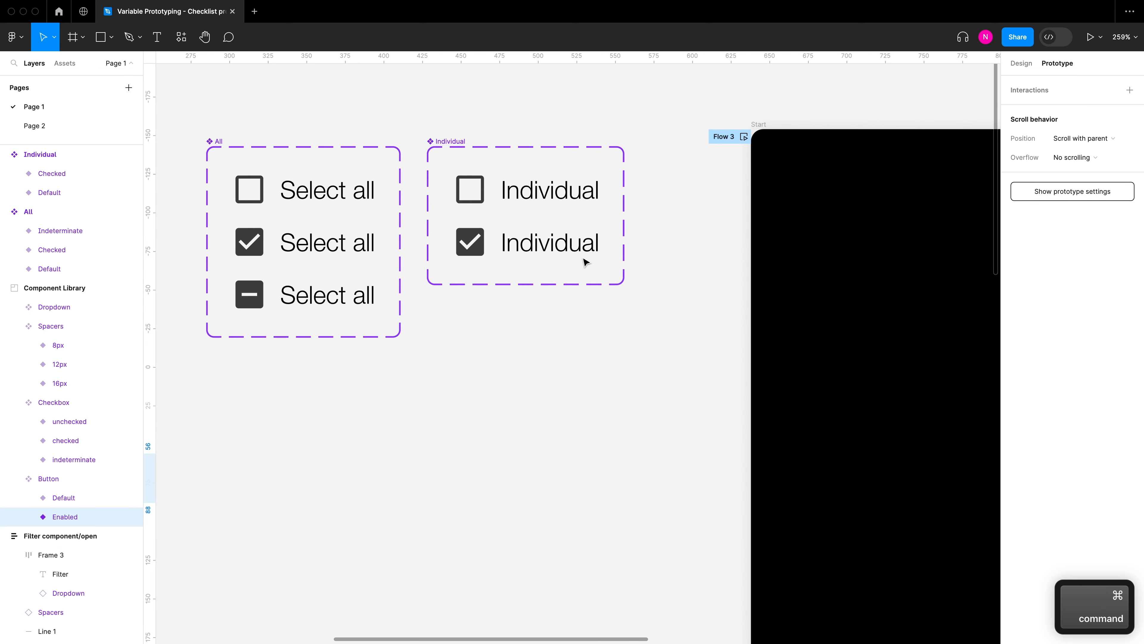
left_click(542, 189)
left_click(527, 224)
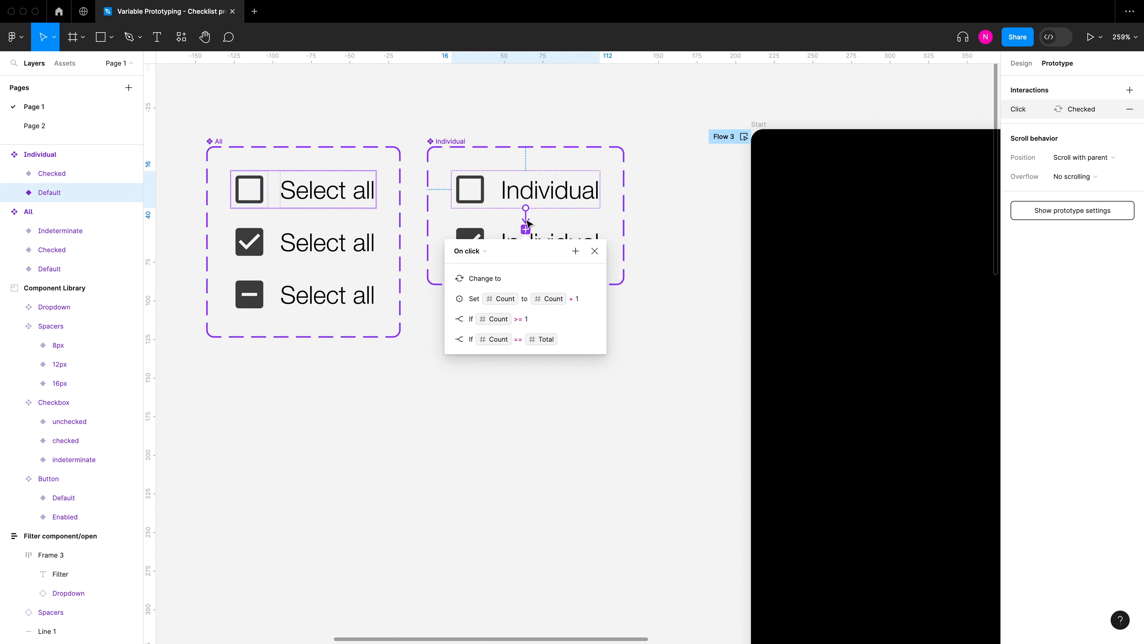
left_click(450, 319)
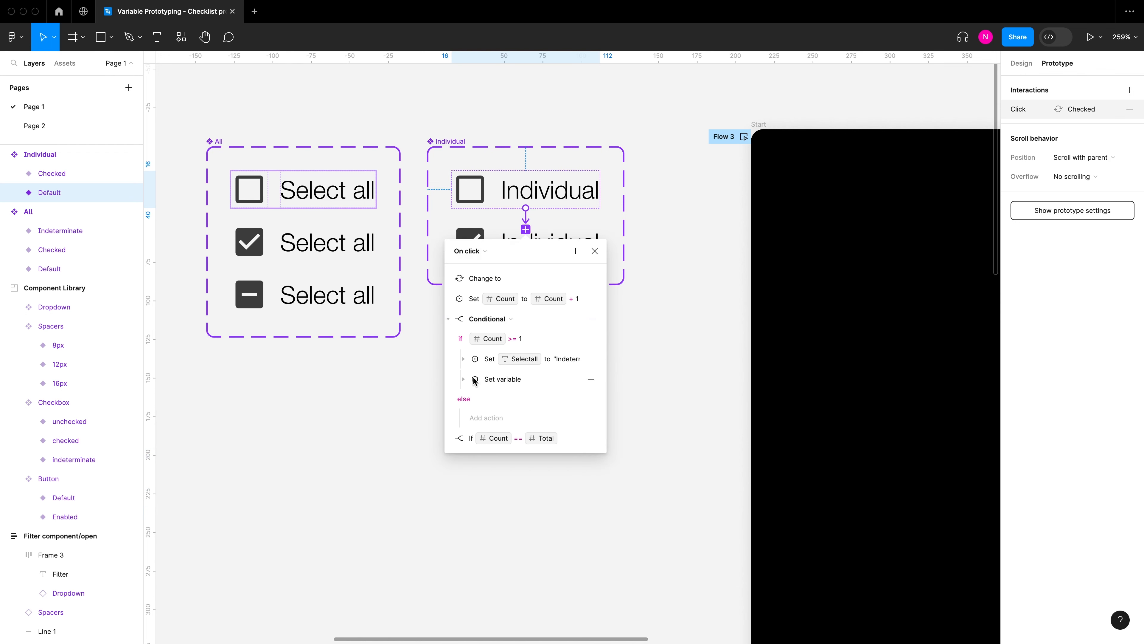
left_click(464, 379)
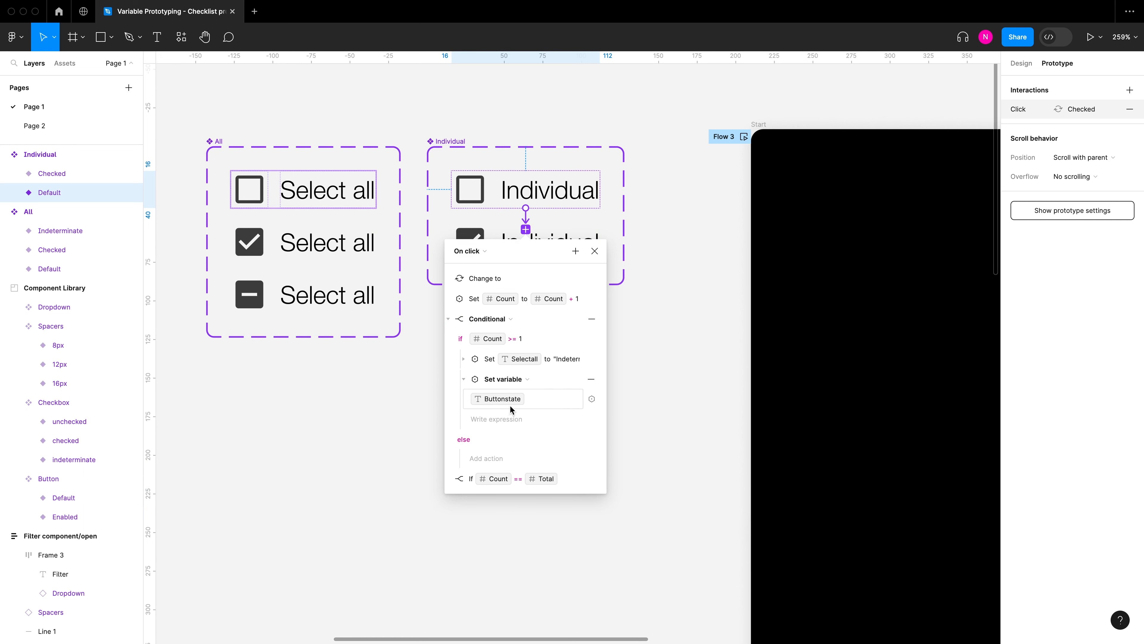
left_click(505, 420)
type("\"")
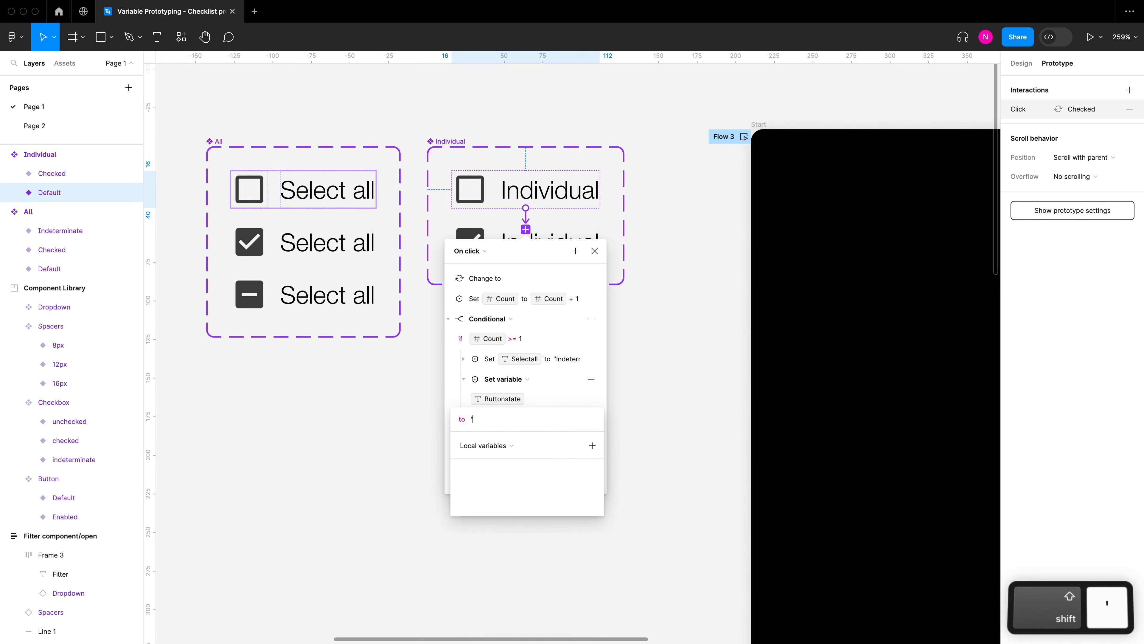
type("nabled\"")
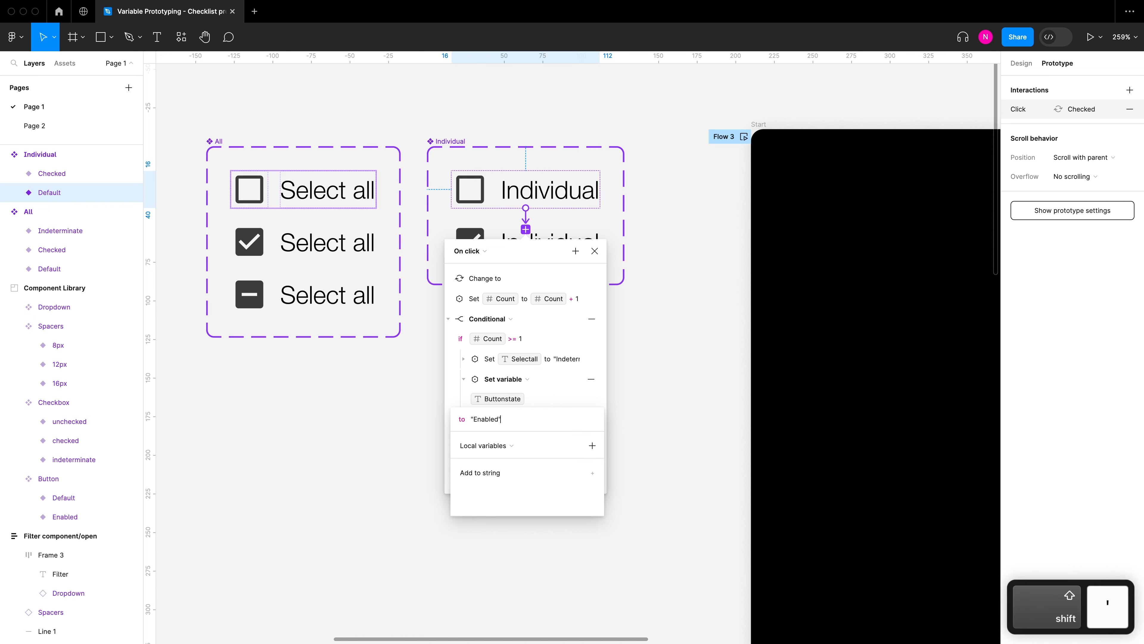
key("Return")
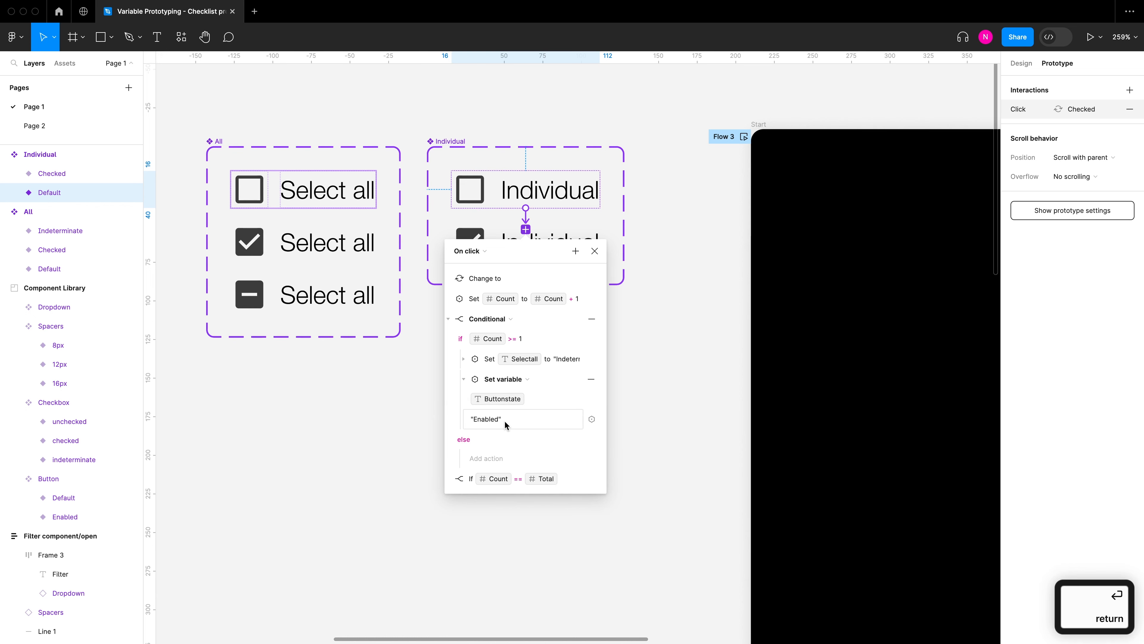
left_click(463, 379)
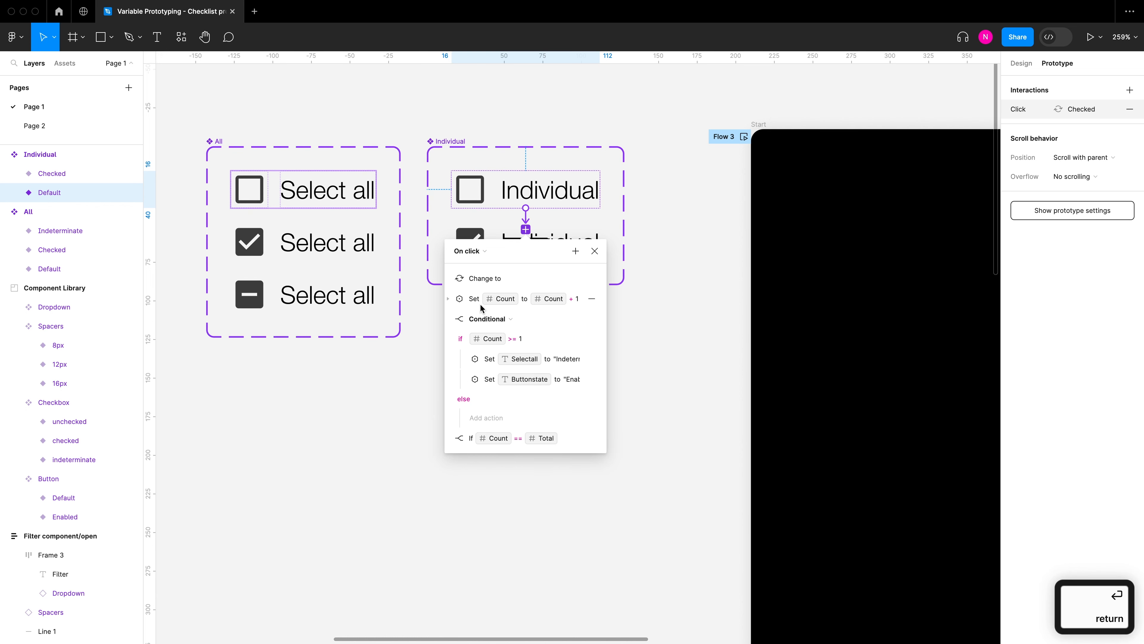
left_click(449, 319)
scroll(651, 302, "down", 1)
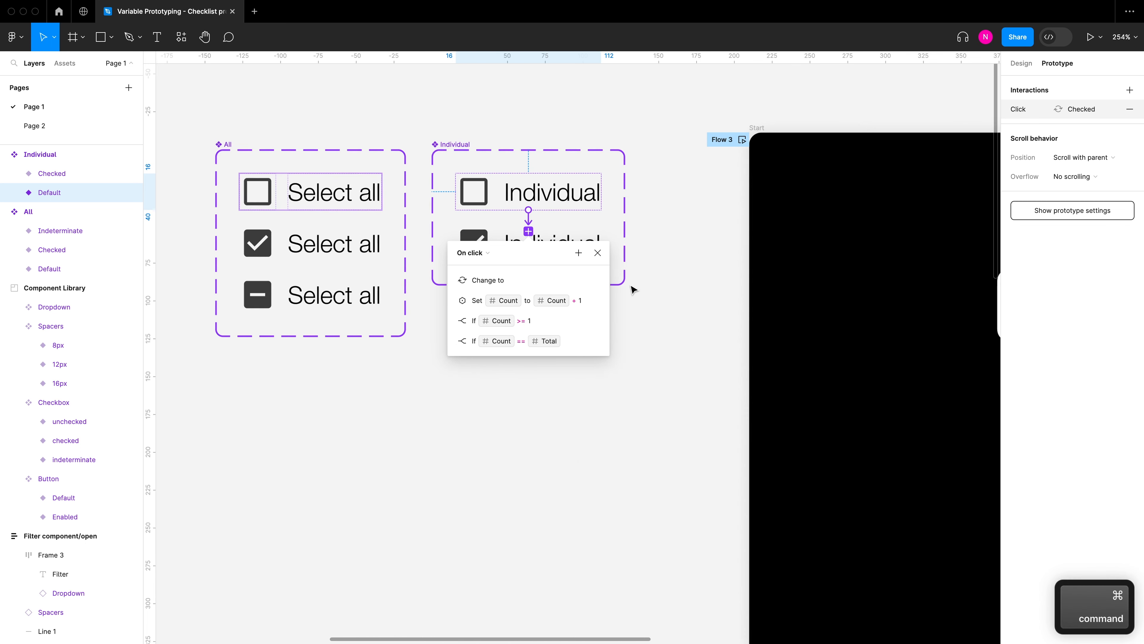
left_click(595, 252)
Preview the Filter component/open frame, check Options 1 to 4 to test the Apply button and Select all, and close the preview
scroll(642, 271, "down", 3)
scroll(529, 260, "right", 10)
left_click(714, 230)
key("shift+space")
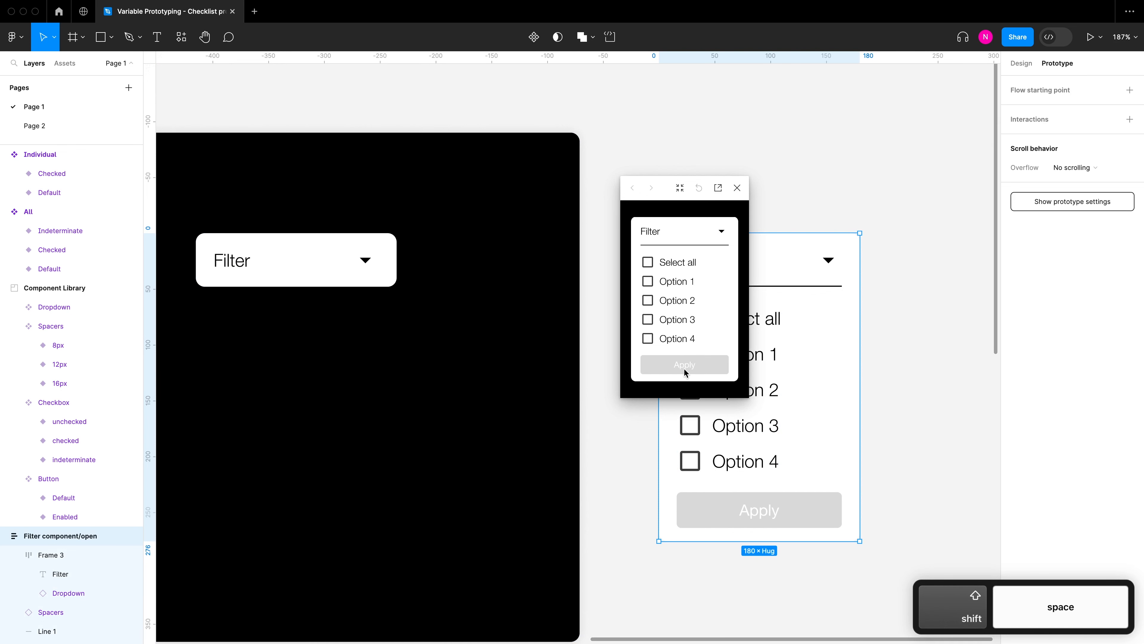
left_click(648, 282)
left_click(651, 302)
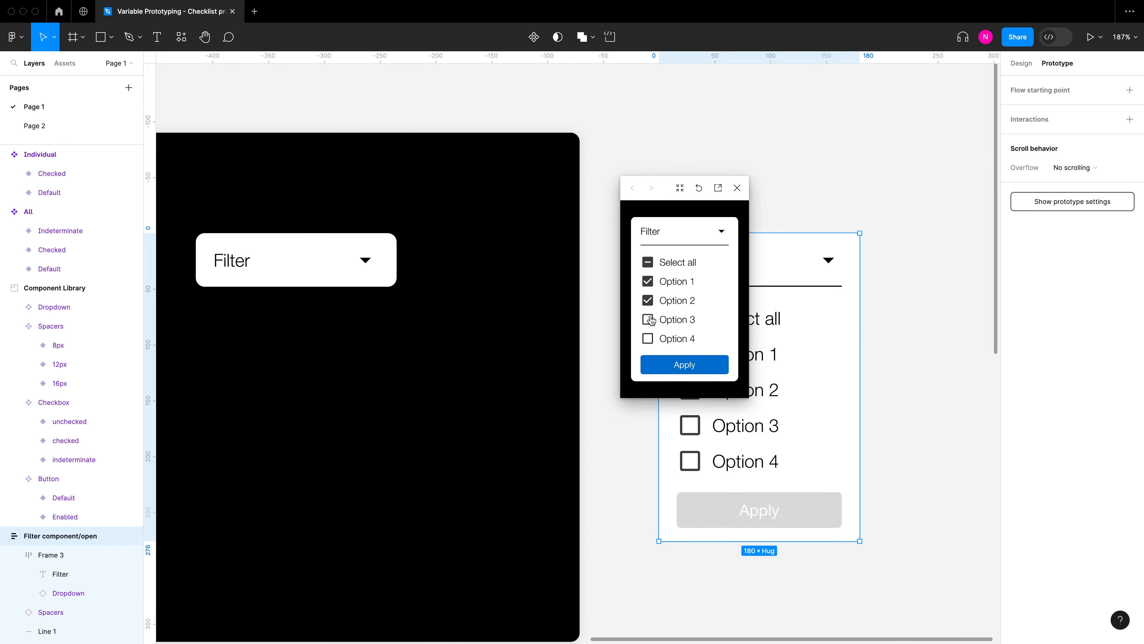
left_click(650, 320)
left_click(651, 339)
left_click(737, 188)
Add an on-click interaction that changes the Individual component's Checked variant to its Default variant
scroll(733, 208, "down", 5, "super")
scroll(677, 340, "left", 6)
scroll(500, 177, "up", 10, "super")
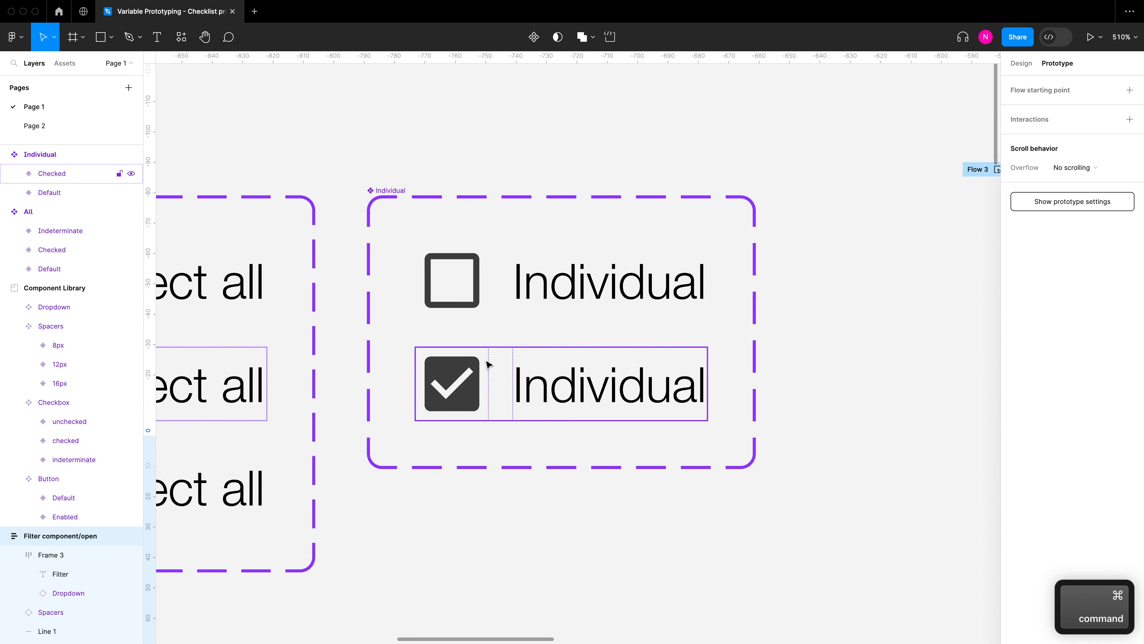
left_click(656, 352)
left_click_drag(708, 384, 684, 287)
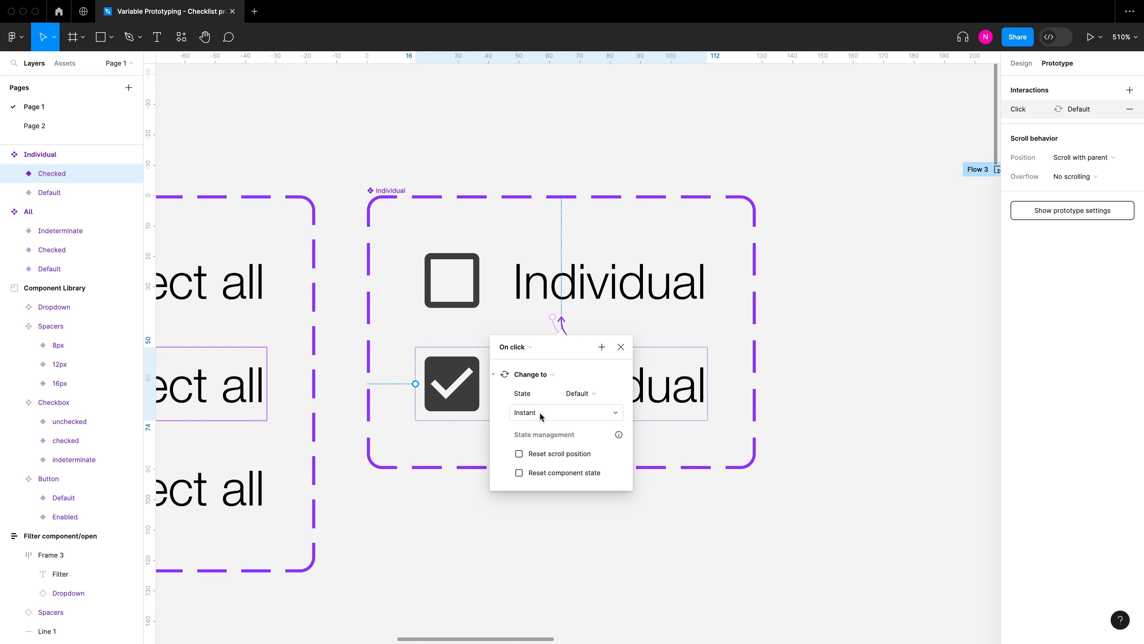
left_click(494, 376)
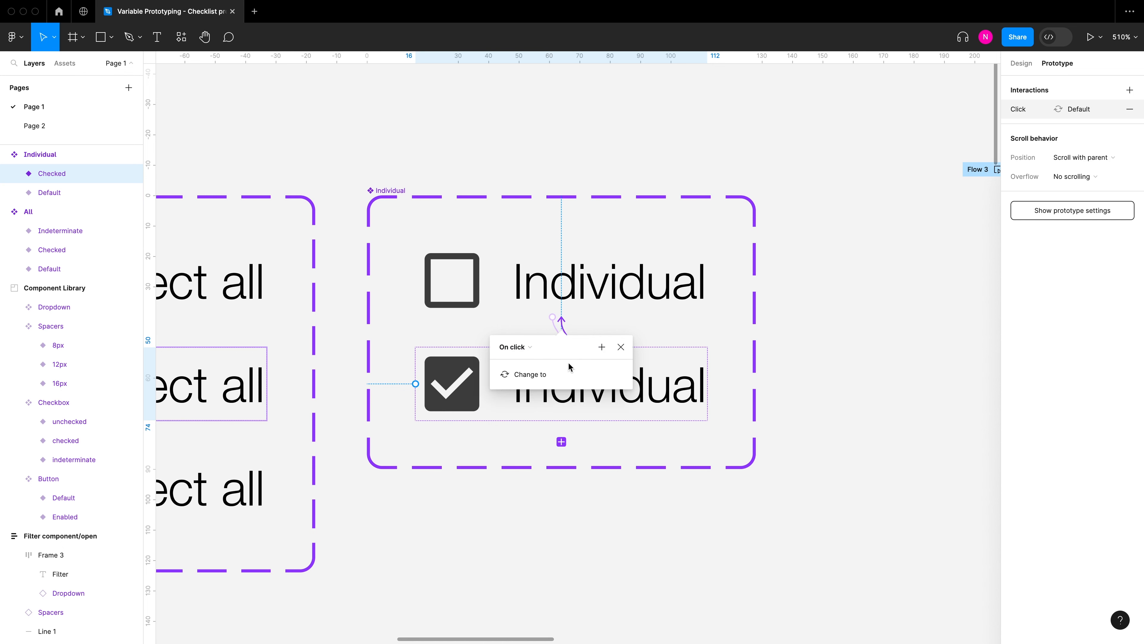
Add a Set variable action to the Checked variant's click interaction that sets Count to Count - 1
left_click(602, 347)
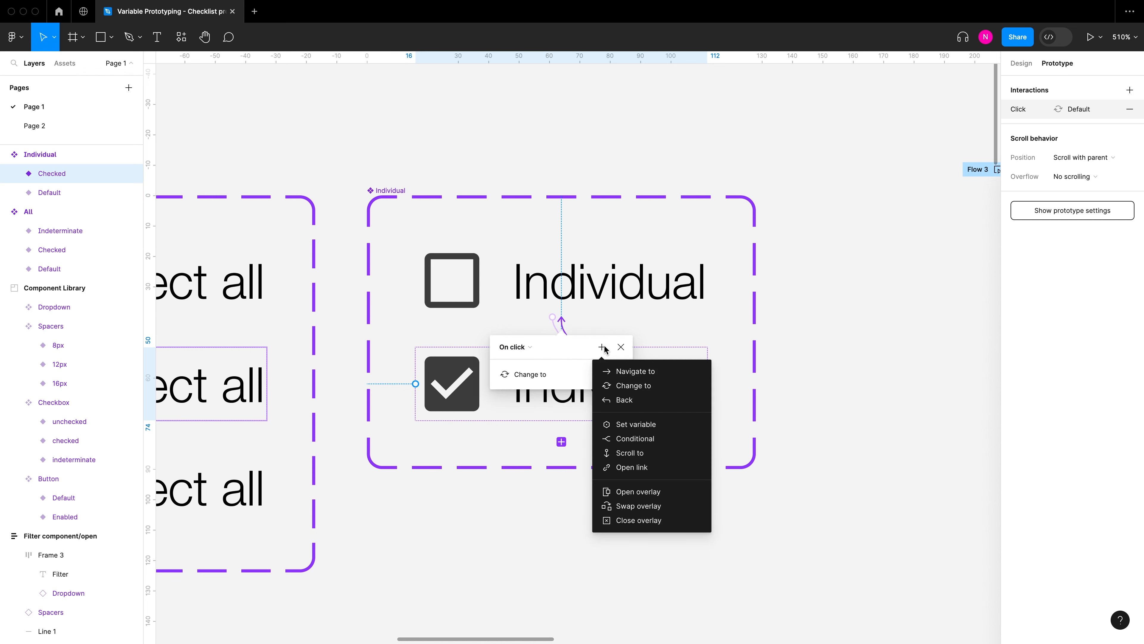
left_click(613, 425)
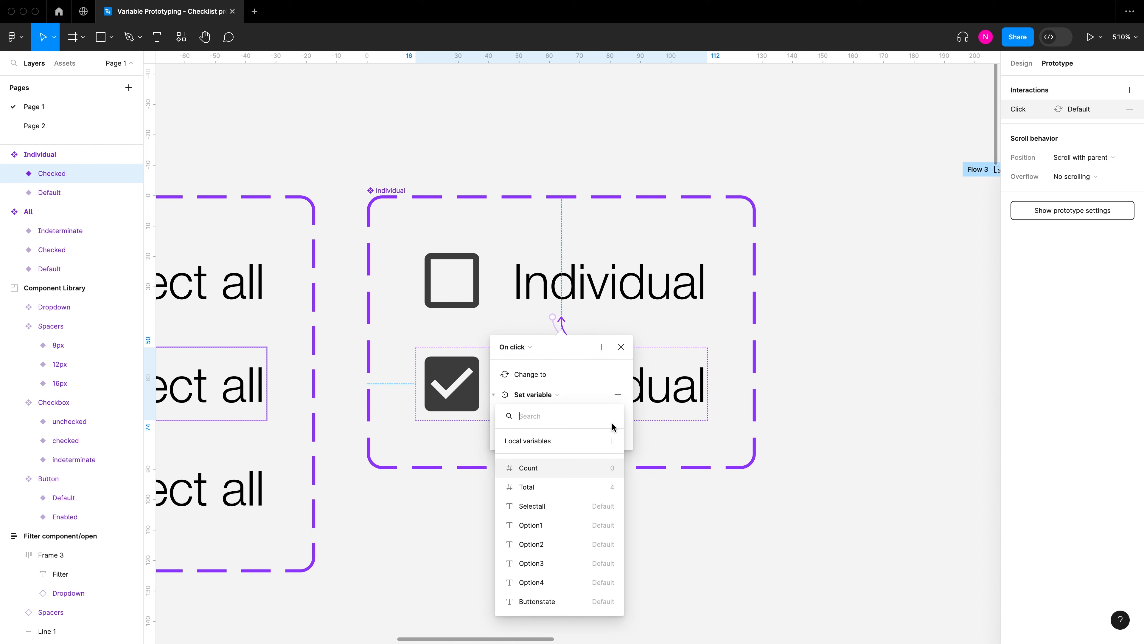
left_click(547, 469)
left_click(542, 487)
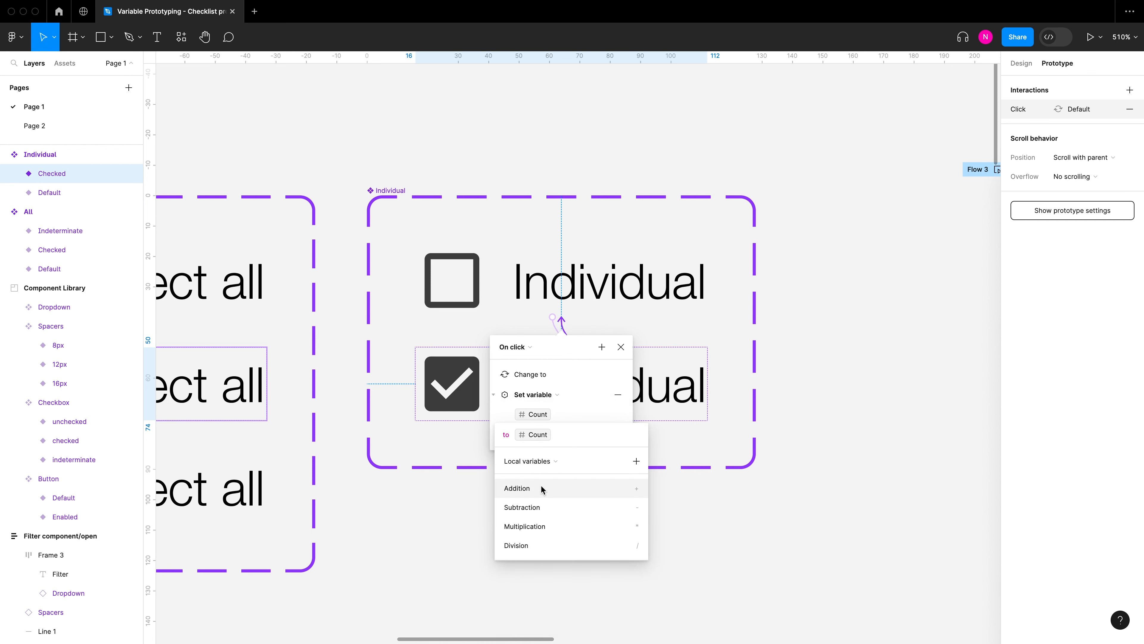
type("- 1")
key("Return")
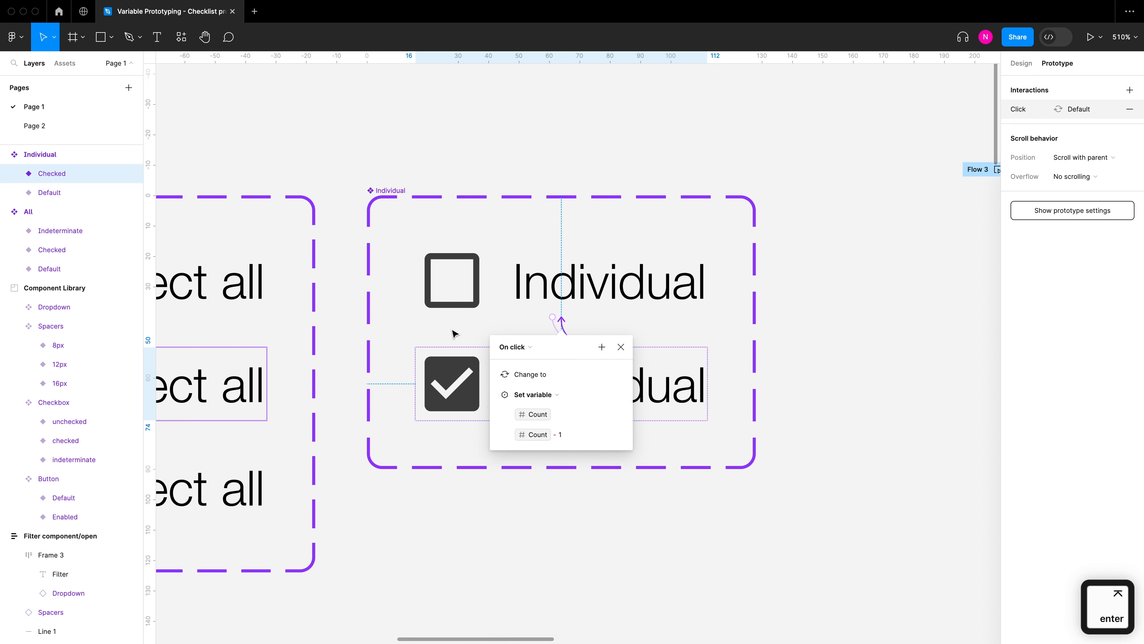
left_click(494, 395)
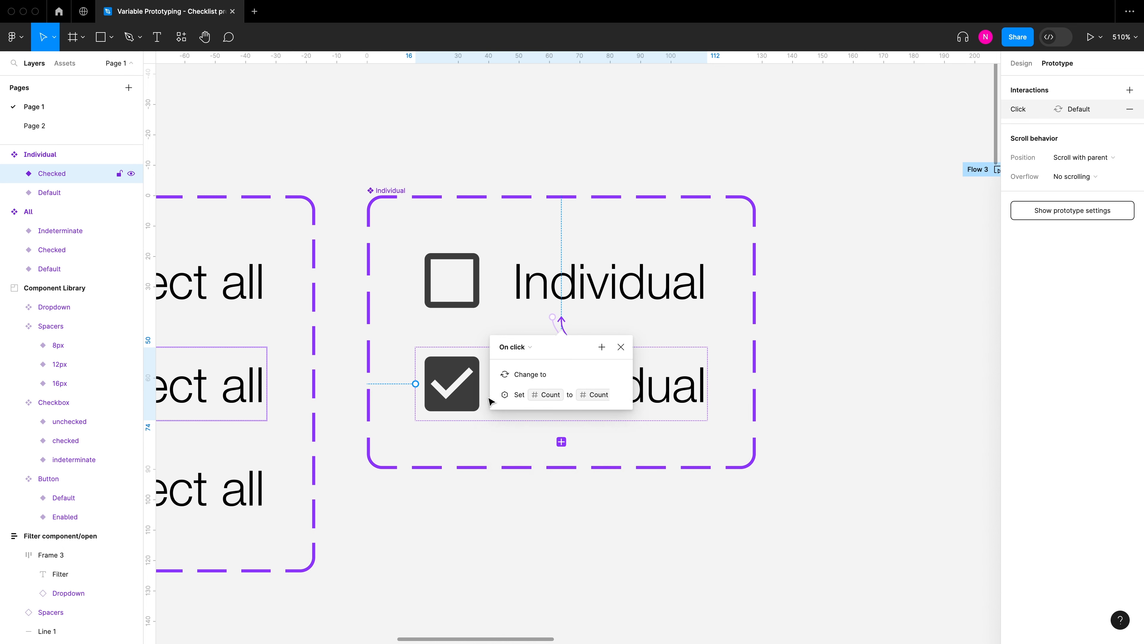
Add a conditional to the Individual component's Checked variant click interaction with the condition Count >= 1
left_click(601, 347)
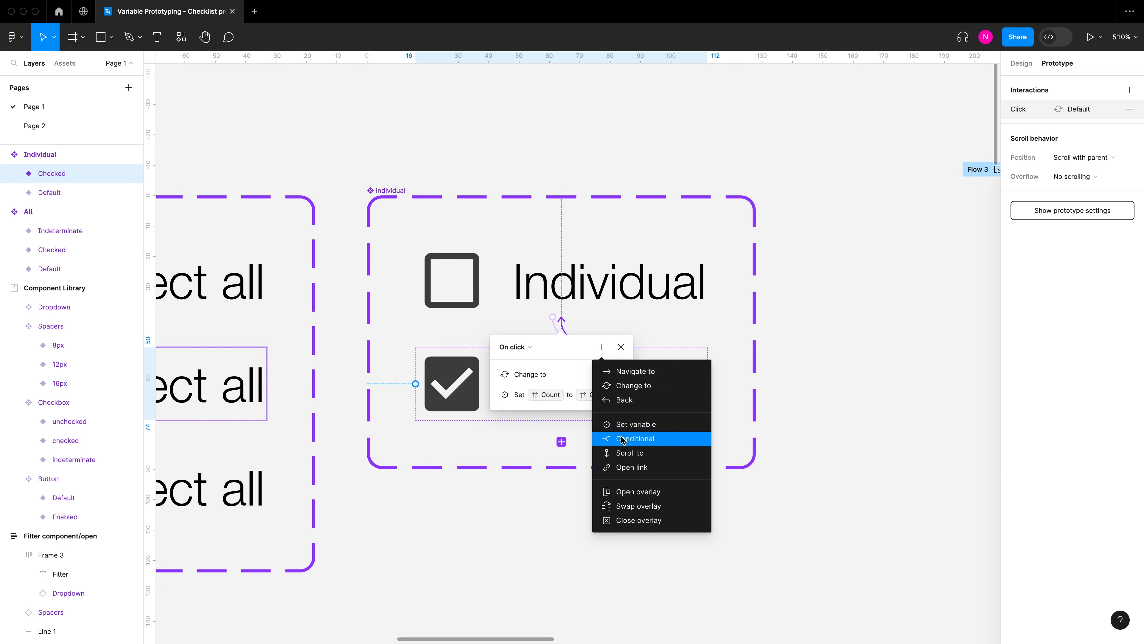
left_click(633, 438)
left_click(528, 436)
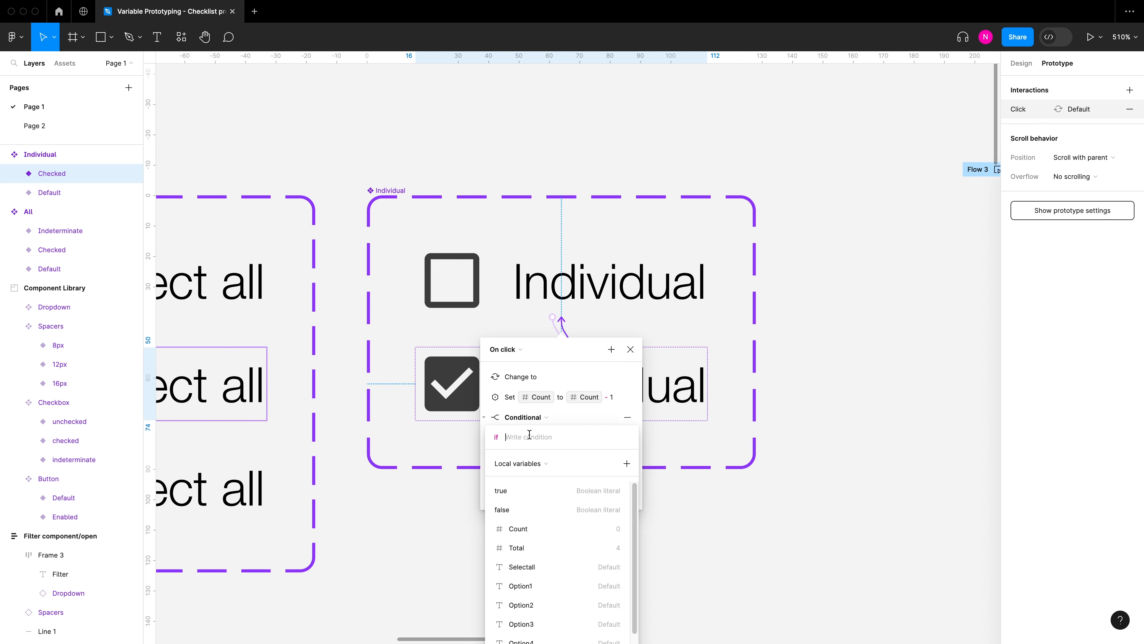
scroll(534, 487, "down", 1)
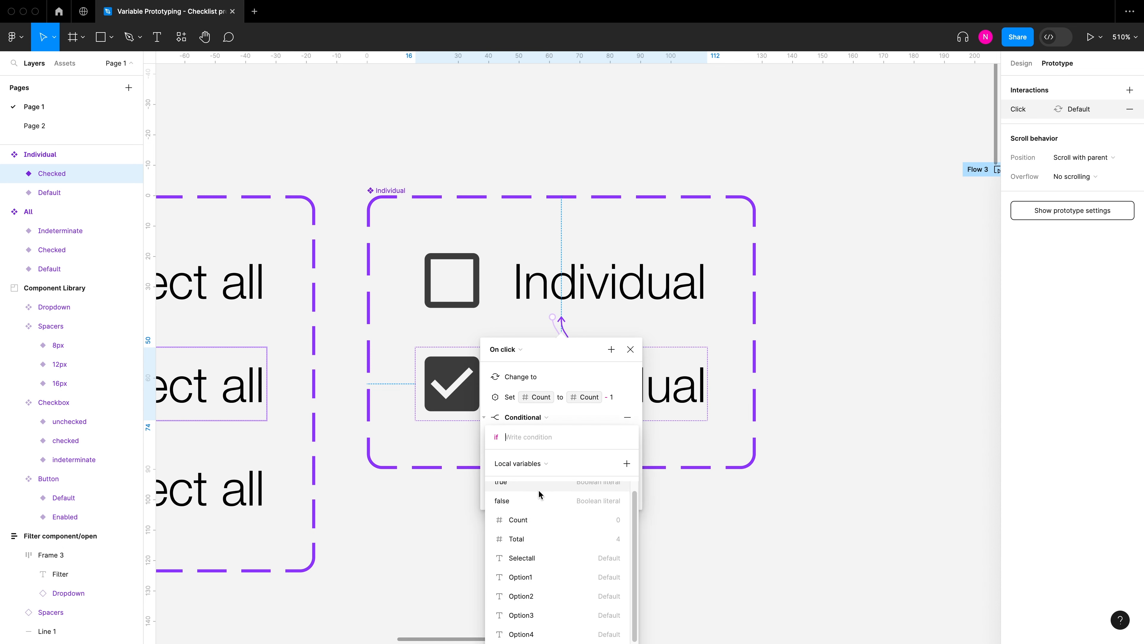
scroll(543, 512, "down", 1)
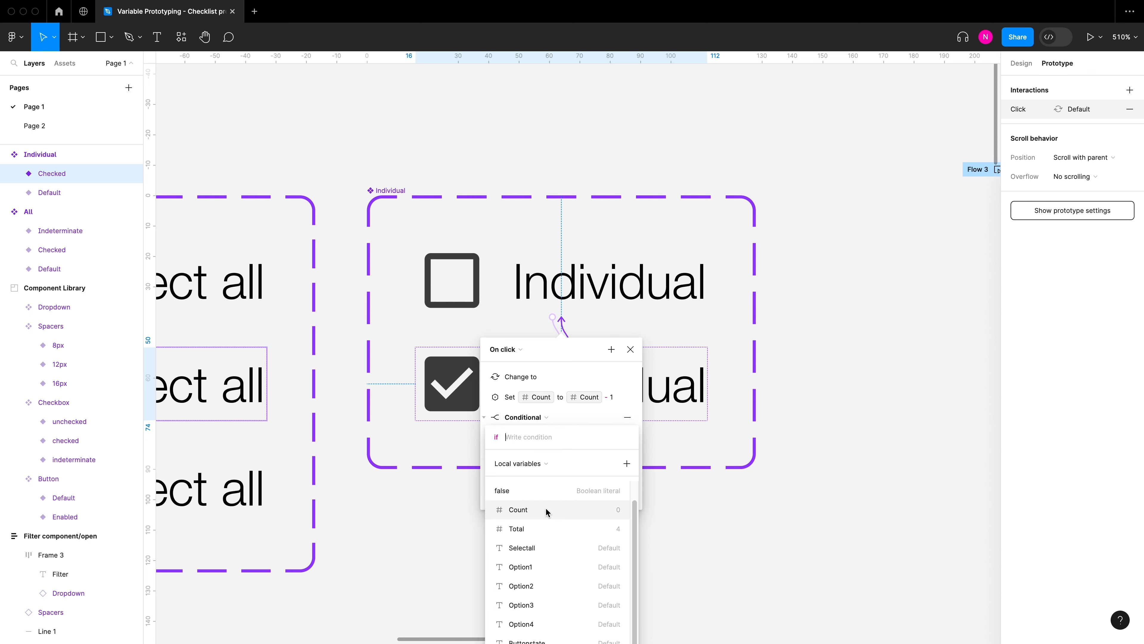
scroll(536, 514, "up", 1)
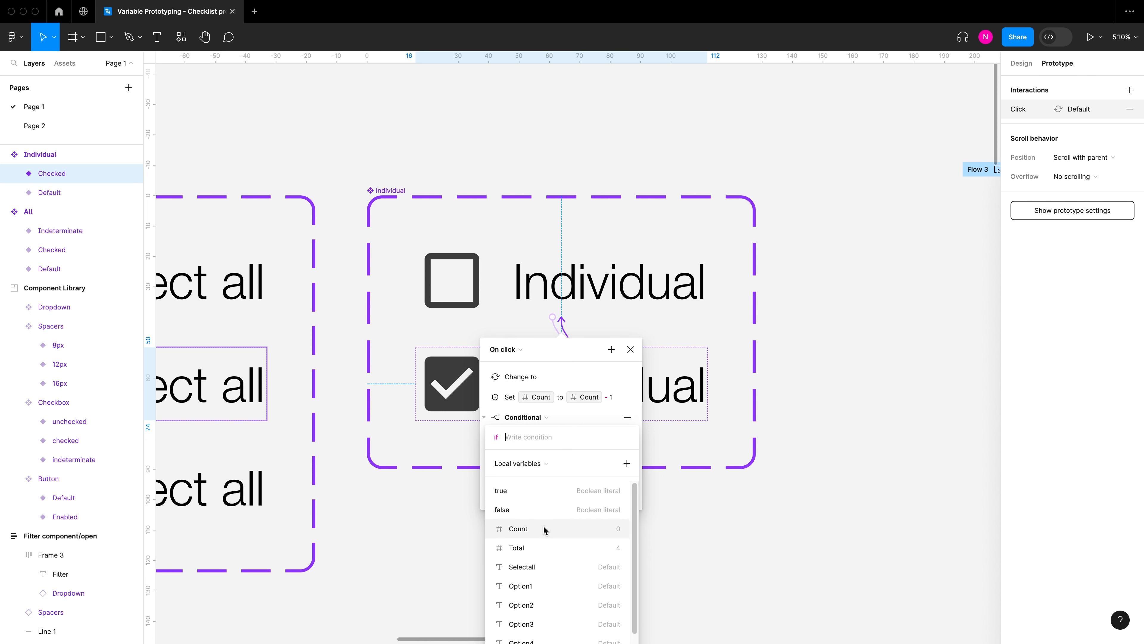
left_click(541, 526)
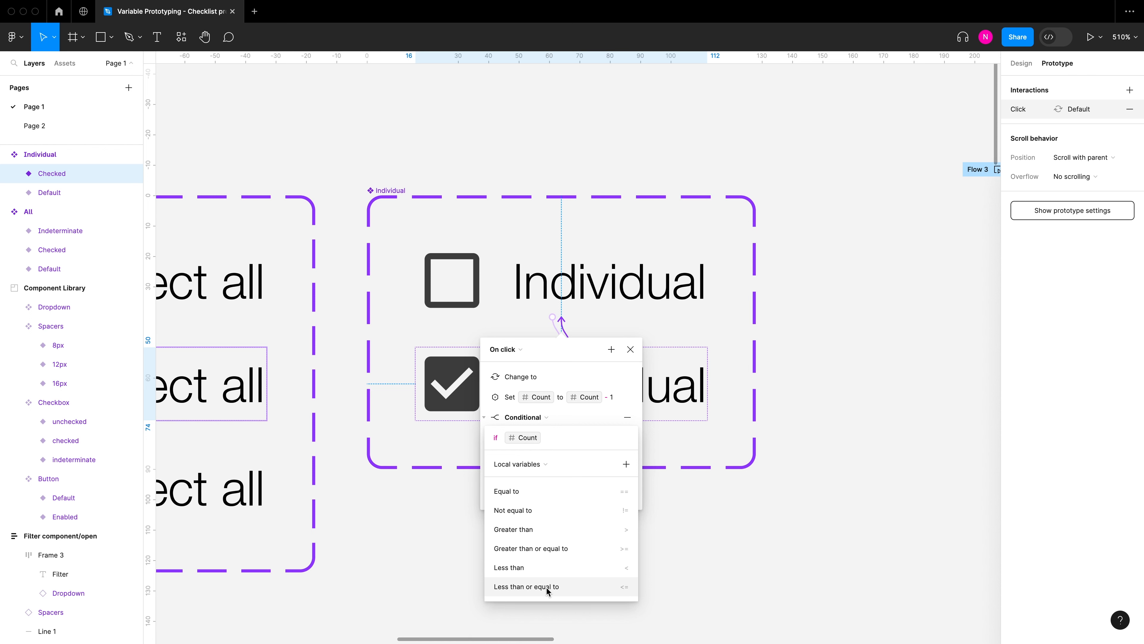
left_click(514, 548)
type("1")
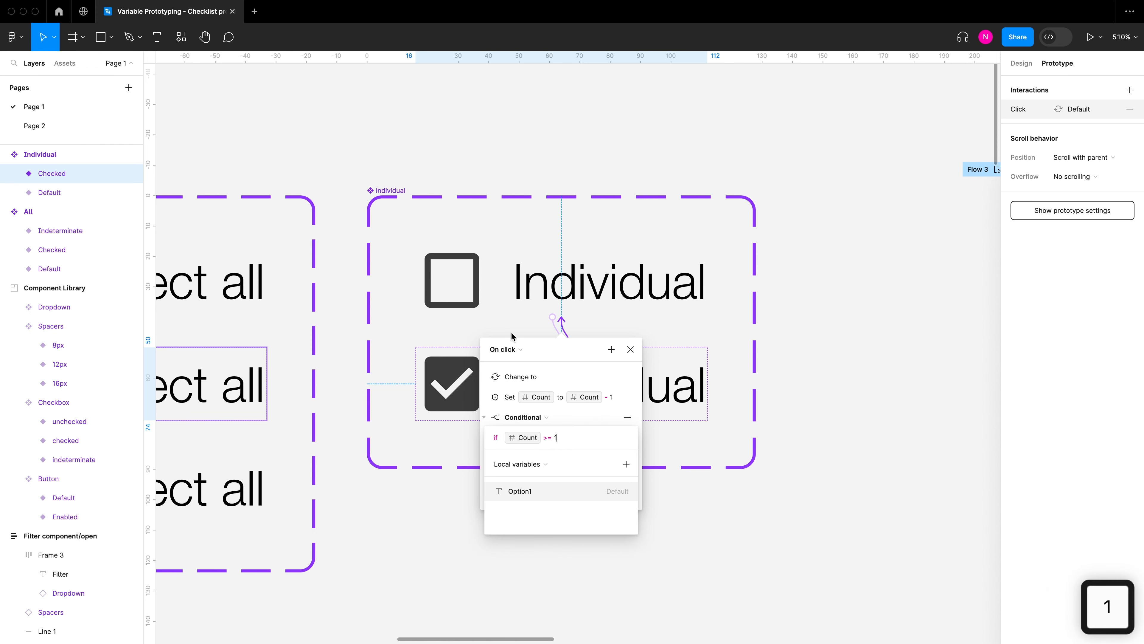
scroll(778, 284, "down", 1)
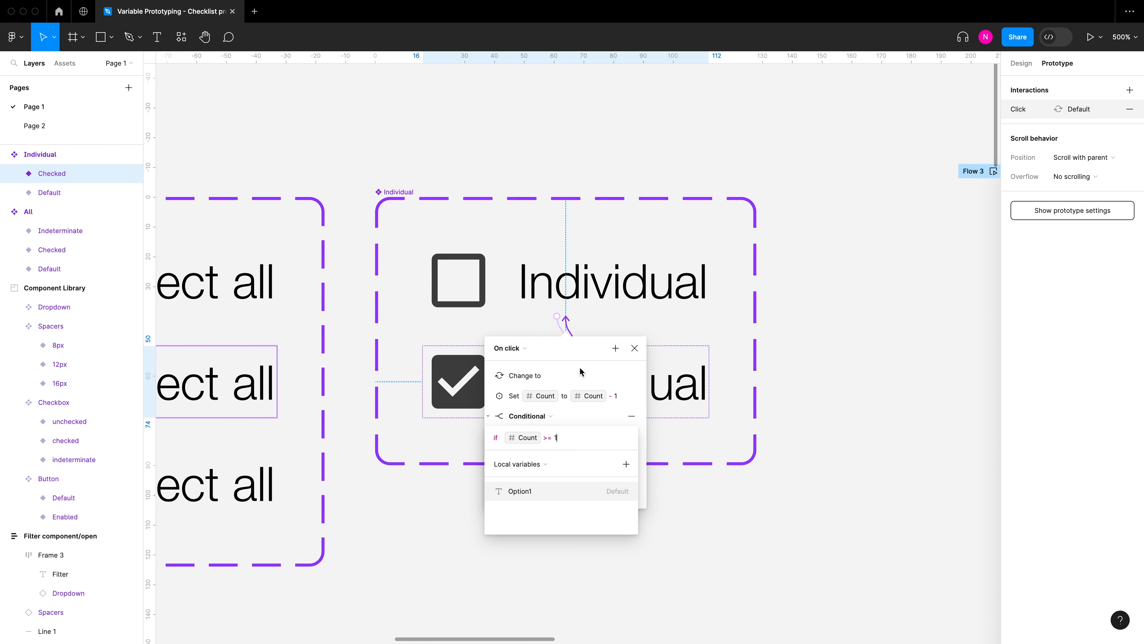
left_click(595, 417)
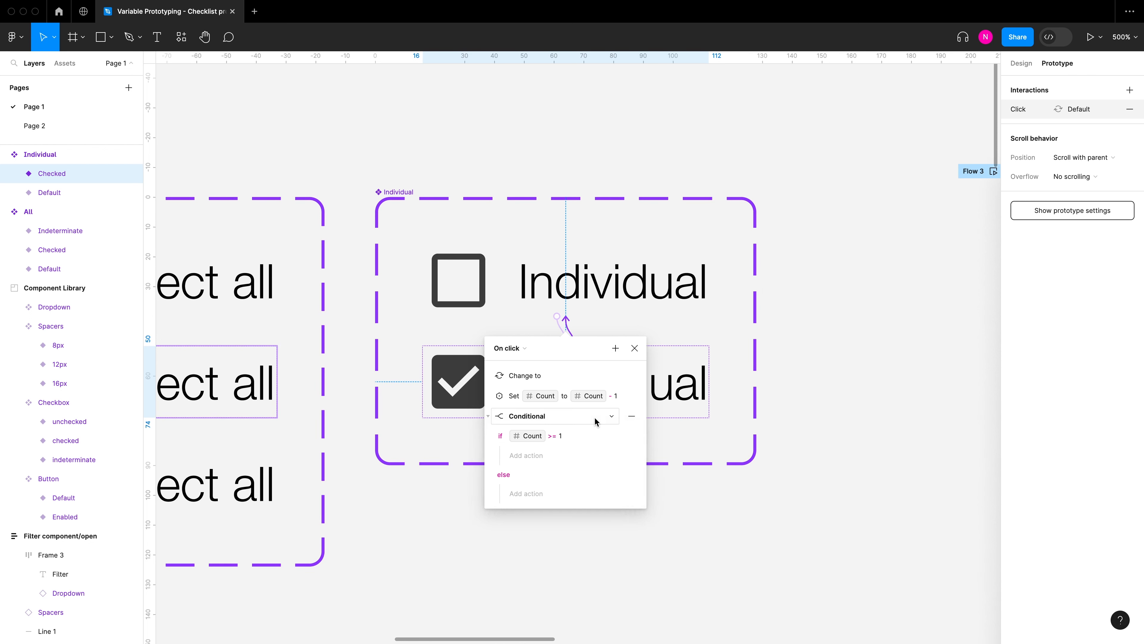
Add a Set variable action under the Count >= 1 condition that sets Selectall to "Indeterminate", and collapse the action
left_click(536, 456)
scroll(728, 498, "down", 5)
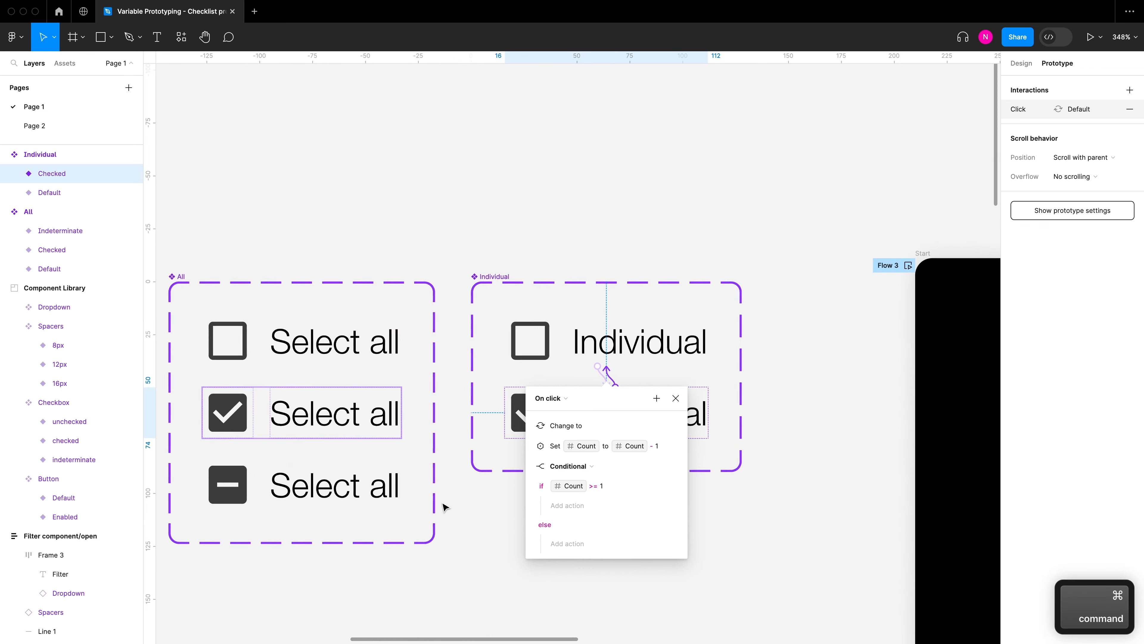
scroll(445, 503, "up", 3)
left_click(615, 466)
left_click(635, 540)
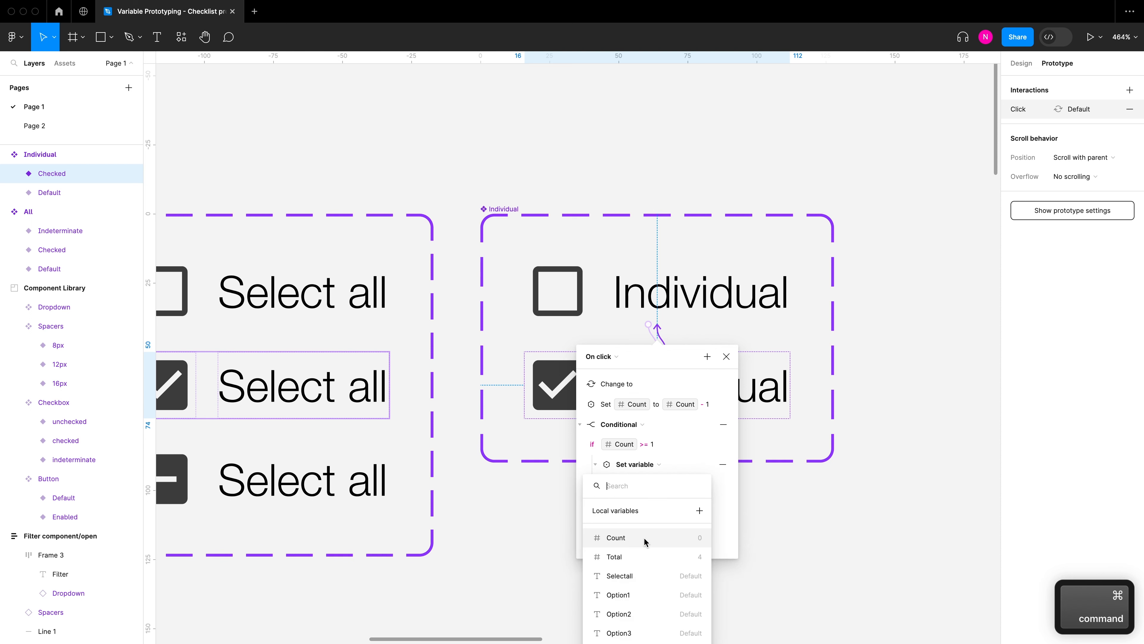
left_click(647, 576)
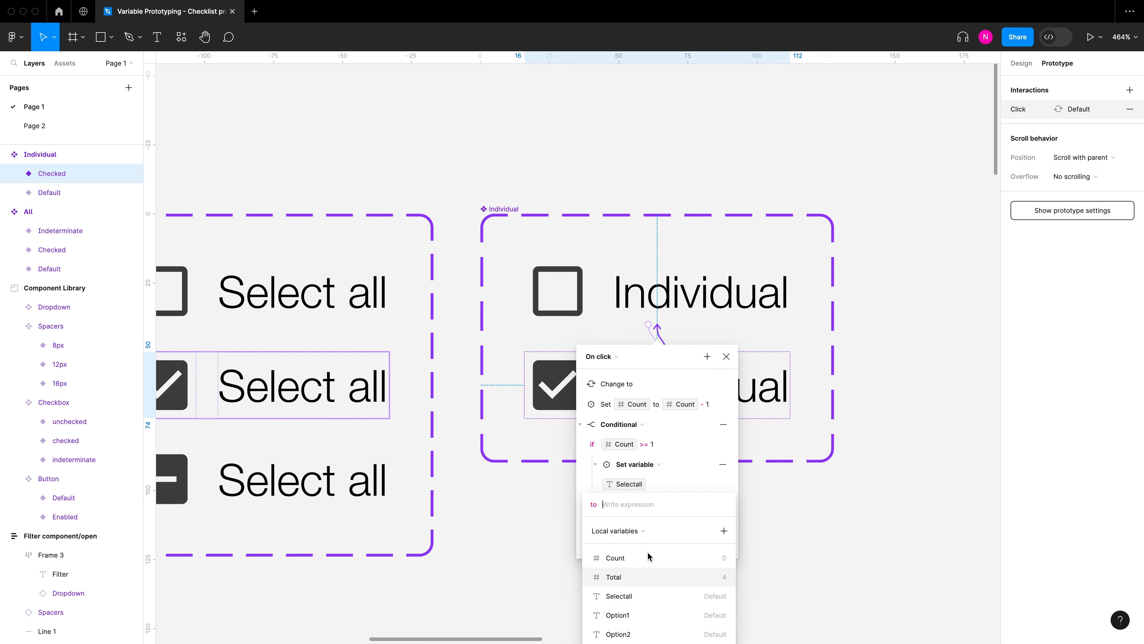
type("\"Indet")
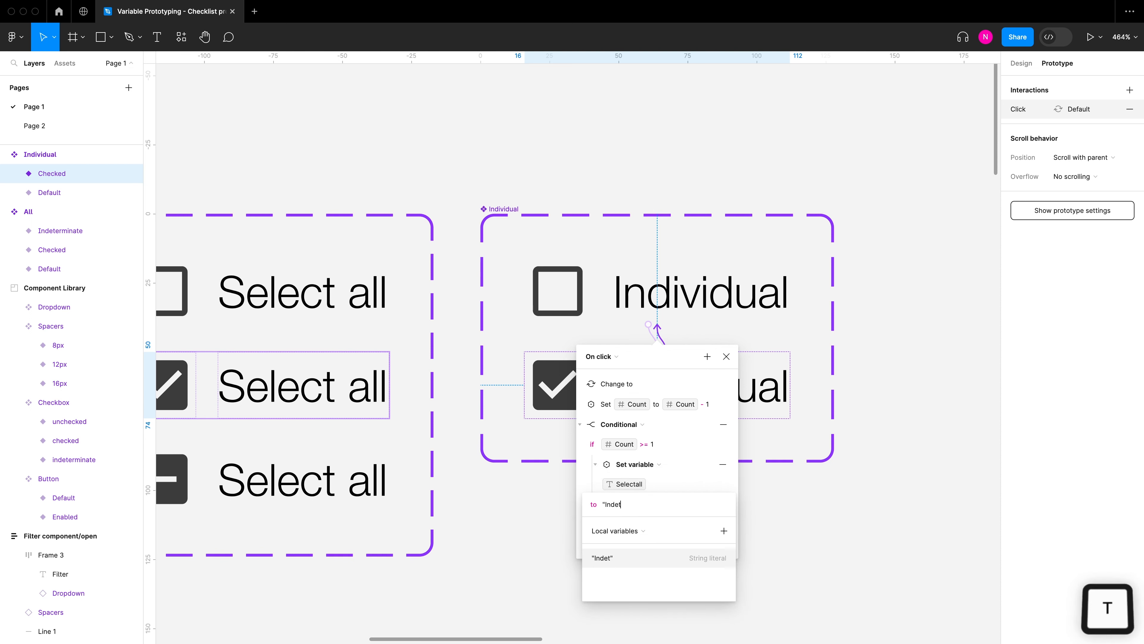
type("erminate:")
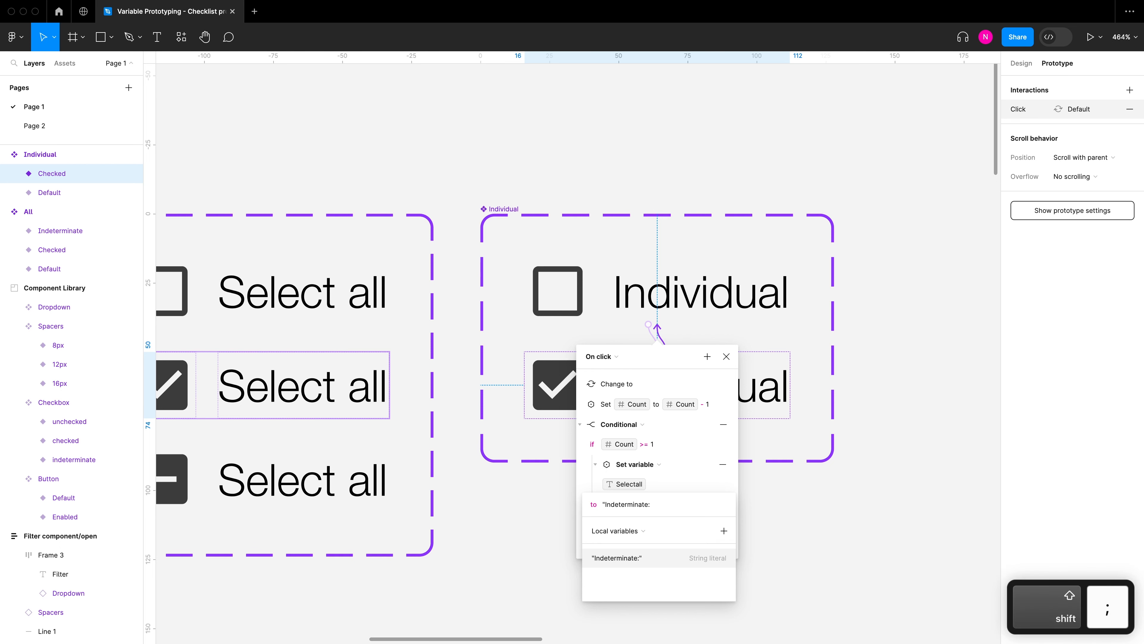
key("Return")
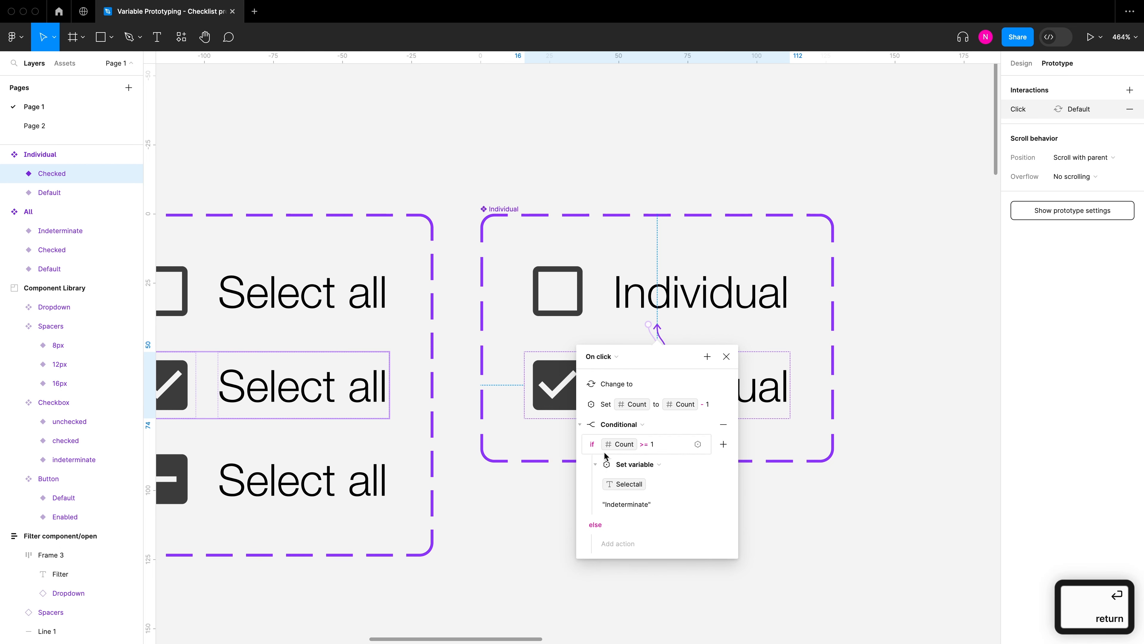
left_click(596, 465)
Add a second Set variable action under the Count >= 1 condition that sets Buttonstate to "Enabled", and collapse it
left_click(720, 444)
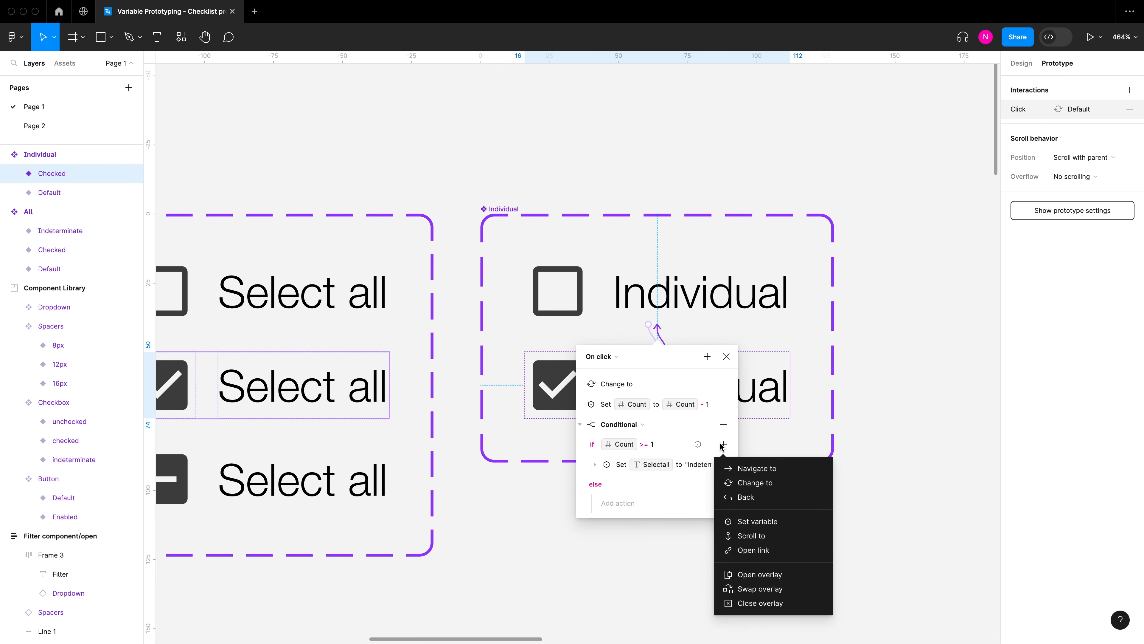
left_click(749, 523)
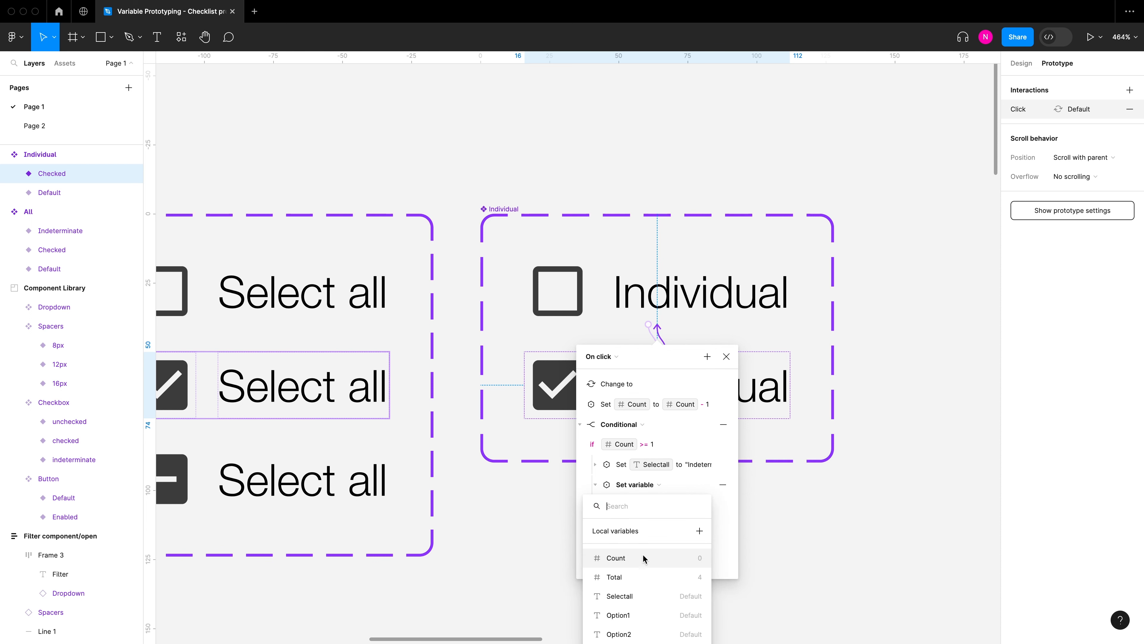
left_click(659, 485)
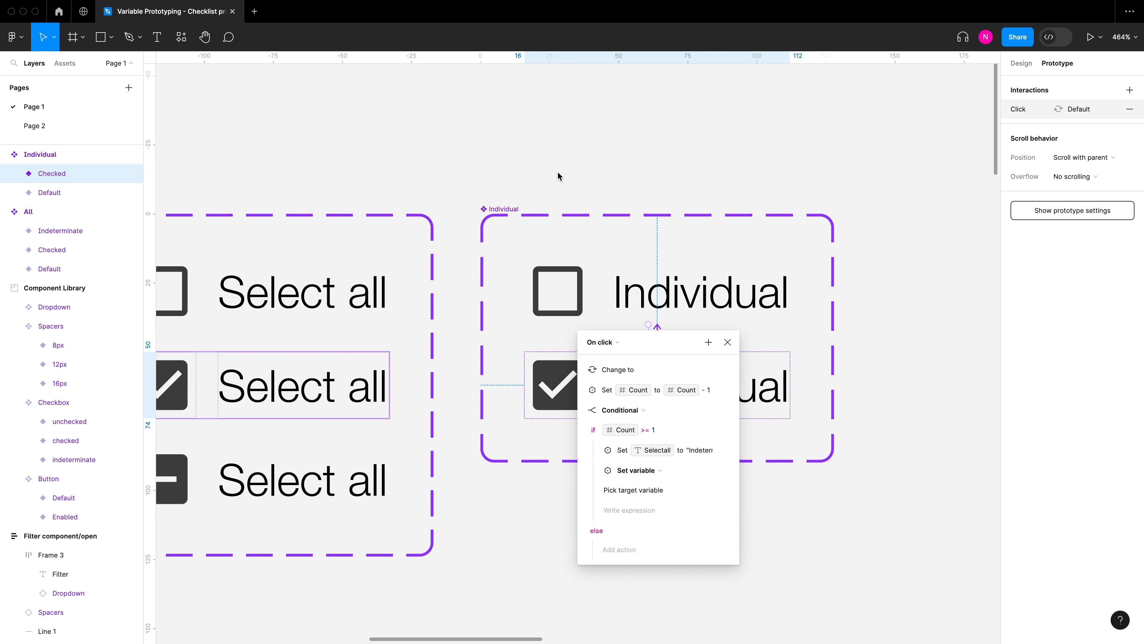
left_click_drag(670, 344, 538, 114)
left_click(498, 261)
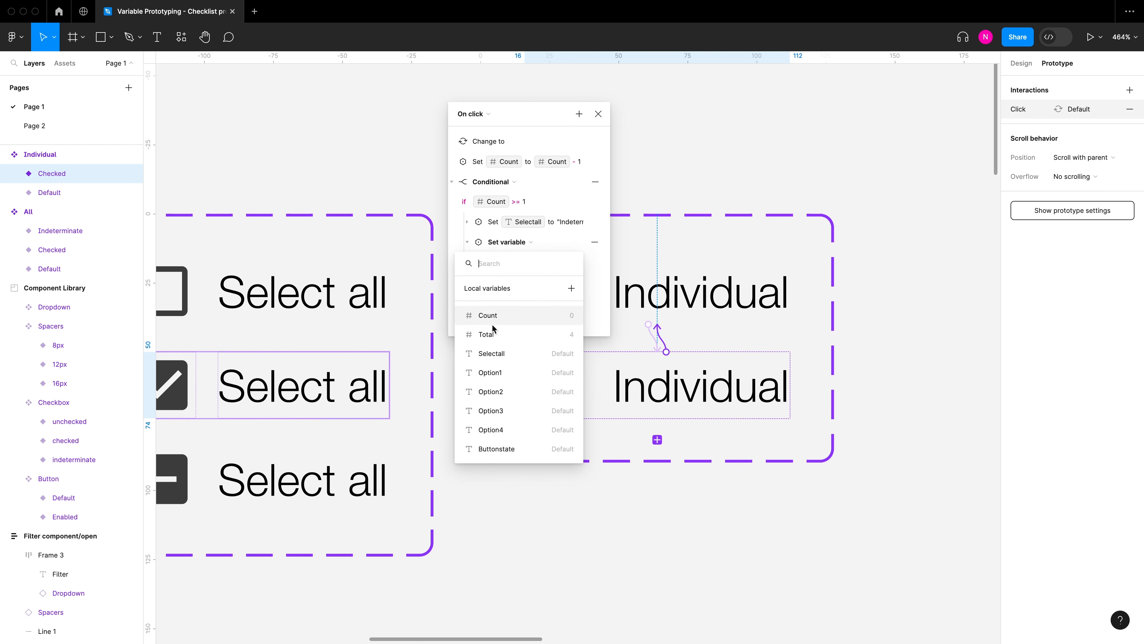
left_click(503, 447)
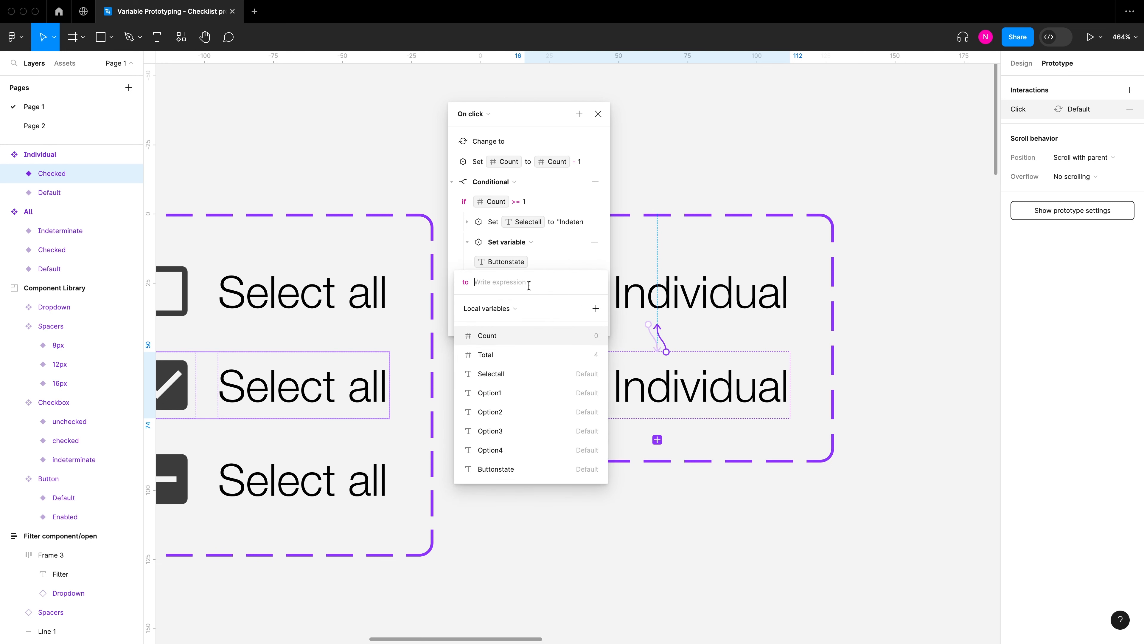
type("\"E")
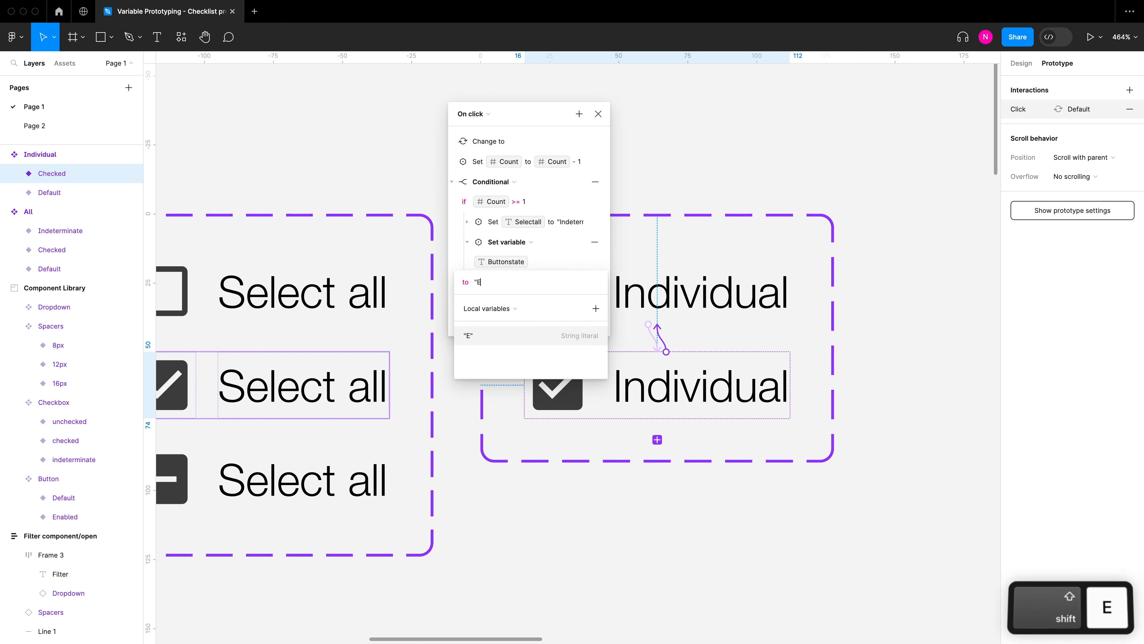
type("nabled")
key("Return")
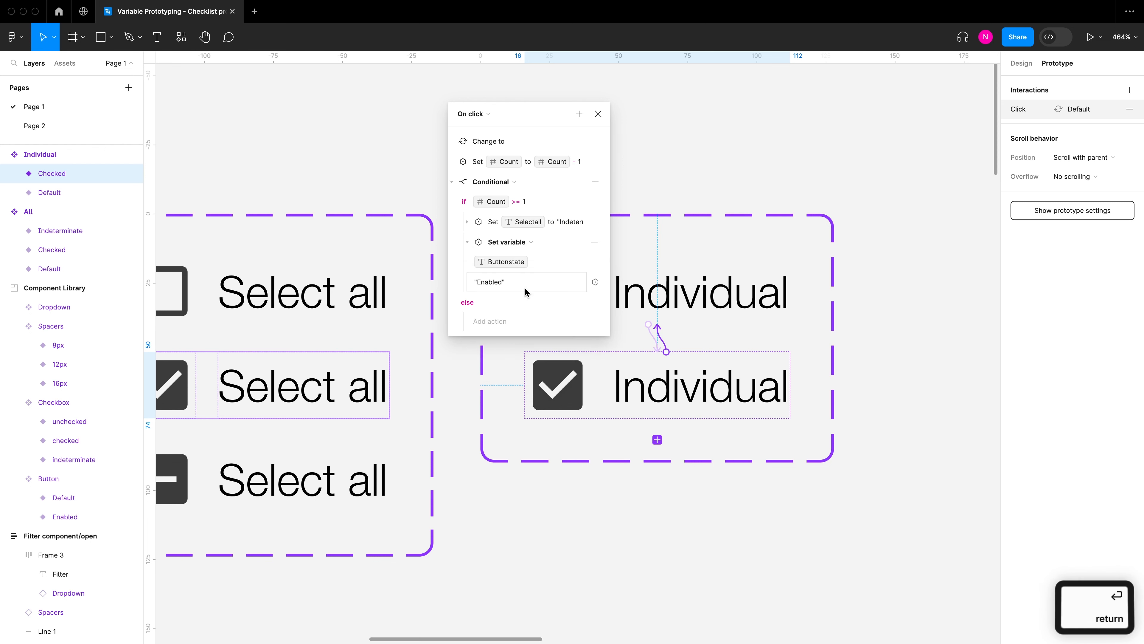
left_click(467, 241)
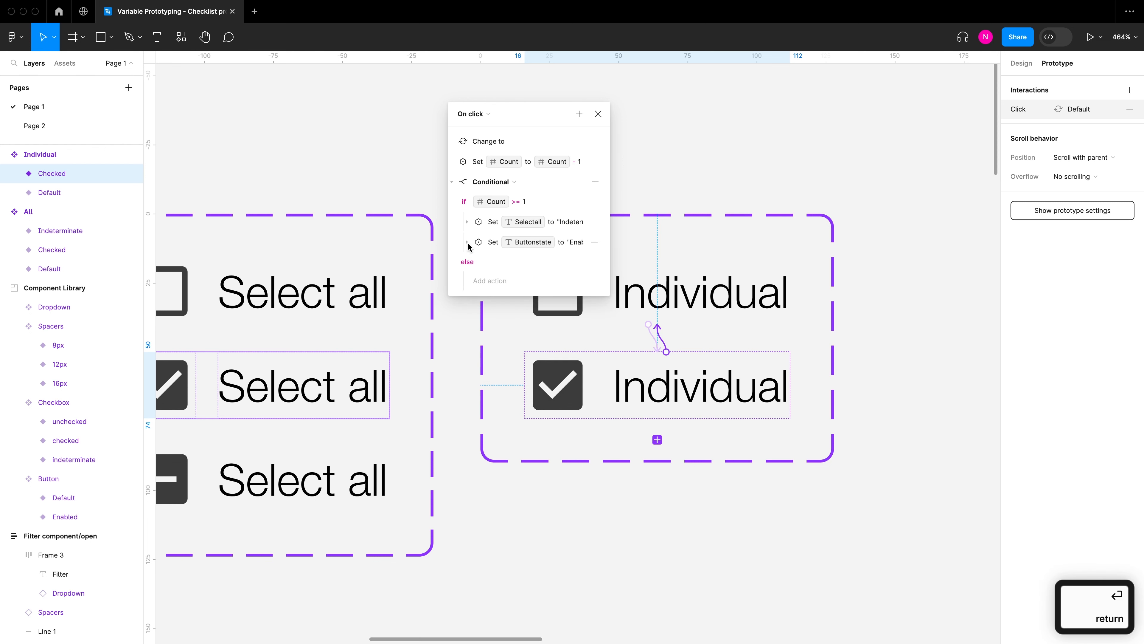
Add a second conditional to the Checked variant's click interaction with the condition Count == 0
left_click(580, 113)
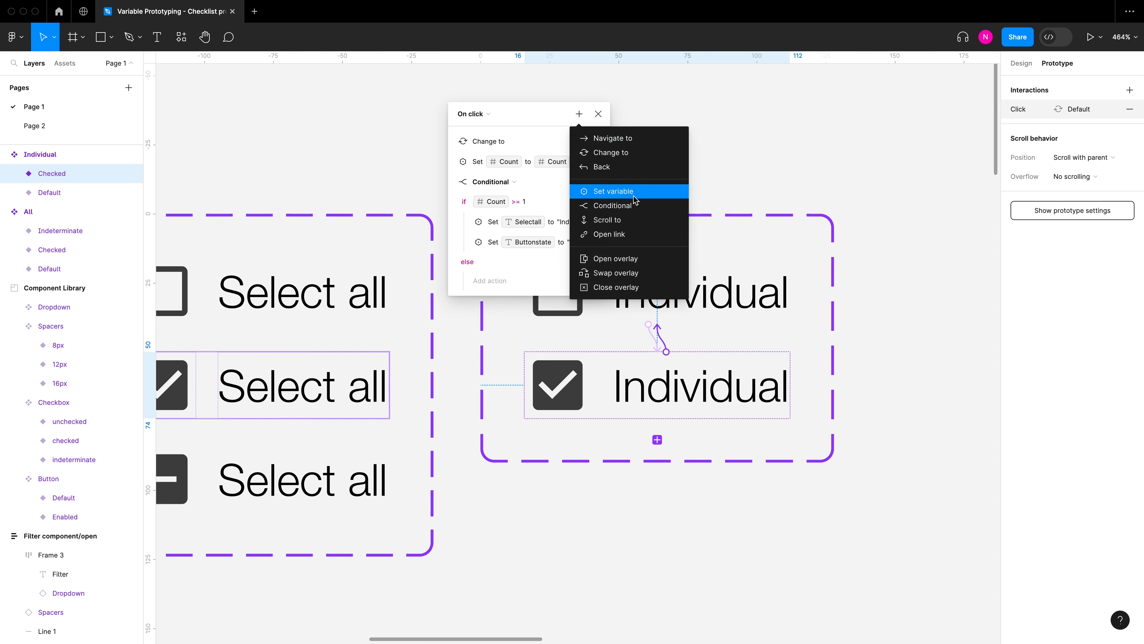
left_click(639, 206)
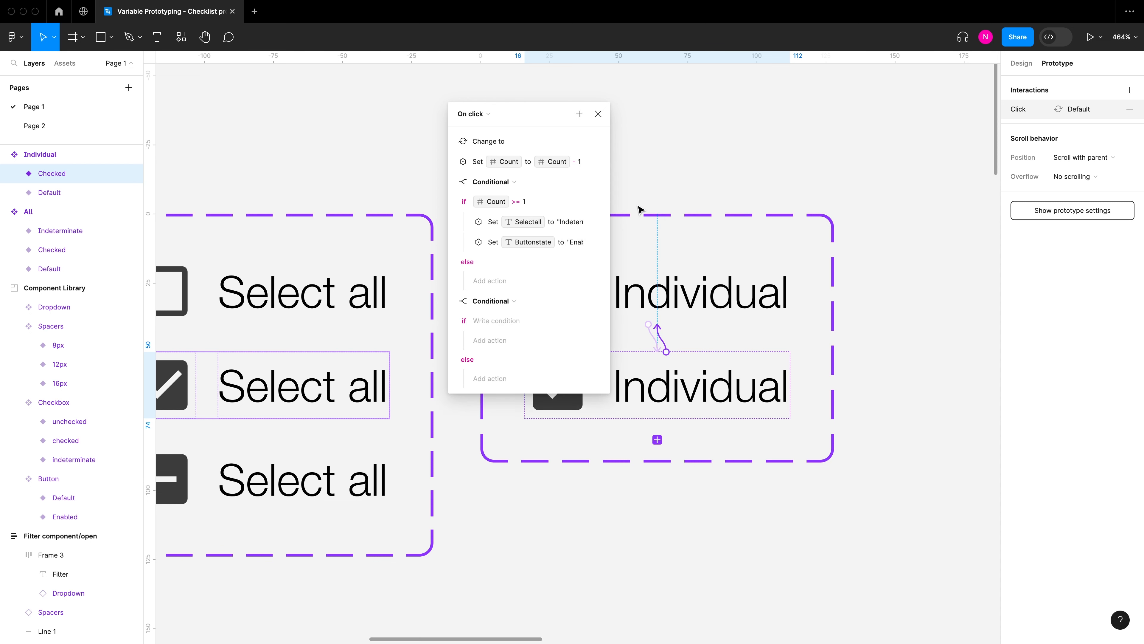
left_click(531, 326)
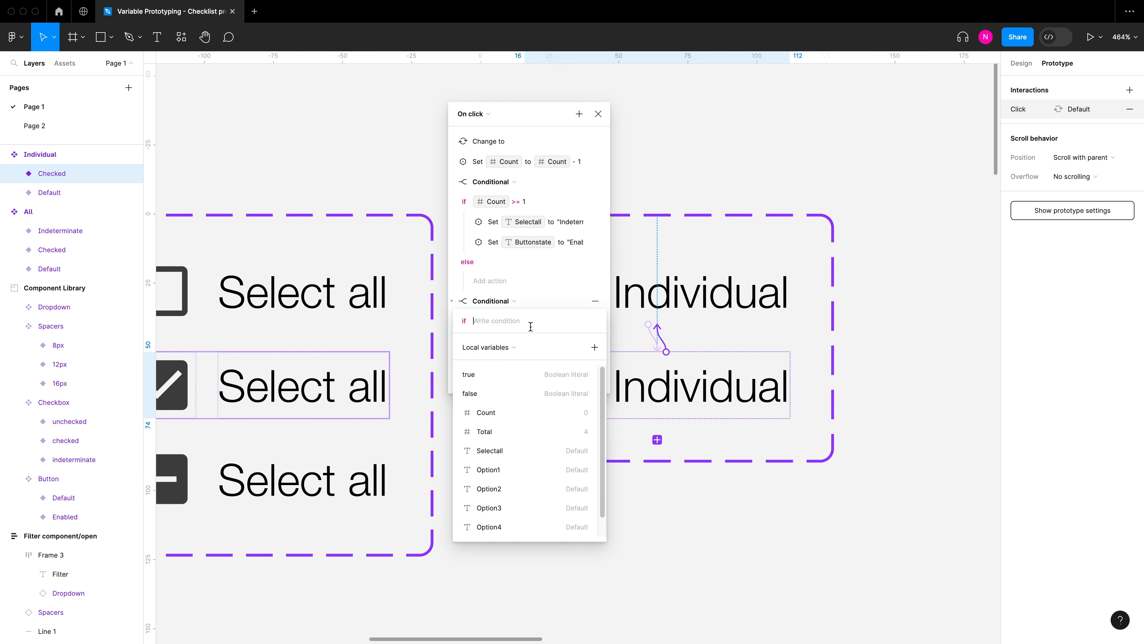
left_click(488, 411)
left_click(501, 377)
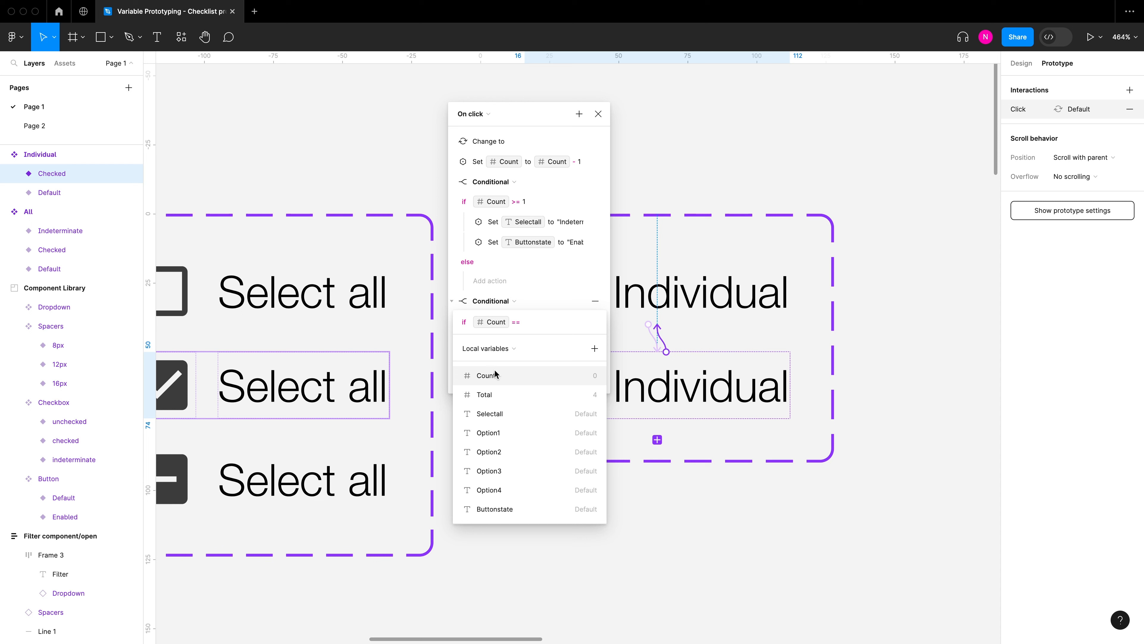
type("0")
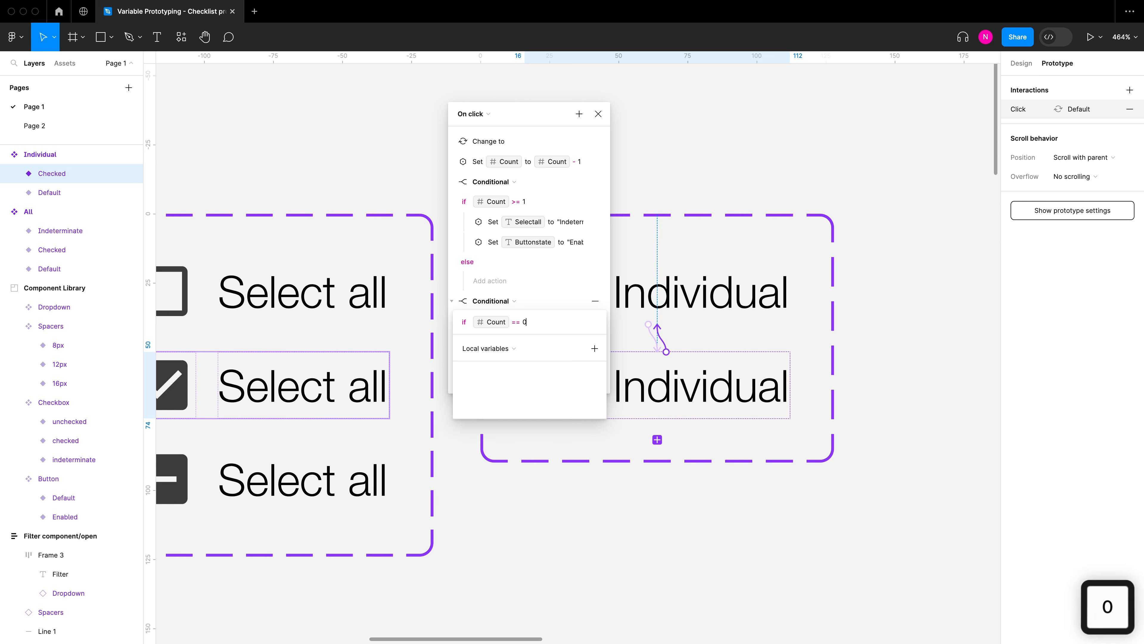
left_click(532, 307)
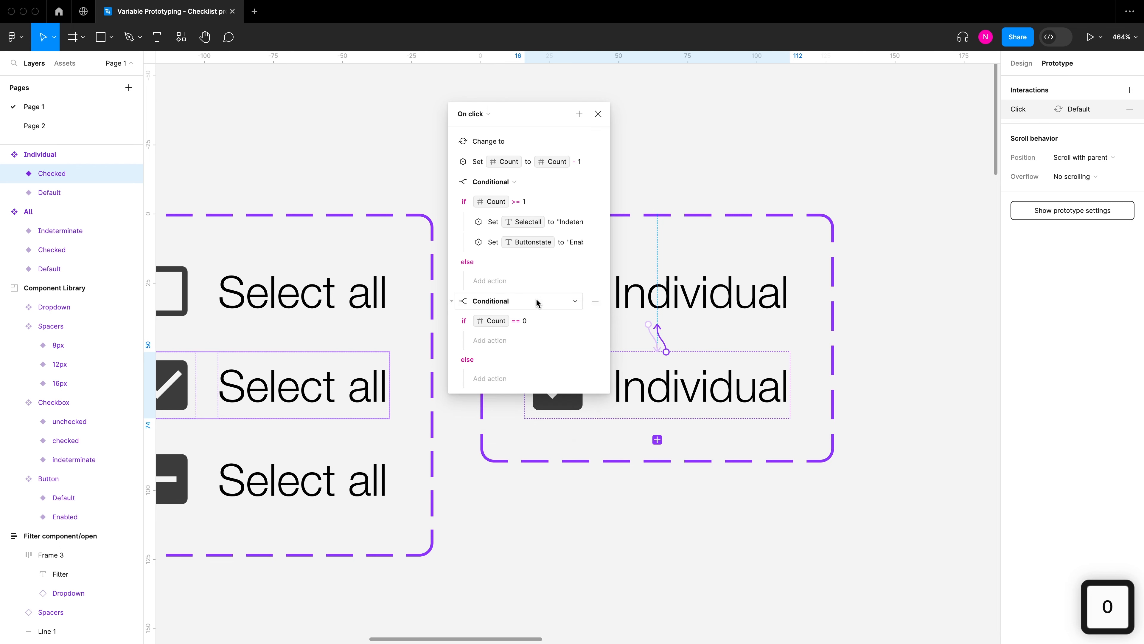
Add a Set variable action under the Count == 0 condition that sets Selectall to "Default"
left_click(502, 340)
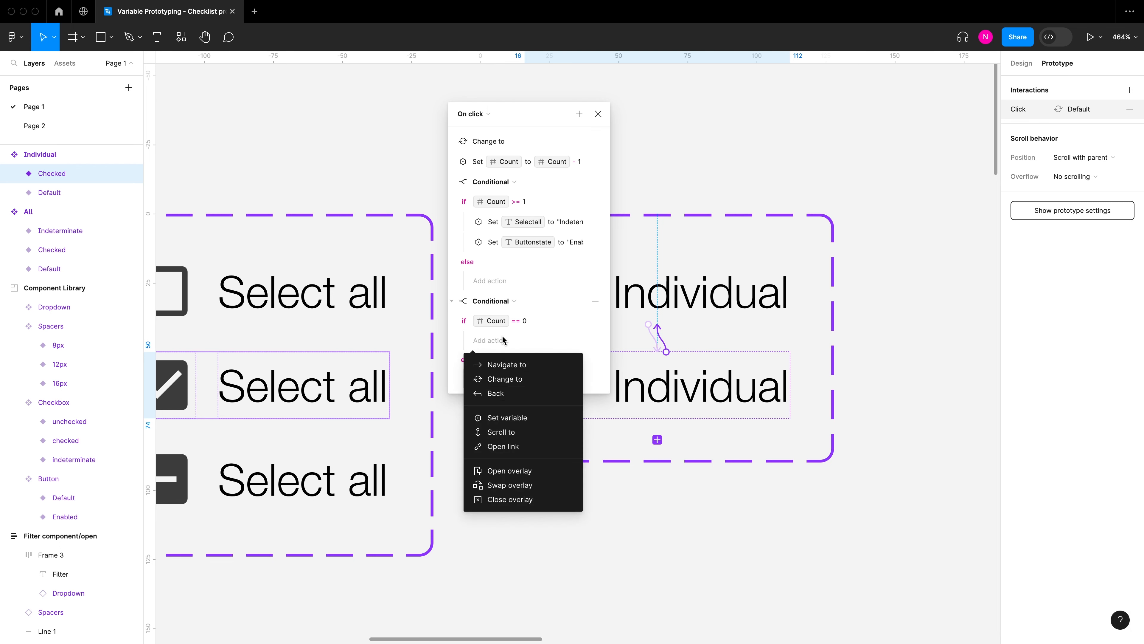
left_click(513, 417)
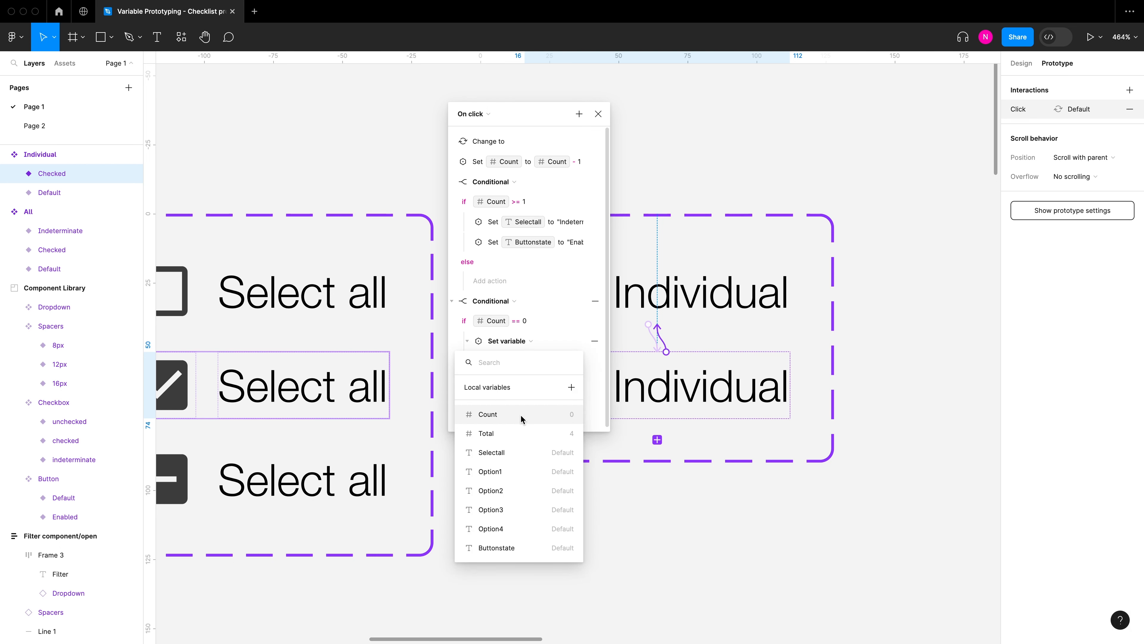
left_click(524, 453)
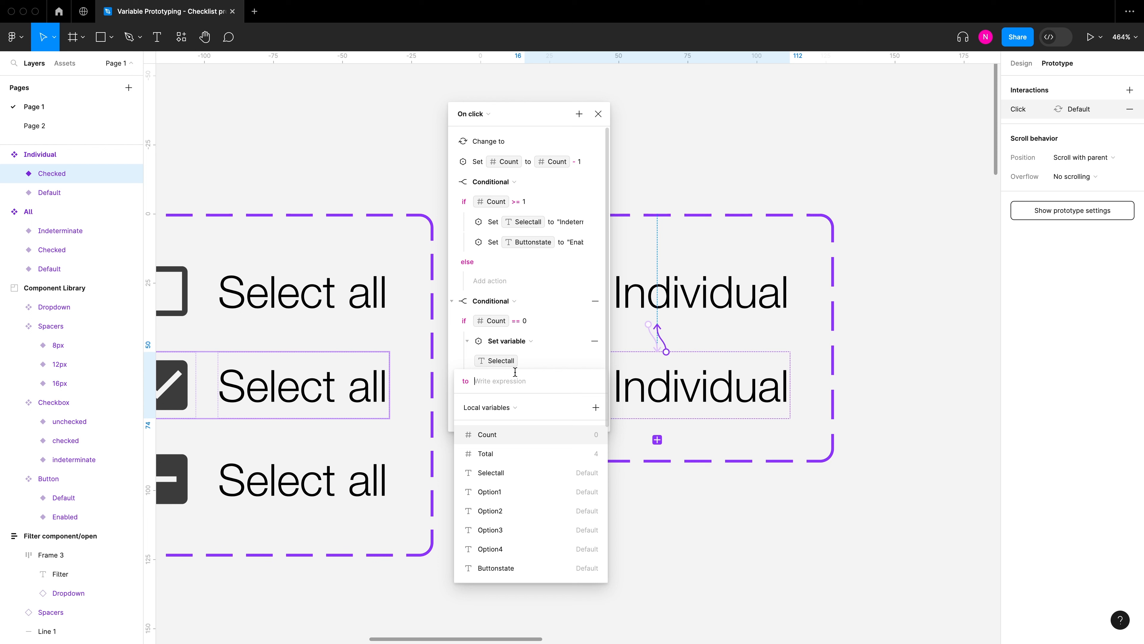
type("\"Defauk")
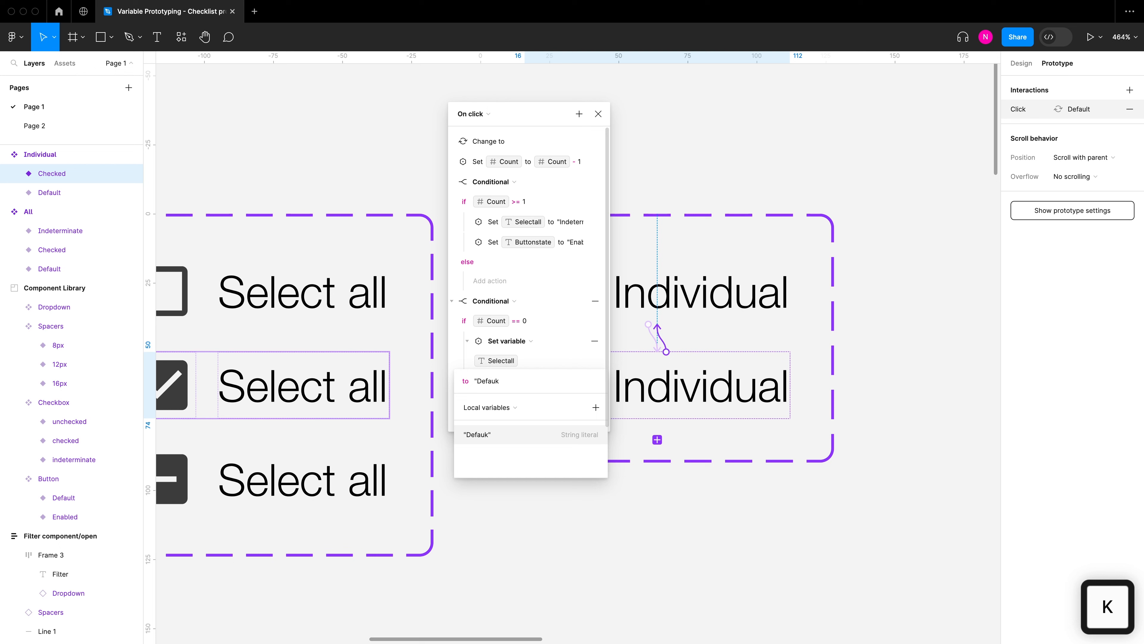
key("BackSpace")
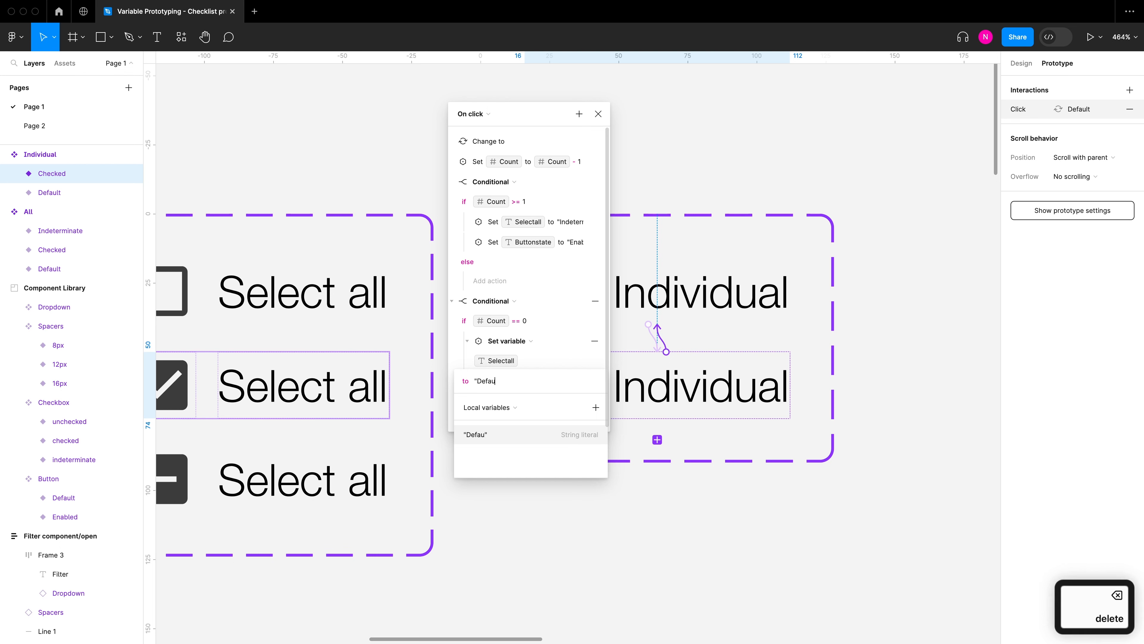
type("t")
key("Return")
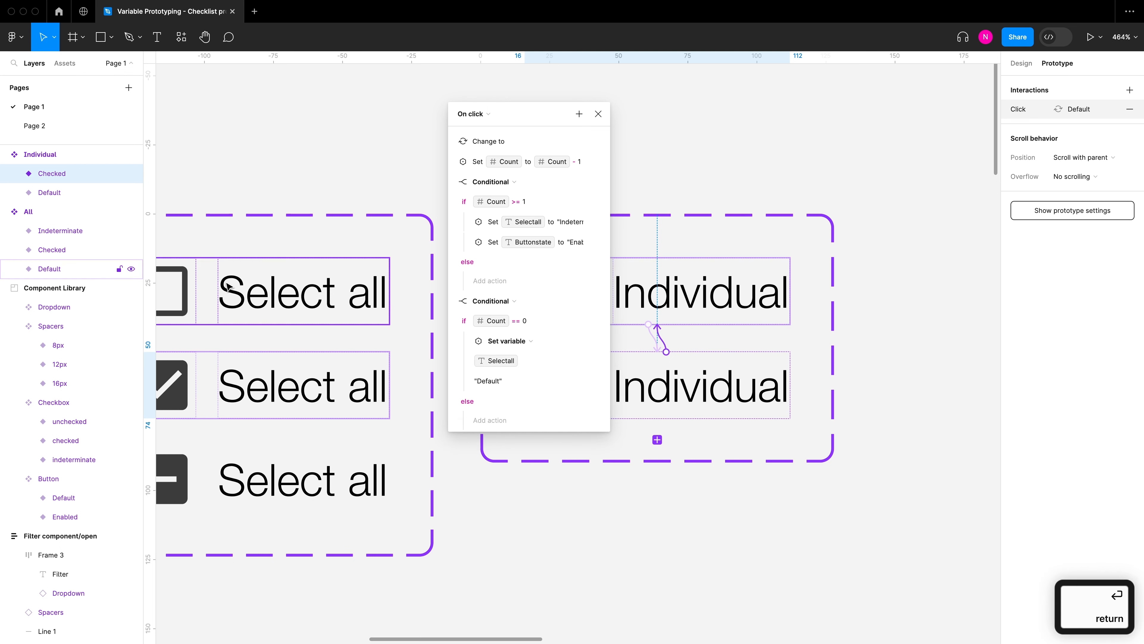
Reopen the click interaction of the Individual set's Checked variant, collapse the Count >= 1 conditional, and move the interaction window beside the variants
left_click(53, 269)
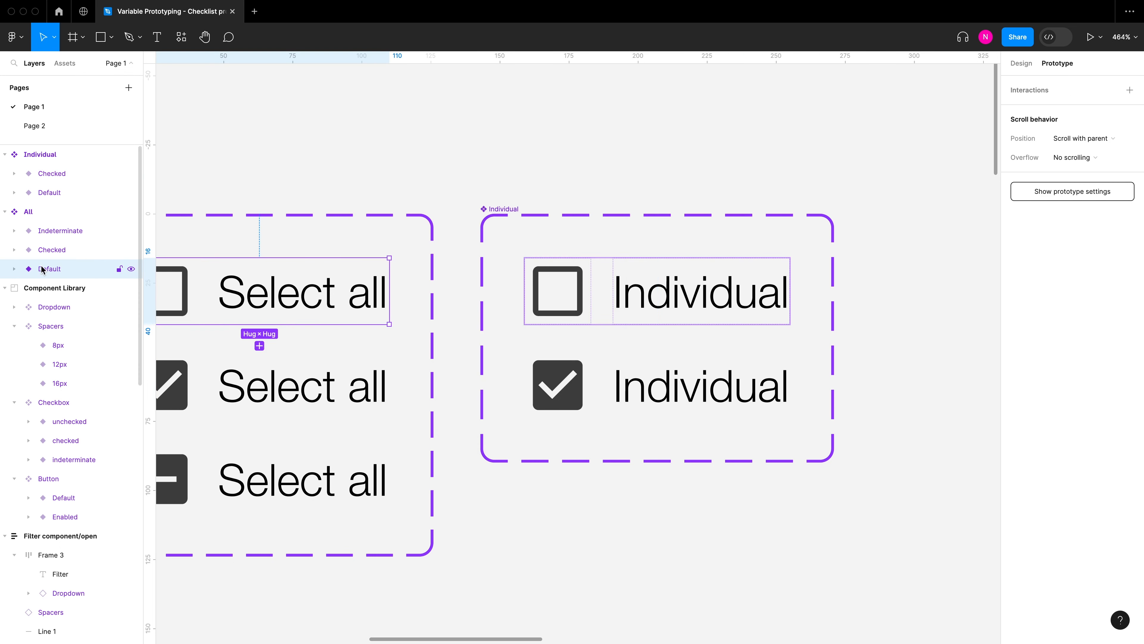
left_click(681, 405)
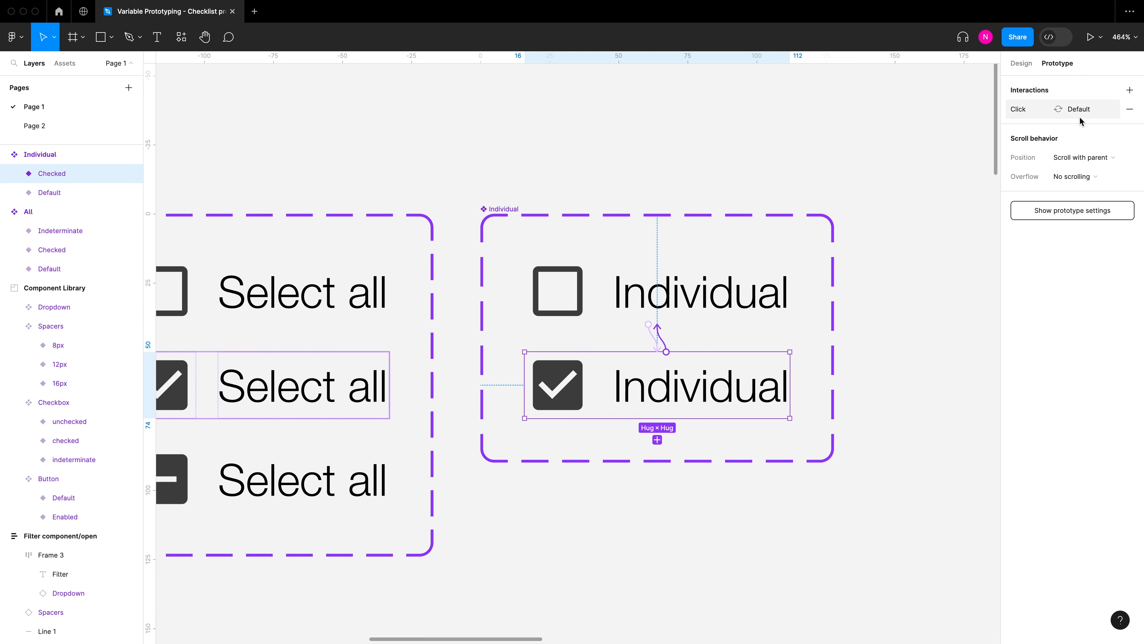
left_click(1049, 113)
left_click(855, 201)
left_click_drag(913, 128, 505, 137)
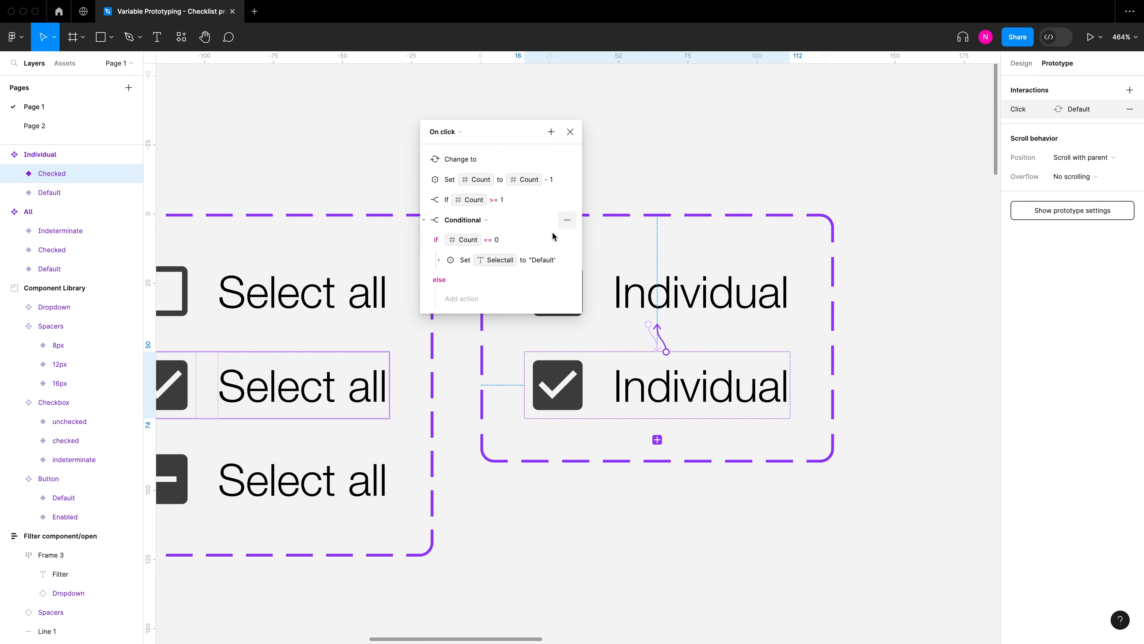
Add a second Set variable action under the Count == 0 condition that sets Buttonstate to "Default", and collapse the conditional
left_click(565, 242)
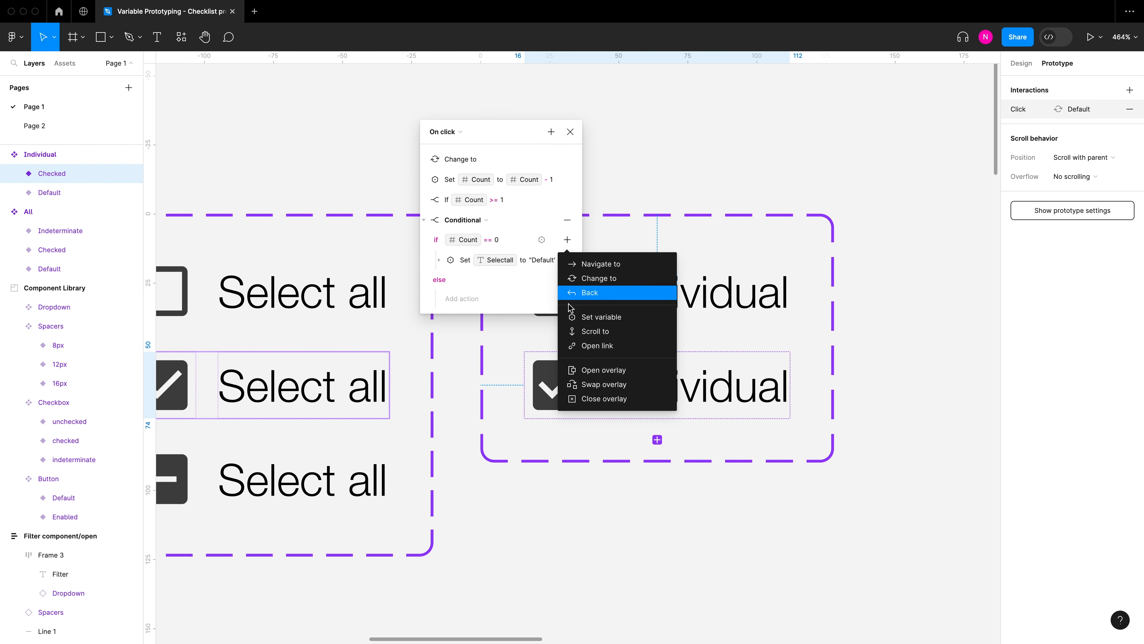
left_click(592, 317)
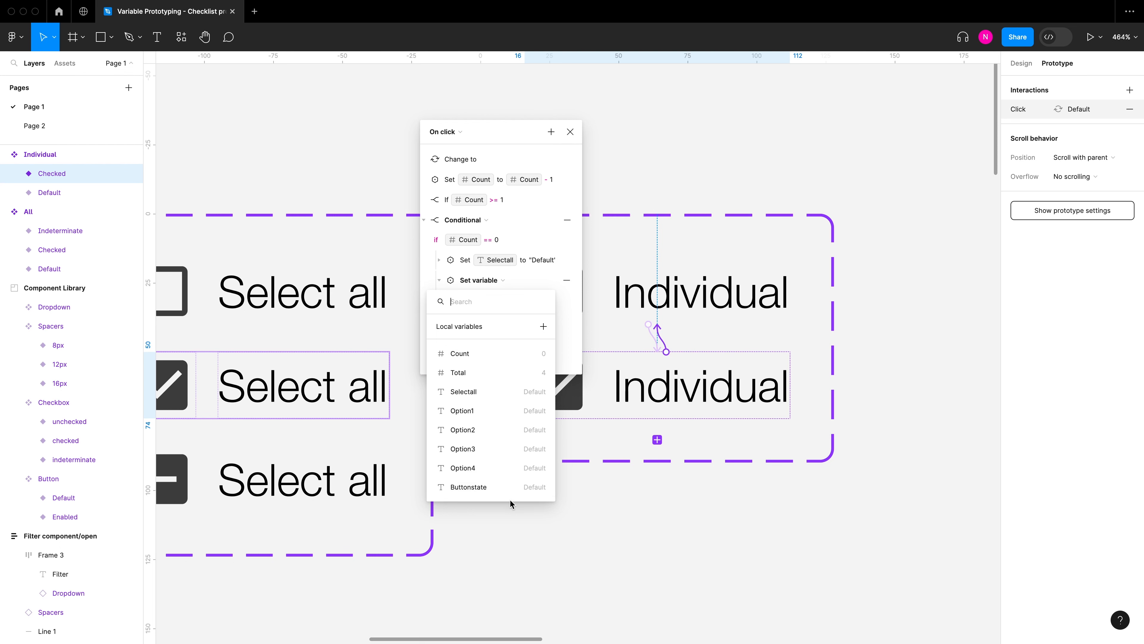
left_click(509, 488)
type("\"defauk")
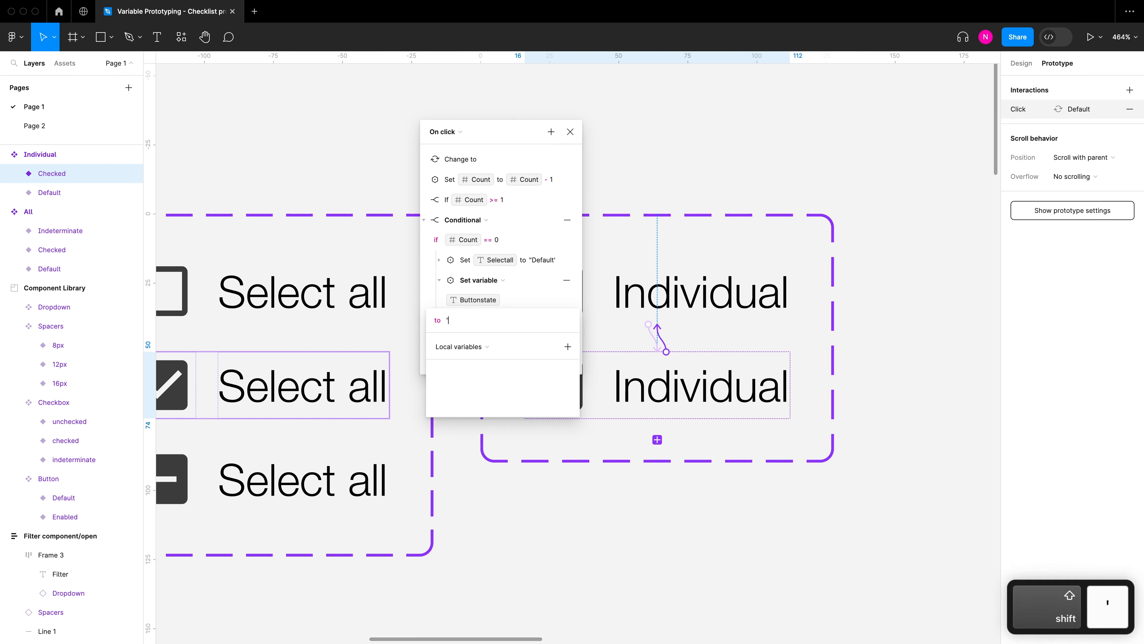
key("BackSpace")
key("BackSpace")
key("BackSpace")
key("BackSpace")
key("BackSpace")
key("BackSpace")
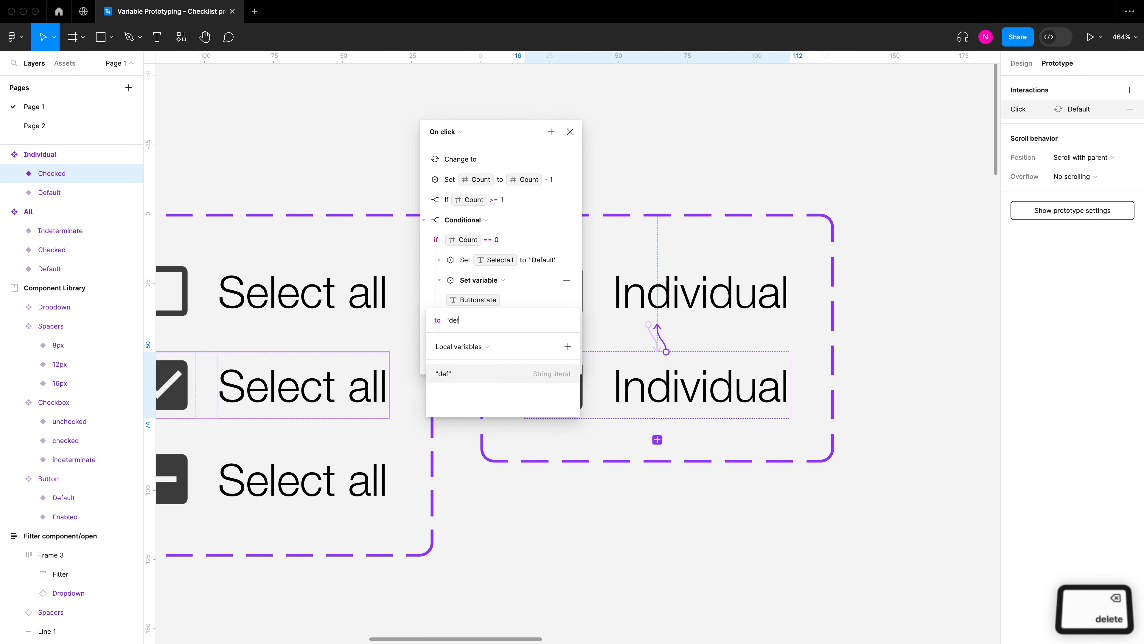
type("Default\"")
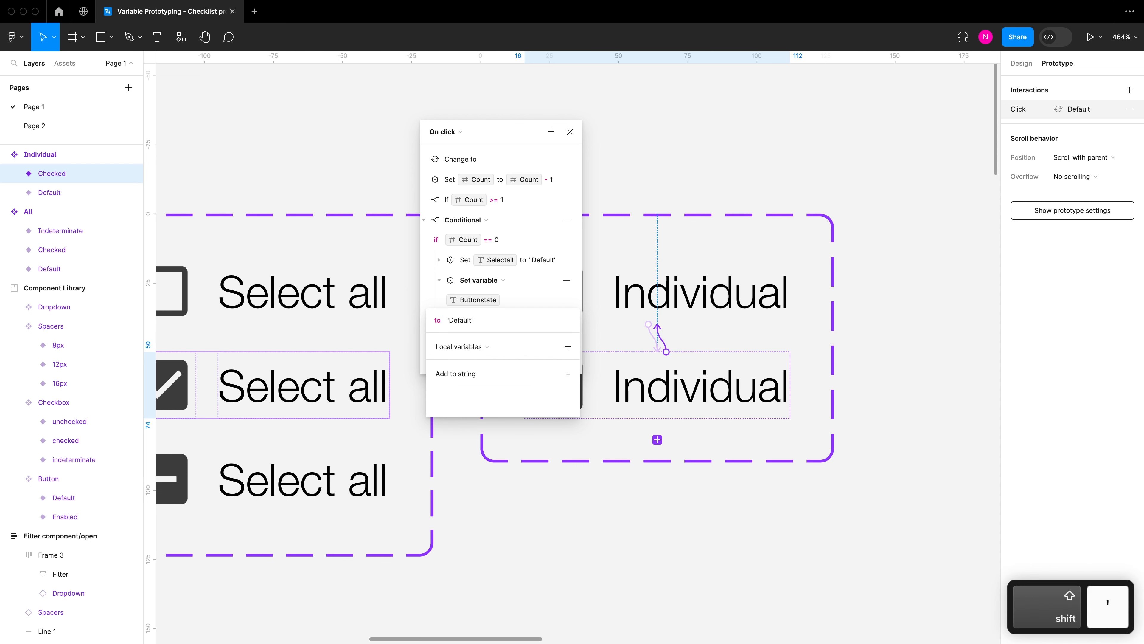
key("Return")
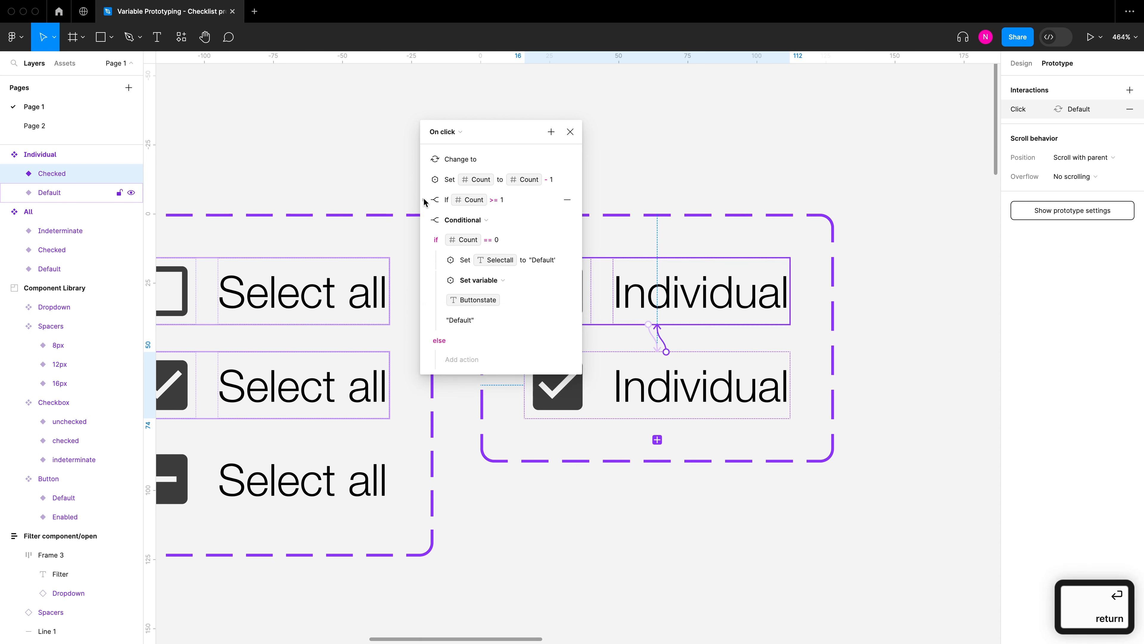
left_click(424, 220)
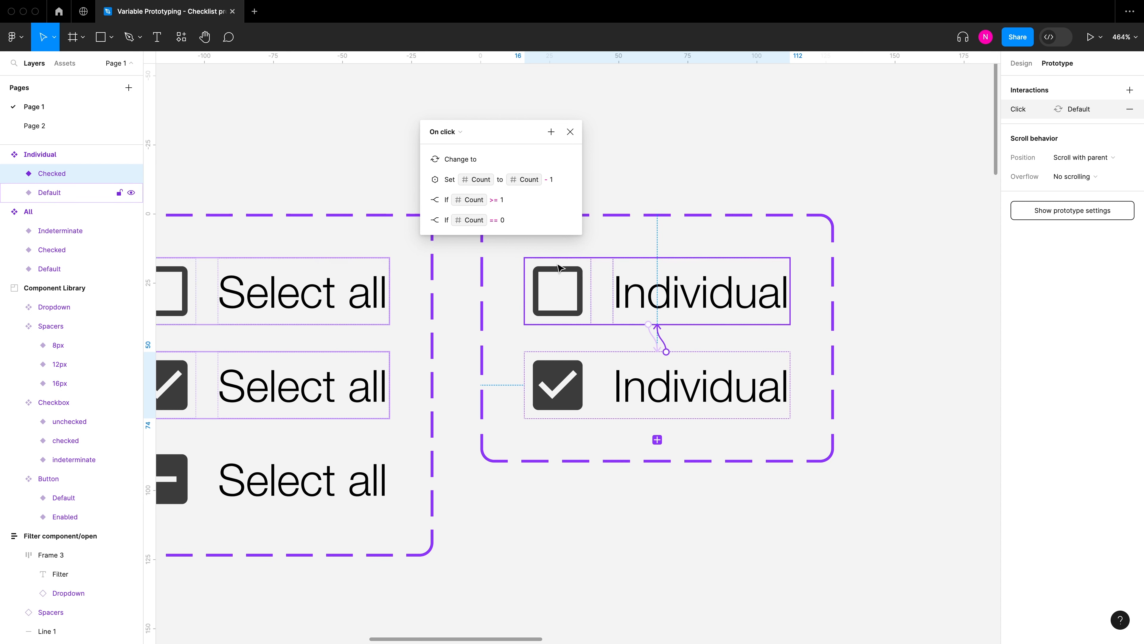
Review the actions inside the Count >= 1 and Count == 0 conditionals, collapse both, and close the interaction details
left_click(424, 201)
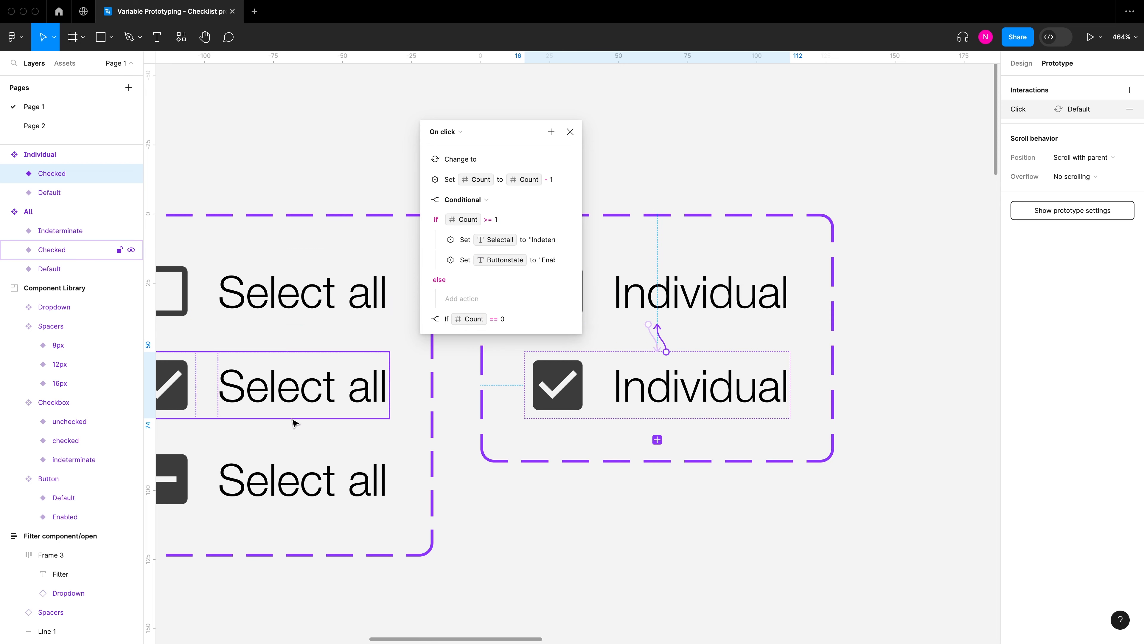
left_click_drag(281, 430, 314, 426)
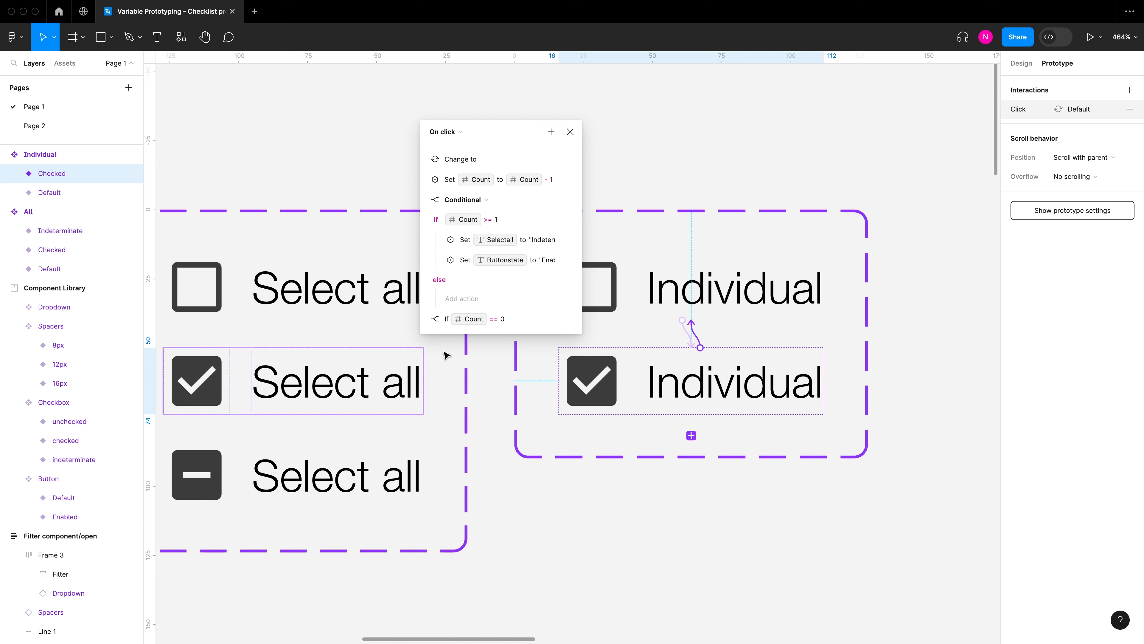
left_click(424, 319)
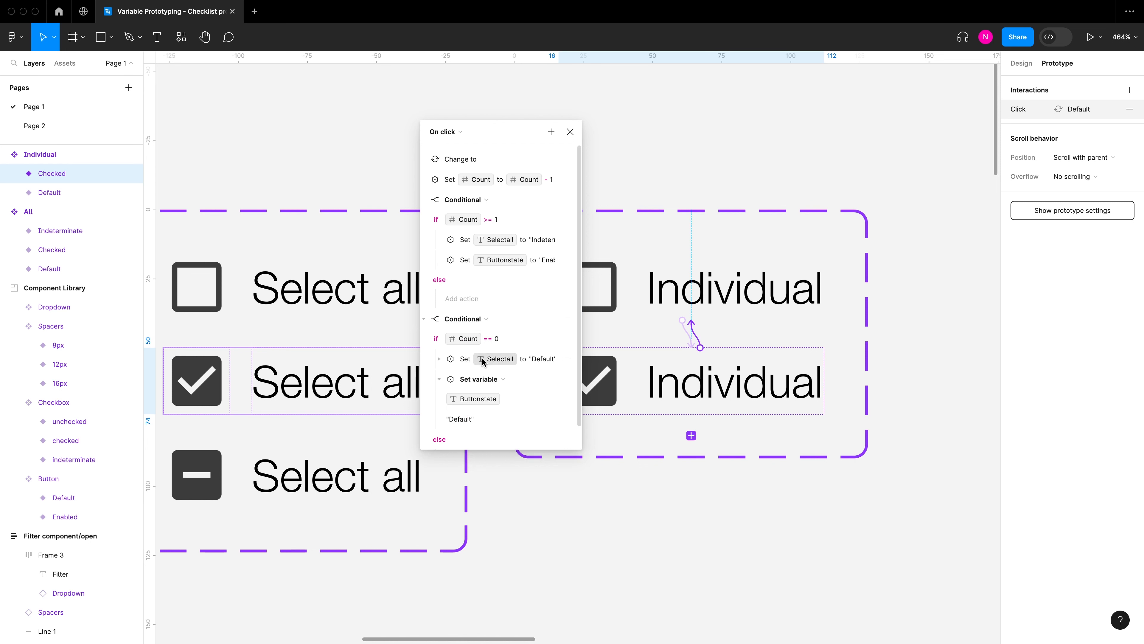
left_click(439, 358)
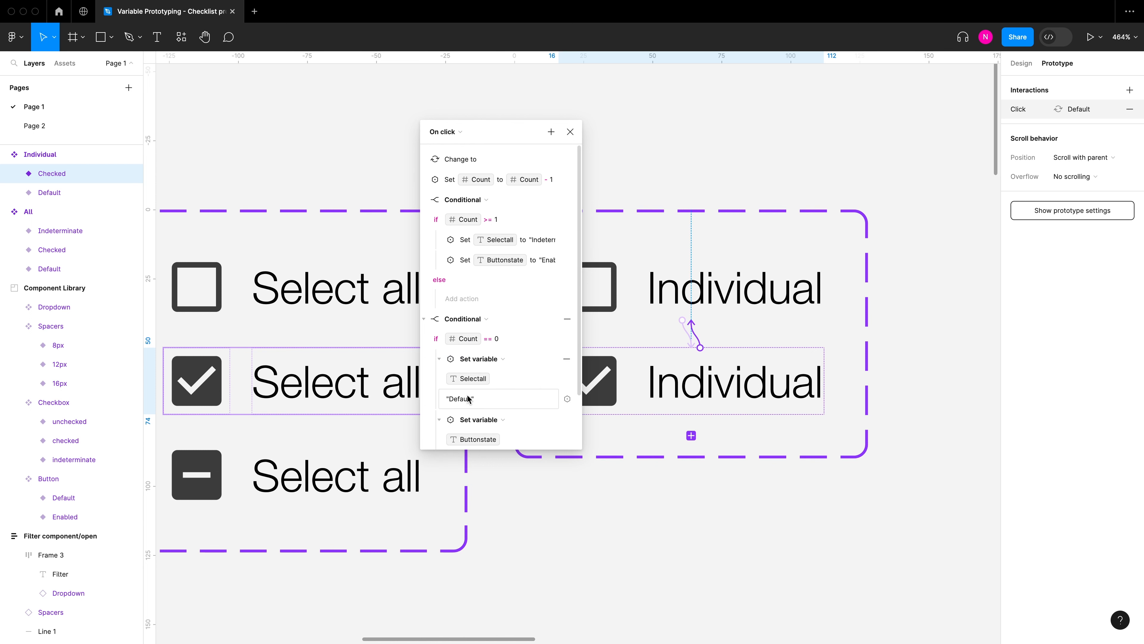
scroll(530, 366, "down", 1)
scroll(500, 406, "down", 2)
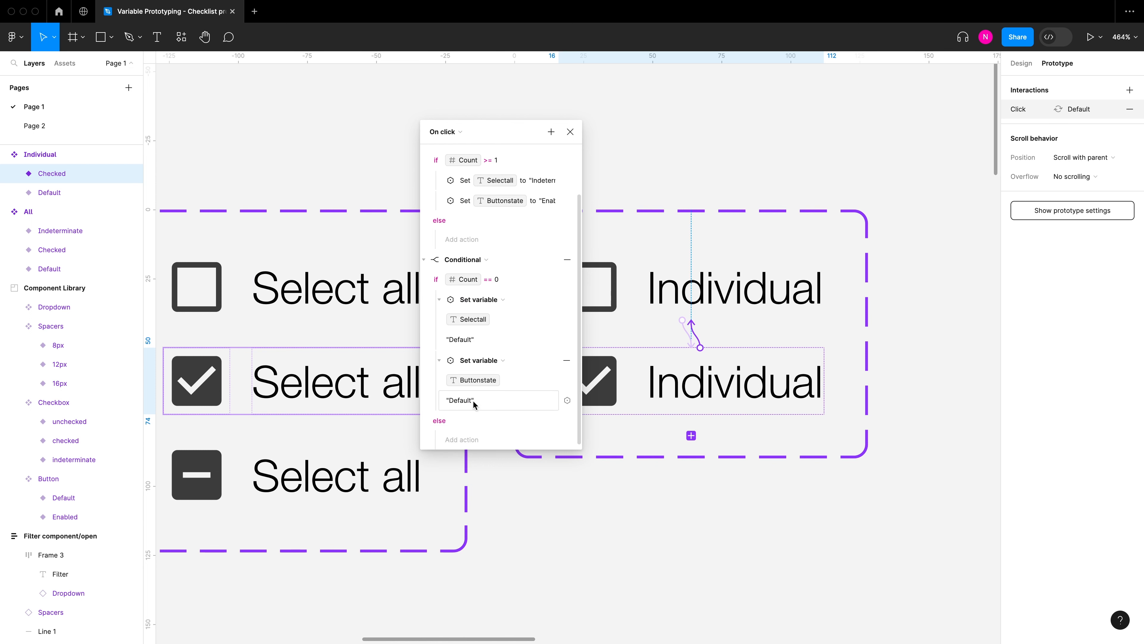
left_click(424, 260)
scroll(475, 276, "up", 3)
left_click(424, 199)
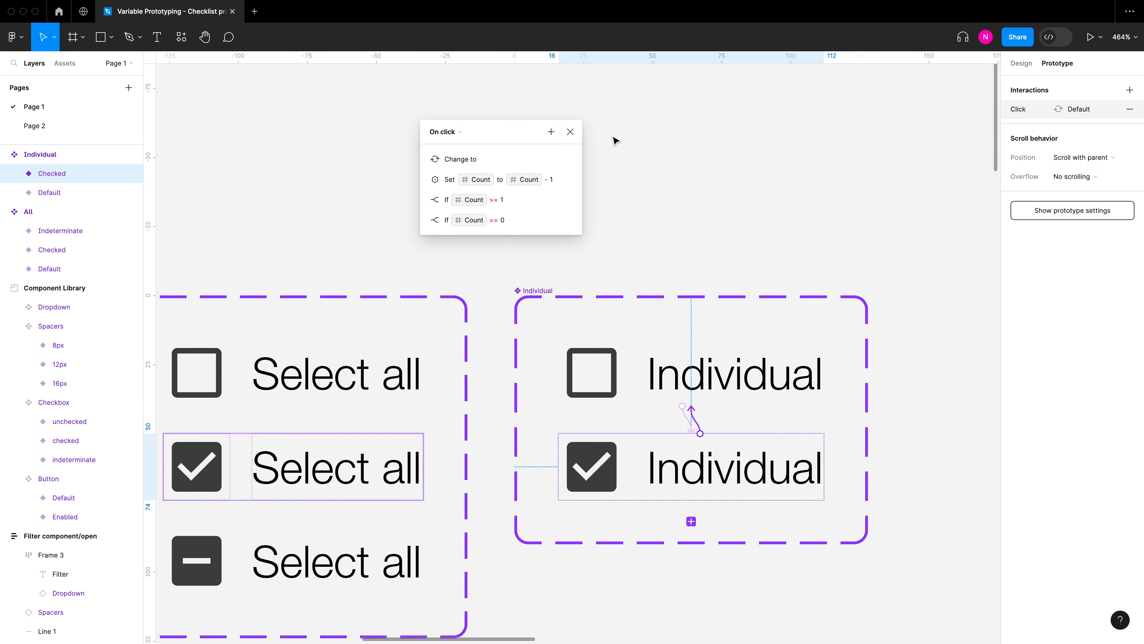
left_click(570, 132)
Preview the Filter component/open frame, test checking and unchecking Options 1 to 3, and close the preview
scroll(432, 215, "down", 10)
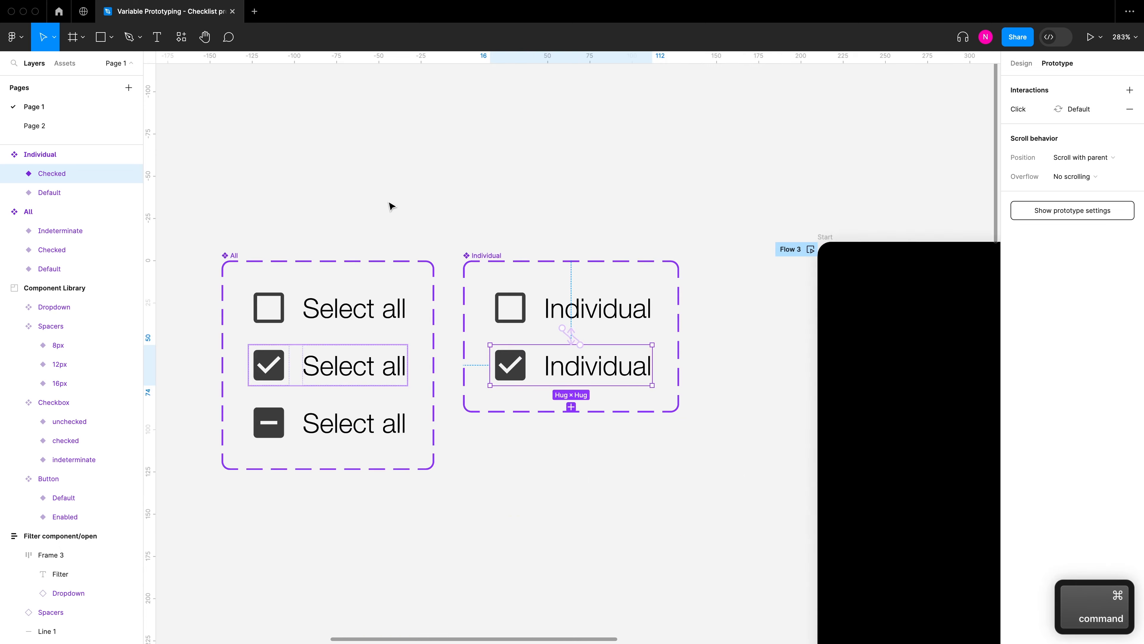
scroll(458, 215, "right", 6)
scroll(807, 194, "up", 5)
scroll(572, 206, "right", 2)
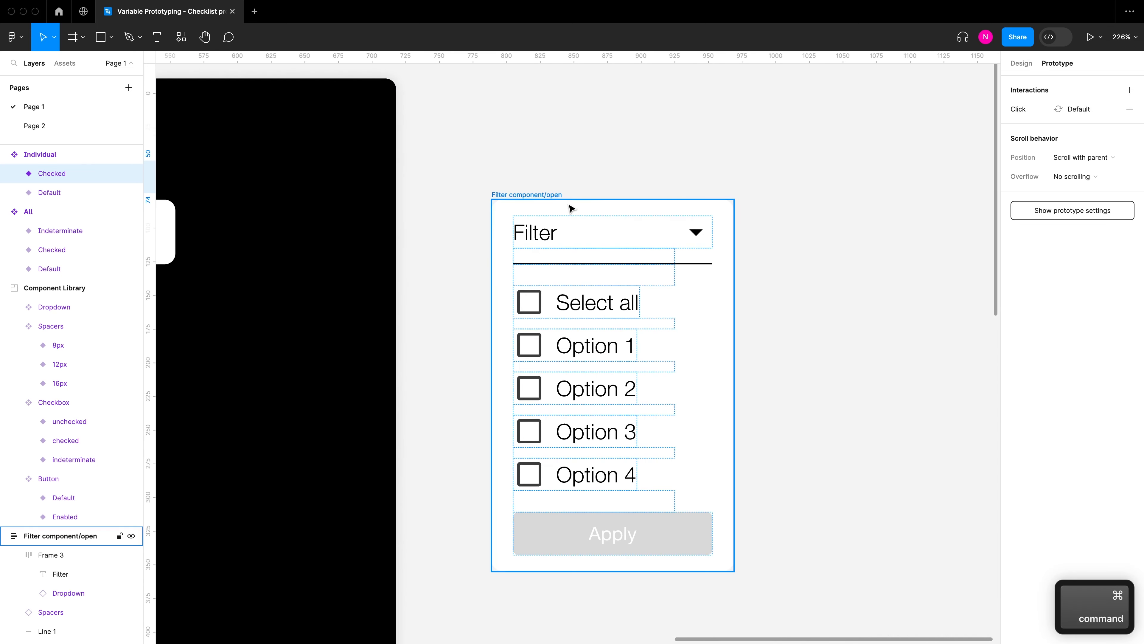
left_click(554, 198)
key("shift+space")
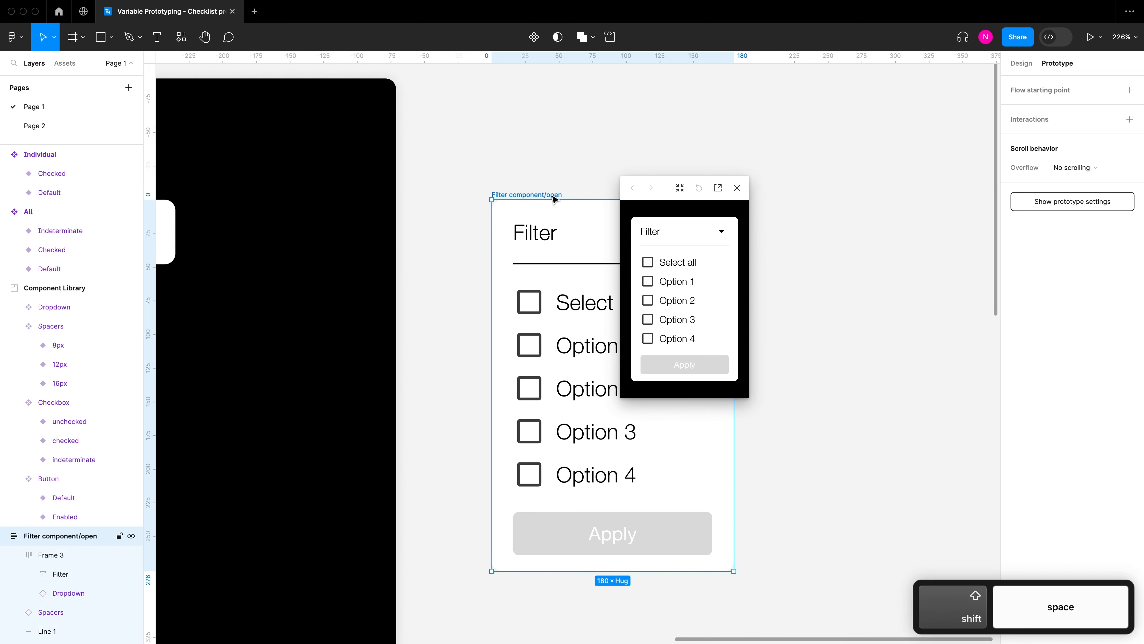
left_click(649, 282)
left_click(649, 301)
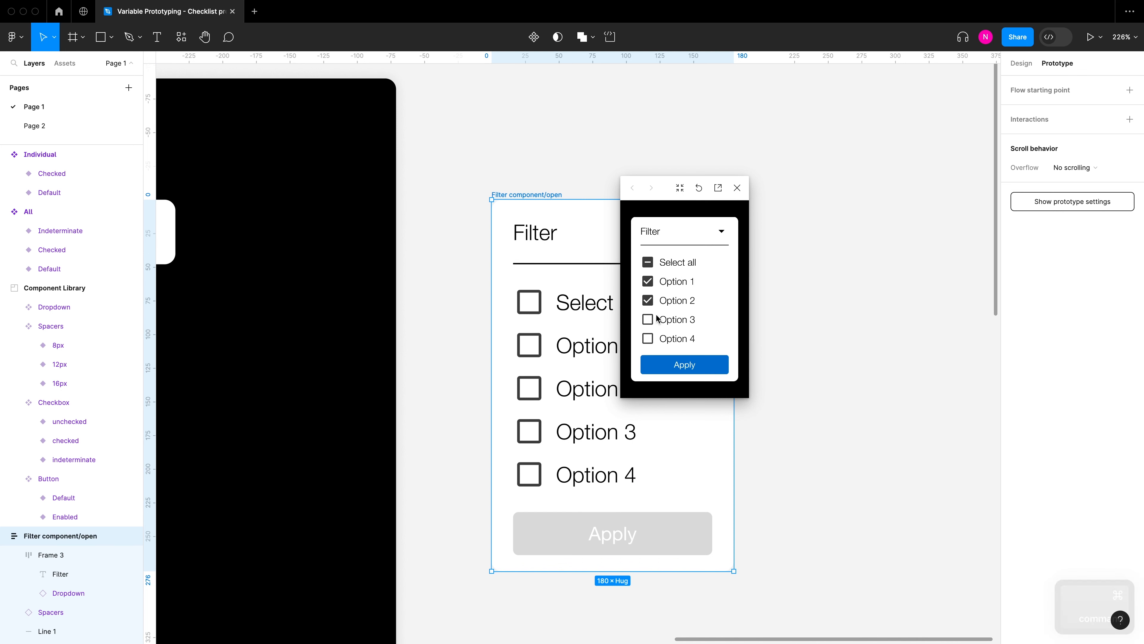
left_click(649, 320)
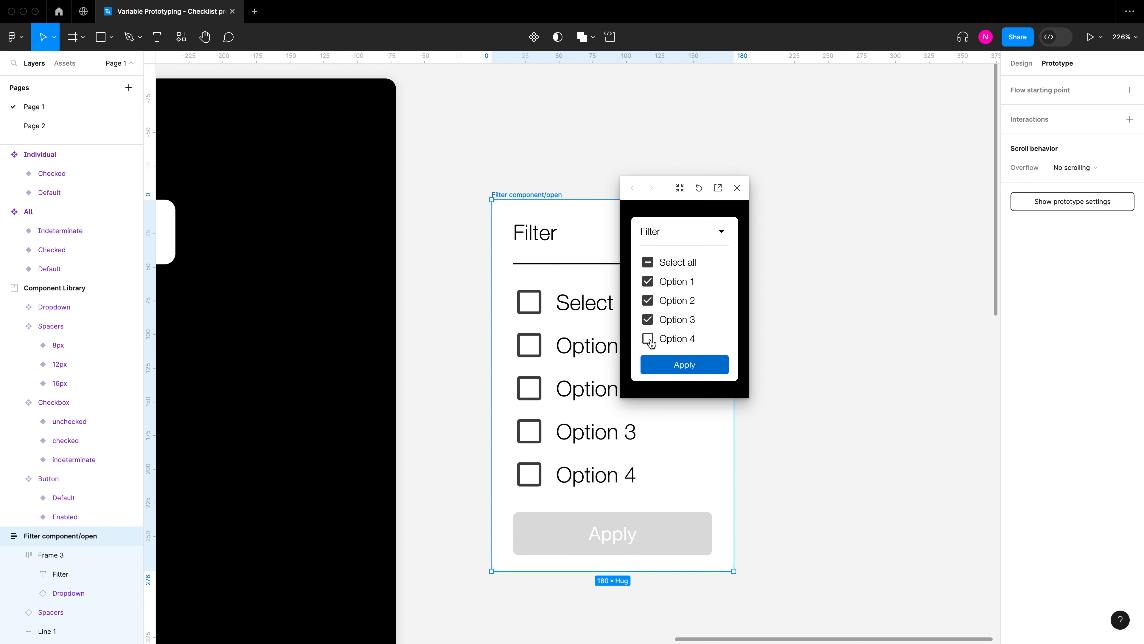
left_click(650, 320)
left_click(648, 282)
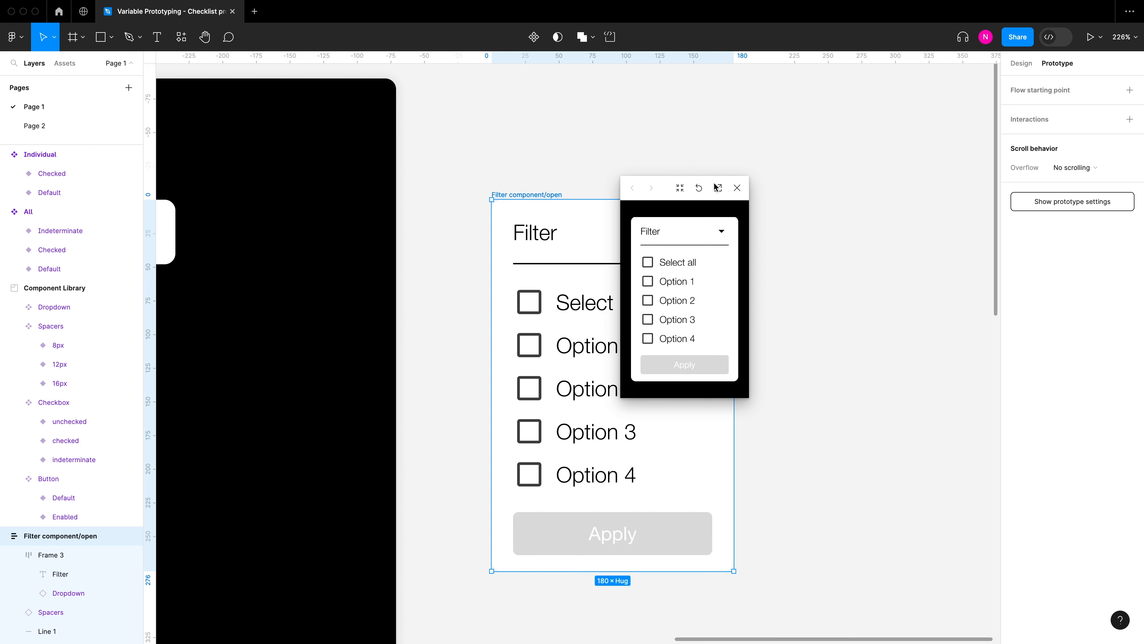
left_click(737, 187)
Connect the All set's Default variant to its Checked variant with an instant on-click Change to interaction, and collapse the action
scroll(804, 189, "down", 3)
scroll(805, 185, "down", 3)
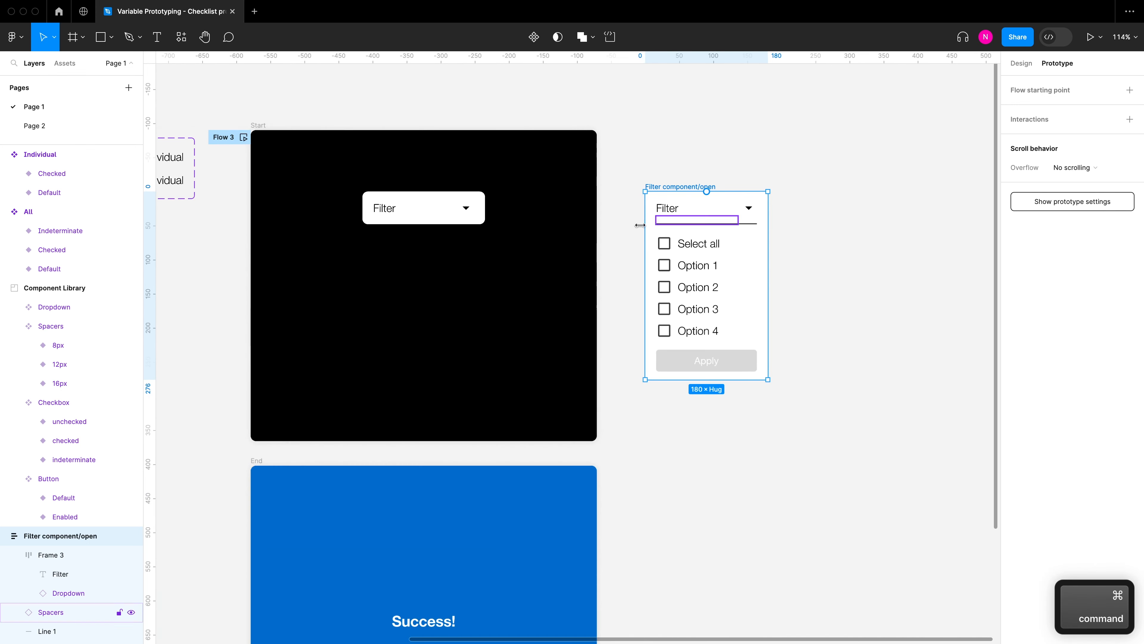
left_click_drag(655, 229, 876, 222)
left_click(343, 260)
left_click_drag(344, 260, 495, 285)
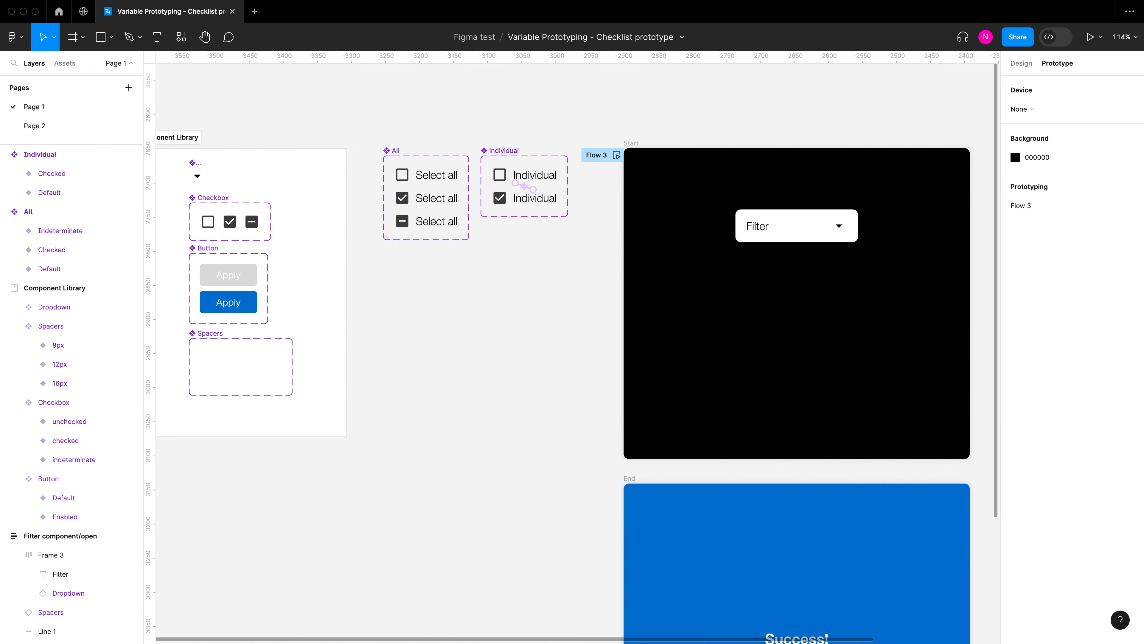
scroll(445, 151, "up", 8)
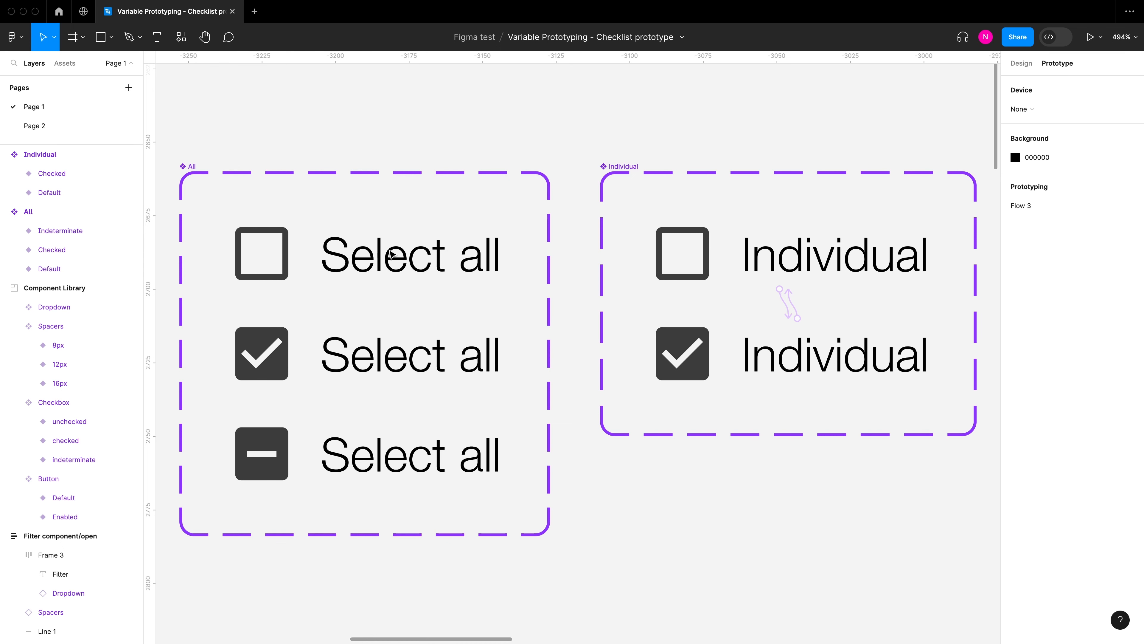
left_click(387, 255)
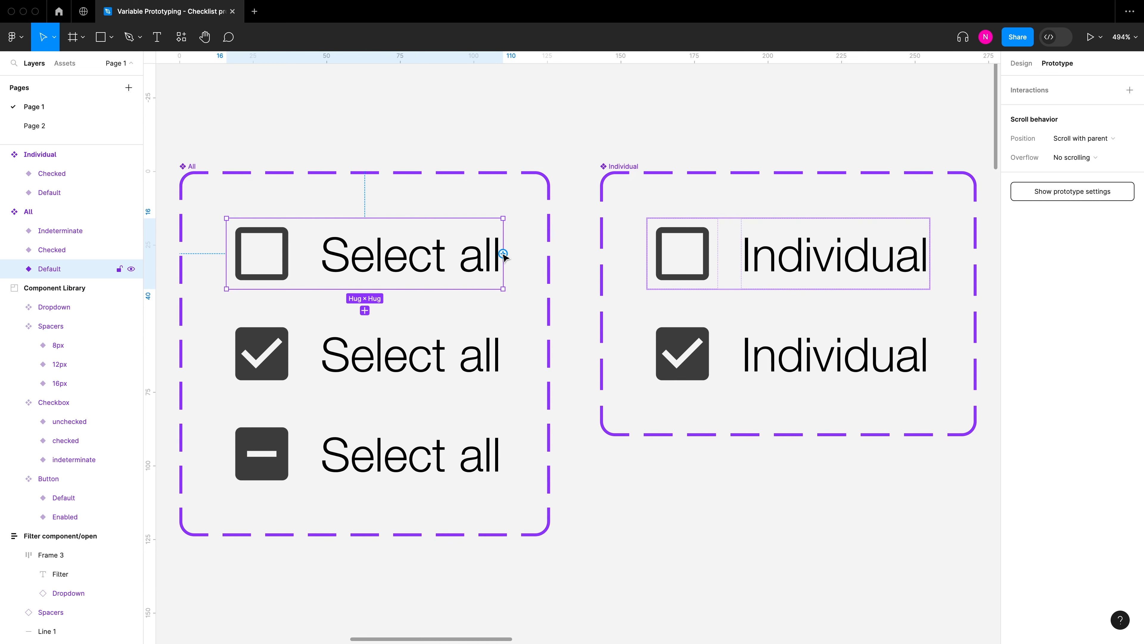
left_click_drag(503, 254, 362, 327)
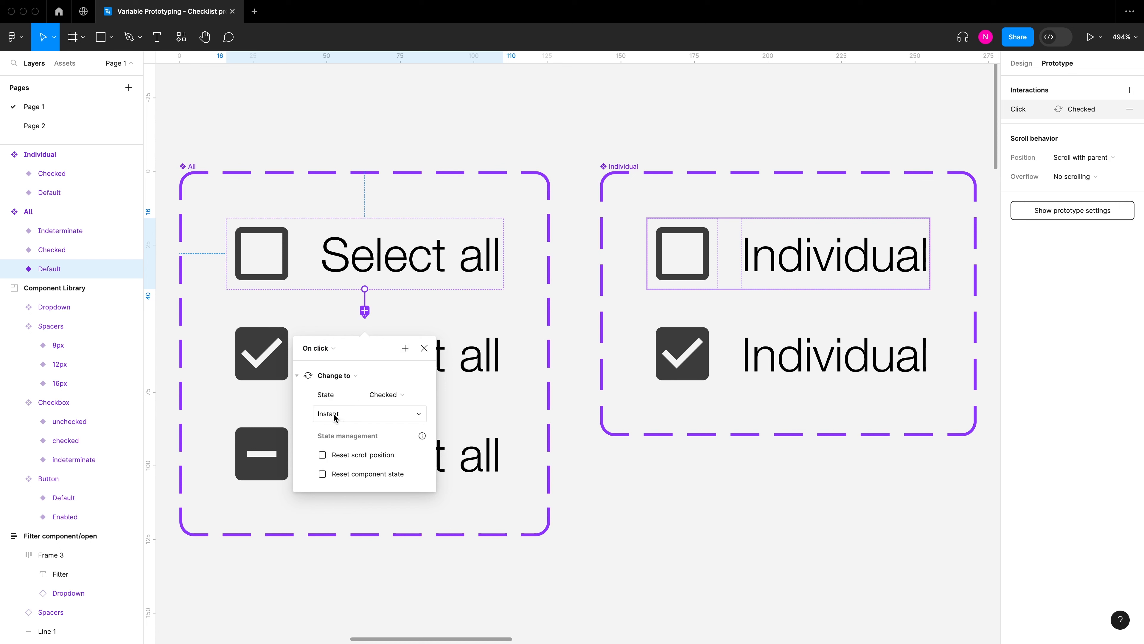
left_click(297, 375)
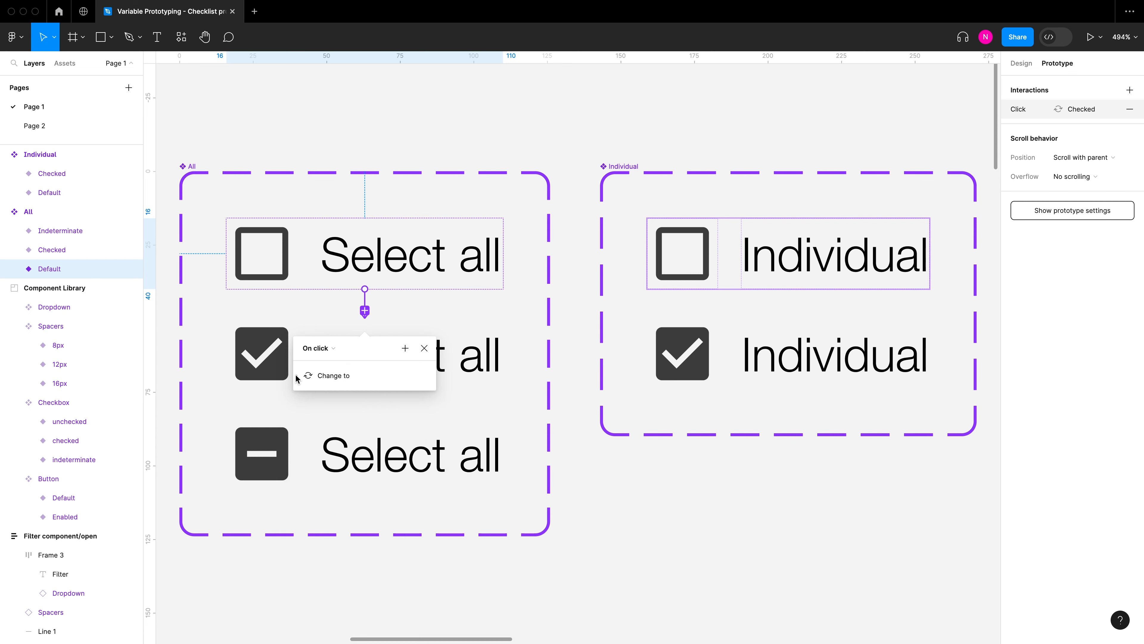
Add a Set variable action to the All set's Default variant click interaction that sets Count to Total, and collapse it
left_click(403, 352)
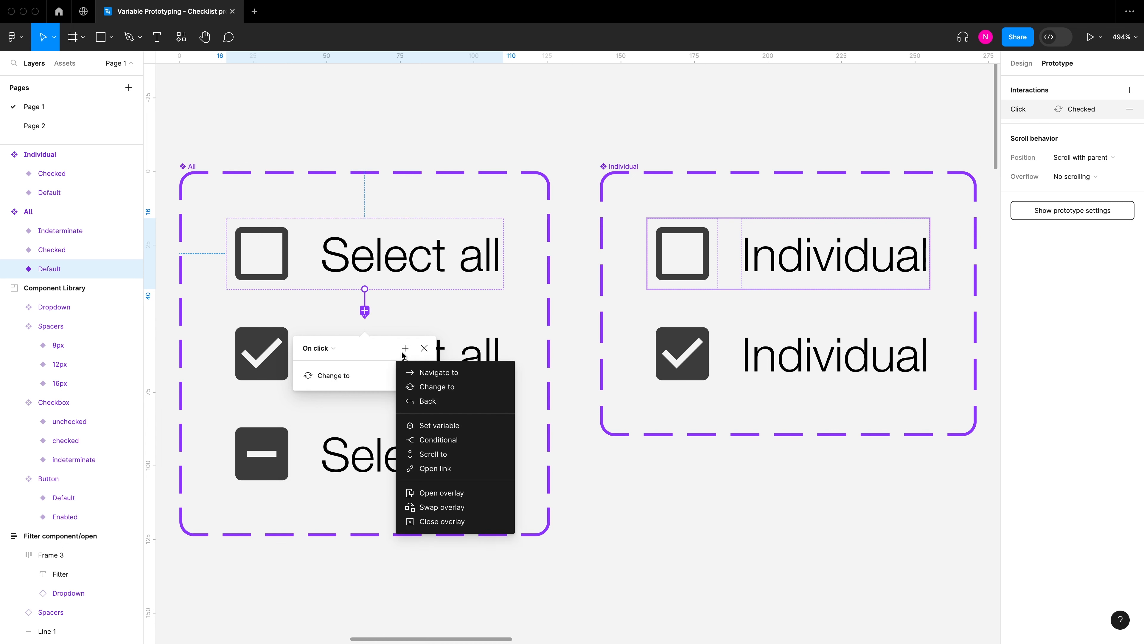
left_click(469, 428)
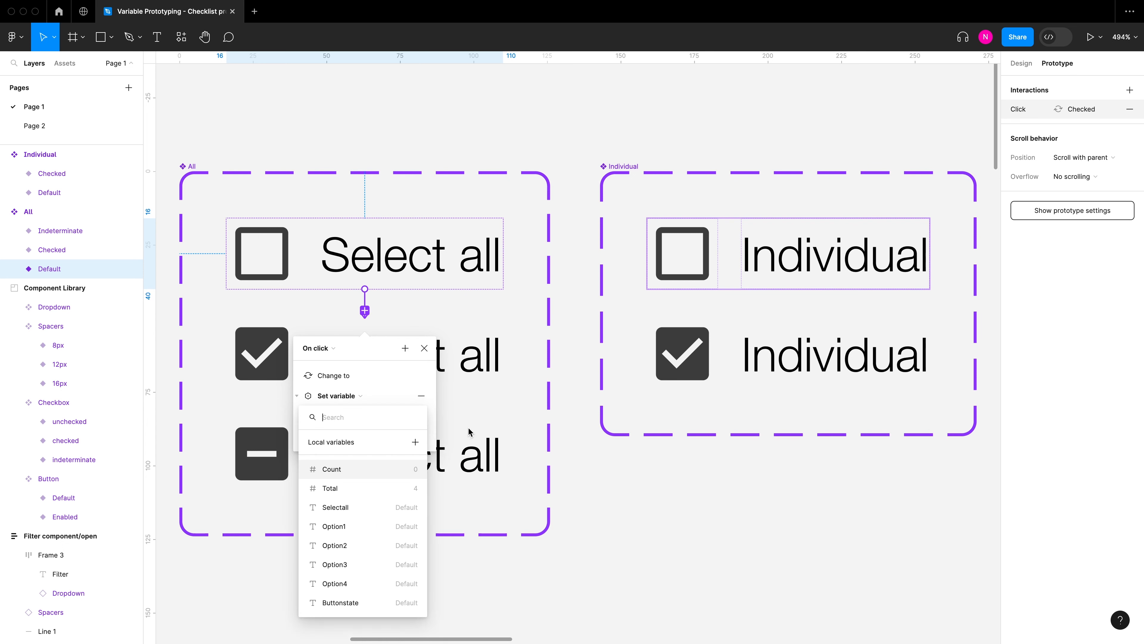
left_click(381, 469)
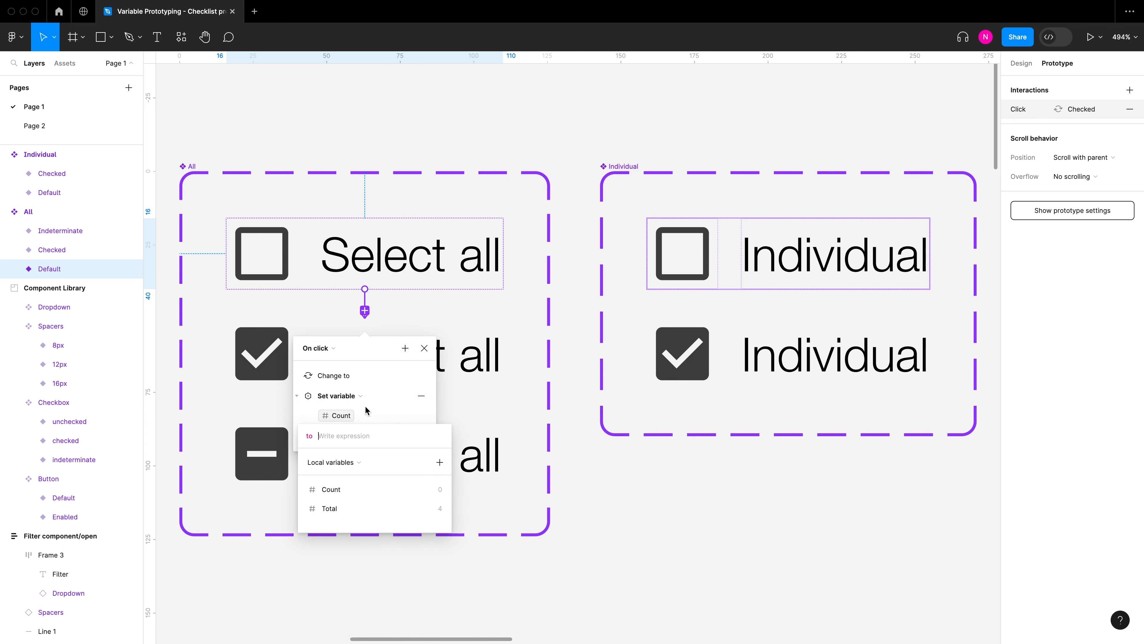
left_click(361, 506)
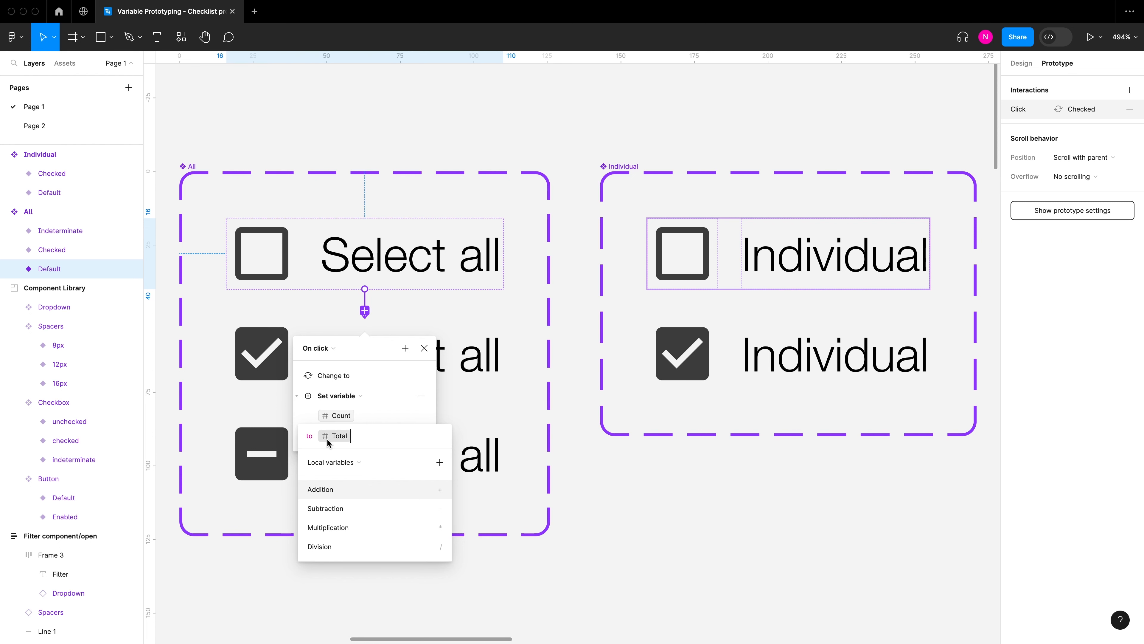
left_click(384, 420)
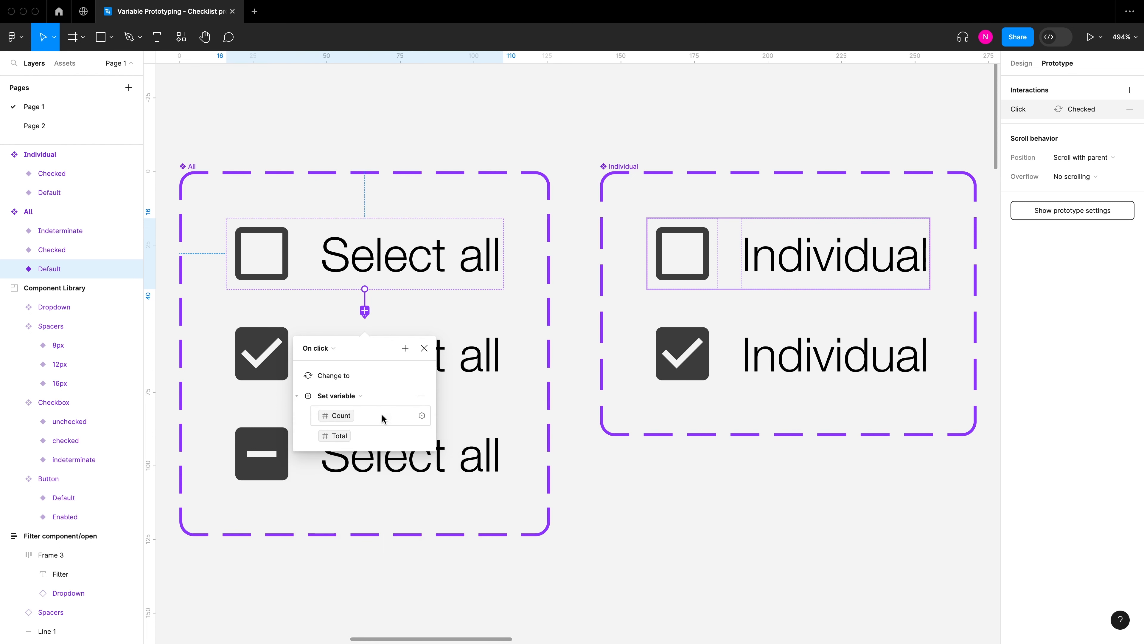
left_click(297, 396)
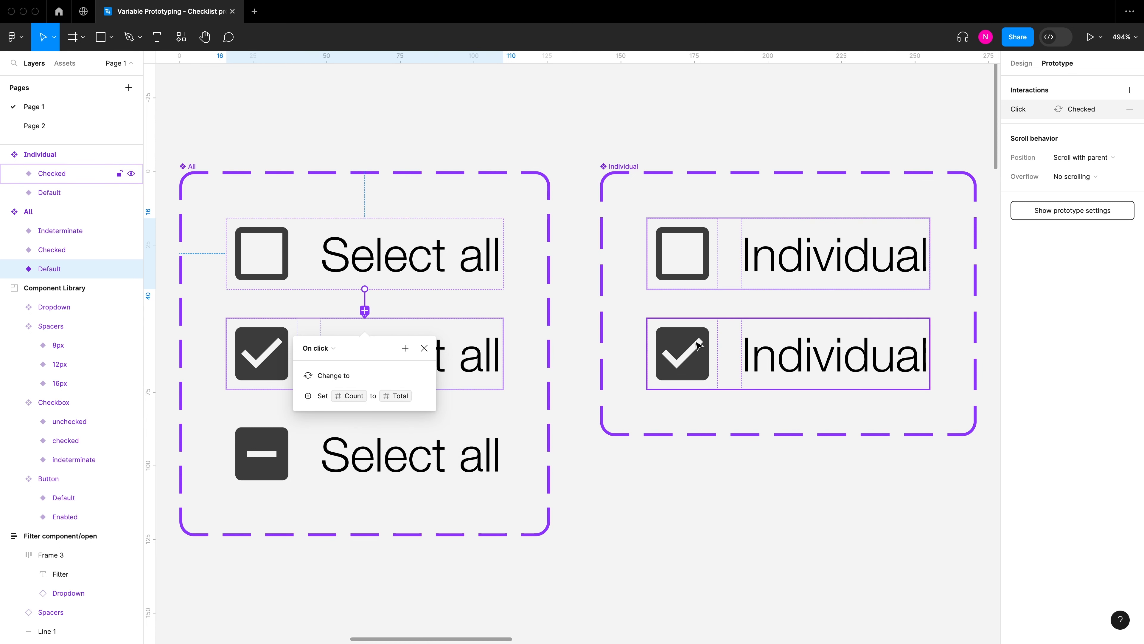
Add a Set variable action to the All set's Default variant click interaction that sets Option1 to "Checked", and collapse it
left_click(405, 349)
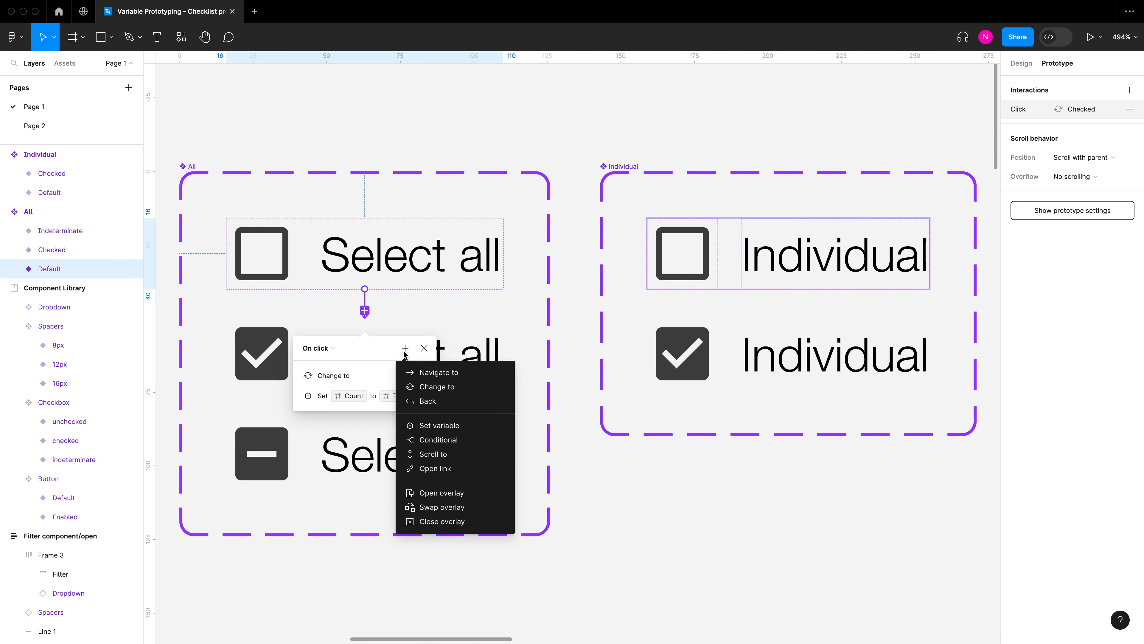
left_click(433, 425)
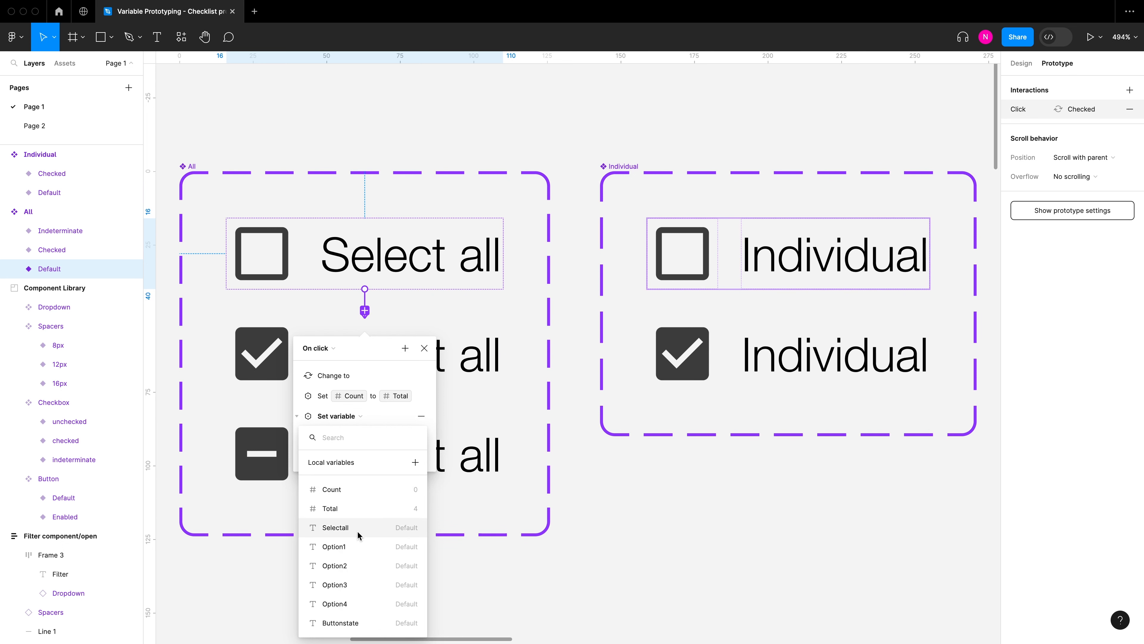
left_click(354, 547)
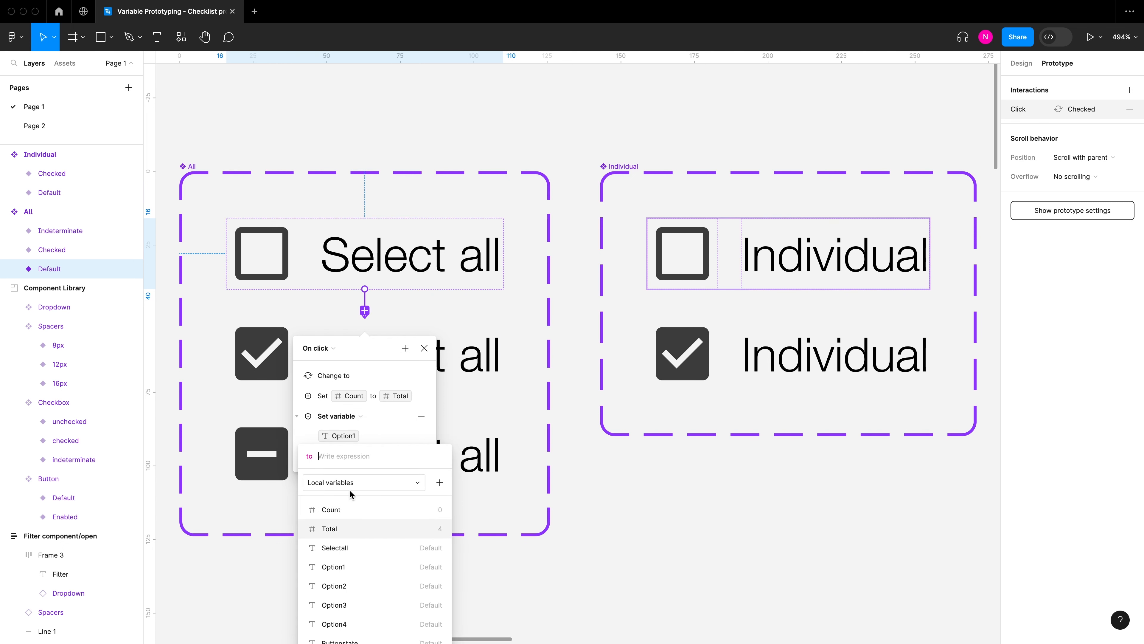
type("\"Def")
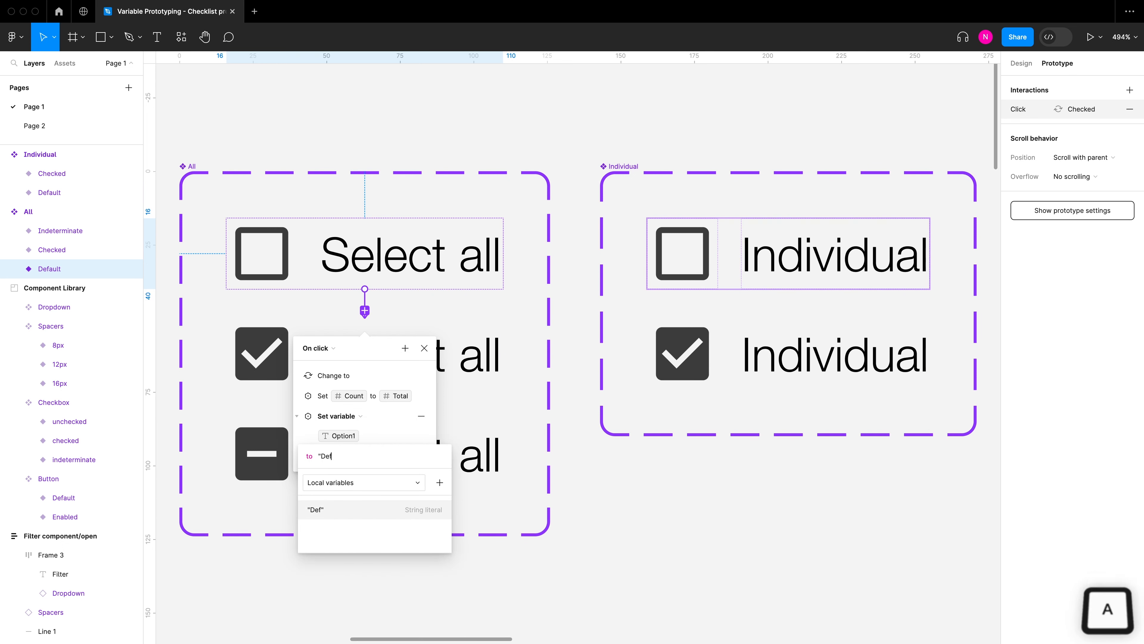
type("au")
key("BackSpace")
key("BackSpace")
key("BackSpace")
key("BackSpace")
key("BackSpace")
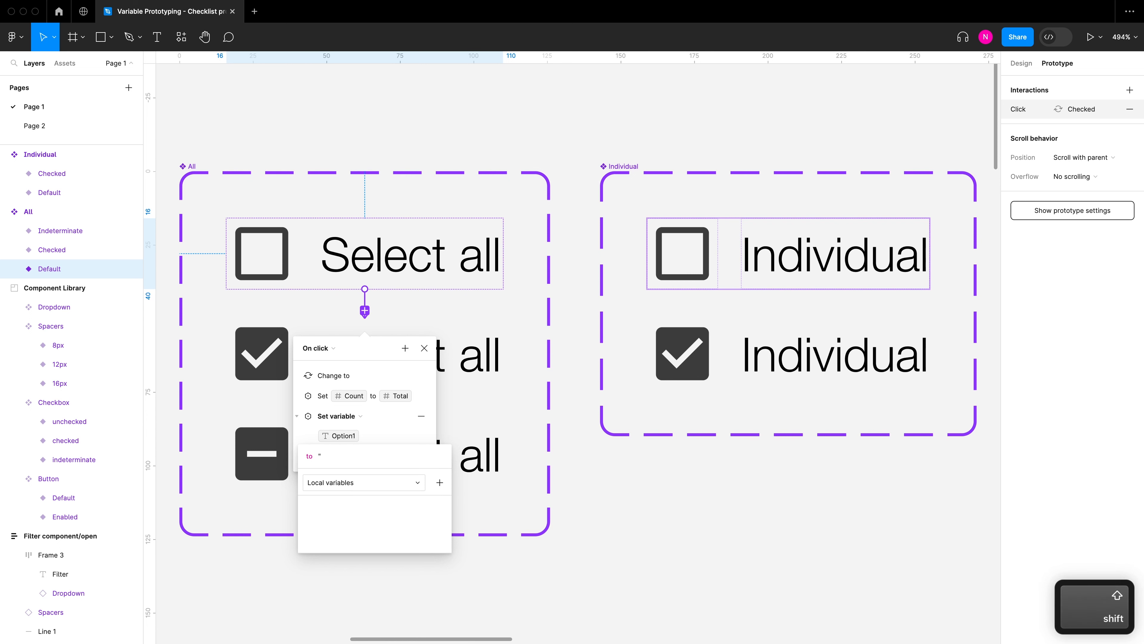
type("Checked\"")
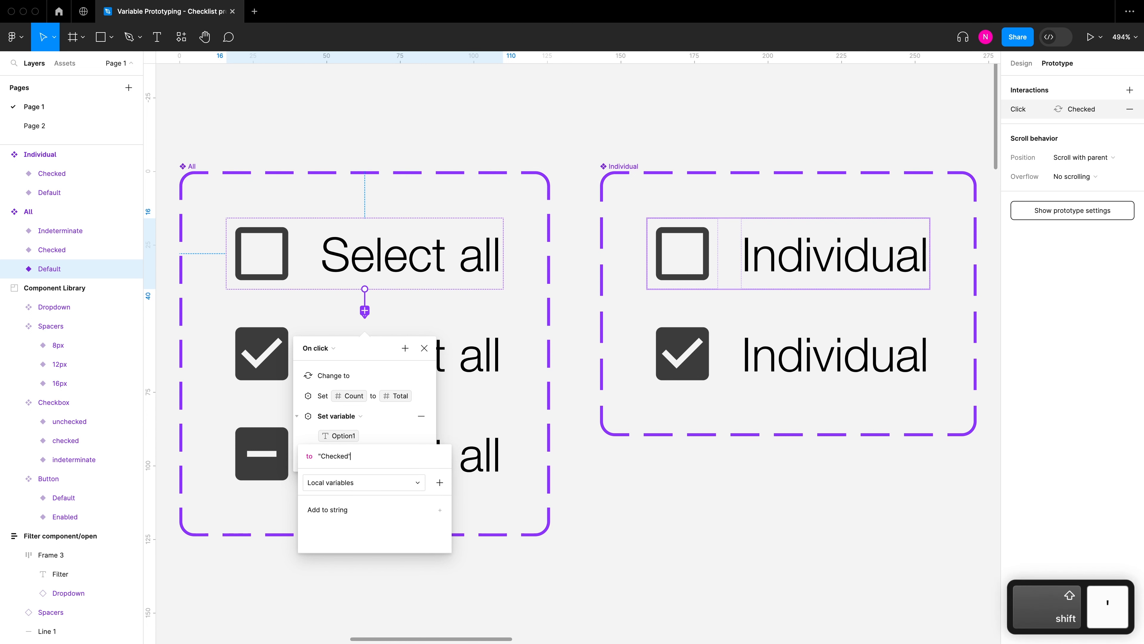
key("Return")
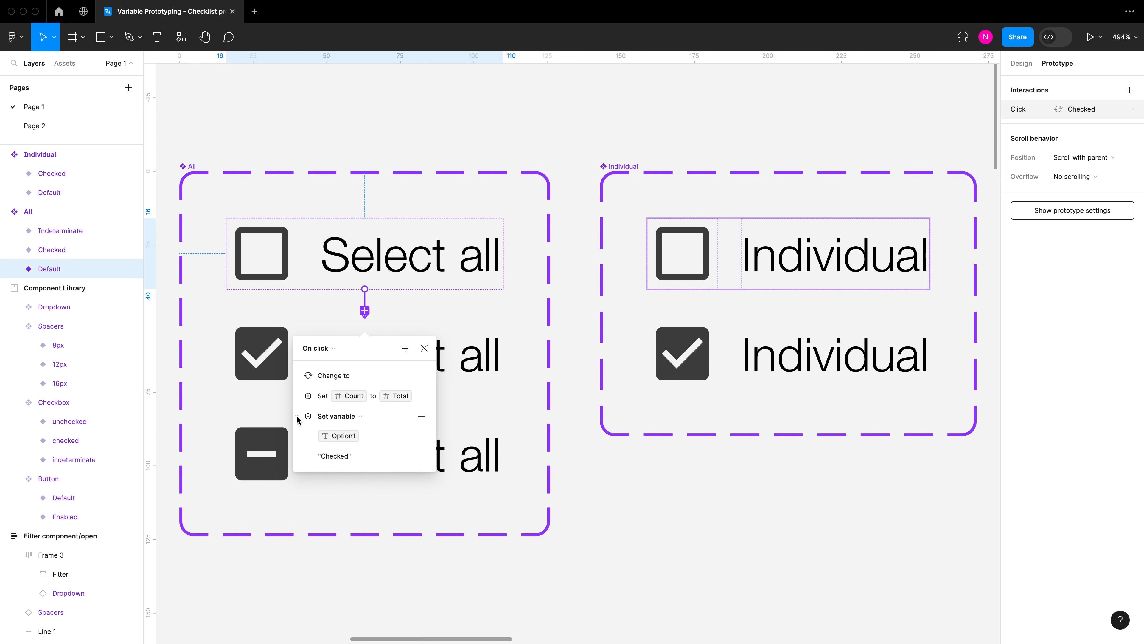
left_click(297, 417)
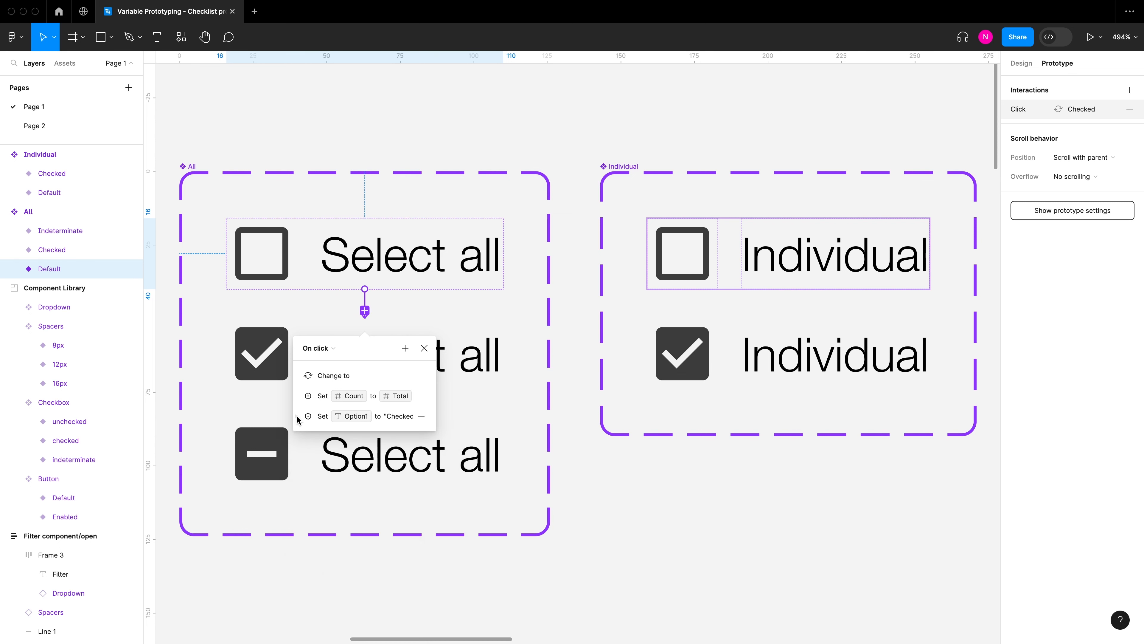
Add a Set variable action to the same click interaction that sets Option2 to "Checked", and collapse it
left_click(405, 348)
left_click(440, 424)
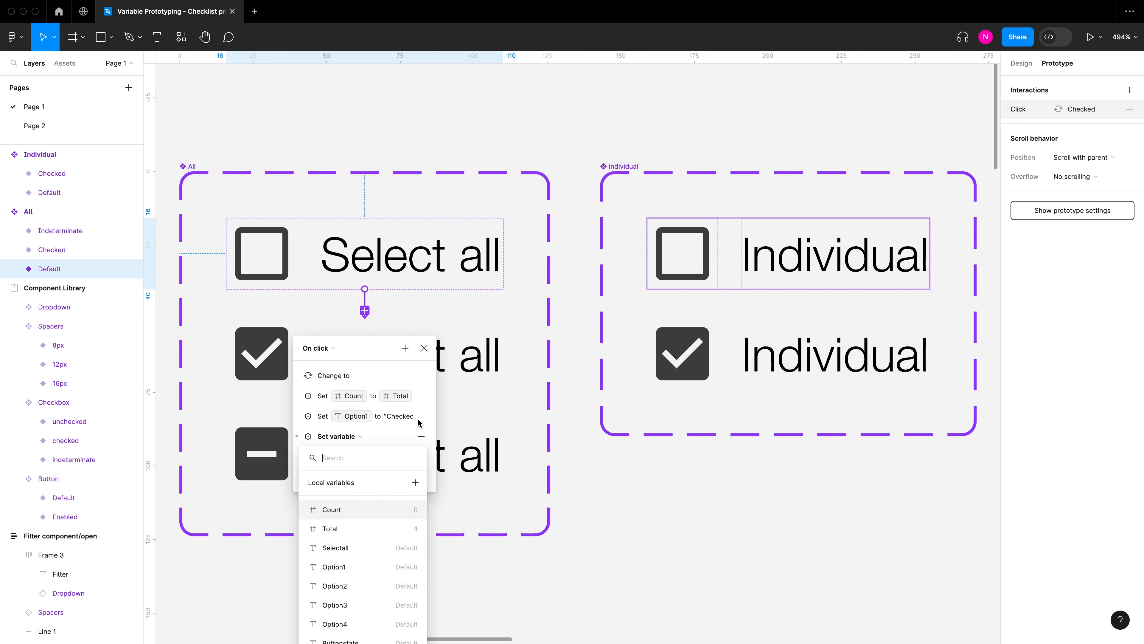
left_click(352, 585)
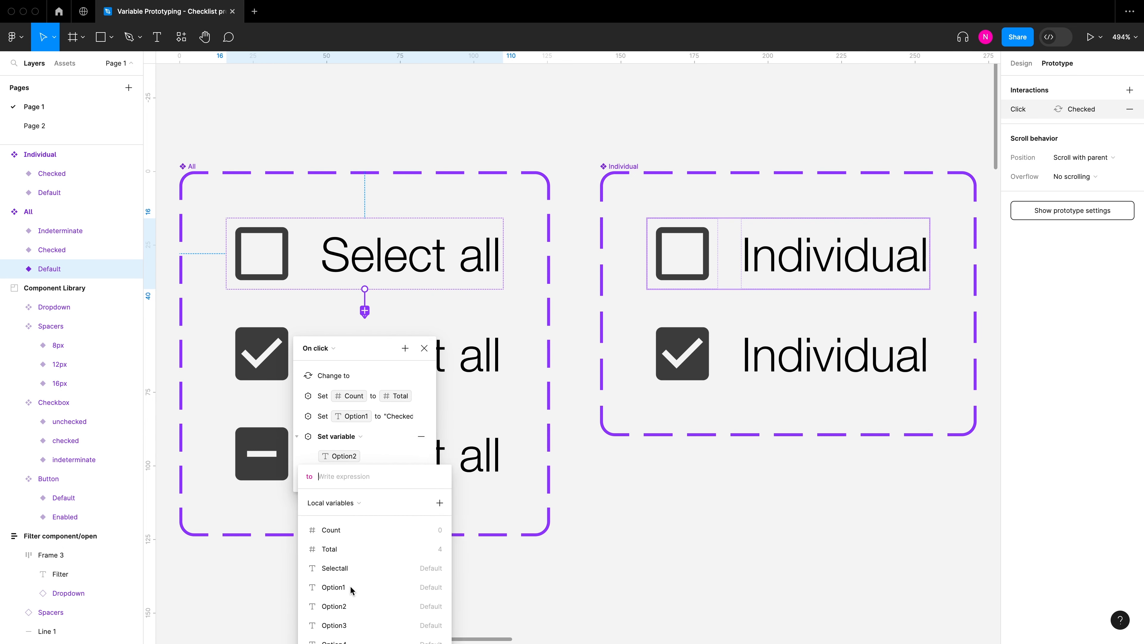
type("\"")
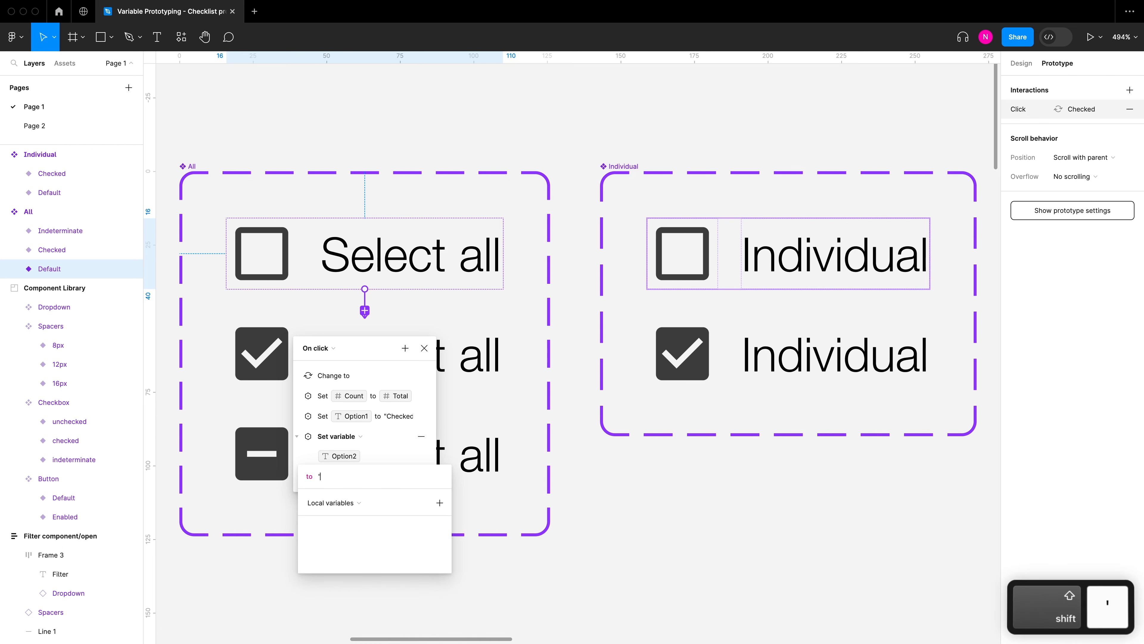
type("Checked\"")
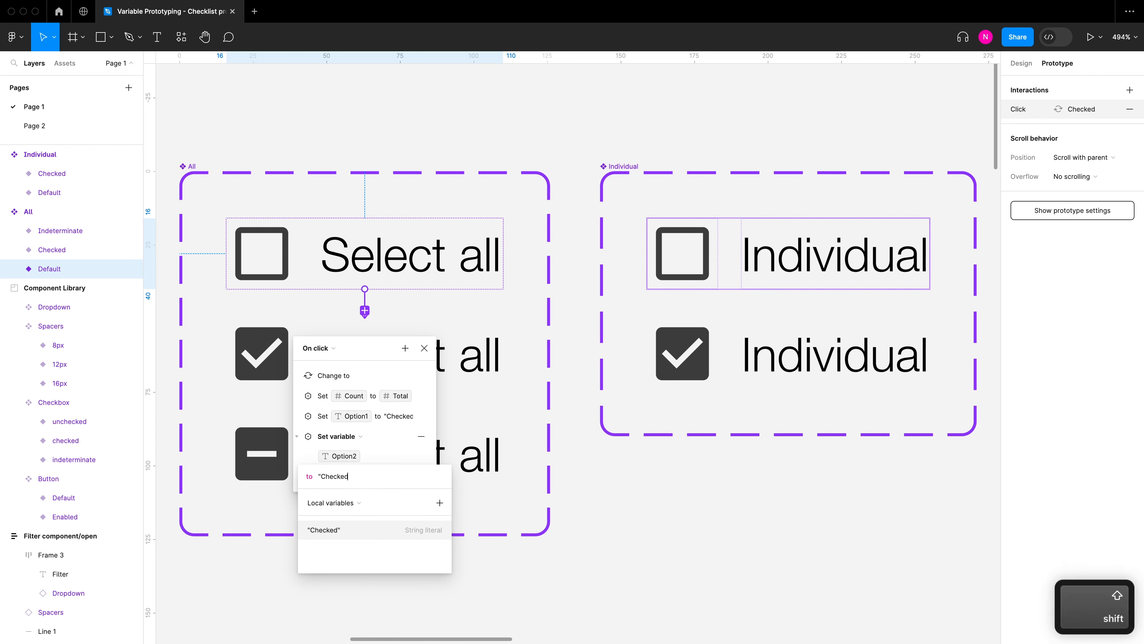
left_click(401, 454)
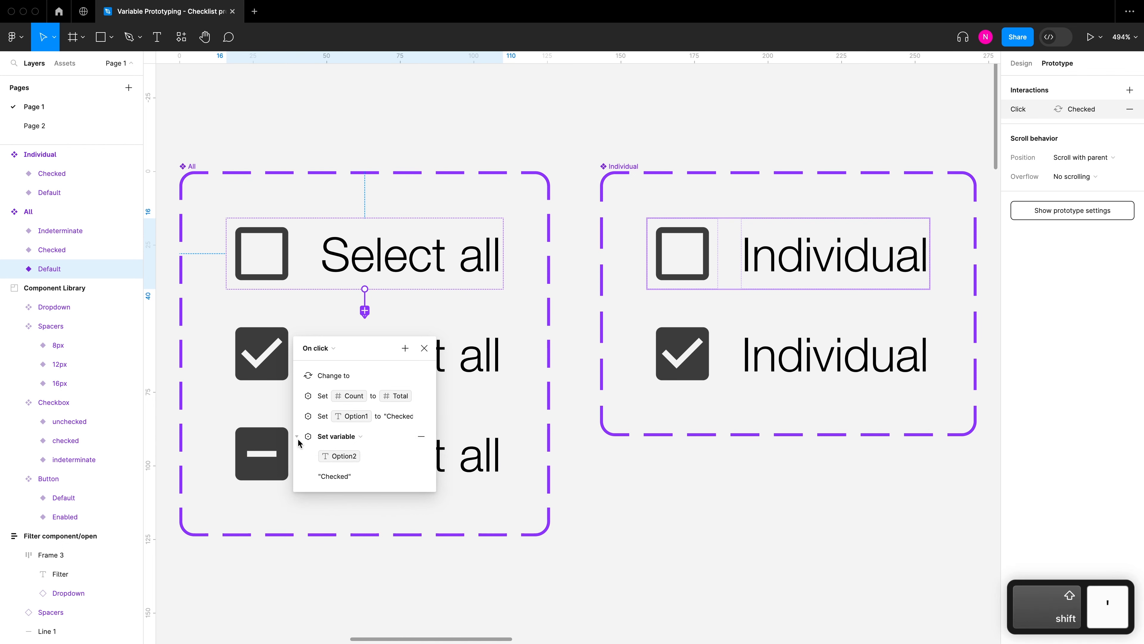
left_click(297, 436)
Add a Set variable action to the Default variant's click interaction that sets Option3 to "Checked"
left_click(405, 351)
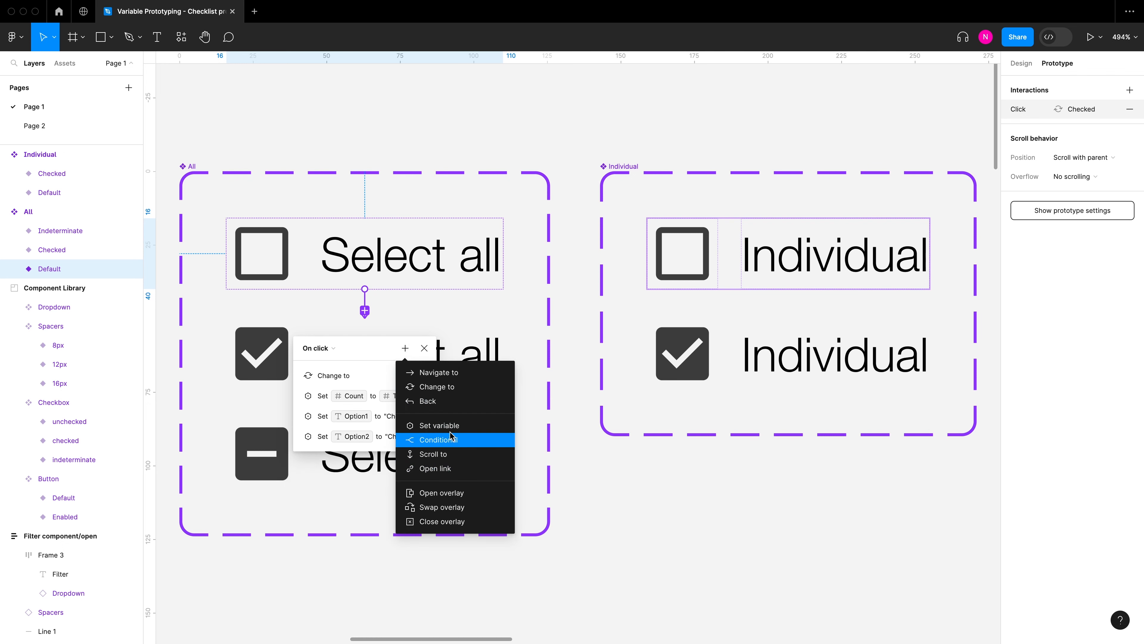
left_click(436, 425)
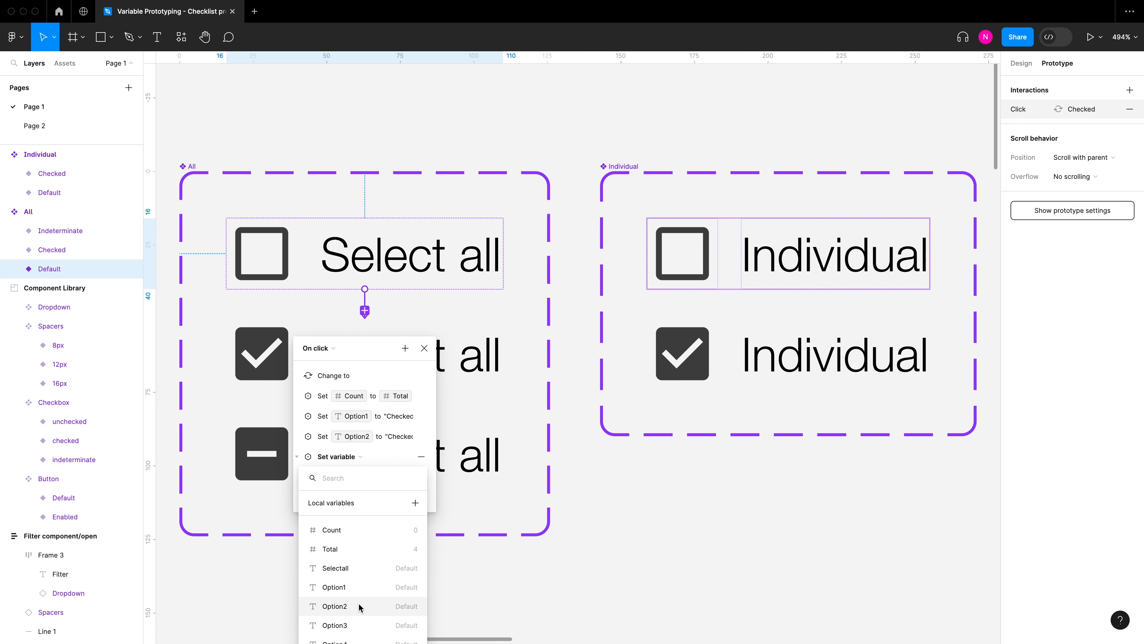
left_click(353, 624)
type("\"Checked\"")
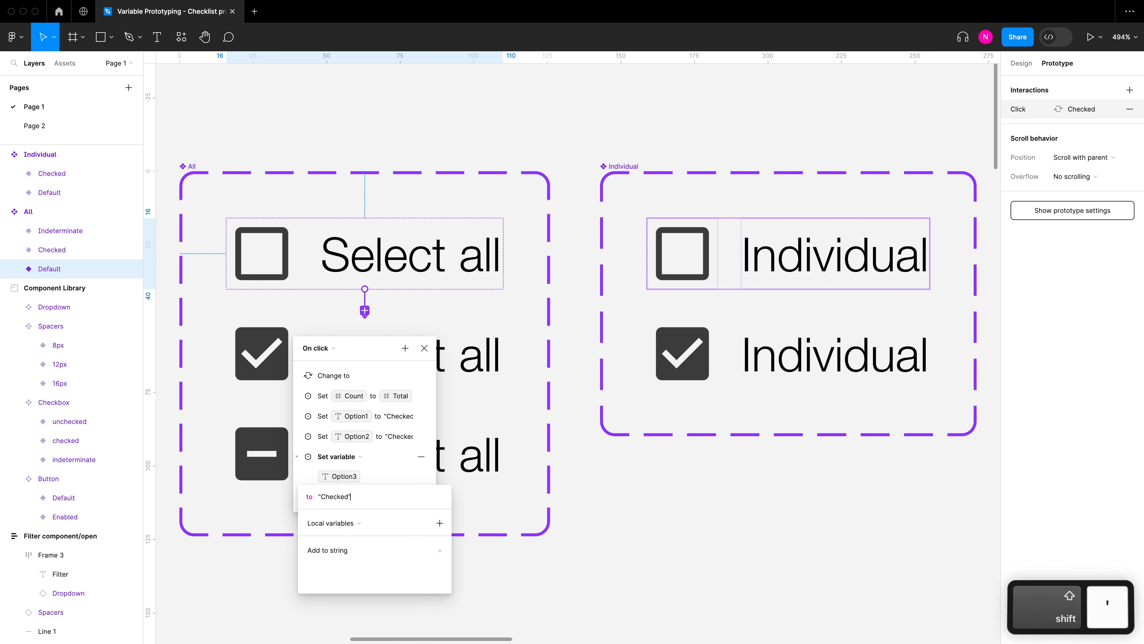
key("Return")
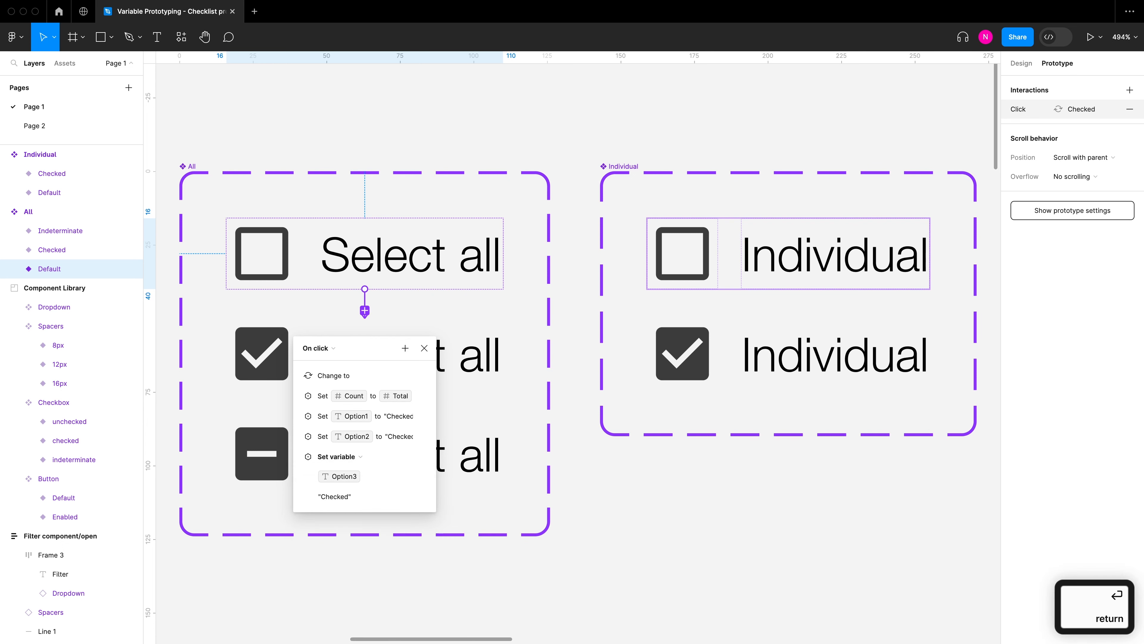
Add a Set variable action that sets Option4 to "Checked", and collapse the Option3 and Option4 actions
left_click(405, 348)
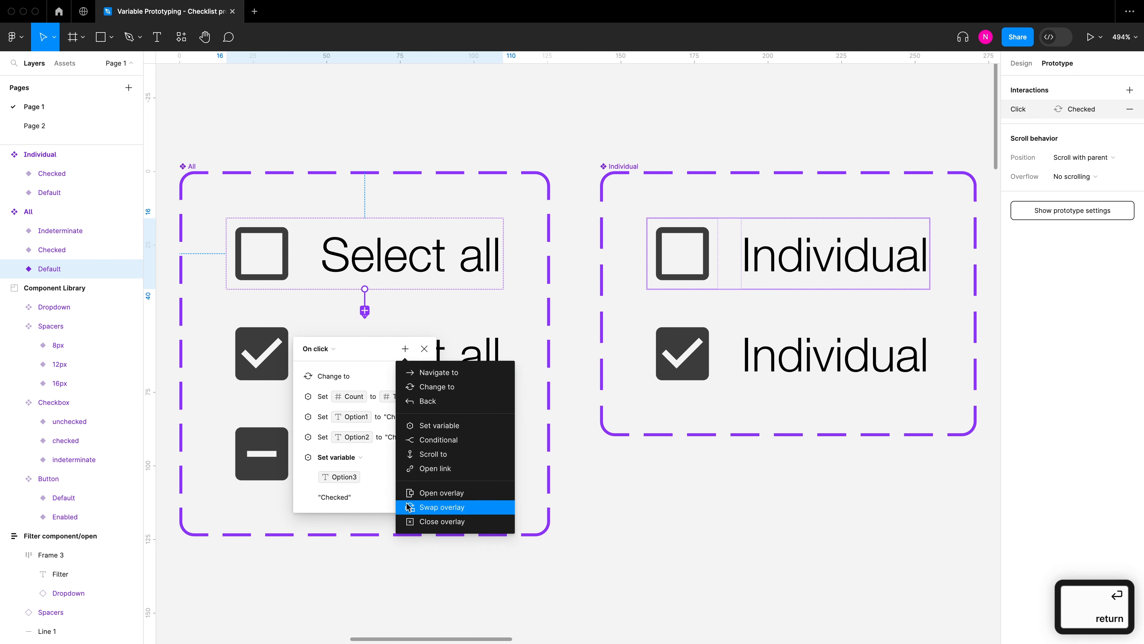
left_click(452, 426)
left_click(360, 351)
left_click_drag(391, 347, 570, 106)
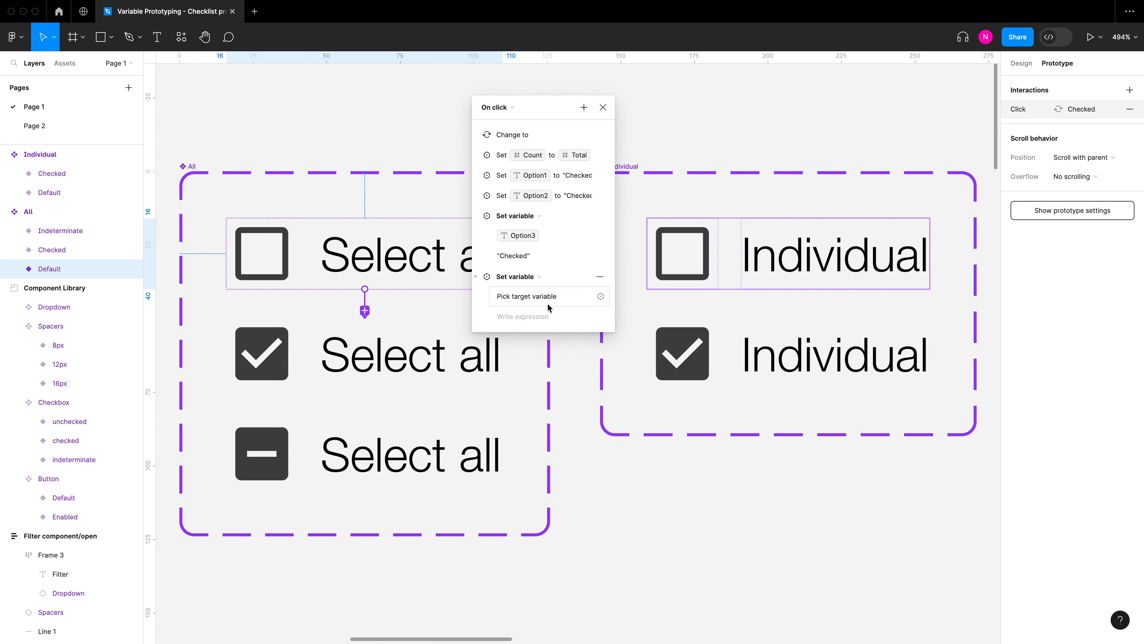
left_click(539, 298)
left_click(513, 464)
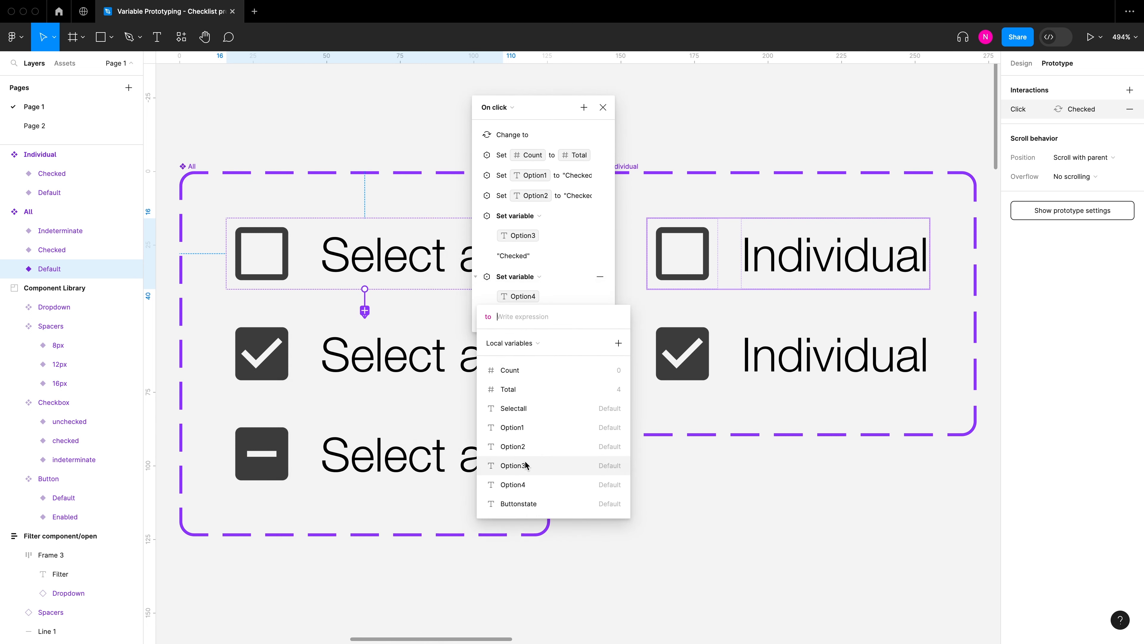
type("\"Checked\"")
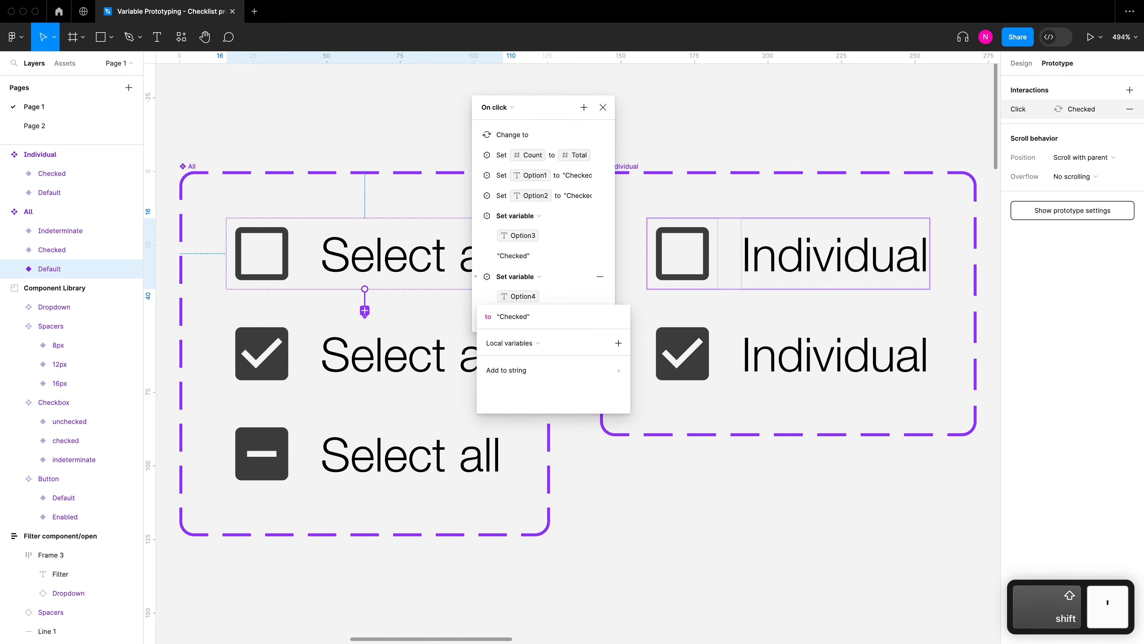
key("Return")
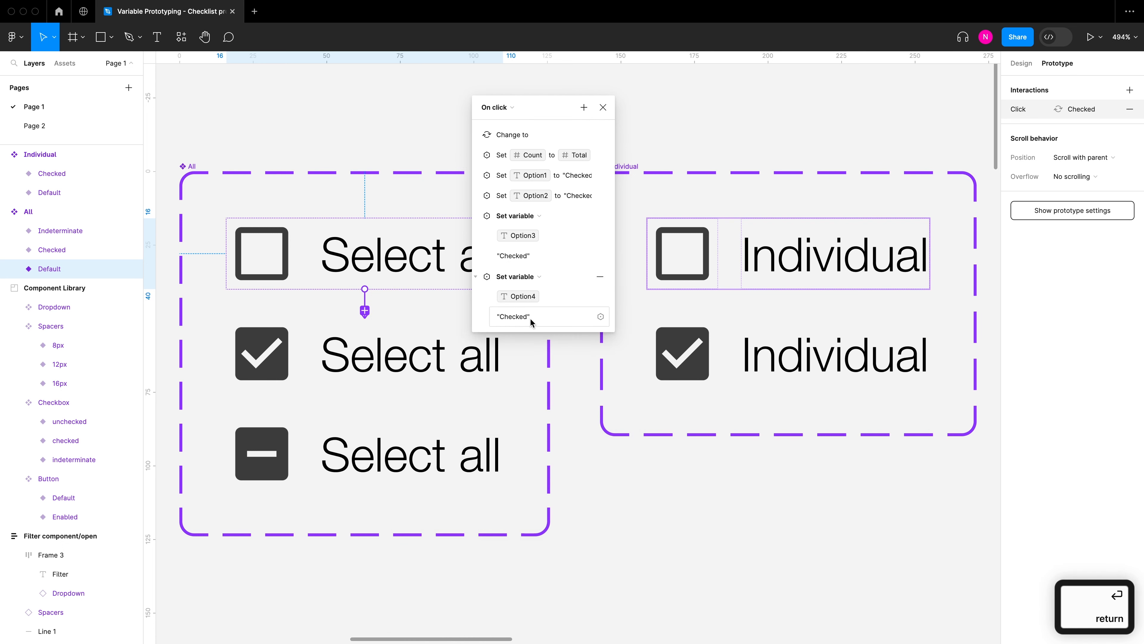
left_click(476, 216)
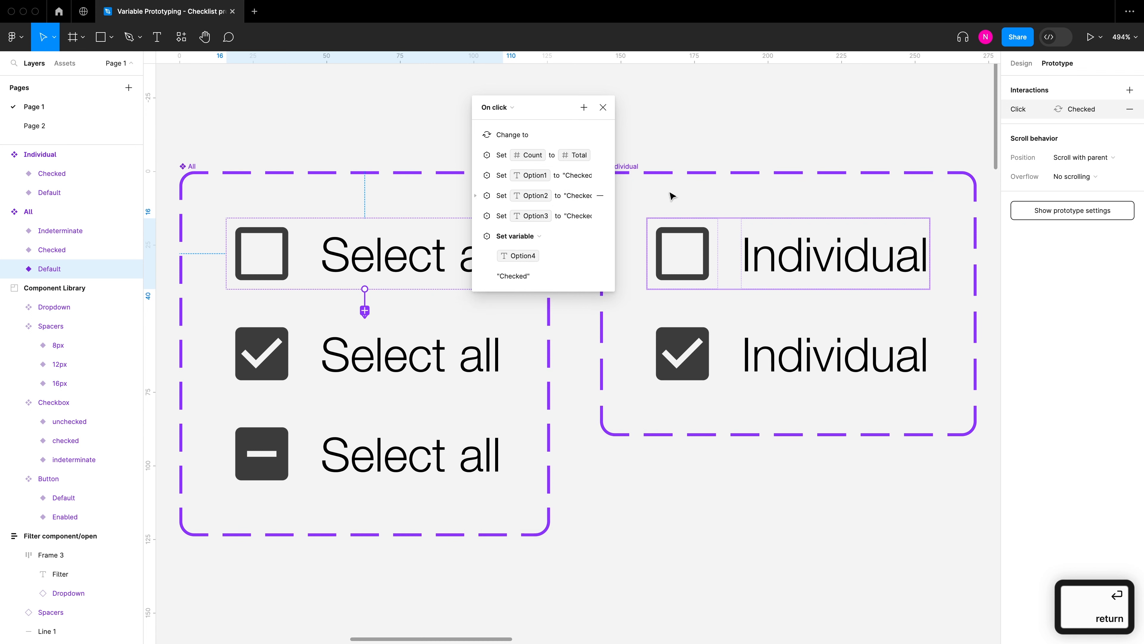
left_click(476, 237)
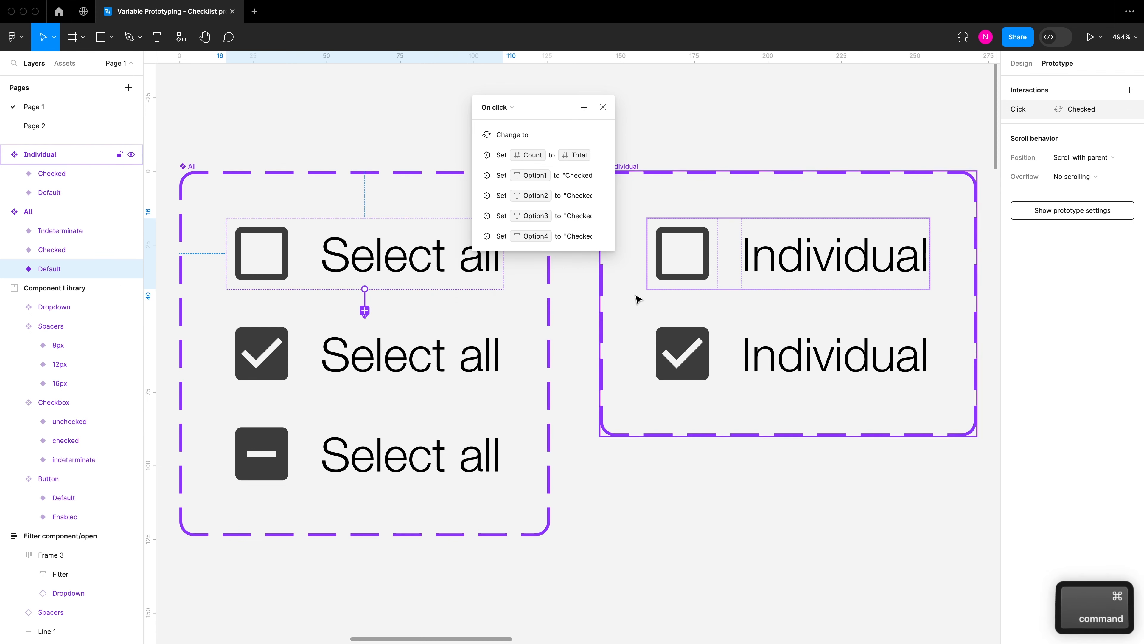
Inspect the blue Apply variant of the Button set in the Component Library to check its variant name
scroll(600, 330, "down", 5)
left_click_drag(560, 346, 690, 302)
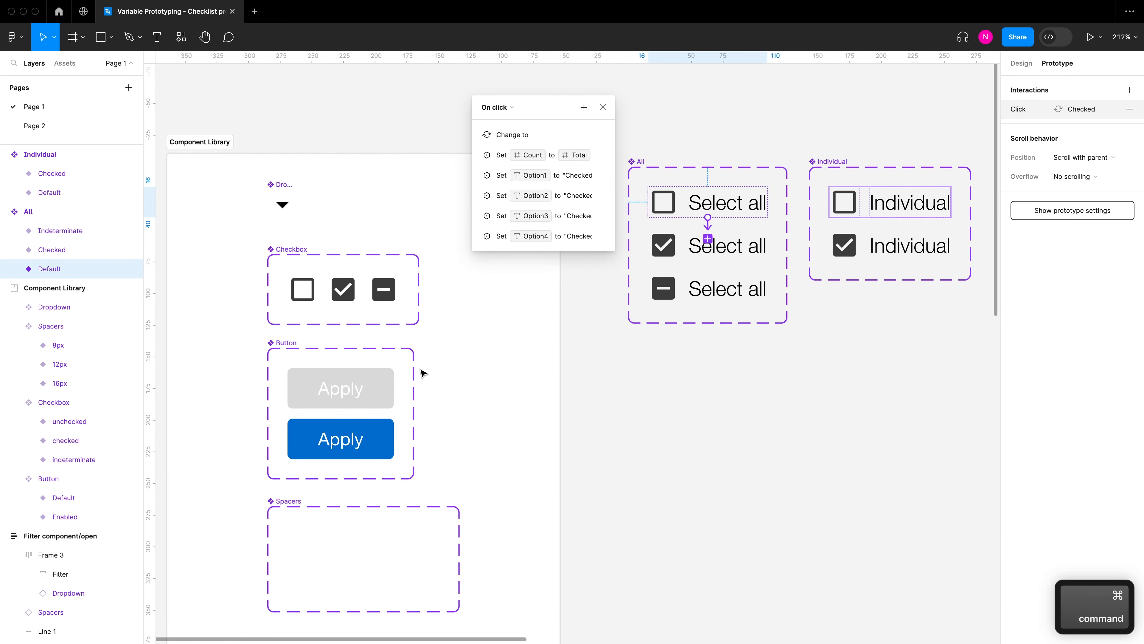
scroll(828, 291, "up", 1)
scroll(858, 259, "up", 3)
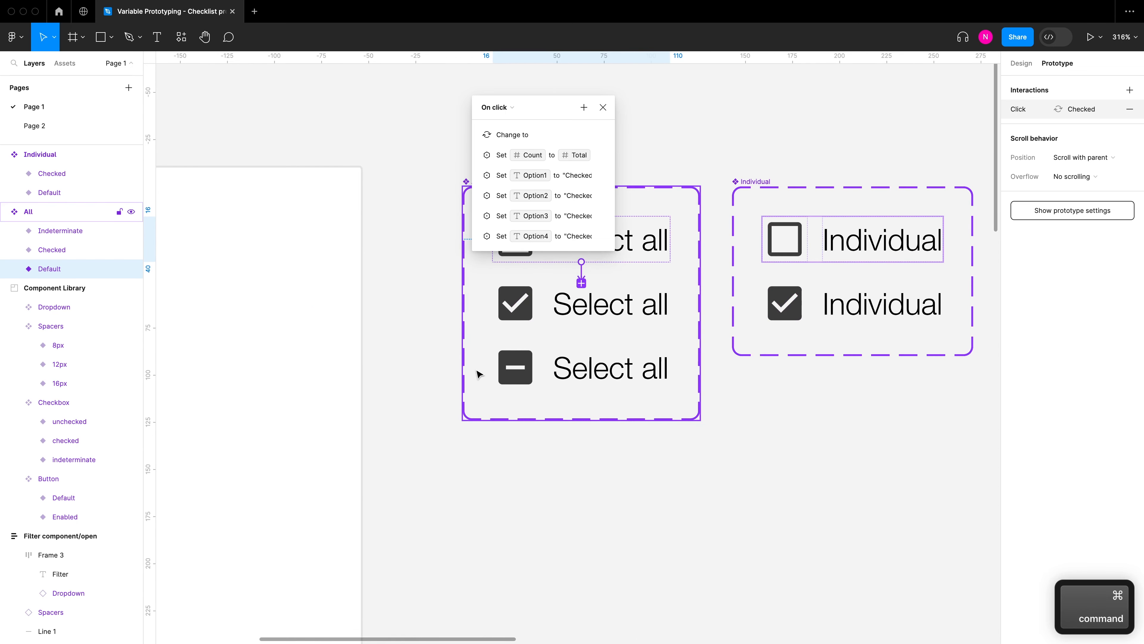
scroll(561, 376, "left", 5)
left_click(371, 472)
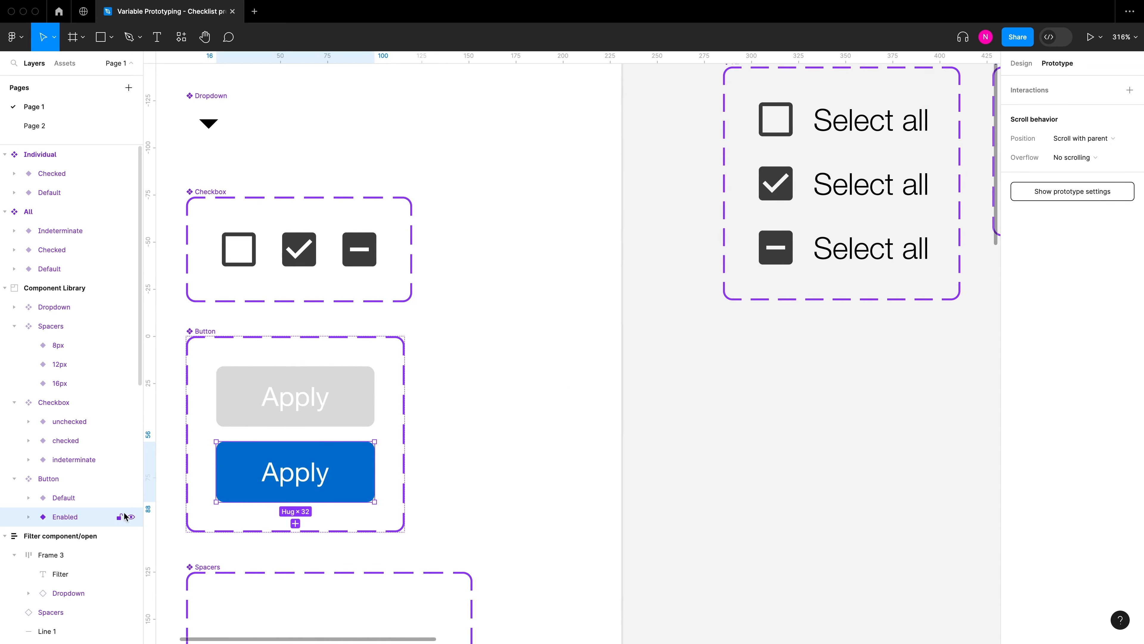
Add a Set variable action to the All set's Default variant click interaction that sets Buttonstate to "Enabled", collapse it, and close the interaction details
scroll(462, 454, "right", 5)
scroll(692, 209, "up", 2)
left_click(561, 241)
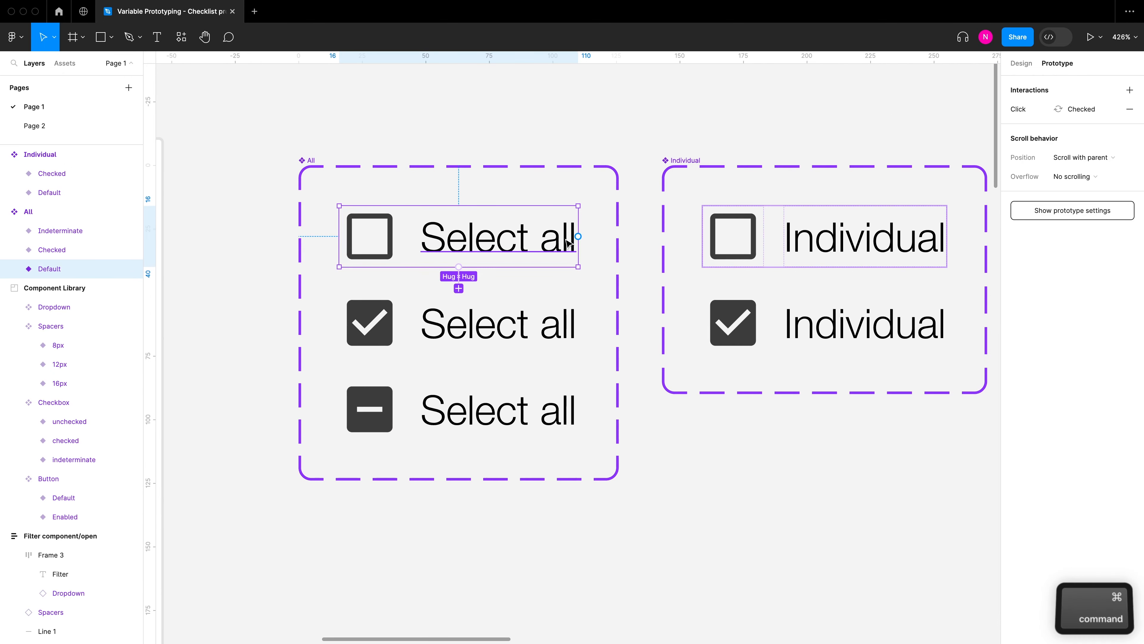
scroll(563, 241, "up", 2)
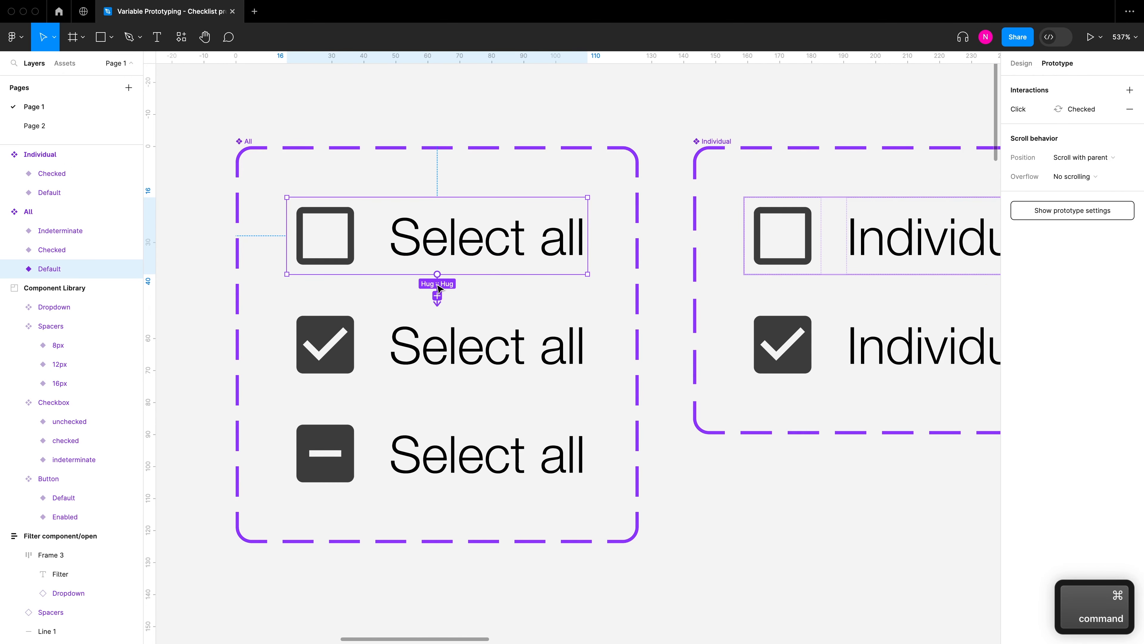
left_click(437, 295)
left_click_drag(563, 295, 689, 164)
left_click(712, 163)
left_click(754, 244)
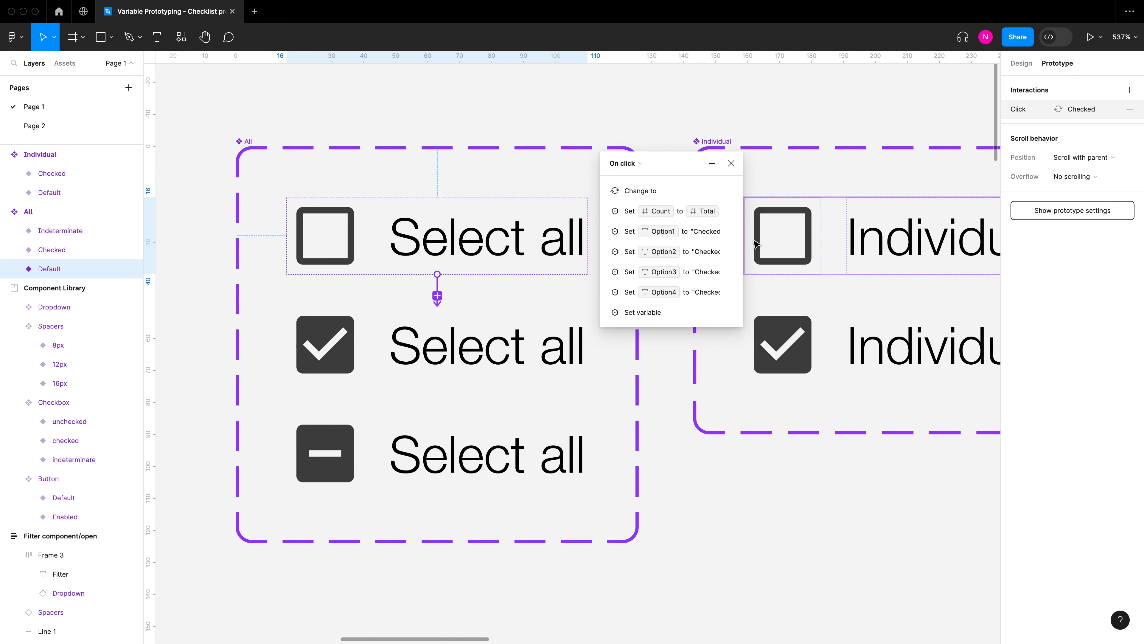
left_click(671, 523)
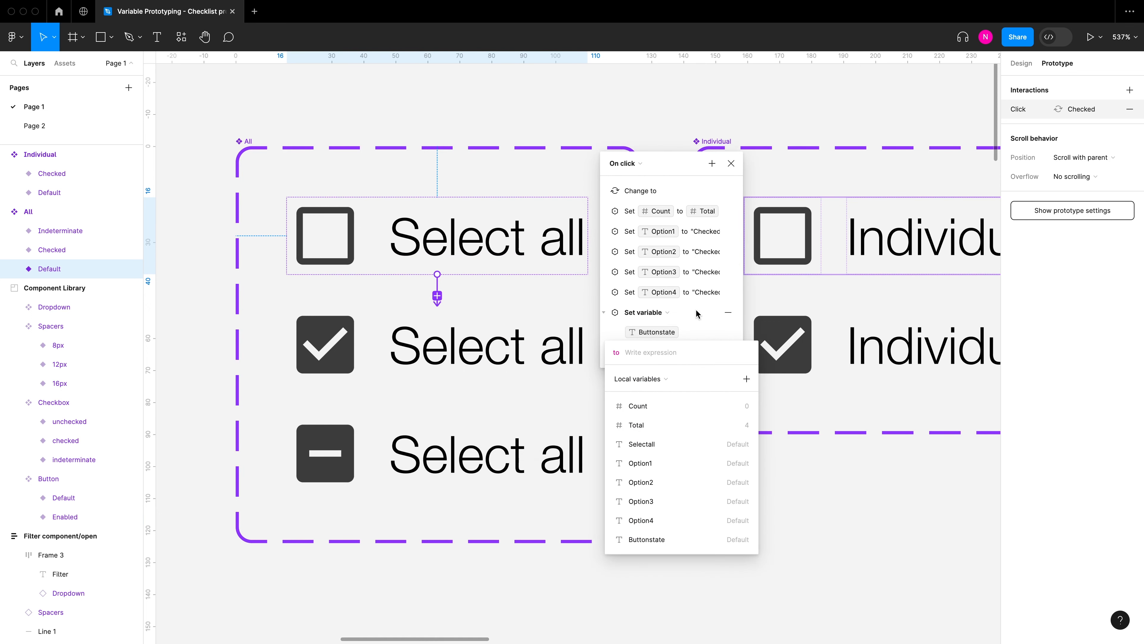
type("\"Enabled\"")
key("Return")
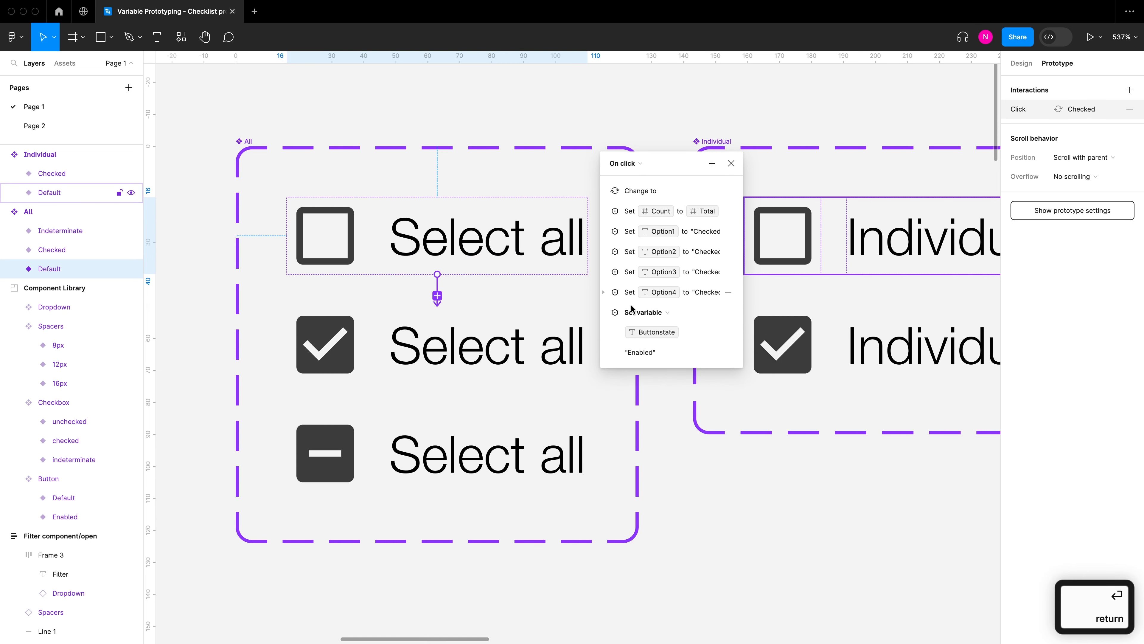
left_click(604, 312)
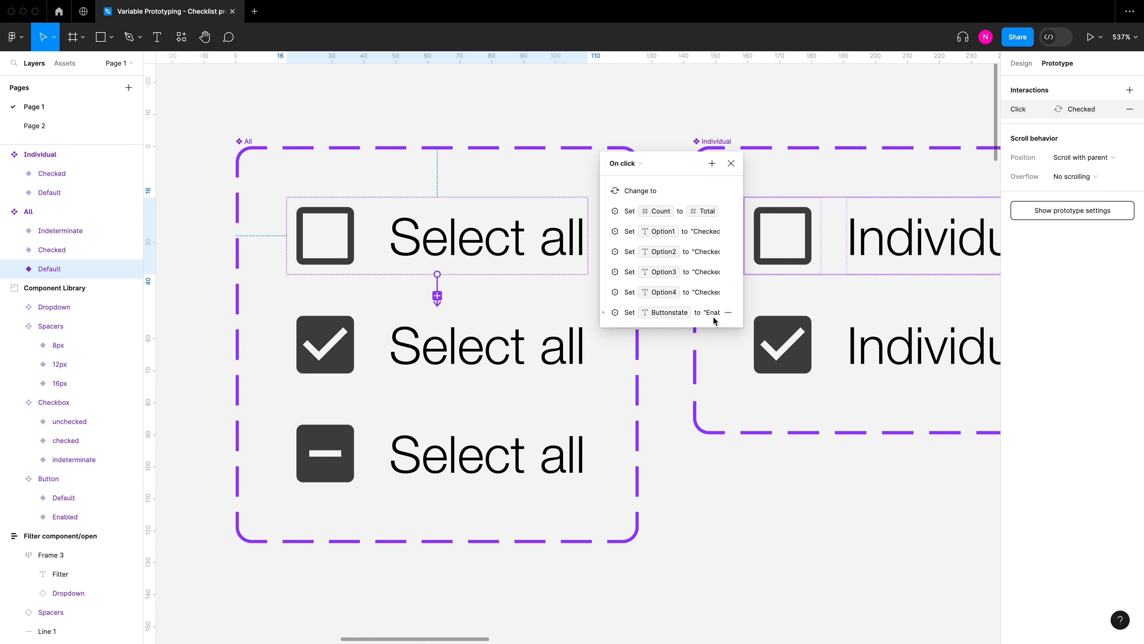
left_click(731, 163)
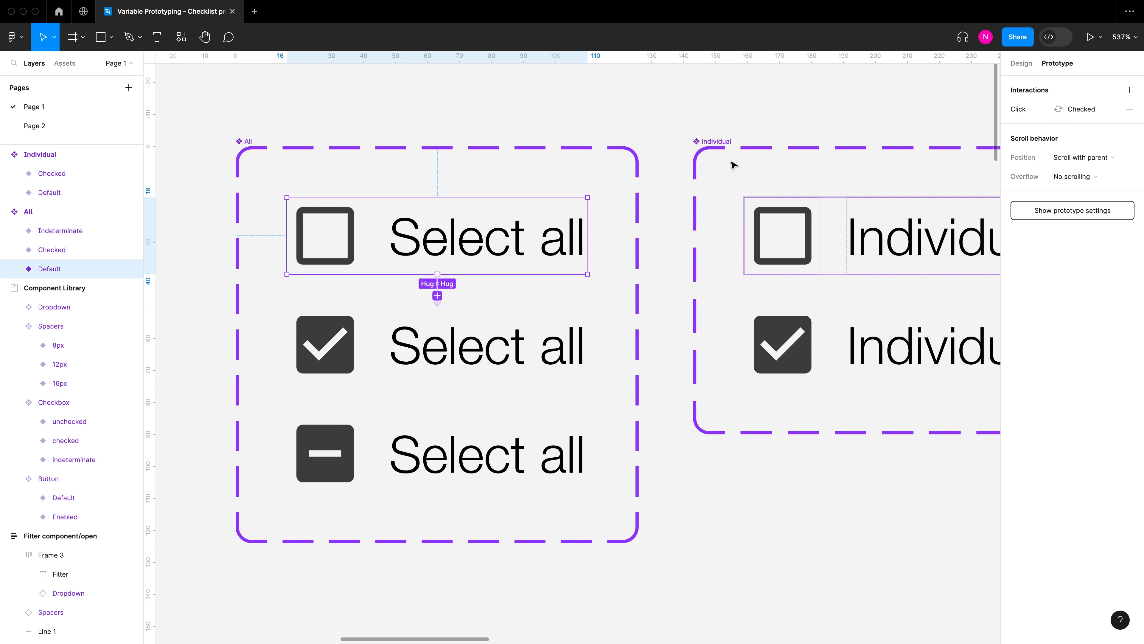
Connect the All set's Checked variant back to its Default variant with an on-click Change to interaction, and collapse that action
left_click(525, 338)
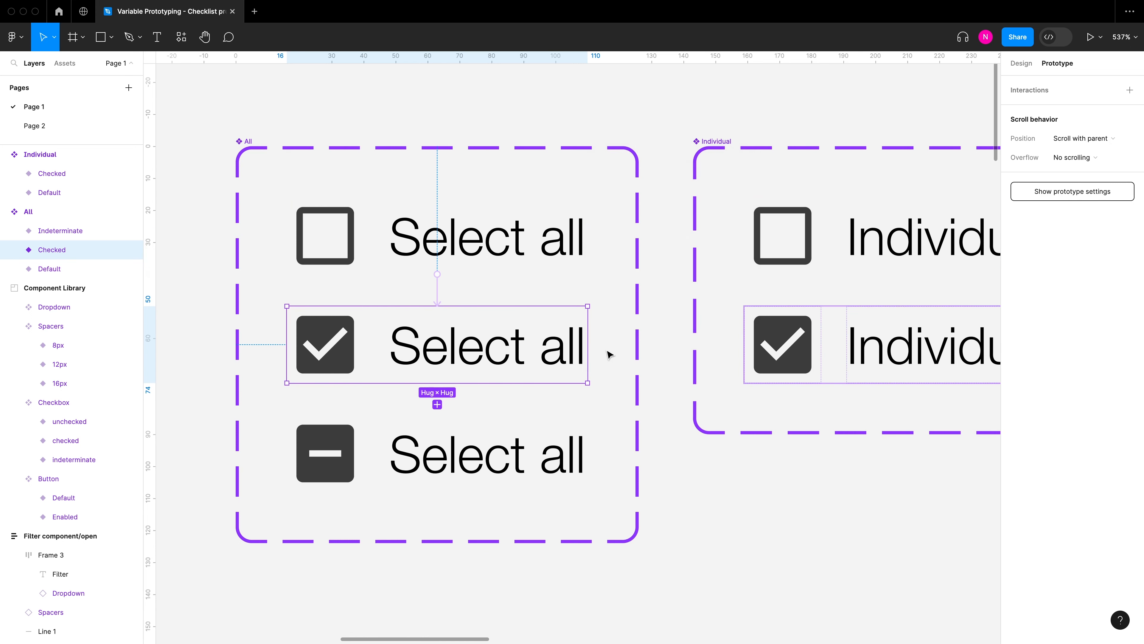
left_click_drag(587, 345, 520, 247)
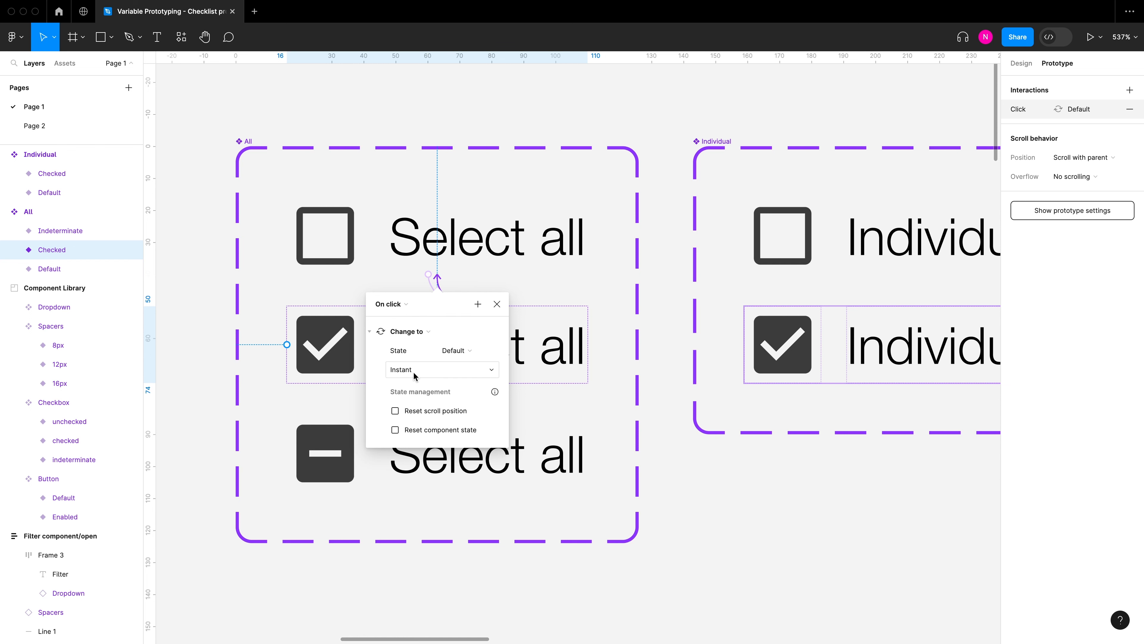
left_click(369, 331)
Add a Set variable action to the Checked variant's click interaction that sets Count to 0, and collapse it
left_click(478, 303)
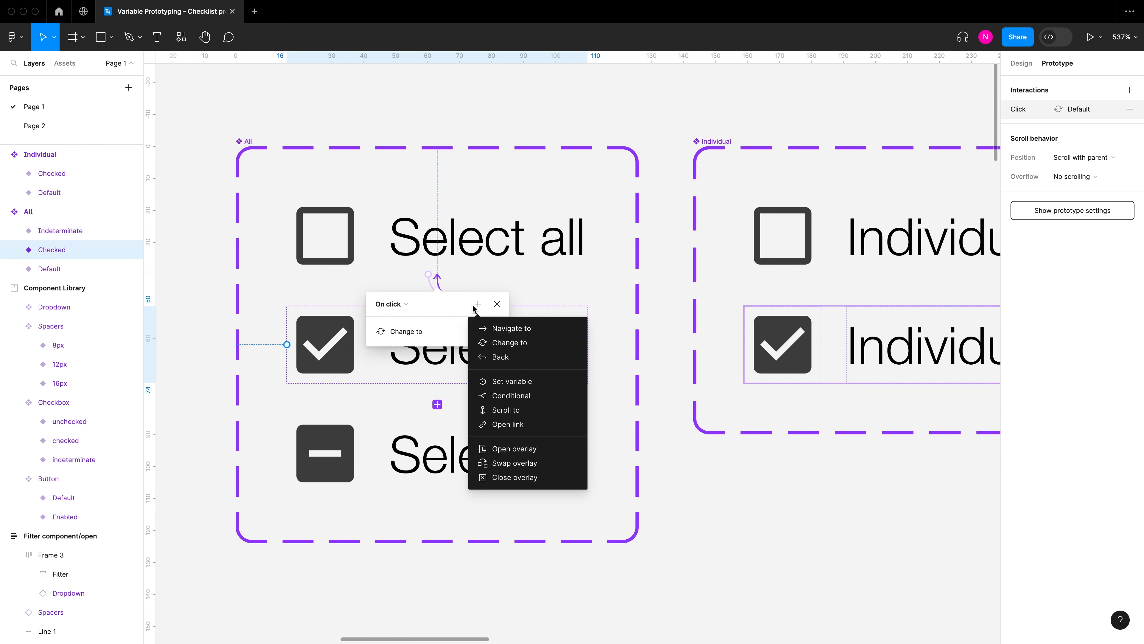
left_click_drag(439, 304, 674, 203)
left_click(715, 192)
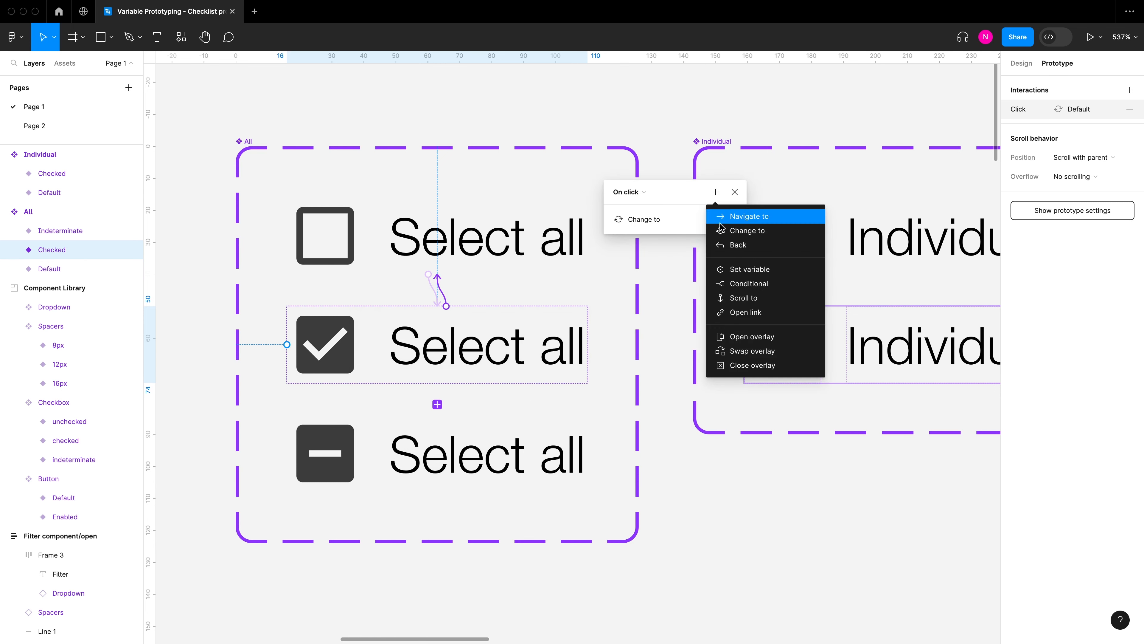
left_click(733, 269)
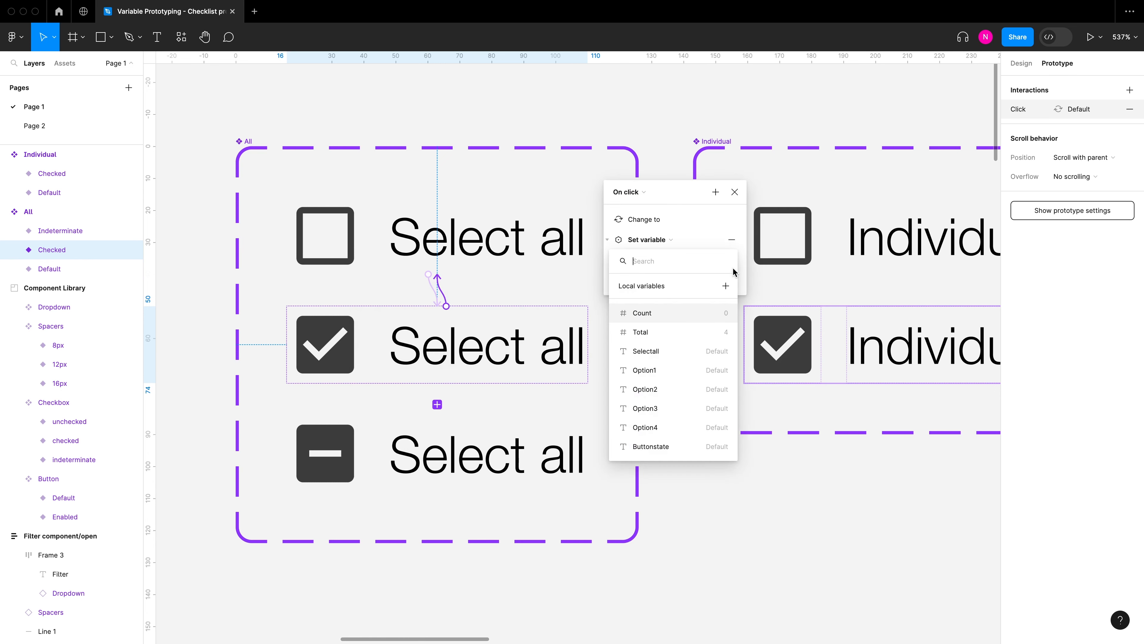
left_click(674, 315)
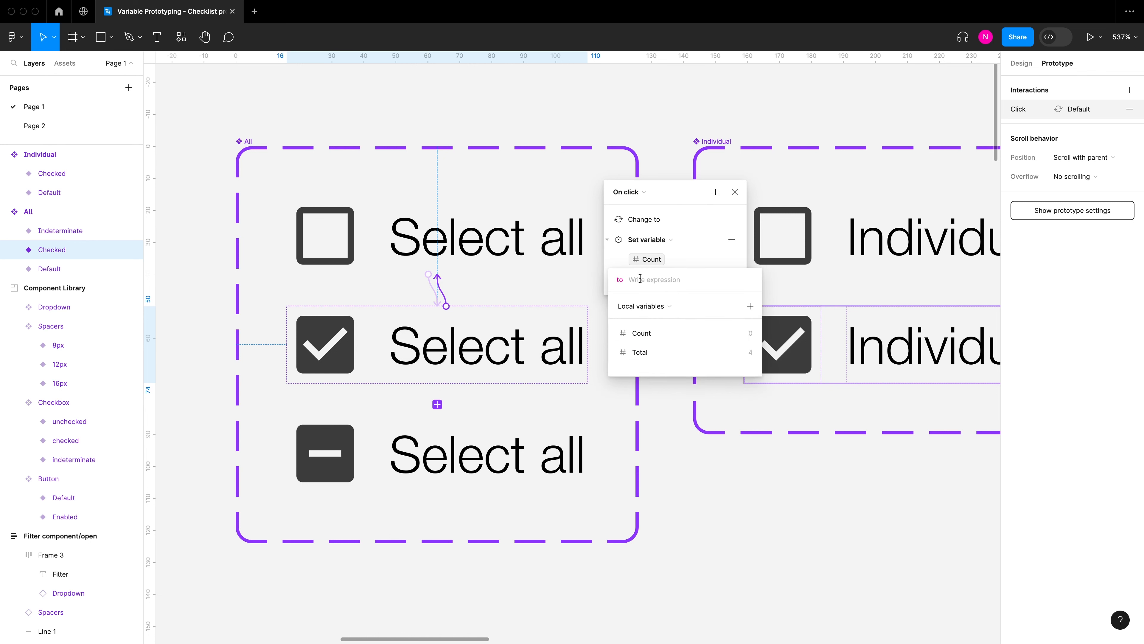
type("0")
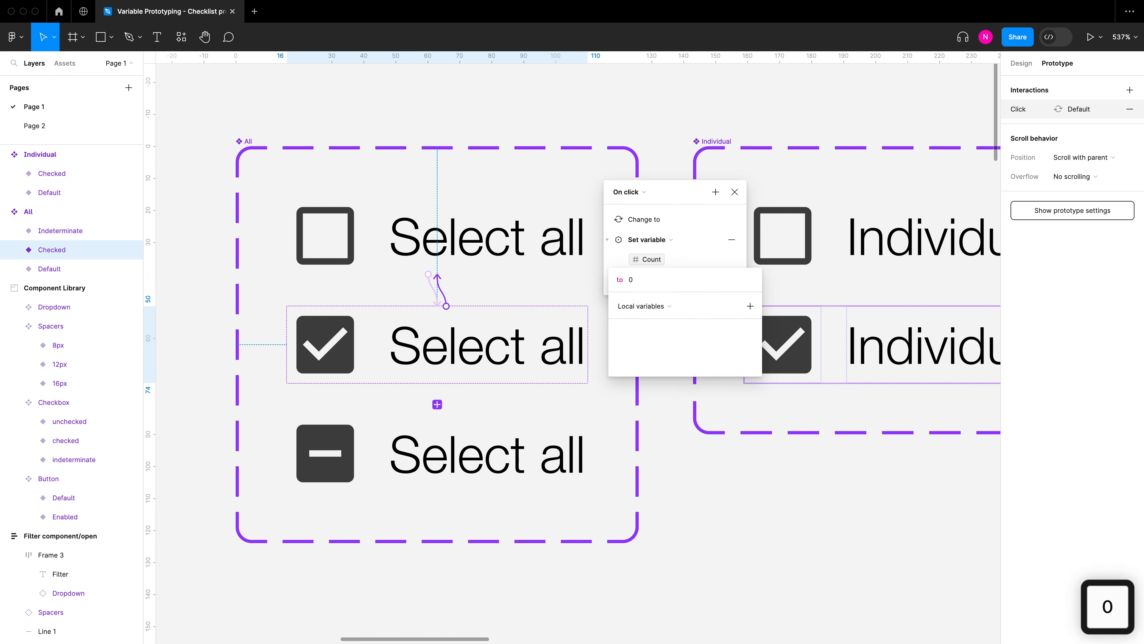
key("Return")
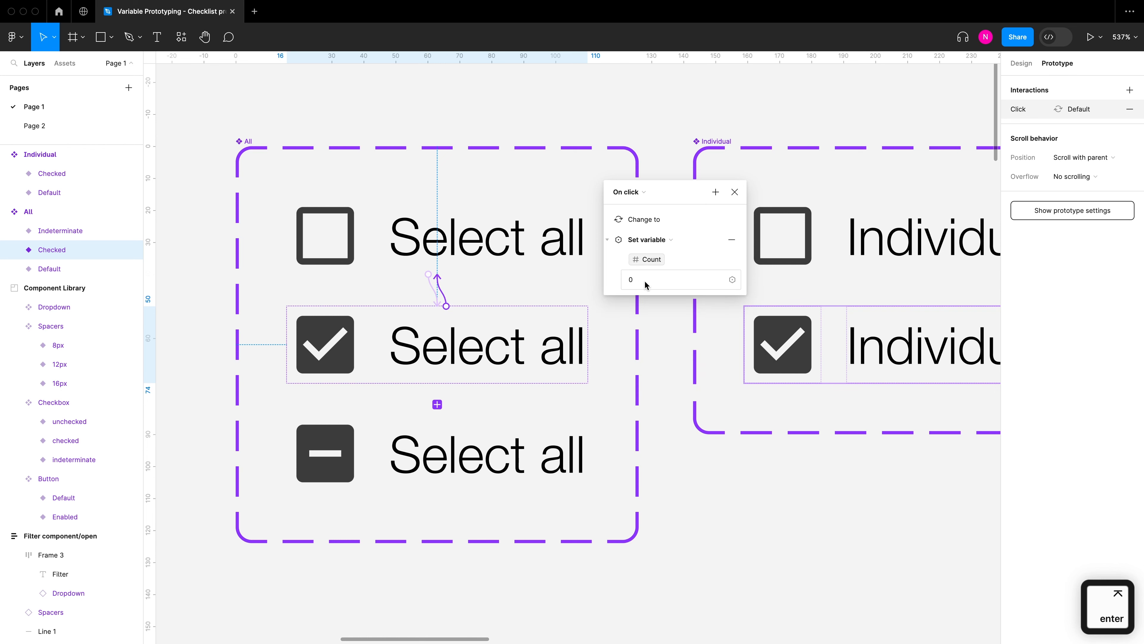
left_click(607, 241)
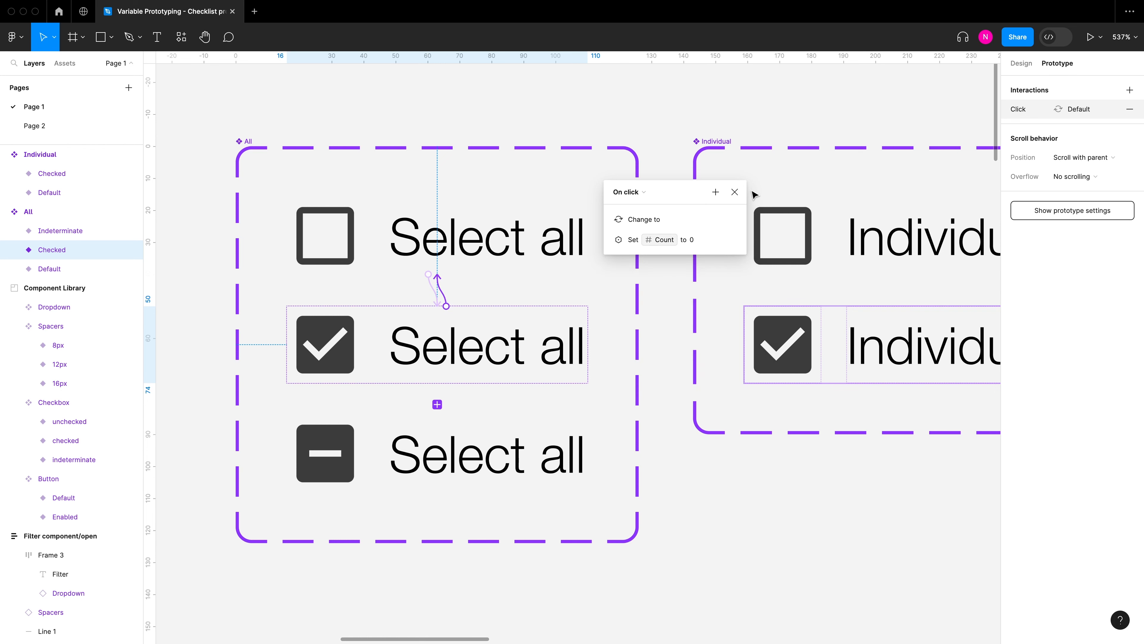
Add a Set variable action to the Checked variant's click interaction that sets Option1 to "Default"
left_click(716, 191)
left_click(734, 273)
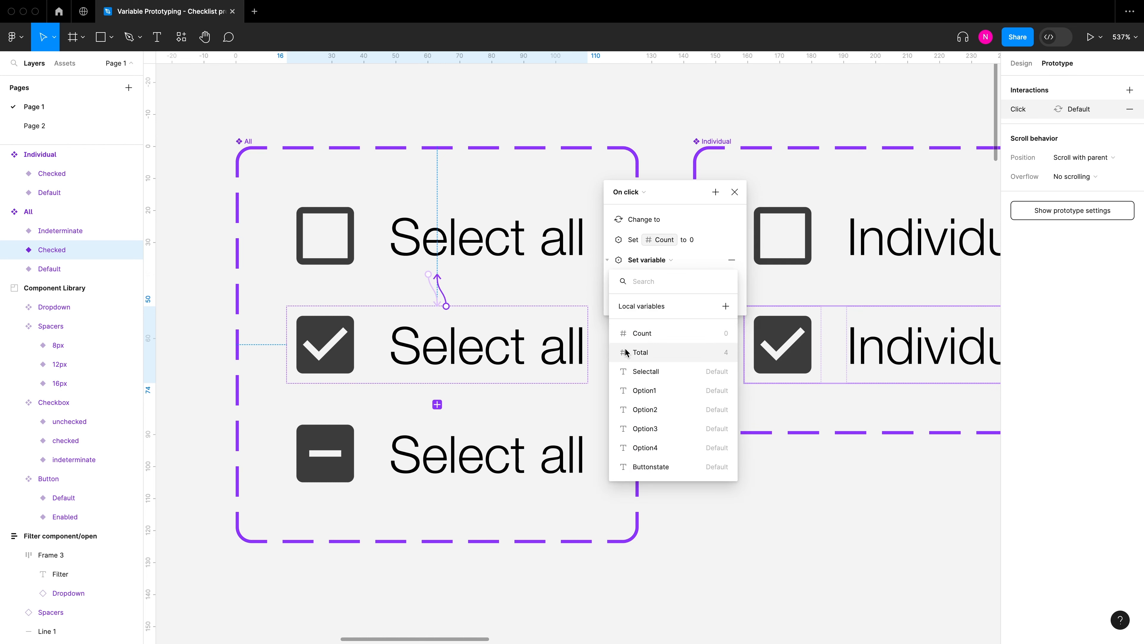
left_click(664, 389)
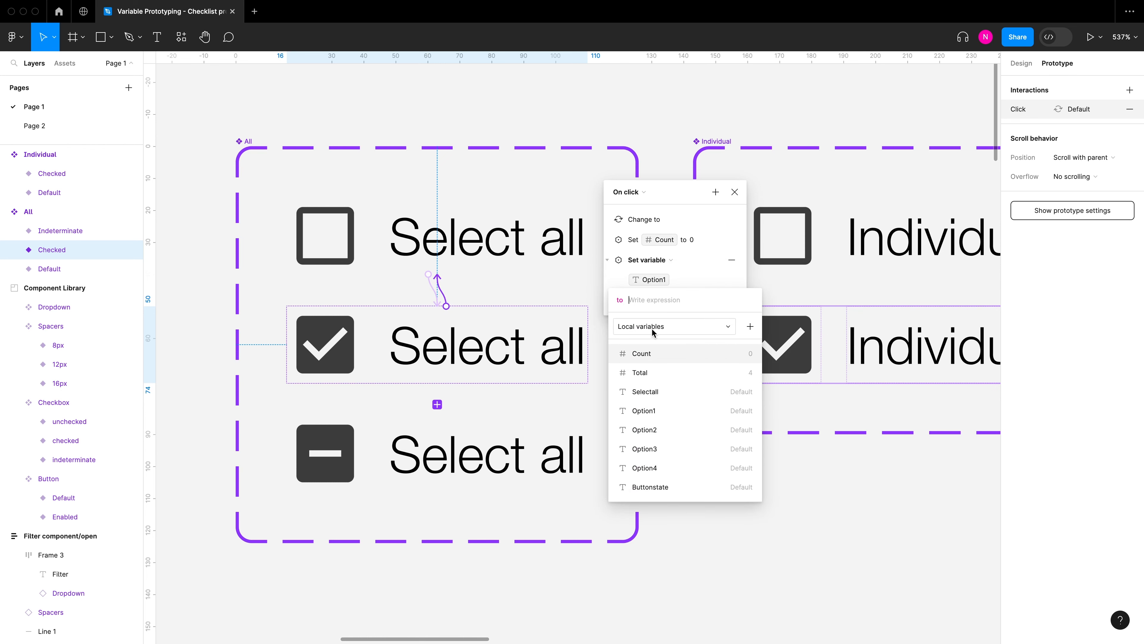
type("\"Defaul")
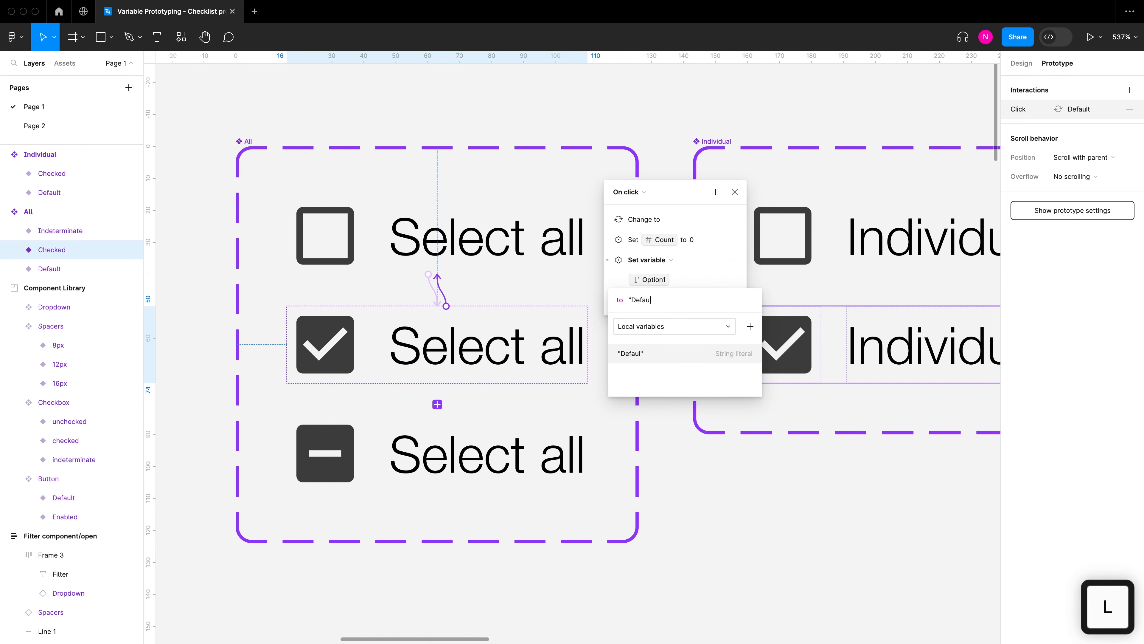
type("t")
key("Return")
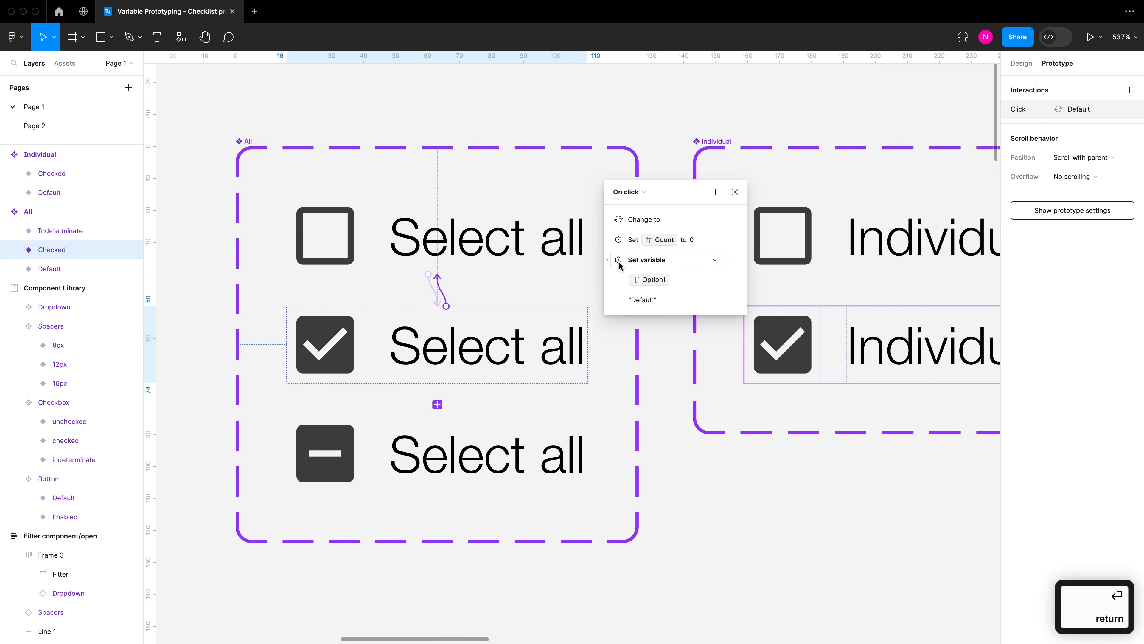
Add a Set variable action to the Checked variant's click interaction that sets Option2 to "Default"
left_click(715, 192)
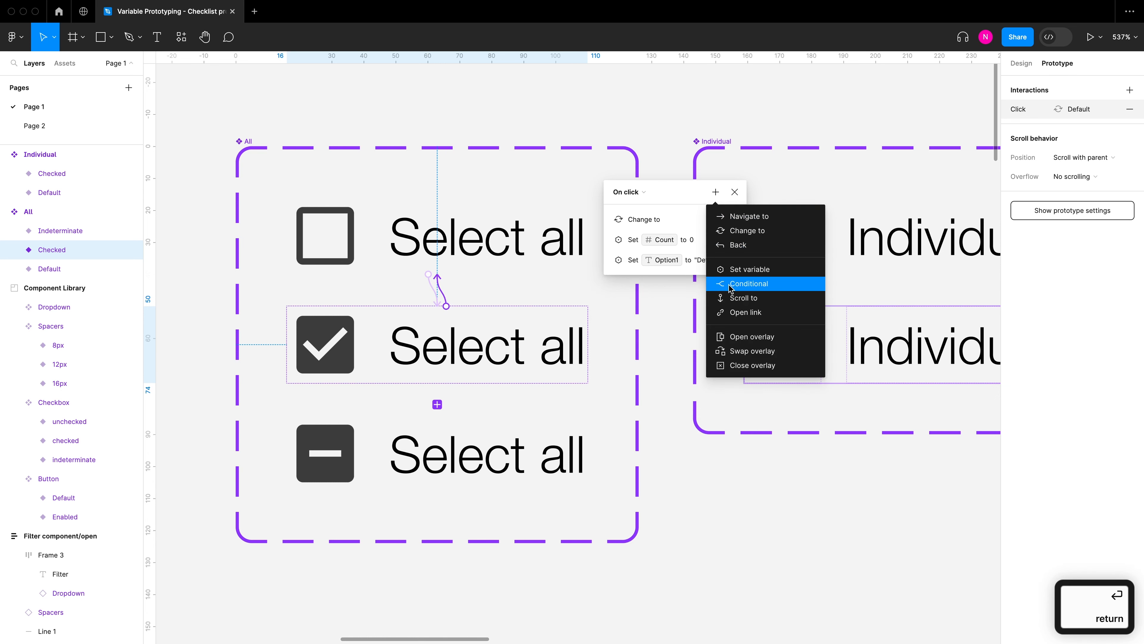
left_click(739, 273)
left_click(672, 429)
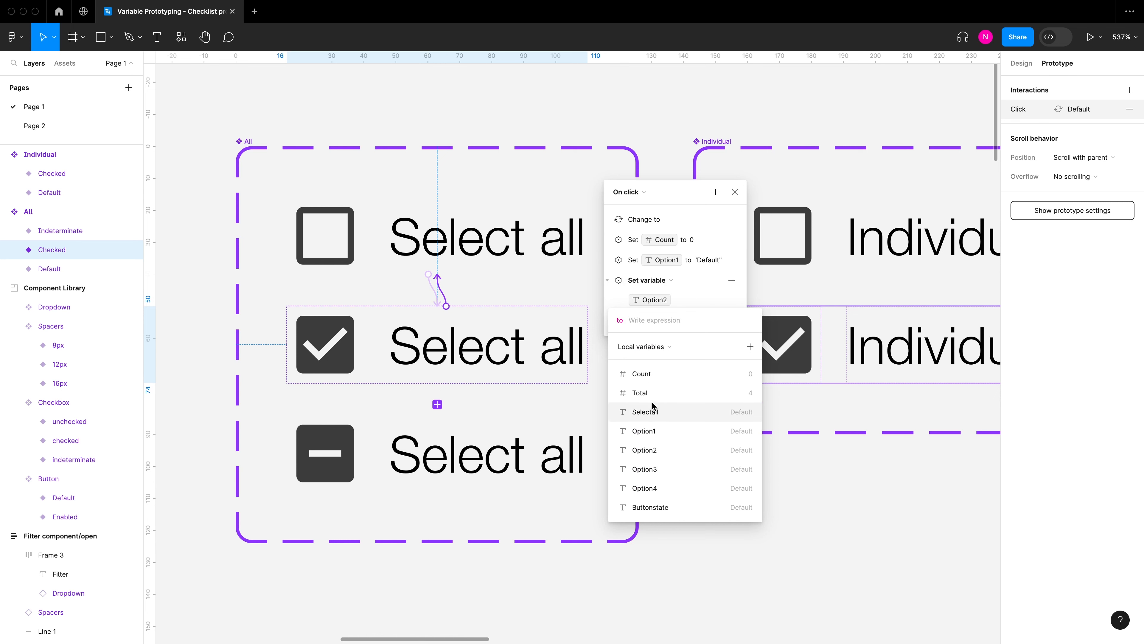
type("\"Default")
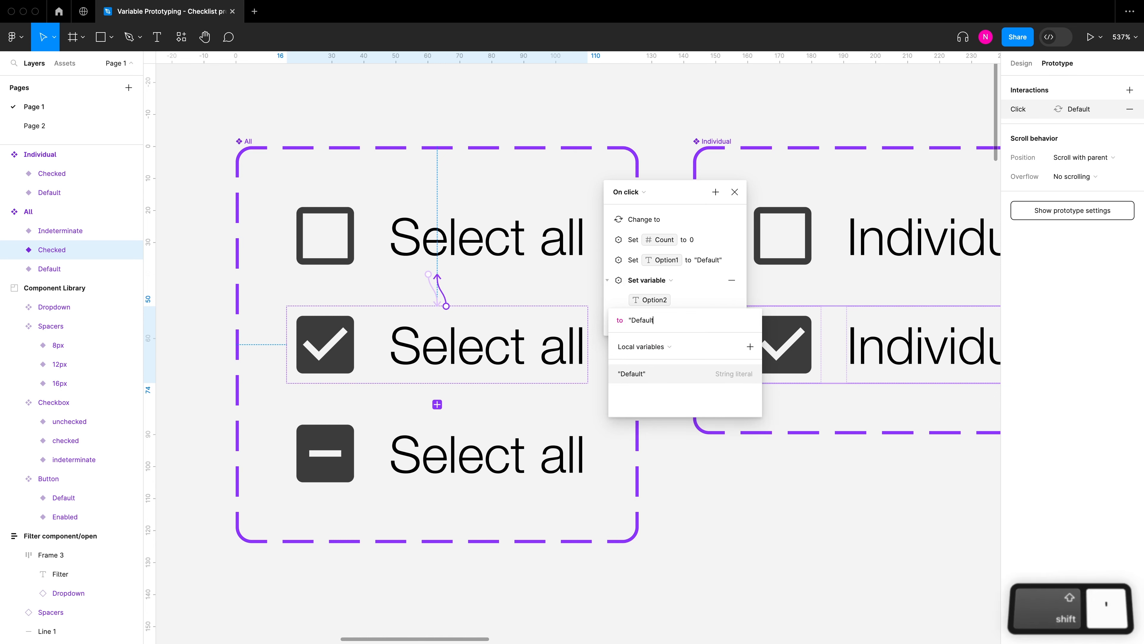
key("Return")
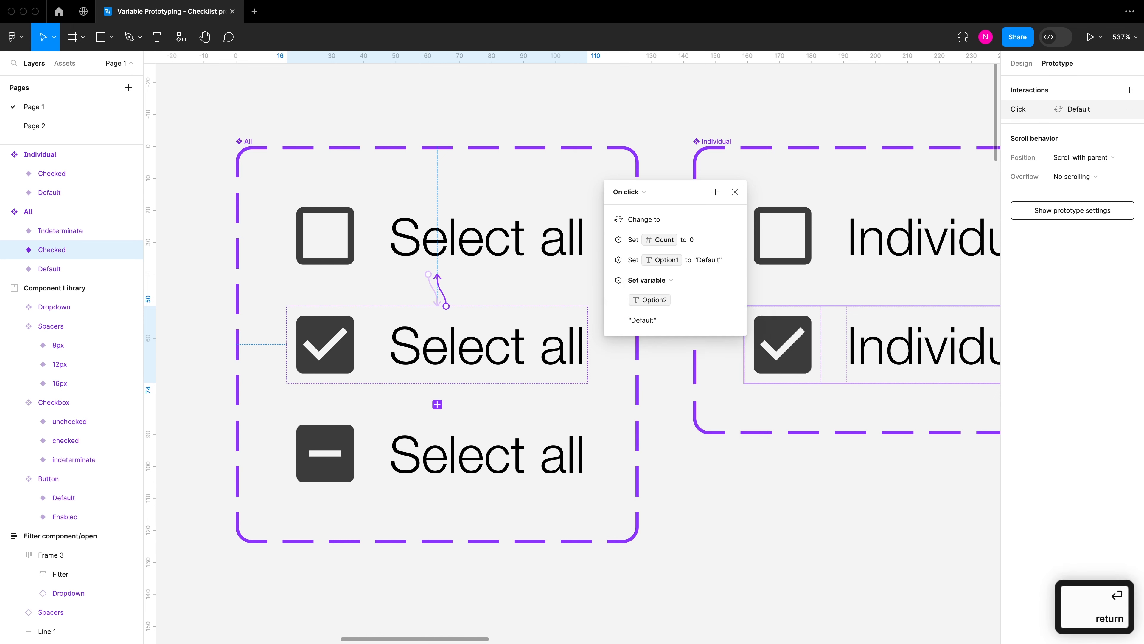
Add another empty Set variable action below the Option2 action in the Checked variant's click interaction
left_click(715, 191)
left_click(744, 270)
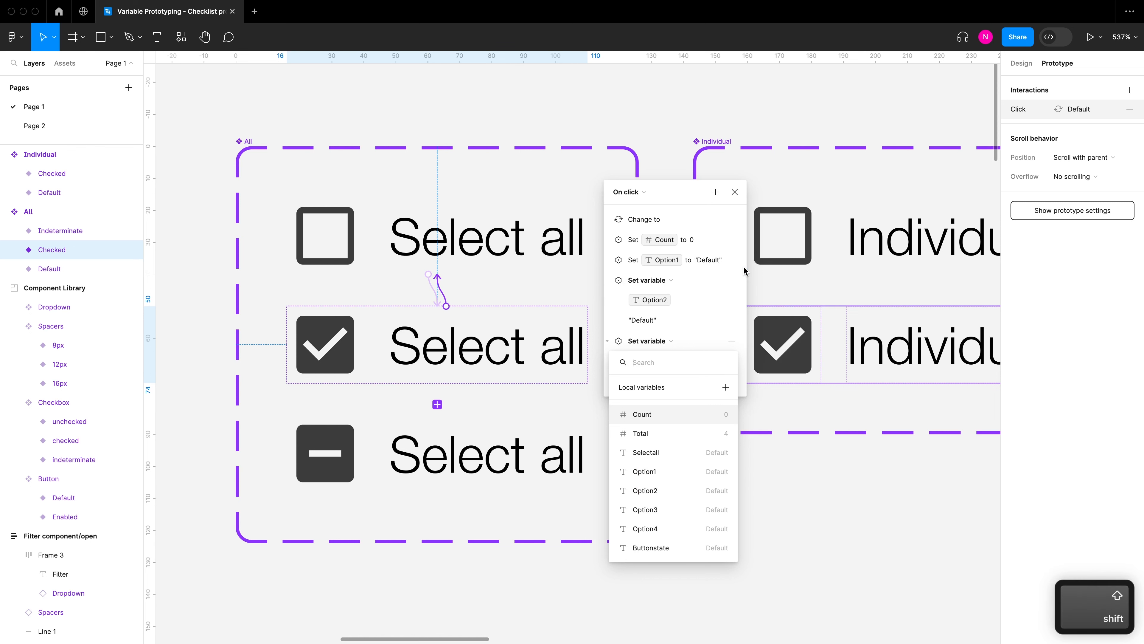
type("\"Default")
key("Return")
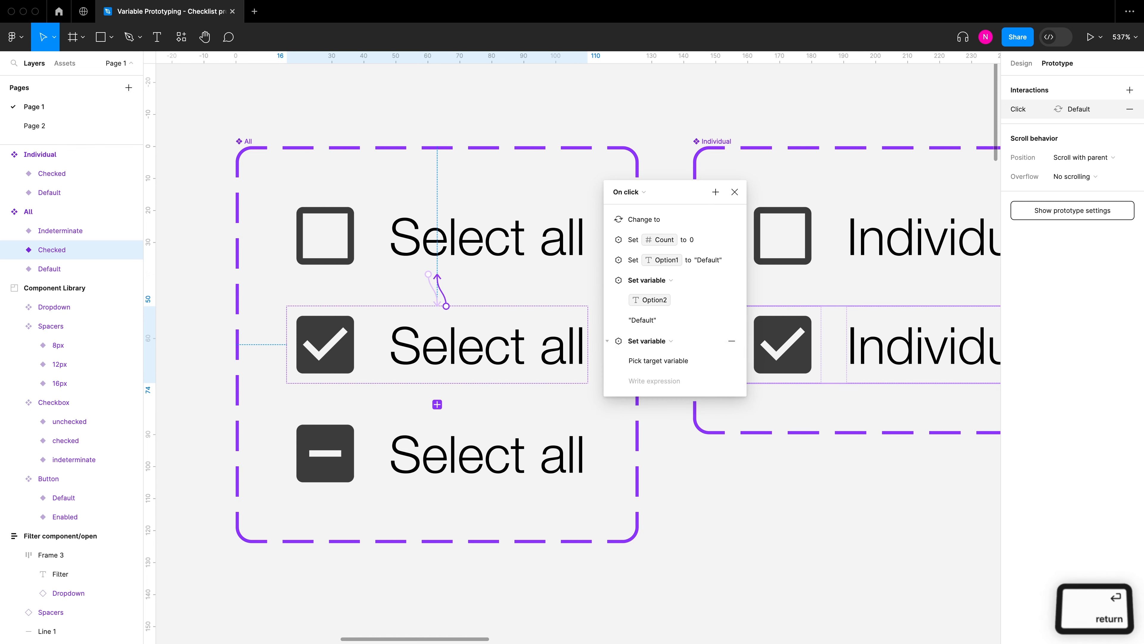
left_click(676, 364)
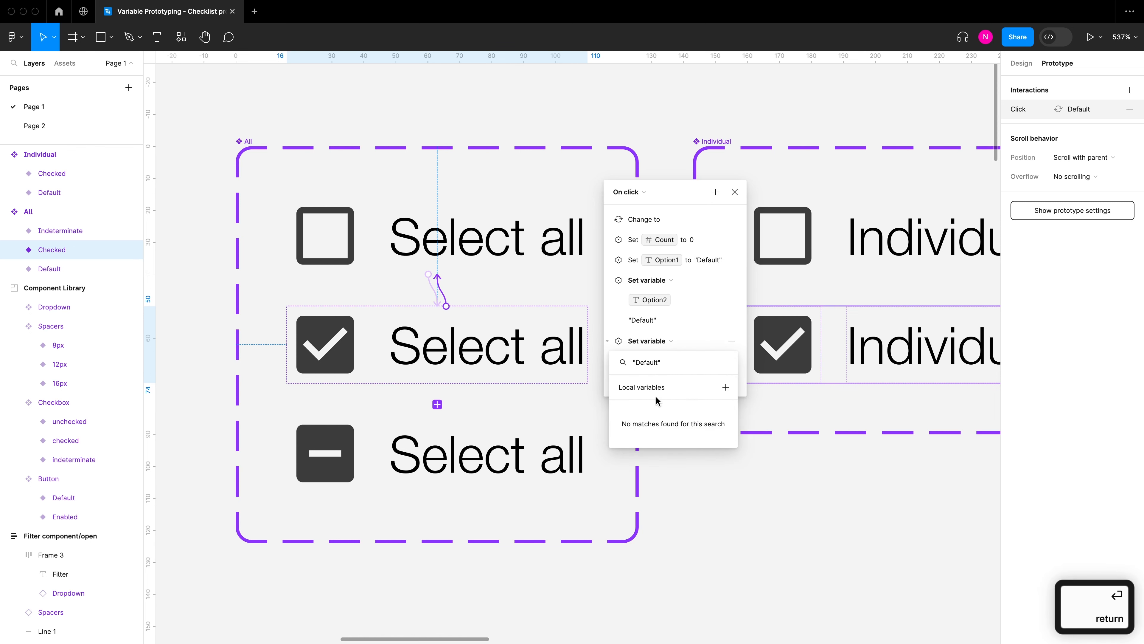
left_click(682, 336)
left_click(675, 364)
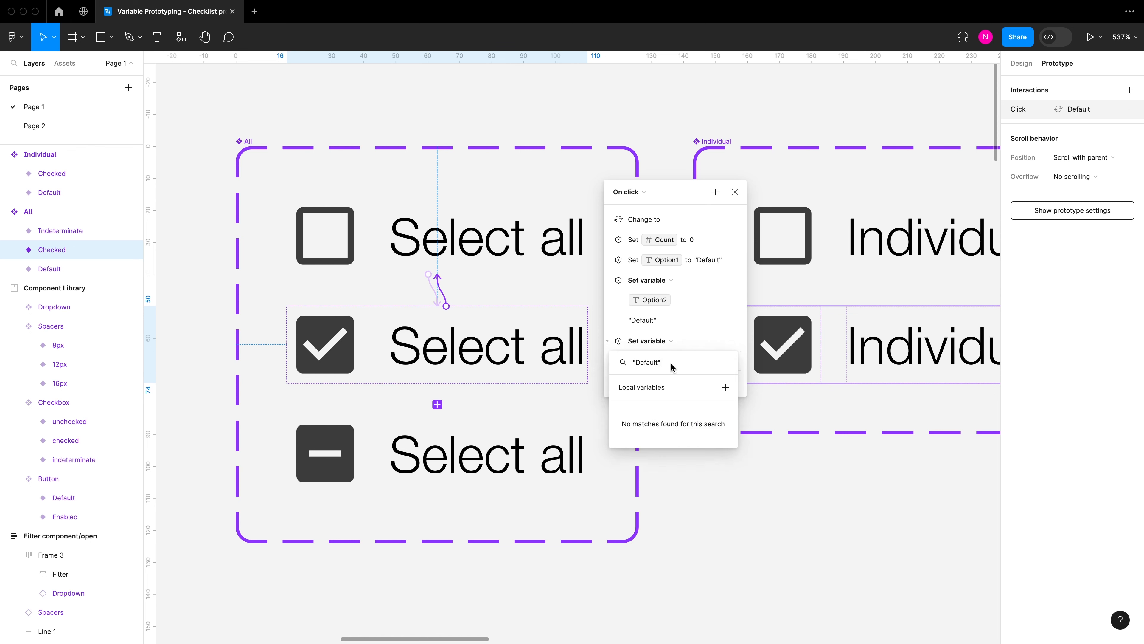
left_click(725, 387)
left_click(684, 388)
key("super+a")
key("BackSpace")
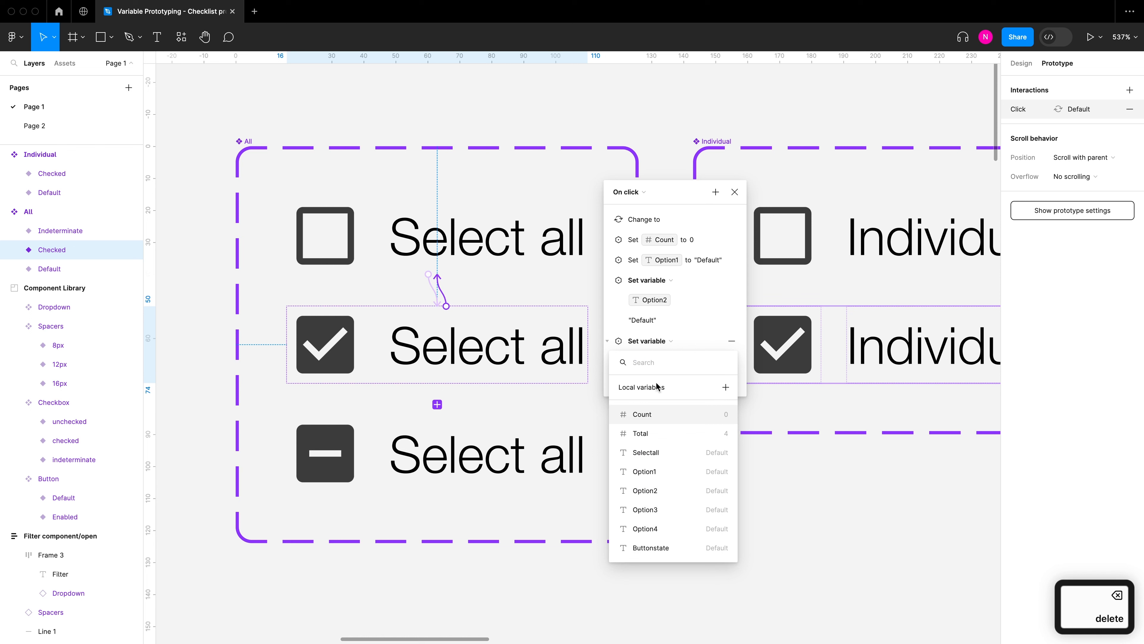
Target Option3 in the empty Set variable action and set it to "Default"
left_click(664, 511)
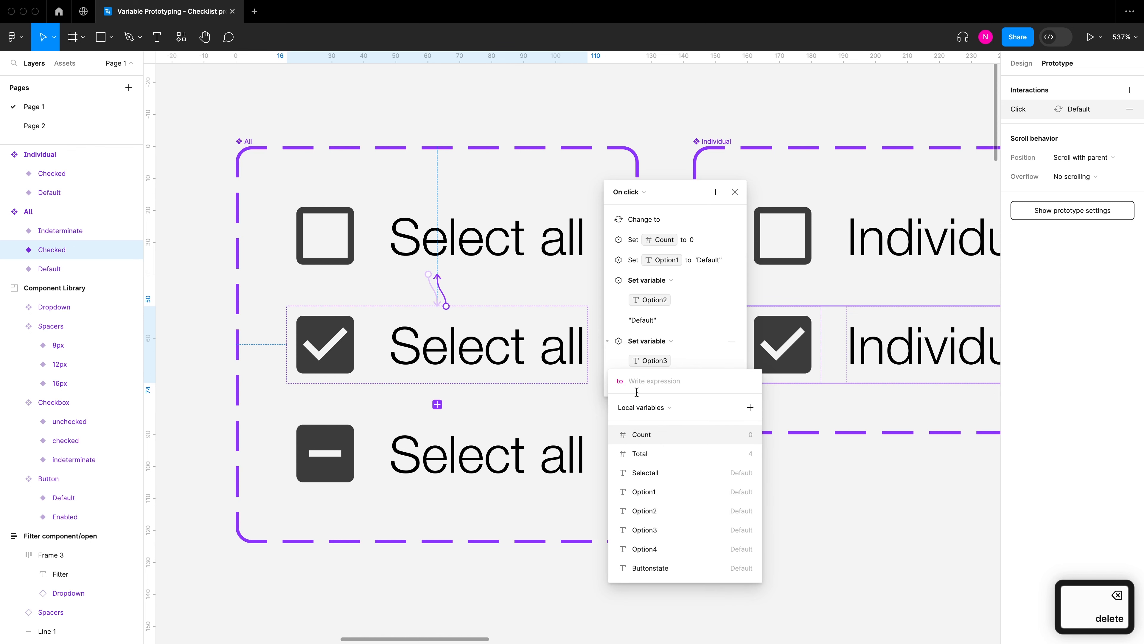
type("\"Default")
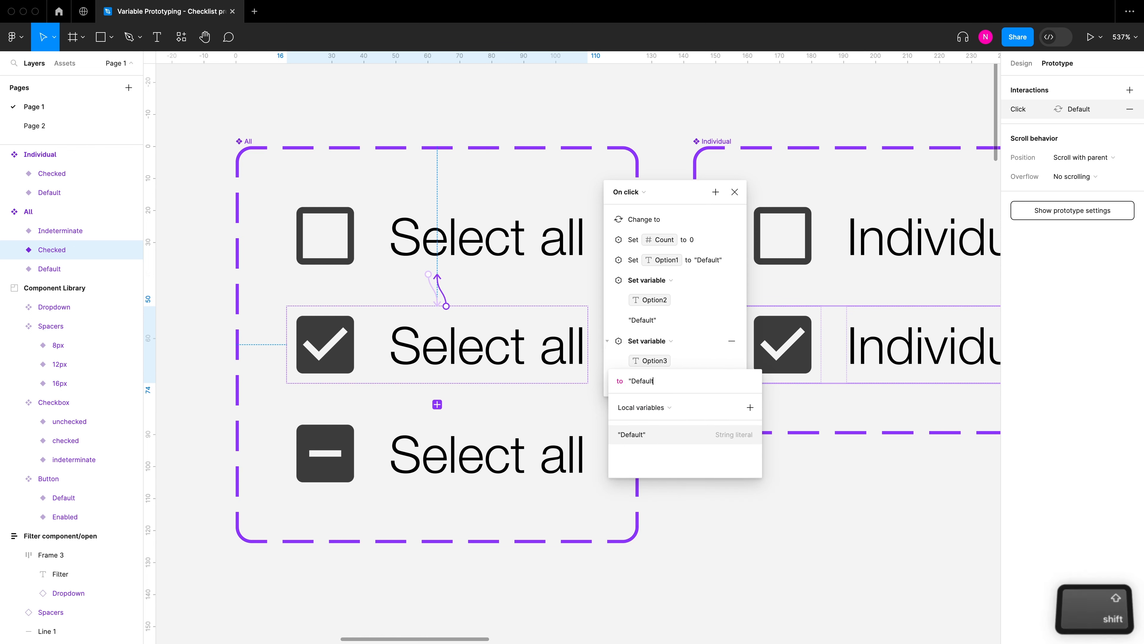
key("Return")
Add a Set variable action to the Checked variant's click interaction that sets Option4 to "Default"
left_click(716, 192)
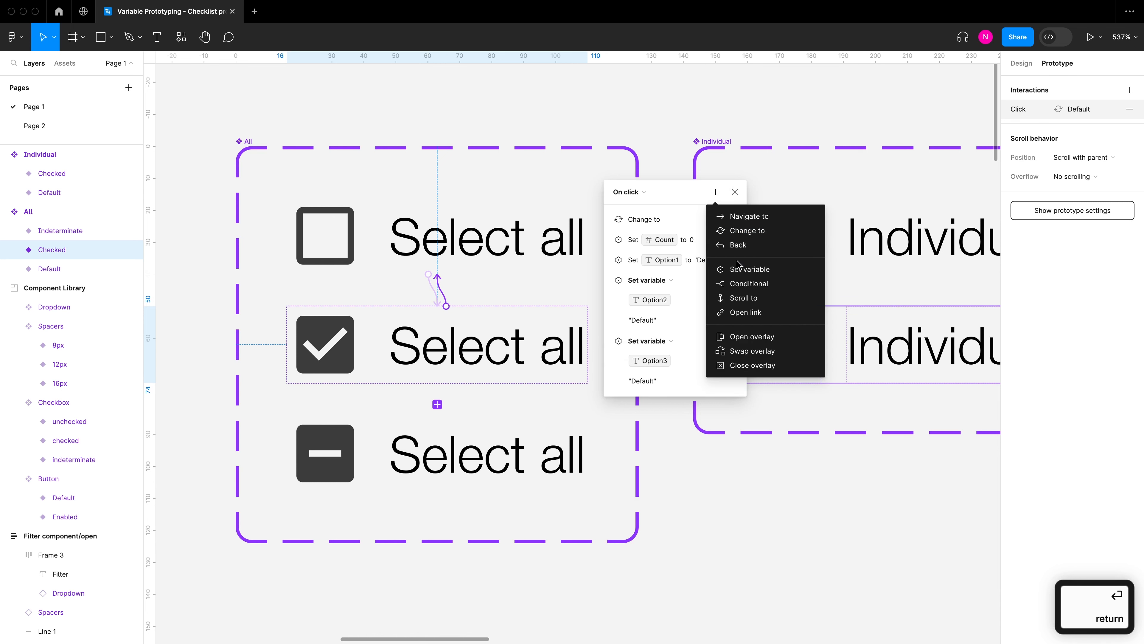
left_click(750, 269)
left_click(645, 589)
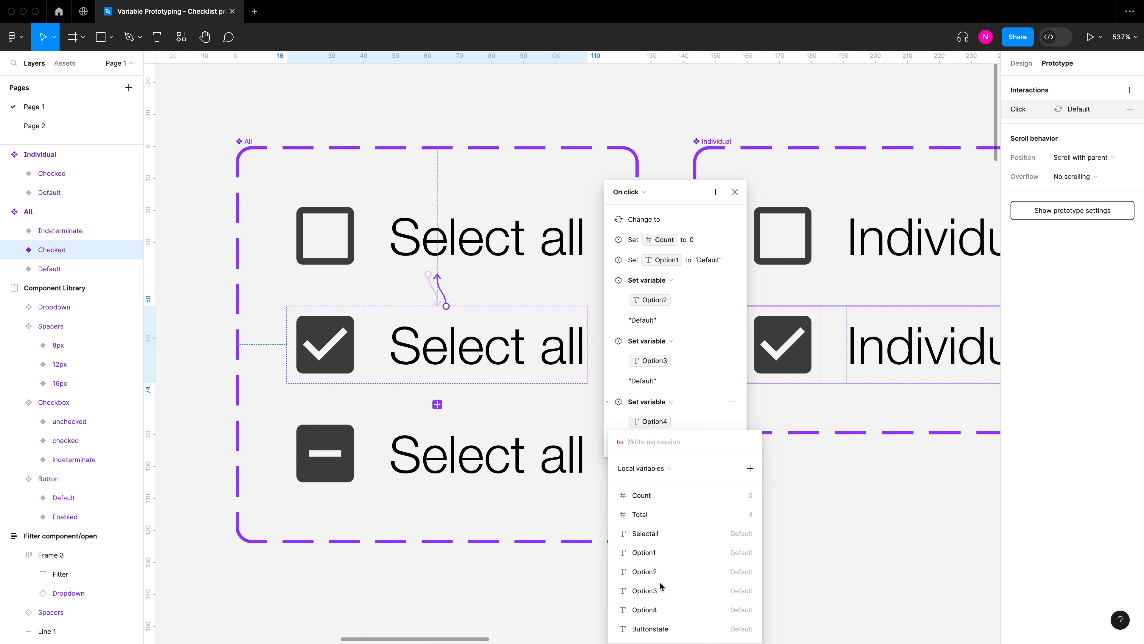
type("\"Default\"")
key("Return")
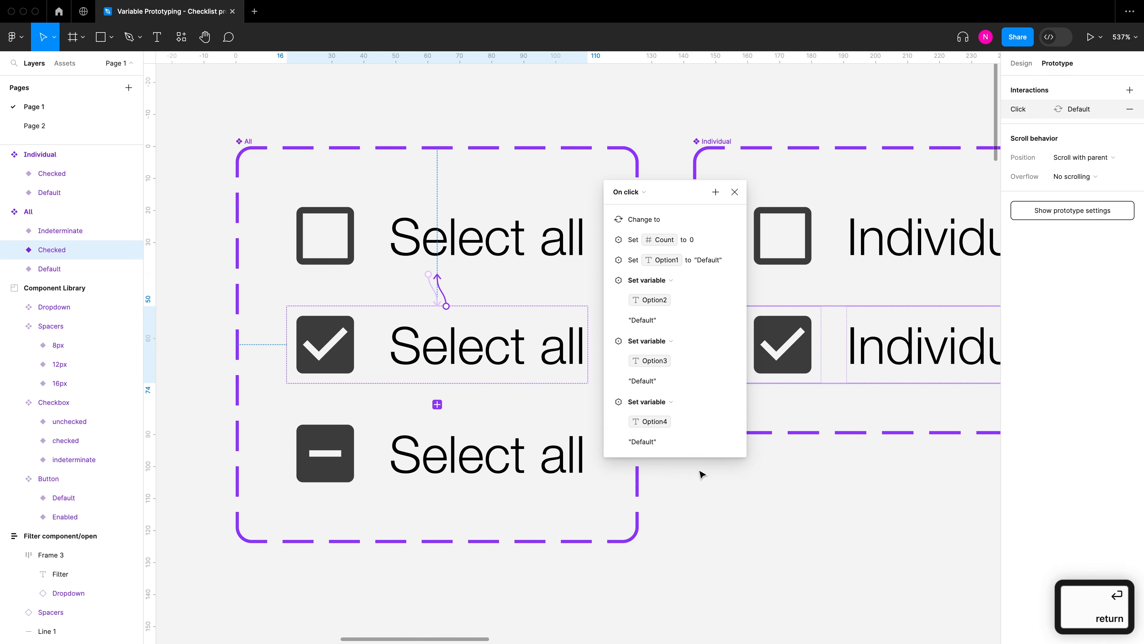
Add another Set variable action without a target, and collapse the Option2, Option3 and Option4 actions
left_click(716, 192)
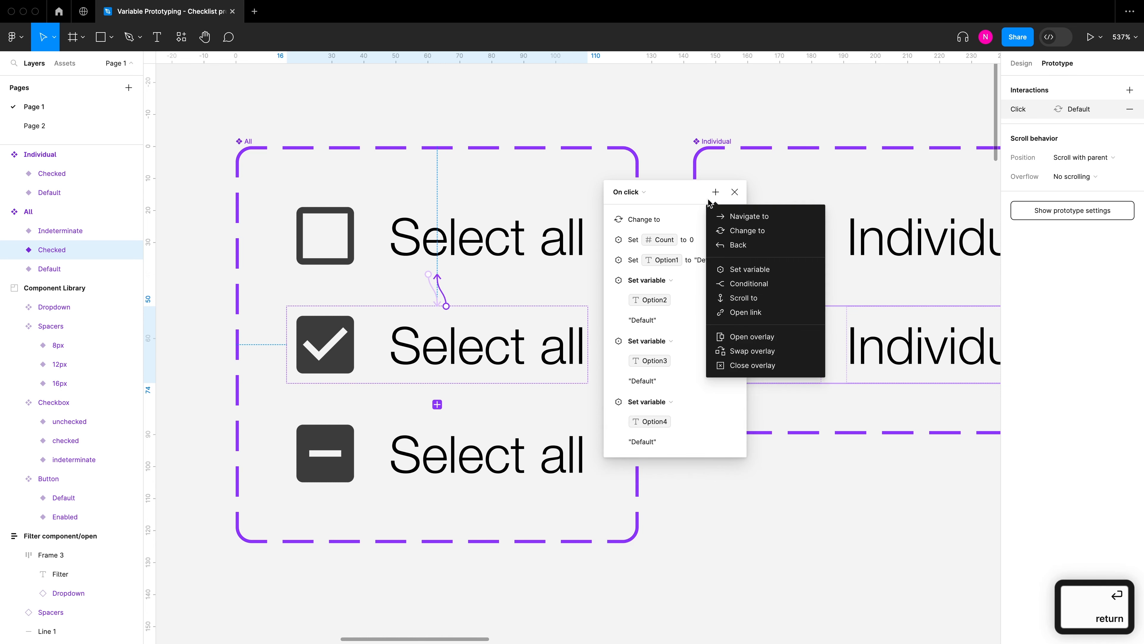
left_click(751, 269)
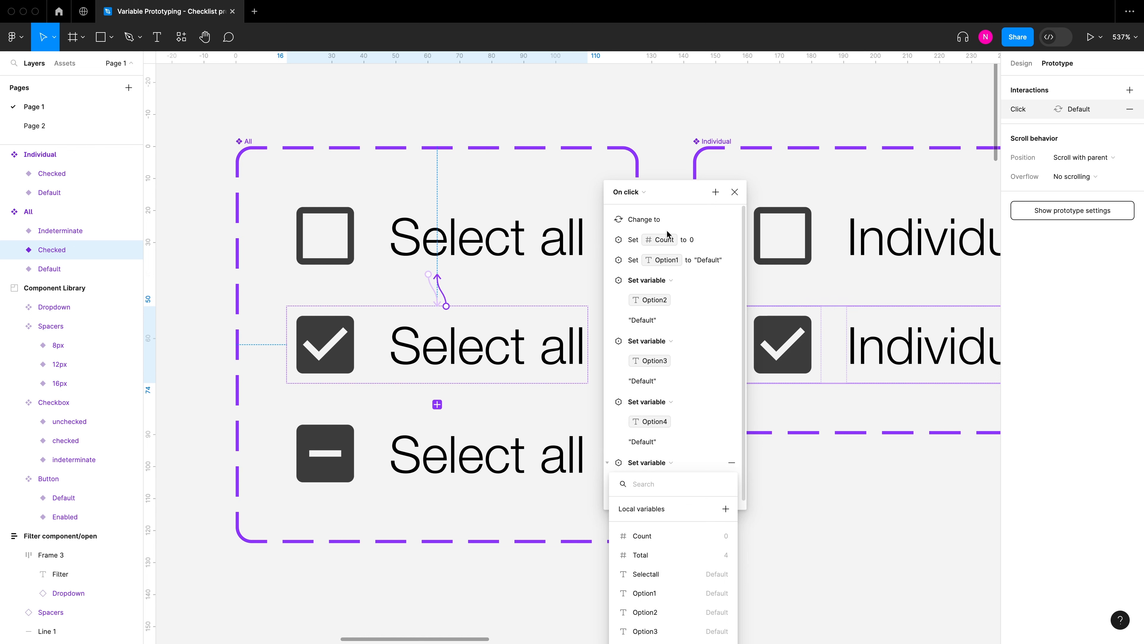
key("Escape")
left_click(608, 281)
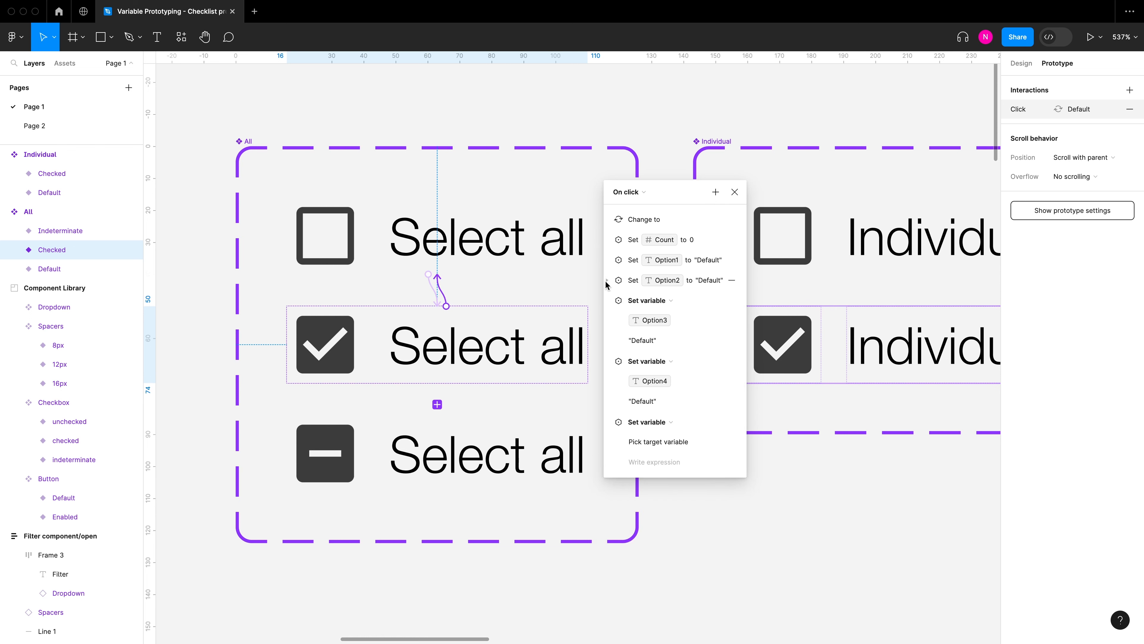
left_click(608, 301)
left_click(608, 322)
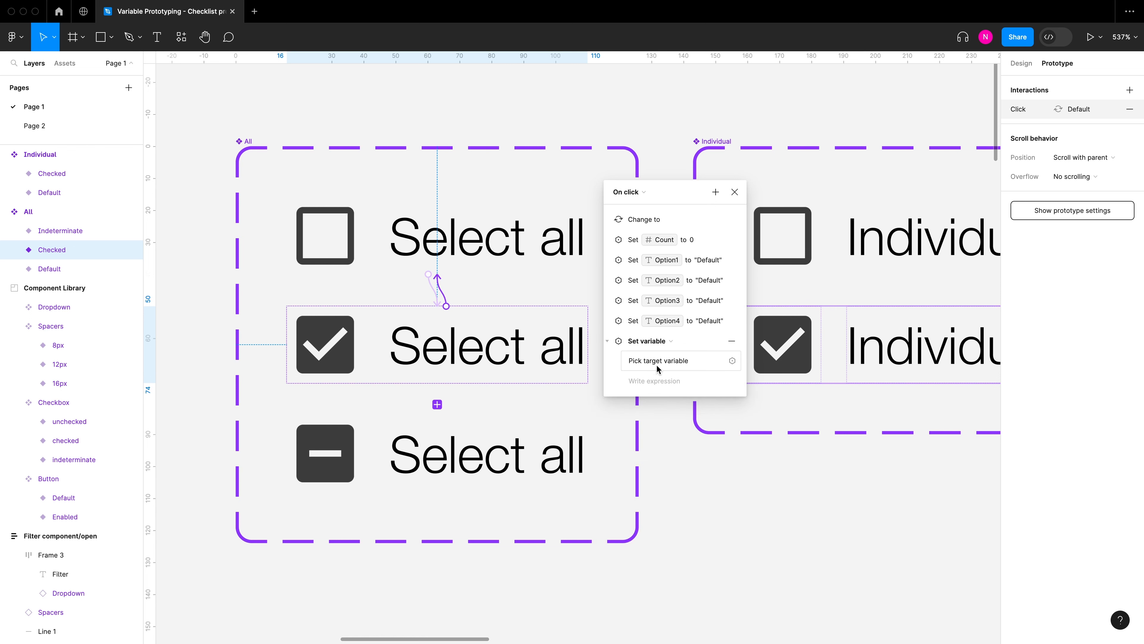
Target Buttonstate in the empty Set variable action, set it to "Default", and close the Checked variant's interaction details
left_click(659, 378)
left_click(663, 552)
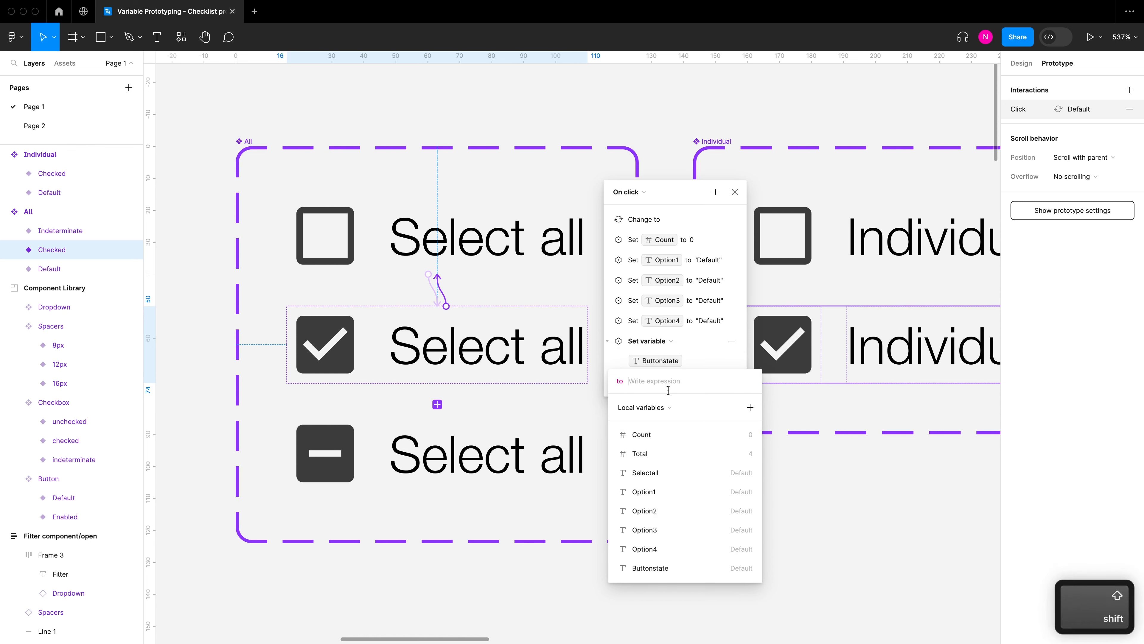
type("\"default")
key("BackSpace")
key("BackSpace")
key("BackSpace")
key("BackSpace")
key("BackSpace")
key("BackSpace")
key("BackSpace")
type("De")
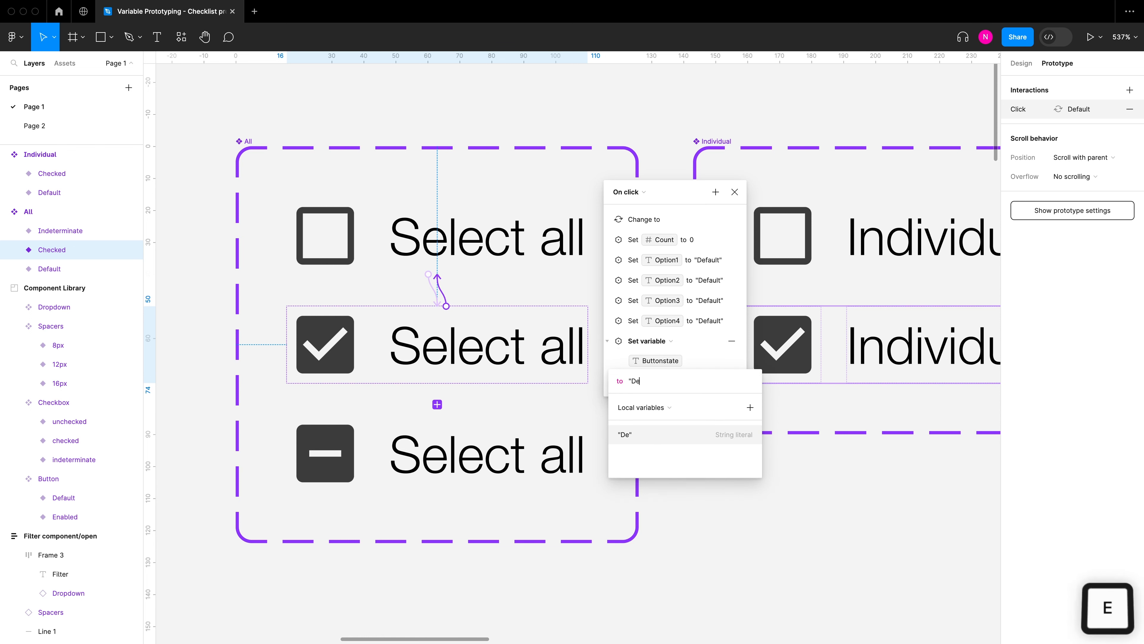
type("fault")
key("Return")
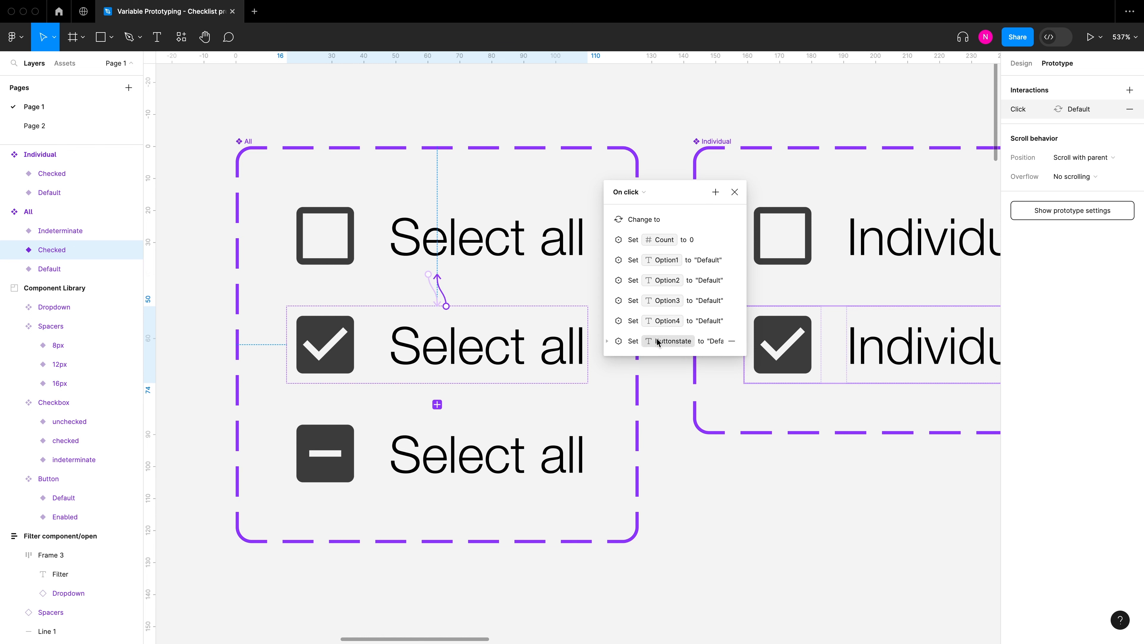
left_click(735, 192)
key("Escape")
Open an inline preview of the Filter component/open frame and place it beside the frame
scroll(280, 364, "down", 5)
scroll(378, 337, "right", 15)
scroll(799, 312, "up", 5)
left_click(461, 205)
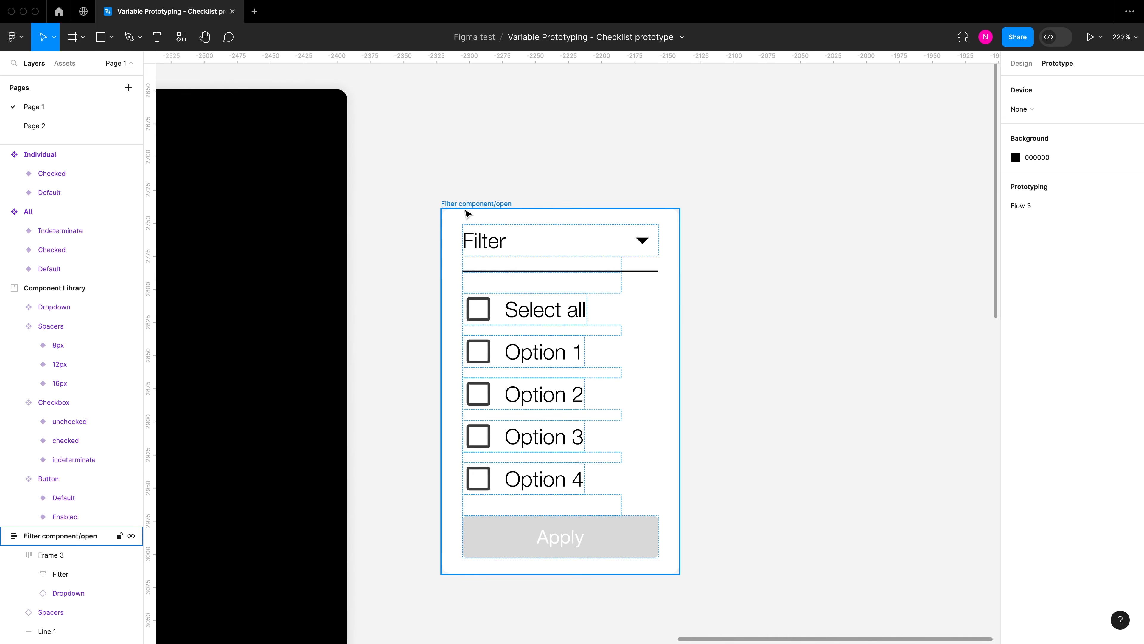
left_click(466, 204)
key("shift+space")
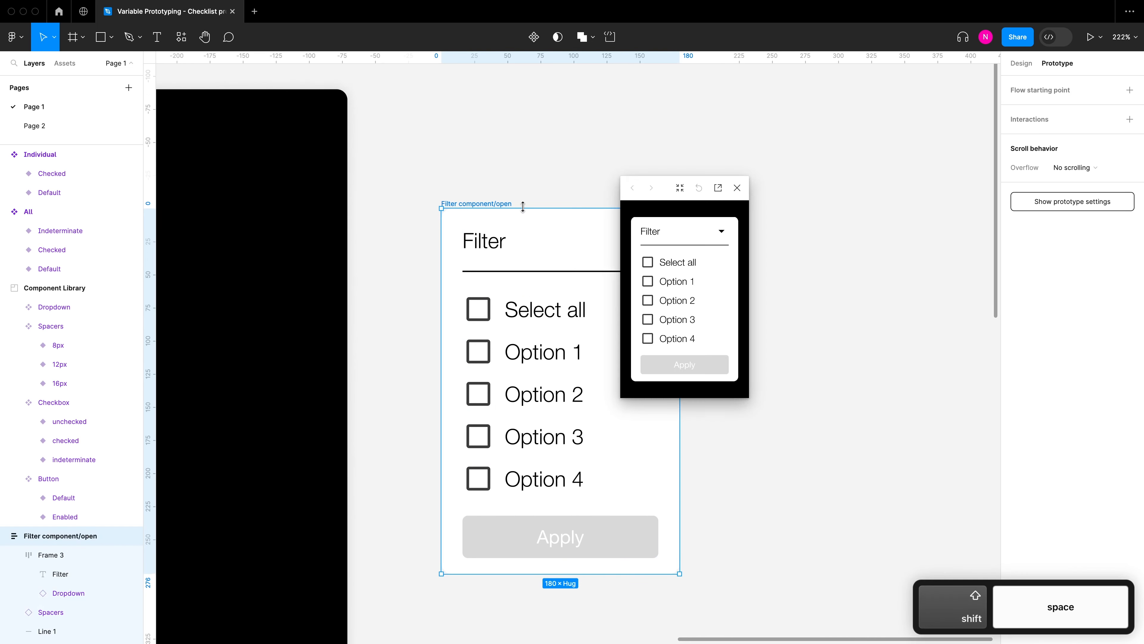
scroll(835, 219, "right", 5)
left_click_drag(664, 186, 656, 180)
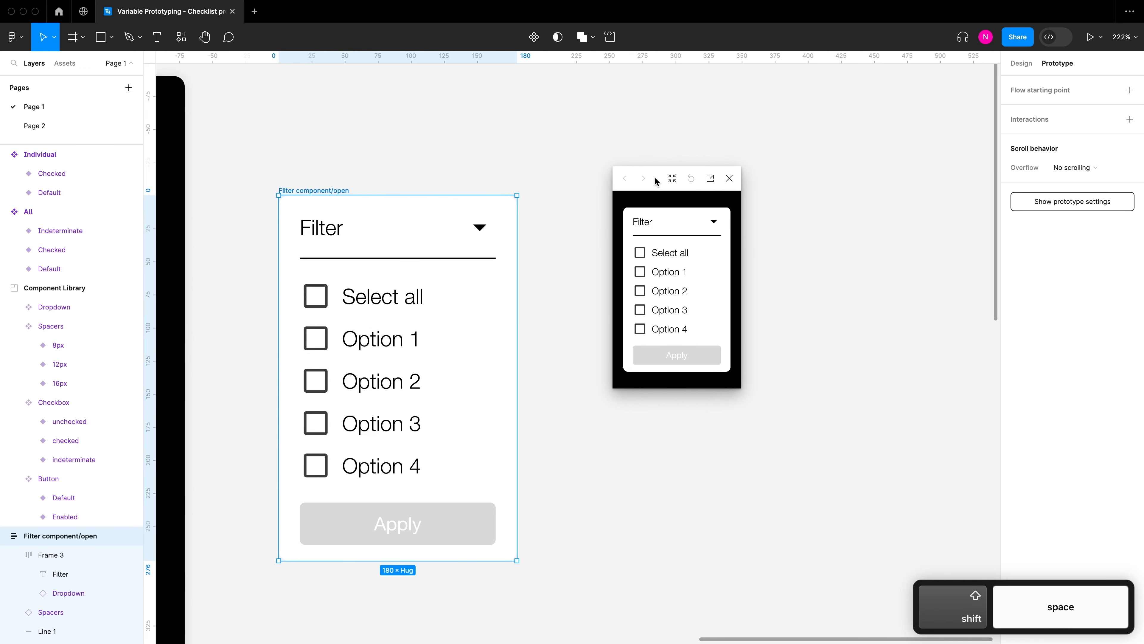
Test the preview by checking Option 1 through Option 4 one by one and toggling Select all
left_click(640, 272)
left_click(640, 291)
left_click(640, 310)
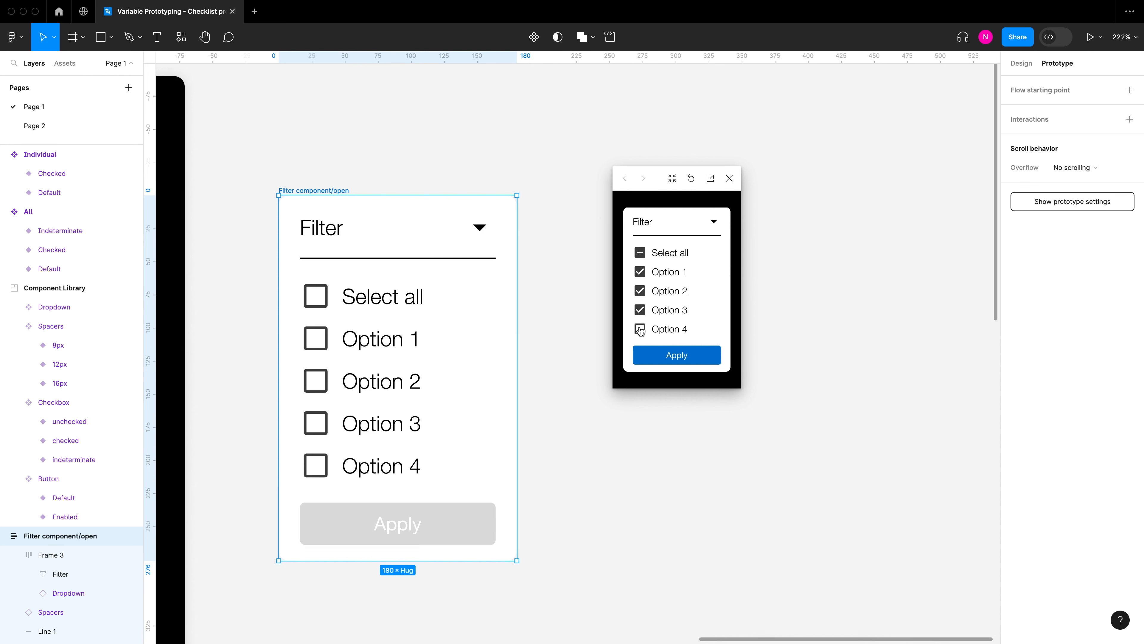
left_click(640, 329)
left_click(640, 253)
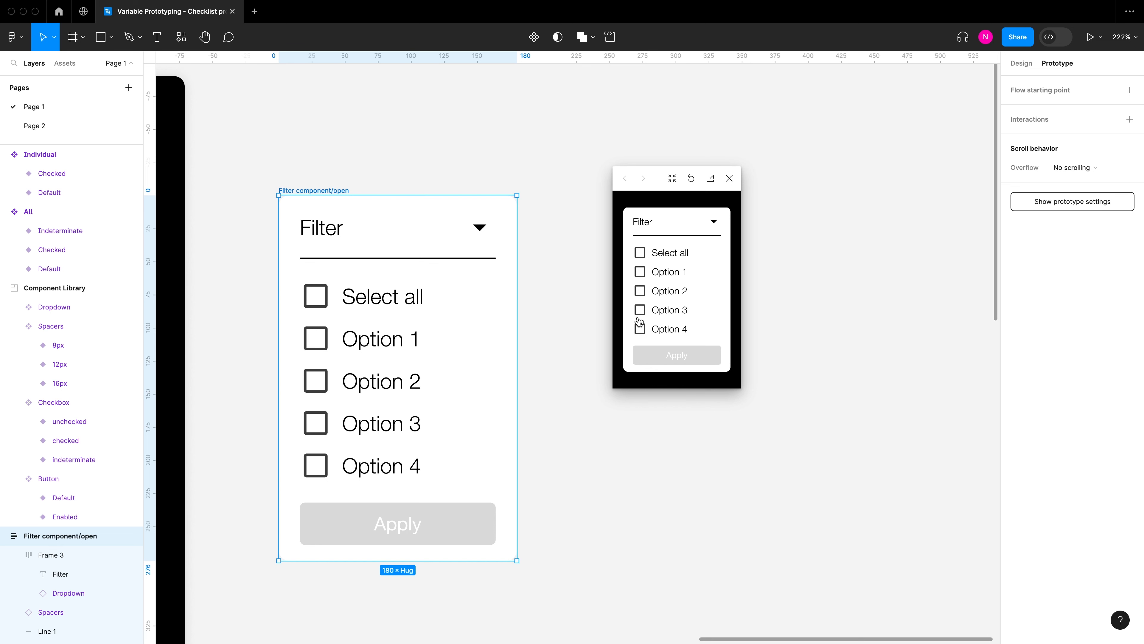
Test Select all in the preview, toggle Option 2 off, and close the preview
left_click(642, 257)
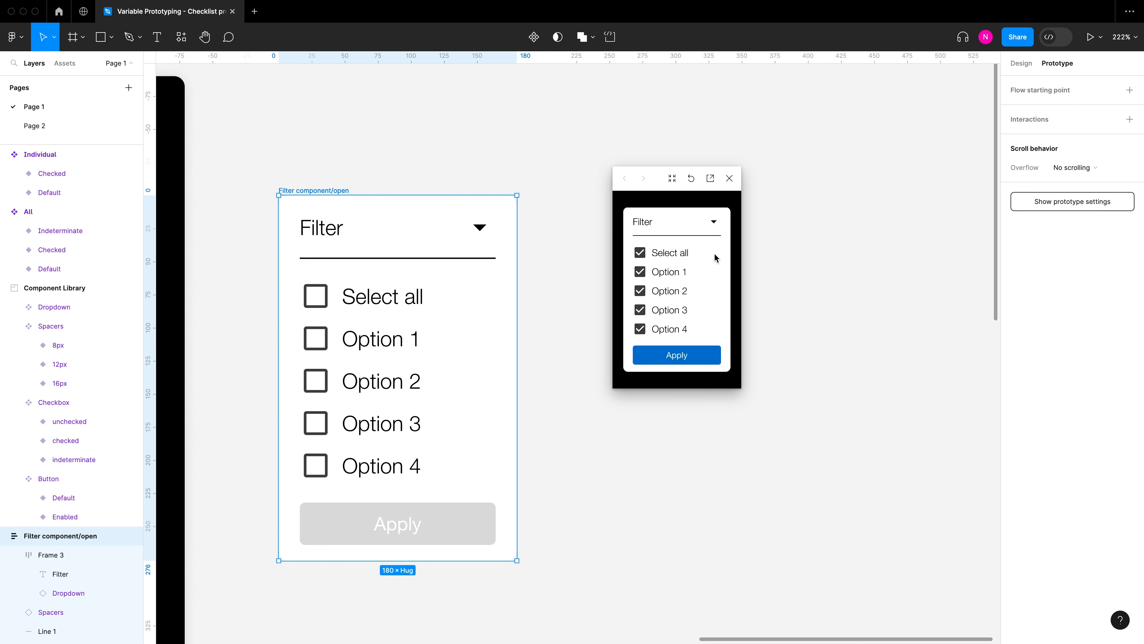
left_click(639, 294)
key("super")
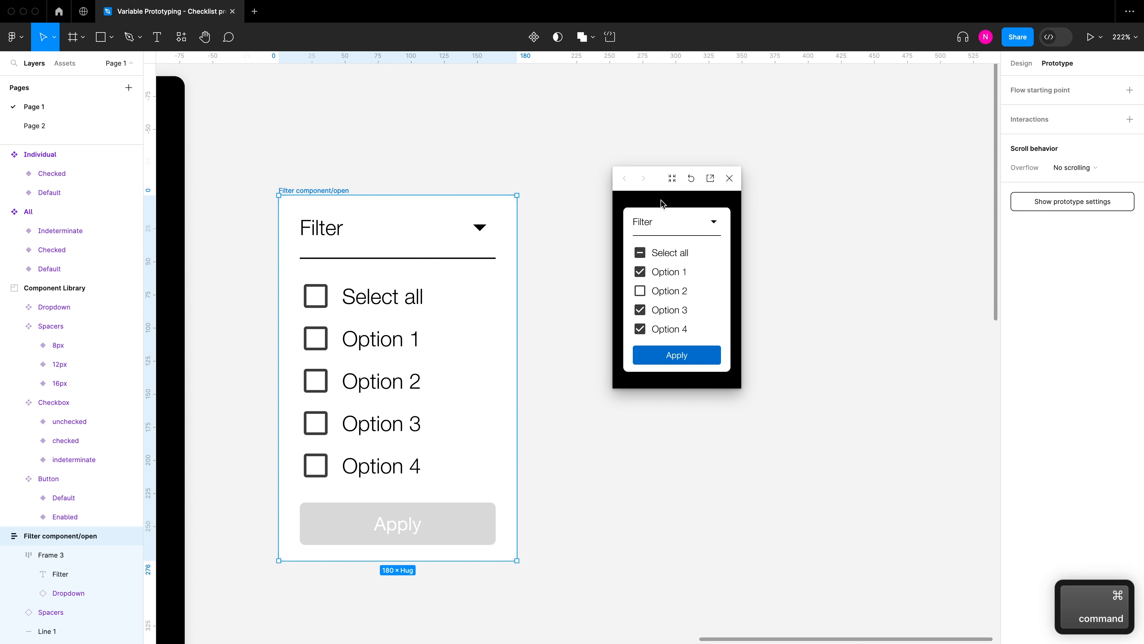
left_click_drag(652, 186, 622, 200)
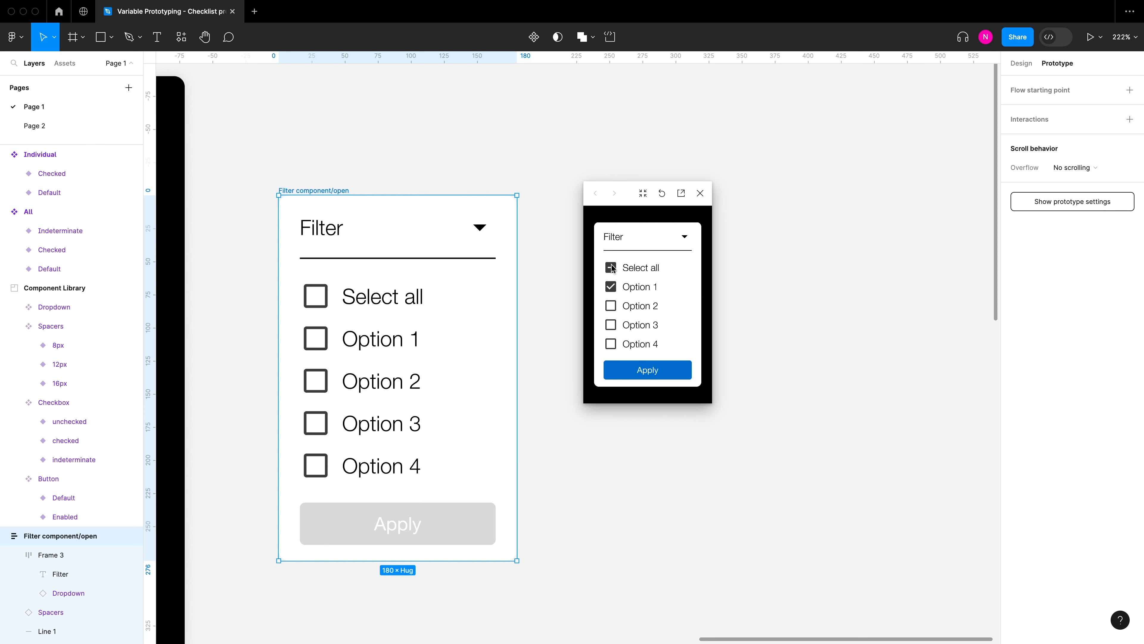
left_click(701, 195)
Duplicate the Default variant in the All component set and place the copy between the Checked and Indeterminate variants
scroll(771, 219, "down", 5)
scroll(376, 287, "left", 5)
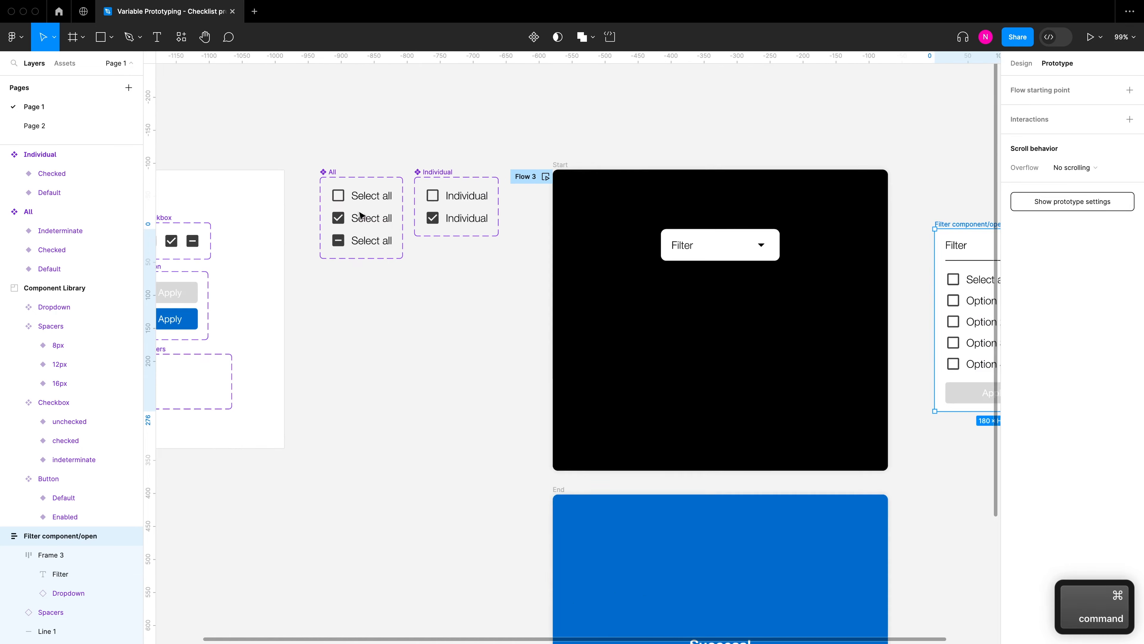
scroll(360, 215, "up", 5)
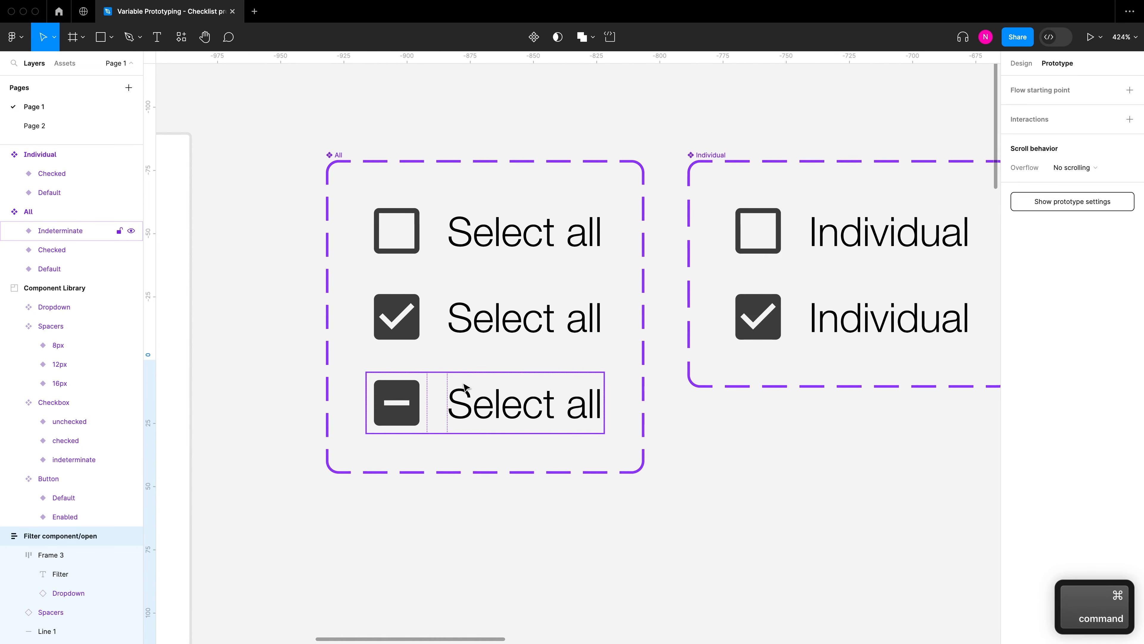
left_click(411, 238)
left_click(404, 419)
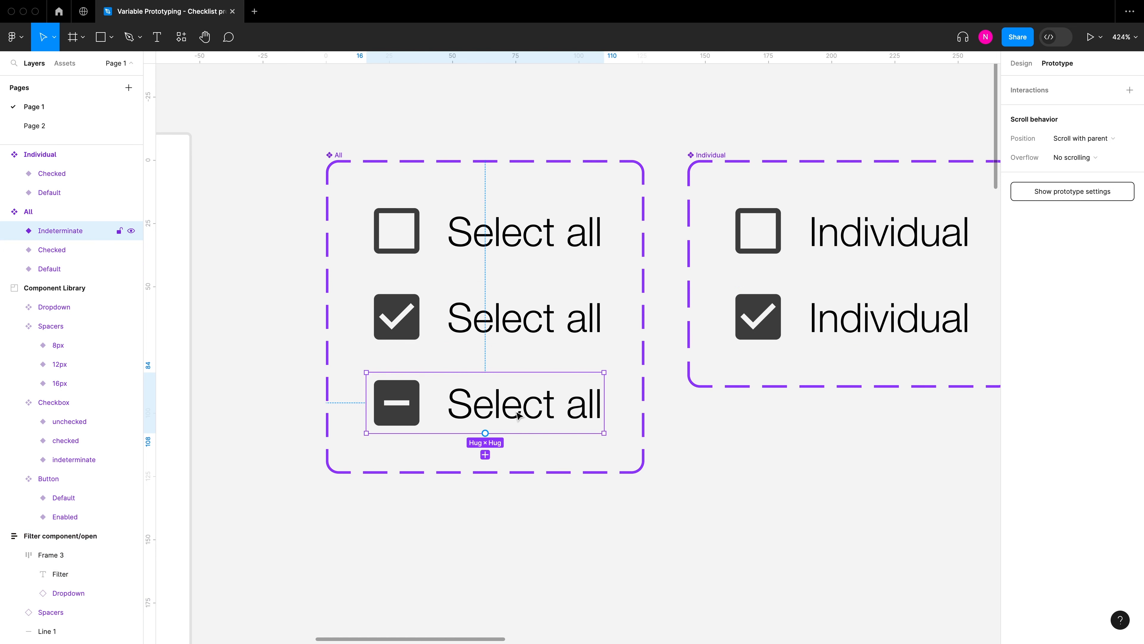
left_click(513, 246)
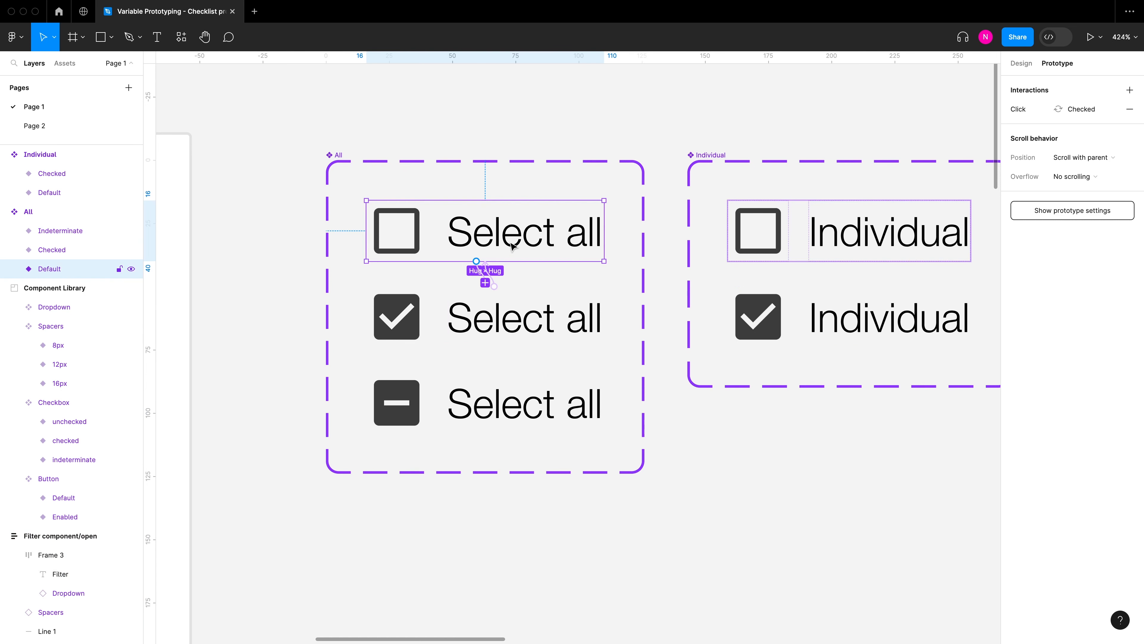
key("super+c")
key("super+v")
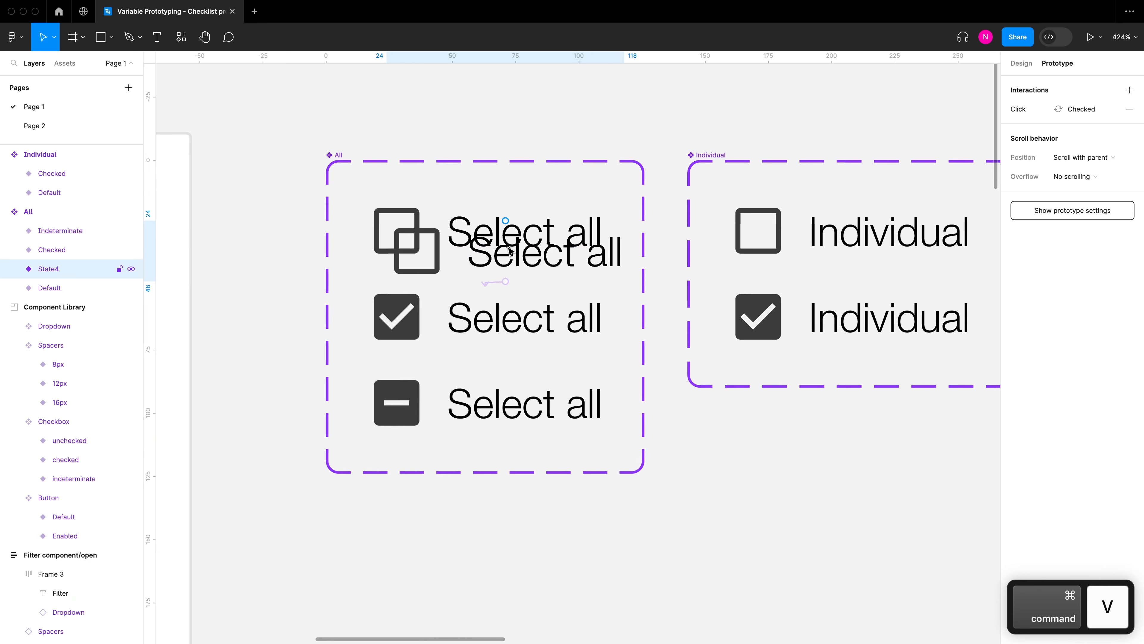
left_click_drag(535, 263, 515, 365)
Apply vertical auto layout to the All component set with a spacing of 8 between variants
left_click(339, 158)
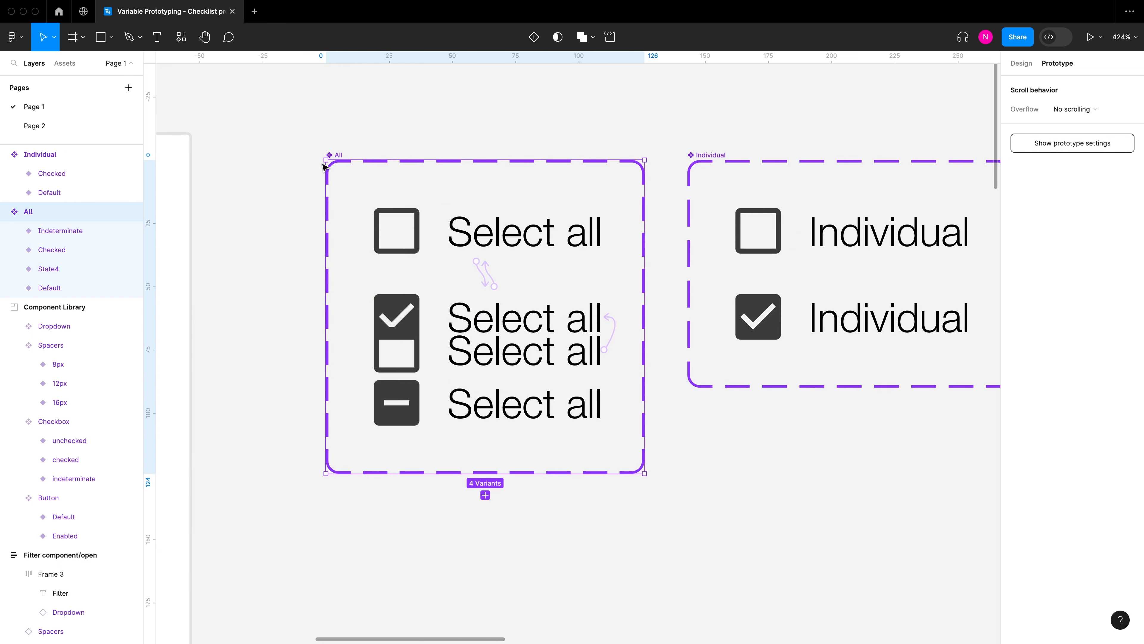
left_click(1021, 63)
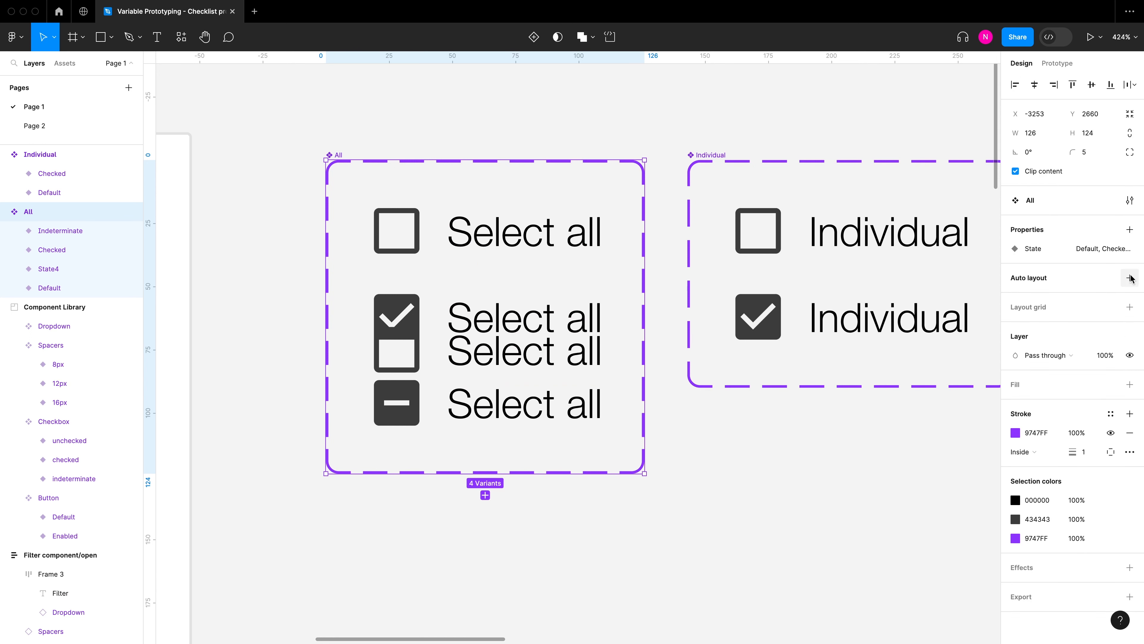
key("shift+a")
left_click(1031, 343)
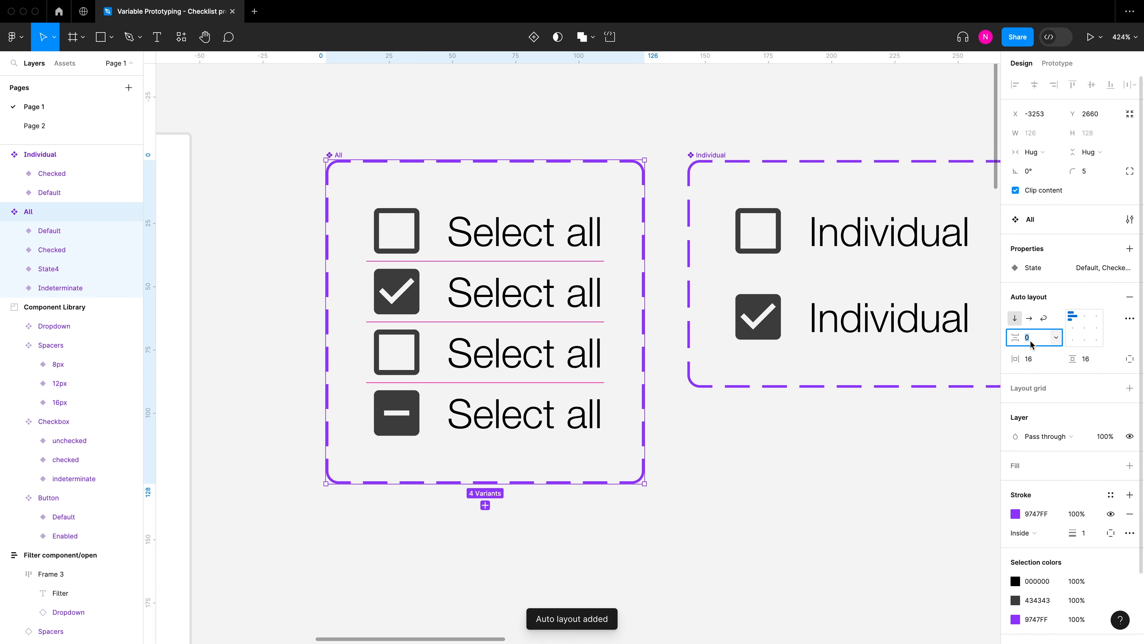
type("8")
key("Return")
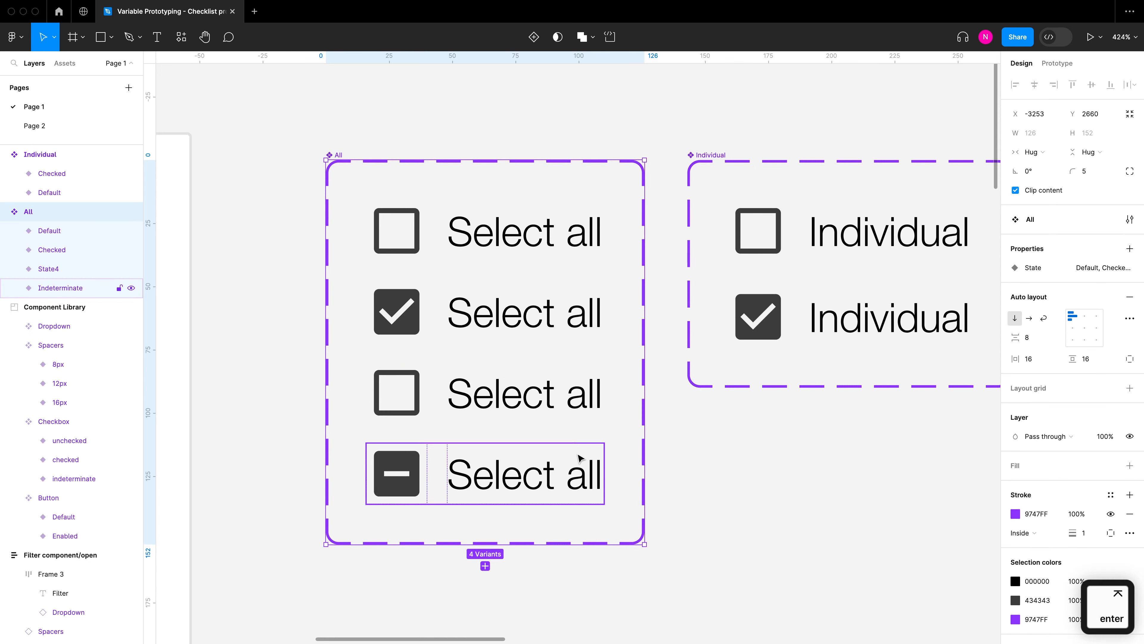
Rename the duplicated State4 variant to Indeterminate by copying the name of the existing Indeterminate variant
left_click(494, 405)
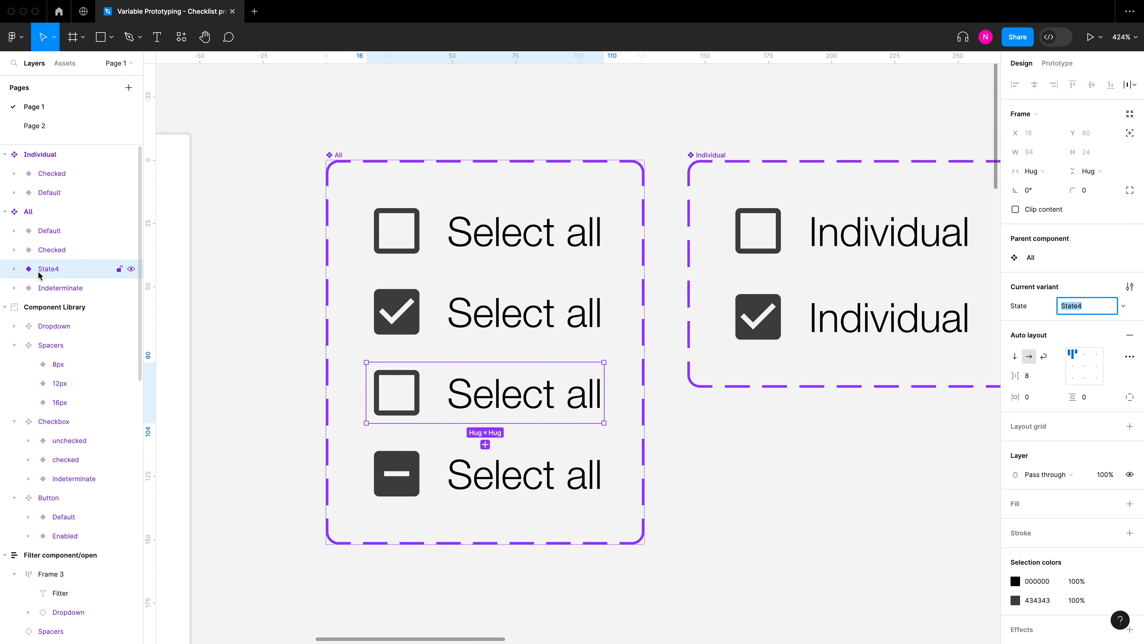
left_click(488, 477)
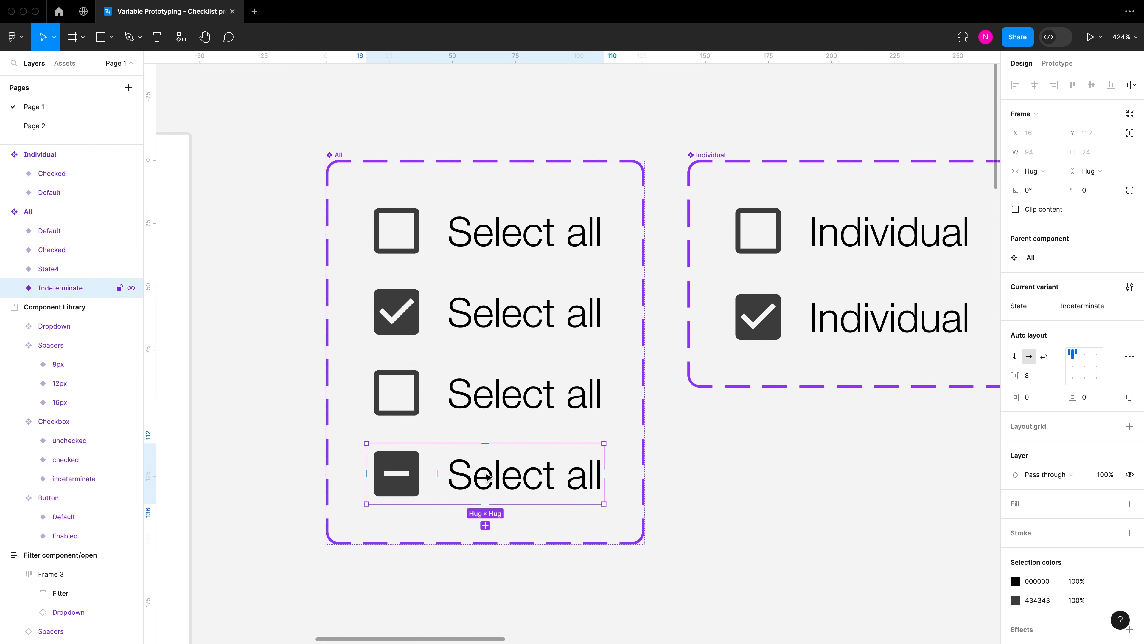
double_click(69, 289)
key("cmd+c")
left_click(54, 269)
double_click(54, 269)
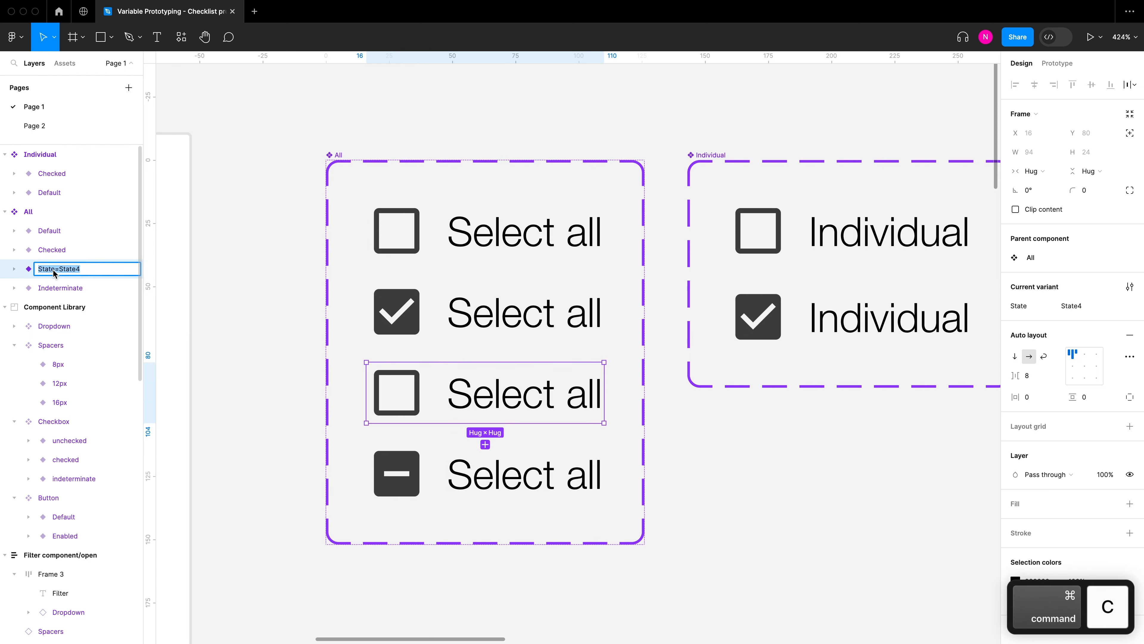
key("cmd+v")
Delete the original Indeterminate variant at the end of the All component set
left_click(82, 288)
right_click(75, 288)
mouse_move(95, 342)
left_click(52, 288)
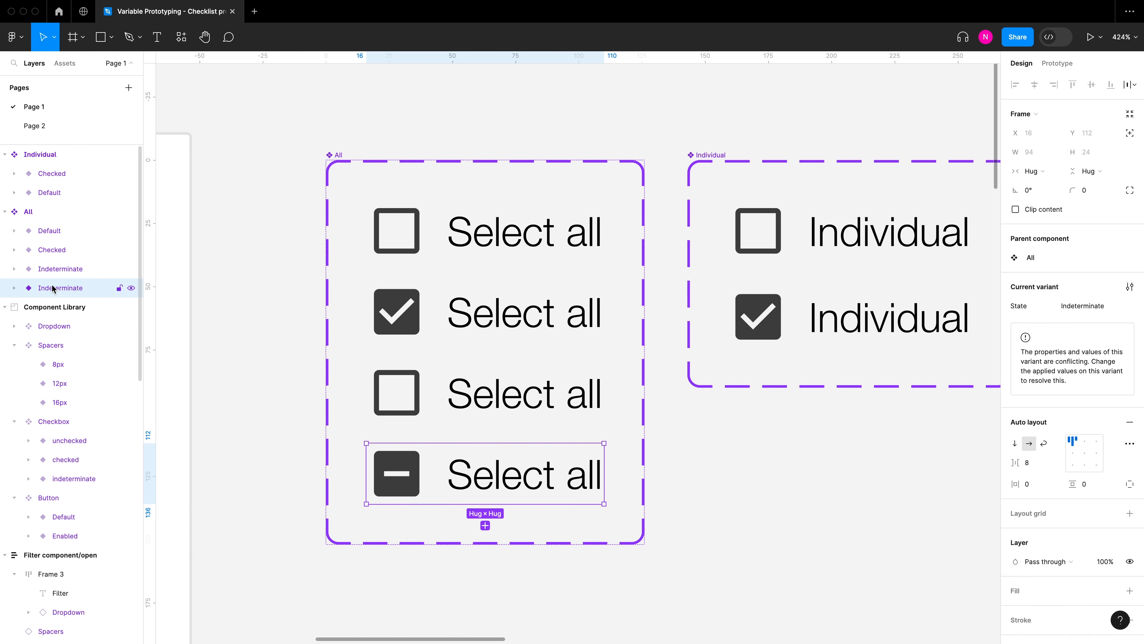
key("Delete")
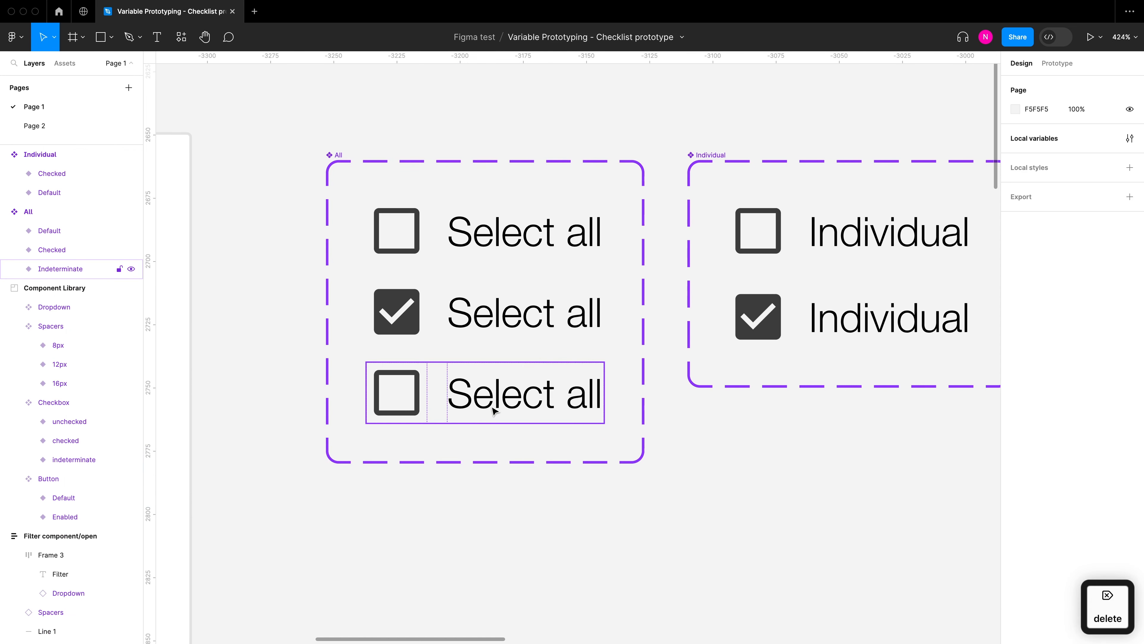
Set the checkbox instance inside the new Indeterminate variant to the indeterminate state
left_click(415, 401)
left_click(405, 400)
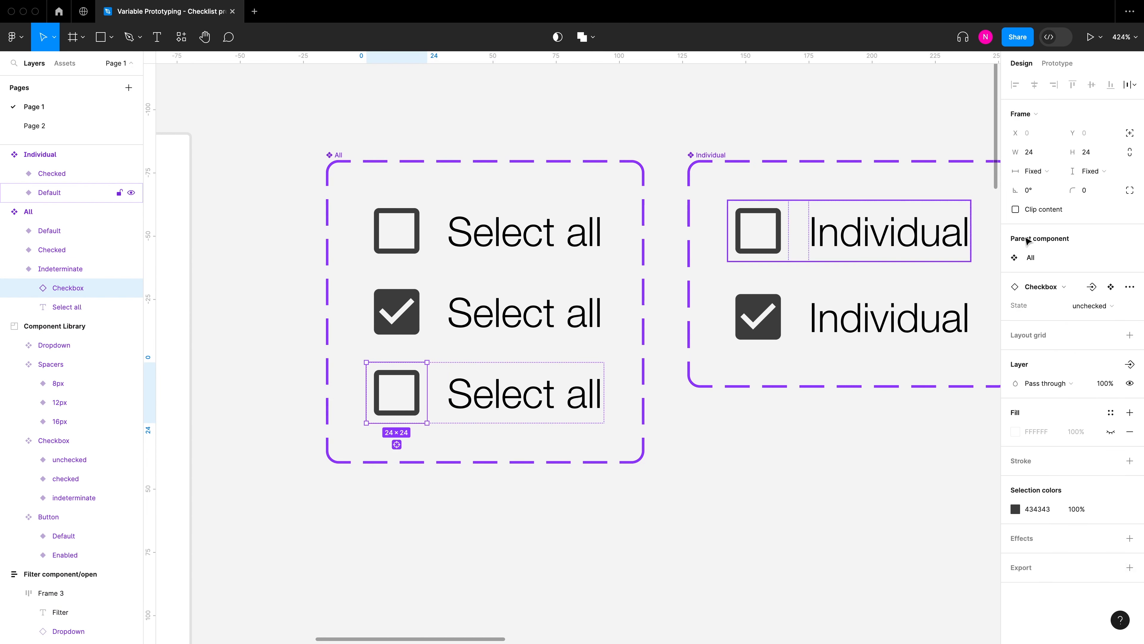
left_click(1099, 308)
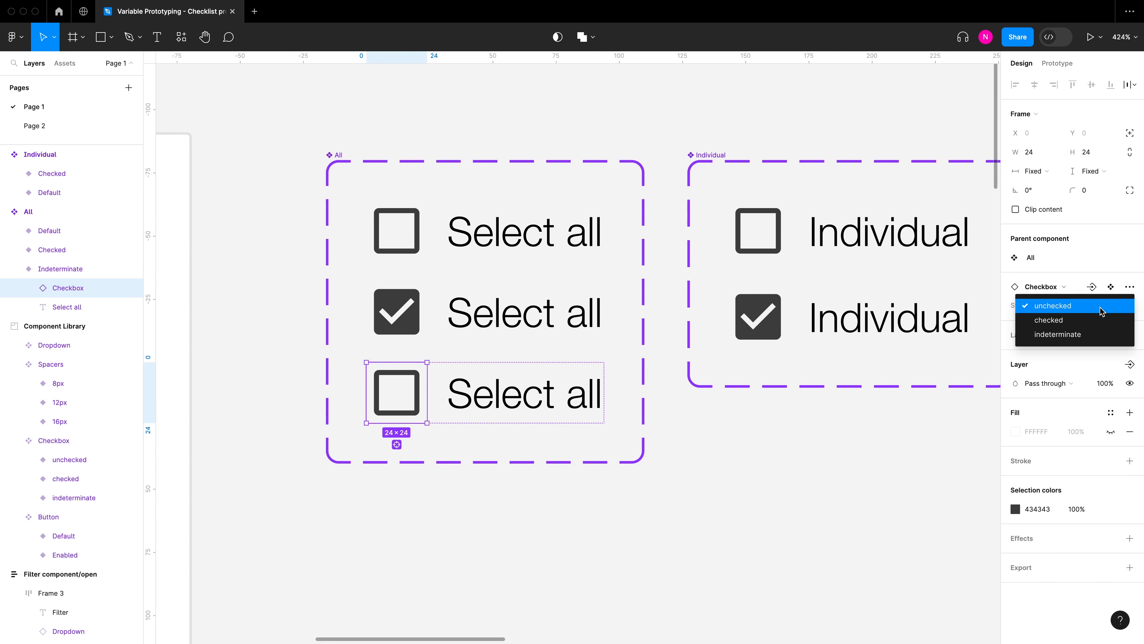
left_click(1087, 335)
left_click(750, 496)
Review the click interaction actions on the new Indeterminate variant and close the interaction details
left_click(565, 416)
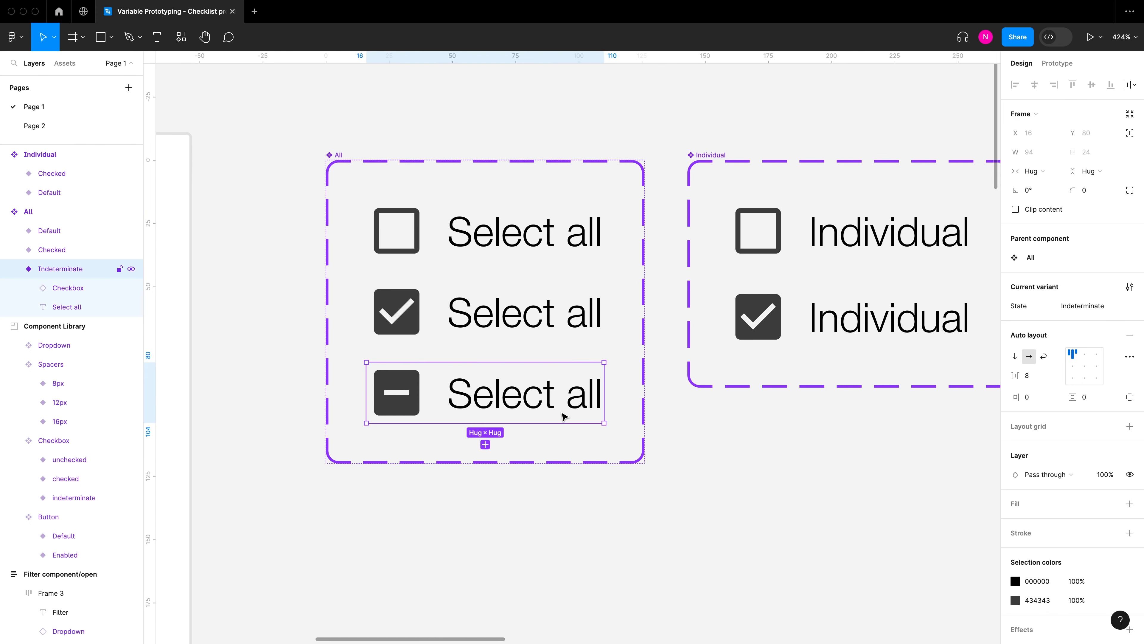
left_click(1065, 67)
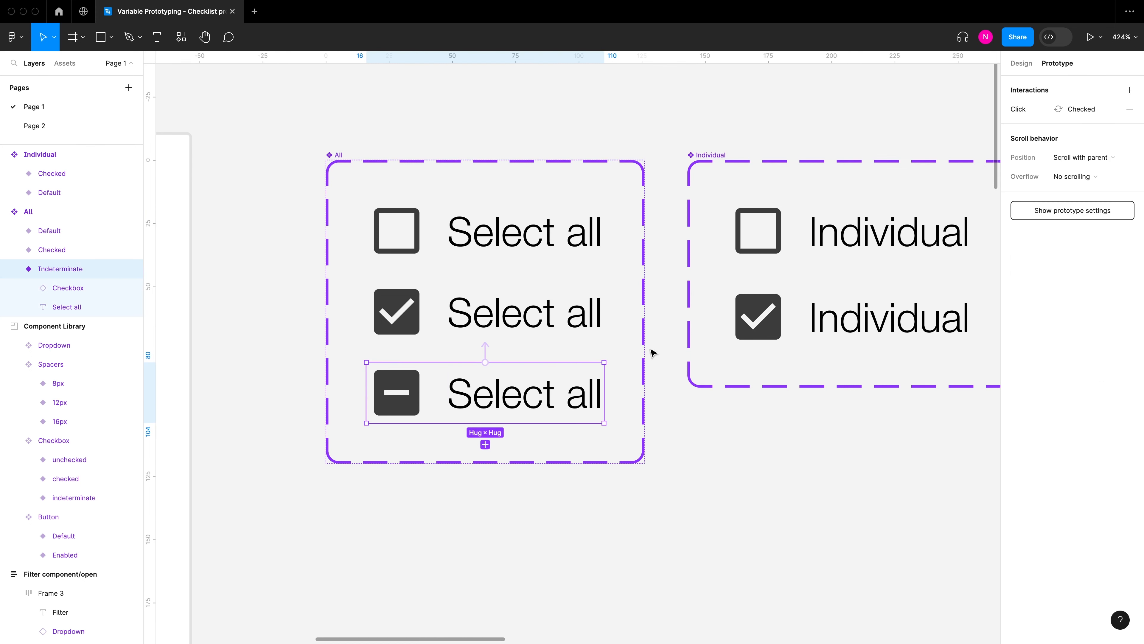
left_click(1032, 112)
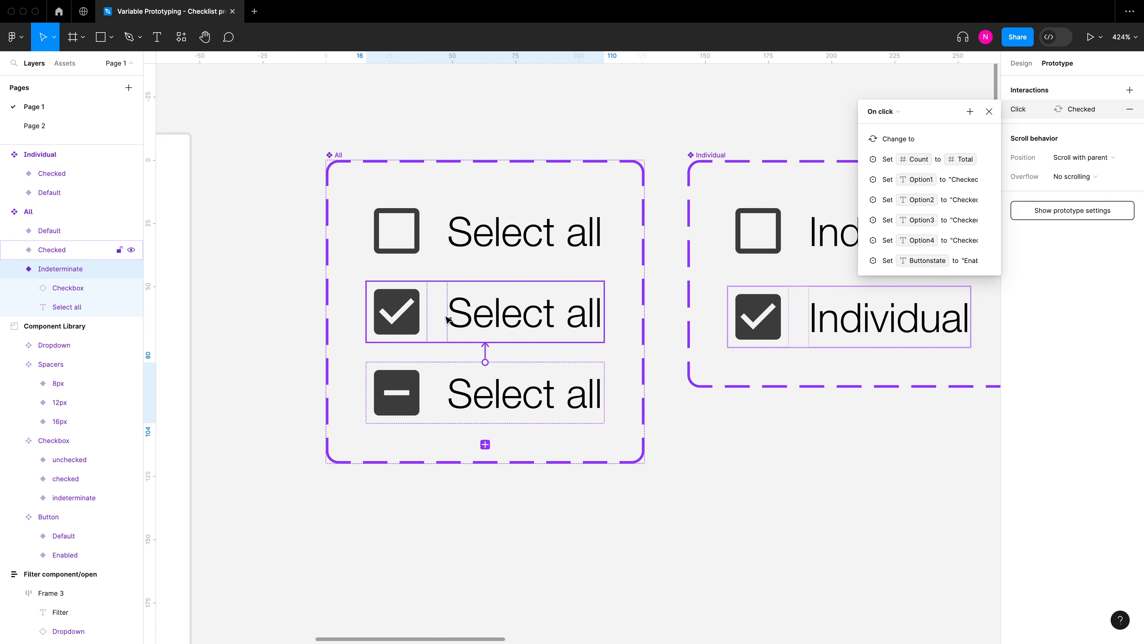
left_click(989, 111)
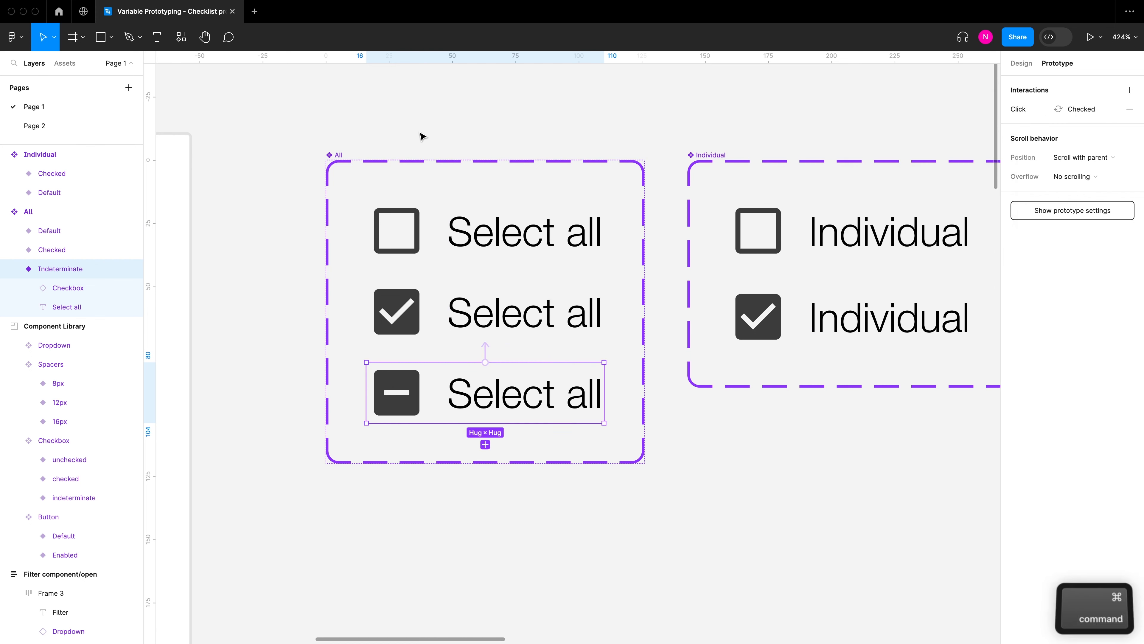
Preview the Filter component/open frame again and move the preview clear of the frame
scroll(488, 177, "down", 6)
scroll(294, 220, "right", 5)
scroll(773, 208, "up", 3)
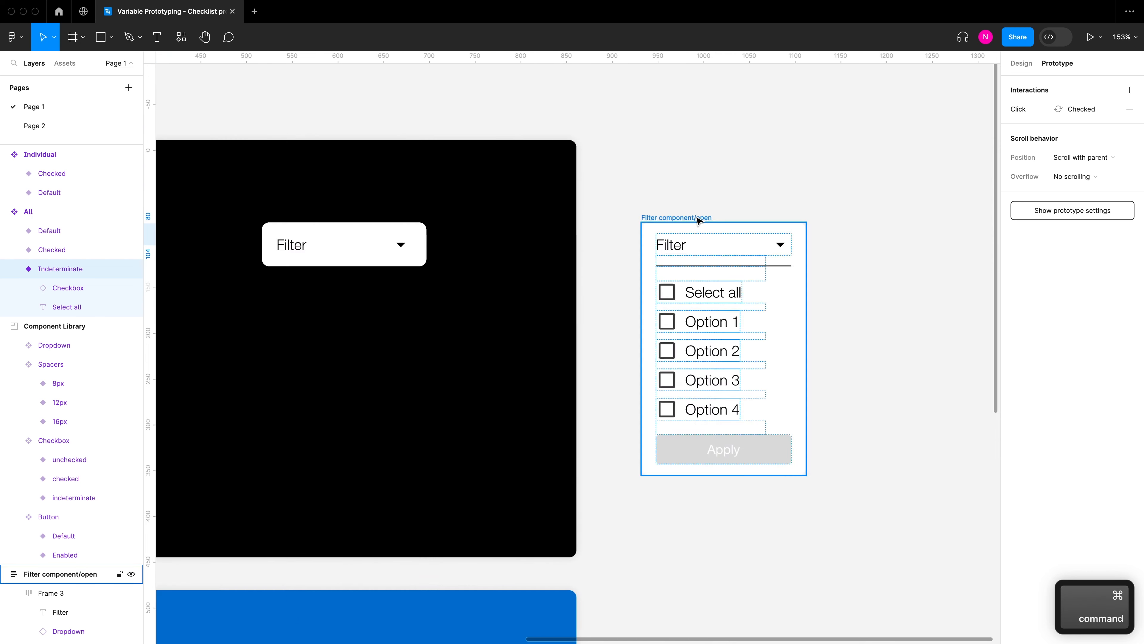
left_click(698, 220)
key("shift+space")
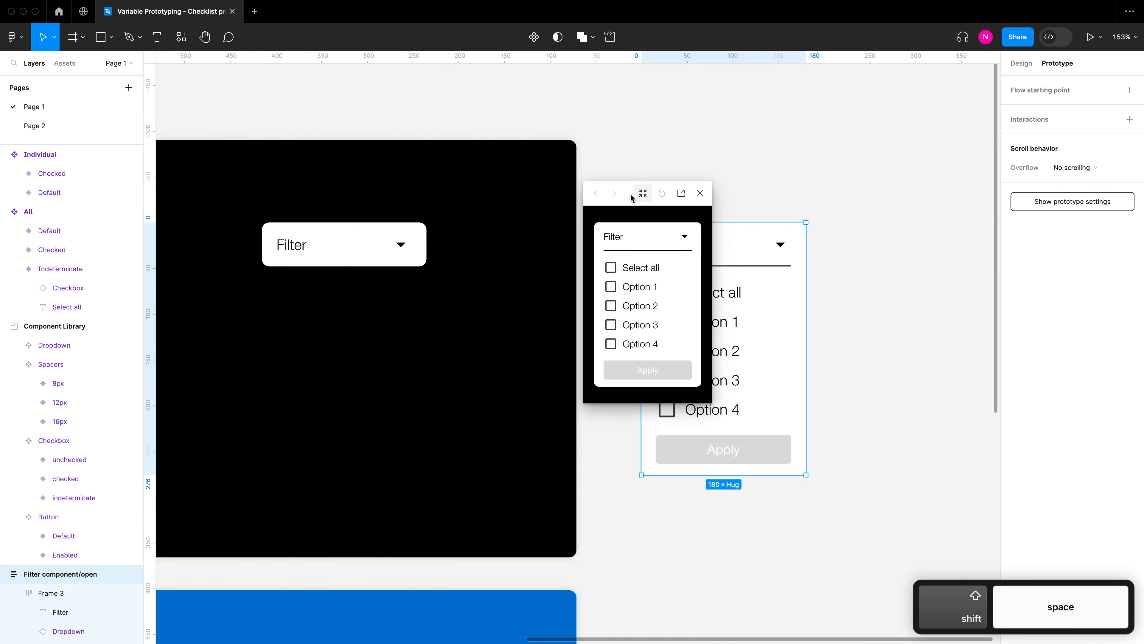
left_click_drag(632, 199, 584, 221)
scroll(743, 174, "right", 5)
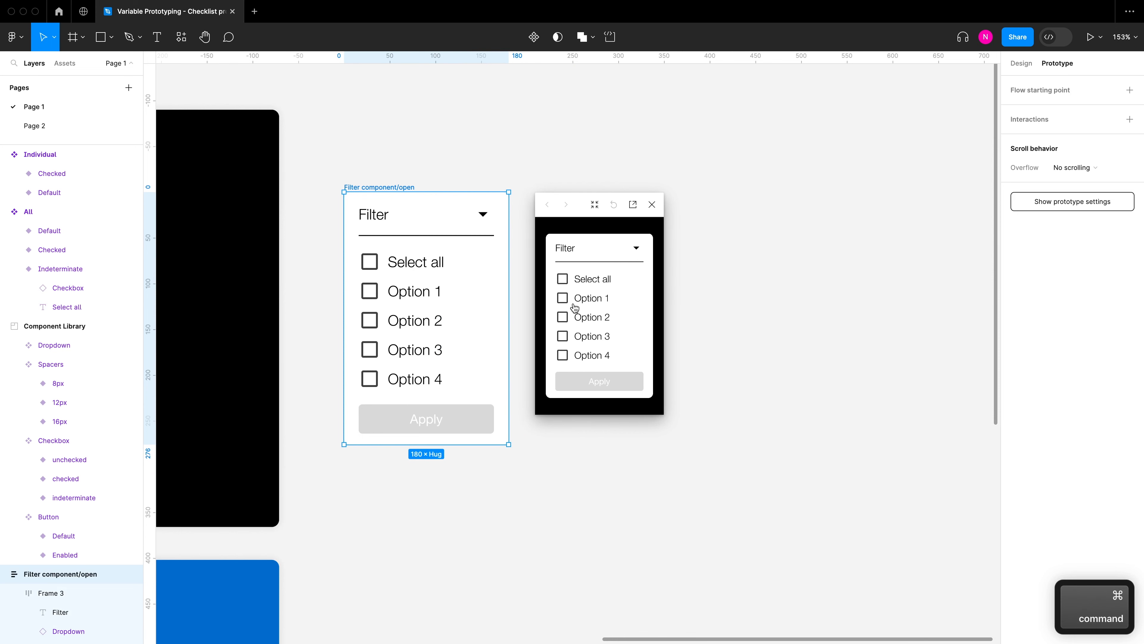
Test the preview by toggling Select all on and off repeatedly
left_click(565, 277)
left_click(565, 278)
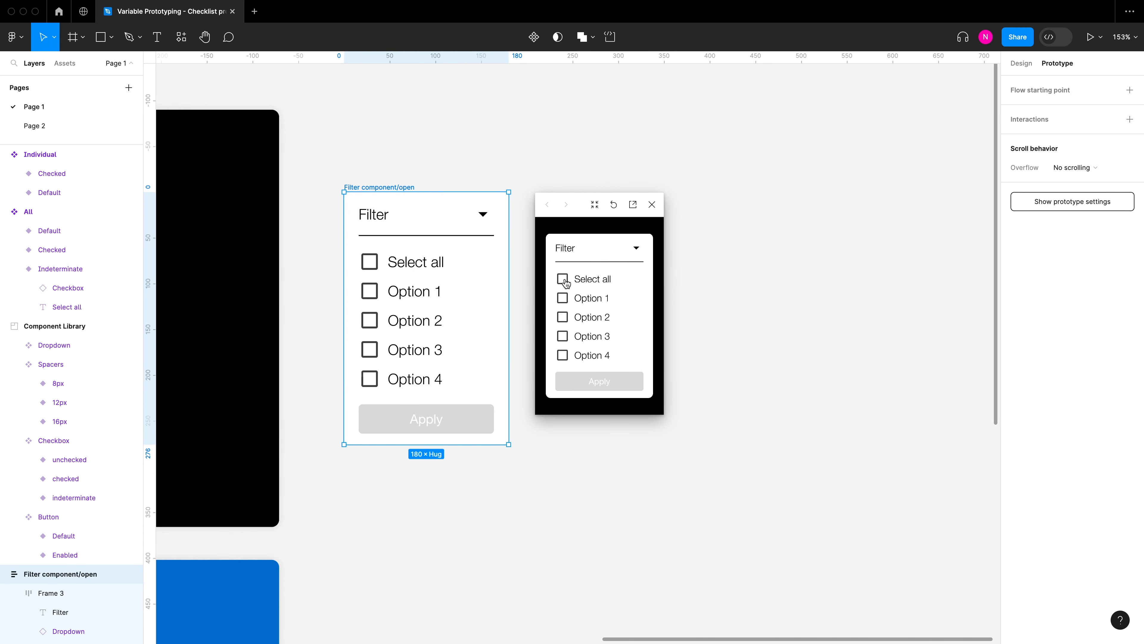
left_click(566, 281)
left_click(566, 282)
left_click(566, 282)
left_click(566, 281)
left_click(565, 281)
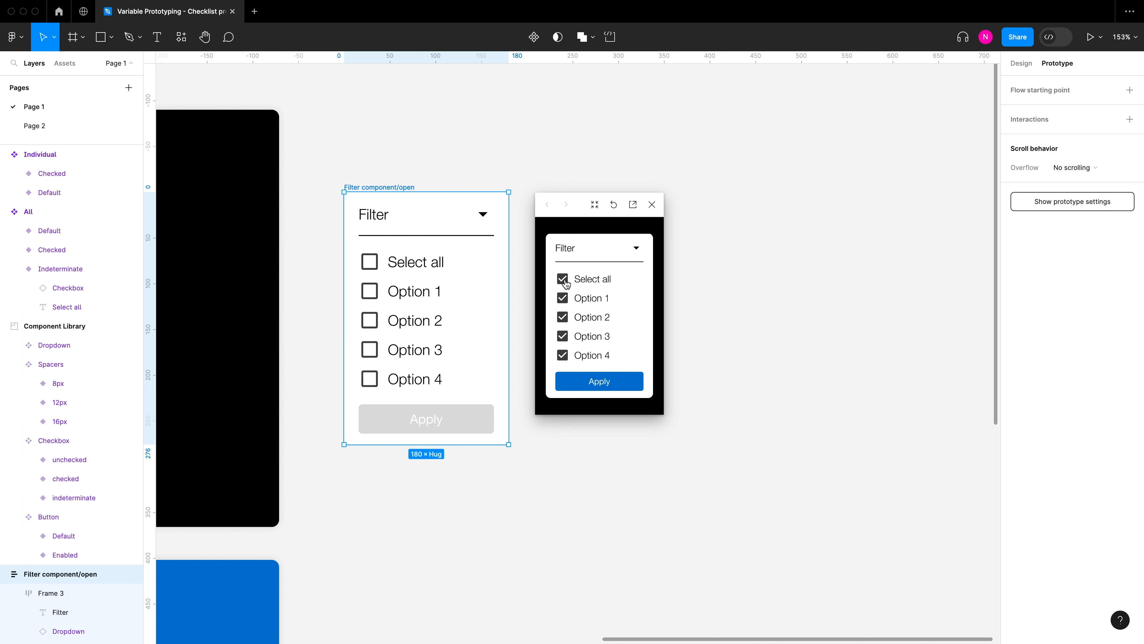
Toggle Options 1 to 3 off in the preview, test Select all from its indeterminate state, and close the preview
left_click(563, 300)
left_click(564, 317)
left_click(564, 337)
left_click(565, 282)
left_click(652, 205)
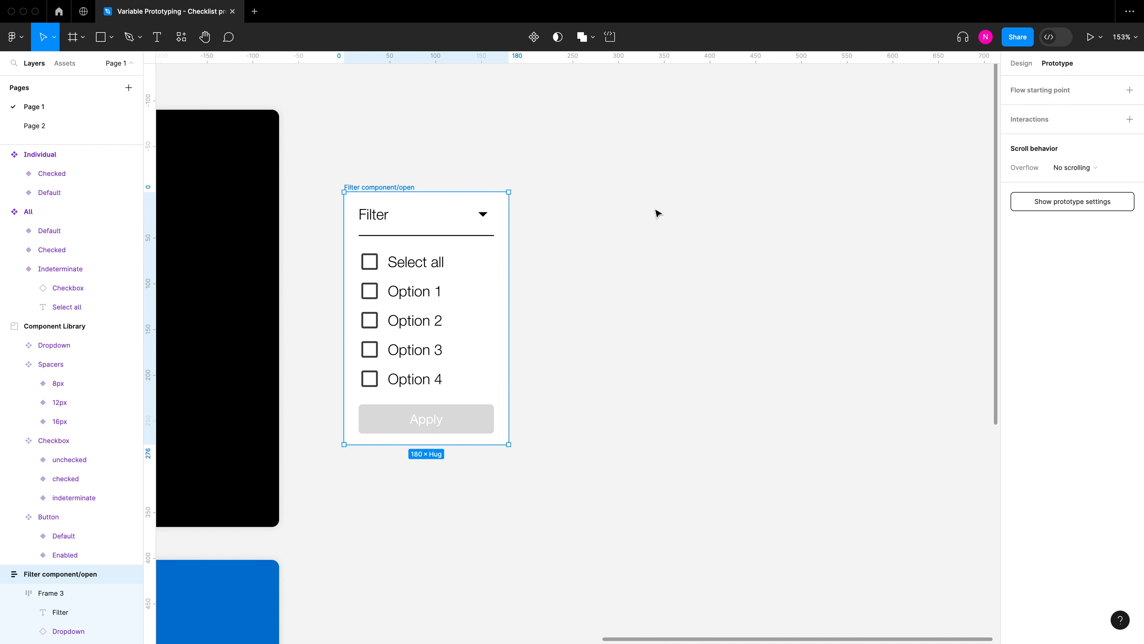
left_click(646, 212)
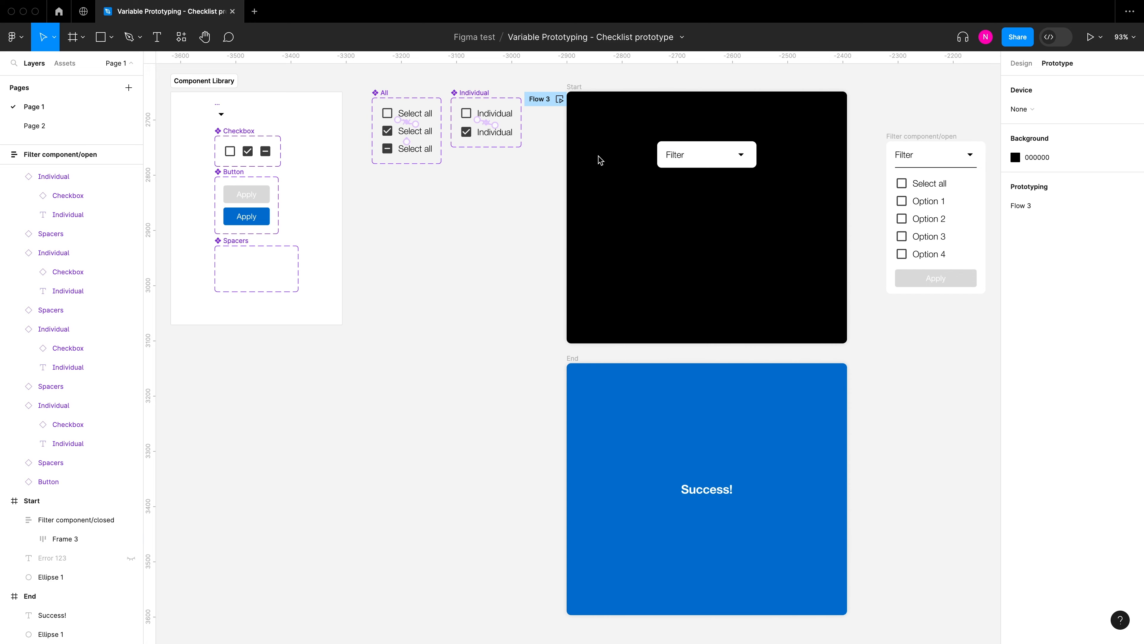
Link the closed Filter component in the Start frame to Filter component/open with an on-click Open overlay action
scroll(600, 160, "right", 3)
scroll(771, 97, "up", 5)
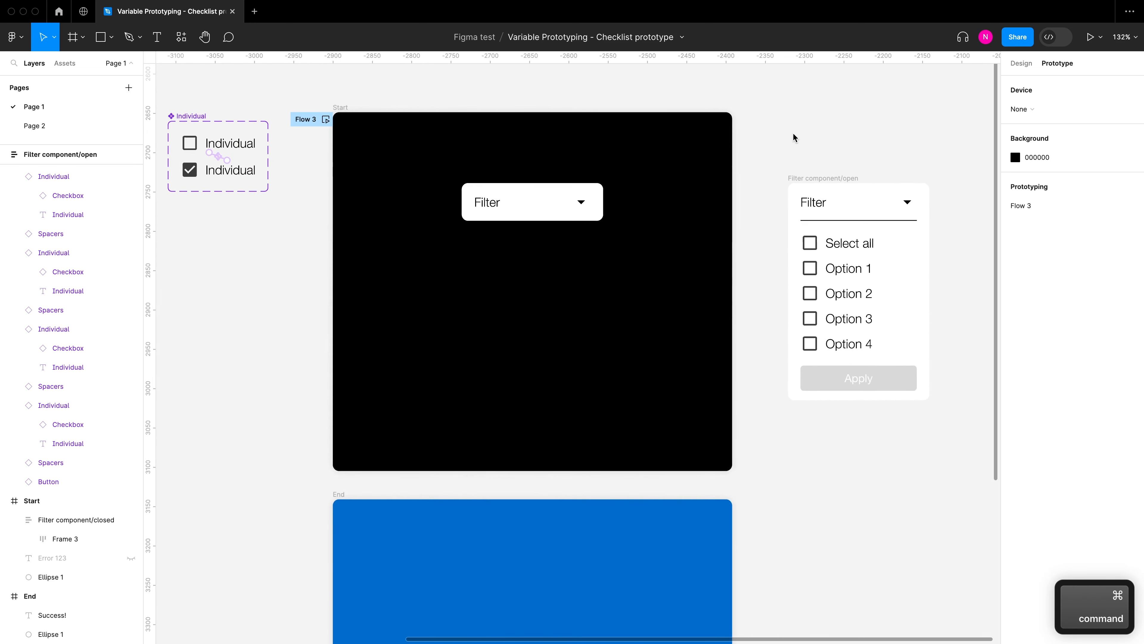
scroll(793, 137, "up", 2)
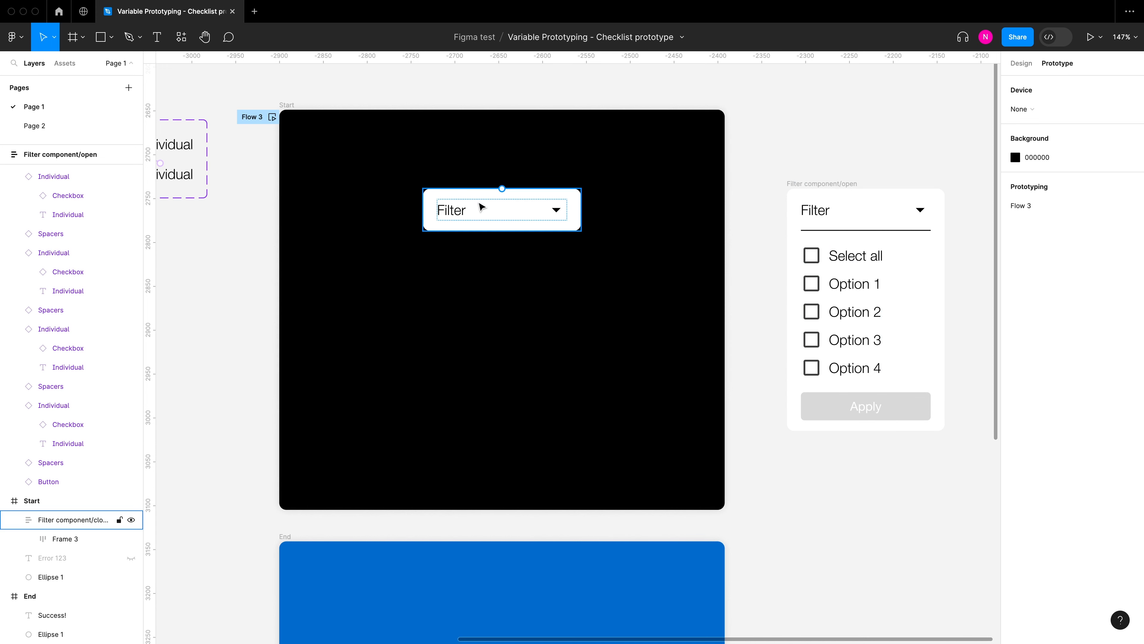
left_click(481, 207)
left_click_drag(581, 210, 794, 235)
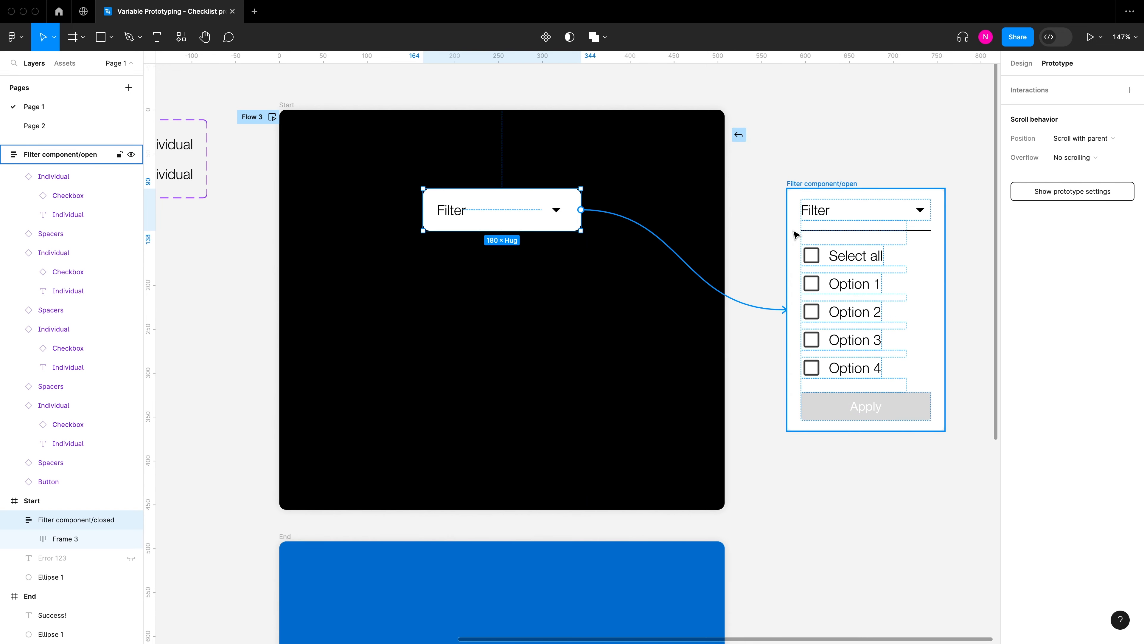
left_click_drag(793, 235, 794, 236)
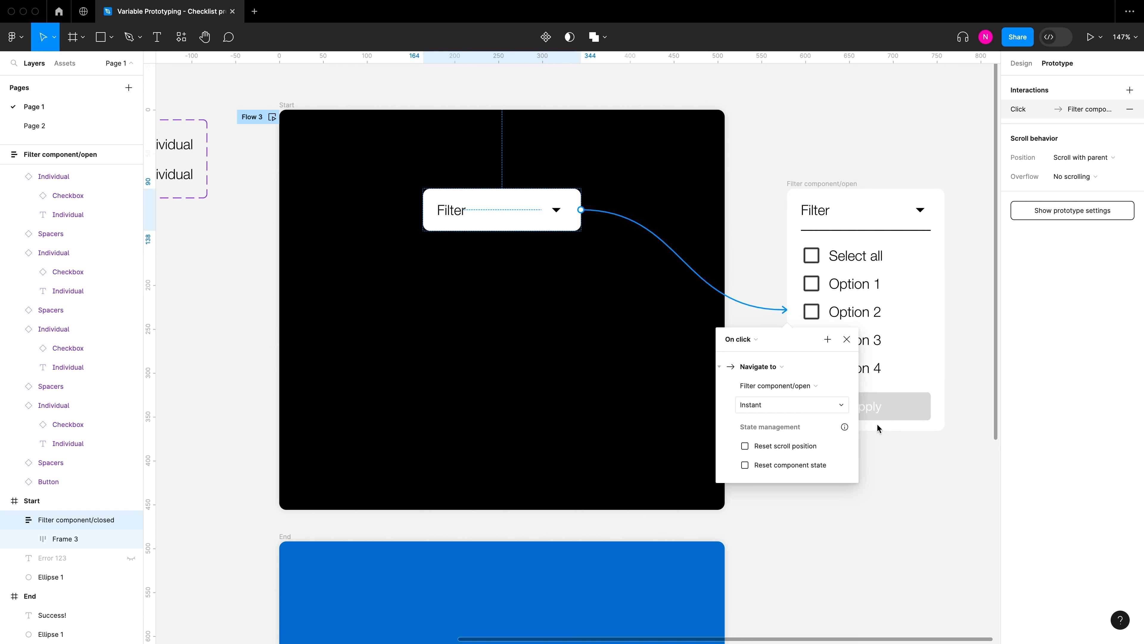
left_click(777, 366)
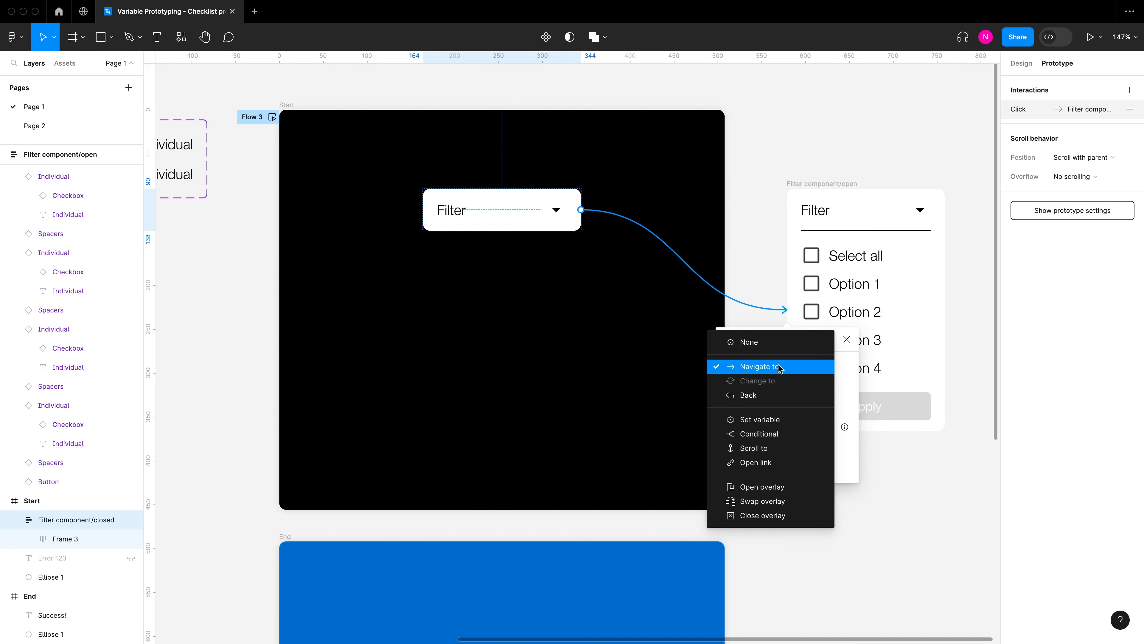
left_click(820, 493)
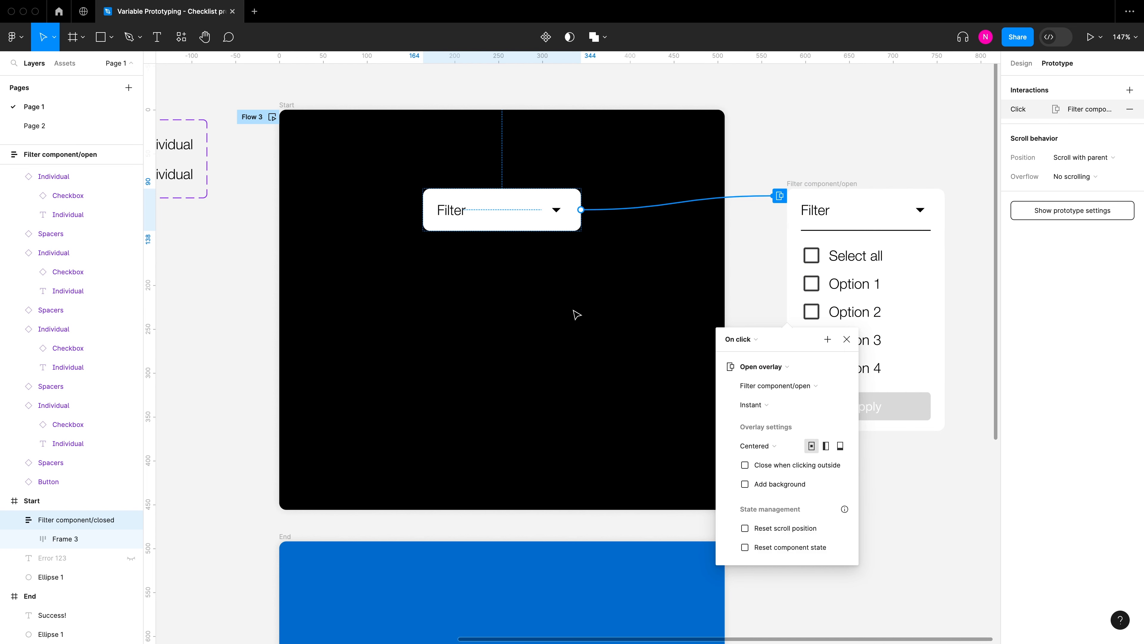
left_click(756, 153)
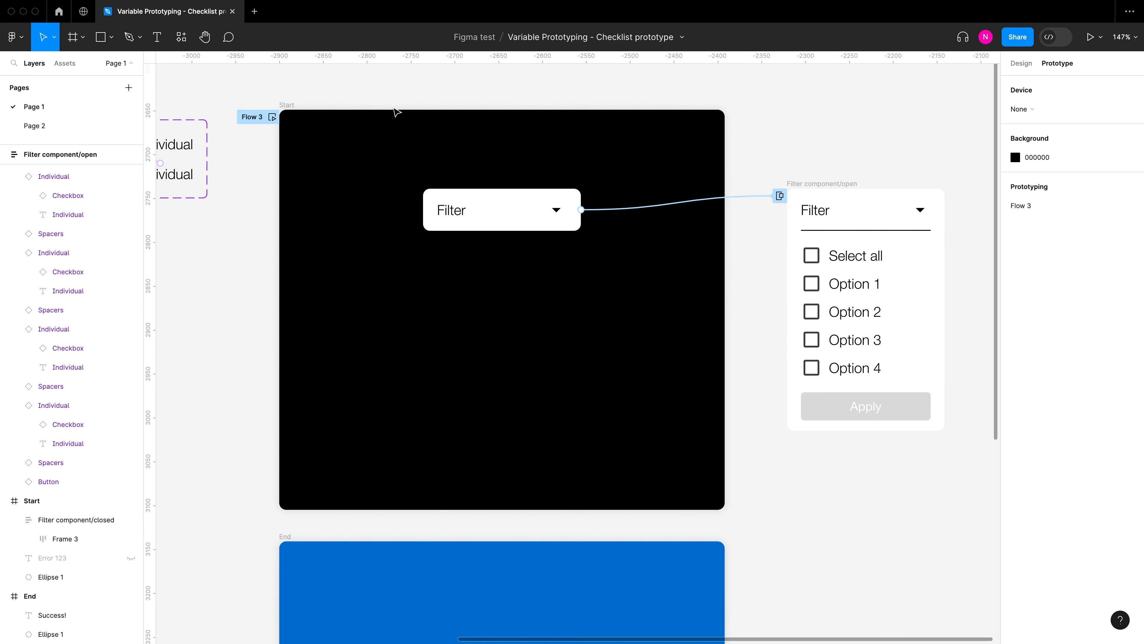
Preview the Start frame in an enlarged window, test opening the Filter dropdown, and close the preview
left_click(294, 106)
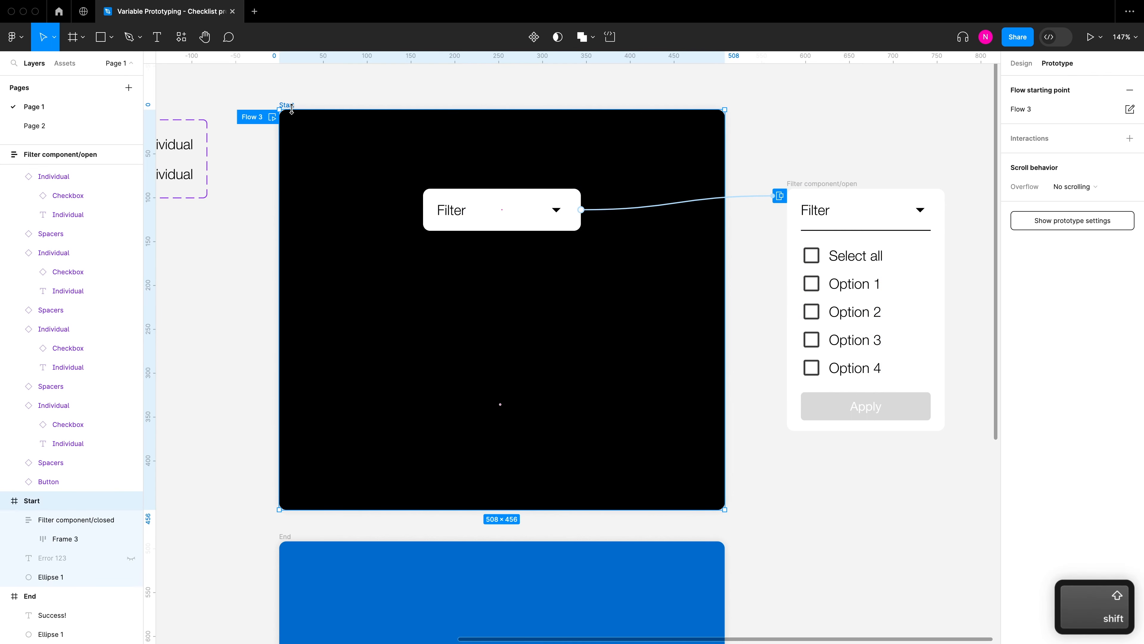
key("shift+space")
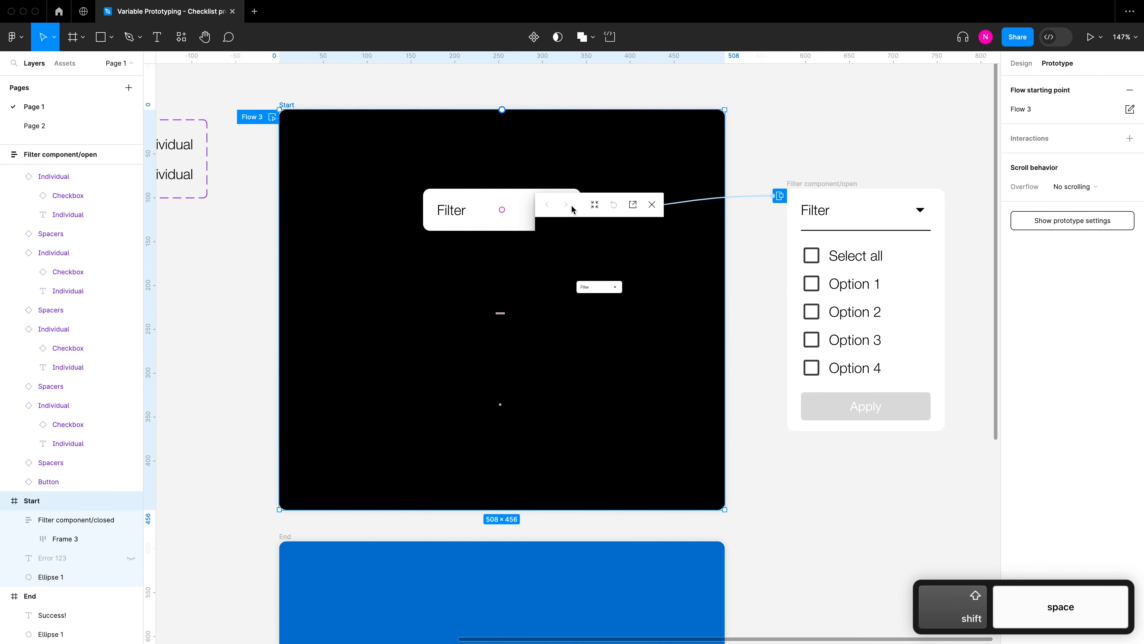
left_click_drag(567, 205, 234, 105)
left_click_drag(332, 312, 845, 599)
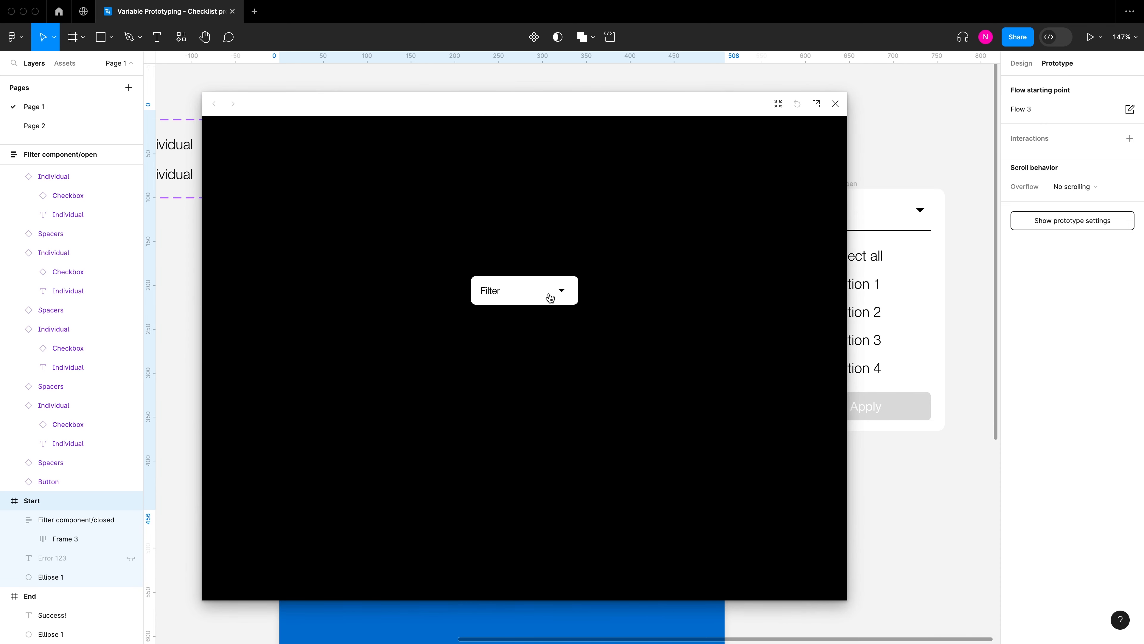
left_click(550, 297)
left_click(550, 296)
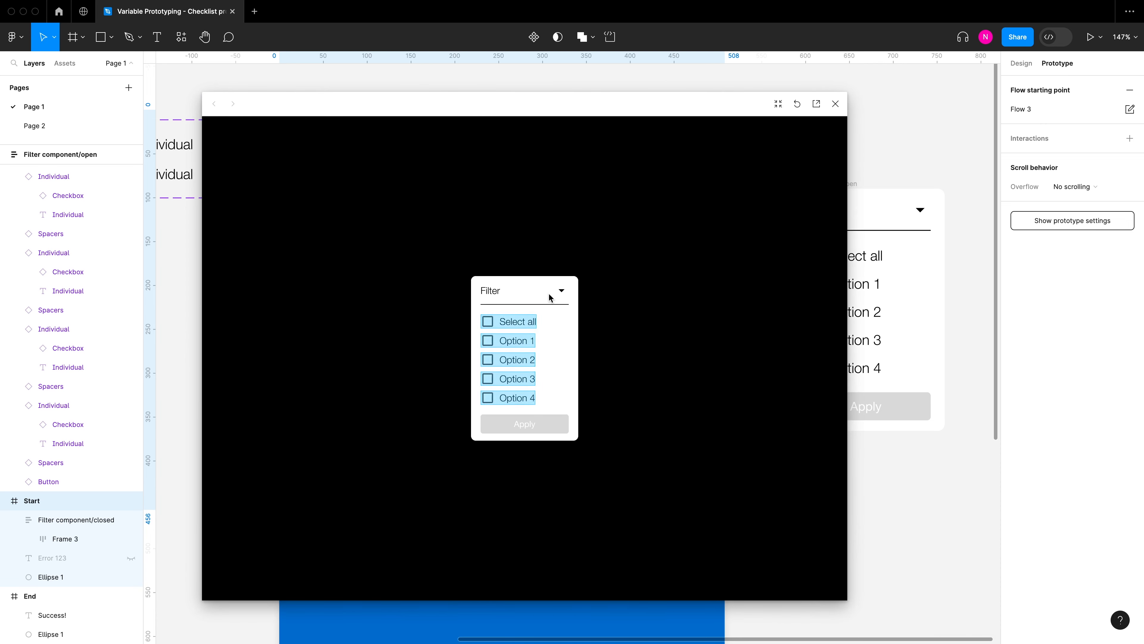
left_click(836, 103)
Give the Filter header row inside Filter component/open an on-click Close overlay action
scroll(805, 146, "right", 5)
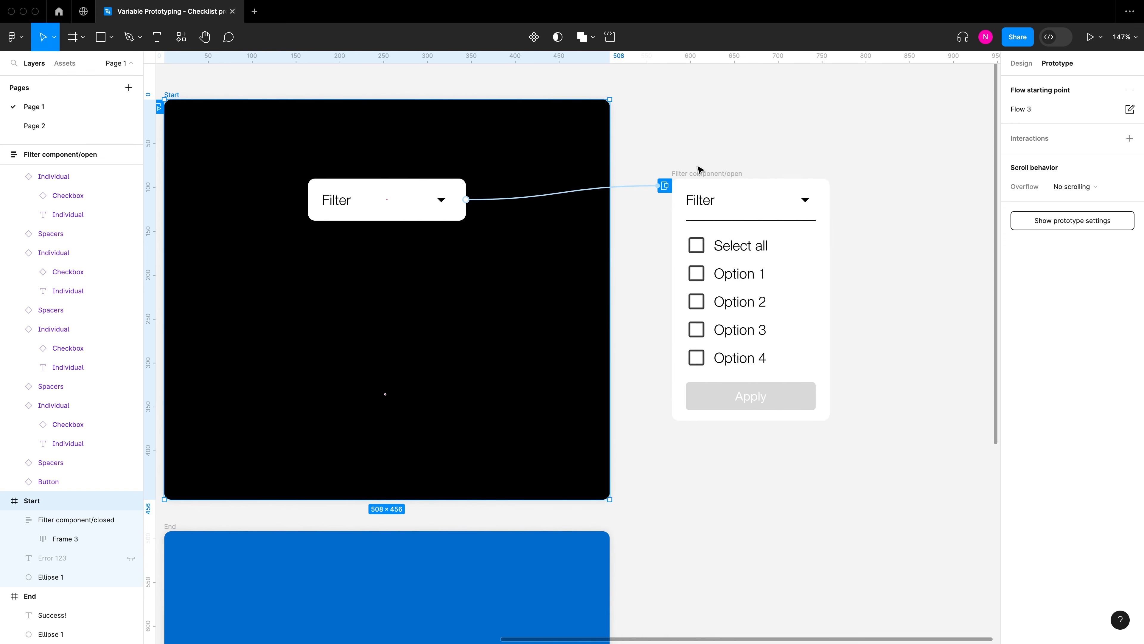
left_click(696, 175)
left_click(810, 208)
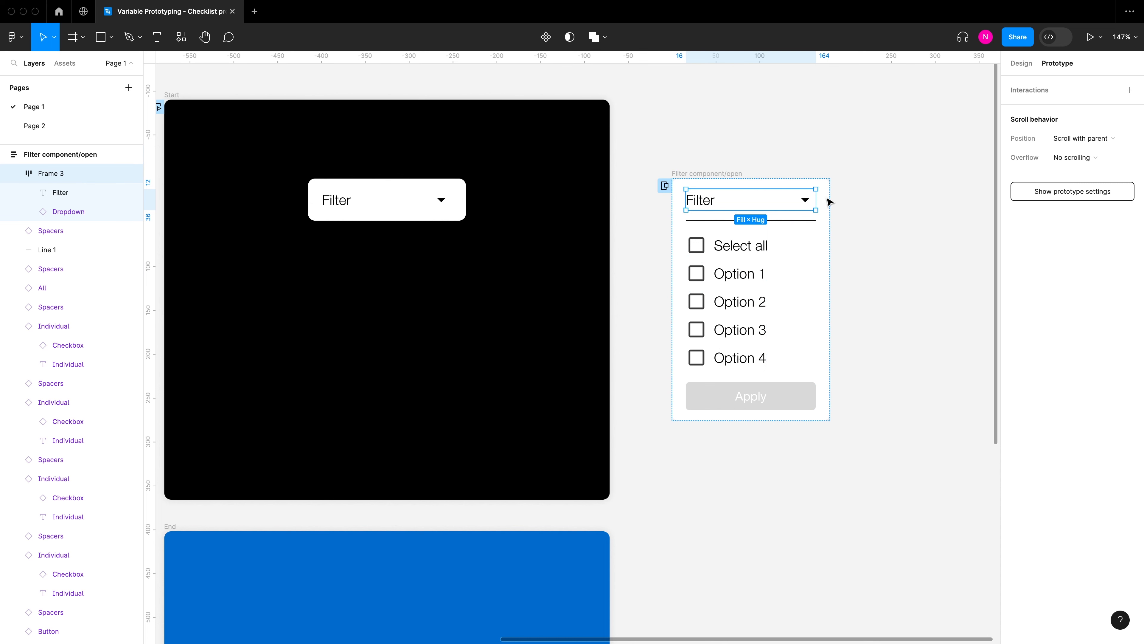
left_click_drag(818, 203, 461, 223)
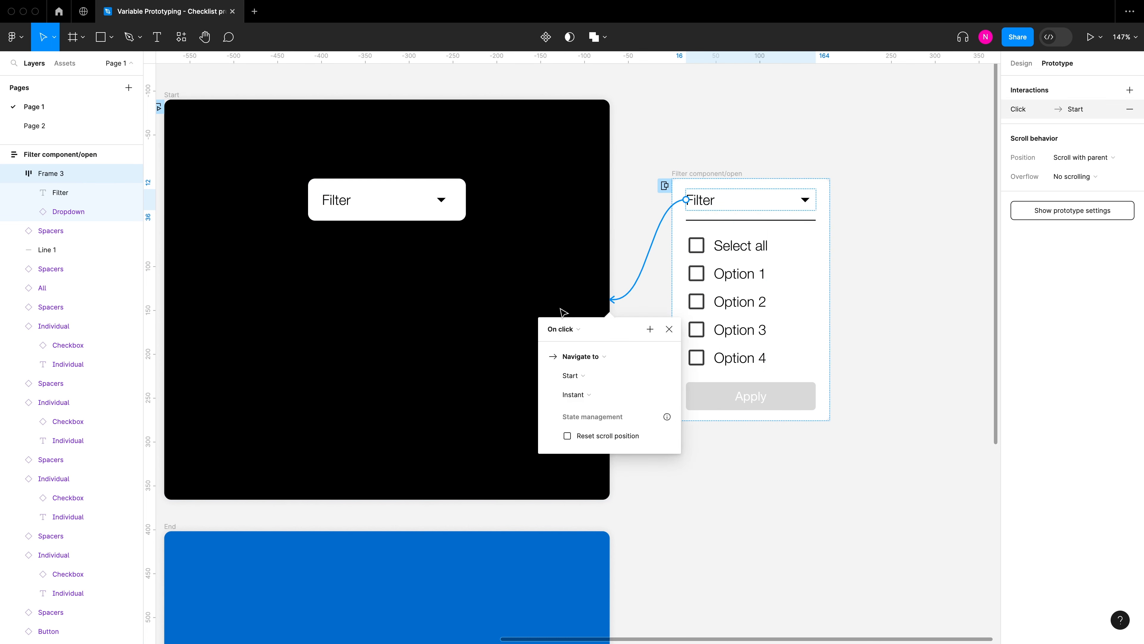
left_click(588, 357)
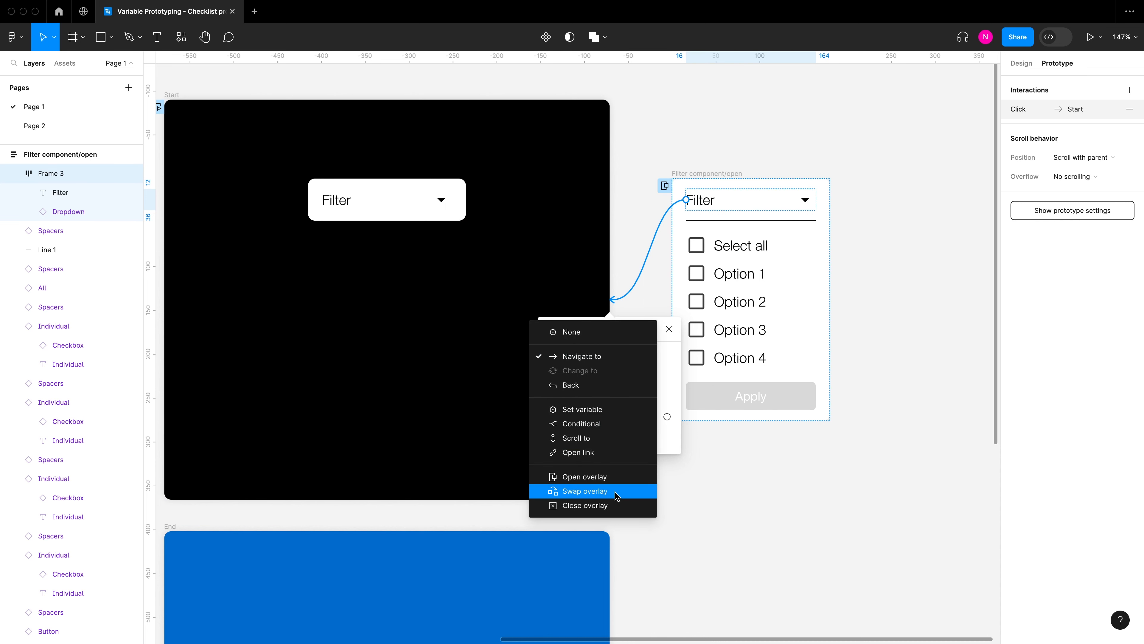
left_click(619, 507)
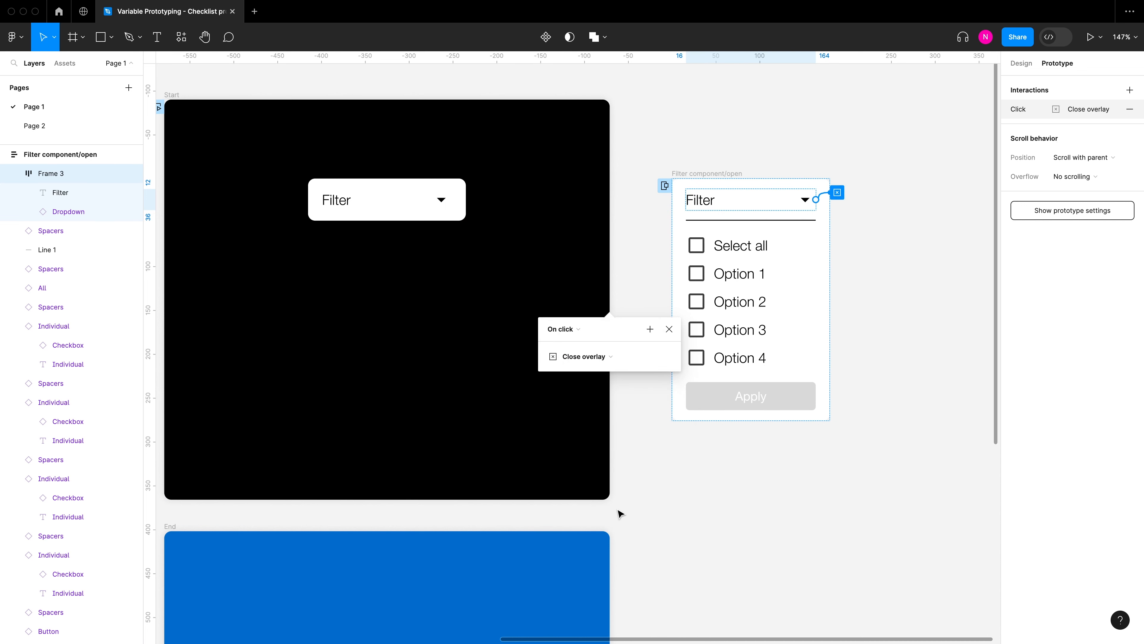
left_click(892, 285)
Add a click interaction to the Enabled Apply variant in the Component Library that navigates to the End frame
scroll(890, 284, "down", 3)
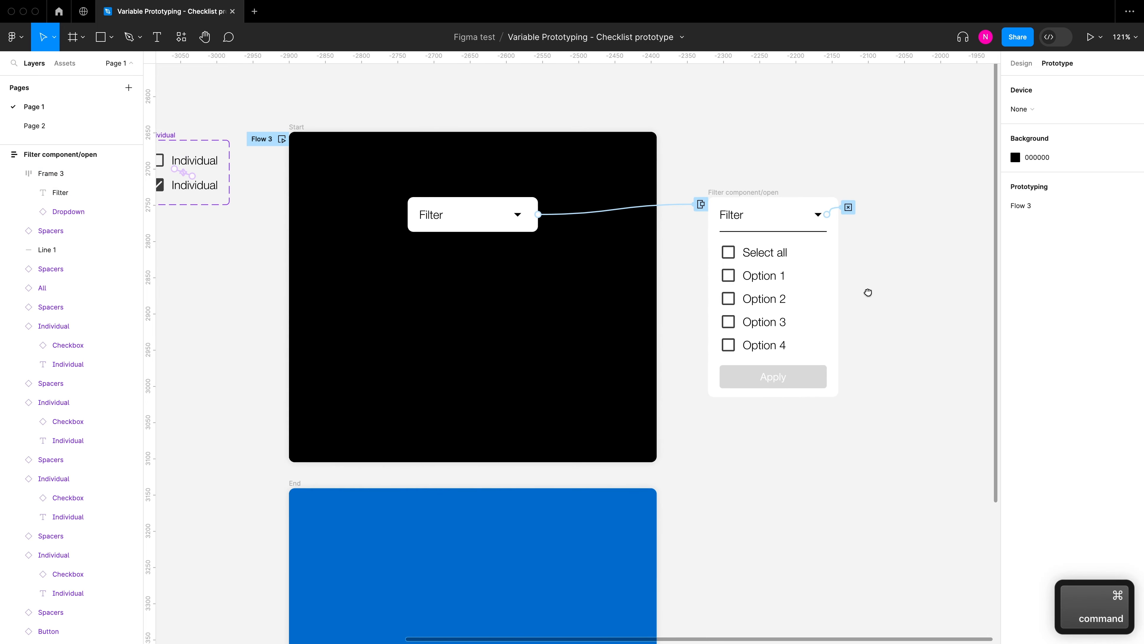
left_click_drag(868, 292, 862, 272)
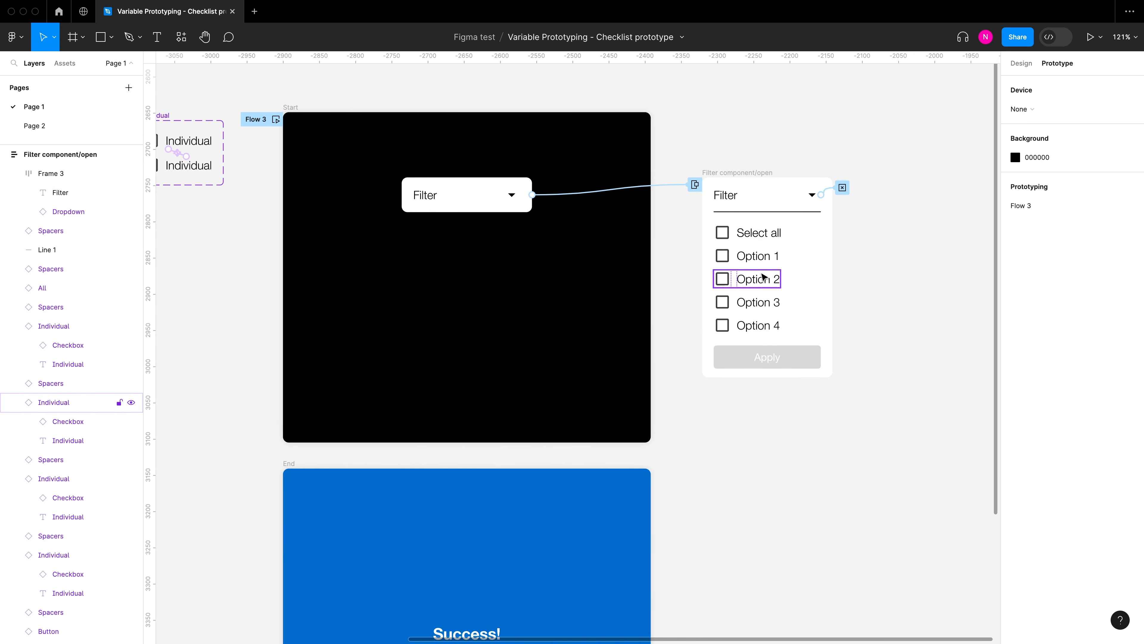
scroll(762, 327, "down", 3)
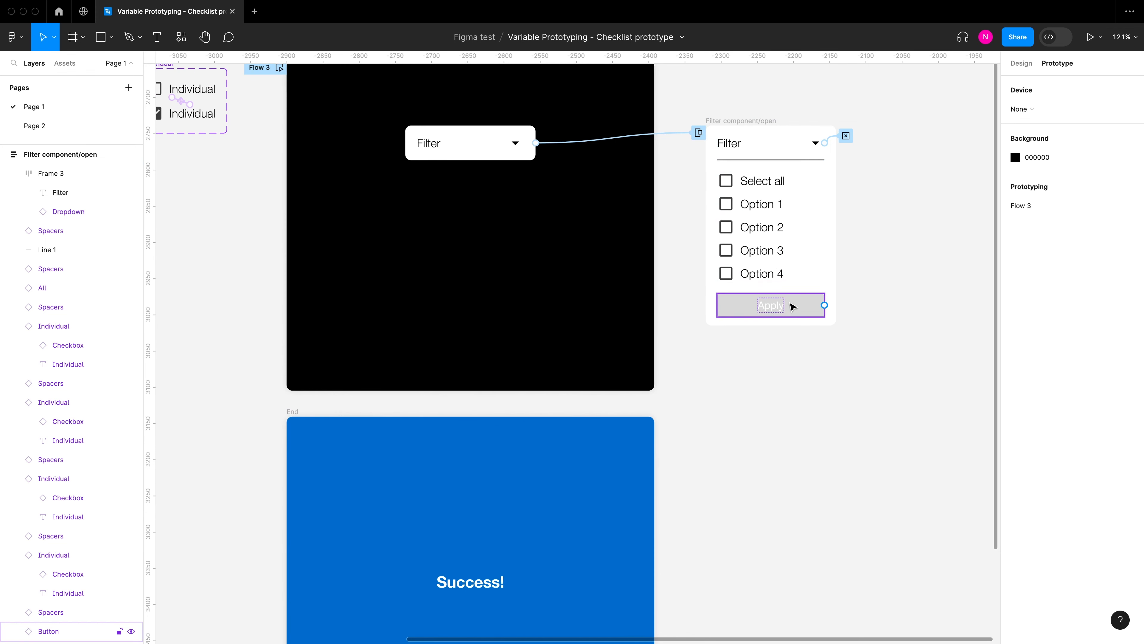
scroll(795, 315, "down", 4)
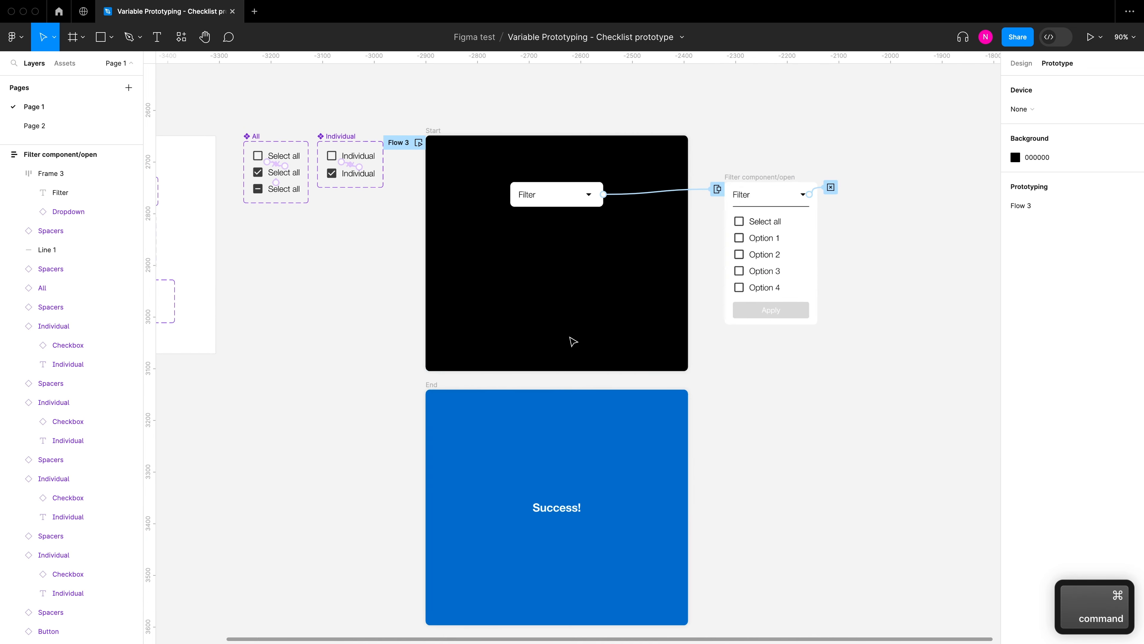
scroll(585, 341, "left", 4)
scroll(325, 237, "up", 3)
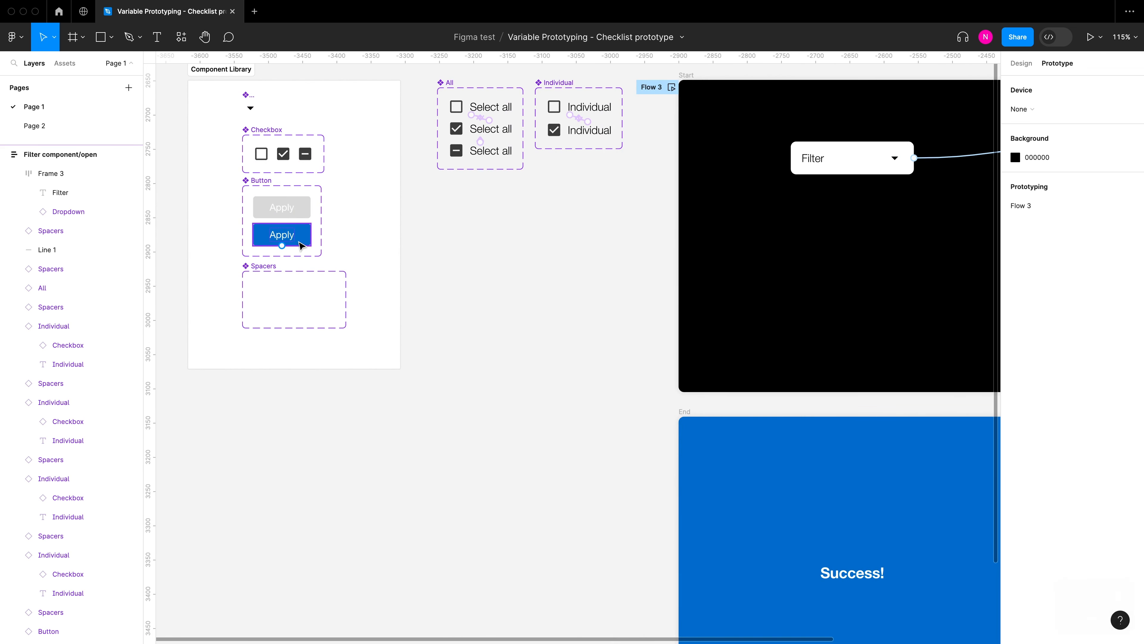
scroll(300, 246, "up", 5)
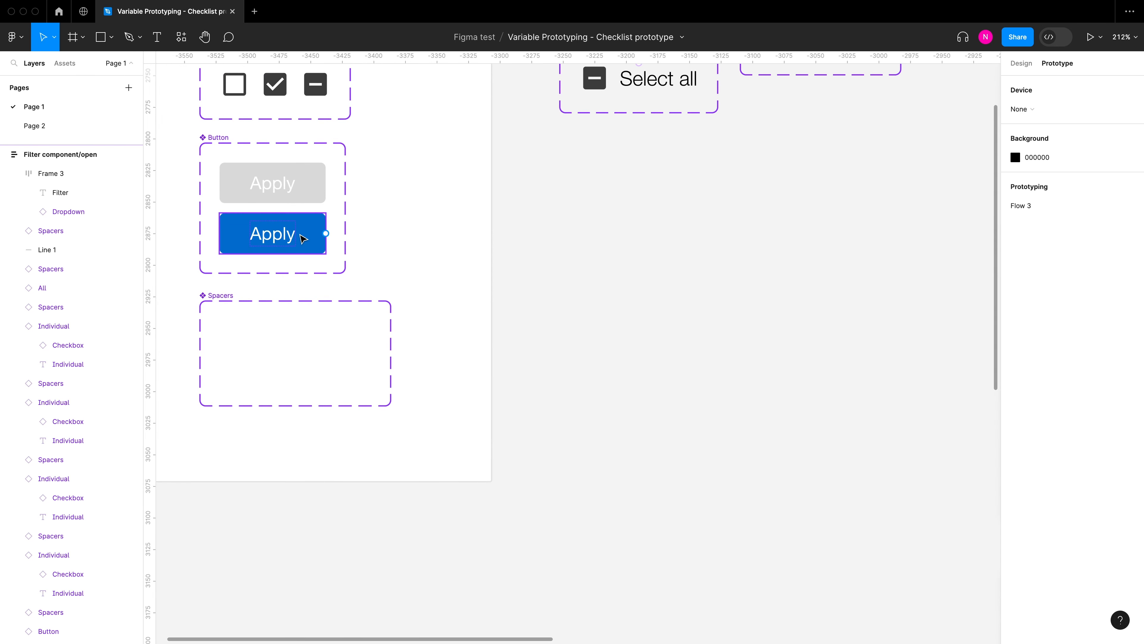
left_click(302, 239)
scroll(308, 236, "down", 4)
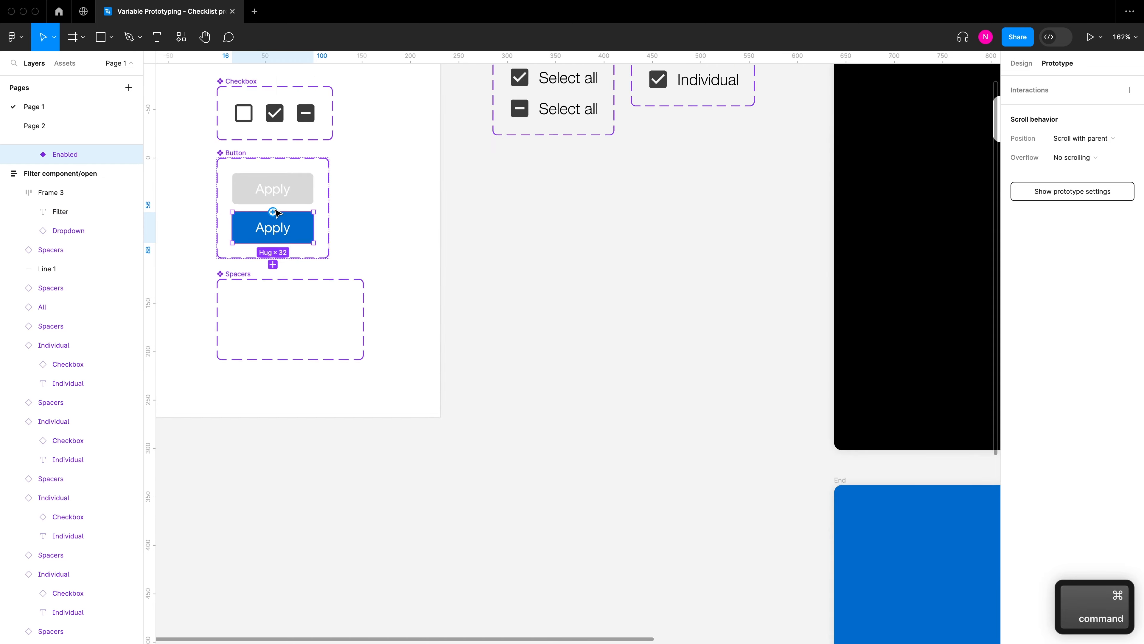
scroll(328, 231, "down", 2)
left_click_drag(308, 224, 707, 443)
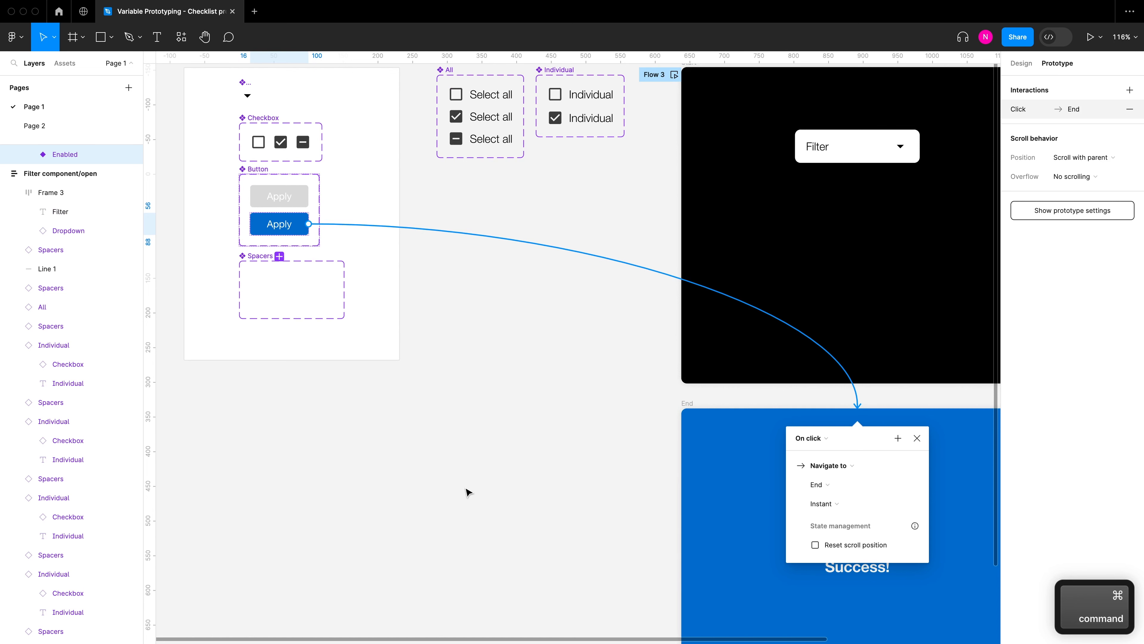
key("super+z")
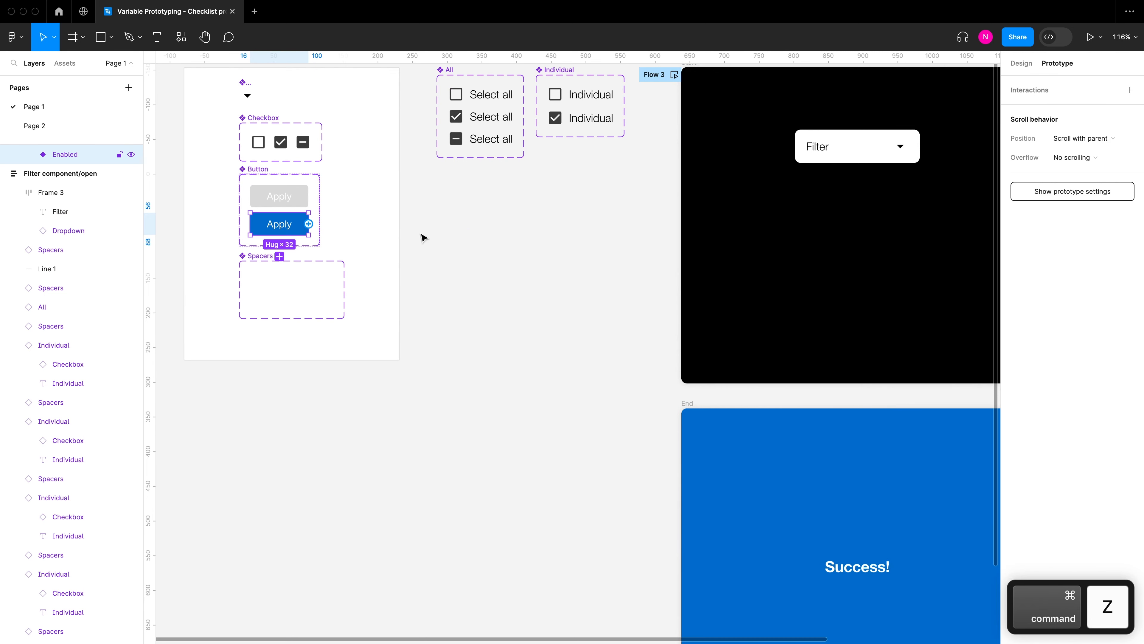
left_click(1130, 90)
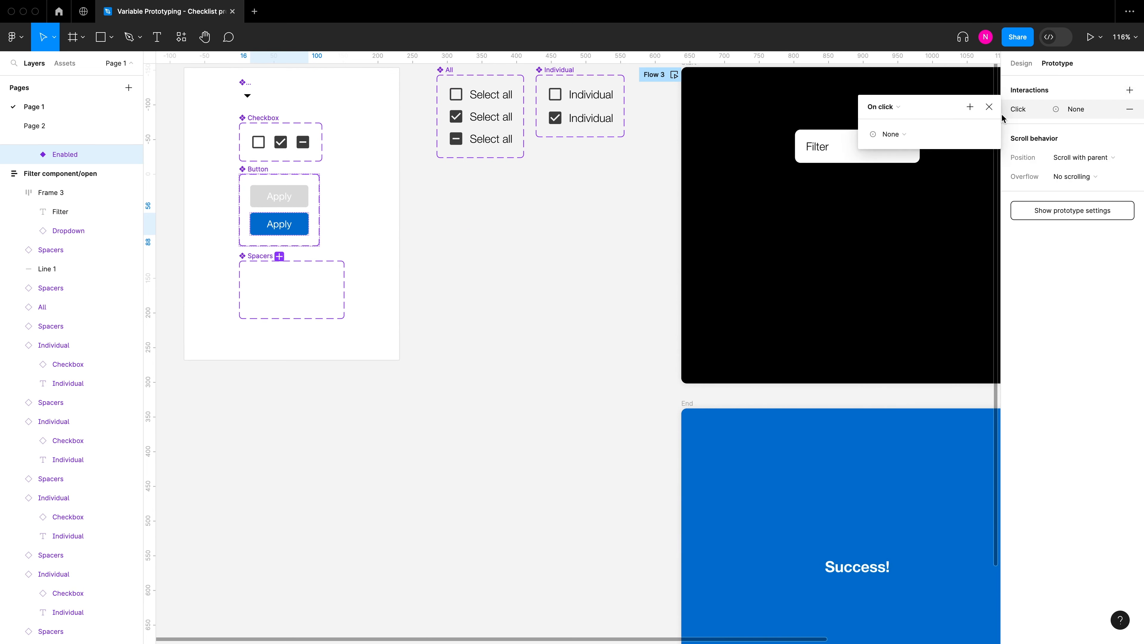
left_click(906, 134)
left_click(934, 159)
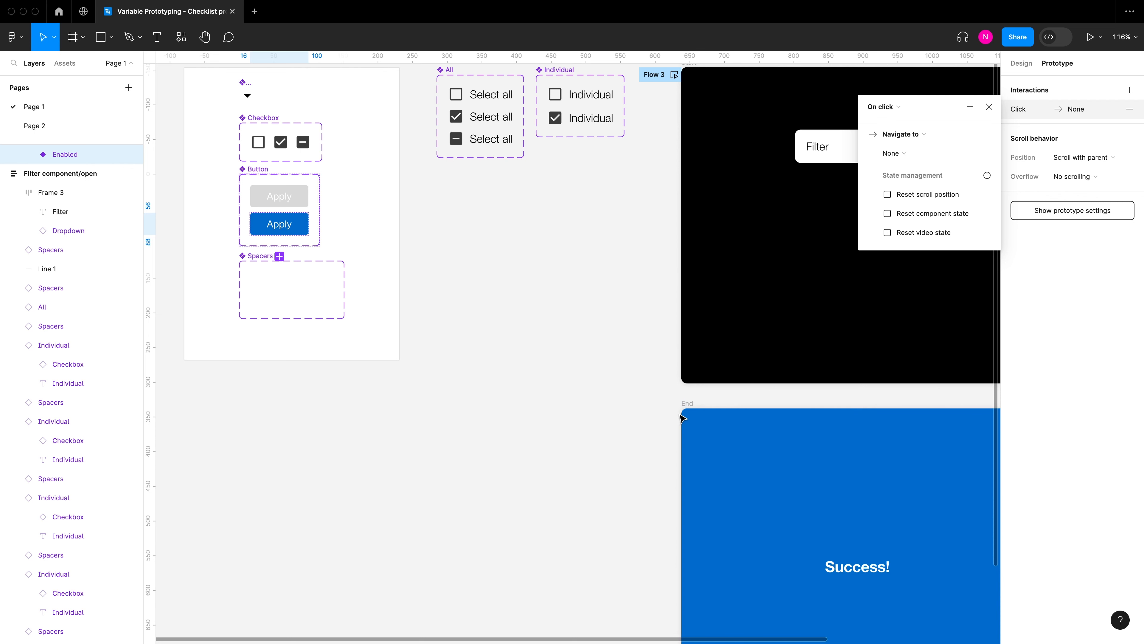
left_click(930, 154)
left_click(904, 154)
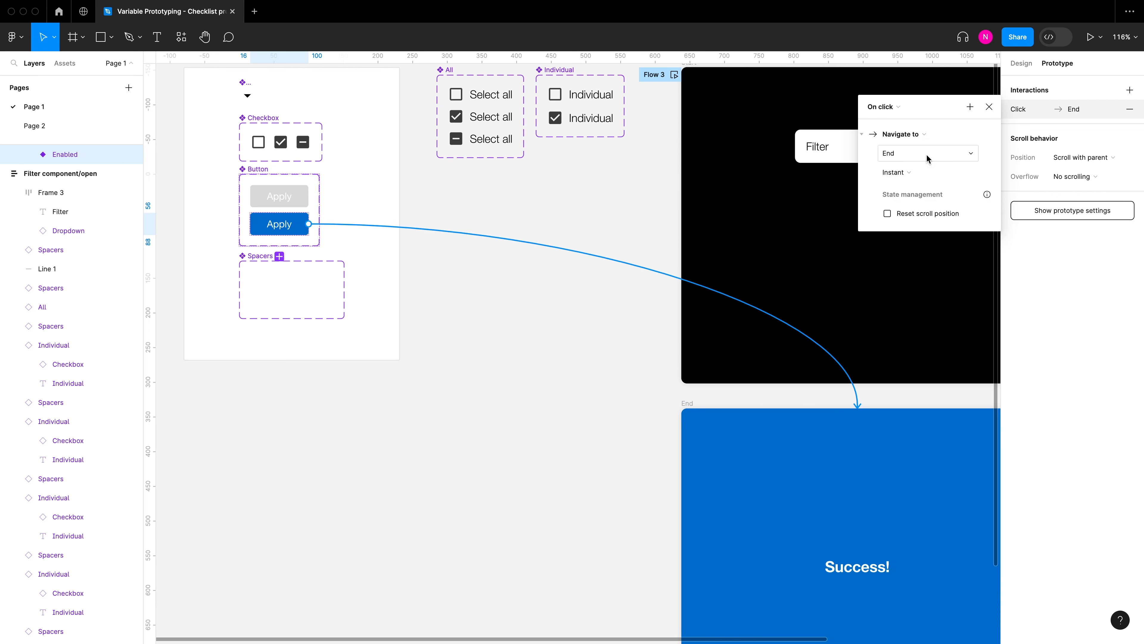
Set the Enabled Apply variant's transition animation to Smart animate and close the interaction details
left_click(915, 168)
left_click(947, 197)
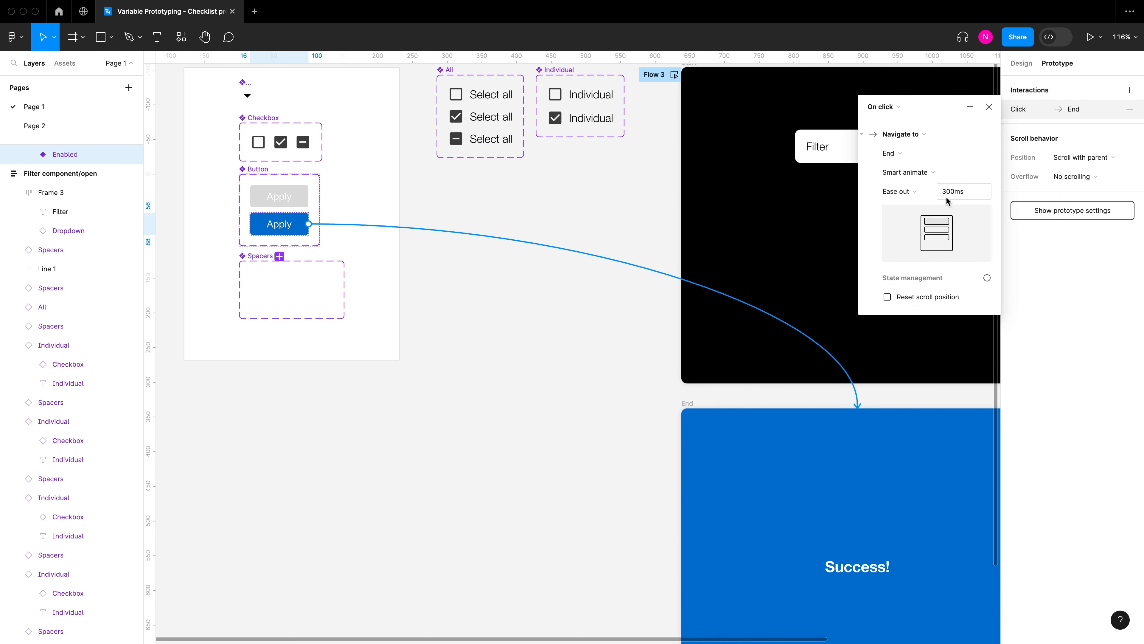
scroll(534, 245, "right", 5)
scroll(526, 271, "up", 2)
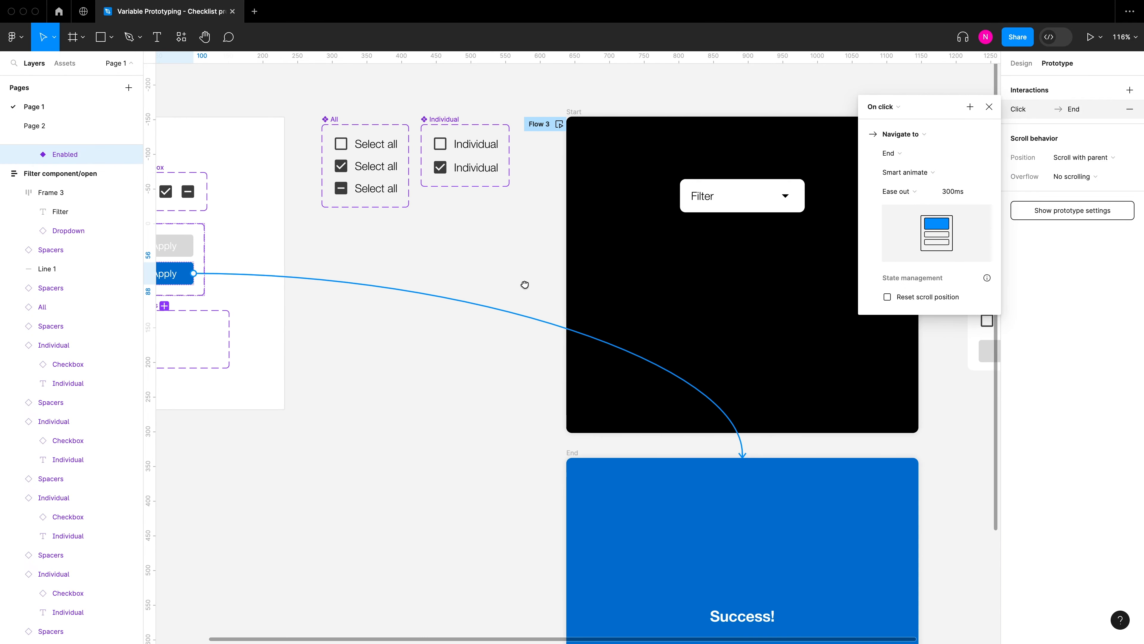
scroll(548, 282, "right", 5)
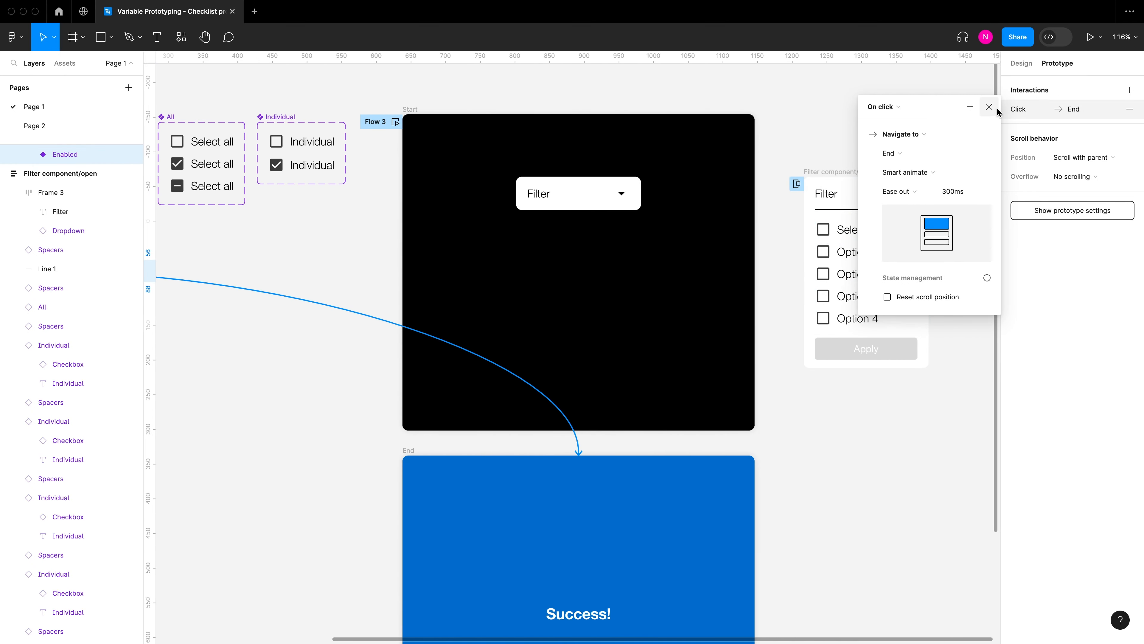
key("Escape")
Preview the Start frame again and test opening and closing the Filter overlay
scroll(725, 119, "right", 5)
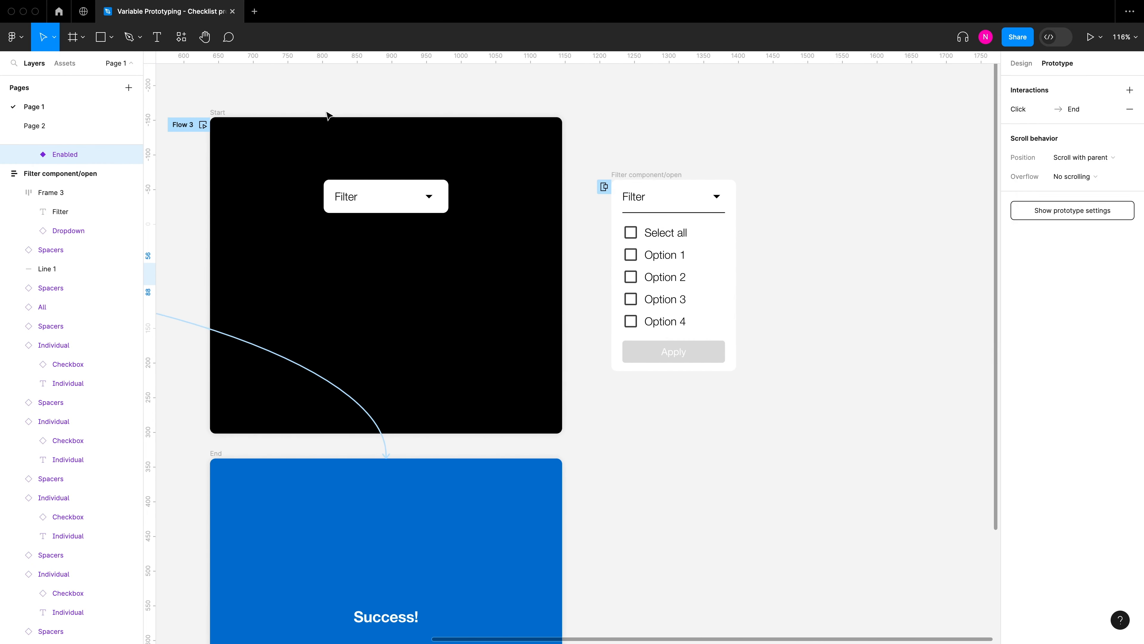
left_click(218, 112)
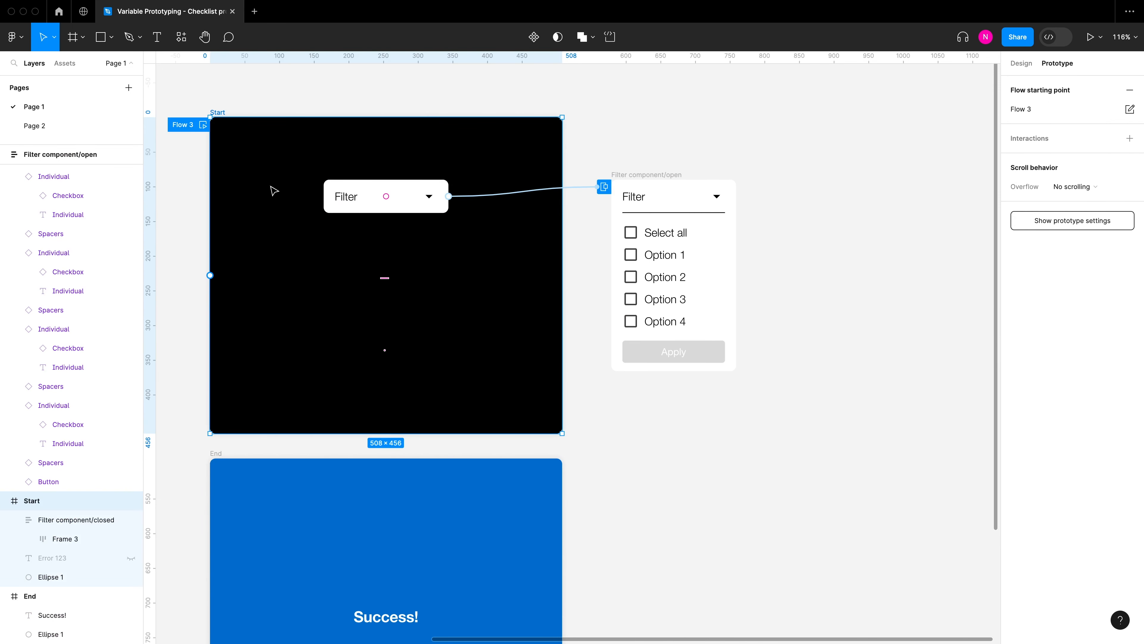
key("shift+space")
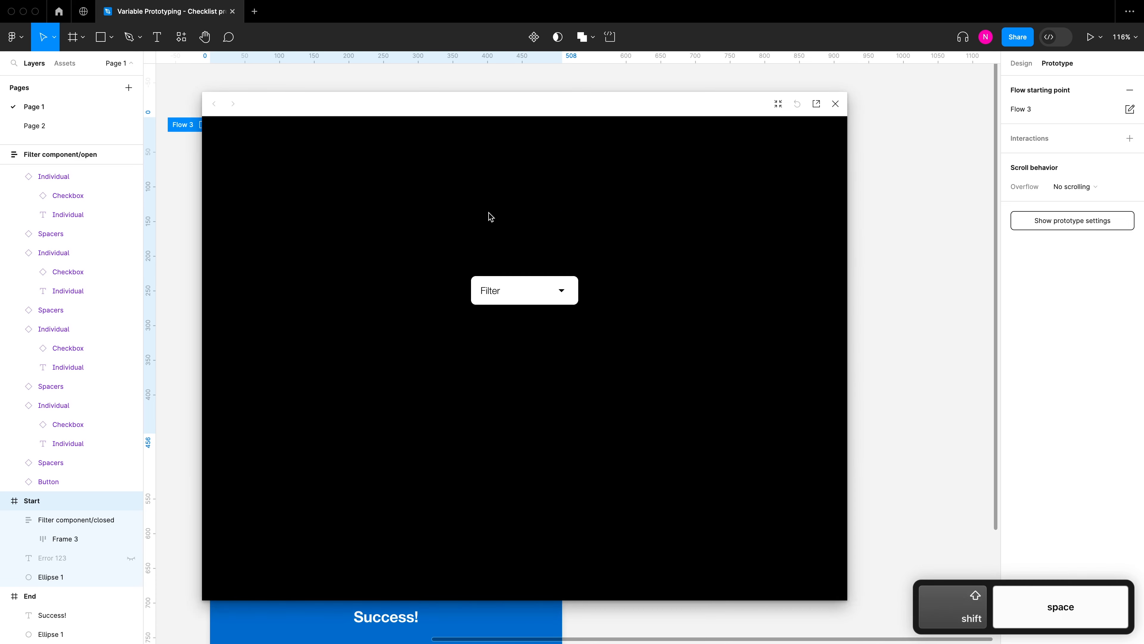
scroll(936, 243, "right", 10)
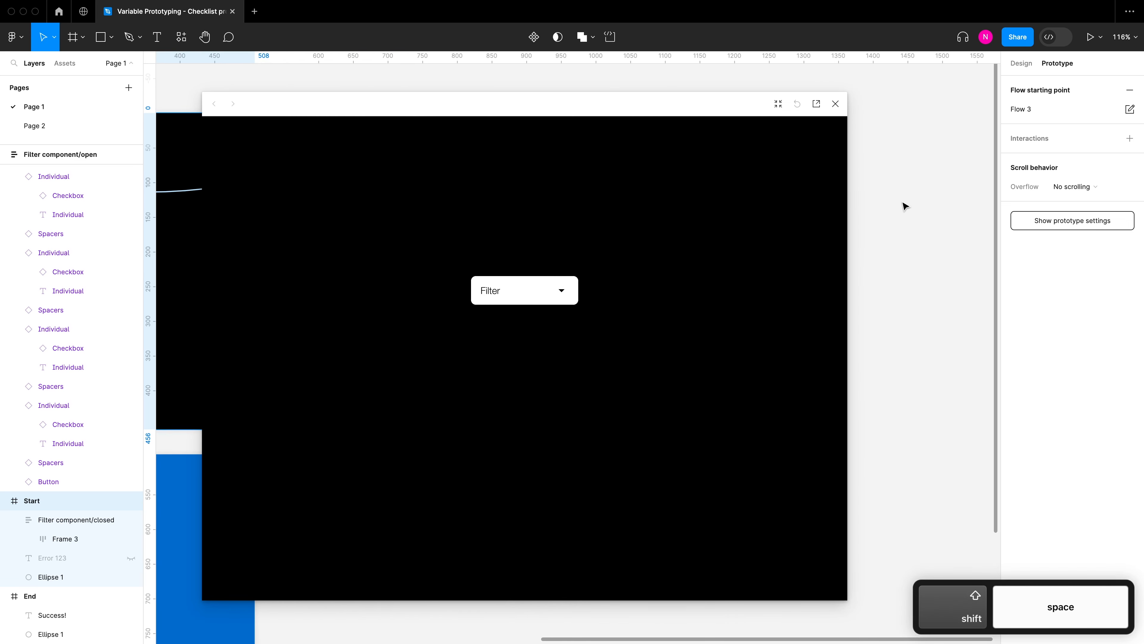
scroll(825, 210, "right", 5)
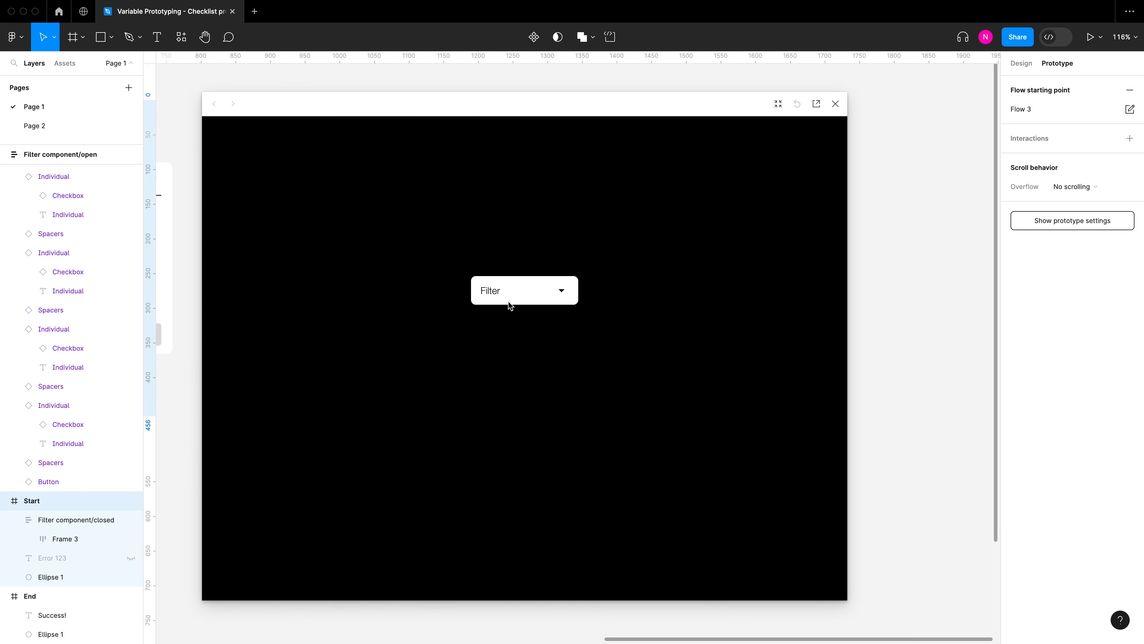
left_click(563, 293)
left_click(563, 293)
left_click(563, 293)
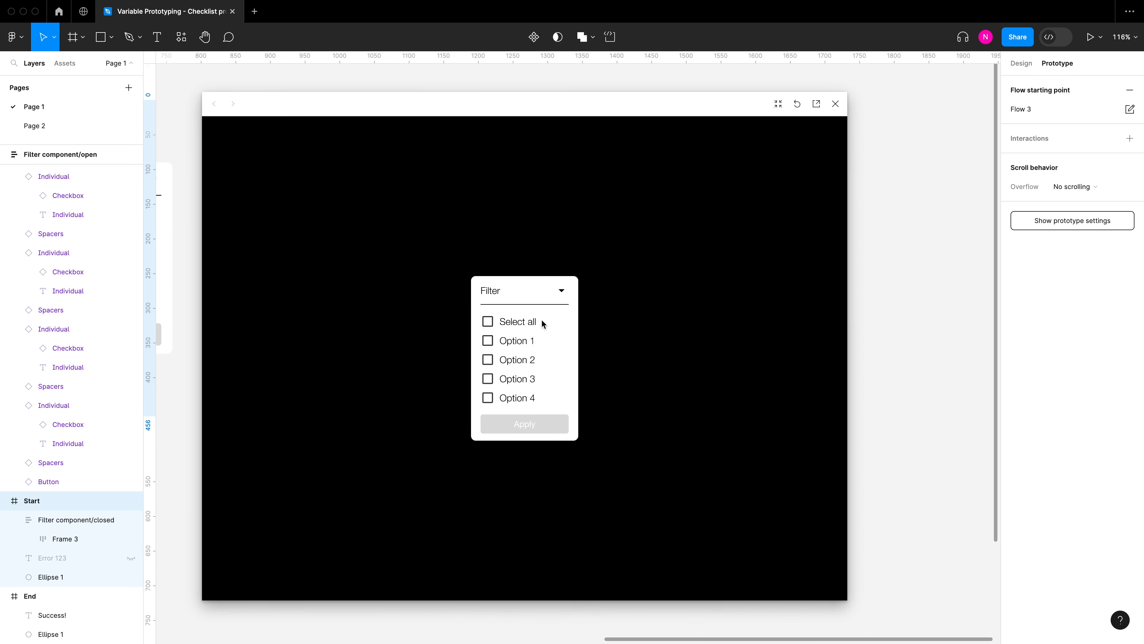
Toggle Select all on and off repeatedly in the Filter overlay preview
left_click(531, 324)
left_click(530, 324)
left_click(531, 323)
left_click(530, 324)
left_click(530, 323)
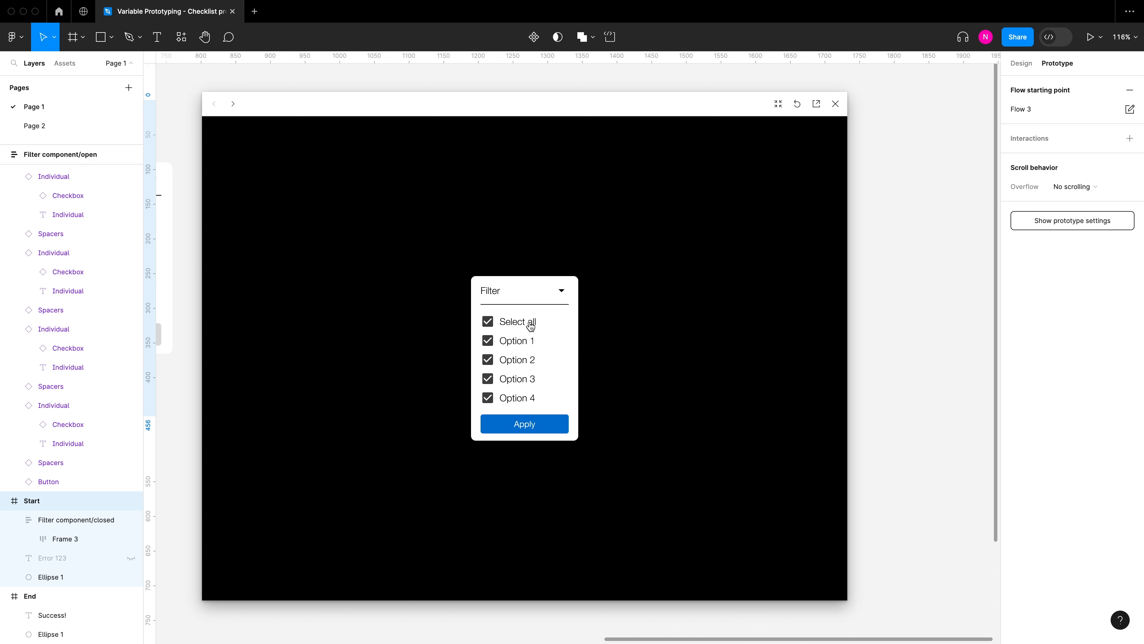
left_click(530, 324)
Toggle Options 1 to 3 in the preview, submit the selection with Apply, and close the preview
left_click(530, 344)
left_click(530, 364)
left_click(517, 385)
left_click(553, 431)
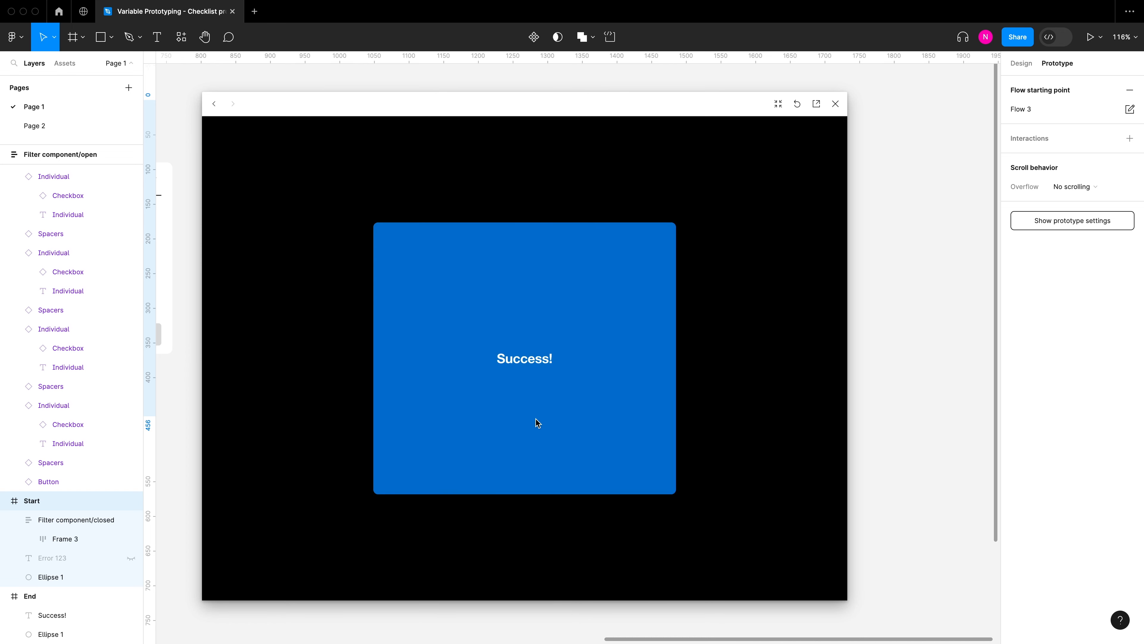
key("Escape")
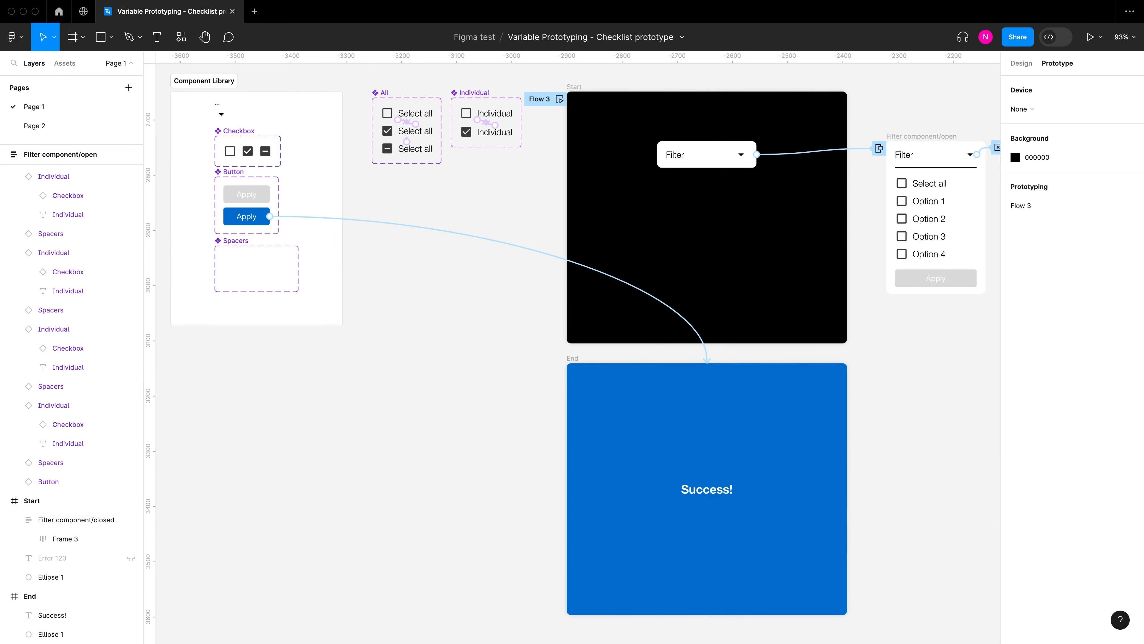